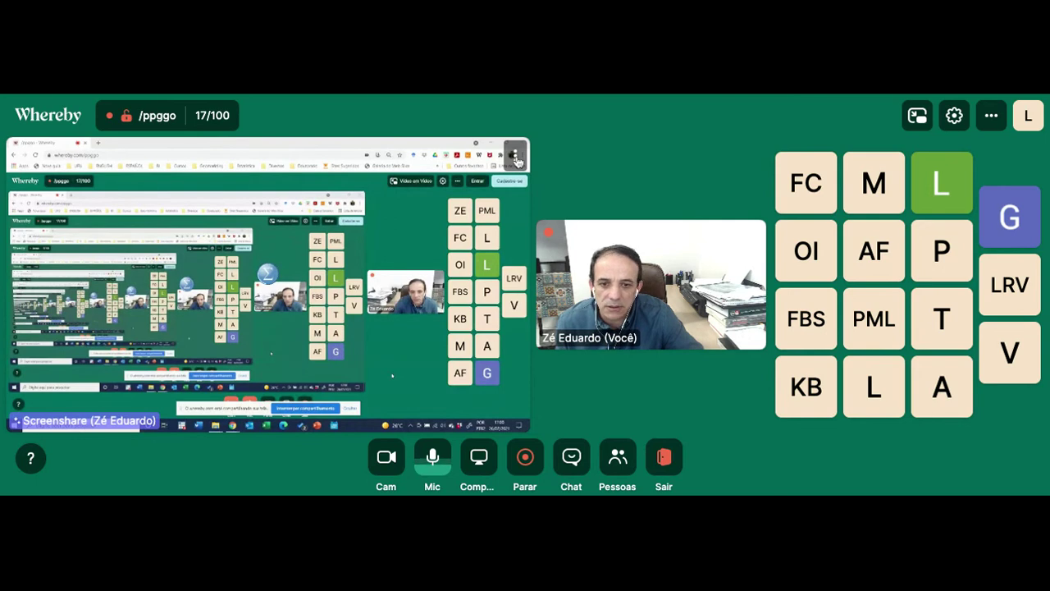
Step: Show the shared presentation screen in full-screen mode
{"action": "left_click", "coordinate": [517, 158]}
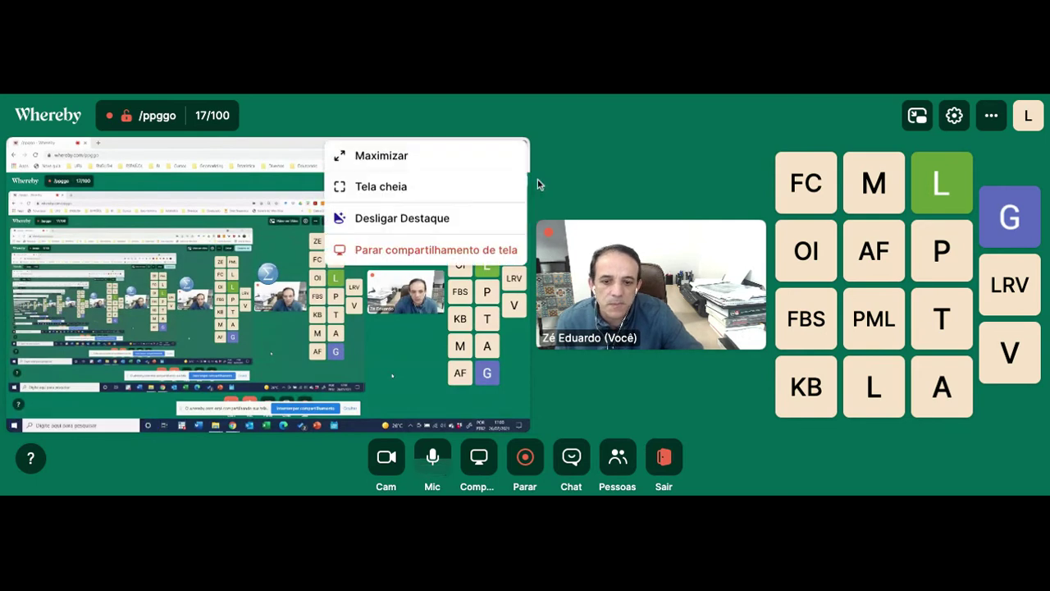
{"action": "left_click", "coordinate": [402, 188]}
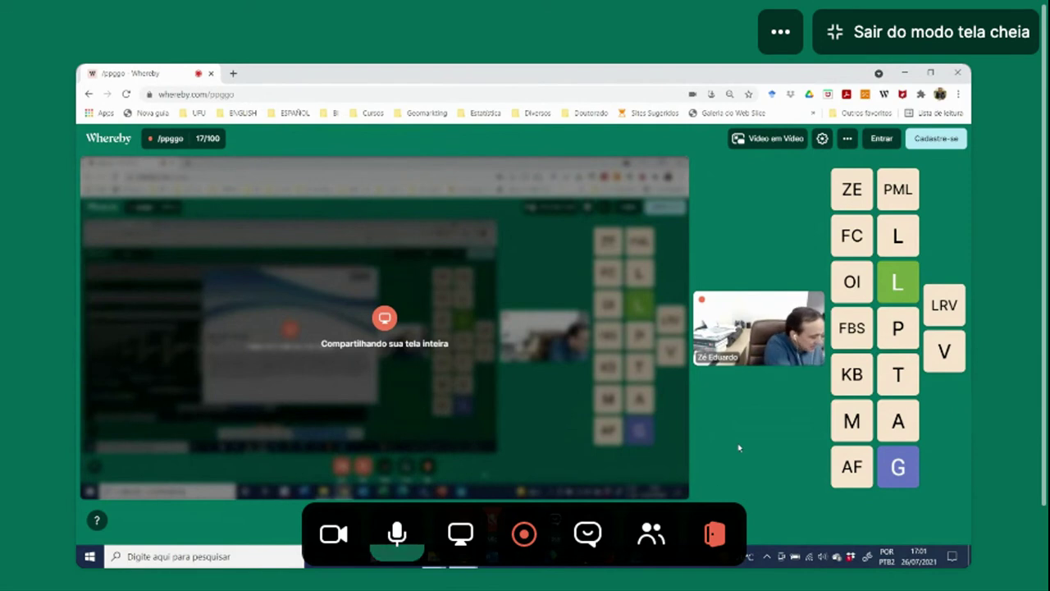
{"action": "left_click", "coordinate": [767, 557]}
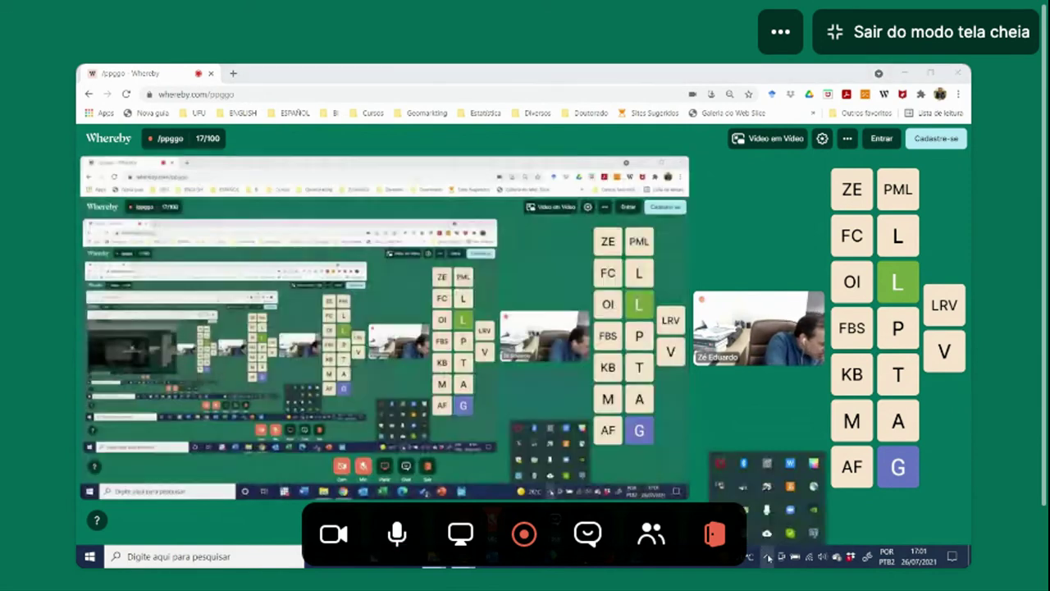
{"action": "left_click", "coordinate": [673, 526]}
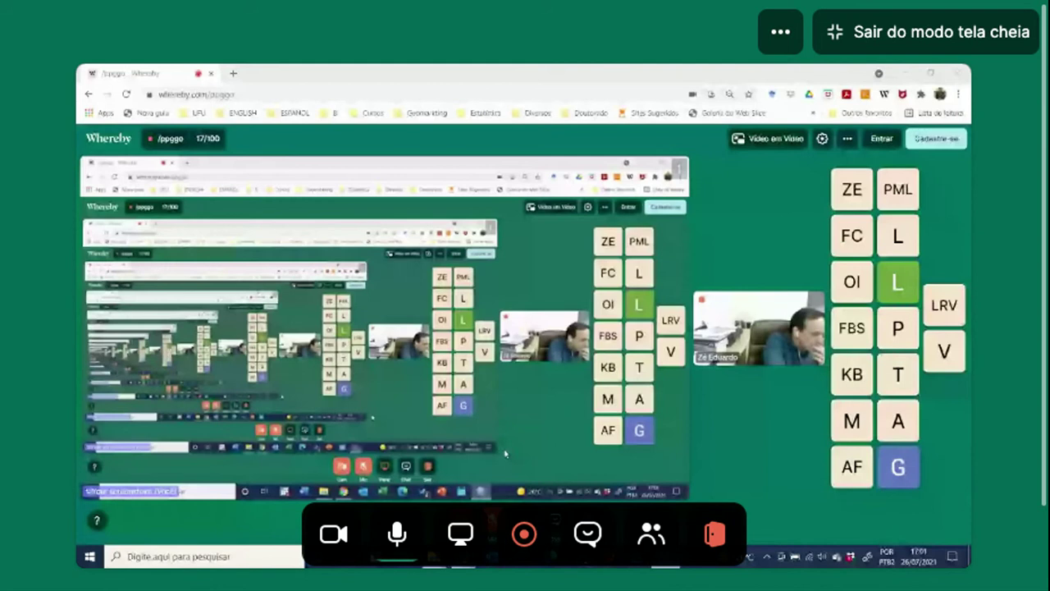
{"action": "left_click", "coordinate": [524, 520]}
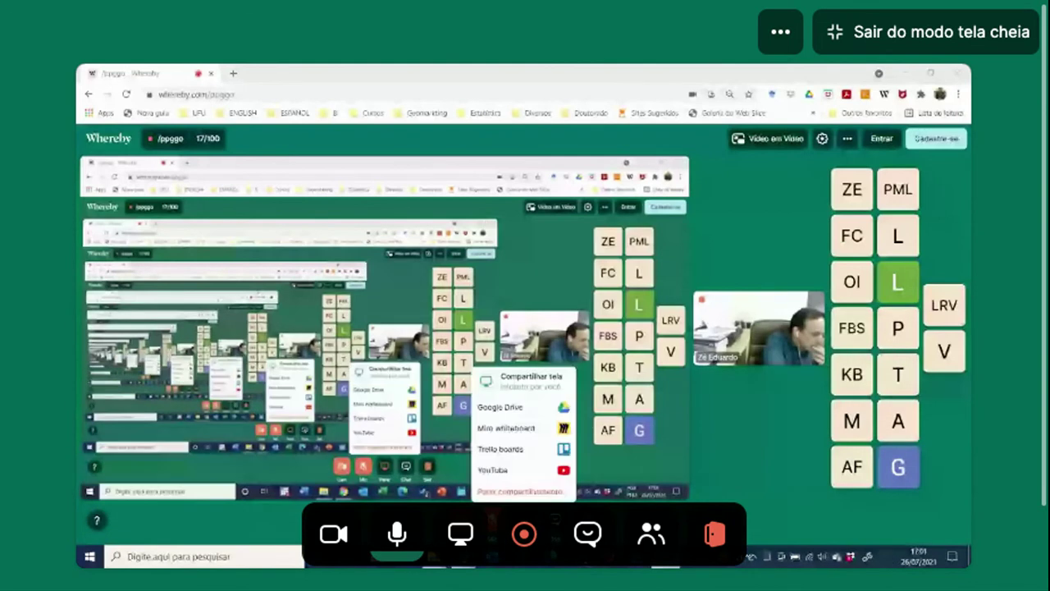
Step: Check the running processes by CPU usage in Task Manager and close the empty new-tab browser window
{"action": "key", "text": "ctrl+shift+Escape"}
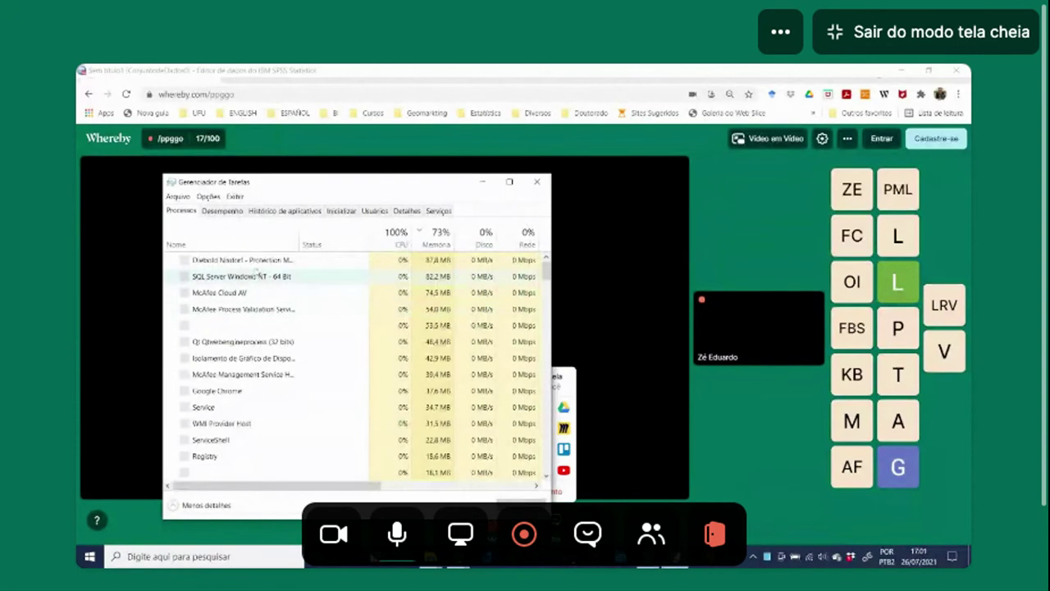
{"action": "left_click", "coordinate": [396, 236]}
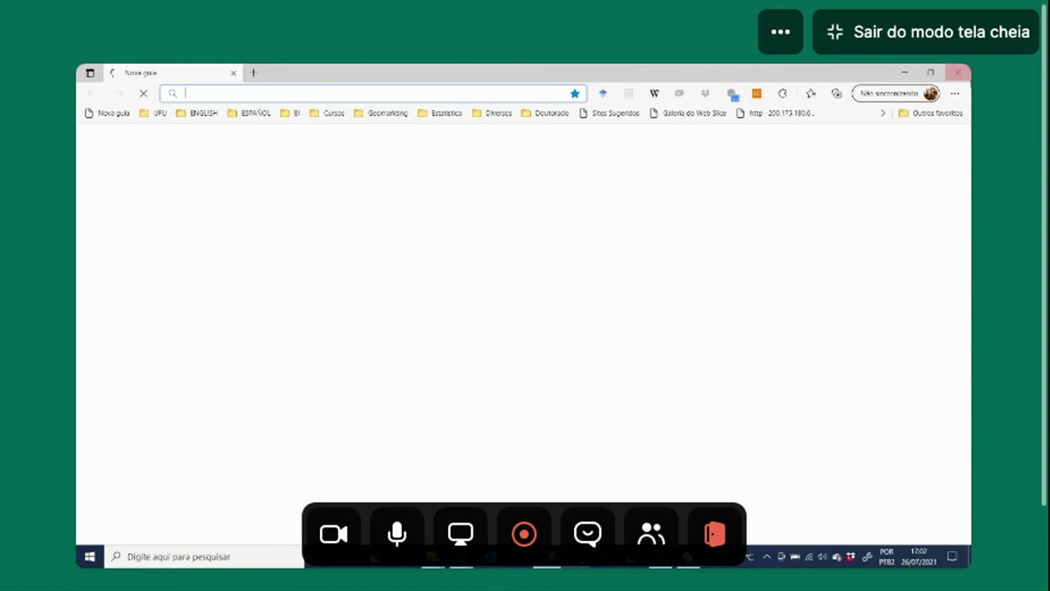
{"action": "left_click", "coordinate": [957, 72]}
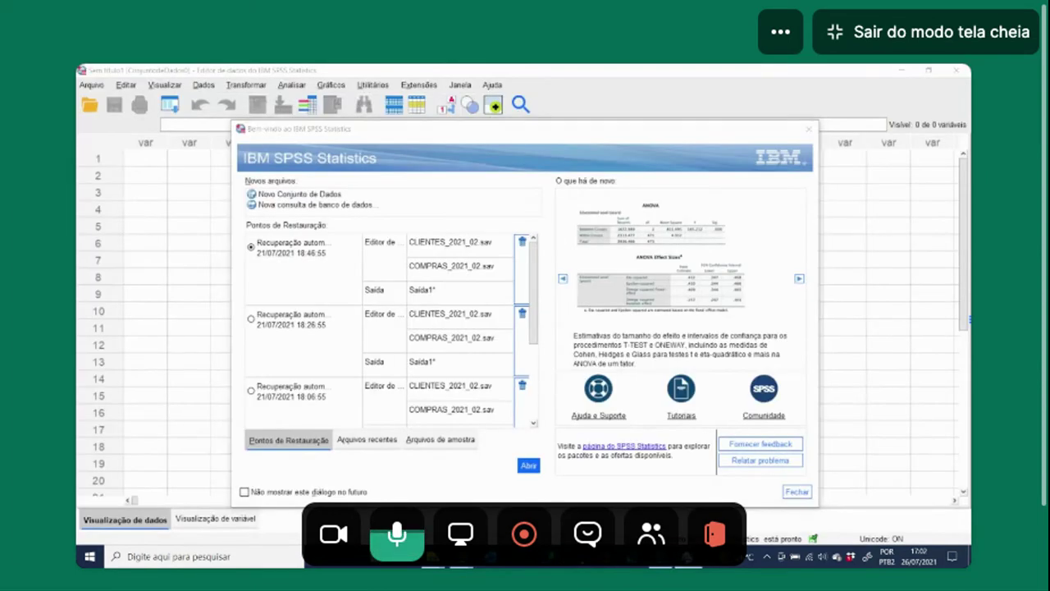
{"action": "key", "text": "ctrl+shift+Escape"}
{"action": "left_click", "coordinate": [538, 182]}
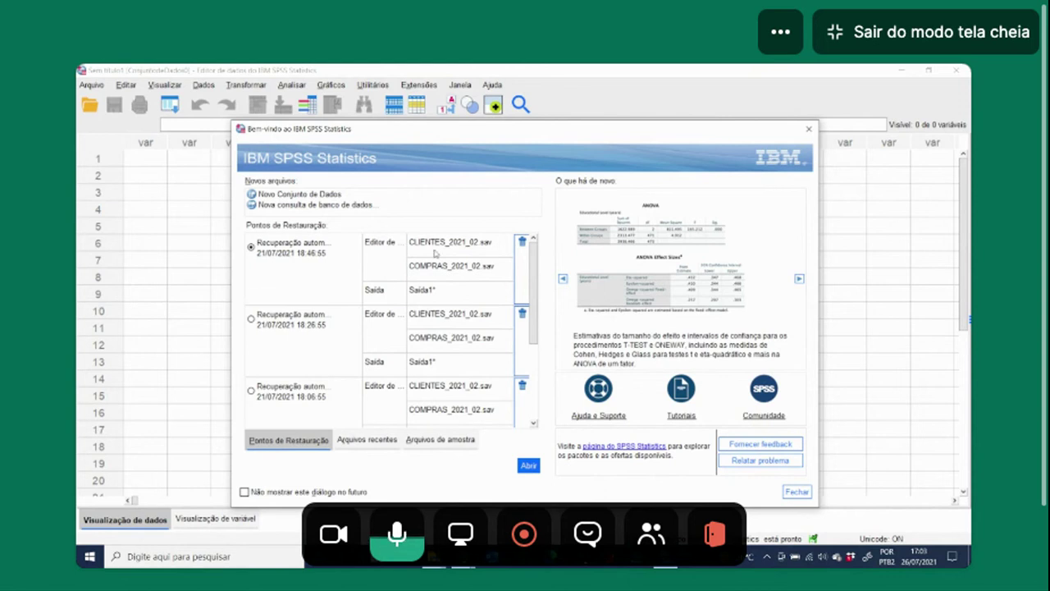
Step: Check the variables of CLIENTES_2021_02.sav and COMPRAS_2021_02.sav, then open the restore point from 21/07/2021 18:46:55
{"action": "mouse_move", "coordinate": [446, 253]}
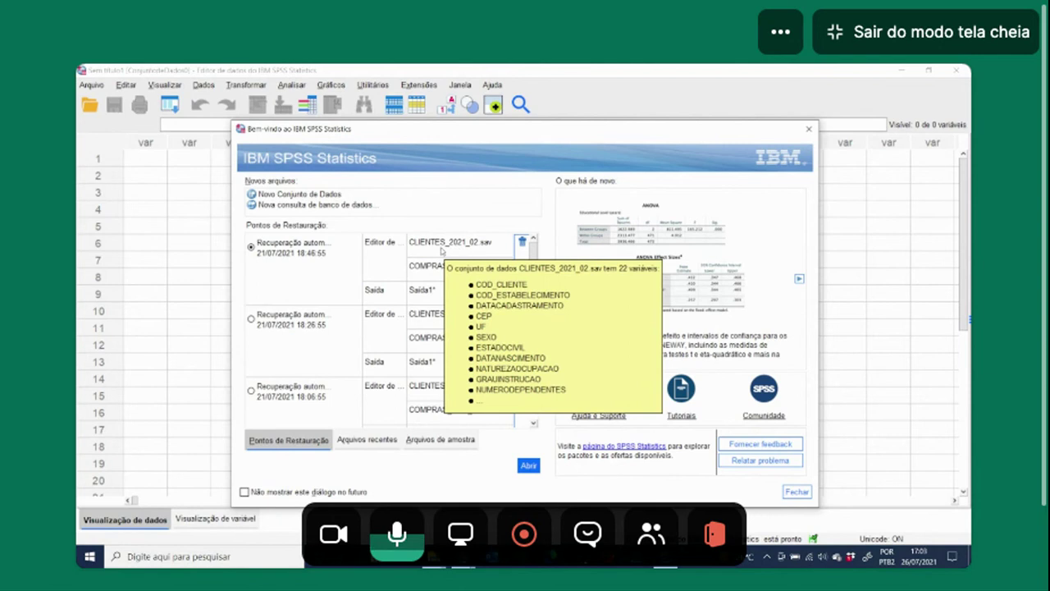
{"action": "mouse_move", "coordinate": [424, 274]}
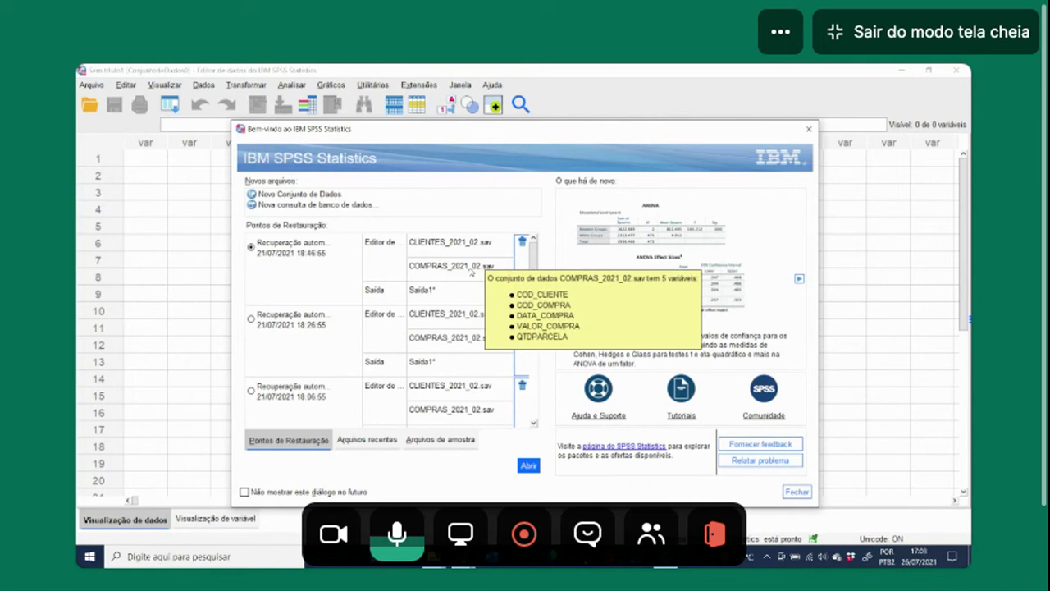
{"action": "left_click", "coordinate": [430, 246]}
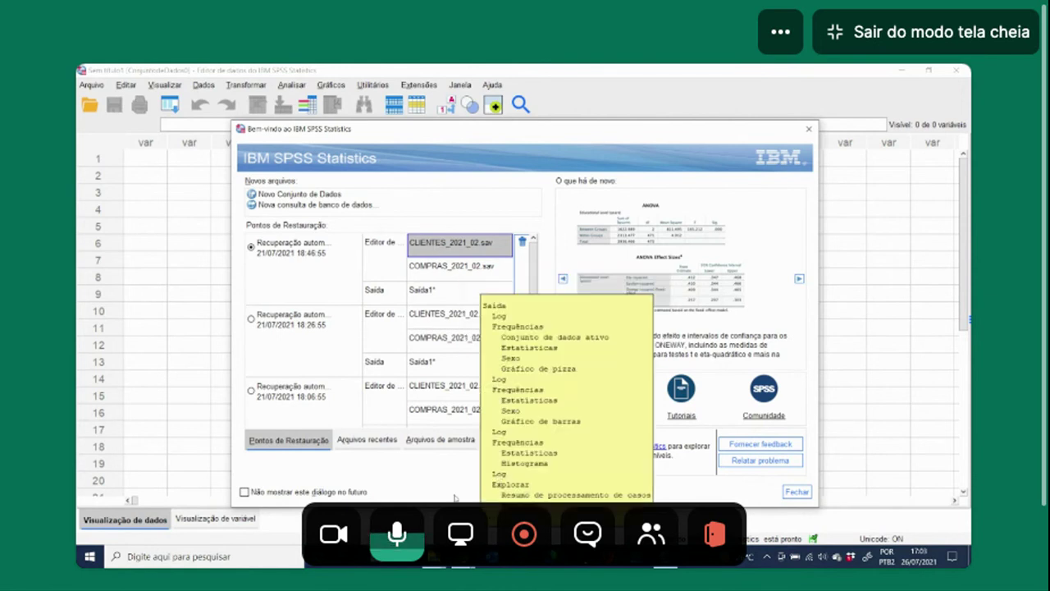
{"action": "left_click", "coordinate": [529, 466]}
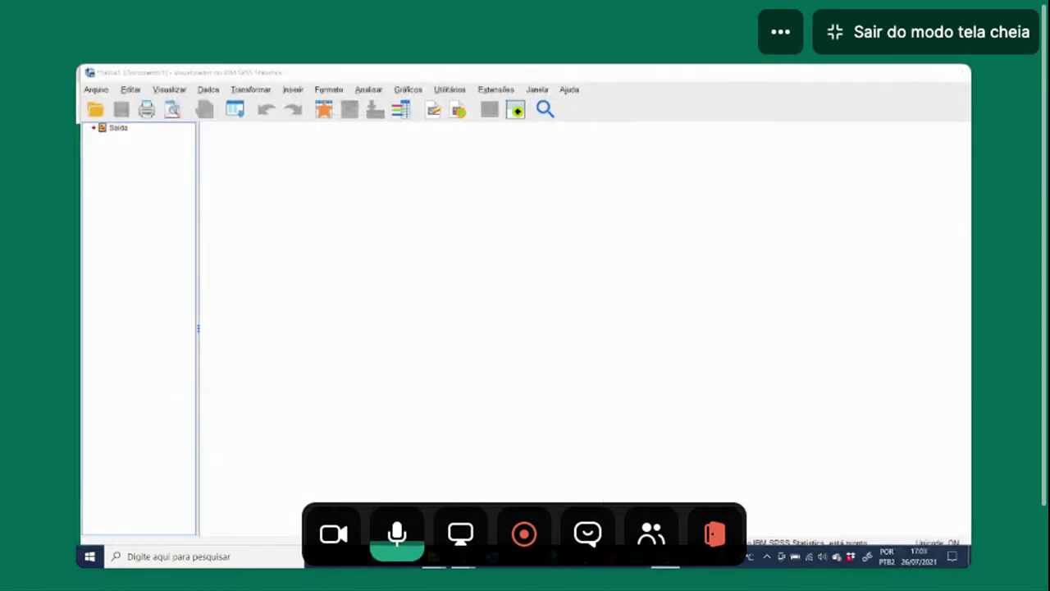
Step: Bring the CLIENTES_2021_02.sav data editor to the front among the open windows
{"action": "key", "text": "alt+Tab"}
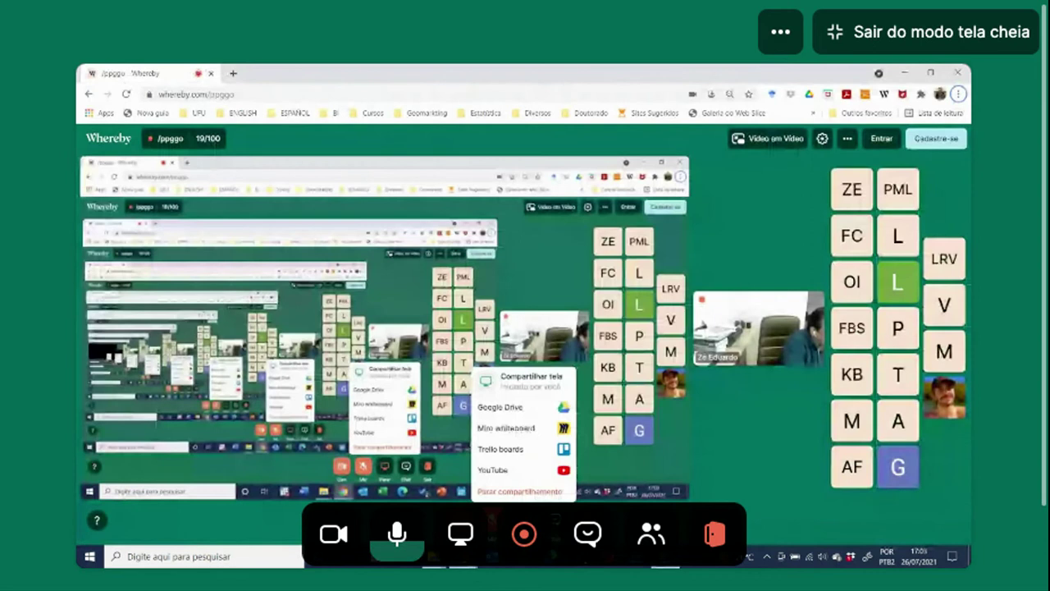
{"action": "key", "text": "alt+Tab"}
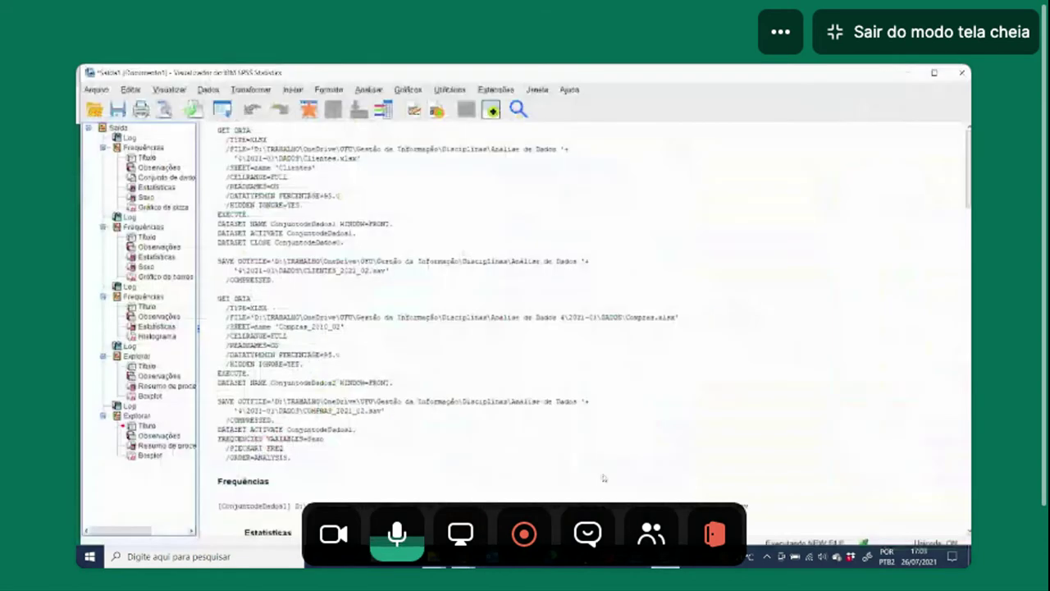
{"action": "key", "text": "alt+Tab"}
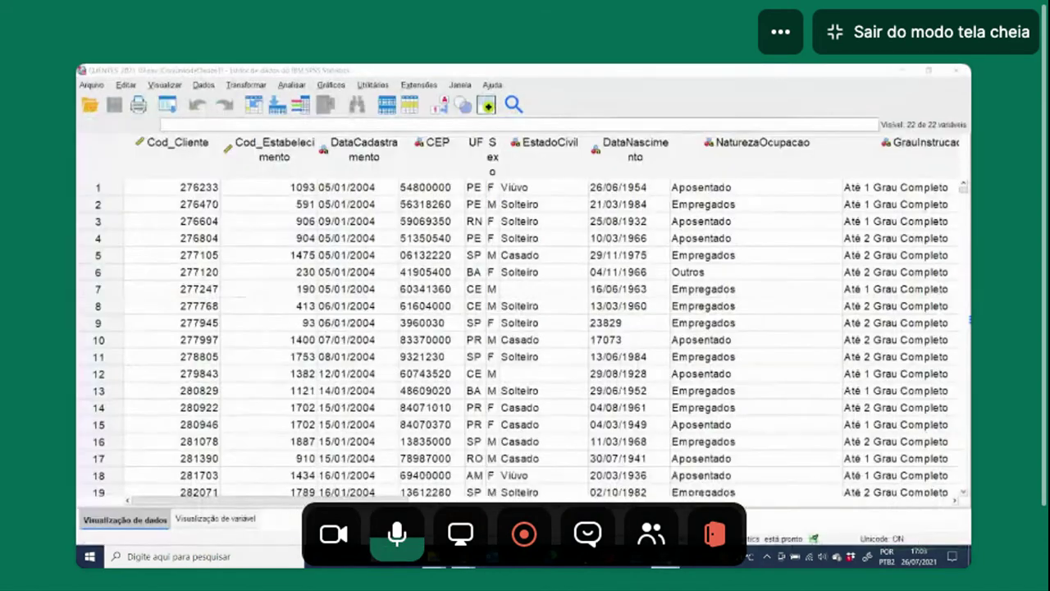
{"action": "mouse_move", "coordinate": [665, 557]}
{"action": "left_click", "coordinate": [665, 484]}
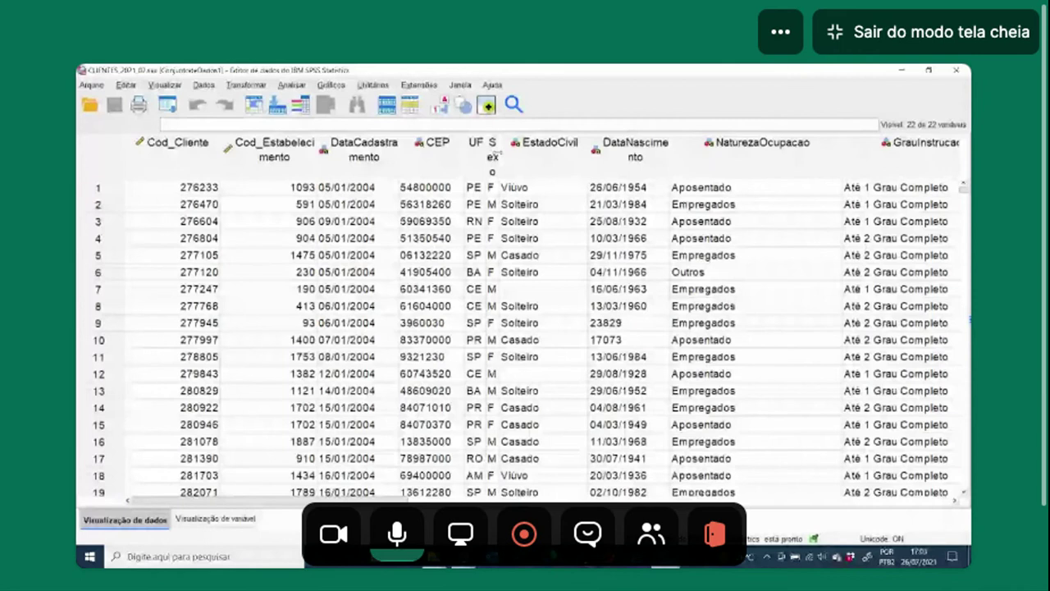
Step: Widen the Sexo, UF and CEP columns so that their headers fit on one line
{"action": "double_click", "coordinate": [498, 152]}
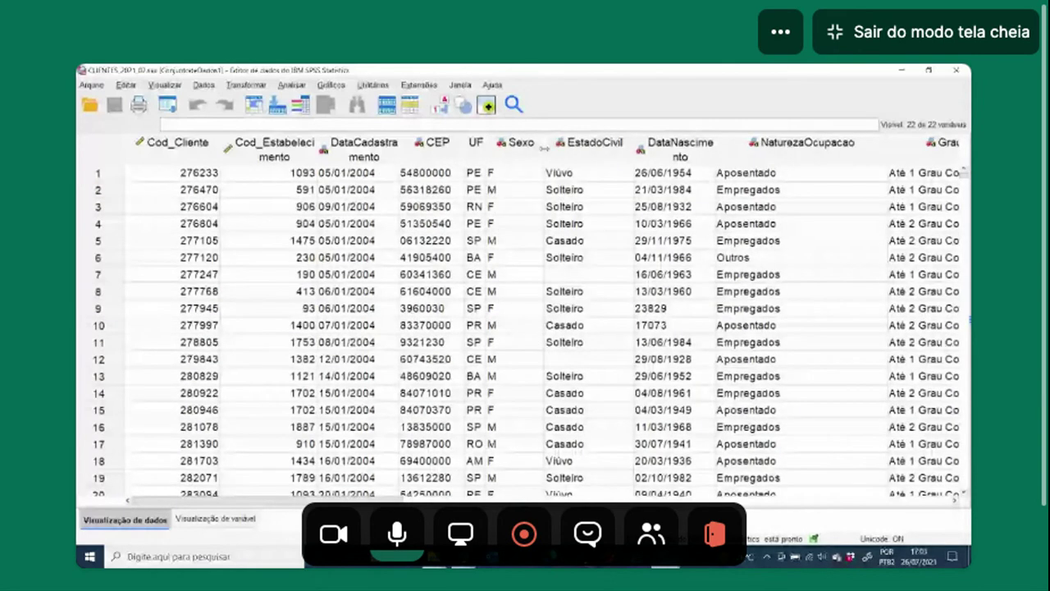
{"action": "double_click", "coordinate": [486, 152]}
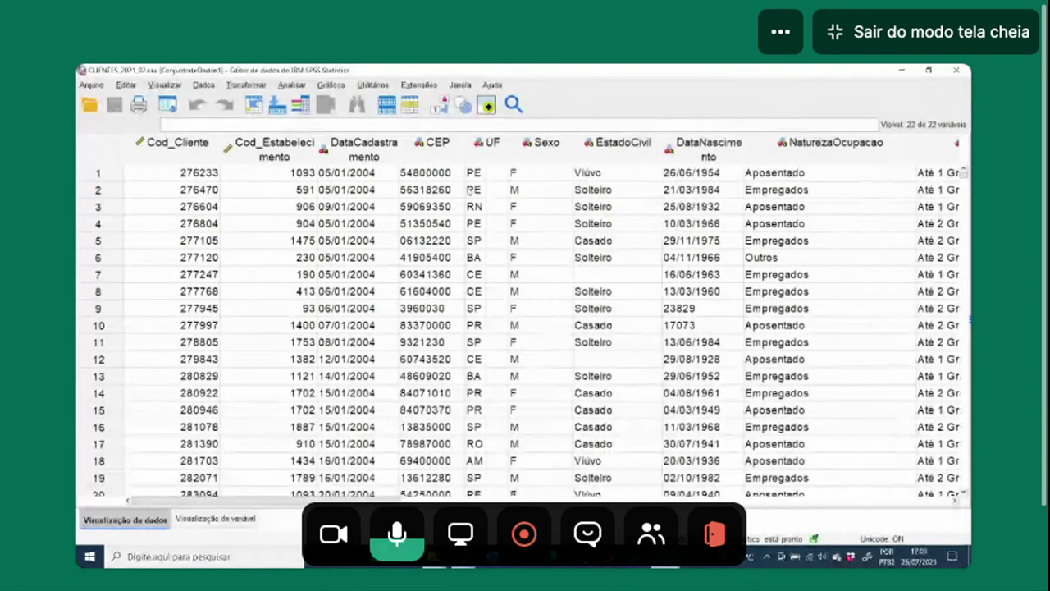
{"action": "left_click", "coordinate": [447, 223]}
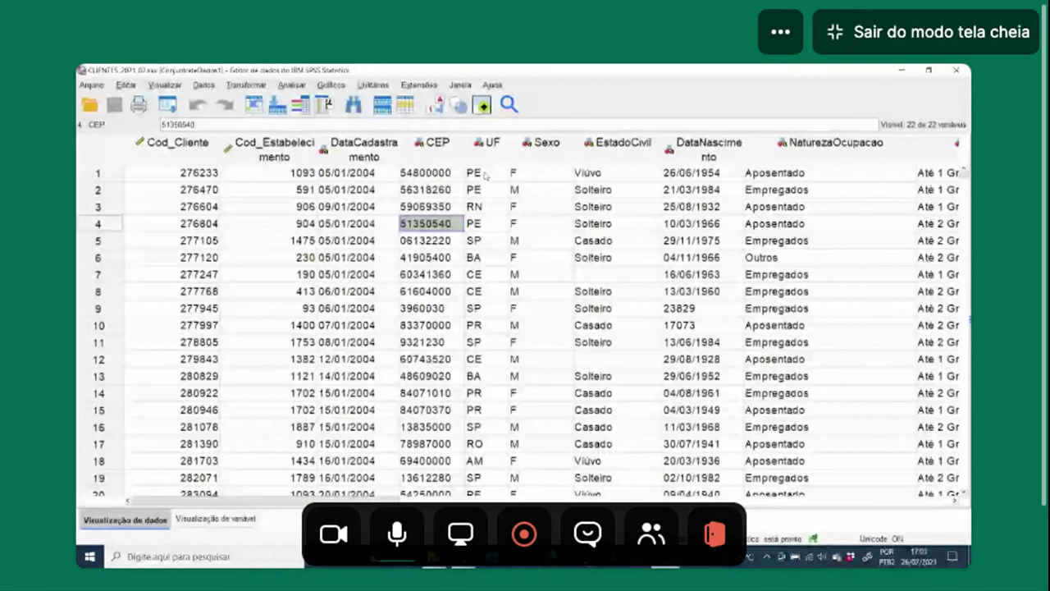
{"action": "left_click_drag", "start_coordinate": [464, 151], "coordinate": [477, 150]}
{"action": "left_click", "coordinate": [829, 224]}
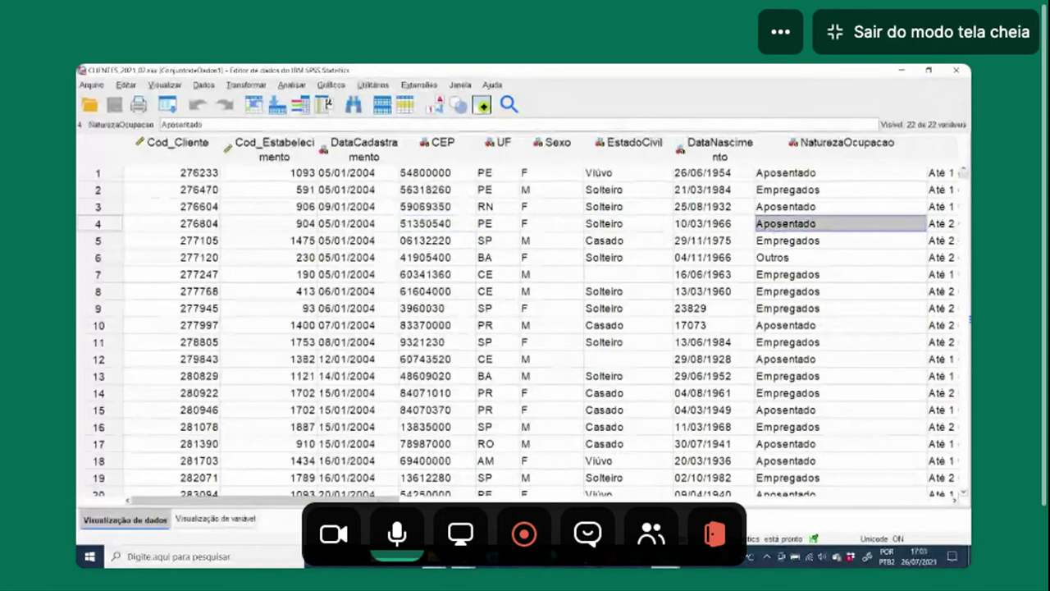
Step: Widen the RendaComprovada and LimiteTotal columns of the client data
{"action": "mouse_move", "coordinate": [378, 500]}
{"action": "left_mouse_down"}
{"action": "mouse_move", "coordinate": [938, 508]}
{"action": "mouse_move", "coordinate": [379, 502]}
{"action": "left_mouse_up"}
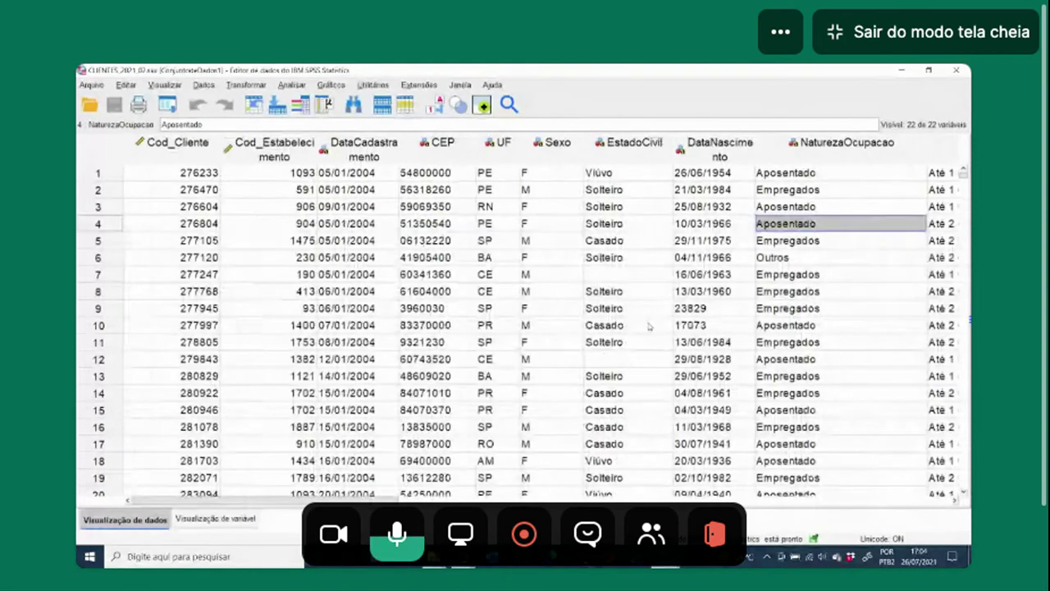
{"action": "left_click_drag", "start_coordinate": [343, 500], "coordinate": [510, 493]}
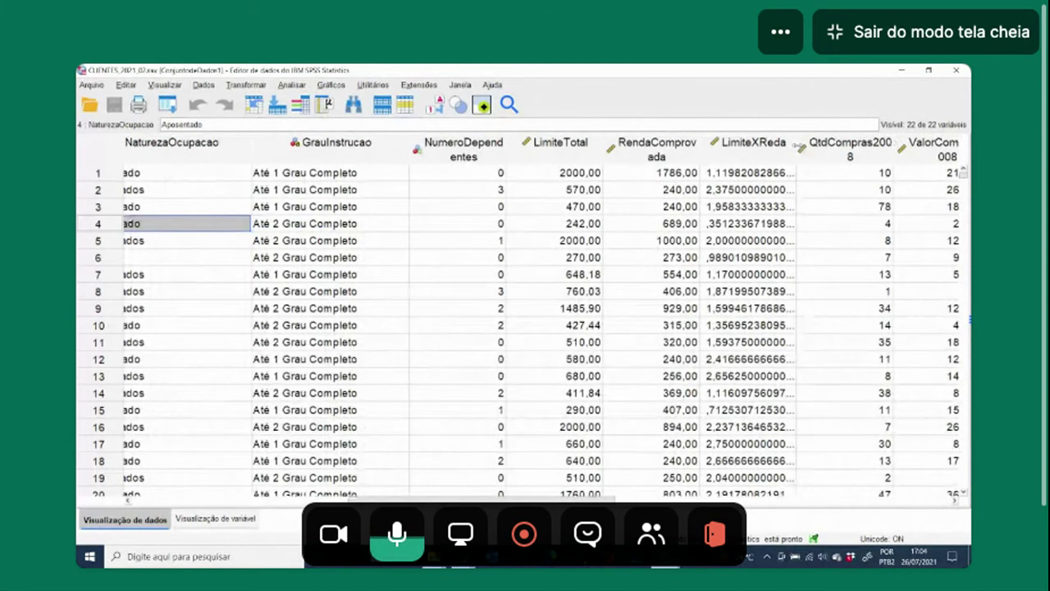
{"action": "double_click", "coordinate": [700, 151]}
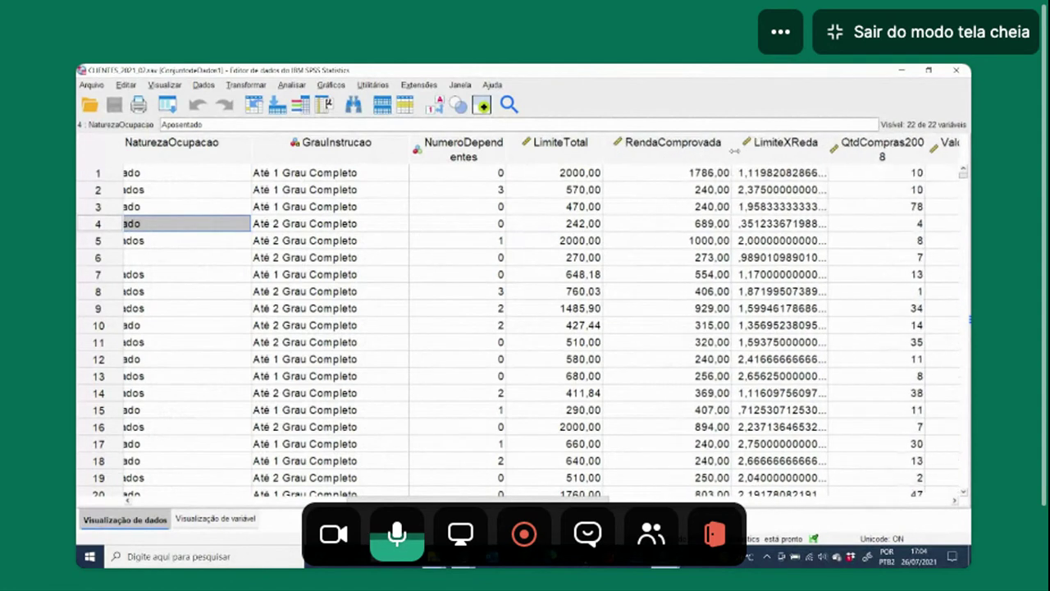
{"action": "left_click_drag", "start_coordinate": [603, 153], "coordinate": [627, 154]}
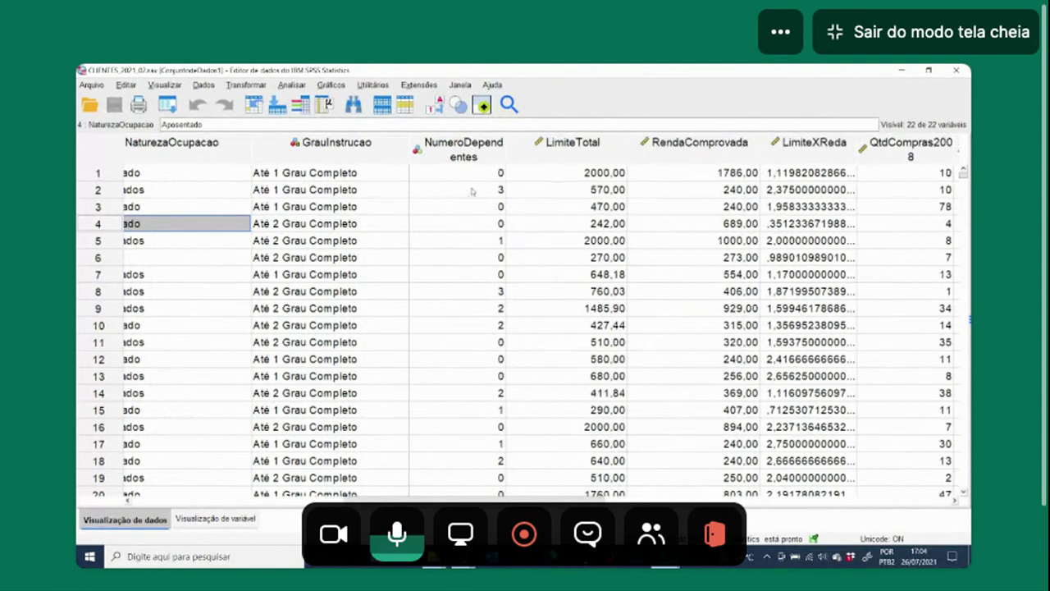
Step: Widen the DataCadastramento and Cod_Estabelecimento columns so that their full names fit on one line
{"action": "left_click_drag", "start_coordinate": [515, 498], "coordinate": [274, 532]}
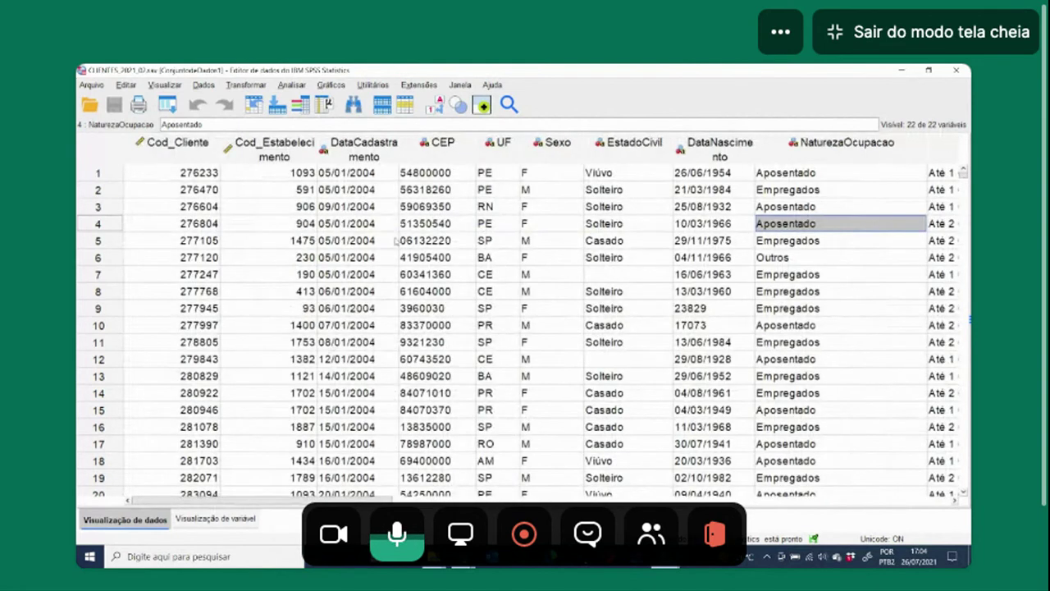
{"action": "left_click_drag", "start_coordinate": [398, 146], "coordinate": [446, 148]}
{"action": "left_click_drag", "start_coordinate": [317, 151], "coordinate": [358, 152]}
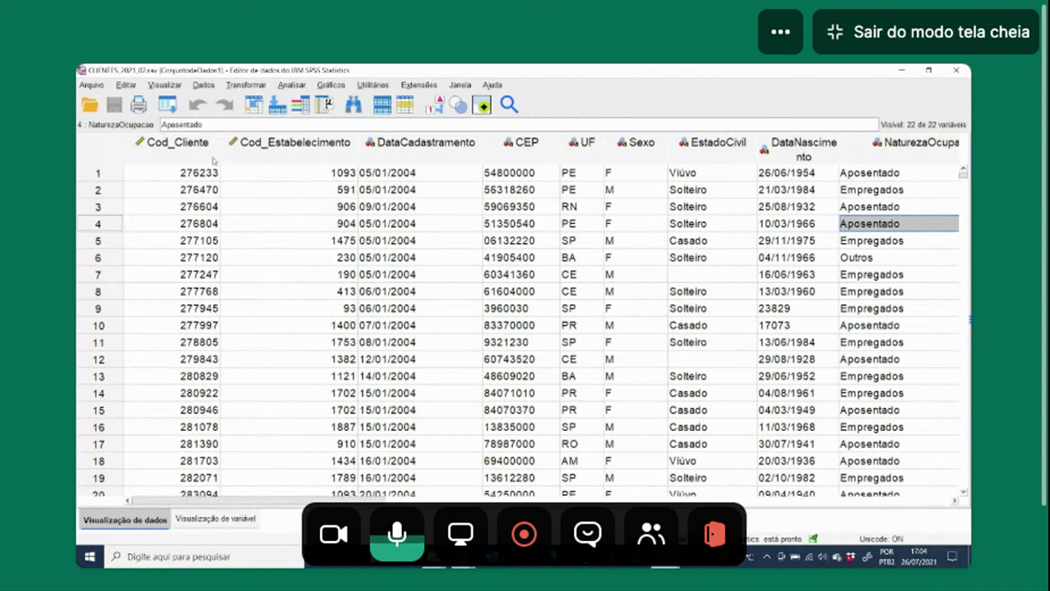
Step: Examine the UF and Sexo values in the first client records
{"action": "left_click", "coordinate": [223, 156]}
{"action": "left_click", "coordinate": [580, 207]}
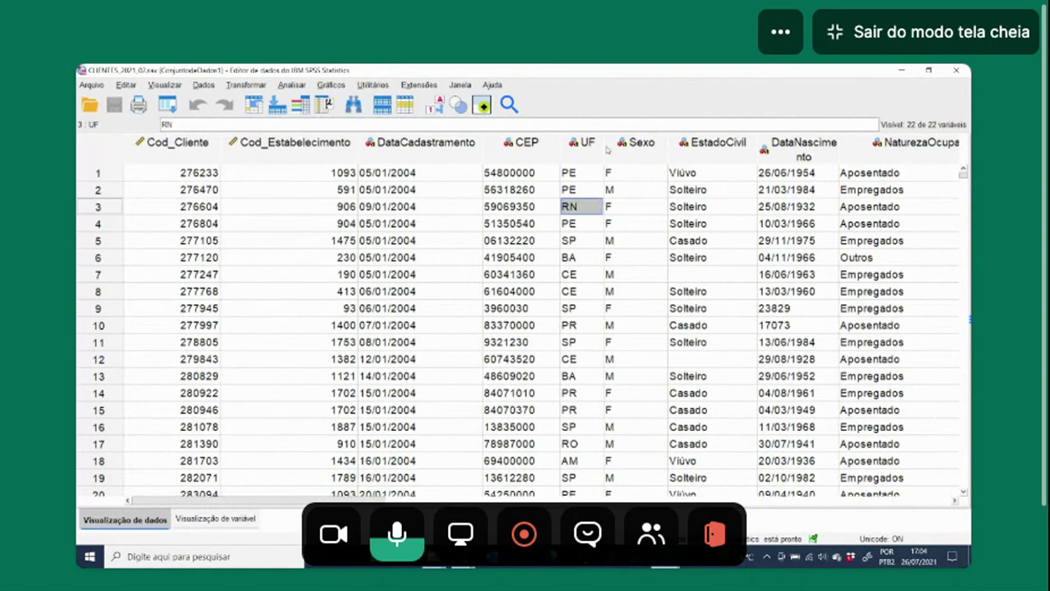
{"action": "left_click", "coordinate": [608, 149]}
{"action": "left_click", "coordinate": [657, 220]}
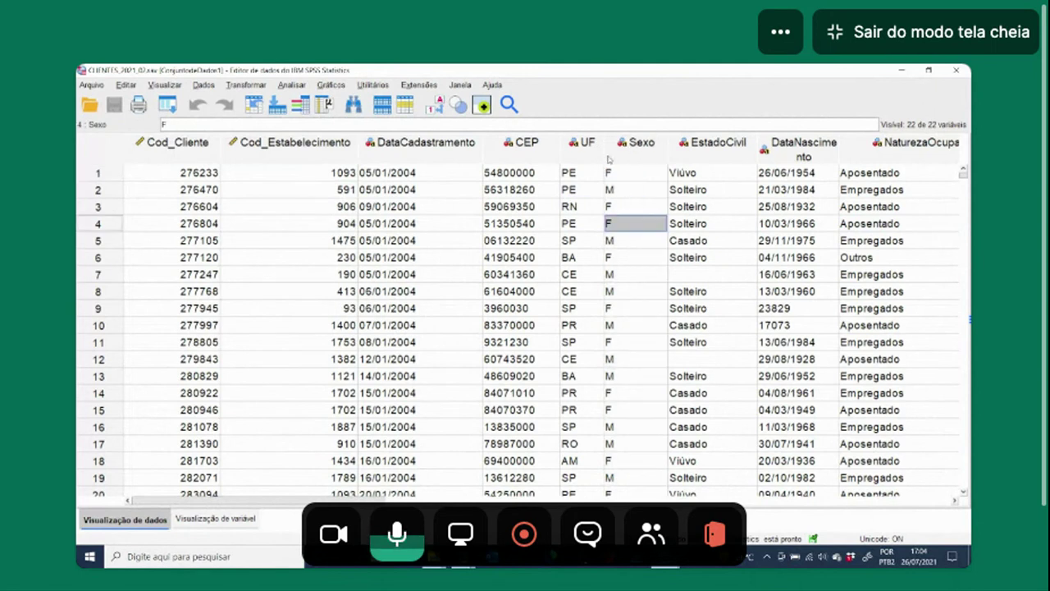
{"action": "left_click", "coordinate": [581, 174]}
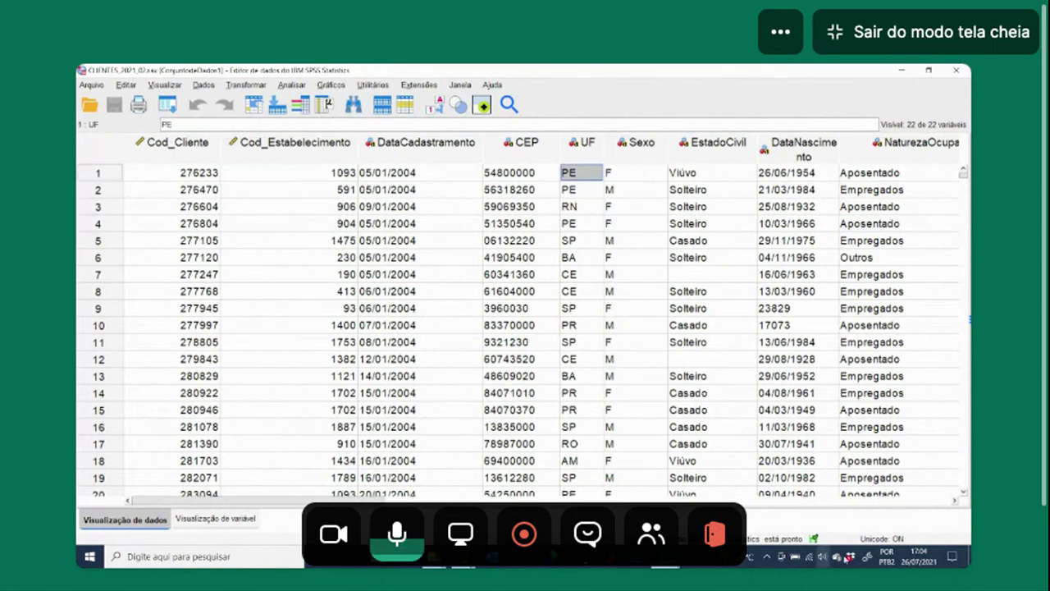
{"action": "left_click", "coordinate": [583, 307]}
{"action": "left_click", "coordinate": [525, 206]}
{"action": "left_click", "coordinate": [581, 210]}
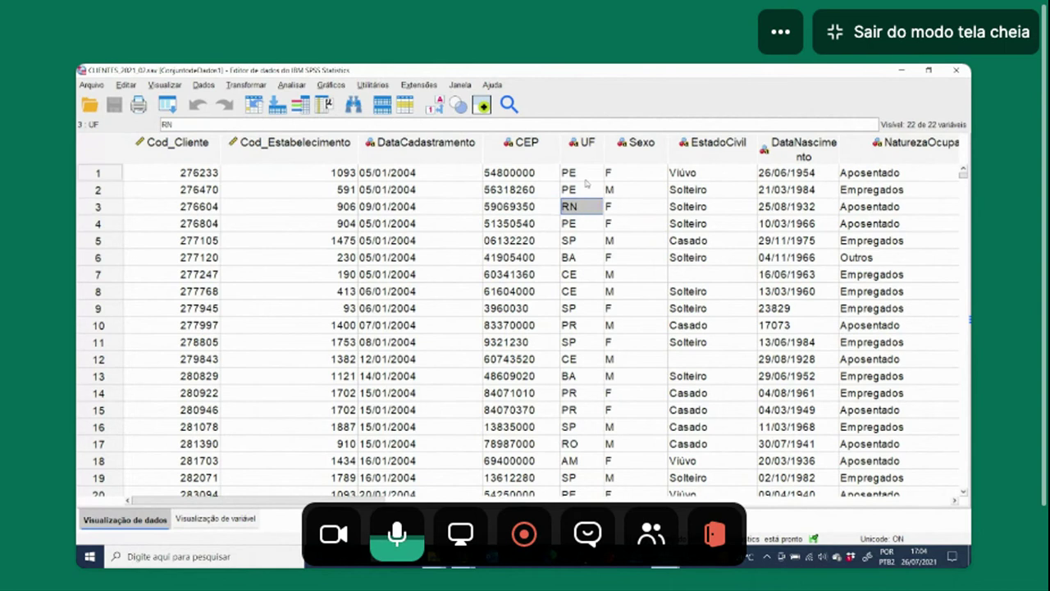
{"action": "left_click", "coordinate": [586, 176]}
Step: Run a Frequencies analysis on the UF variable of the client data with the frequency table displayed
{"action": "left_click", "coordinate": [291, 85]}
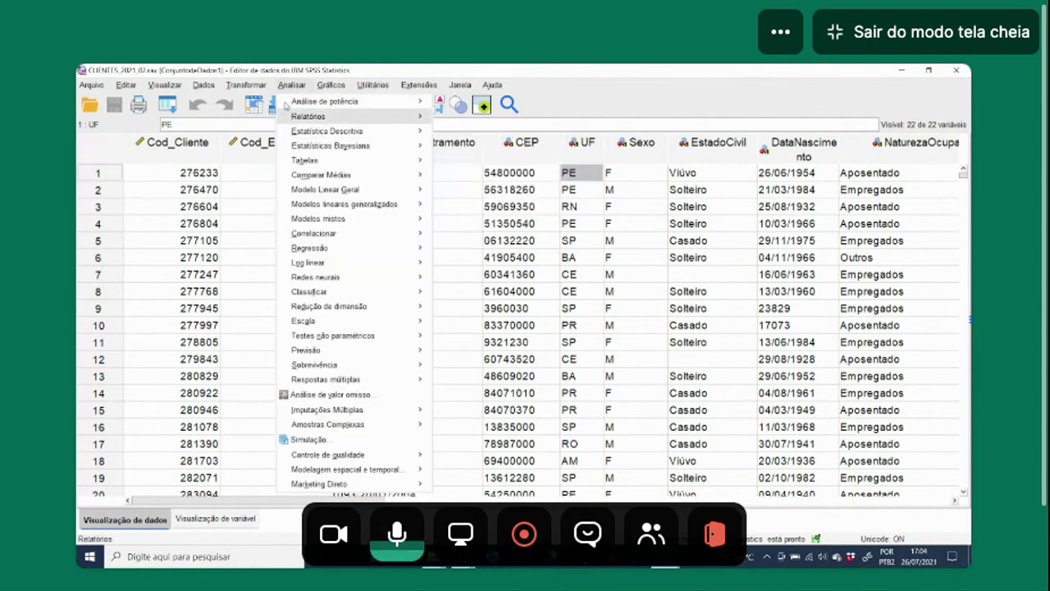
{"action": "mouse_move", "coordinate": [312, 134]}
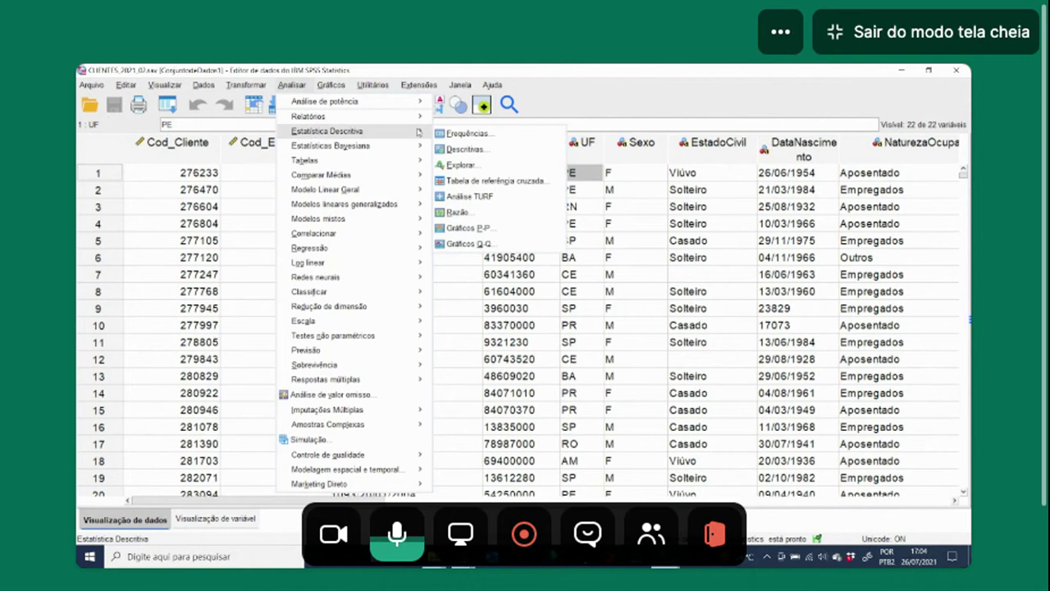
{"action": "left_click", "coordinate": [463, 134]}
{"action": "mouse_move", "coordinate": [445, 237]}
{"action": "left_mouse_down"}
{"action": "mouse_move", "coordinate": [445, 269]}
{"action": "mouse_move", "coordinate": [445, 238]}
{"action": "left_mouse_up"}
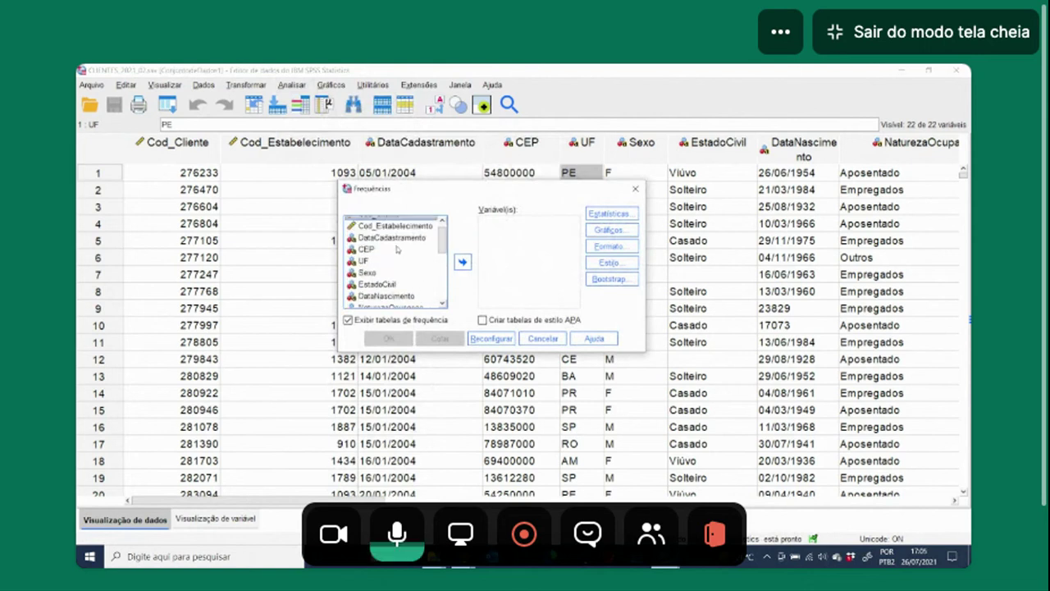
{"action": "left_click", "coordinate": [364, 261]}
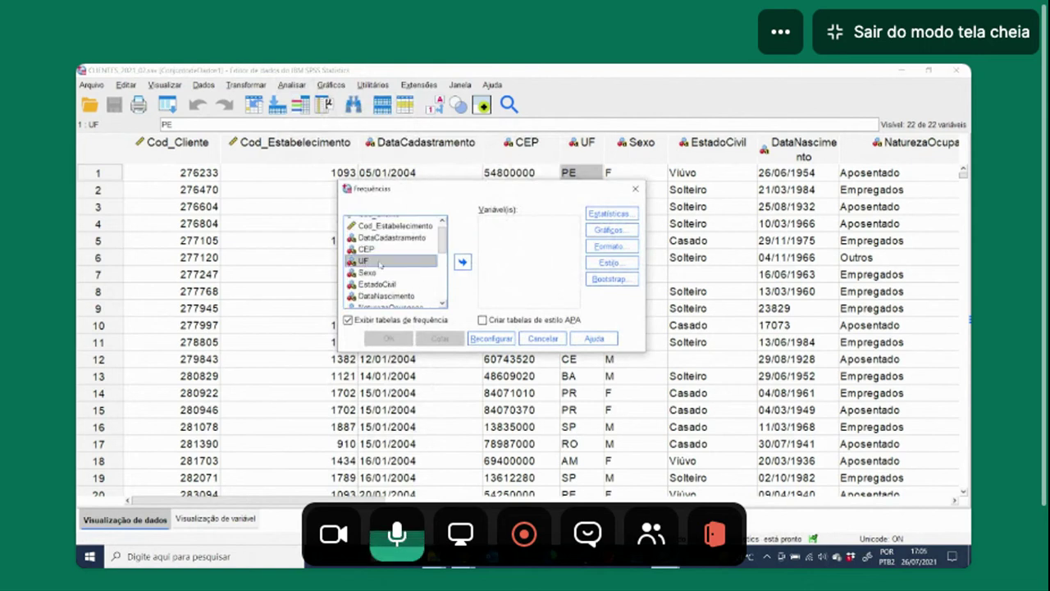
{"action": "left_click", "coordinate": [462, 262]}
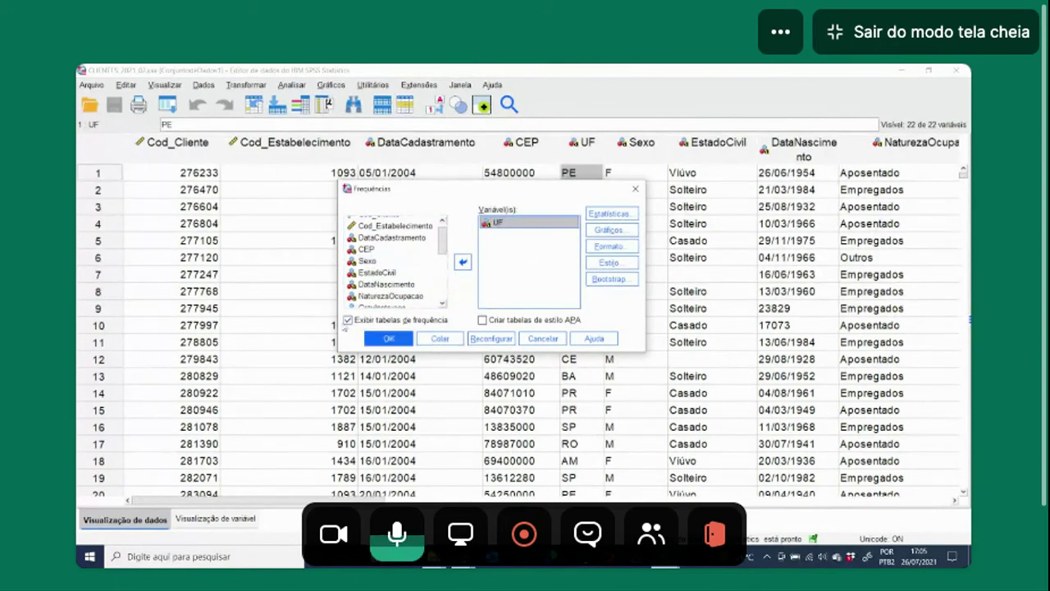
{"action": "left_click", "coordinate": [367, 249]}
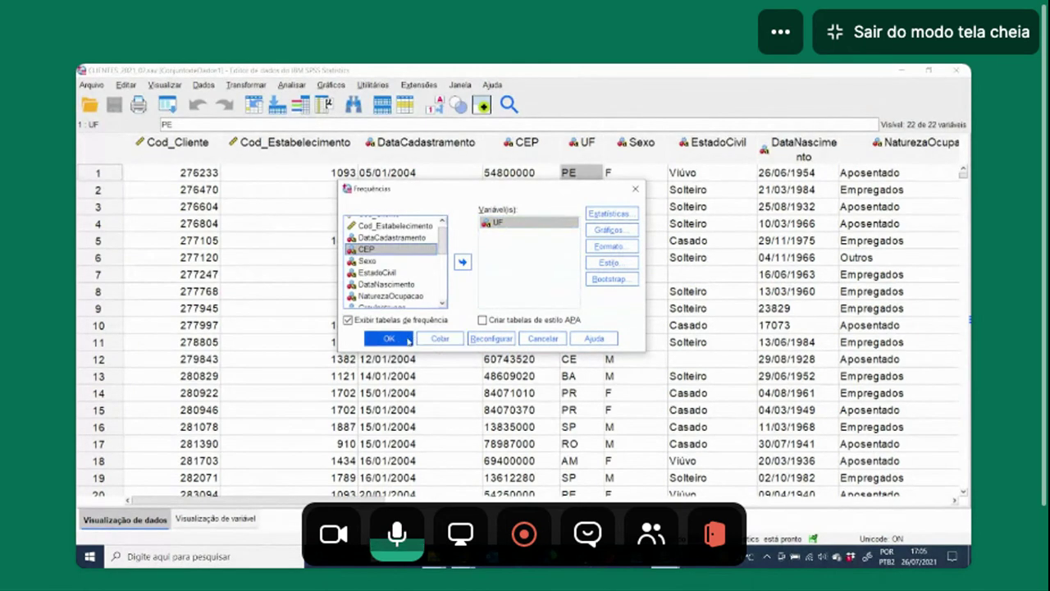
{"action": "left_click", "coordinate": [388, 339]}
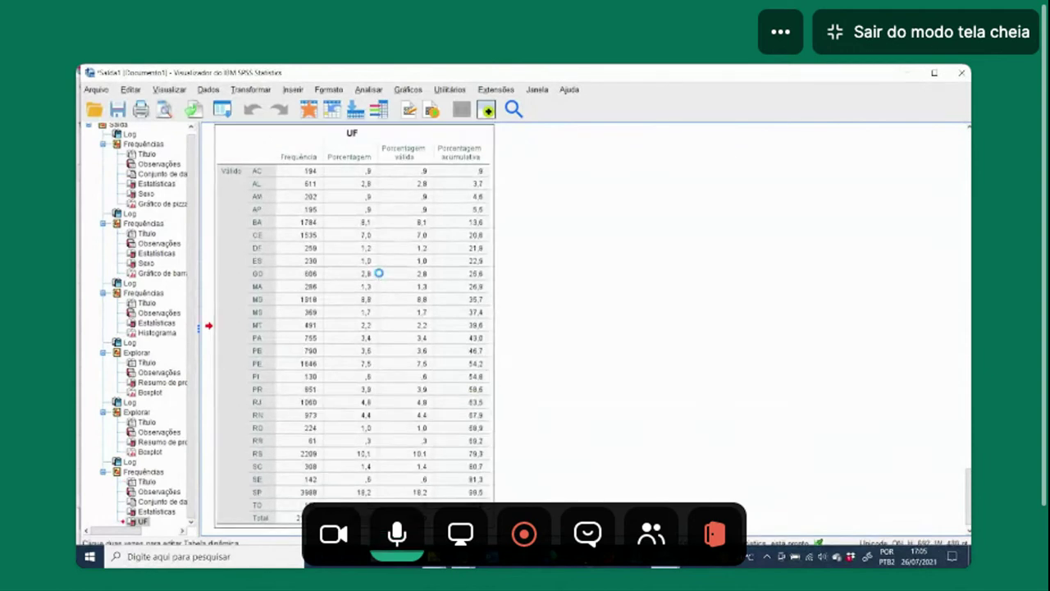
Step: Open a print preview of the UF frequency table, enlarge it, and read through the frequencies and percentages by state
{"action": "double_click", "coordinate": [379, 278]}
{"action": "left_click", "coordinate": [736, 155]}
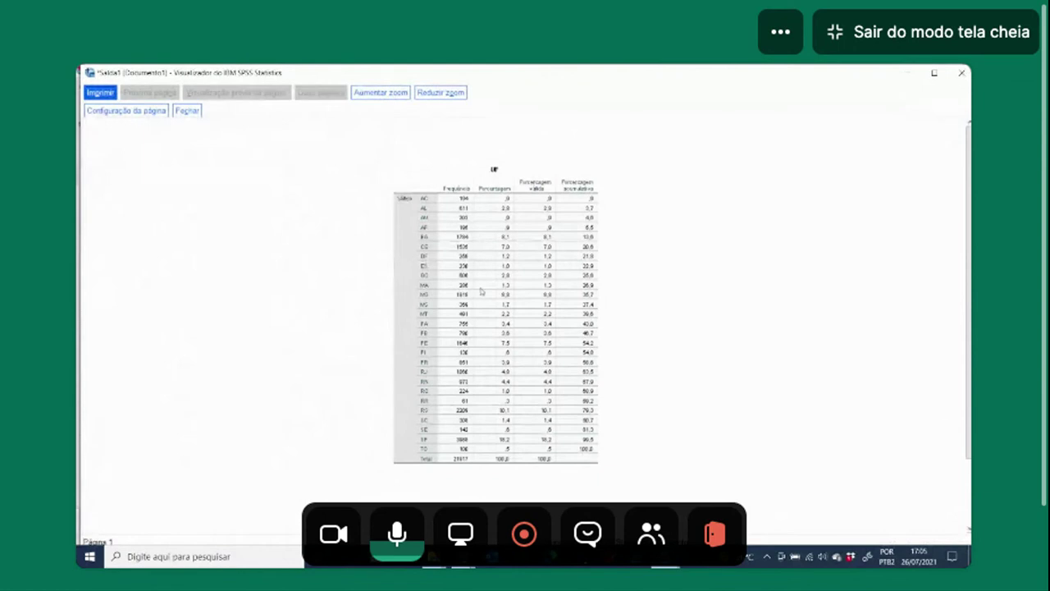
{"action": "left_click", "coordinate": [393, 92]}
{"action": "left_click", "coordinate": [394, 93]}
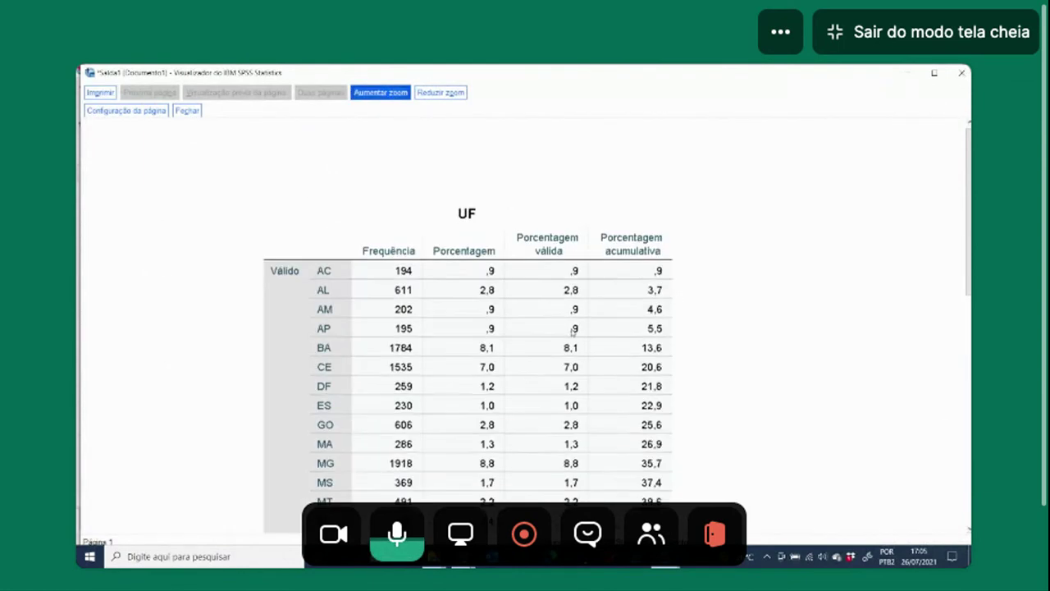
{"action": "scroll", "coordinate": [575, 426], "scroll_direction": "down", "scroll_amount": 3}
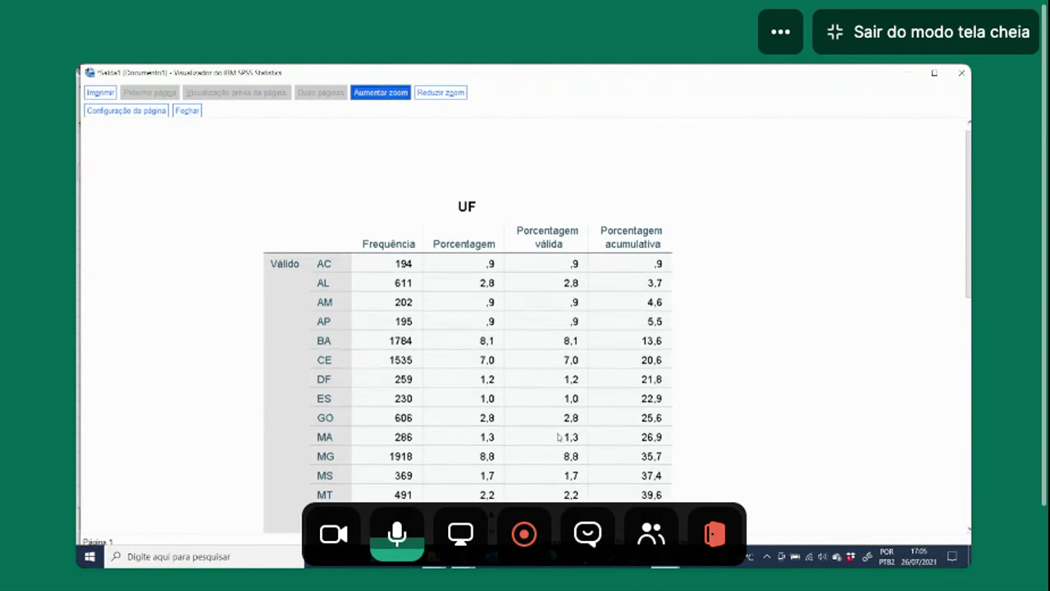
{"action": "scroll", "coordinate": [627, 388], "scroll_direction": "down", "scroll_amount": 3}
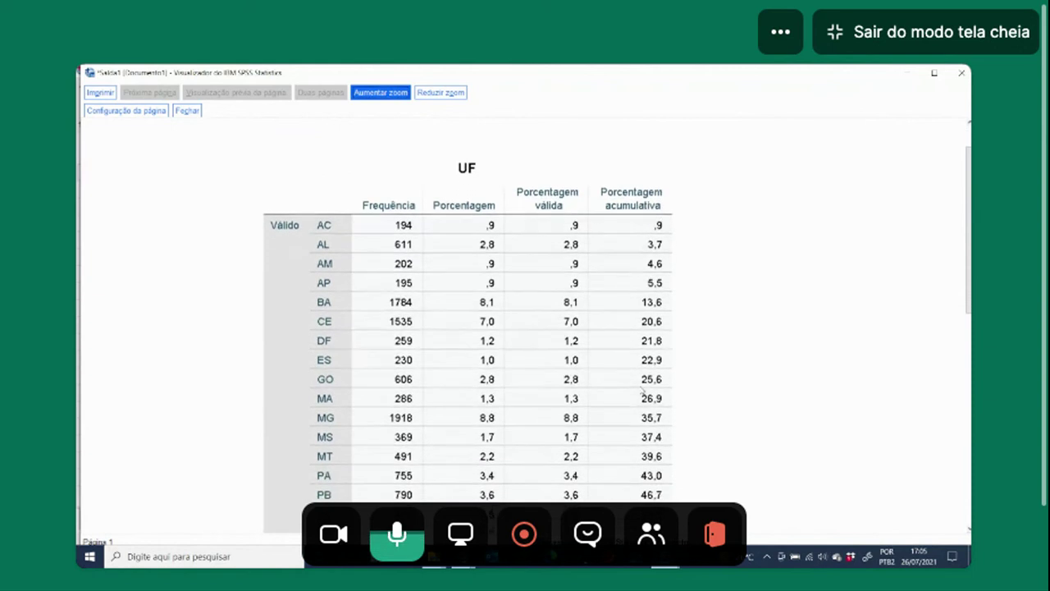
{"action": "scroll", "coordinate": [644, 390], "scroll_direction": "down", "scroll_amount": 3}
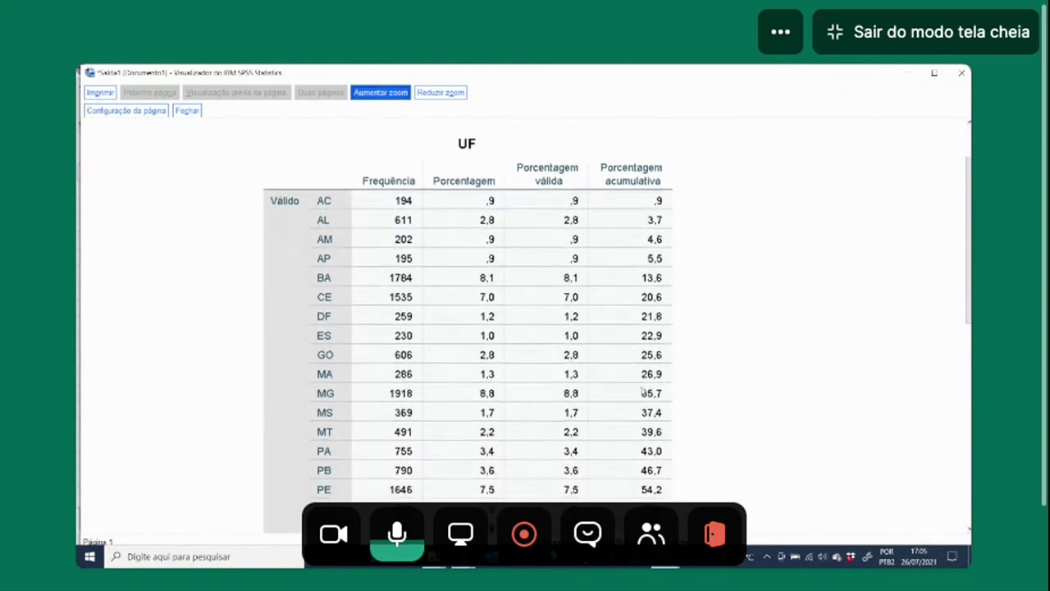
{"action": "scroll", "coordinate": [644, 389], "scroll_direction": "down", "scroll_amount": 3}
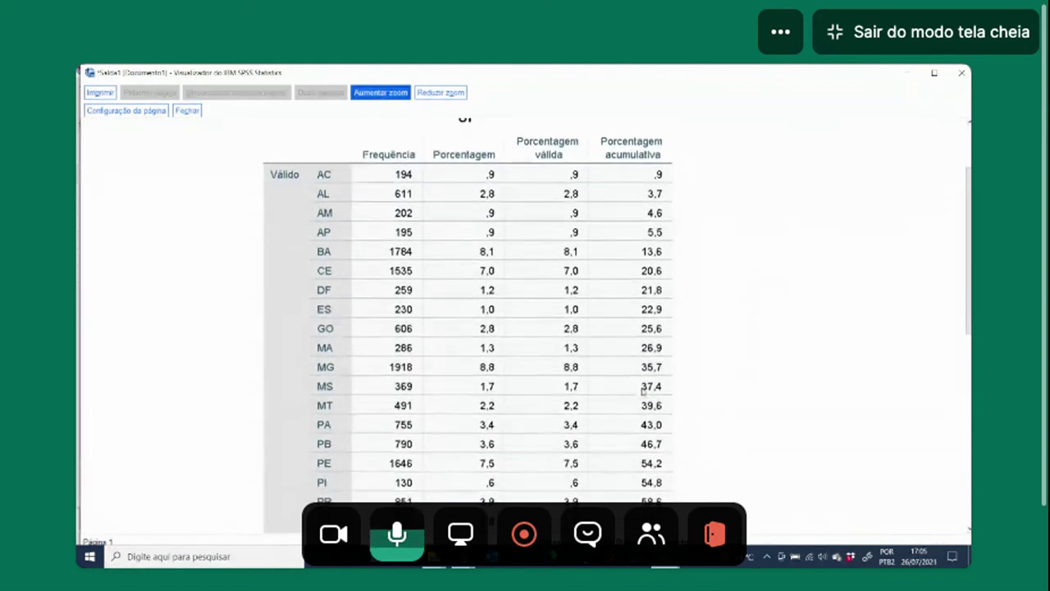
{"action": "scroll", "coordinate": [654, 382], "scroll_direction": "down", "scroll_amount": 4}
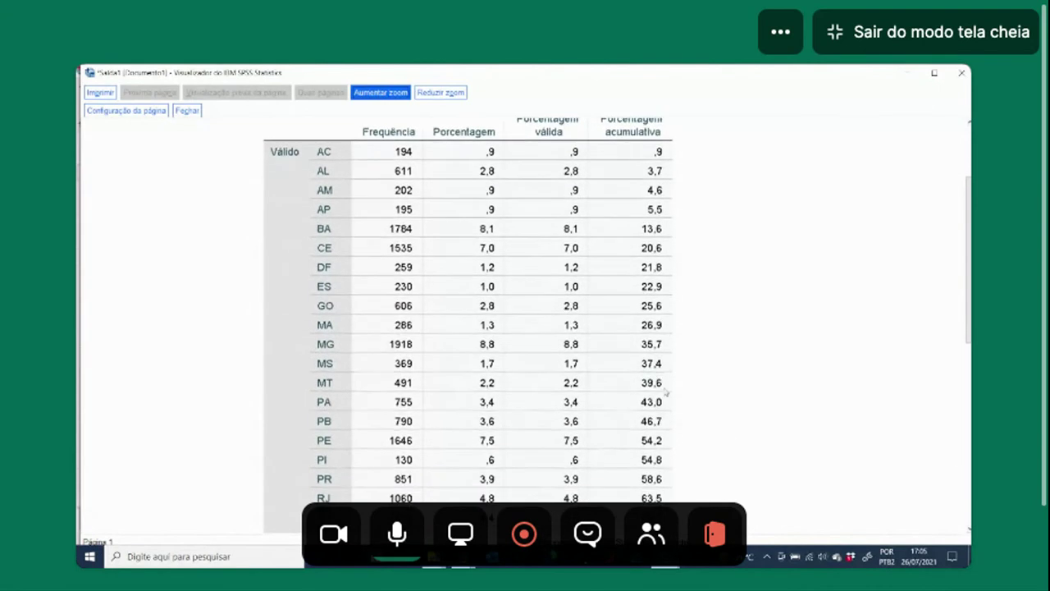
{"action": "scroll", "coordinate": [670, 390], "scroll_direction": "down", "scroll_amount": 2}
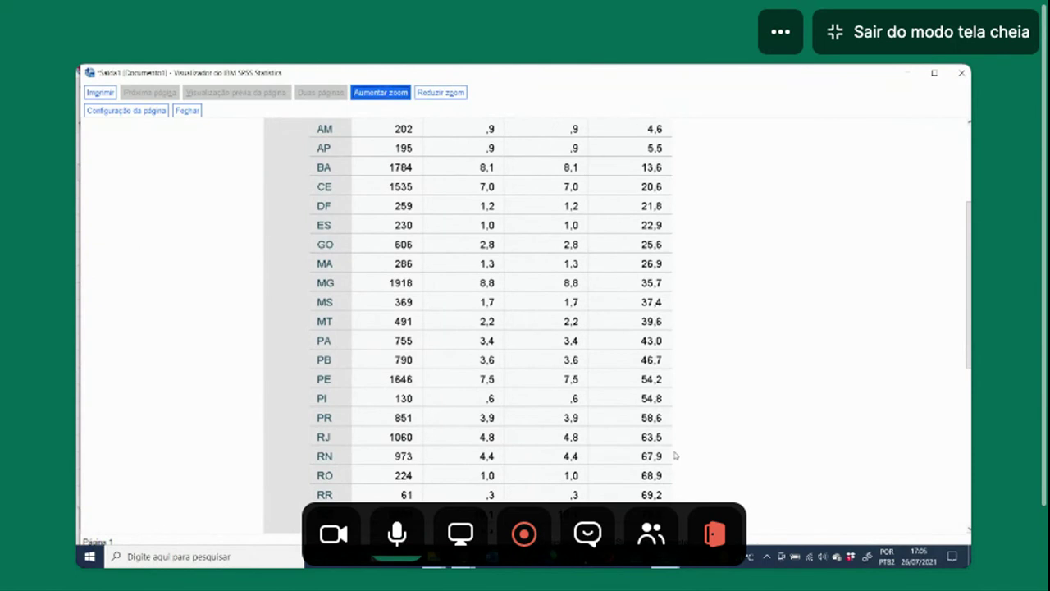
{"action": "scroll", "coordinate": [675, 456], "scroll_direction": "down", "scroll_amount": 1}
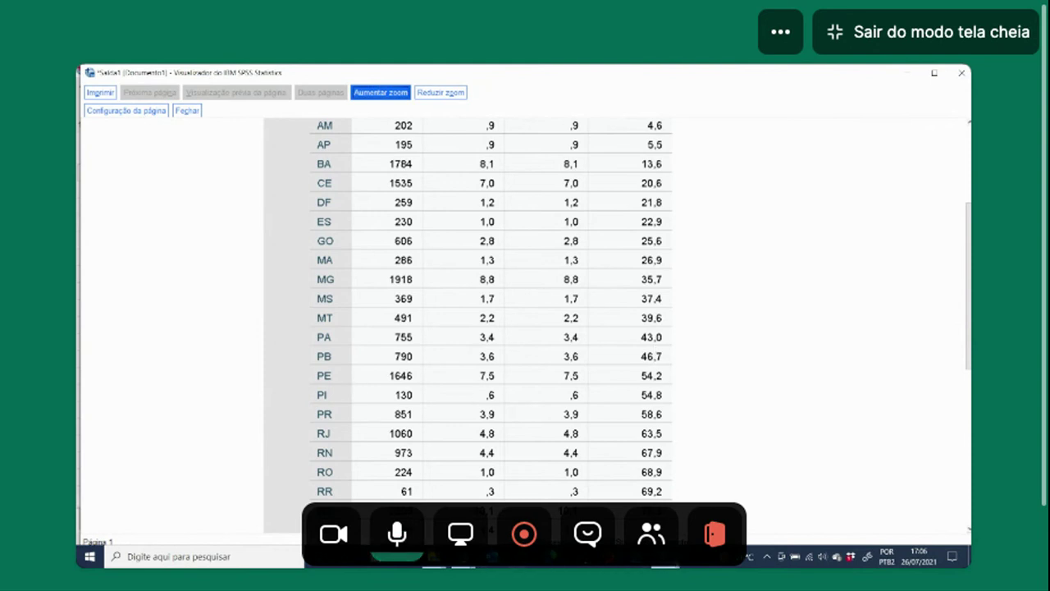
Step: Reopen the Frequencies setup for the client data, remove UF and add it back, cancel it, and return to the enlarged UF table
{"action": "left_click", "coordinate": [665, 558]}
{"action": "left_click", "coordinate": [529, 486]}
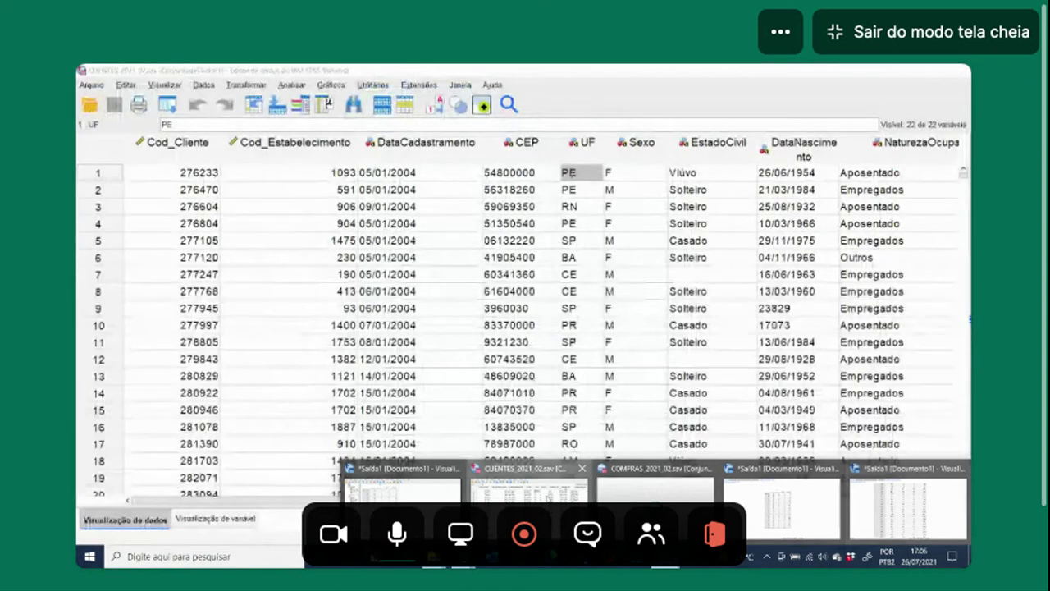
{"action": "left_click", "coordinate": [292, 84]}
{"action": "mouse_move", "coordinate": [328, 130]}
{"action": "left_click", "coordinate": [468, 134]}
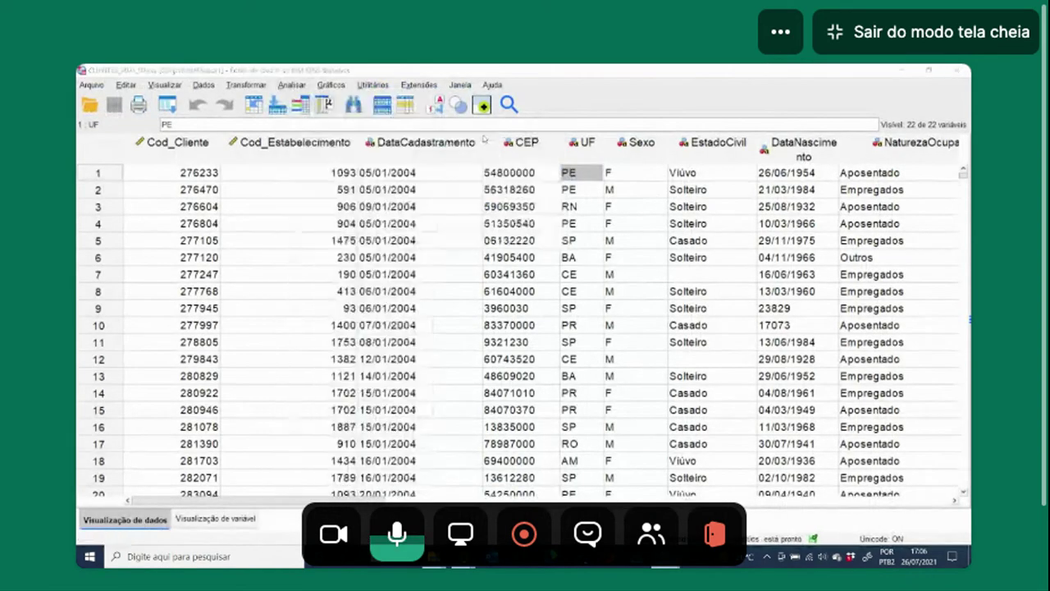
{"action": "left_click", "coordinate": [498, 221]}
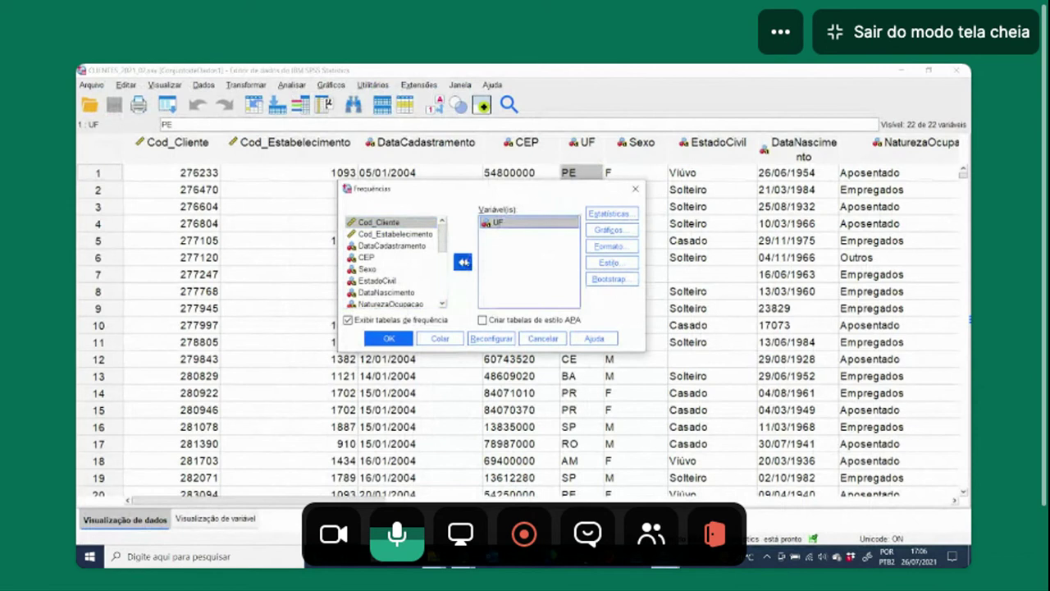
{"action": "left_click", "coordinate": [463, 262]}
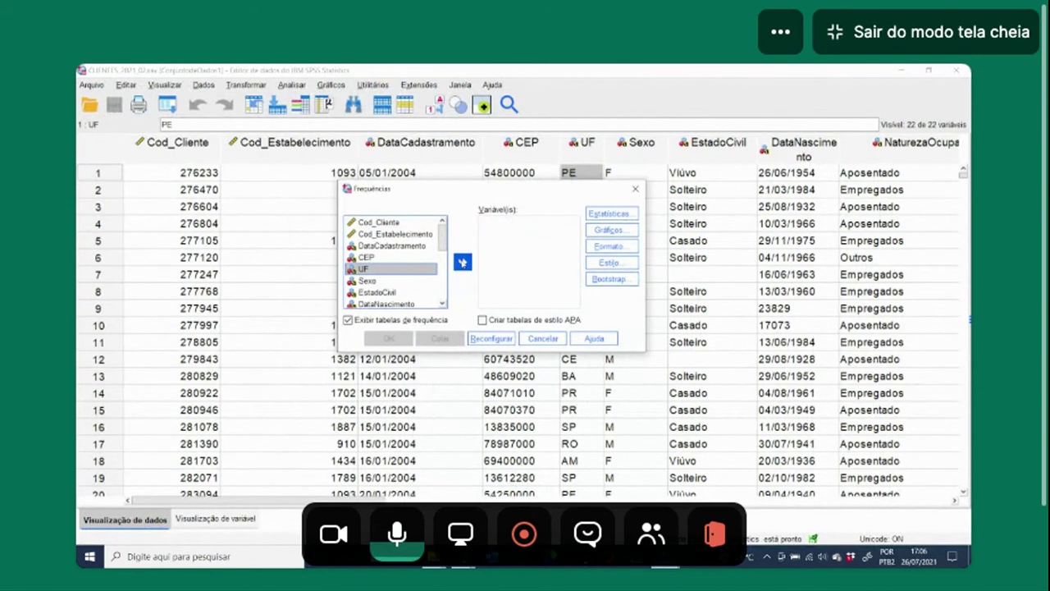
{"action": "left_click", "coordinate": [463, 262]}
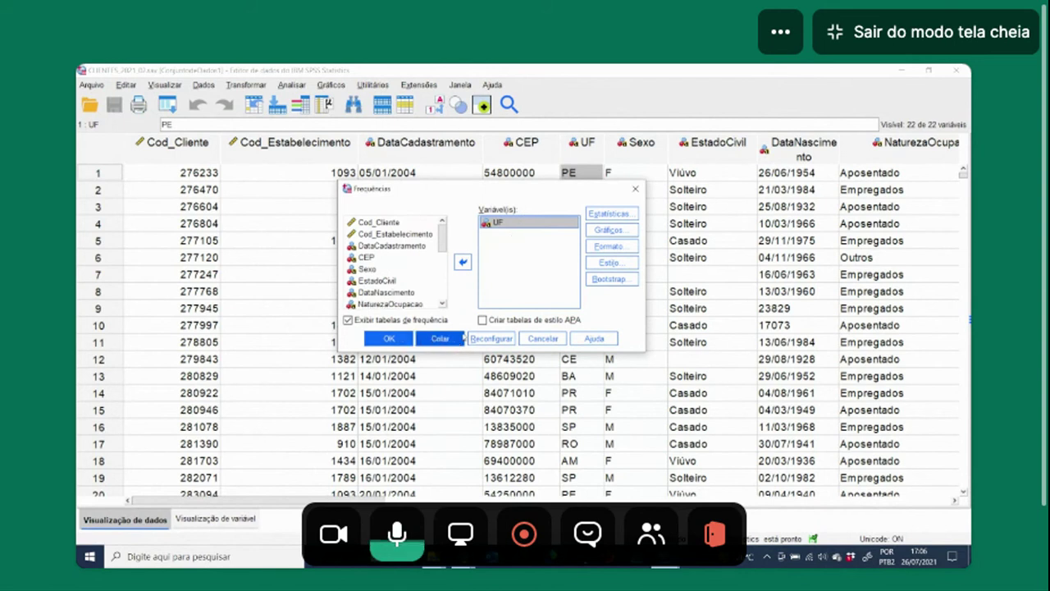
{"action": "left_click", "coordinate": [542, 339]}
{"action": "mouse_move", "coordinate": [636, 556]}
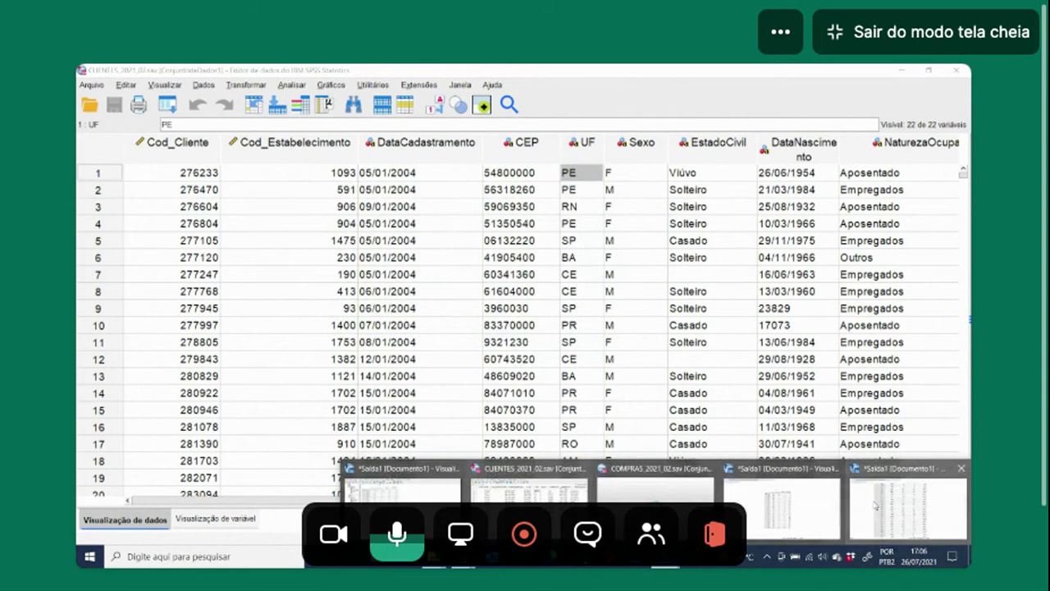
{"action": "left_click", "coordinate": [877, 506]}
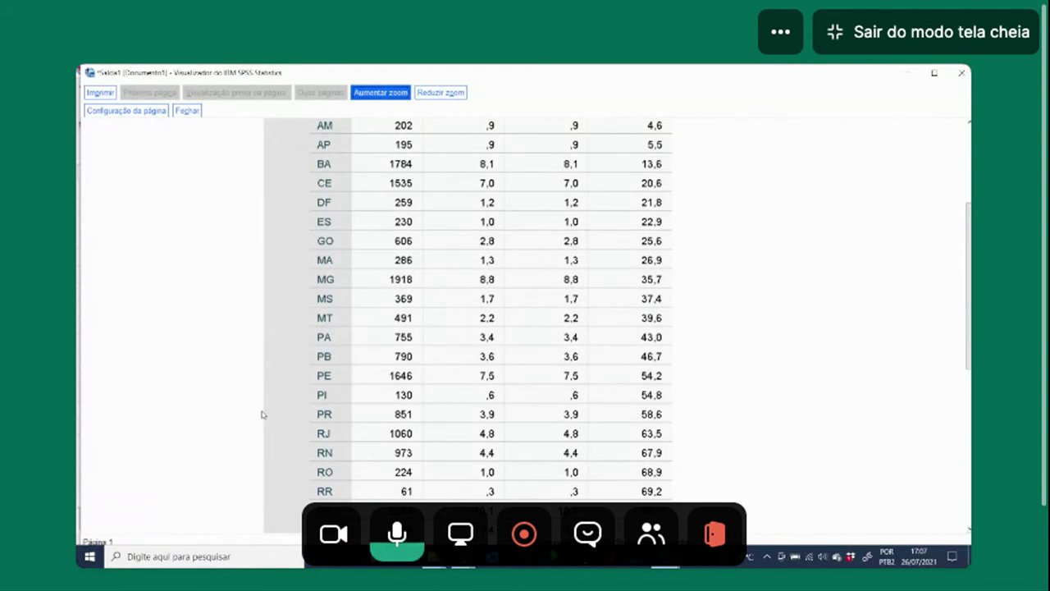
Step: Reopen the Frequencies setup for the client data, highlight CEP among the available variables, and cancel back to the UF table preview
{"action": "left_click", "coordinate": [661, 556]}
{"action": "left_click", "coordinate": [561, 499]}
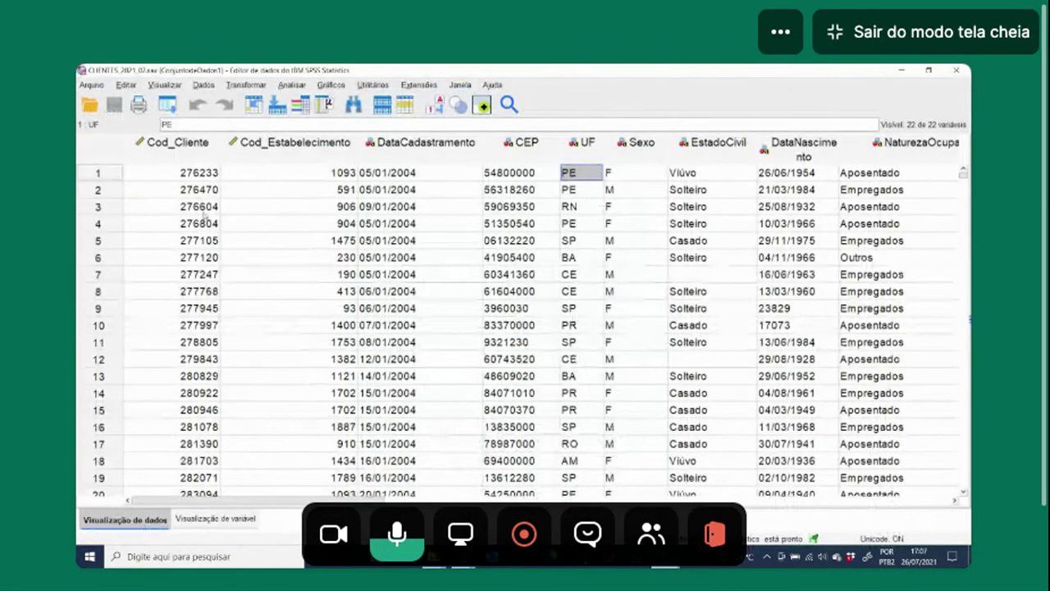
{"action": "left_click", "coordinate": [204, 206]}
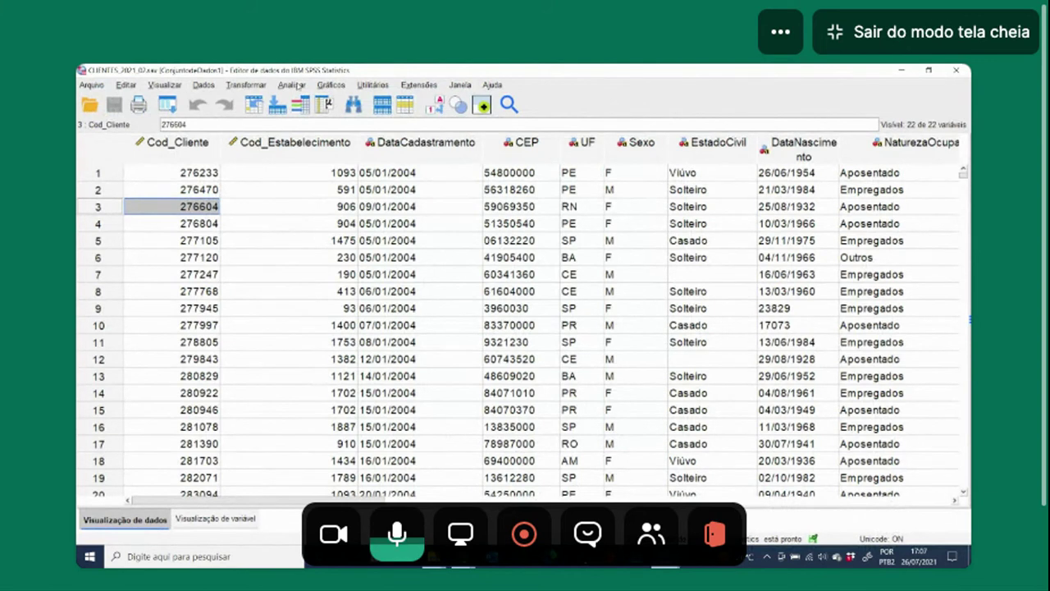
{"action": "left_click", "coordinate": [300, 87]}
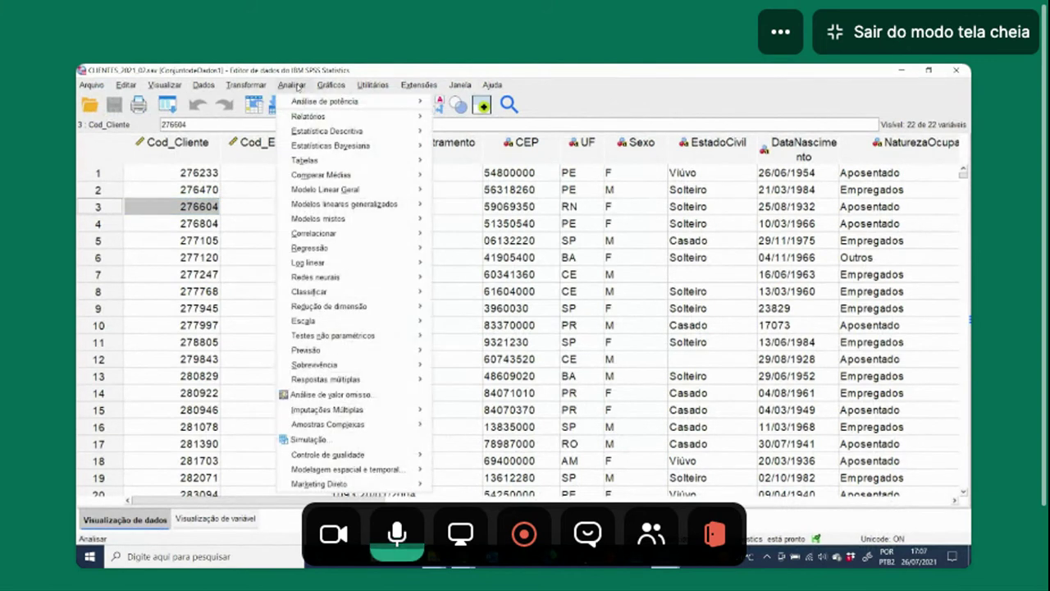
{"action": "mouse_move", "coordinate": [324, 133]}
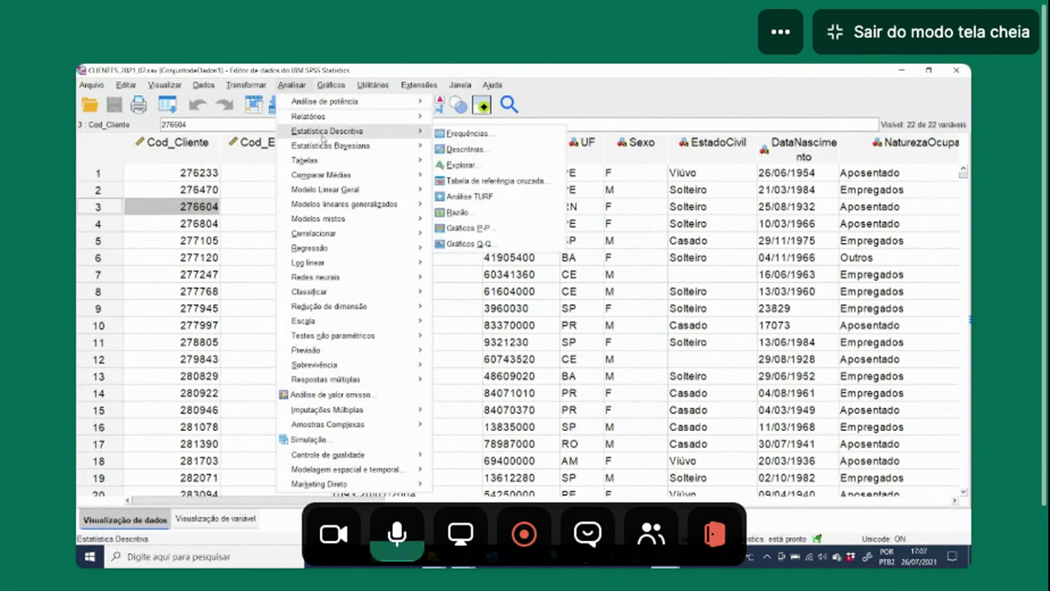
{"action": "left_click", "coordinate": [448, 133]}
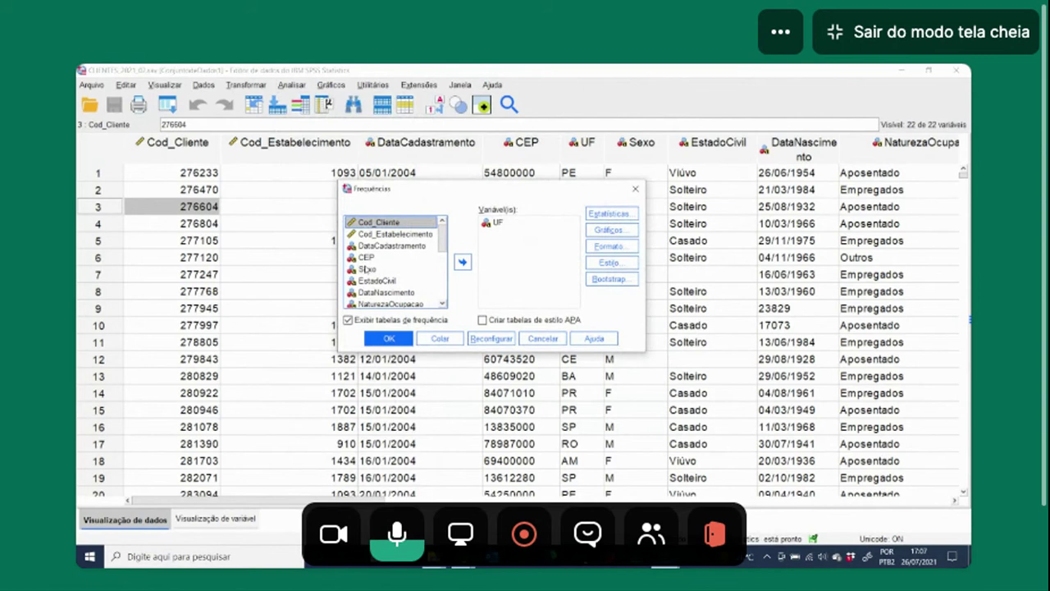
{"action": "left_click", "coordinate": [366, 258]}
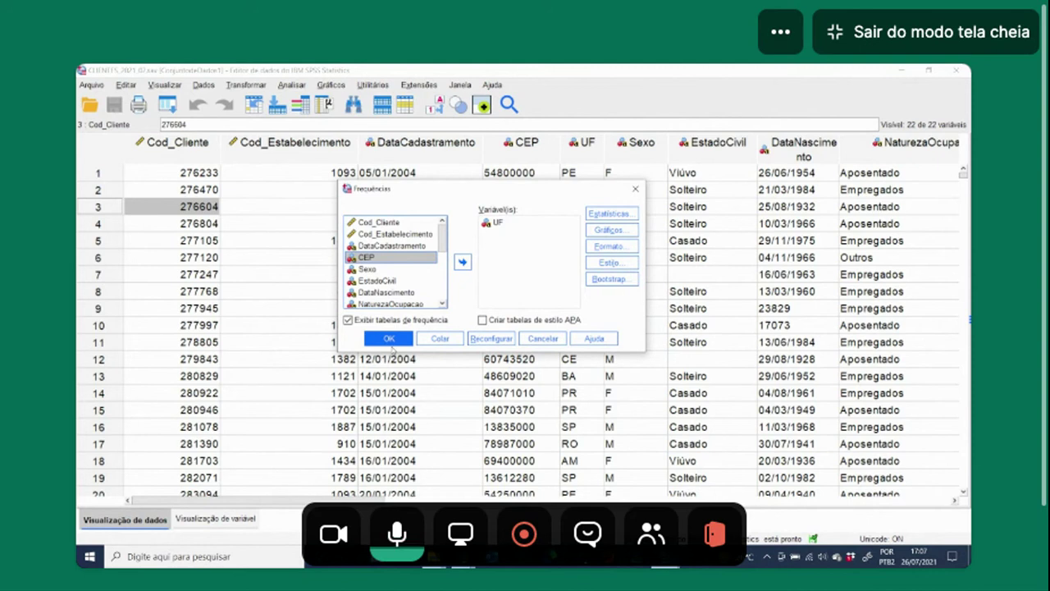
{"action": "left_click", "coordinate": [392, 345]}
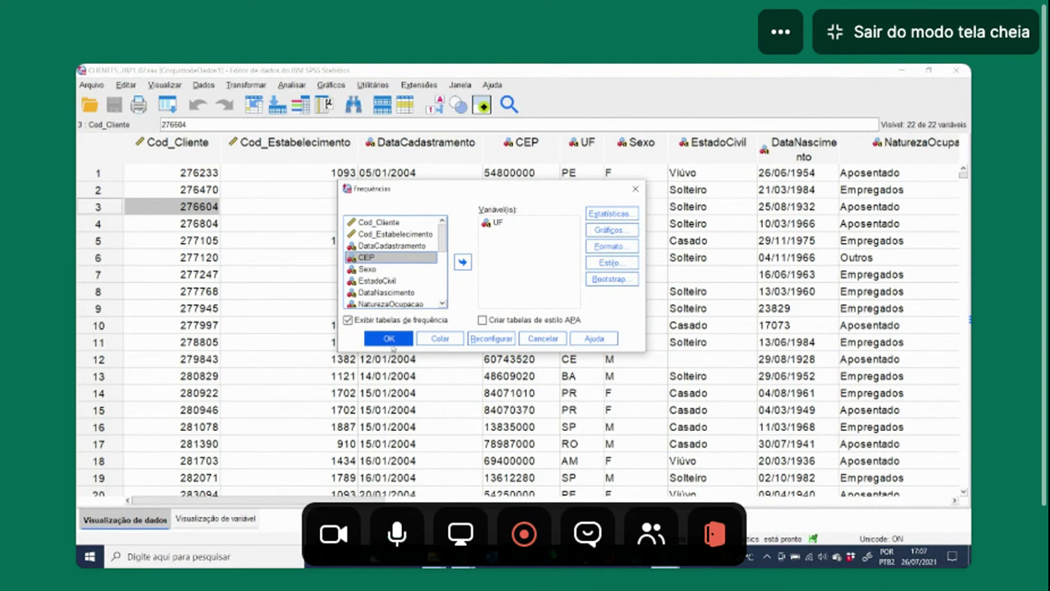
{"action": "left_click", "coordinate": [543, 338]}
{"action": "left_click", "coordinate": [675, 558]}
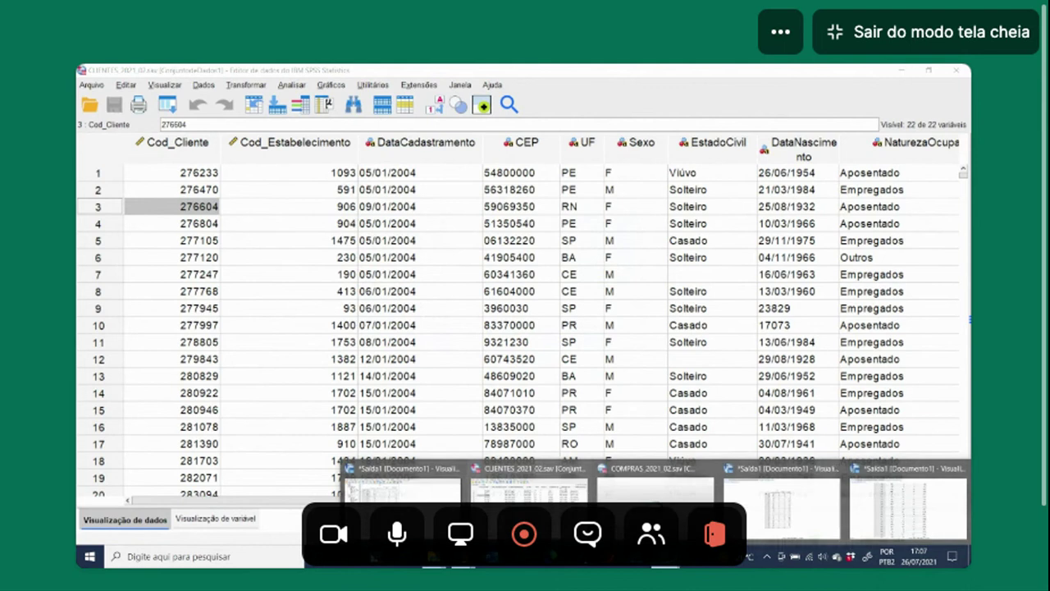
{"action": "left_click", "coordinate": [885, 502]}
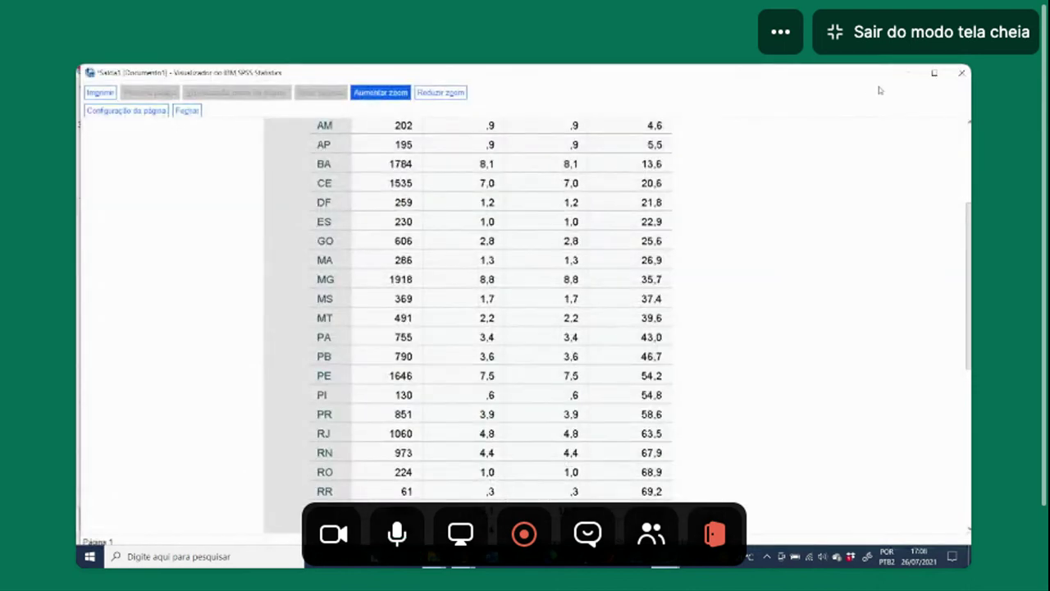
Step: Close the enlarged preview, switch to the other print preview of the UF frequency table, and enlarge it
{"action": "left_click", "coordinate": [962, 72]}
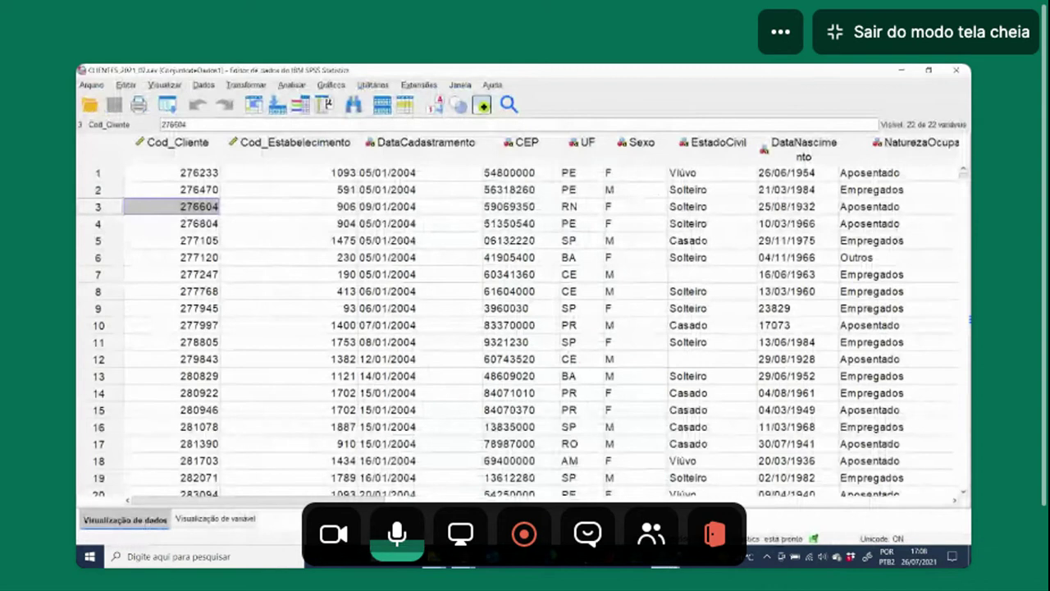
{"action": "mouse_move", "coordinate": [666, 558]}
{"action": "left_click", "coordinate": [862, 502]}
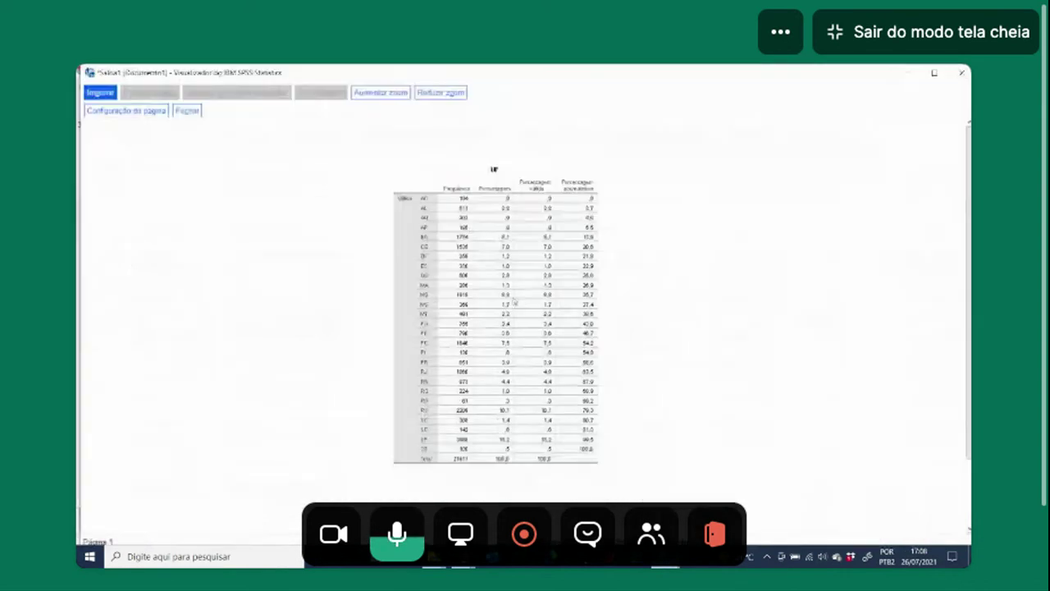
{"action": "left_click", "coordinate": [394, 95]}
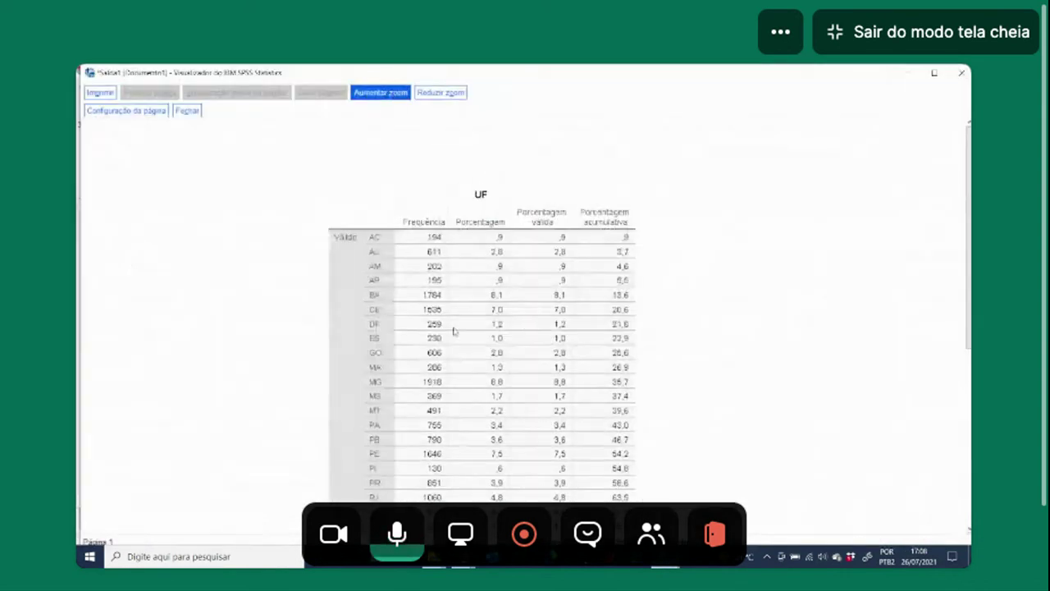
Step: Enlarge the UF table preview further and read through the frequencies and percentages by state
{"action": "left_click", "coordinate": [389, 91]}
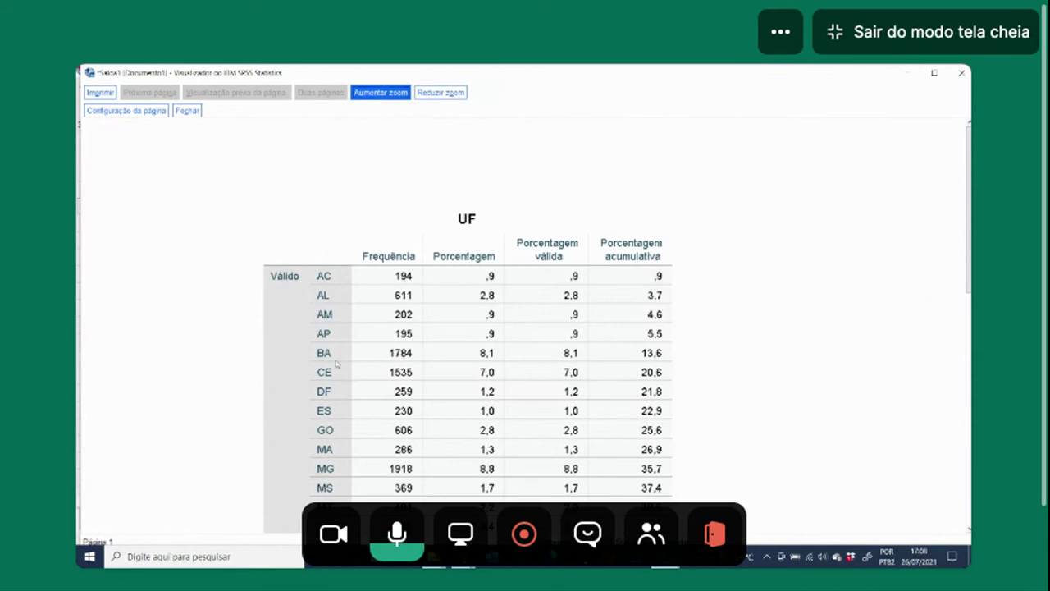
{"action": "scroll", "coordinate": [337, 366], "scroll_direction": "down", "scroll_amount": 1}
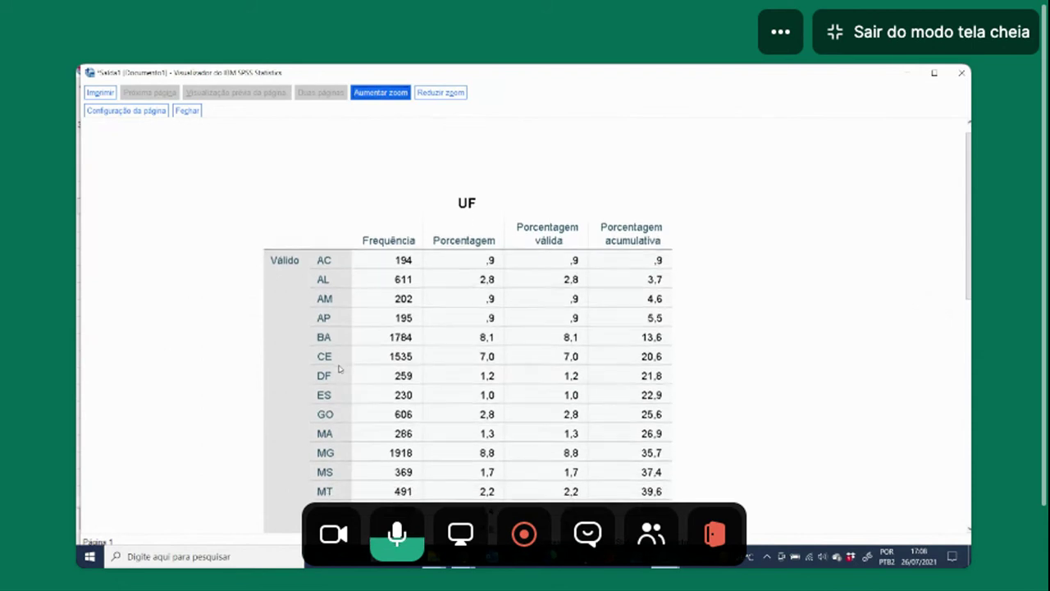
{"action": "scroll", "coordinate": [339, 370], "scroll_direction": "down", "scroll_amount": 1}
{"action": "scroll", "coordinate": [337, 370], "scroll_direction": "down", "scroll_amount": 2}
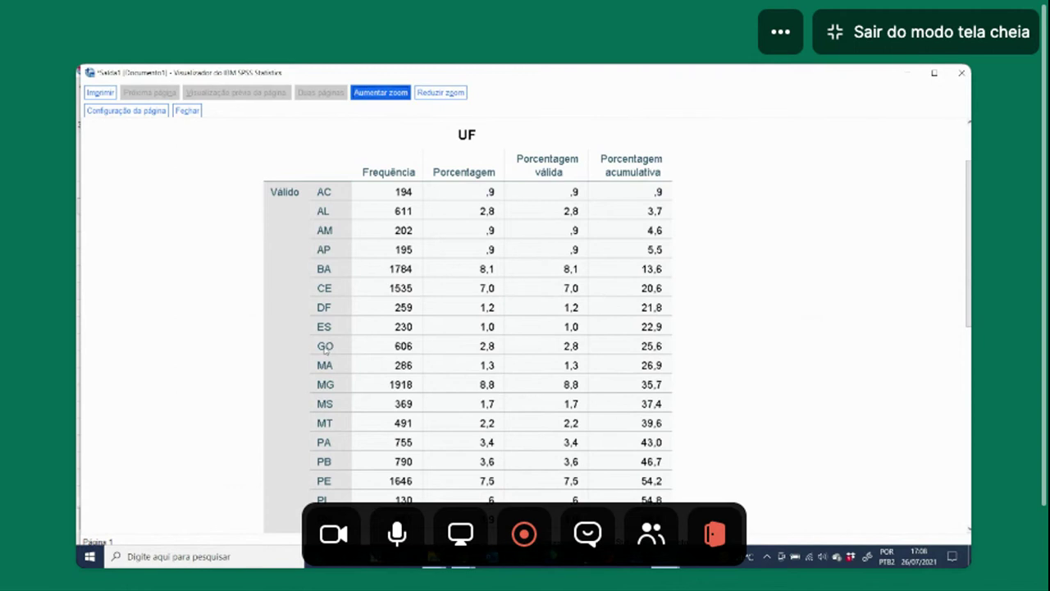
{"action": "scroll", "coordinate": [326, 351], "scroll_direction": "down", "scroll_amount": 1}
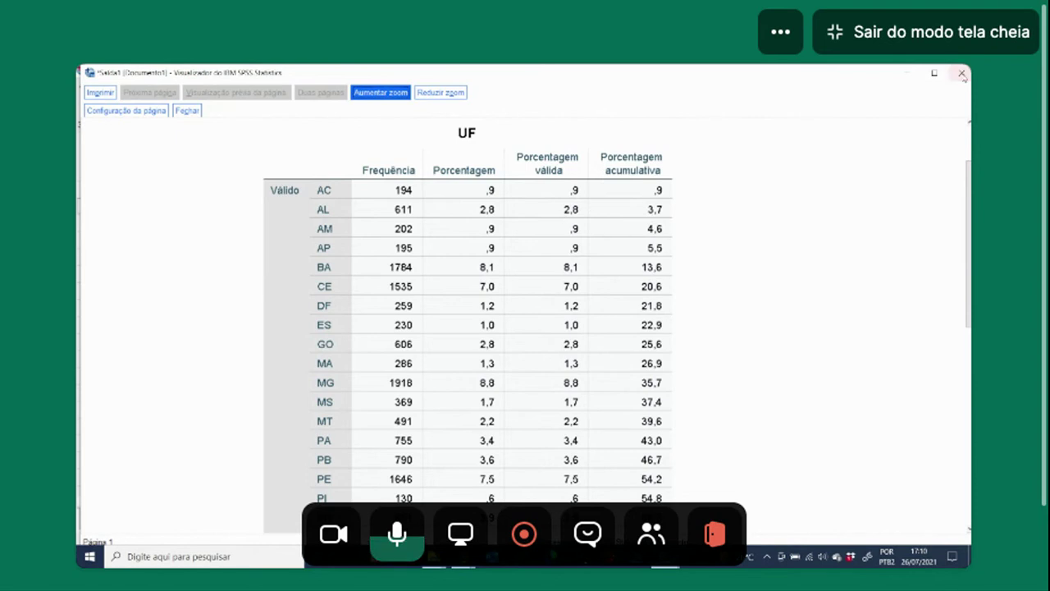
Step: Close the UF table preview and widen the DataNascimento and NumeroDependentes columns of the client data to fit their full names
{"action": "left_click", "coordinate": [962, 73]}
{"action": "left_click", "coordinate": [532, 322]}
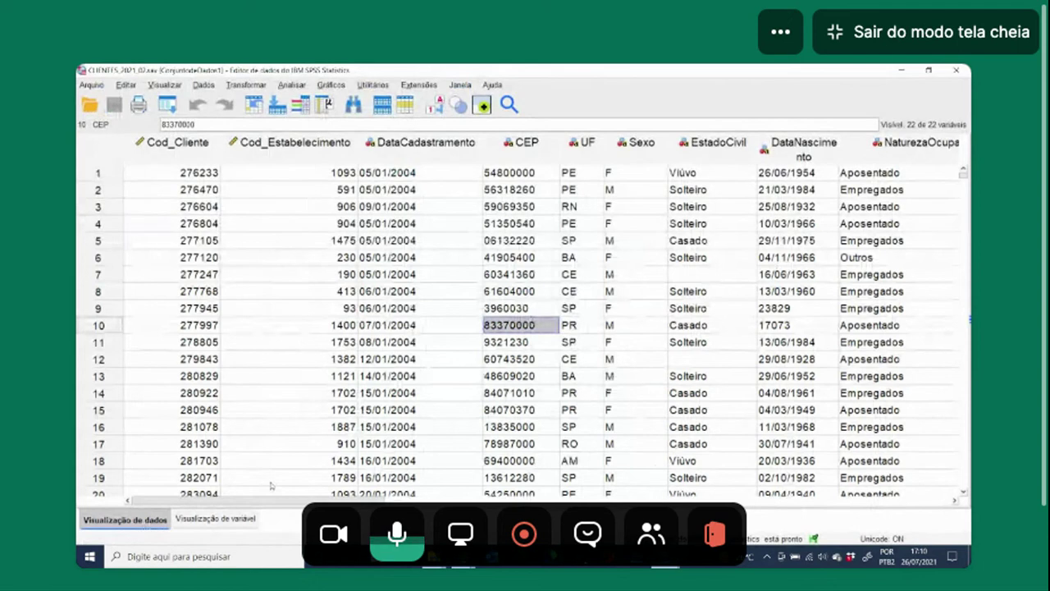
{"action": "scroll", "coordinate": [271, 486], "scroll_direction": "right", "scroll_amount": 1}
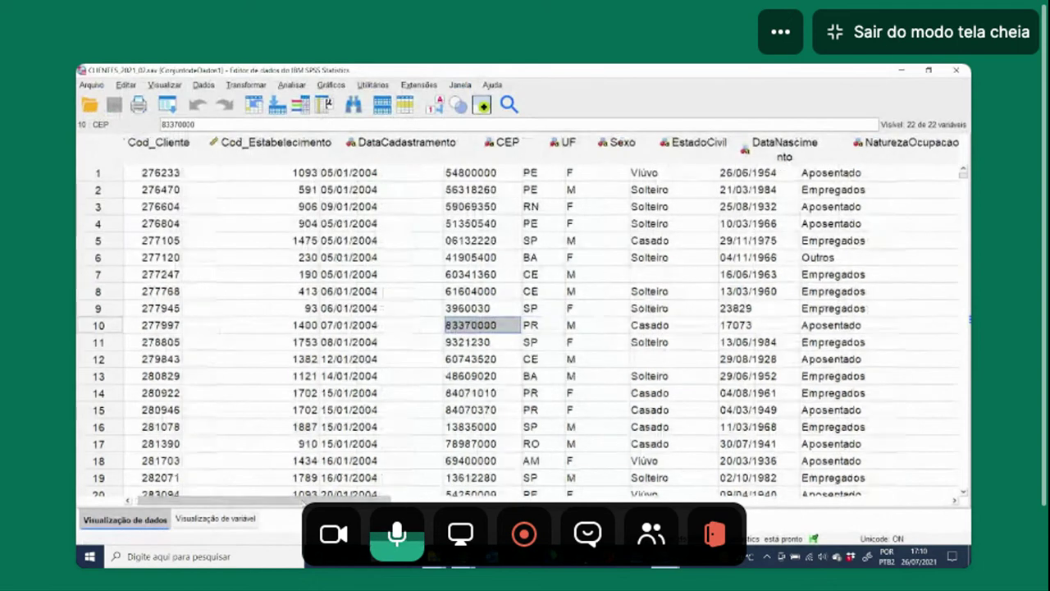
{"action": "scroll", "coordinate": [525, 329], "scroll_direction": "right", "scroll_amount": 3}
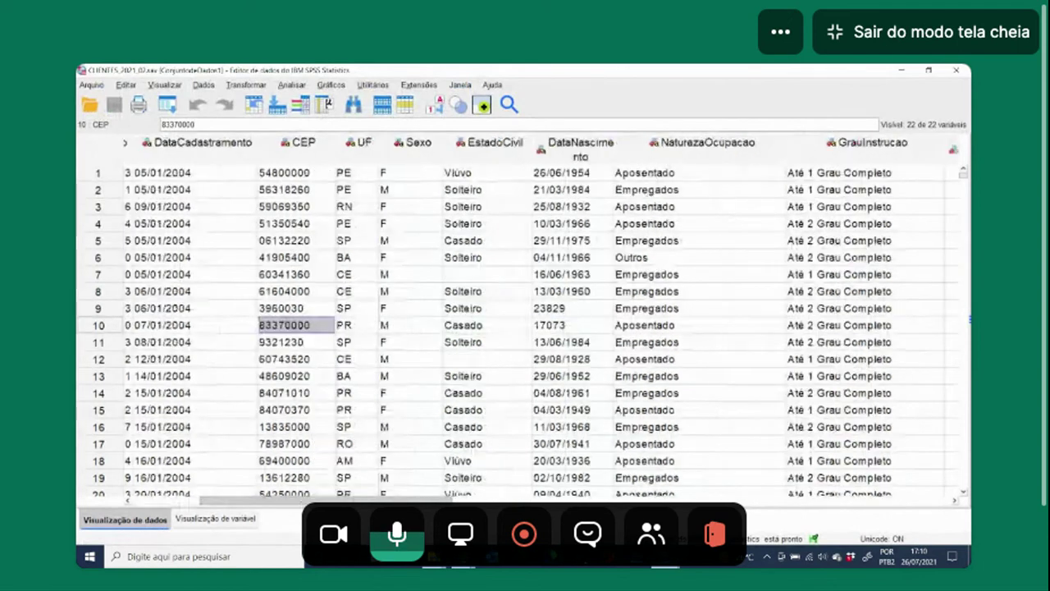
{"action": "scroll", "coordinate": [525, 328], "scroll_direction": "right", "scroll_amount": 1}
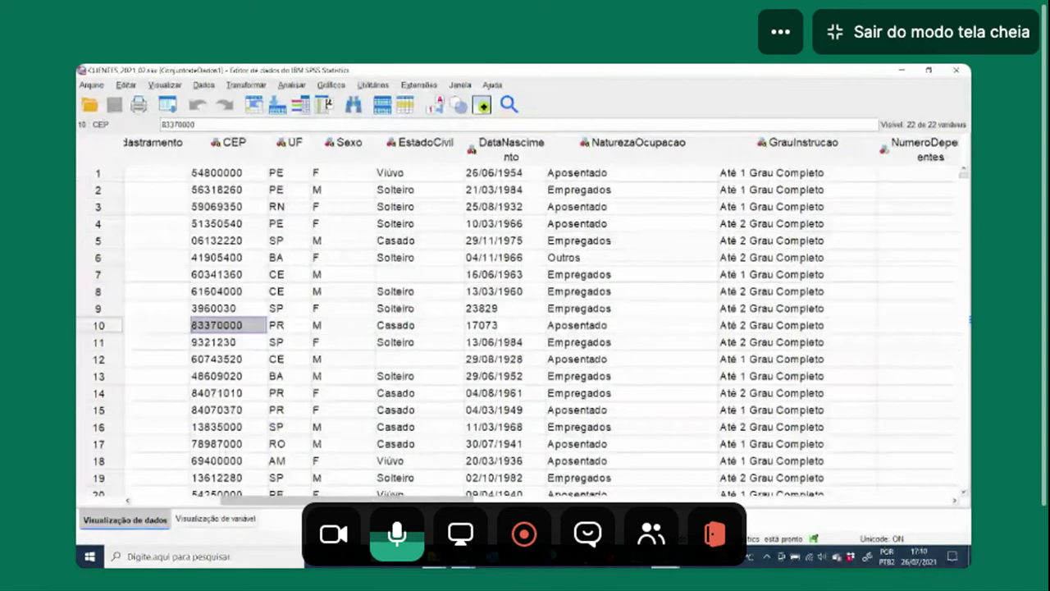
{"action": "scroll", "coordinate": [289, 493], "scroll_direction": "left", "scroll_amount": 4}
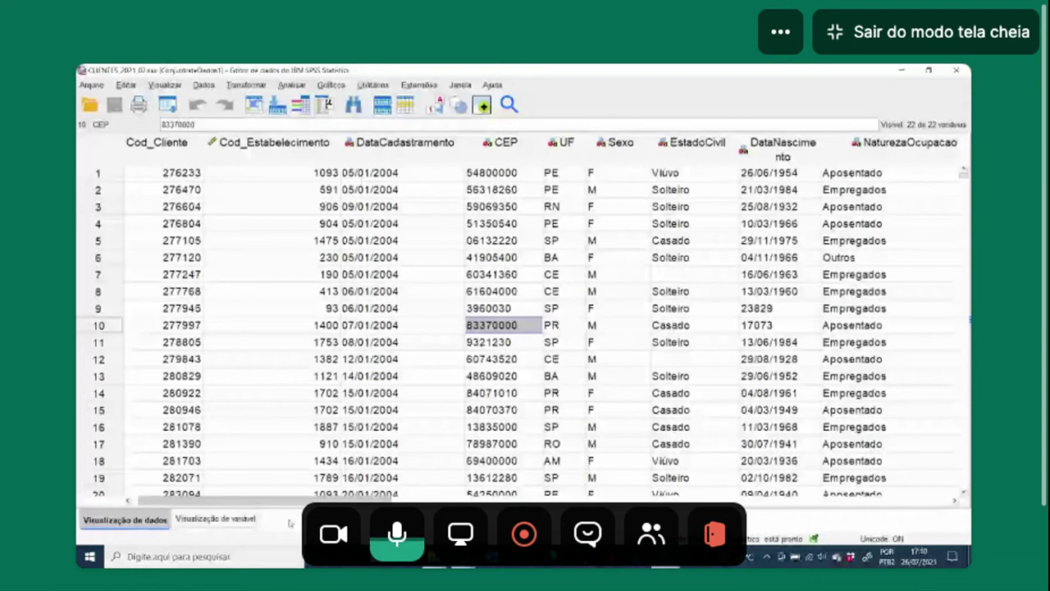
{"action": "scroll", "coordinate": [254, 297], "scroll_direction": "right", "scroll_amount": 3}
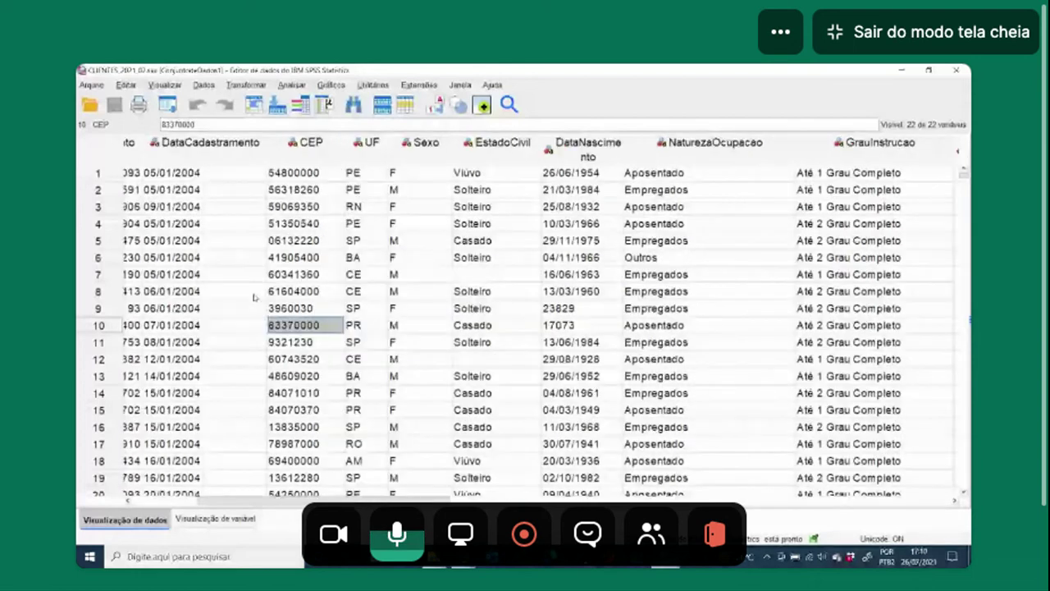
{"action": "scroll", "coordinate": [255, 297], "scroll_direction": "left", "scroll_amount": 3}
{"action": "left_click", "coordinate": [303, 278]}
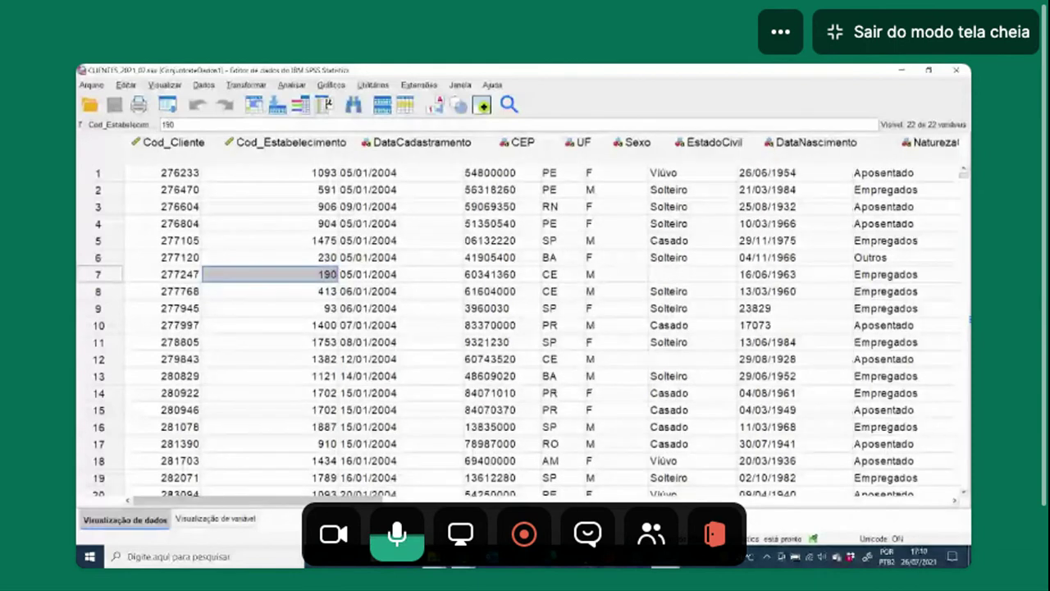
{"action": "scroll", "coordinate": [550, 493], "scroll_direction": "right", "scroll_amount": 3}
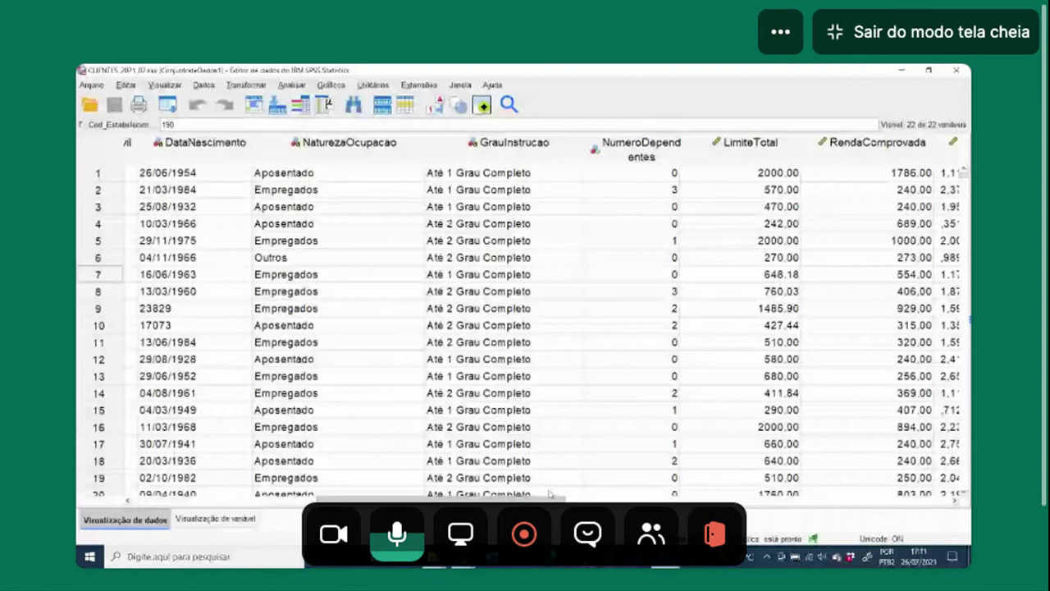
{"action": "left_click_drag", "start_coordinate": [681, 144], "coordinate": [734, 145]}
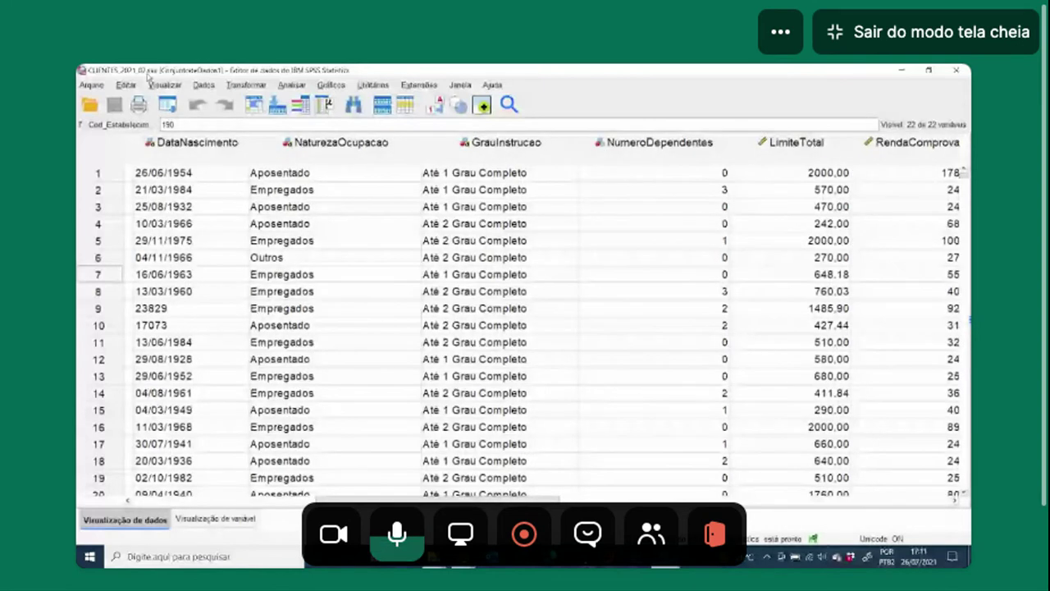
Step: Close the Saída1 output viewer without saving its contents
{"action": "left_click", "coordinate": [666, 557]}
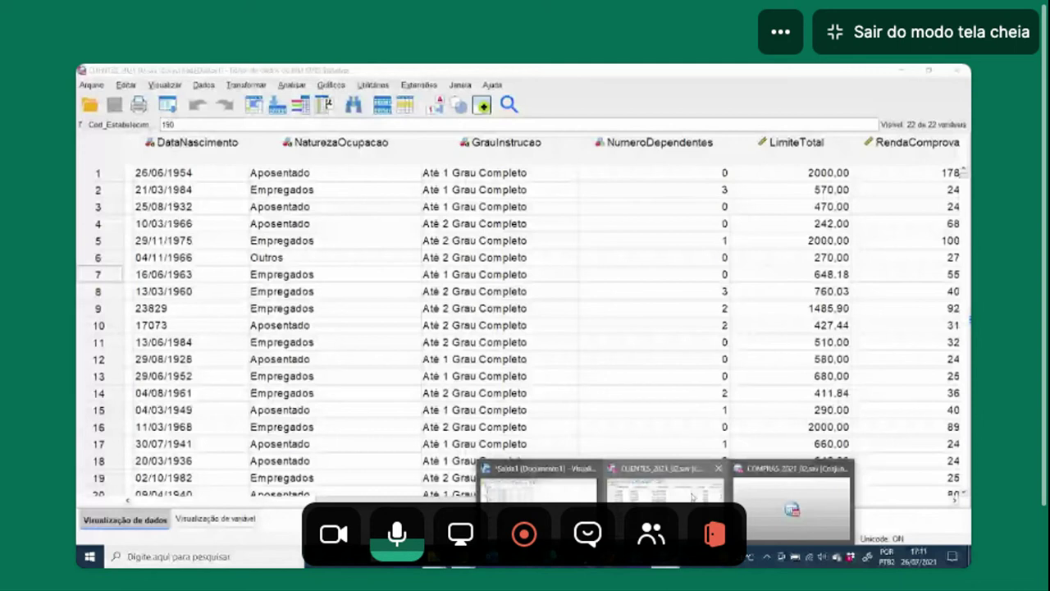
{"action": "left_click", "coordinate": [593, 469]}
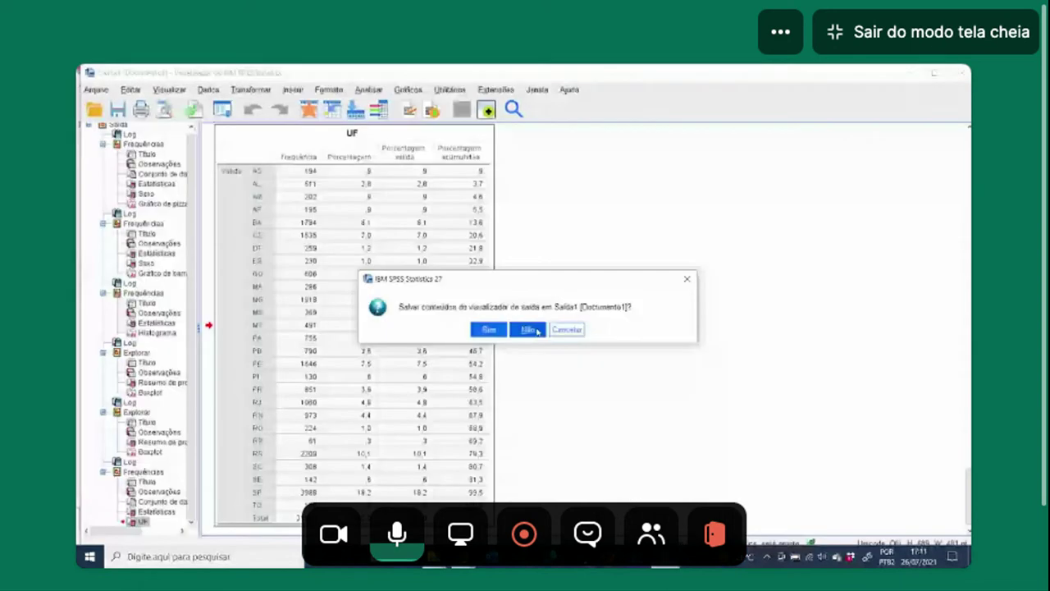
{"action": "left_click", "coordinate": [530, 329]}
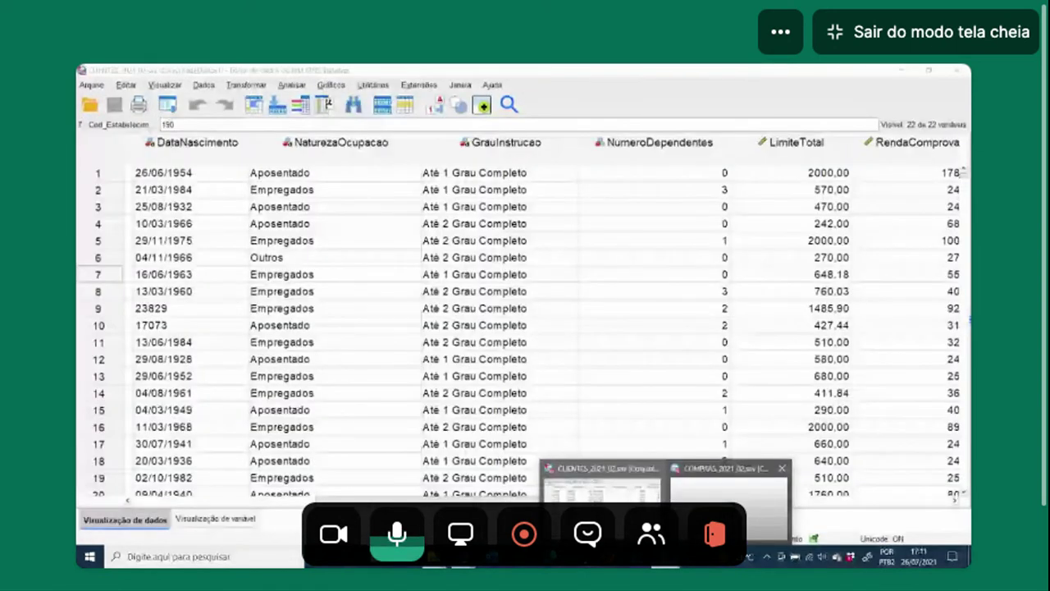
Step: Widen the Cod_Compra column in the COMPRAS_2021_02 data to fit the full codes, and return to the client data
{"action": "left_click", "coordinate": [723, 492]}
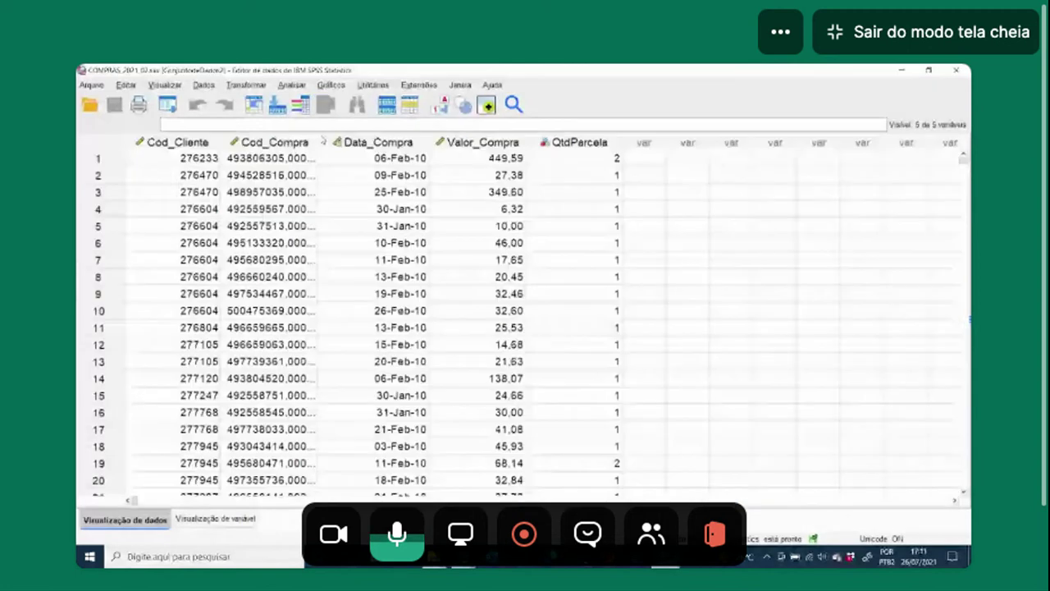
{"action": "left_click_drag", "start_coordinate": [322, 141], "coordinate": [366, 141]}
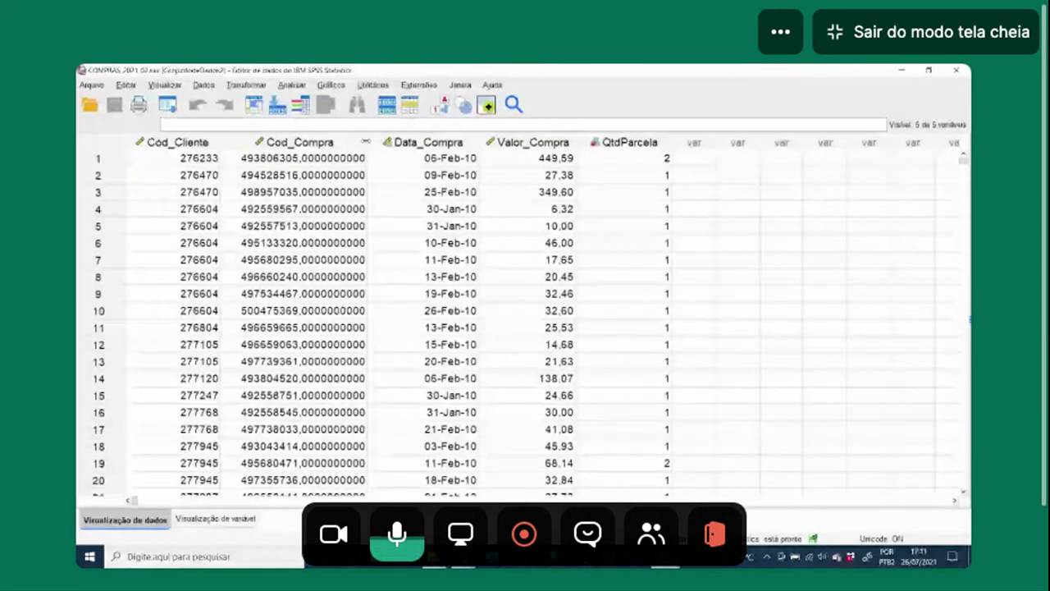
{"action": "key", "text": "alt+Tab"}
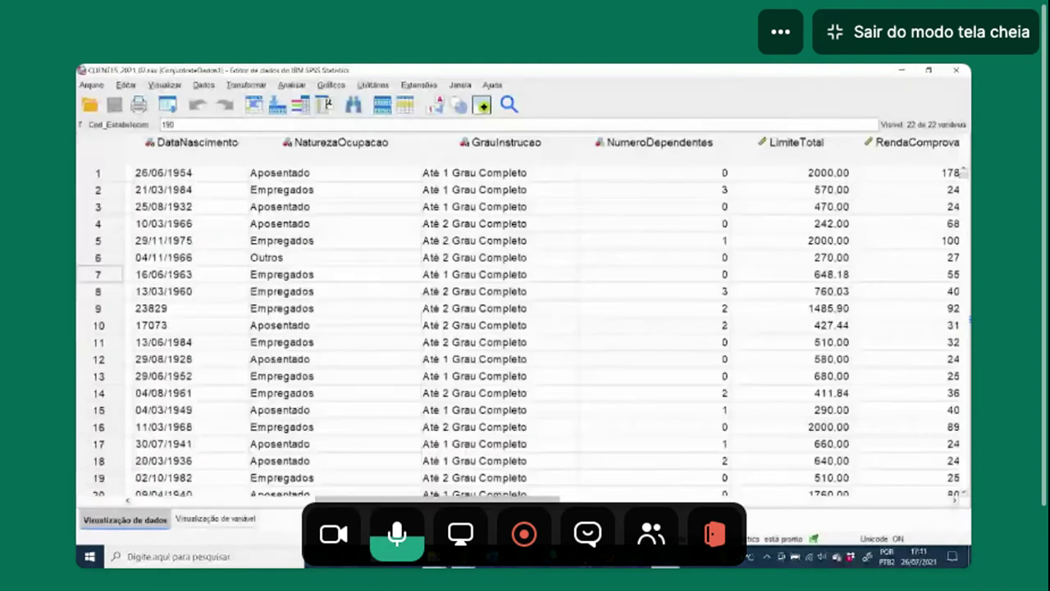
Step: Widen the Nome and Tipo columns in the client data's variable view to fit their contents, and return to the data view
{"action": "left_click_drag", "start_coordinate": [353, 500], "coordinate": [174, 492]}
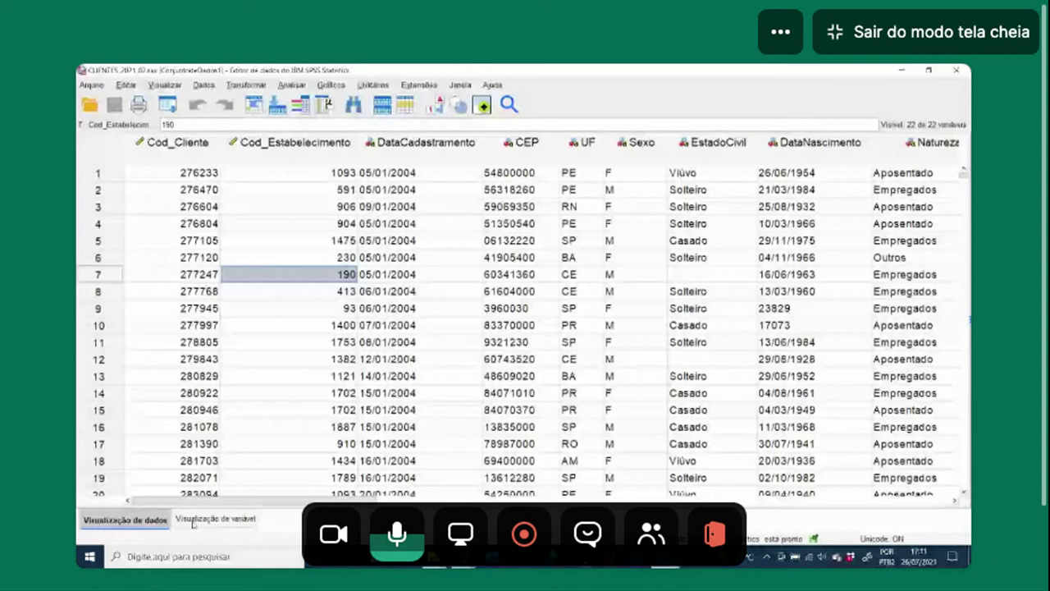
{"action": "left_click", "coordinate": [292, 341]}
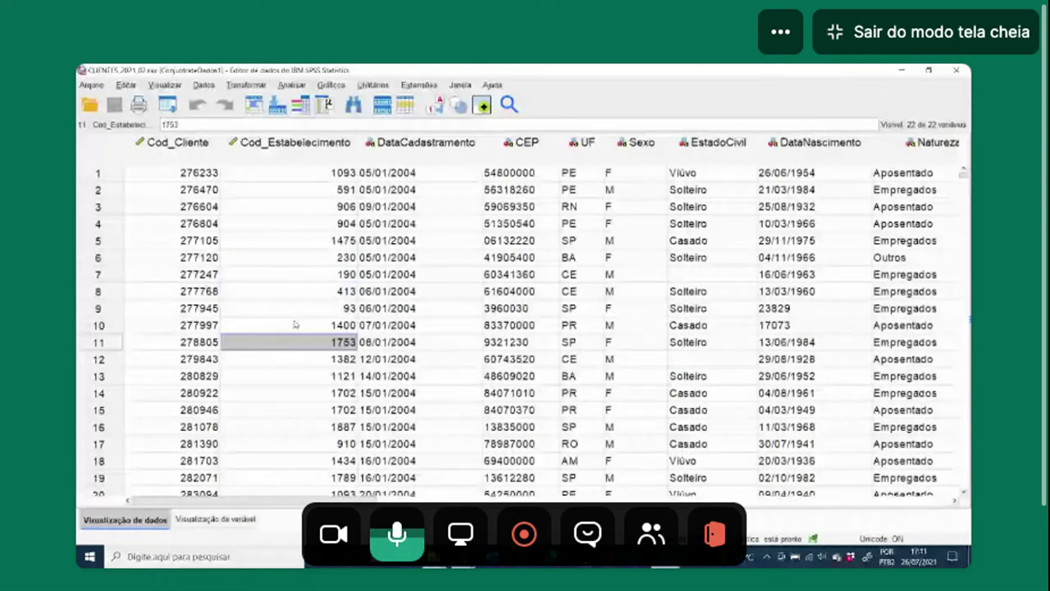
{"action": "key", "text": "ctrl+t"}
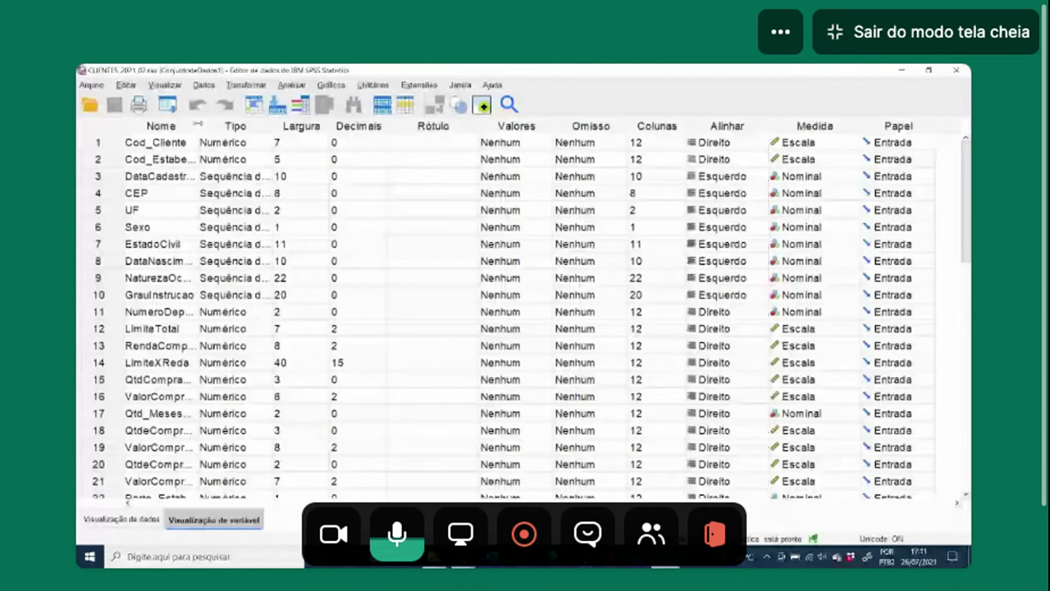
{"action": "double_click", "coordinate": [198, 124]}
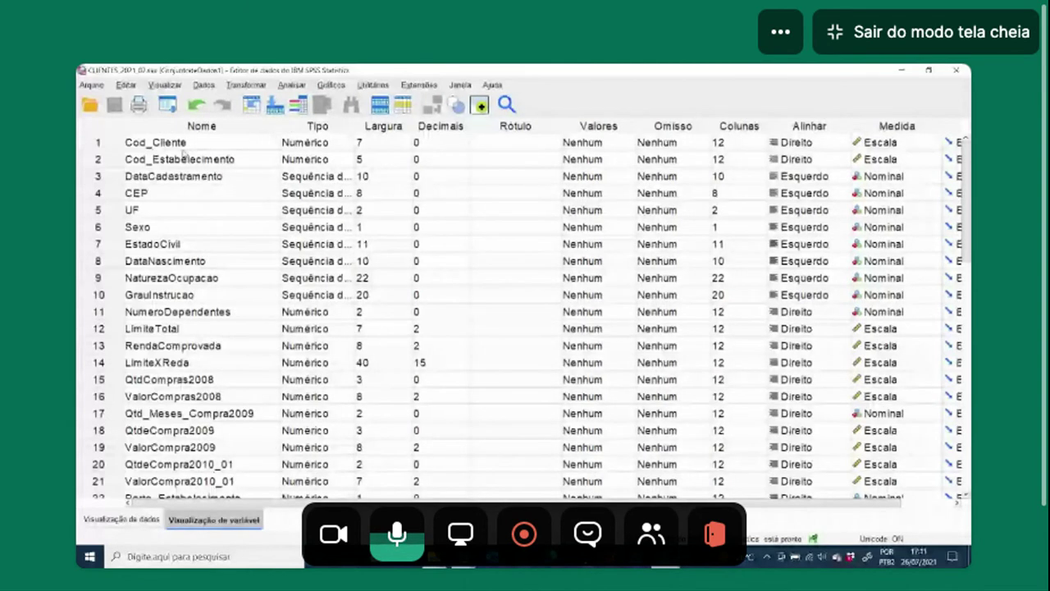
{"action": "double_click", "coordinate": [354, 125]}
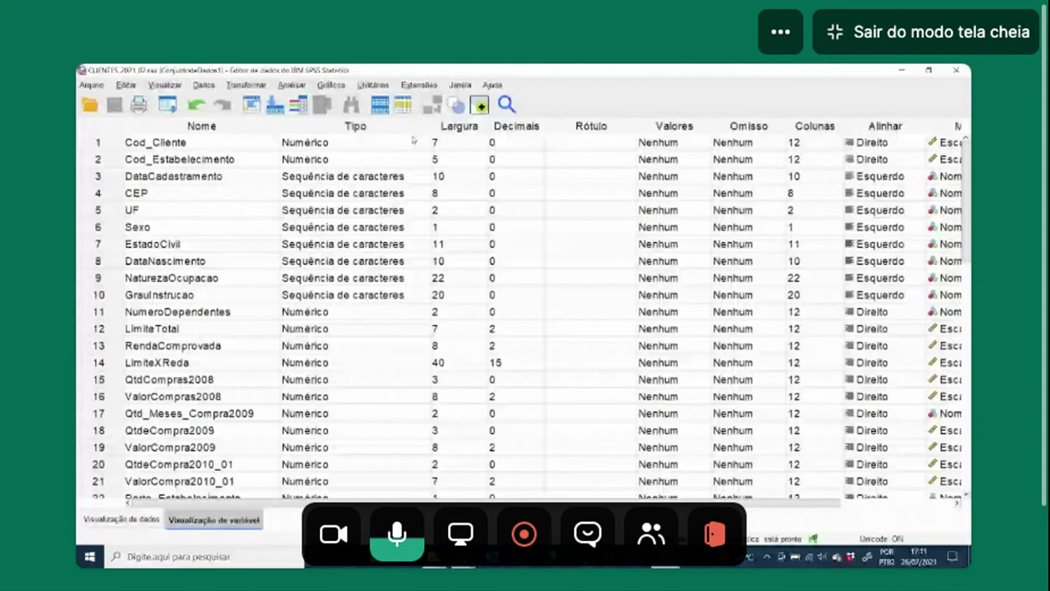
{"action": "key", "text": "ctrl+t"}
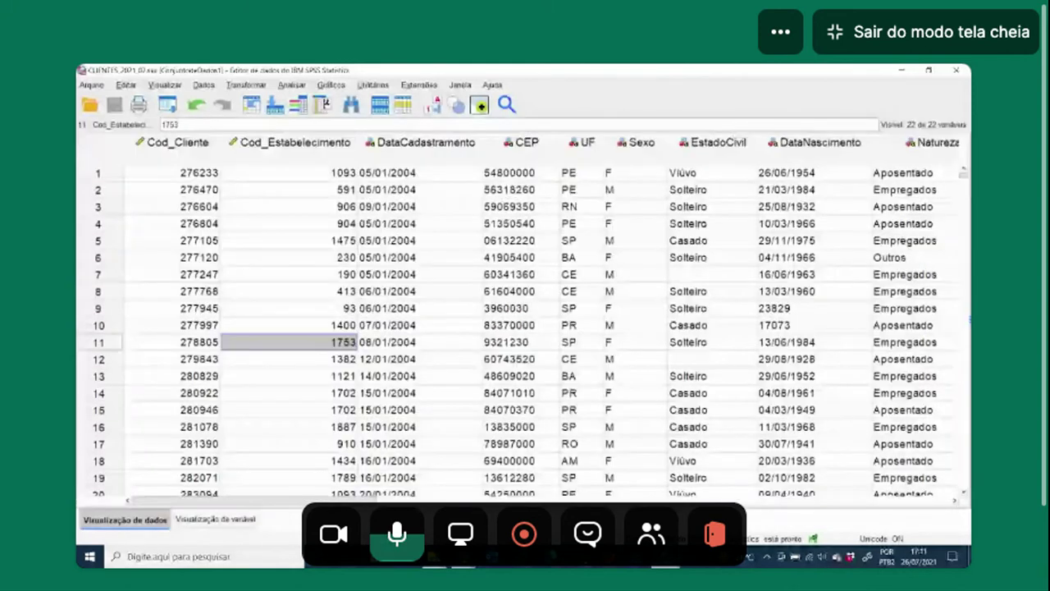
Step: Examine the format of the entries in the DataNascimento column across the client records
{"action": "left_click", "coordinate": [402, 444]}
{"action": "left_click_drag", "start_coordinate": [303, 500], "coordinate": [381, 500]}
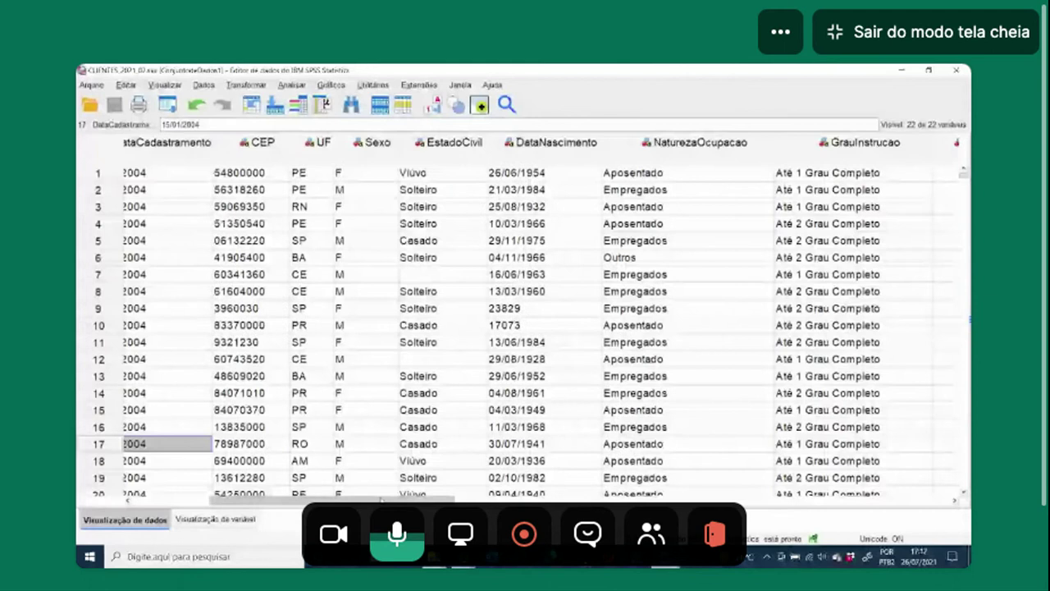
{"action": "left_click", "coordinate": [532, 156]}
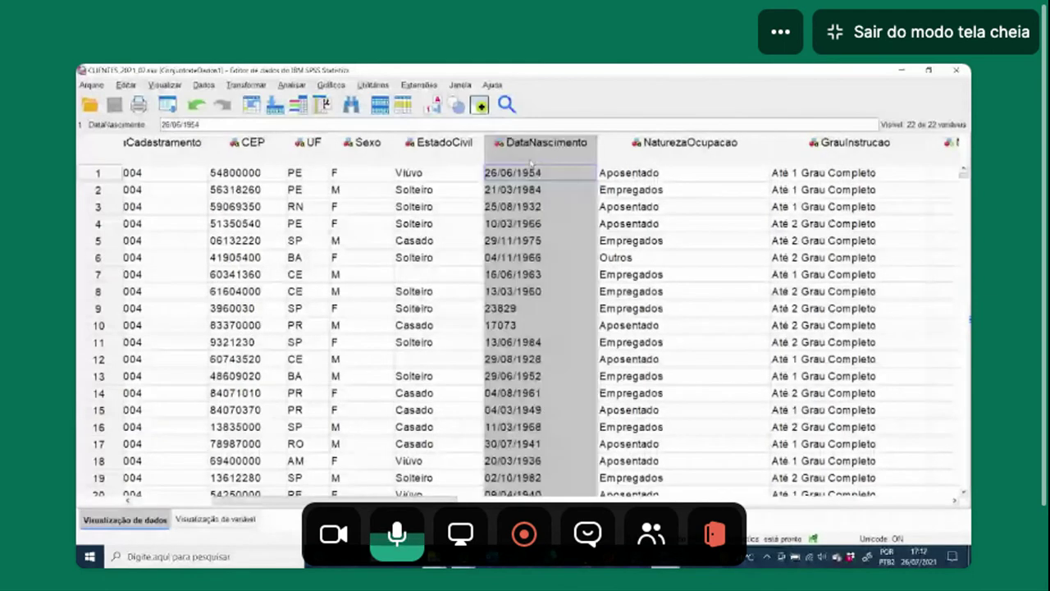
{"action": "left_click", "coordinate": [485, 244]}
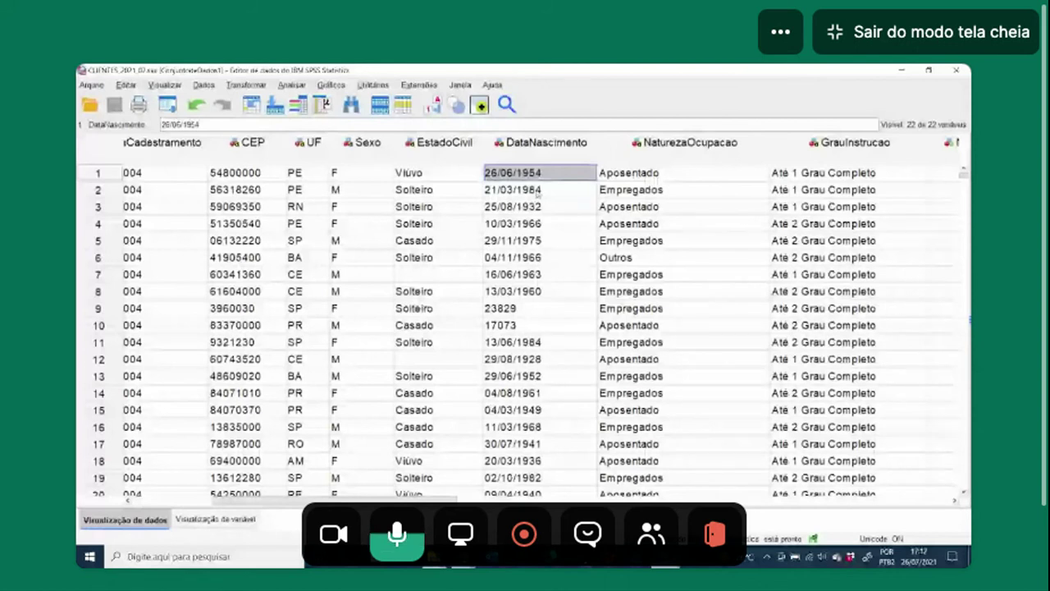
{"action": "left_click", "coordinate": [546, 462], "text": "shift"}
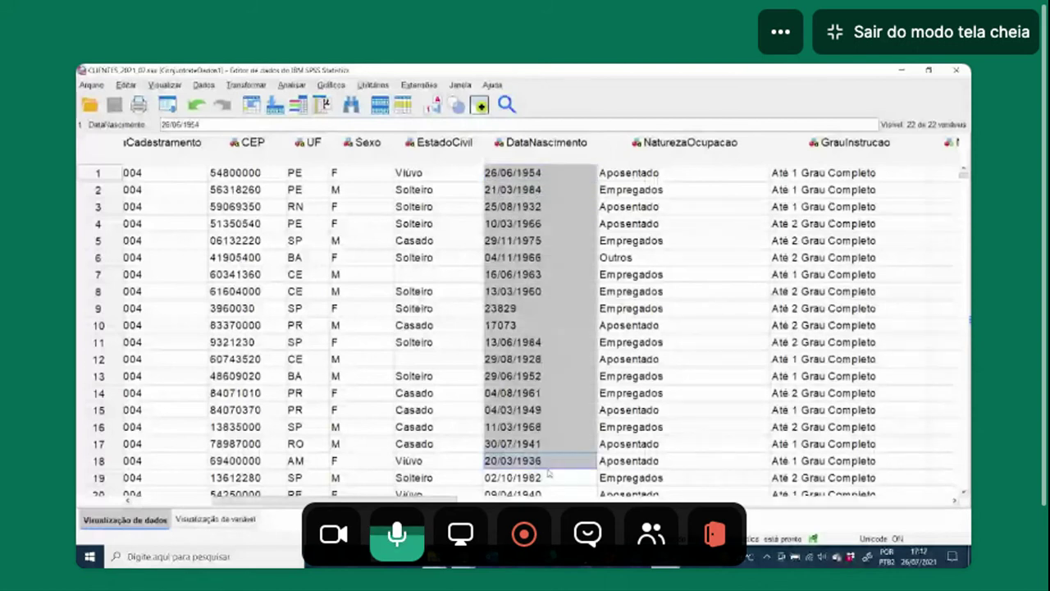
{"action": "scroll", "coordinate": [548, 473], "scroll_direction": "down", "scroll_amount": 20}
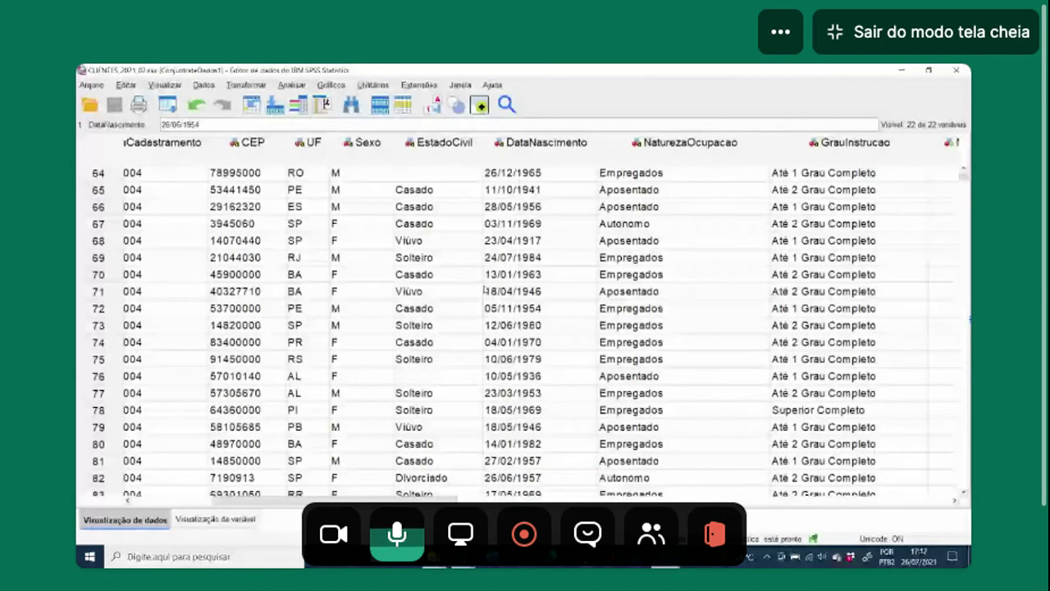
{"action": "scroll", "coordinate": [485, 291], "scroll_direction": "up", "scroll_amount": 20}
{"action": "left_click", "coordinate": [531, 323]}
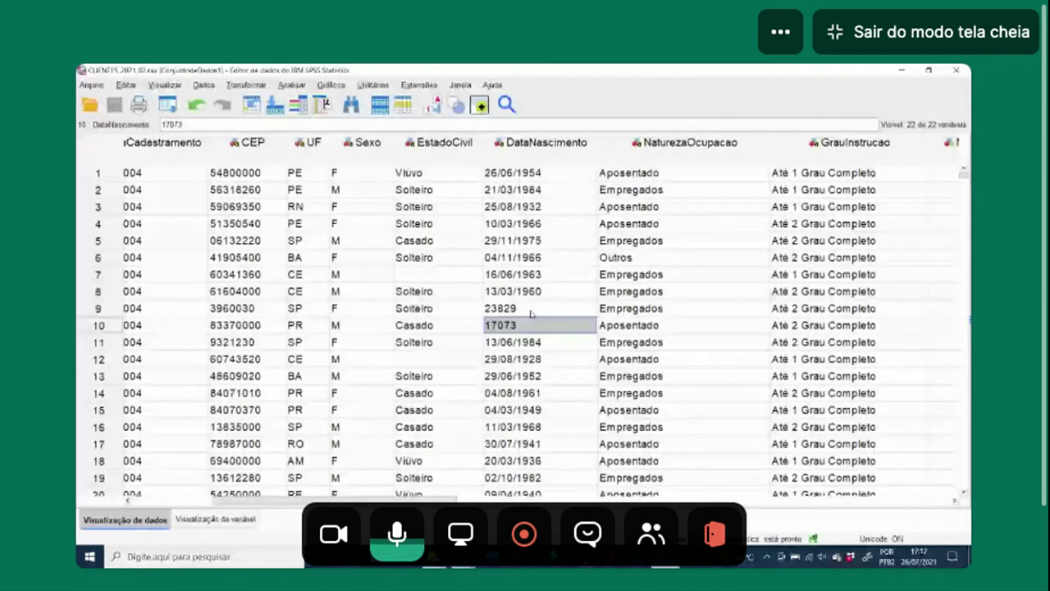
Step: Highlight client rows 9 and 10 and compare their DataNascimento entries with the date format of the other rows
{"action": "left_click", "coordinate": [98, 309]}
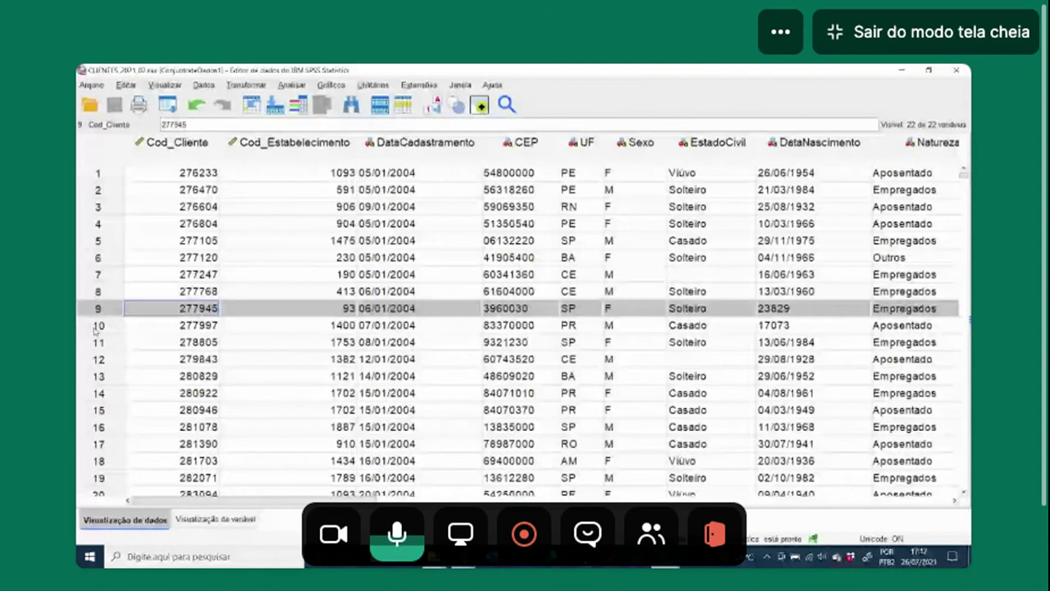
{"action": "left_click", "coordinate": [98, 325]}
{"action": "left_click", "coordinate": [469, 324]}
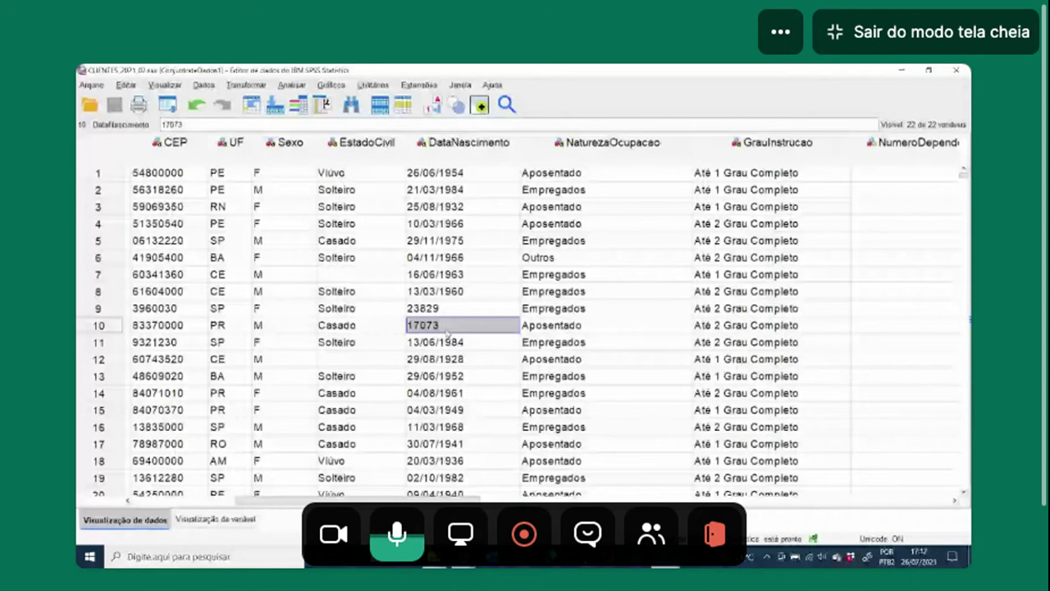
{"action": "left_click", "coordinate": [453, 310]}
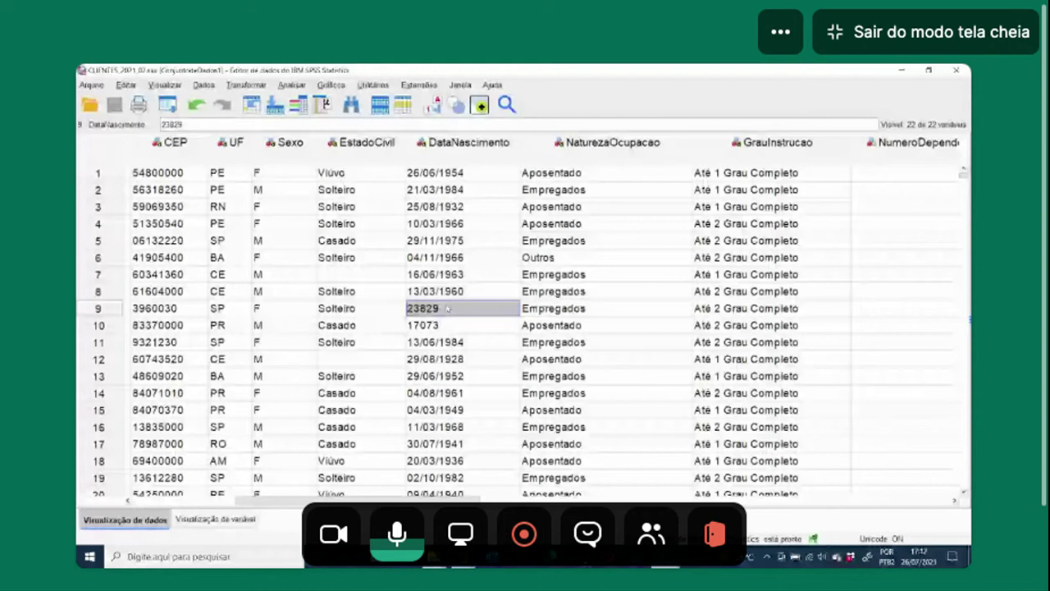
{"action": "left_click", "coordinate": [480, 325]}
{"action": "left_click", "coordinate": [482, 312]}
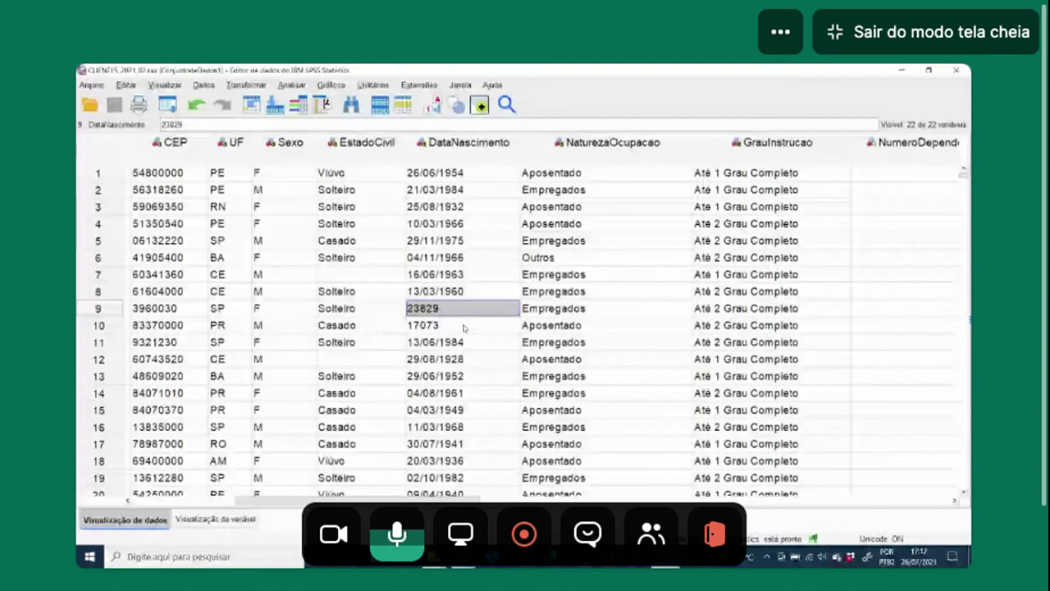
Step: Inspect the DataNascimento entry in row 10 and check the type and measure of the DataNascimento and NumeroDependentes variables
{"action": "left_click", "coordinate": [465, 328]}
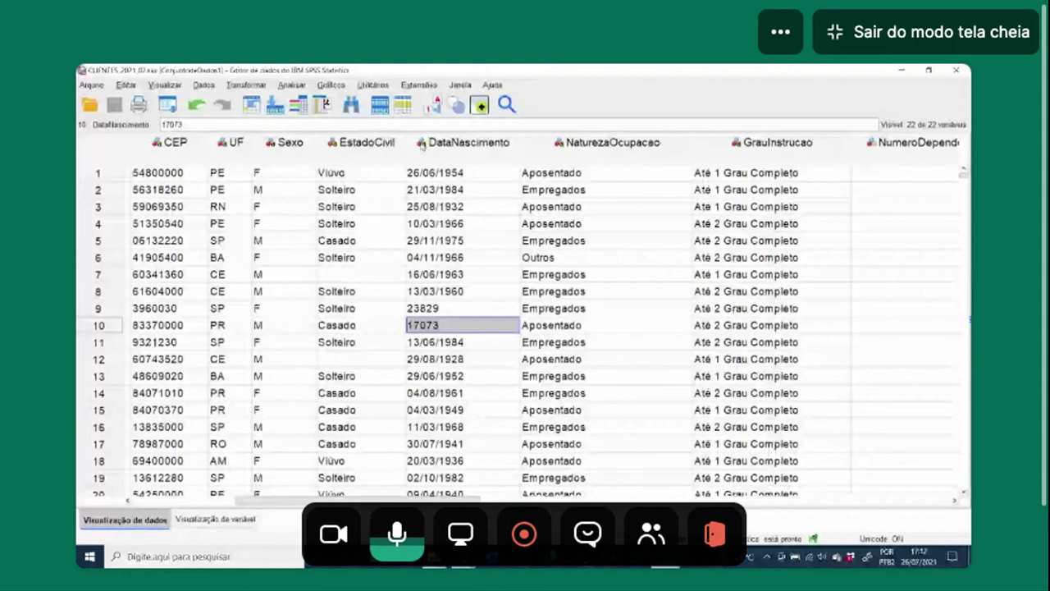
{"action": "mouse_move", "coordinate": [421, 145]}
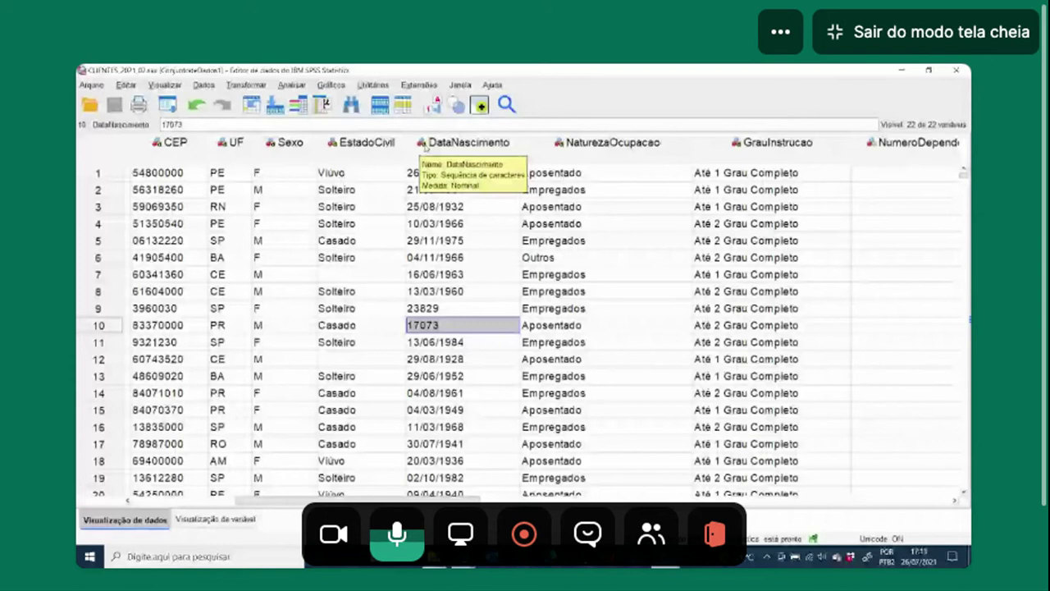
{"action": "left_click", "coordinate": [425, 145]}
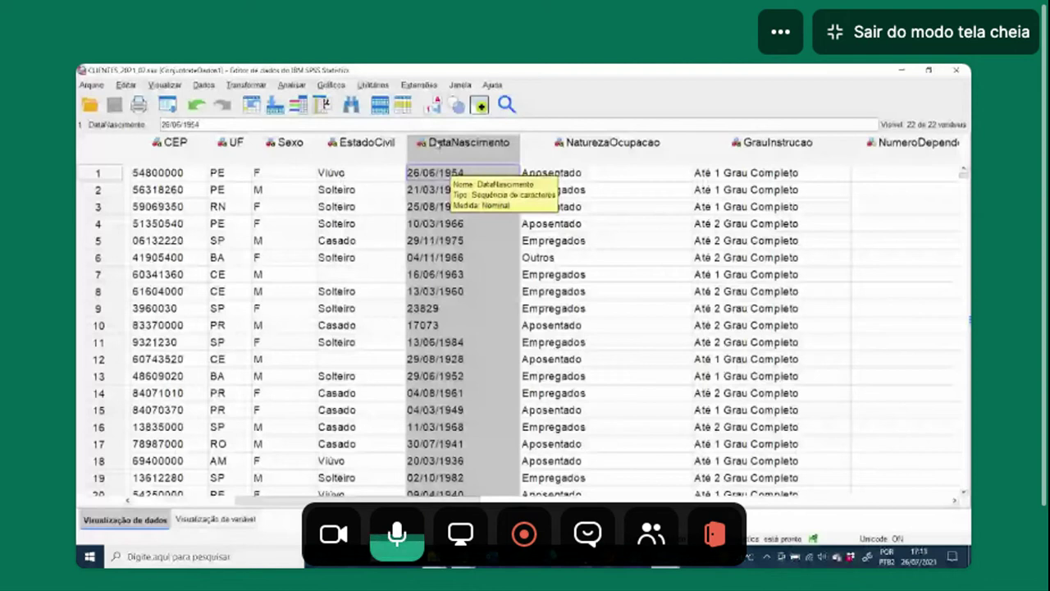
{"action": "scroll", "coordinate": [439, 143], "scroll_direction": "left", "scroll_amount": 2}
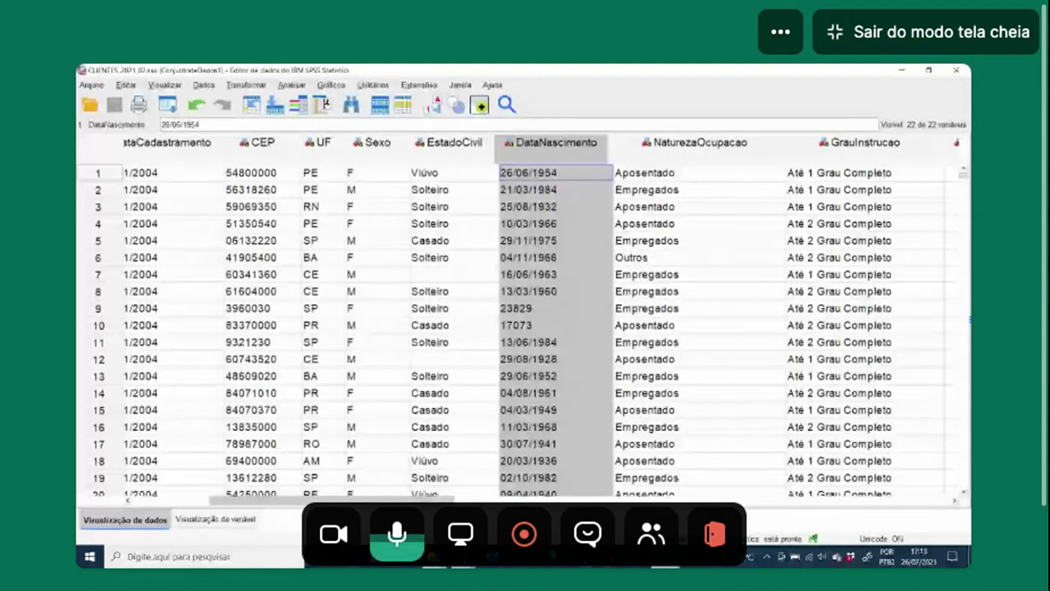
{"action": "scroll", "coordinate": [439, 143], "scroll_direction": "left", "scroll_amount": 3}
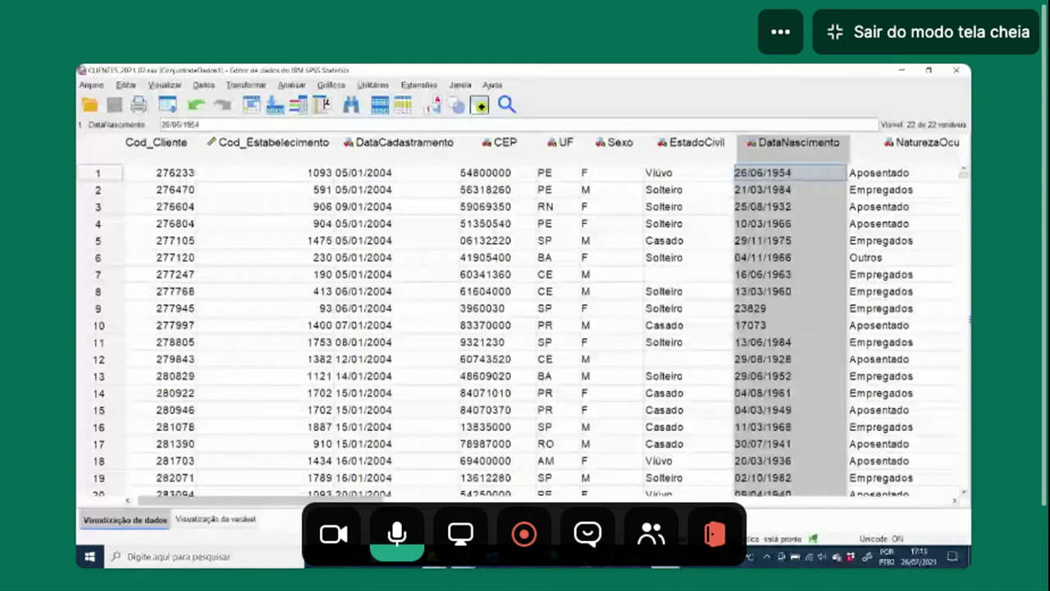
{"action": "scroll", "coordinate": [510, 127], "scroll_direction": "right", "scroll_amount": 5}
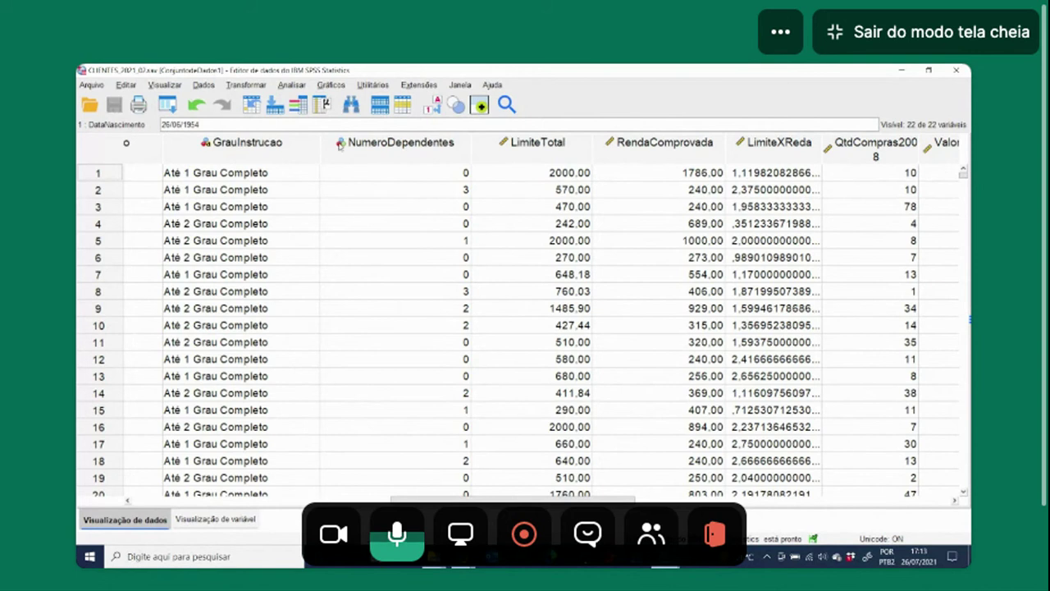
{"action": "mouse_move", "coordinate": [340, 144]}
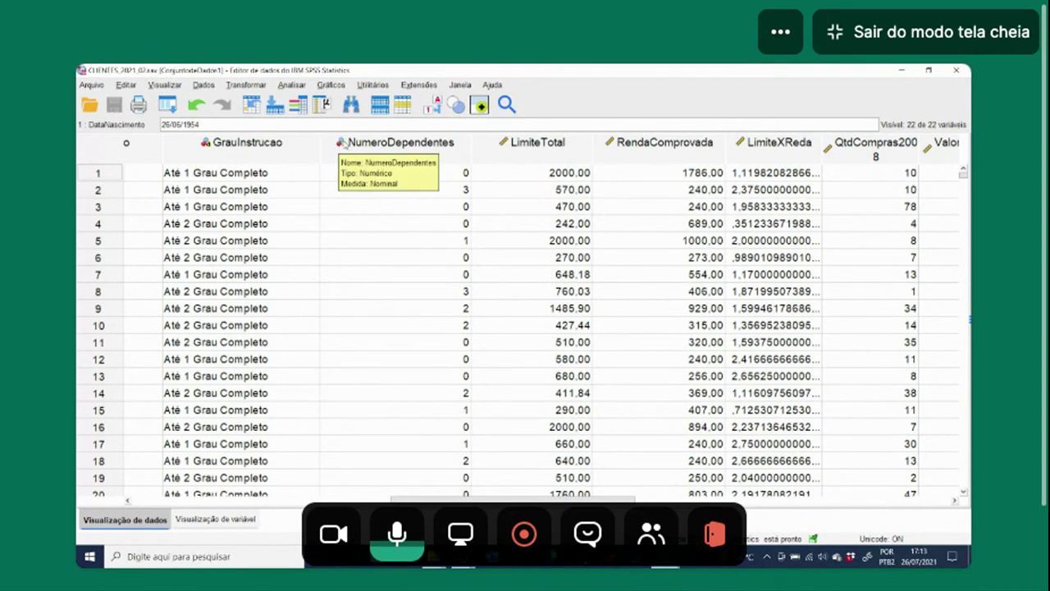
Step: Review the type, width, decimals, alignment, measure and role settings of the client variables in the variable view
{"action": "left_click", "coordinate": [201, 520]}
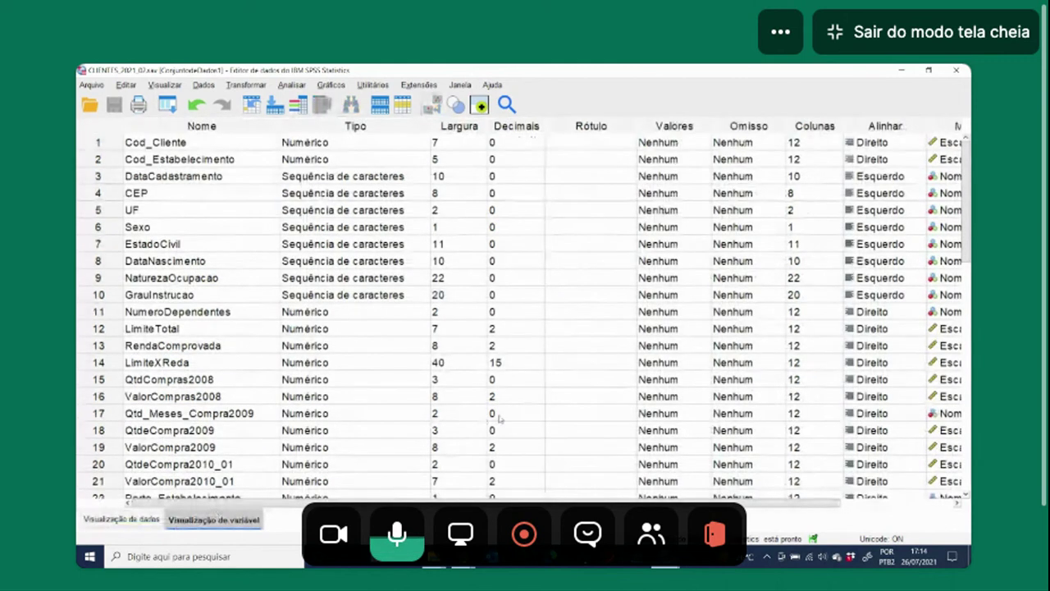
{"action": "scroll", "coordinate": [500, 419], "scroll_direction": "right", "scroll_amount": 1}
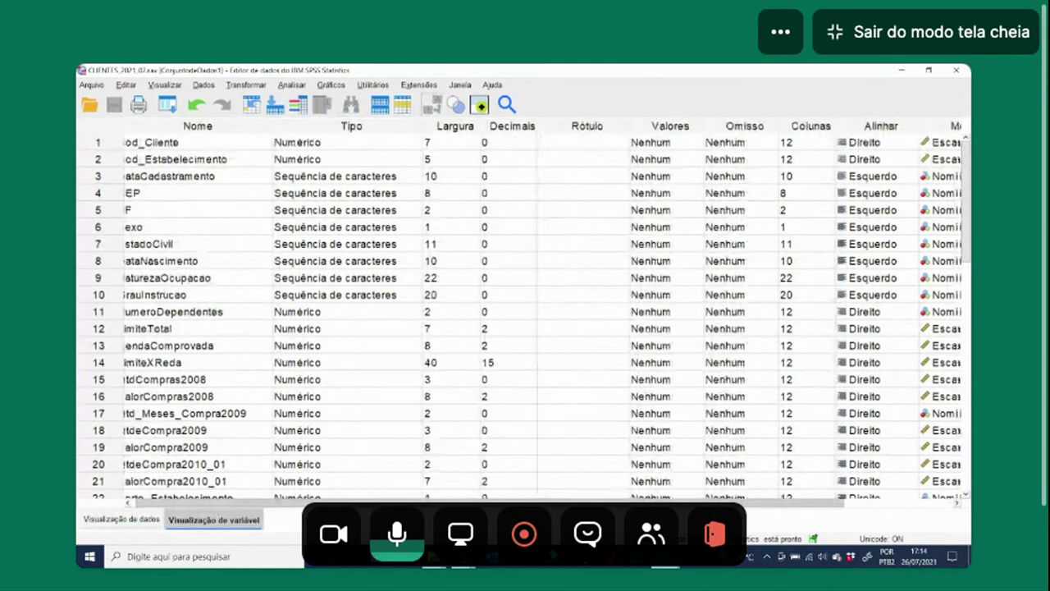
{"action": "scroll", "coordinate": [517, 312], "scroll_direction": "right", "scroll_amount": 3}
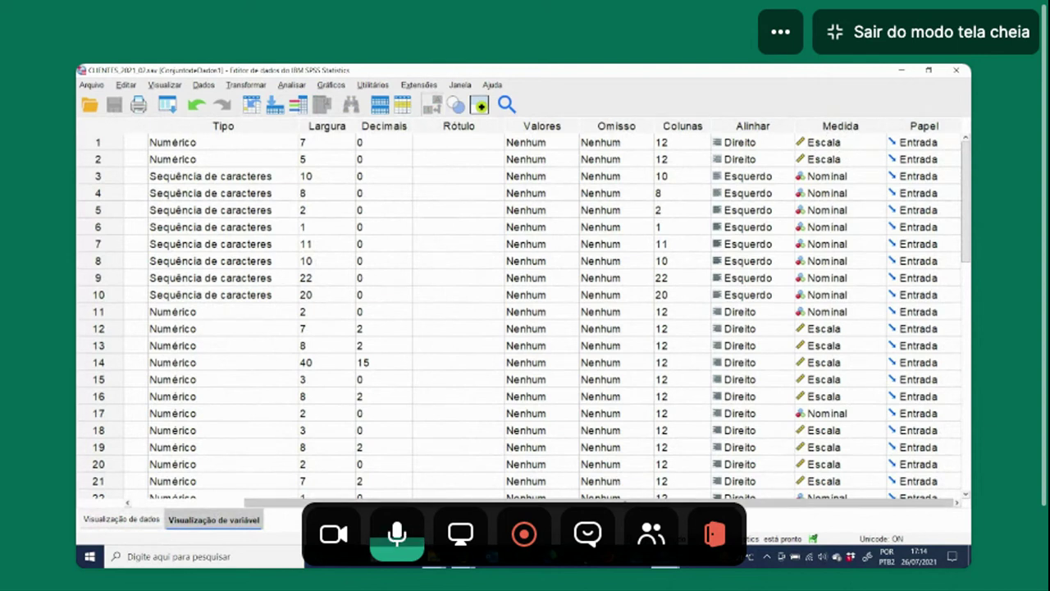
{"action": "scroll", "coordinate": [525, 320], "scroll_direction": "left", "scroll_amount": 5}
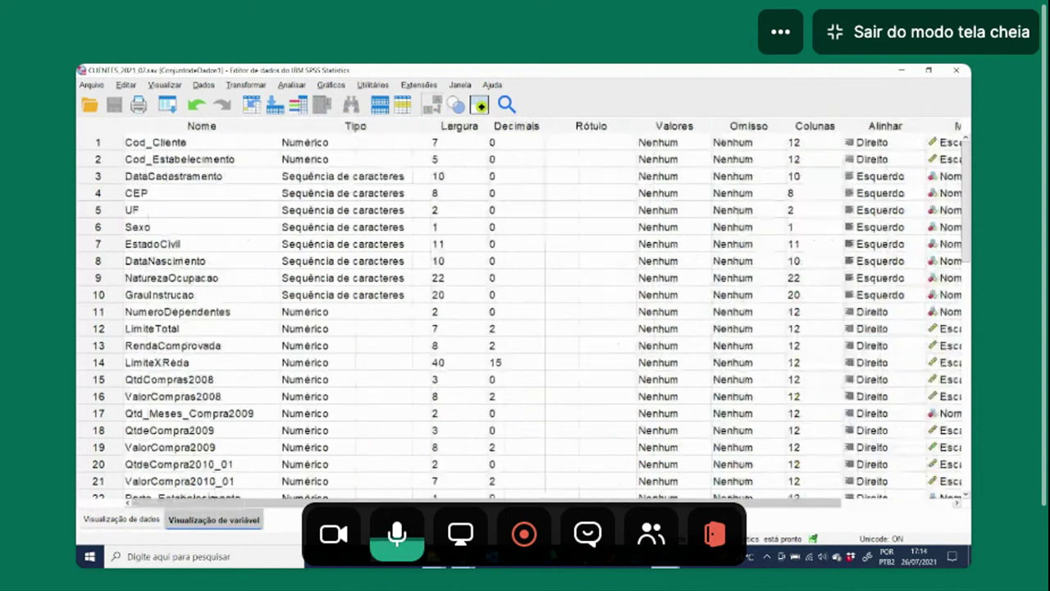
{"action": "left_click", "coordinate": [337, 144]}
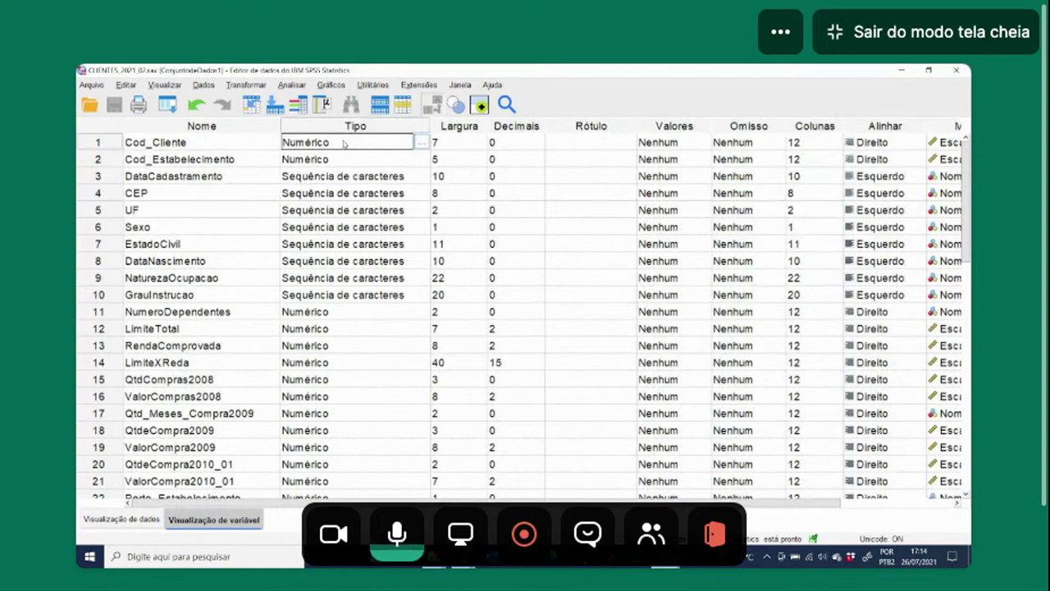
{"action": "left_click", "coordinate": [450, 145]}
{"action": "left_click", "coordinate": [519, 144]}
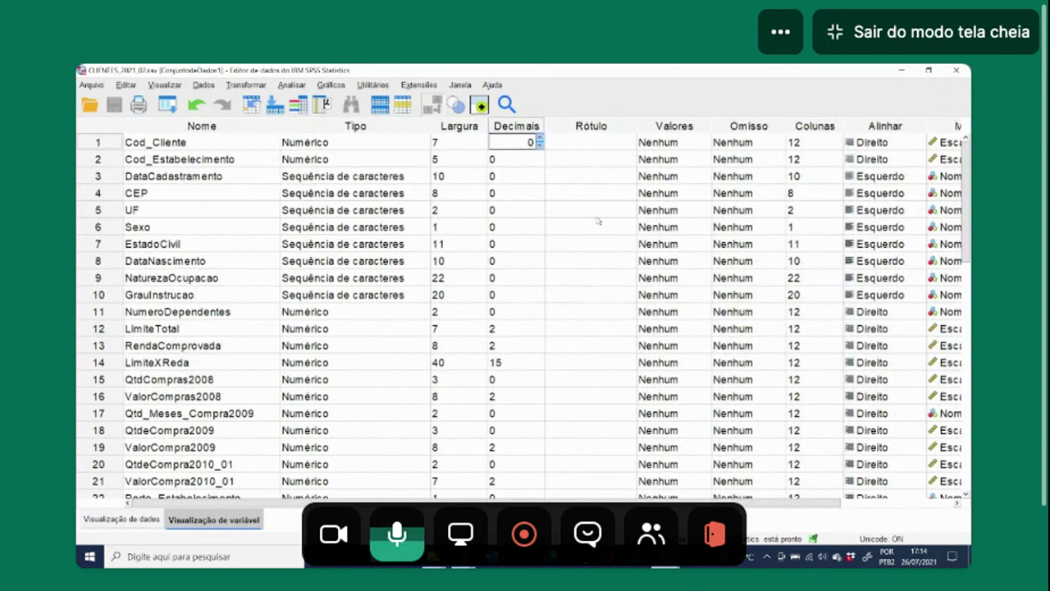
{"action": "scroll", "coordinate": [770, 494], "scroll_direction": "right", "scroll_amount": 3}
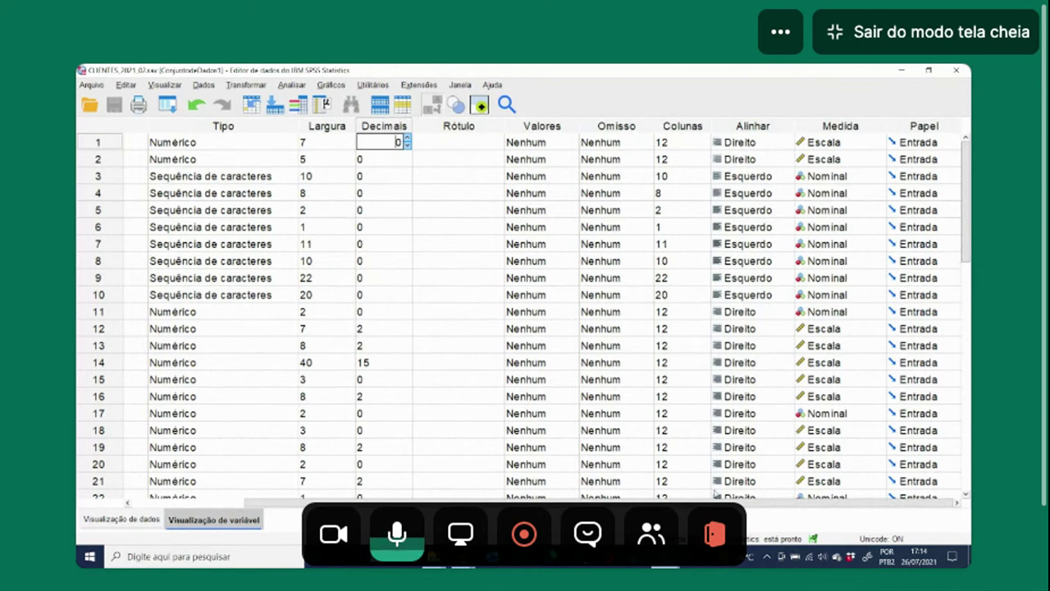
{"action": "left_click_drag", "start_coordinate": [460, 503], "coordinate": [336, 503]}
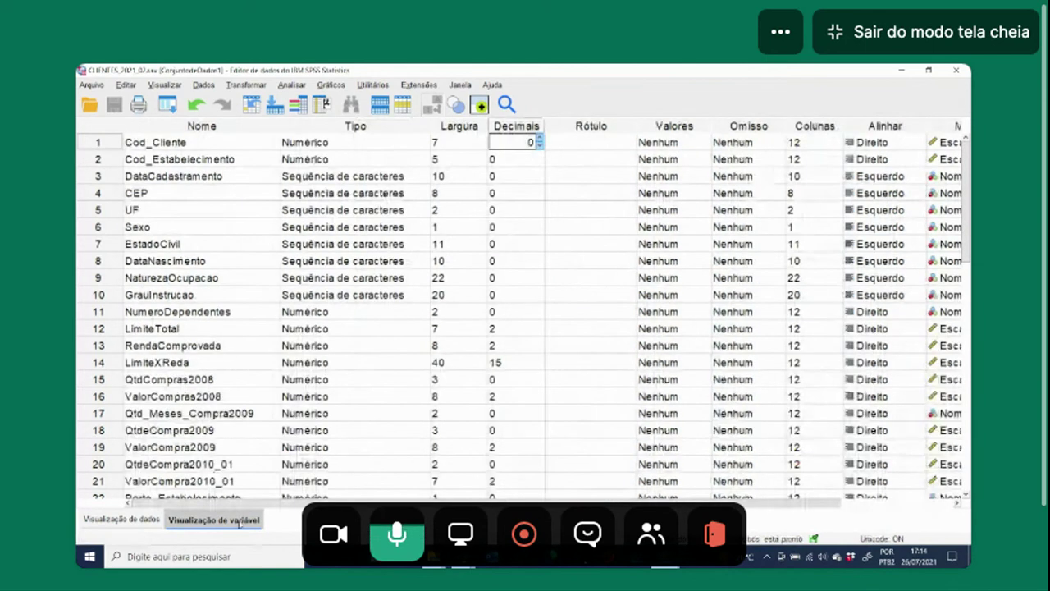
Step: Return to the data view and highlight the whole DataNascimento column to review its entries
{"action": "left_click", "coordinate": [117, 520]}
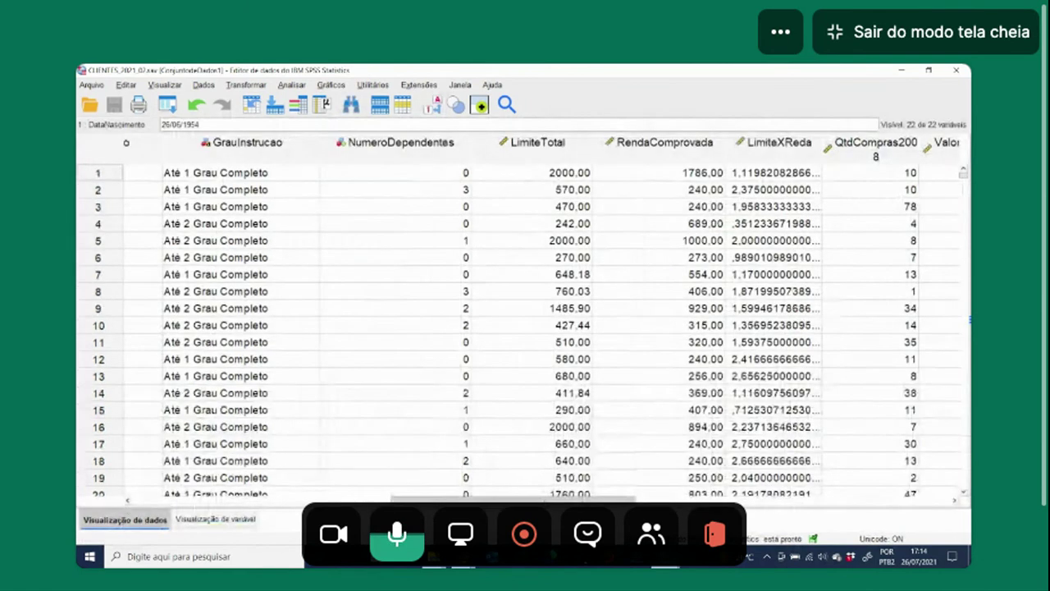
{"action": "left_click_drag", "start_coordinate": [512, 500], "coordinate": [376, 500]}
{"action": "left_click", "coordinate": [423, 288]}
{"action": "left_click", "coordinate": [391, 144]}
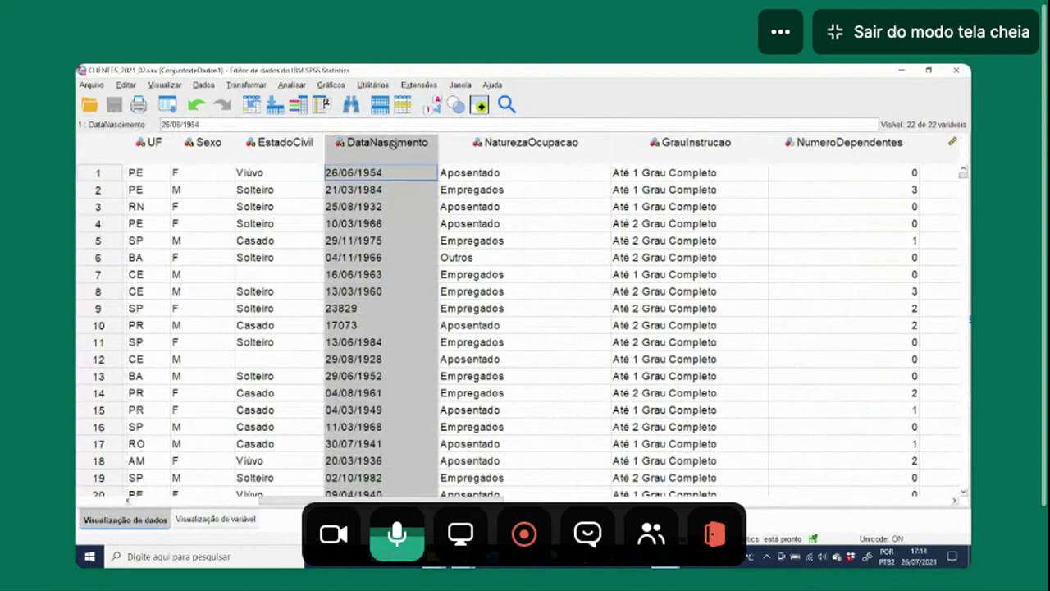
{"action": "left_click", "coordinate": [386, 241]}
{"action": "left_click", "coordinate": [389, 144]}
{"action": "left_click", "coordinate": [379, 237]}
{"action": "left_click", "coordinate": [377, 145]}
{"action": "left_click", "coordinate": [381, 224]}
{"action": "left_click", "coordinate": [381, 145]}
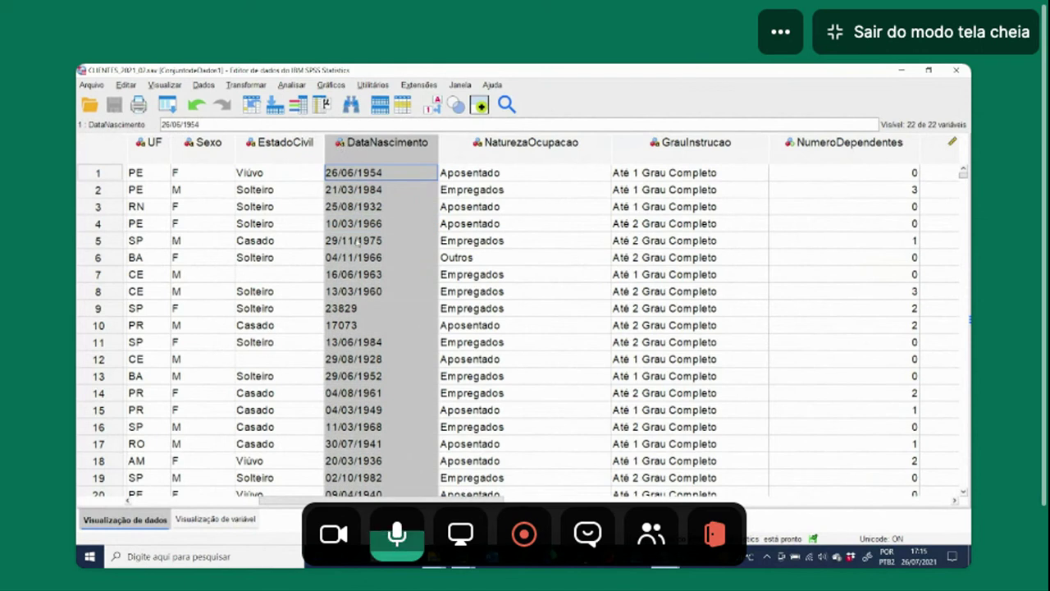
Step: Examine individual DataNascimento entries among the first five client rows
{"action": "left_click", "coordinate": [377, 224]}
{"action": "key", "text": "Up"}
{"action": "key", "text": "Up"}
{"action": "key", "text": "Up"}
{"action": "left_click", "coordinate": [382, 223]}
{"action": "left_click", "coordinate": [388, 173]}
{"action": "left_click", "coordinate": [393, 240]}
{"action": "left_click", "coordinate": [394, 172]}
{"action": "left_click", "coordinate": [402, 242]}
{"action": "left_click", "coordinate": [400, 178]}
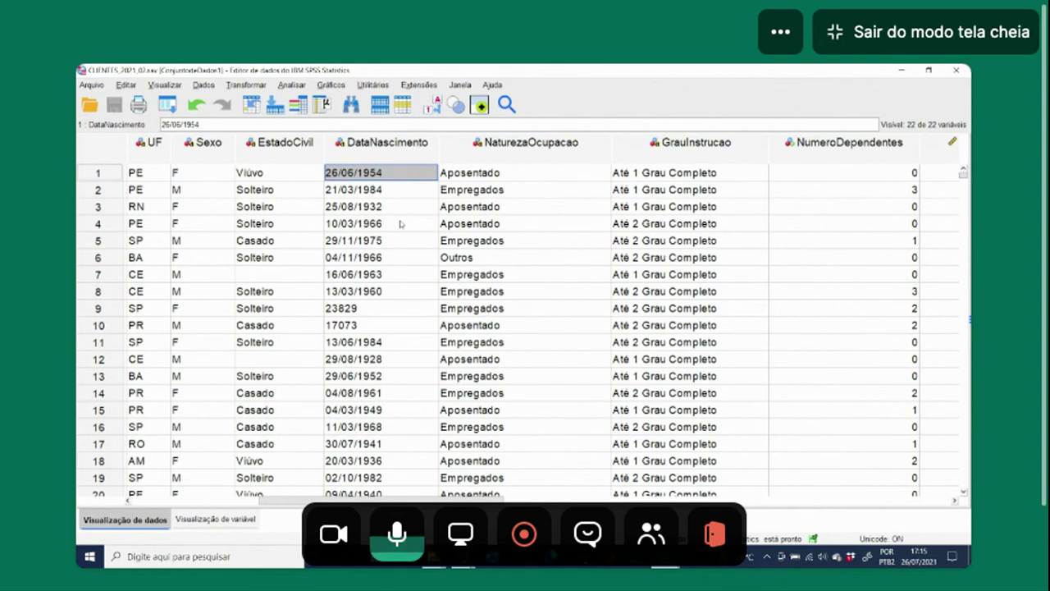
{"action": "left_click", "coordinate": [396, 240]}
{"action": "left_click", "coordinate": [398, 186]}
{"action": "left_click", "coordinate": [413, 218]}
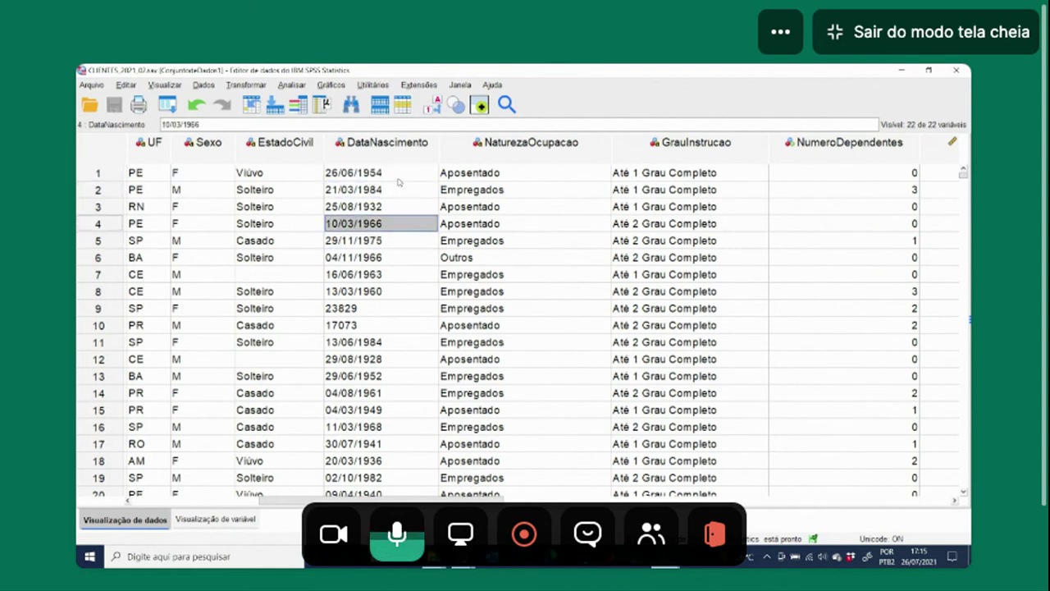
{"action": "left_click", "coordinate": [399, 178]}
Step: Compare the DataNascimento entries in rows 6 and 9 with the rest of the column
{"action": "left_click", "coordinate": [382, 145]}
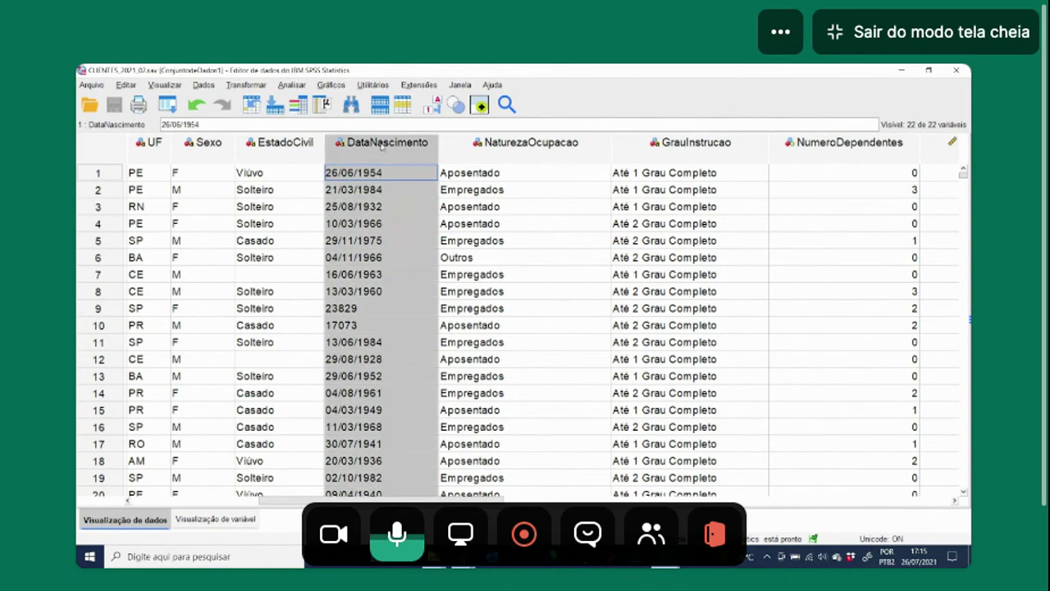
{"action": "left_click", "coordinate": [397, 308]}
{"action": "left_click", "coordinate": [383, 145]}
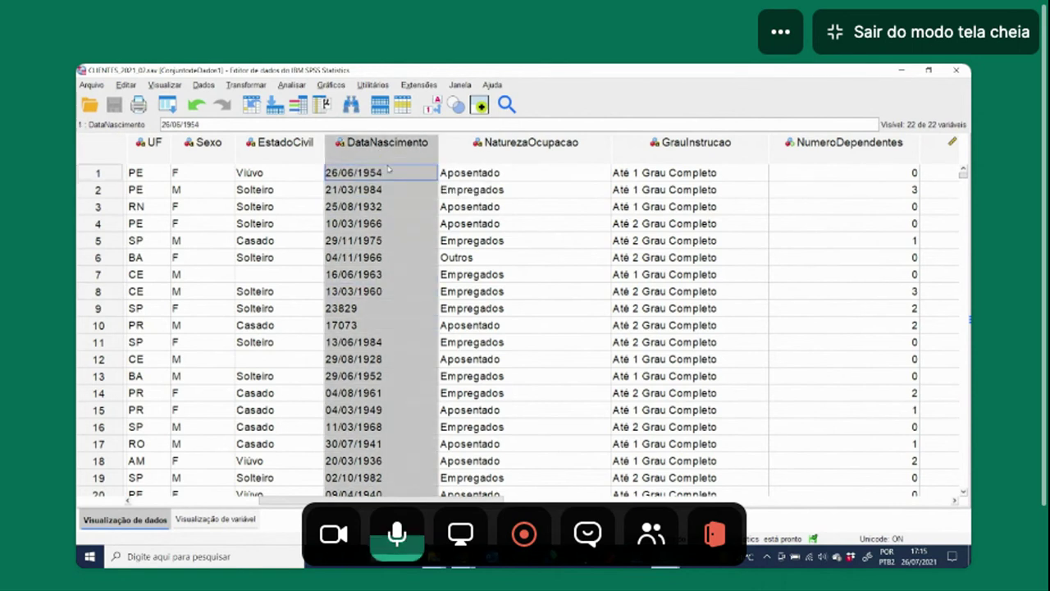
{"action": "left_click", "coordinate": [382, 256]}
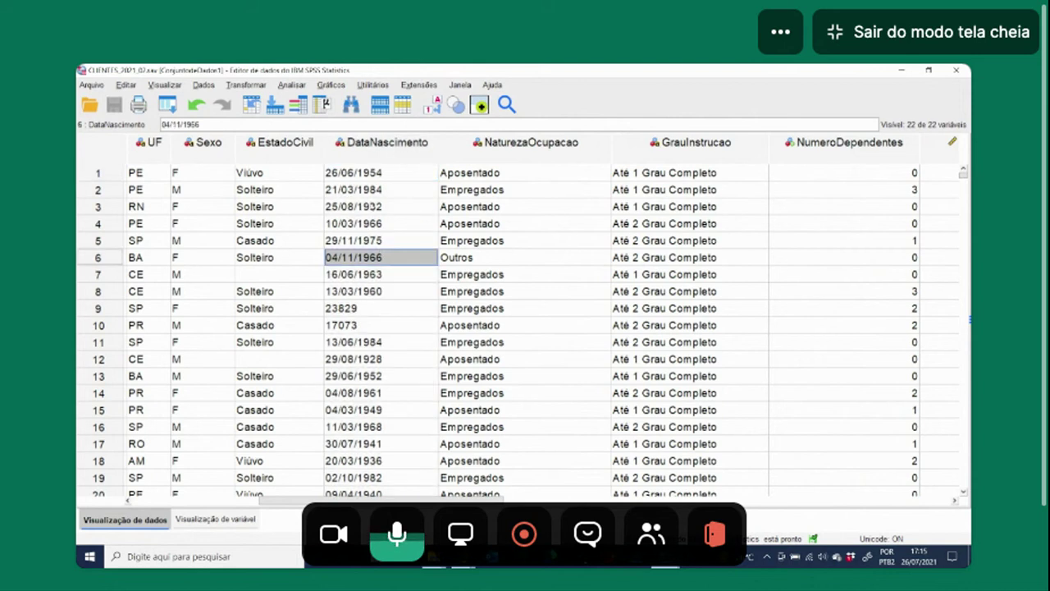
{"action": "left_click", "coordinate": [383, 145]}
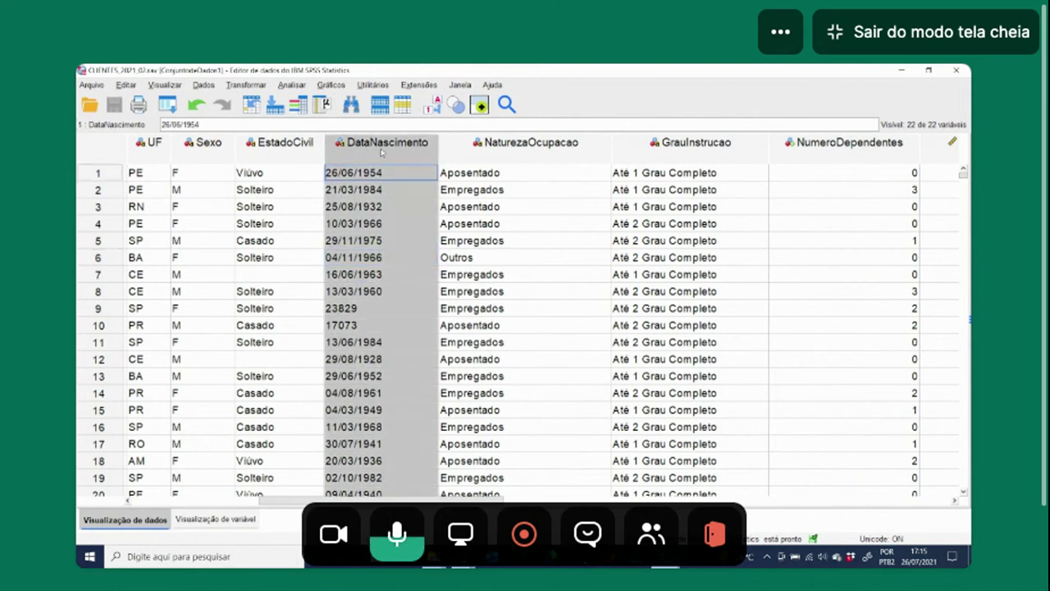
Step: Open the DataNascimento definition from its data column, compare the variable's row with its data entries, and return to the data view
{"action": "double_click", "coordinate": [382, 145]}
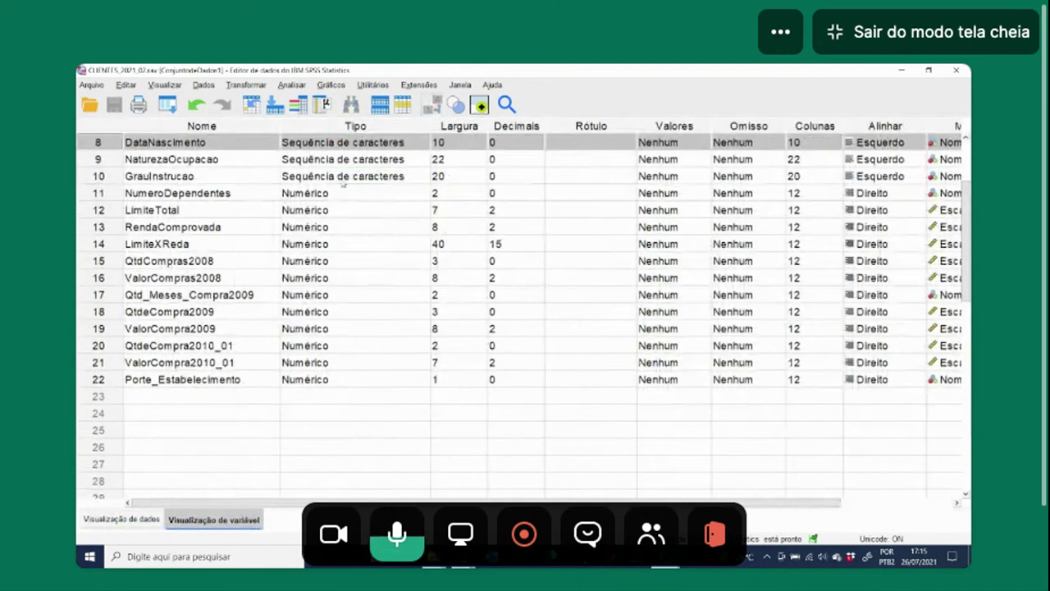
{"action": "scroll", "coordinate": [340, 195], "scroll_direction": "up", "scroll_amount": 1}
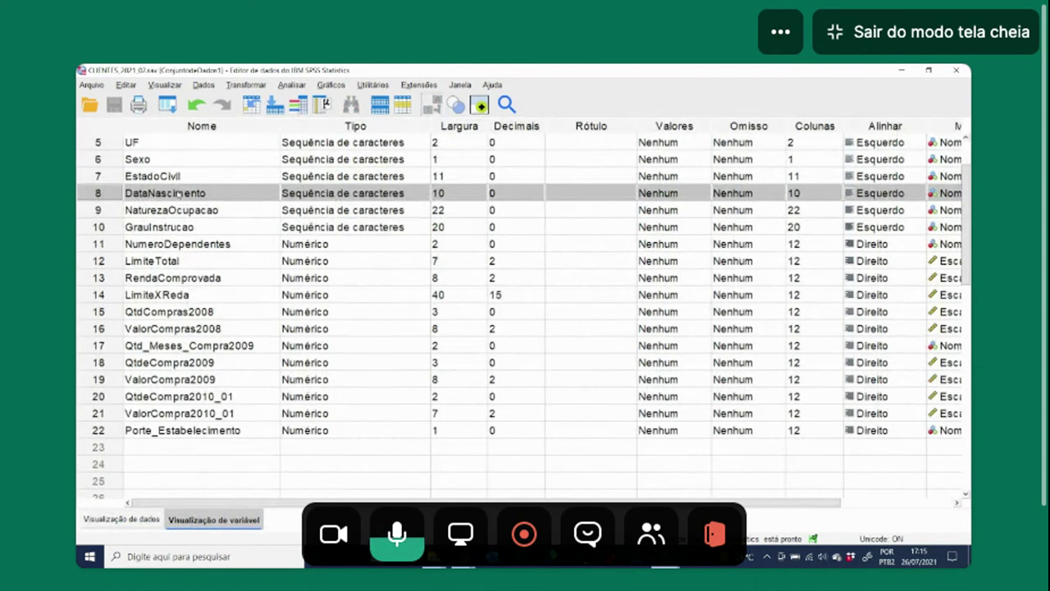
{"action": "left_click", "coordinate": [115, 519]}
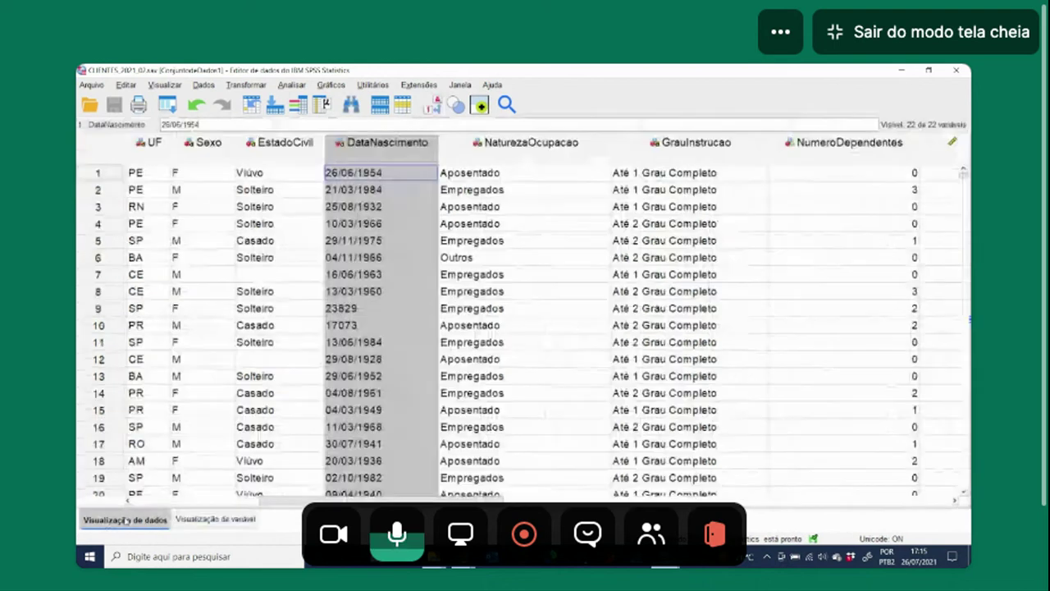
{"action": "left_click", "coordinate": [204, 522]}
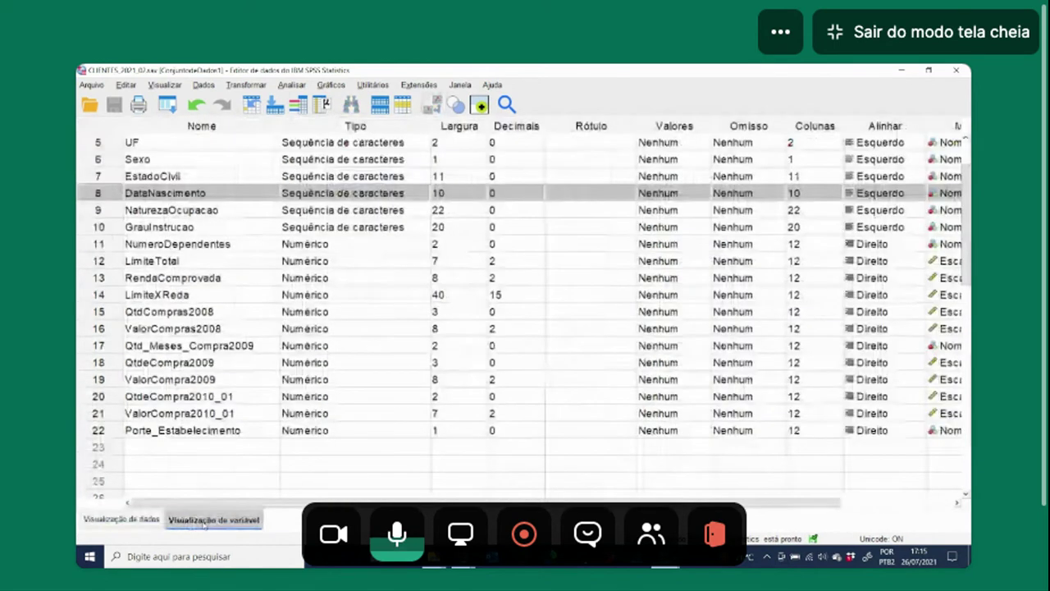
{"action": "left_click", "coordinate": [132, 519]}
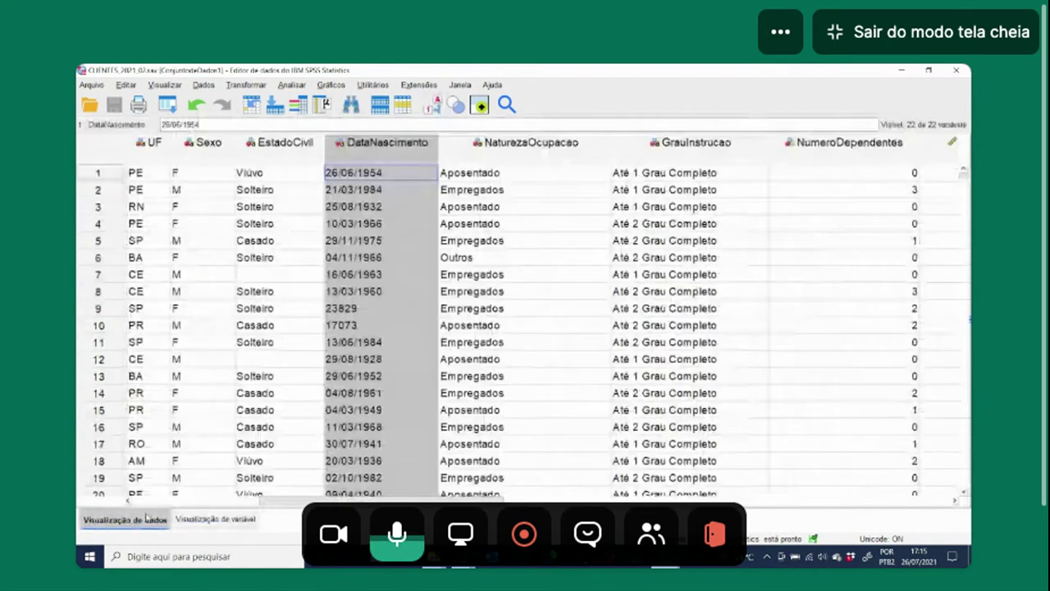
{"action": "left_click", "coordinate": [212, 520]}
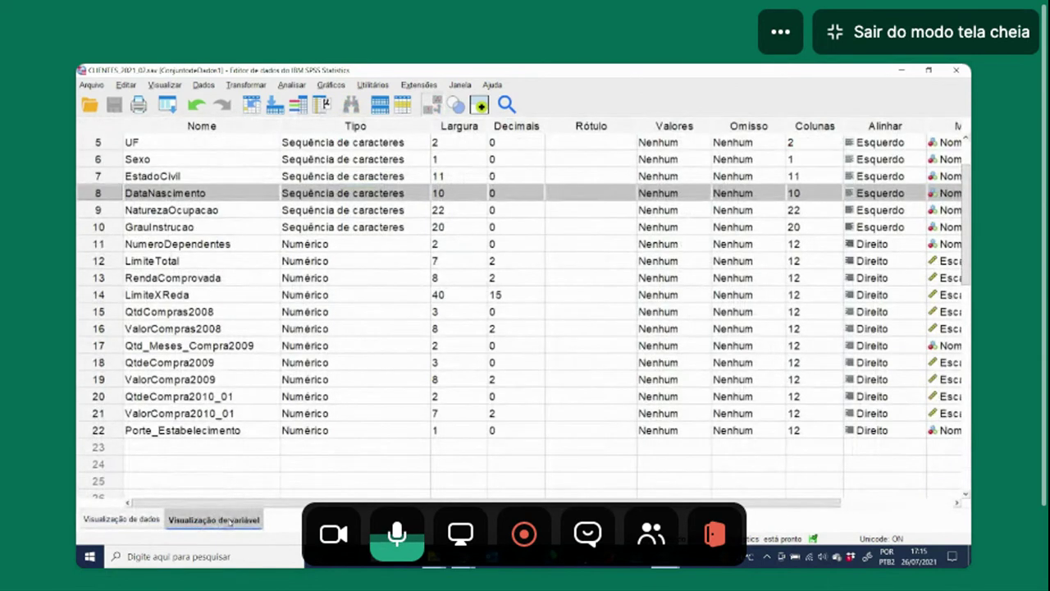
{"action": "left_click", "coordinate": [100, 195]}
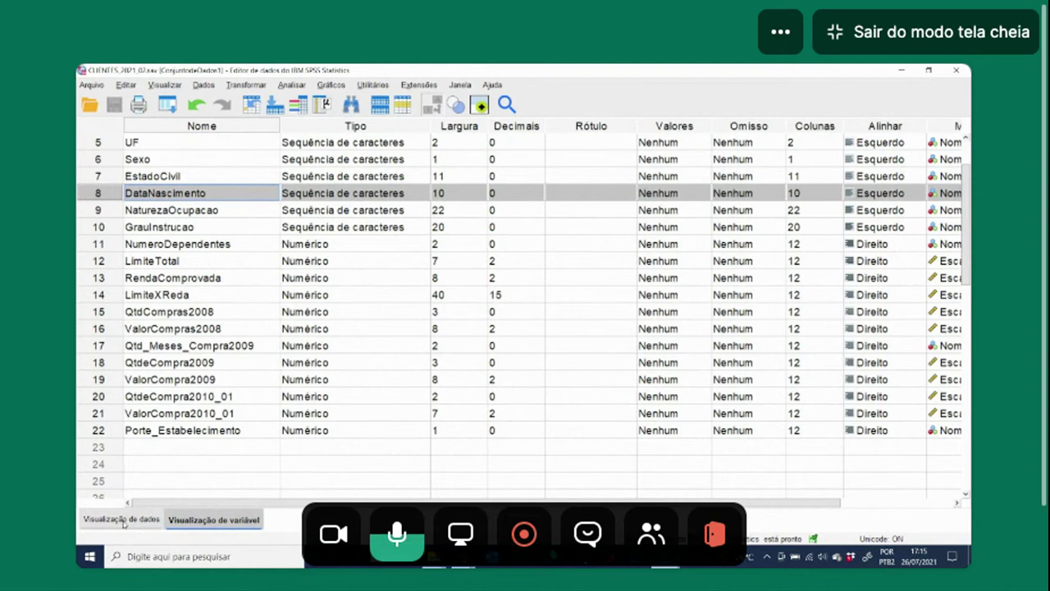
{"action": "left_click", "coordinate": [123, 520]}
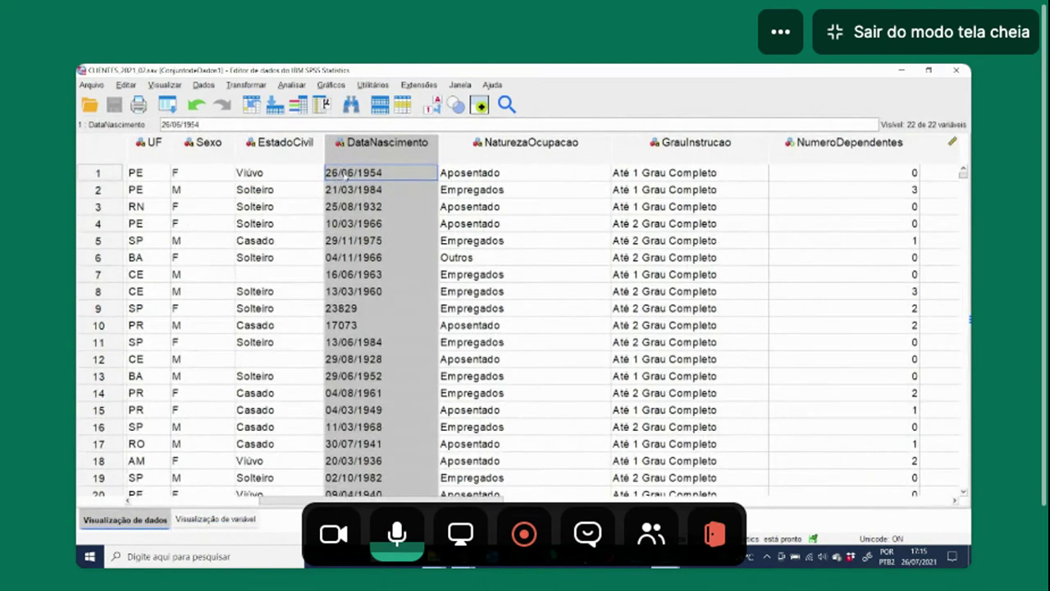
Step: Change DataNascimento's variable type from character string to Data with the dd-mmm-aaaa format
{"action": "left_click", "coordinate": [338, 178]}
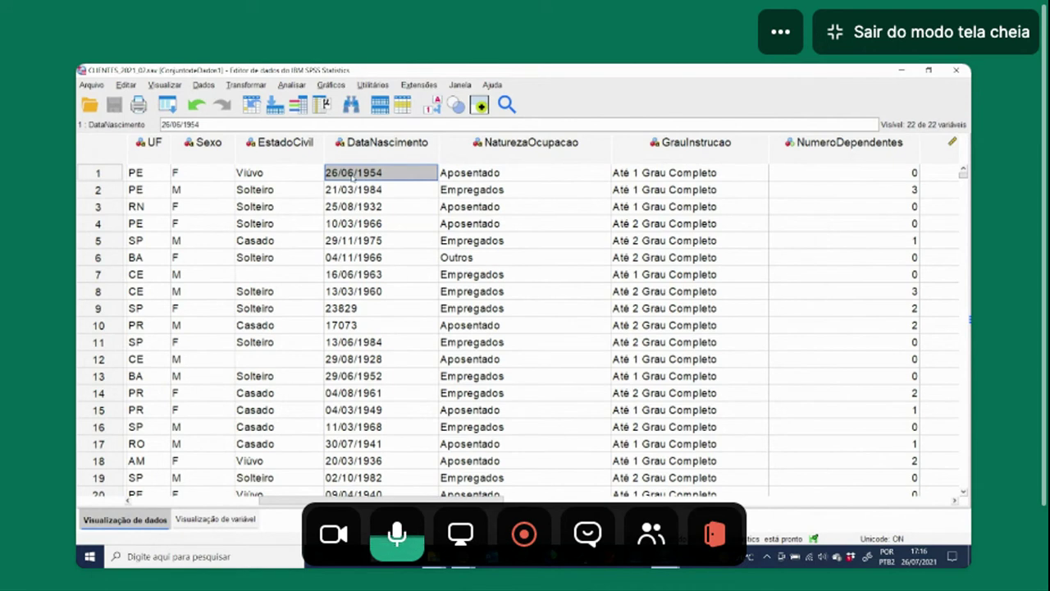
{"action": "left_click", "coordinate": [201, 523]}
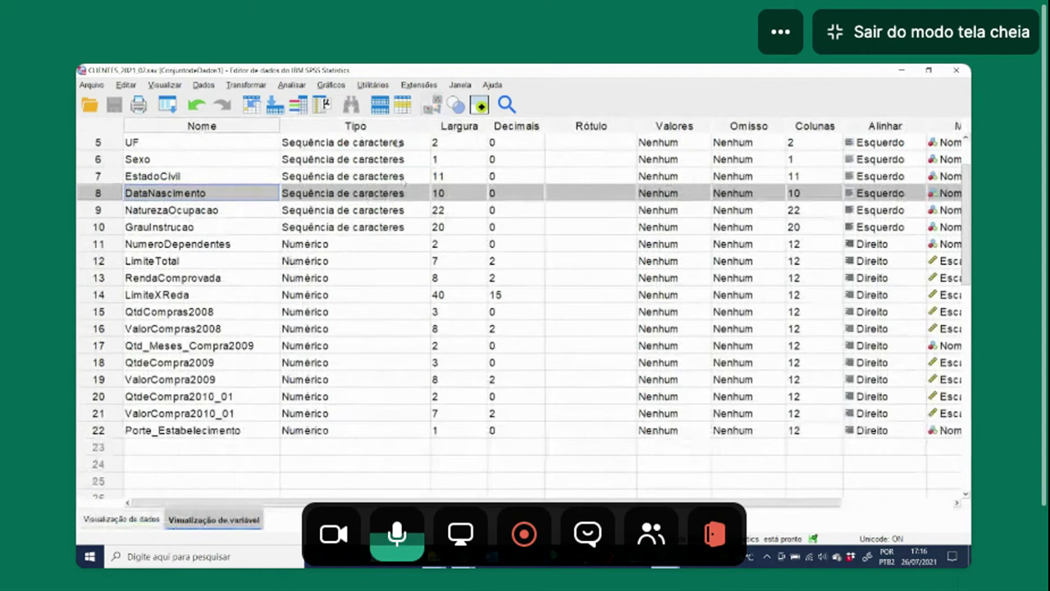
{"action": "left_click", "coordinate": [405, 194]}
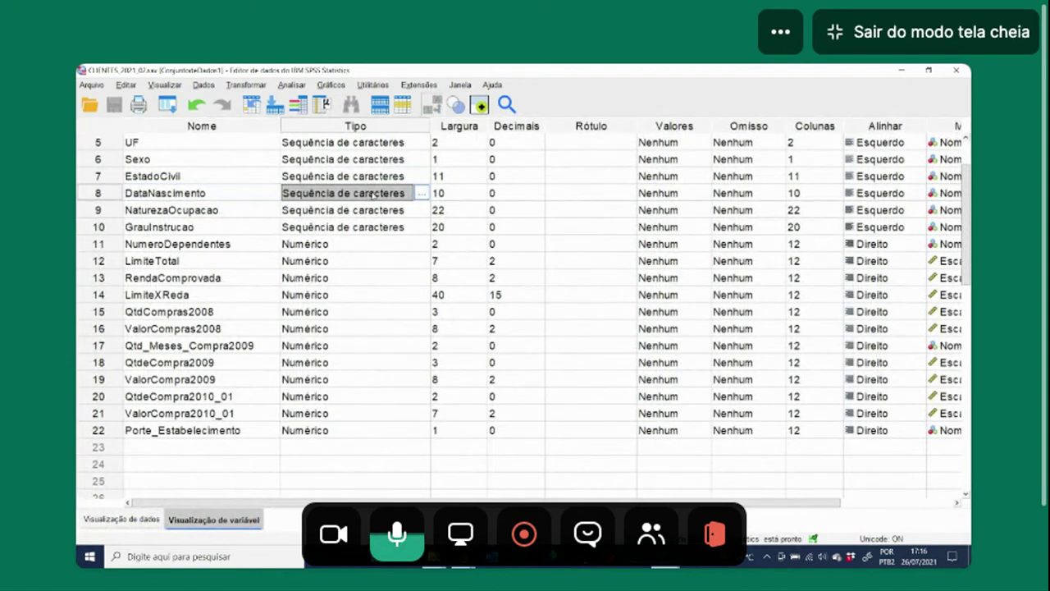
{"action": "left_click", "coordinate": [421, 194]}
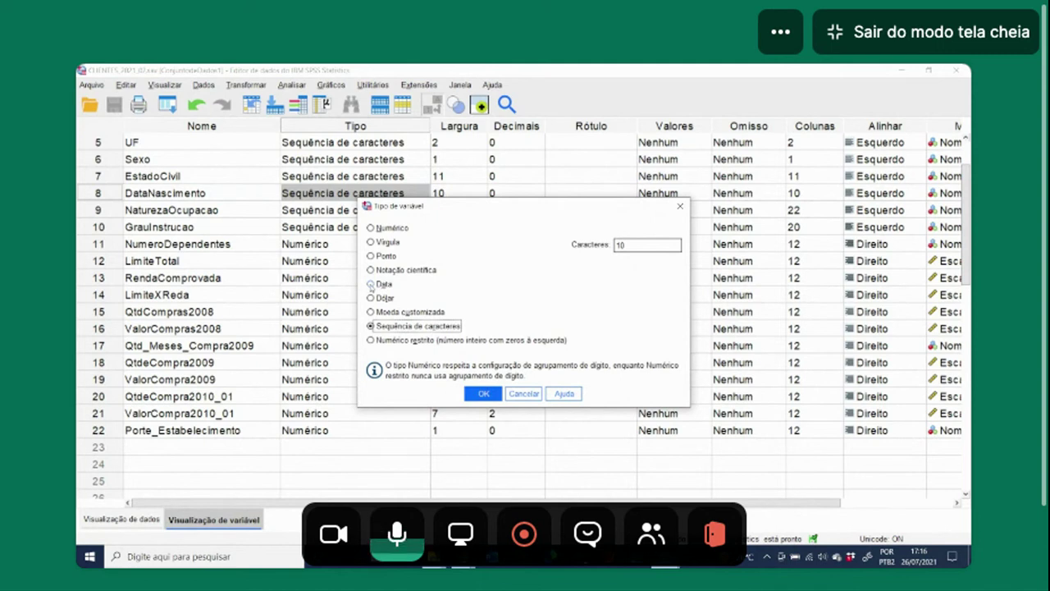
{"action": "left_click", "coordinate": [371, 284]}
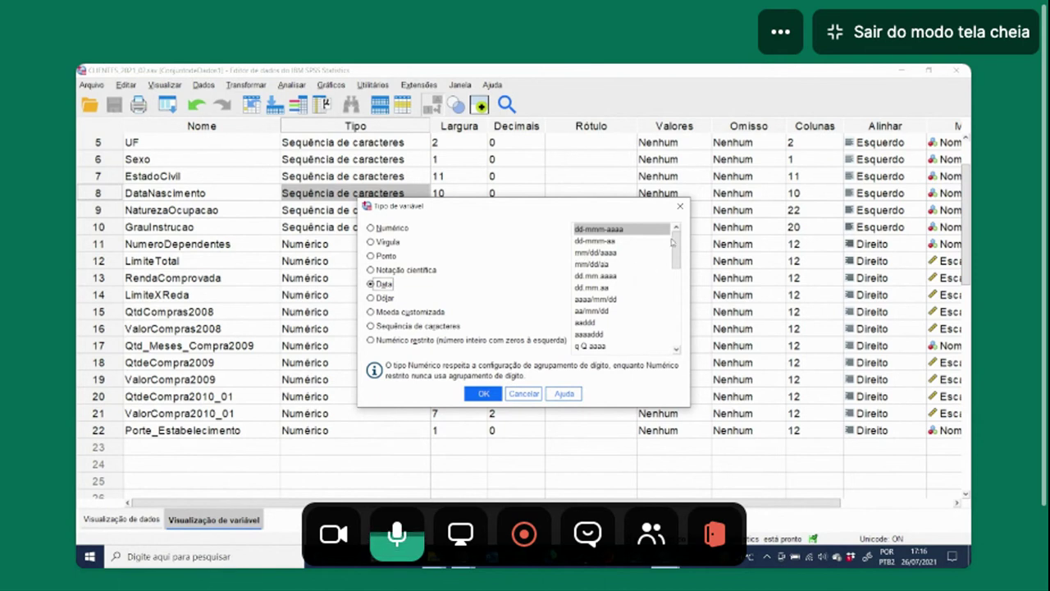
{"action": "left_click_drag", "start_coordinate": [679, 245], "coordinate": [649, 224]}
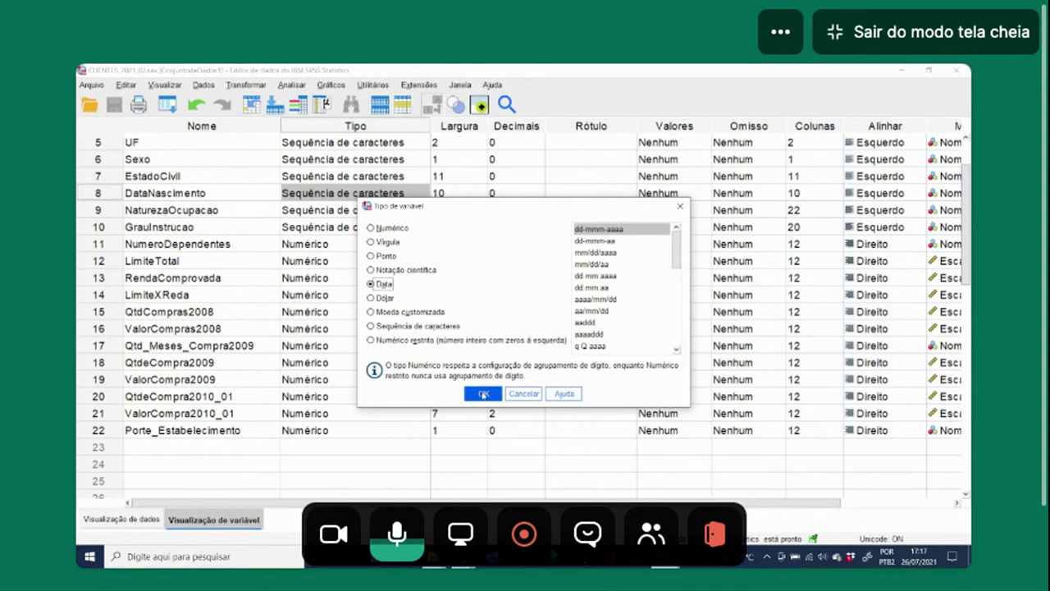
{"action": "left_click", "coordinate": [484, 395]}
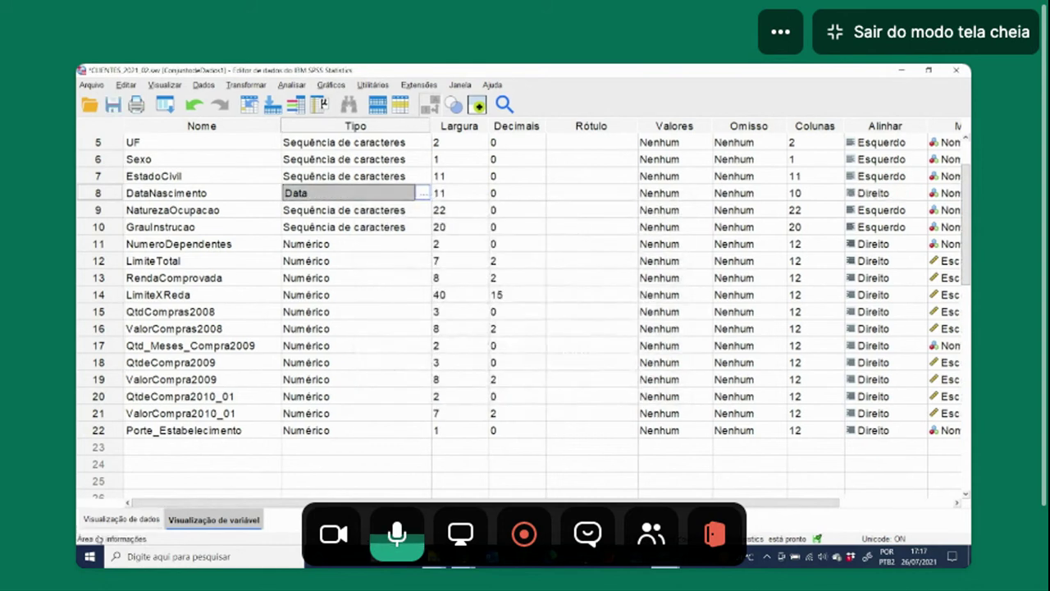
Step: Widen the DataNascimento column in the data view and examine its entries in rows 9 and 10
{"action": "left_click", "coordinate": [119, 520]}
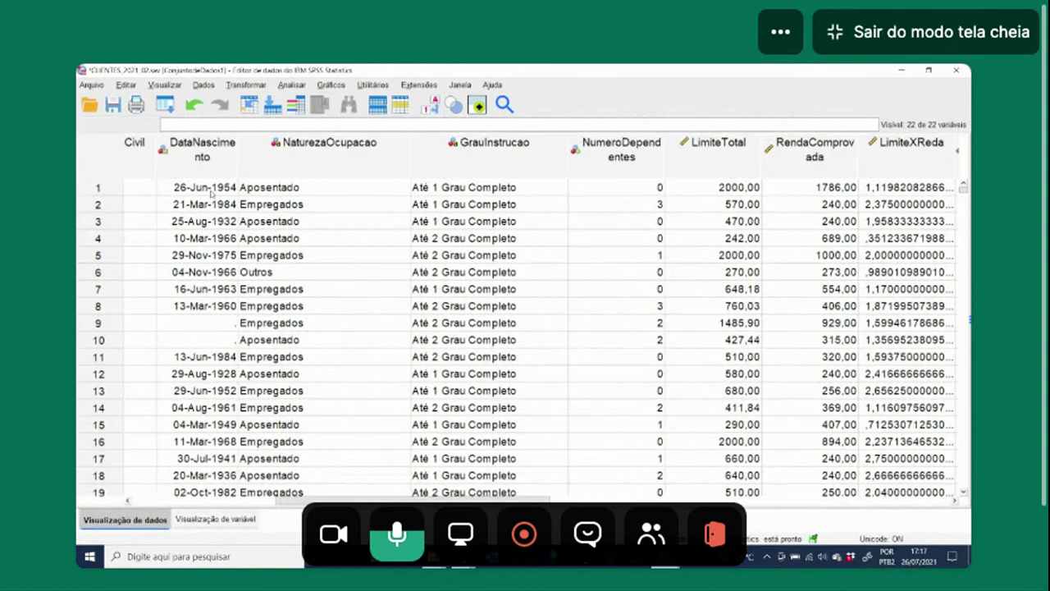
{"action": "left_click_drag", "start_coordinate": [238, 155], "coordinate": [271, 153]}
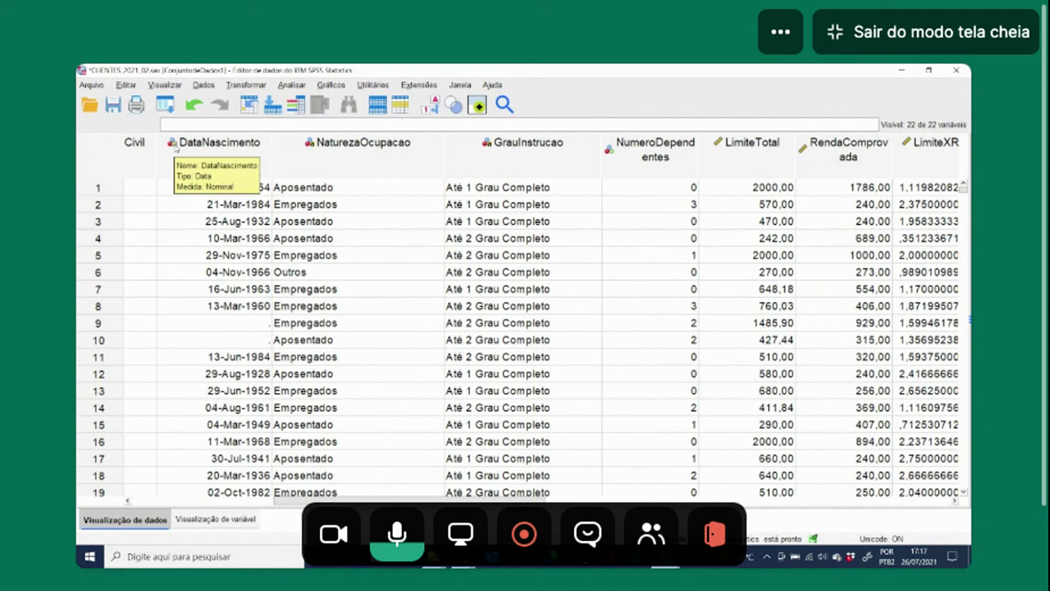
{"action": "left_click", "coordinate": [234, 330]}
{"action": "left_click", "coordinate": [238, 343]}
{"action": "left_click", "coordinate": [239, 326]}
{"action": "left_click", "coordinate": [242, 343]}
{"action": "left_click", "coordinate": [243, 325]}
{"action": "left_click", "coordinate": [244, 343]}
{"action": "left_click", "coordinate": [243, 326]}
{"action": "left_click", "coordinate": [243, 341]}
{"action": "left_click", "coordinate": [244, 326]}
{"action": "left_click", "coordinate": [244, 342]}
{"action": "left_click", "coordinate": [245, 326]}
{"action": "left_click", "coordinate": [244, 341]}
{"action": "left_click", "coordinate": [247, 324]}
{"action": "left_click", "coordinate": [244, 341]}
{"action": "left_click", "coordinate": [244, 326]}
{"action": "left_click", "coordinate": [244, 341]}
{"action": "left_click", "coordinate": [244, 323]}
{"action": "left_click", "coordinate": [244, 341]}
{"action": "left_click", "coordinate": [244, 325]}
{"action": "left_click", "coordinate": [244, 341]}
{"action": "left_click", "coordinate": [244, 325]}
{"action": "left_click", "coordinate": [243, 340]}
{"action": "left_click", "coordinate": [244, 324]}
{"action": "left_click", "coordinate": [244, 340]}
{"action": "left_click", "coordinate": [244, 324]}
{"action": "left_click", "coordinate": [244, 340]}
{"action": "left_click", "coordinate": [244, 324]}
{"action": "left_click", "coordinate": [244, 341]}
{"action": "left_click", "coordinate": [247, 325]}
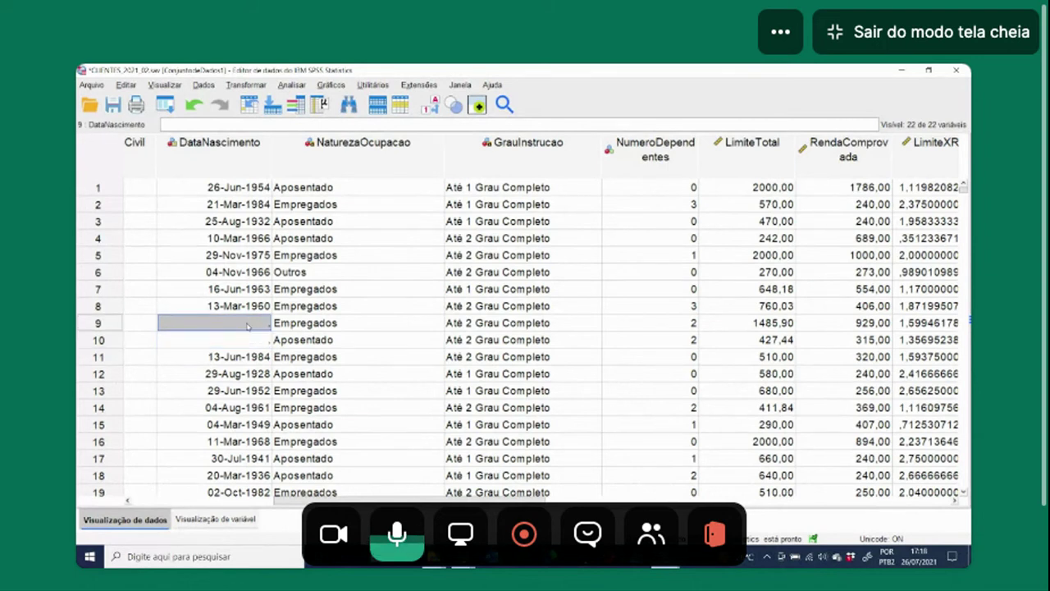
{"action": "left_click", "coordinate": [244, 342]}
{"action": "left_click", "coordinate": [242, 325]}
{"action": "left_click", "coordinate": [242, 340]}
{"action": "left_click", "coordinate": [244, 324]}
{"action": "left_click", "coordinate": [244, 340]}
{"action": "left_click", "coordinate": [246, 325]}
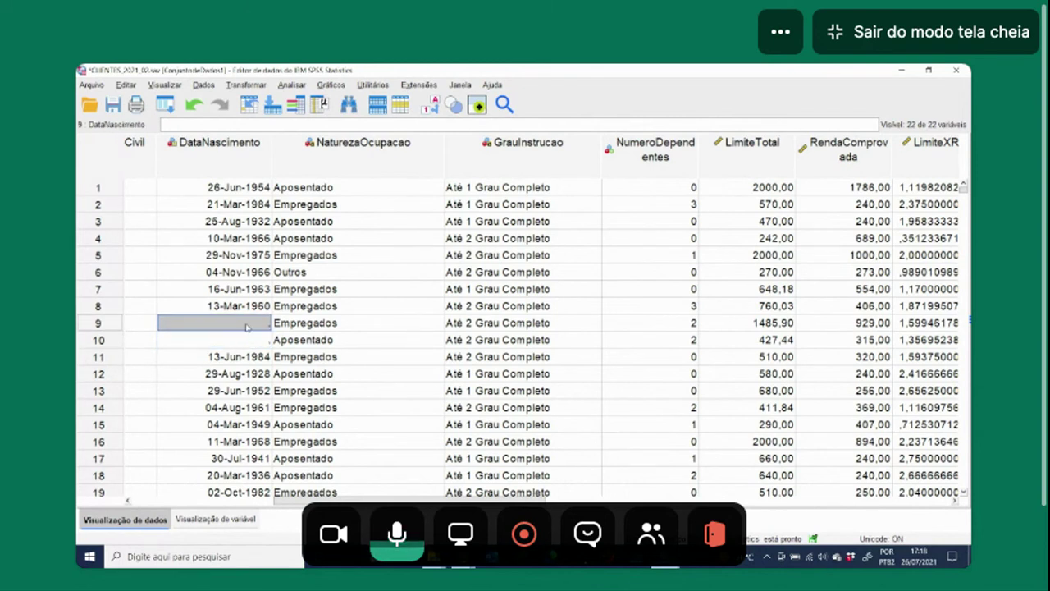
{"action": "left_click", "coordinate": [245, 340]}
{"action": "left_click", "coordinate": [246, 325]}
{"action": "left_click", "coordinate": [245, 340]}
{"action": "left_click", "coordinate": [246, 325]}
{"action": "left_click", "coordinate": [246, 340]}
{"action": "left_click", "coordinate": [250, 324]}
{"action": "left_click", "coordinate": [252, 339]}
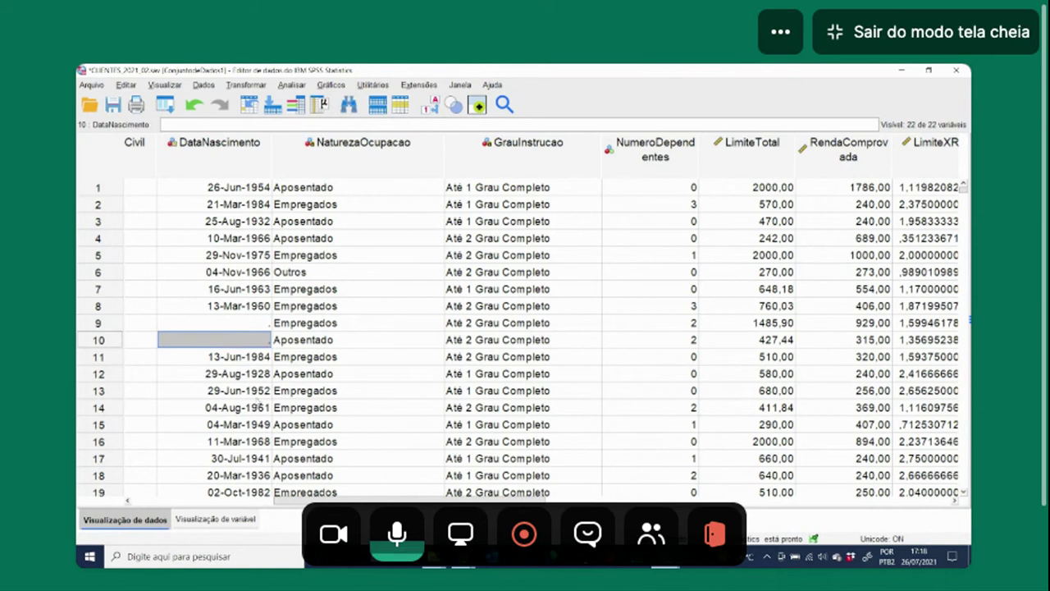
Step: Review DataNascimento's variable definition, including its measure and role, and return to its data column
{"action": "double_click", "coordinate": [246, 163]}
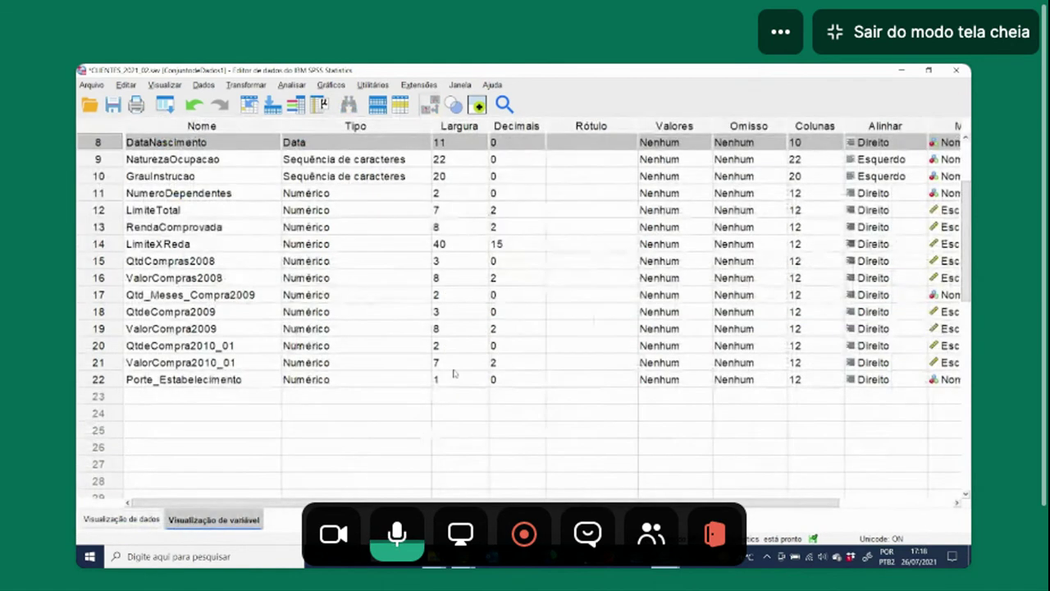
{"action": "scroll", "coordinate": [561, 502], "scroll_direction": "right", "scroll_amount": 3}
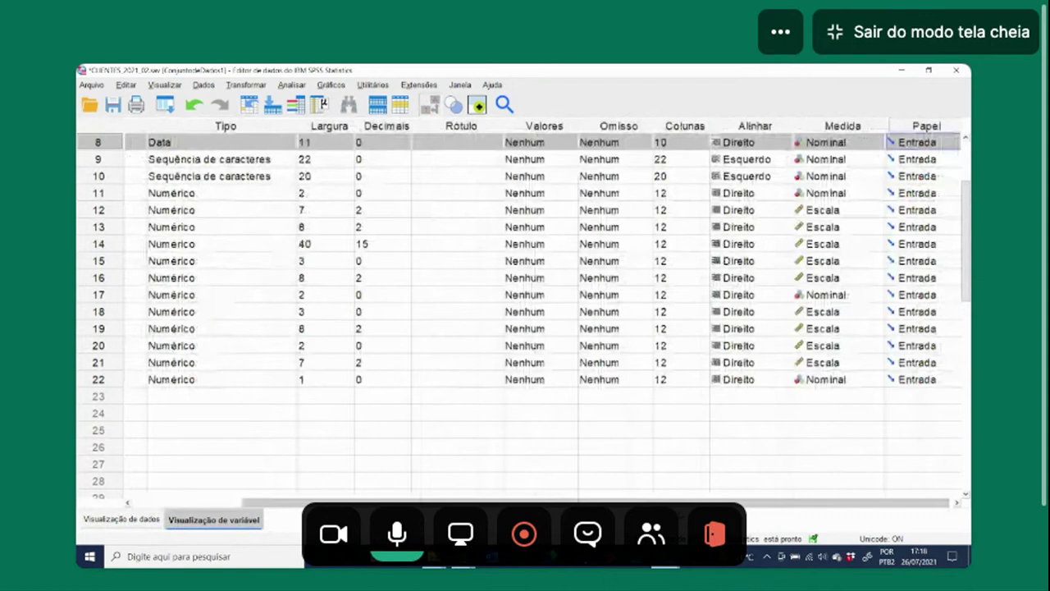
{"action": "scroll", "coordinate": [561, 502], "scroll_direction": "right", "scroll_amount": 1}
{"action": "scroll", "coordinate": [319, 143], "scroll_direction": "left", "scroll_amount": 4}
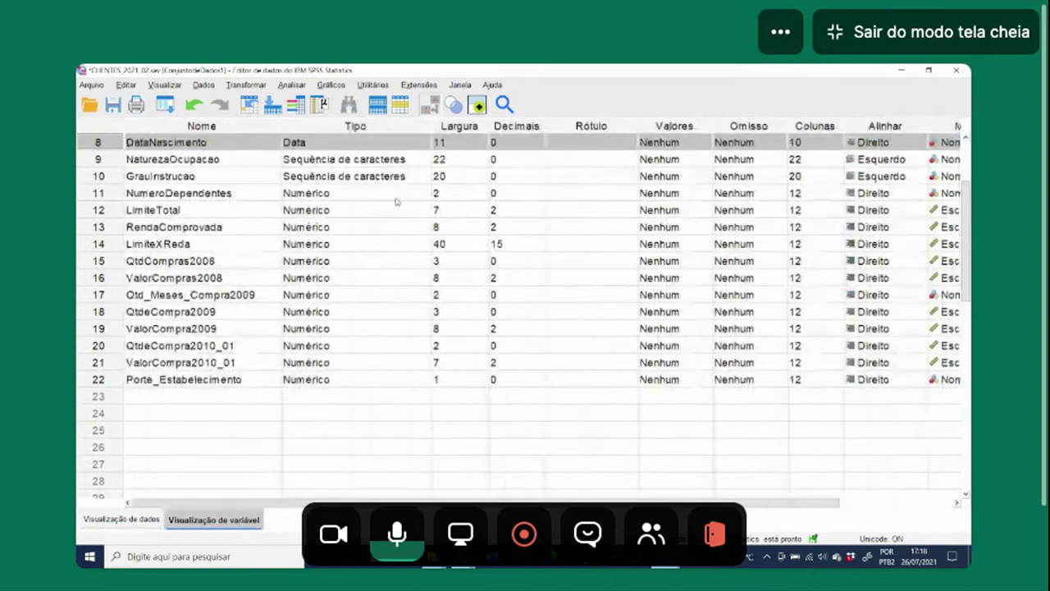
{"action": "left_click", "coordinate": [125, 519]}
{"action": "left_click", "coordinate": [222, 204]}
{"action": "left_click", "coordinate": [230, 170]}
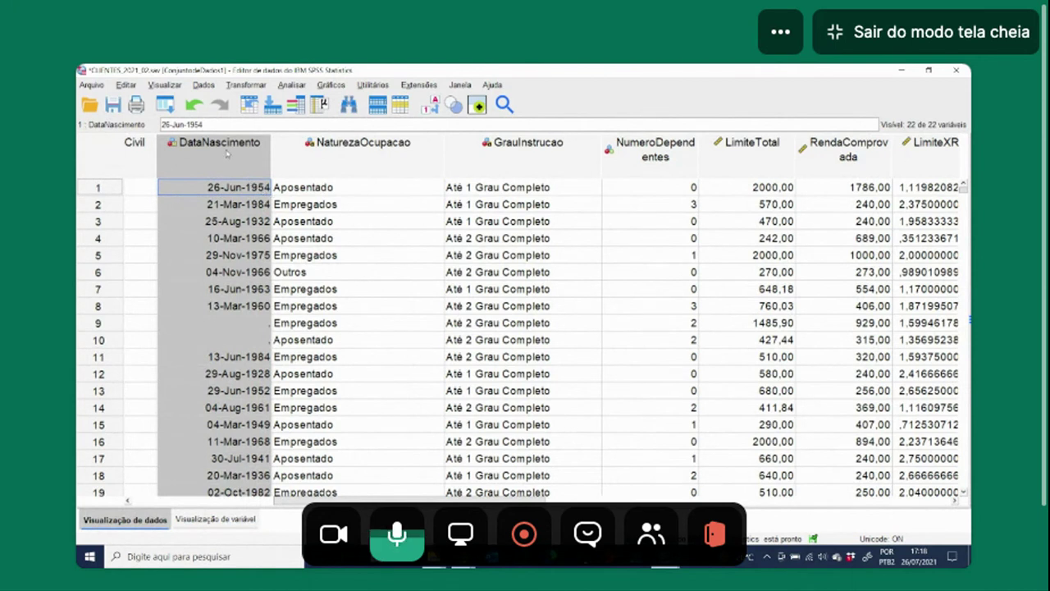
Step: Change DataNascimento's variable type to Numérico with width 11 and 0 decimal places
{"action": "left_click", "coordinate": [215, 518]}
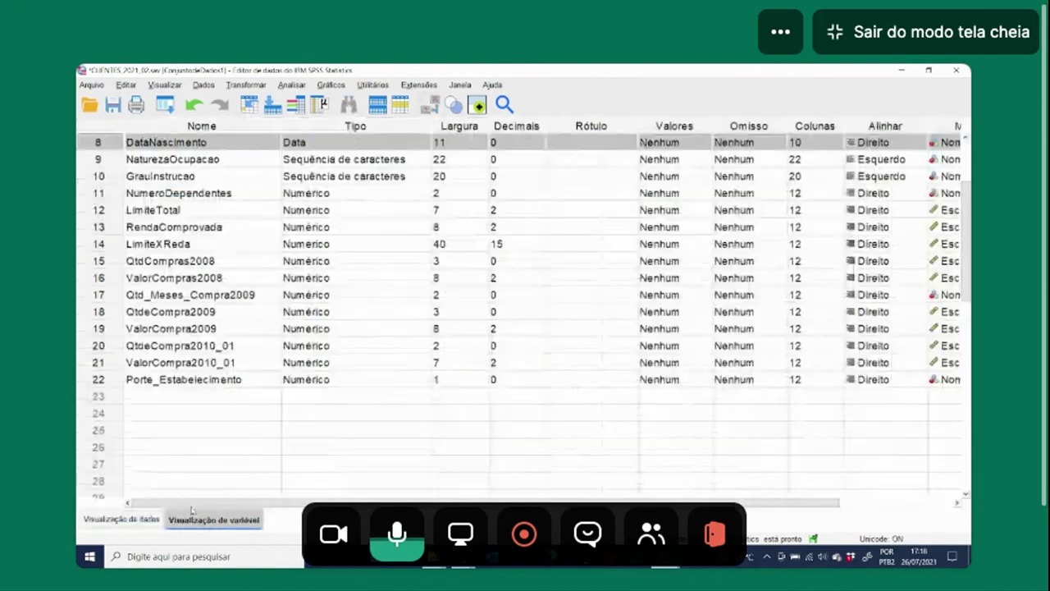
{"action": "left_click", "coordinate": [421, 143]}
{"action": "left_click", "coordinate": [424, 145]}
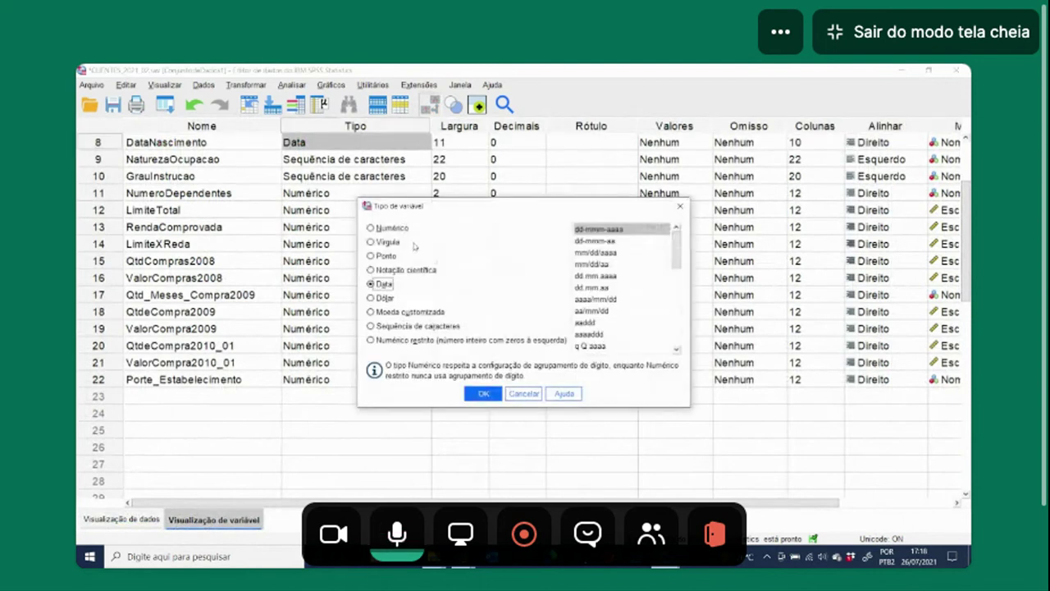
{"action": "left_click", "coordinate": [376, 230]}
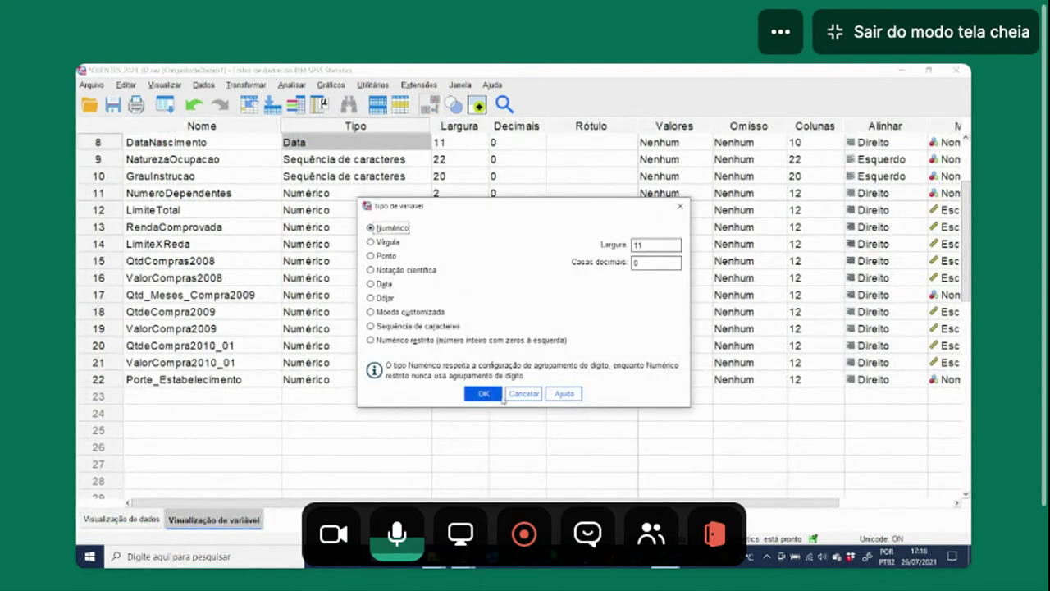
{"action": "left_click", "coordinate": [485, 394]}
Step: Examine how the DataNascimento entries are stored as numbers in rows 1 to 8 and 11 to 19 of the data view
{"action": "left_click", "coordinate": [122, 520]}
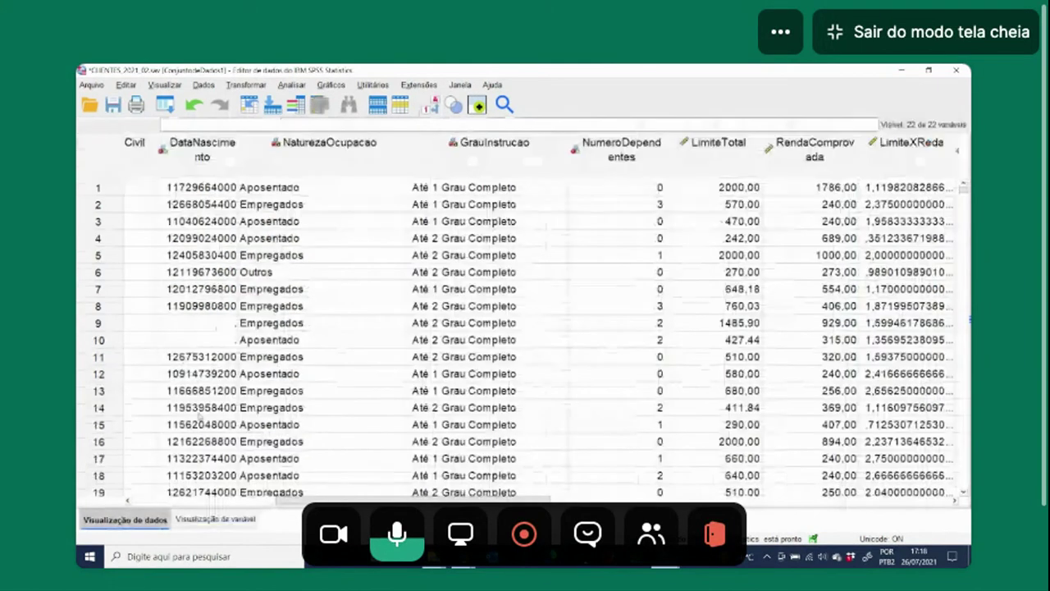
{"action": "left_click", "coordinate": [211, 238]}
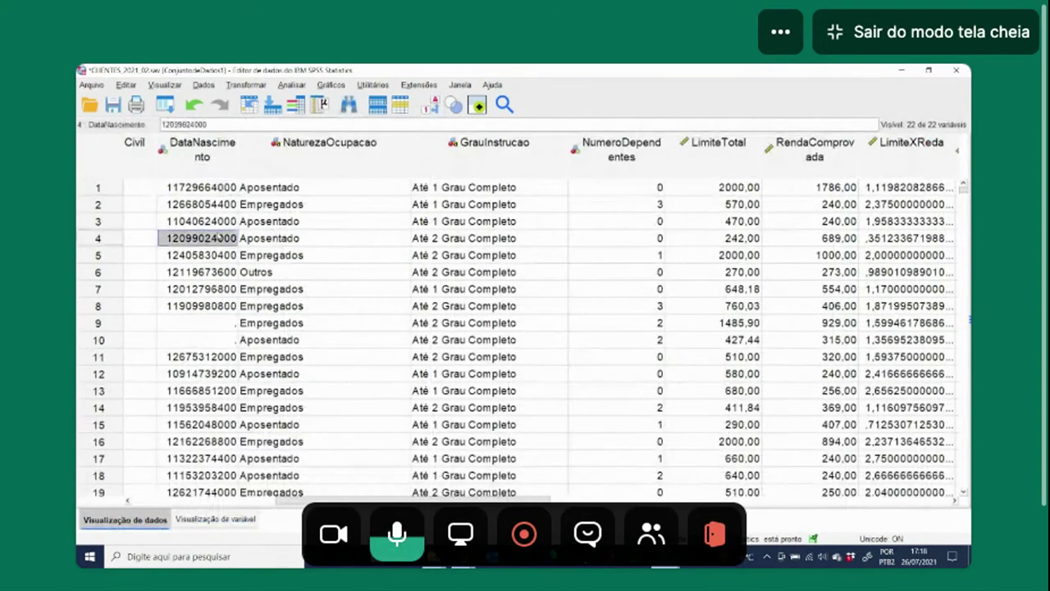
{"action": "left_click_drag", "start_coordinate": [201, 187], "coordinate": [201, 306]}
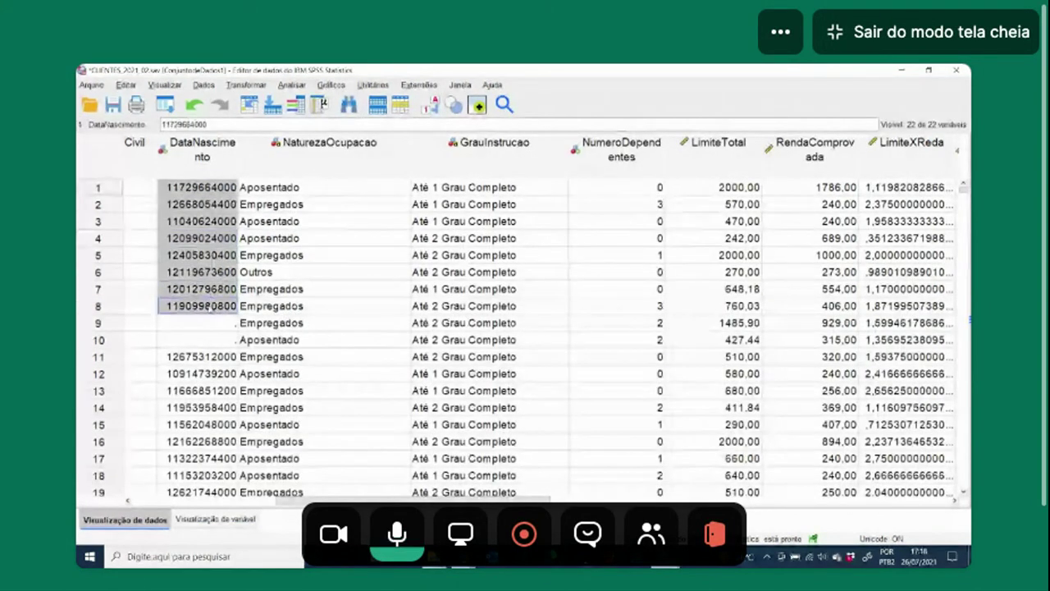
{"action": "left_click", "coordinate": [184, 361]}
{"action": "left_click_drag", "start_coordinate": [184, 362], "coordinate": [186, 492]}
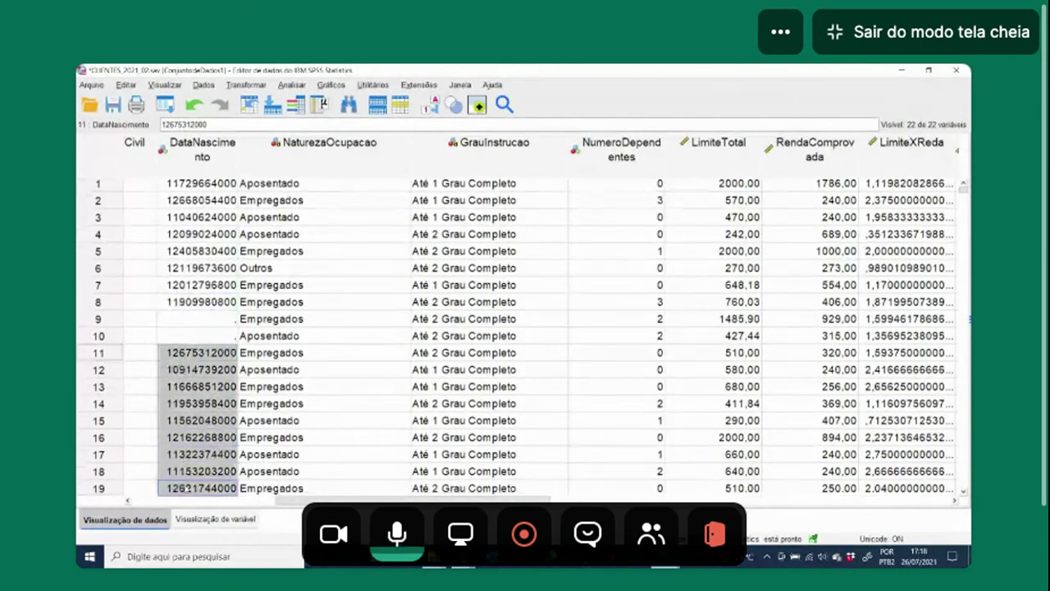
{"action": "left_click", "coordinate": [178, 358]}
{"action": "left_click", "coordinate": [205, 168]}
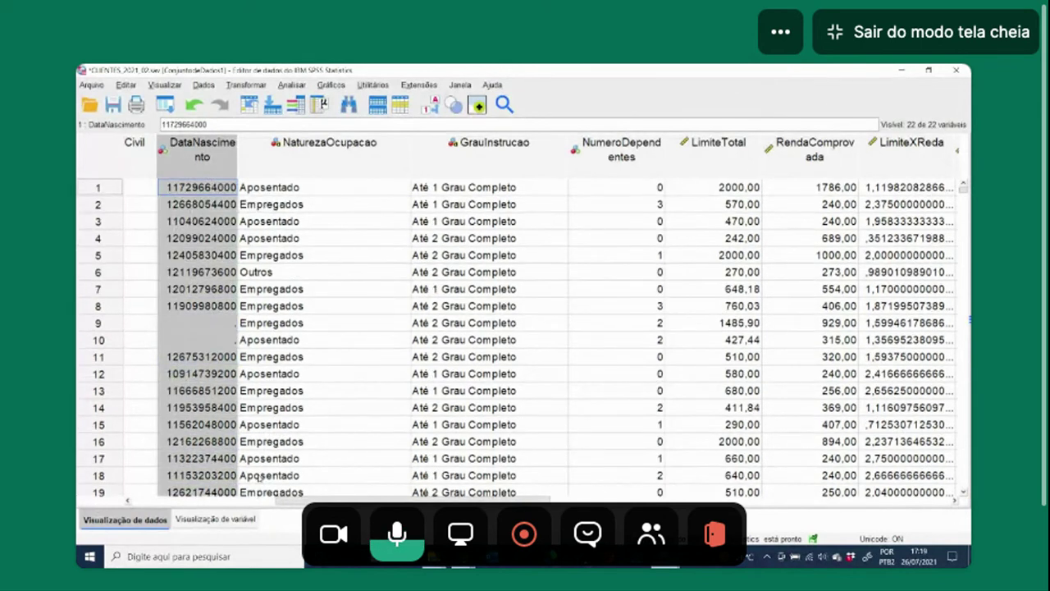
Step: Set DataNascimento's variable type back to Data with the dd-mmm-aaaa format
{"action": "left_click", "coordinate": [231, 522]}
{"action": "left_click", "coordinate": [424, 143]}
{"action": "left_click", "coordinate": [379, 284]}
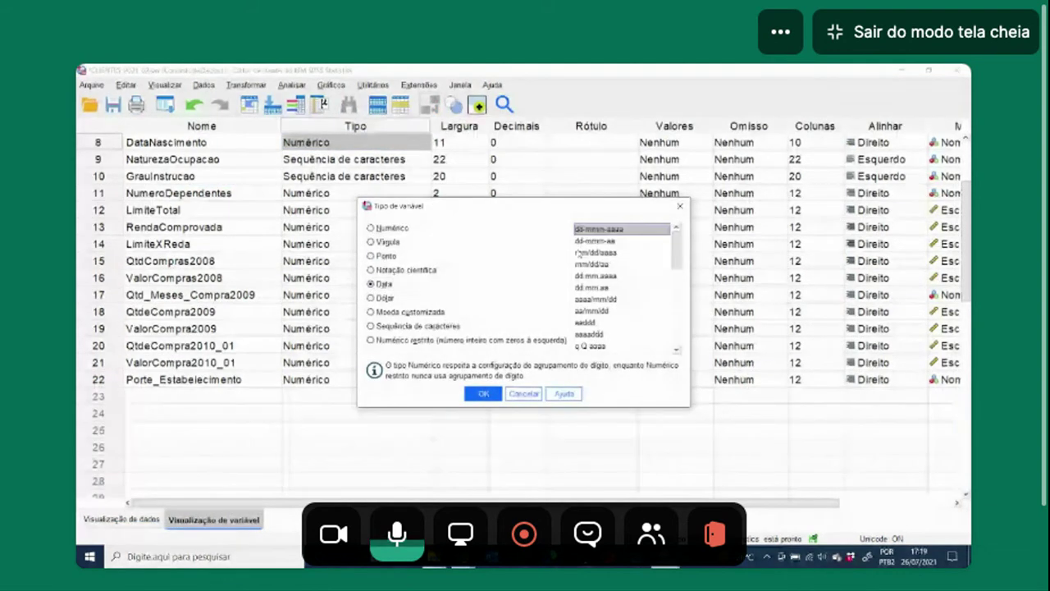
{"action": "key", "text": "Return"}
Step: Return to the data view and widen the DataNascimento column so its name fits on one line
{"action": "left_click", "coordinate": [131, 519]}
{"action": "left_click", "coordinate": [223, 192]}
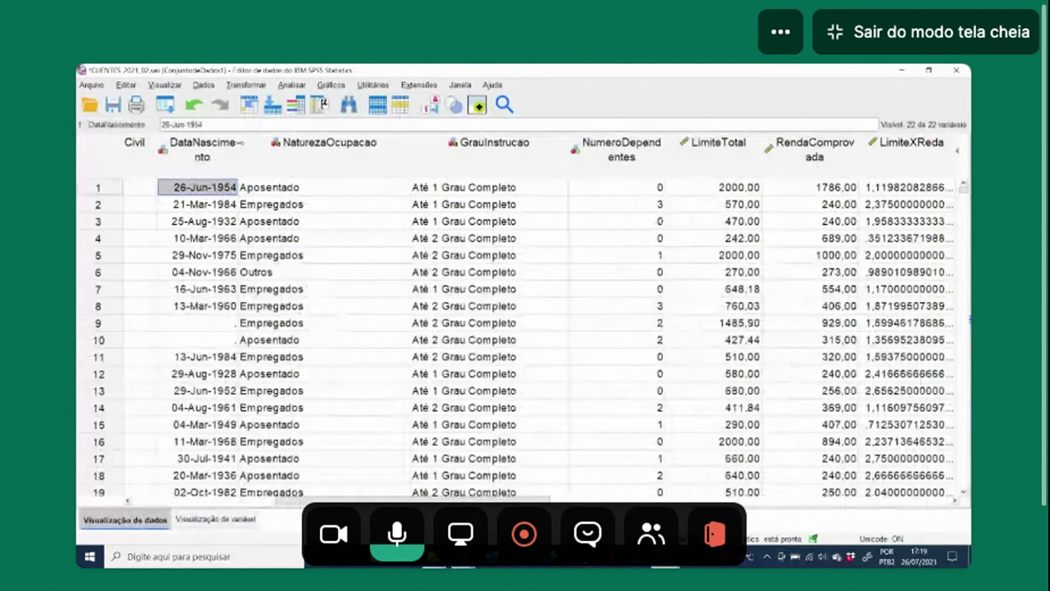
{"action": "left_click_drag", "start_coordinate": [239, 143], "coordinate": [277, 143]}
Step: Review the date-formatted DataNascimento entries in rows 1 to 8 and from row 11 down
{"action": "left_click", "coordinate": [238, 222]}
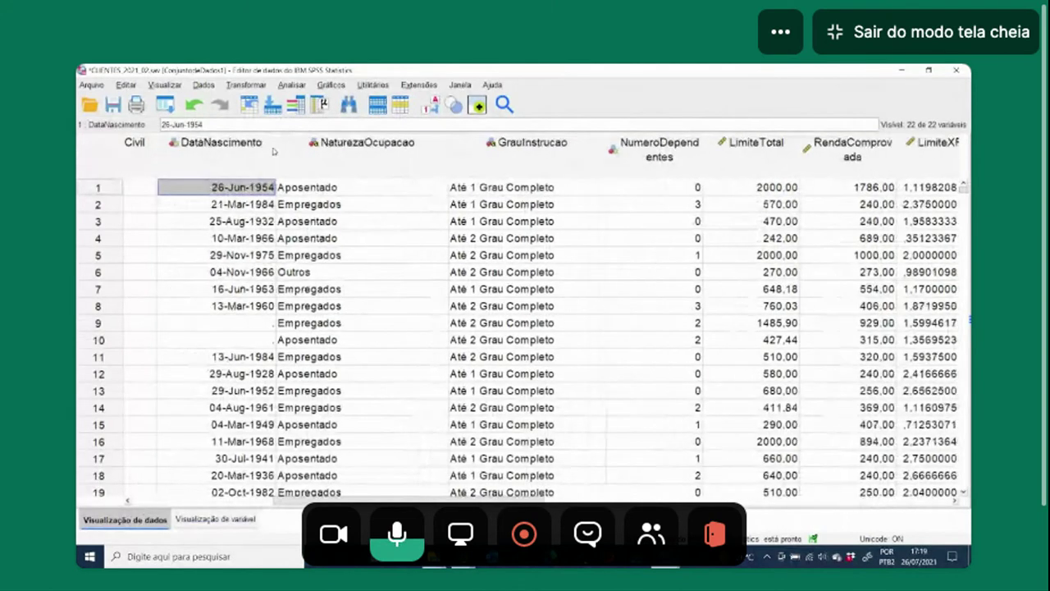
{"action": "left_click", "coordinate": [238, 192]}
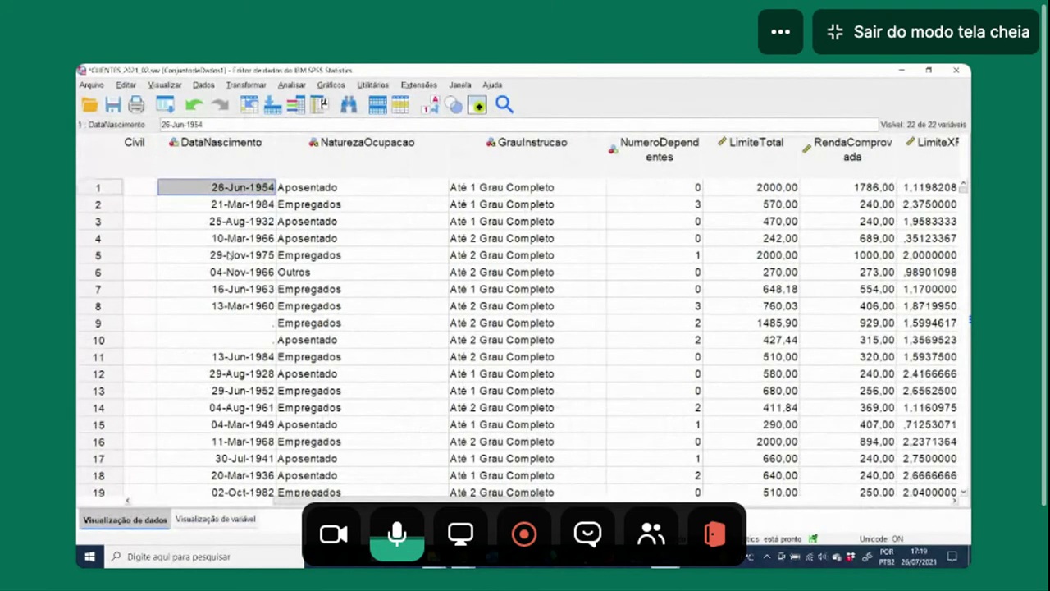
{"action": "left_click", "coordinate": [237, 208]}
{"action": "left_click_drag", "start_coordinate": [237, 188], "coordinate": [236, 306]}
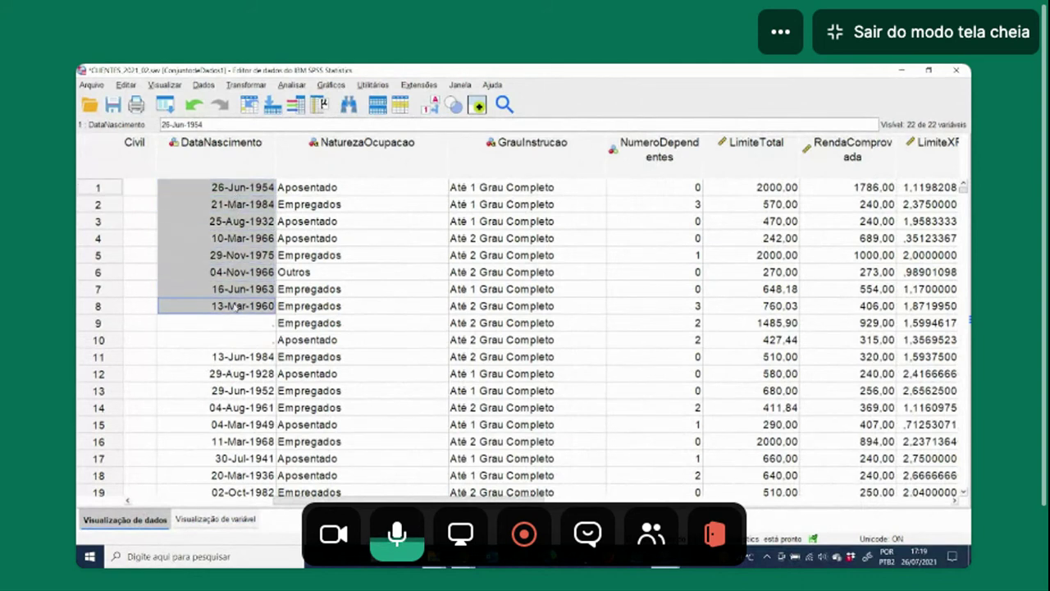
{"action": "left_click_drag", "start_coordinate": [231, 357], "coordinate": [231, 473]}
{"action": "left_click", "coordinate": [232, 408]}
{"action": "left_click", "coordinate": [232, 374]}
{"action": "left_click", "coordinate": [233, 357]}
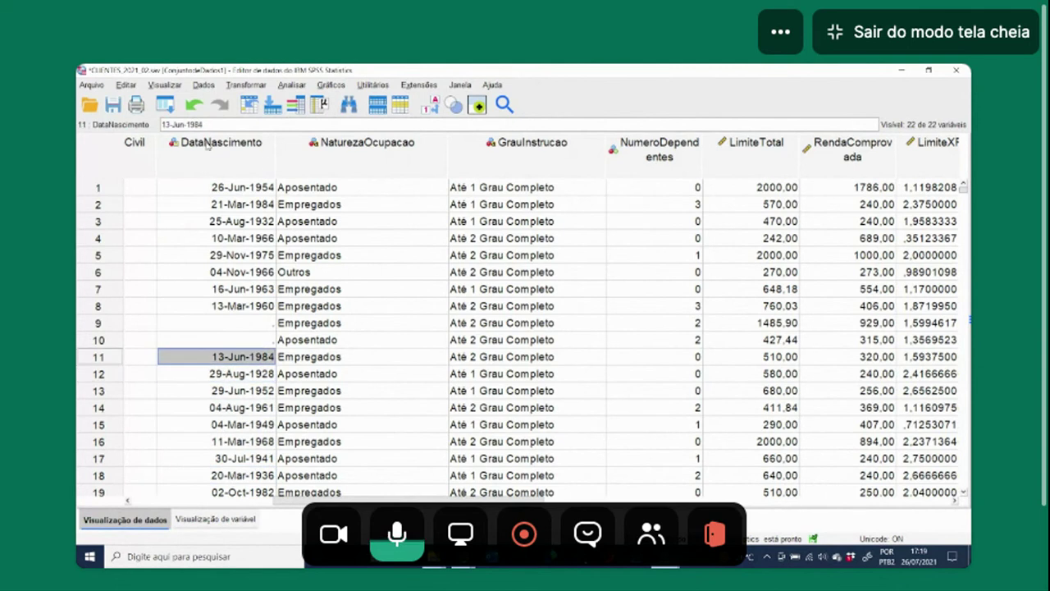
Step: Save the CLIENTES_2021_02 dataset and return to its data window from the open SPSS windows
{"action": "left_click", "coordinate": [116, 106]}
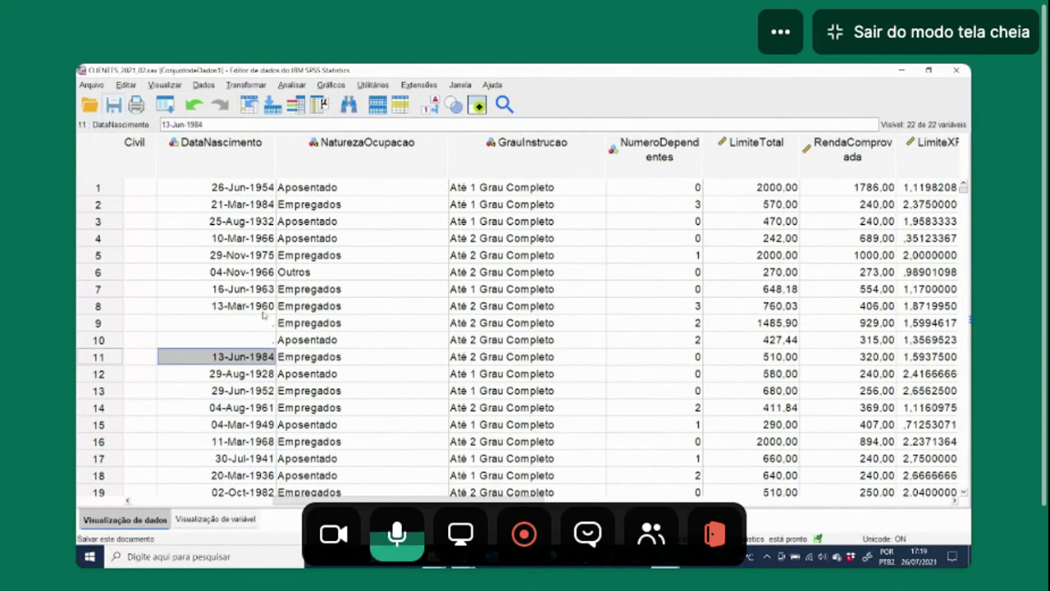
{"action": "left_click", "coordinate": [666, 556]}
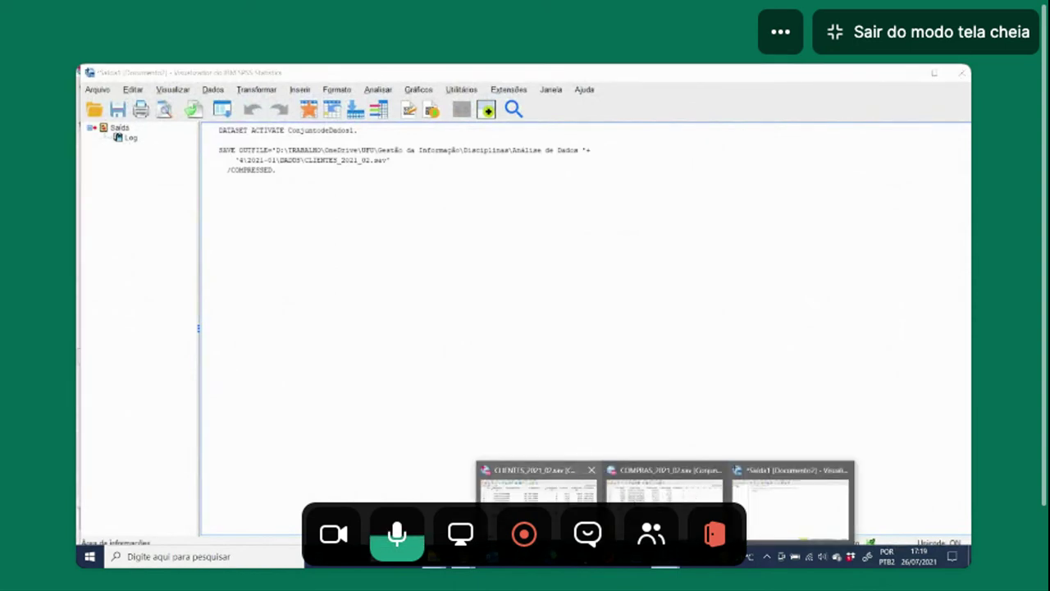
{"action": "left_click", "coordinate": [537, 497]}
Step: Widen the DataNascimento column again and go through its entries in the first four rows
{"action": "left_click", "coordinate": [324, 254]}
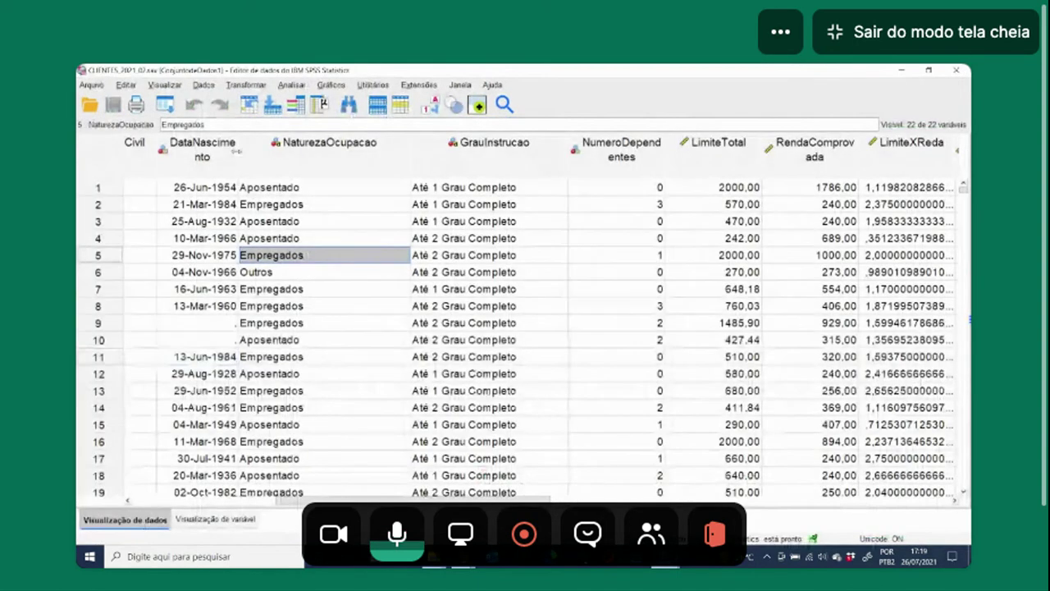
{"action": "left_click_drag", "start_coordinate": [238, 151], "coordinate": [269, 151]}
{"action": "left_click", "coordinate": [229, 186]}
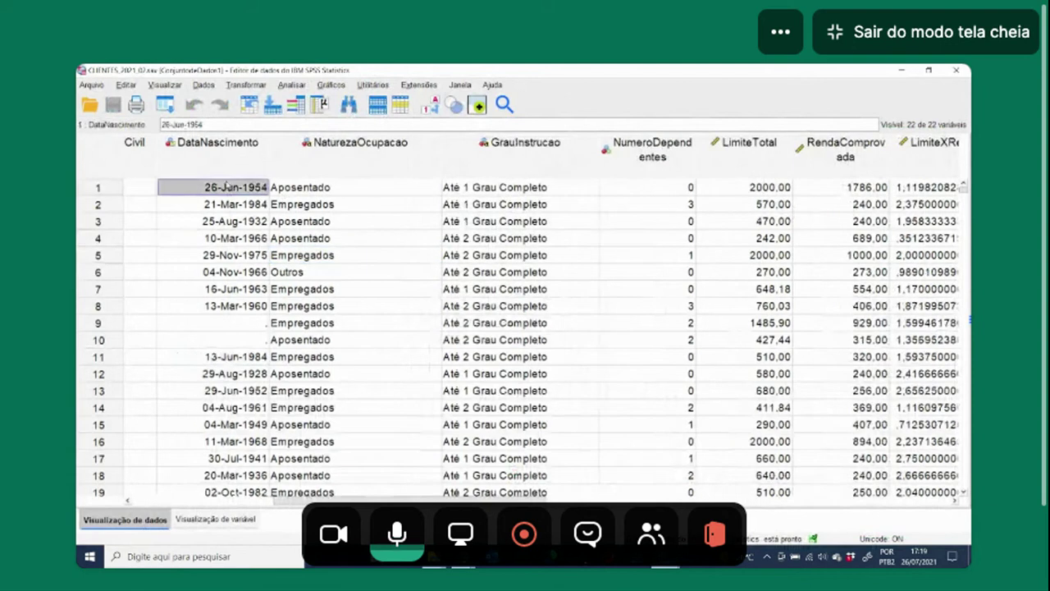
{"action": "key", "text": "Down"}
{"action": "key", "text": "Down"}
{"action": "key", "text": "Down"}
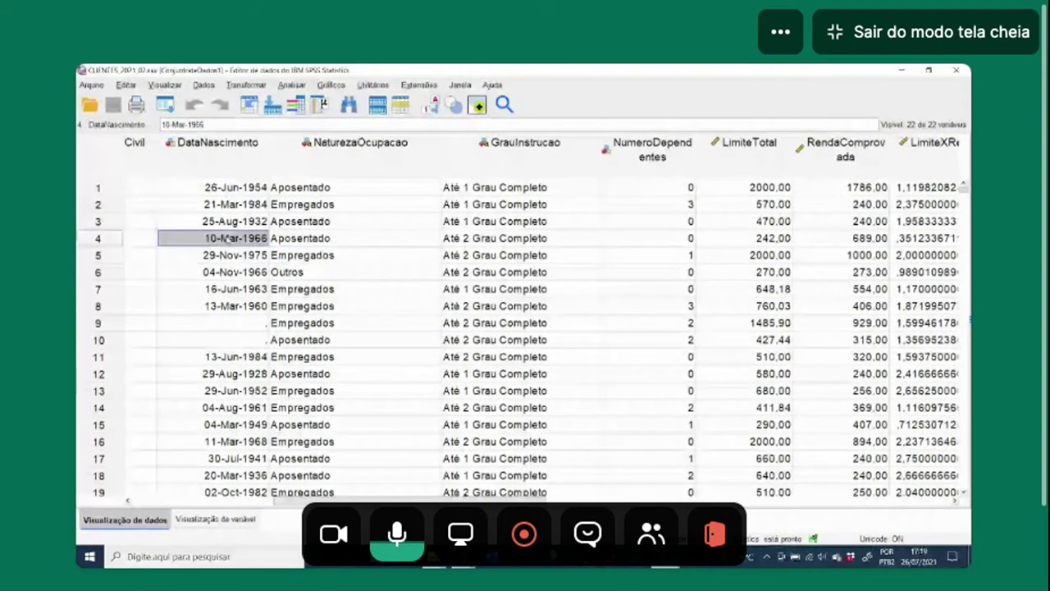
Step: Go through the DataNascimento dates in rows 1 to 7, comparing the entries of the first four rows
{"action": "key", "text": "Down"}
{"action": "key", "text": "Down"}
{"action": "key", "text": "Down"}
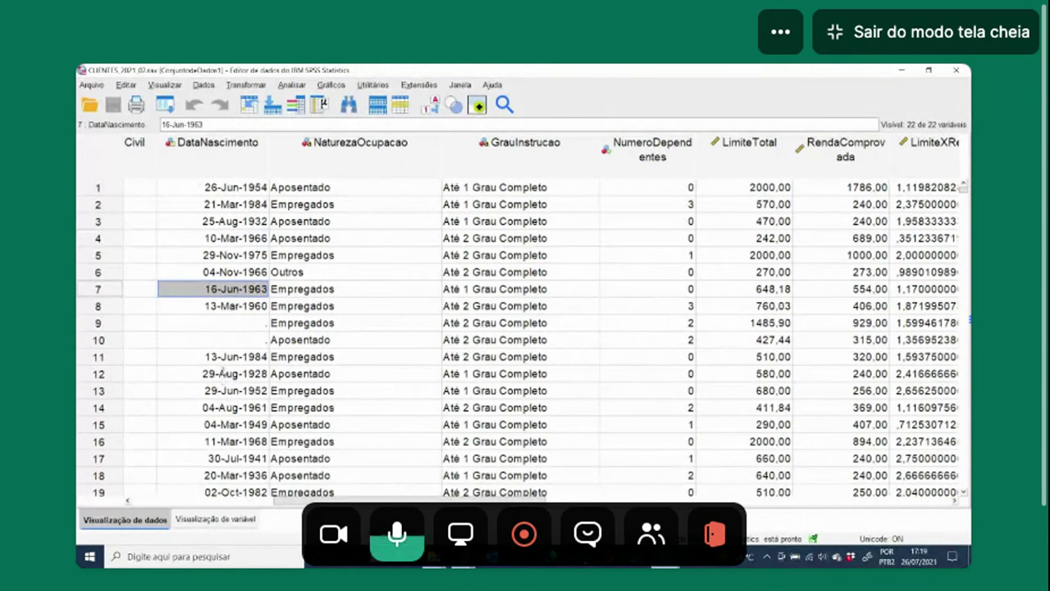
{"action": "left_click", "coordinate": [225, 239]}
{"action": "left_click", "coordinate": [230, 207]}
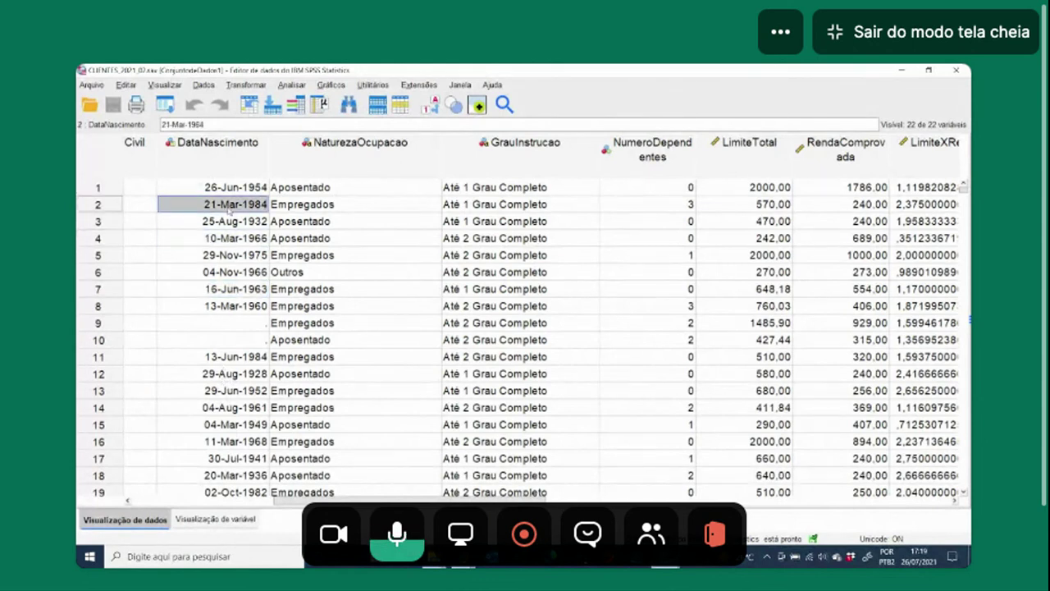
{"action": "left_click", "coordinate": [231, 190]}
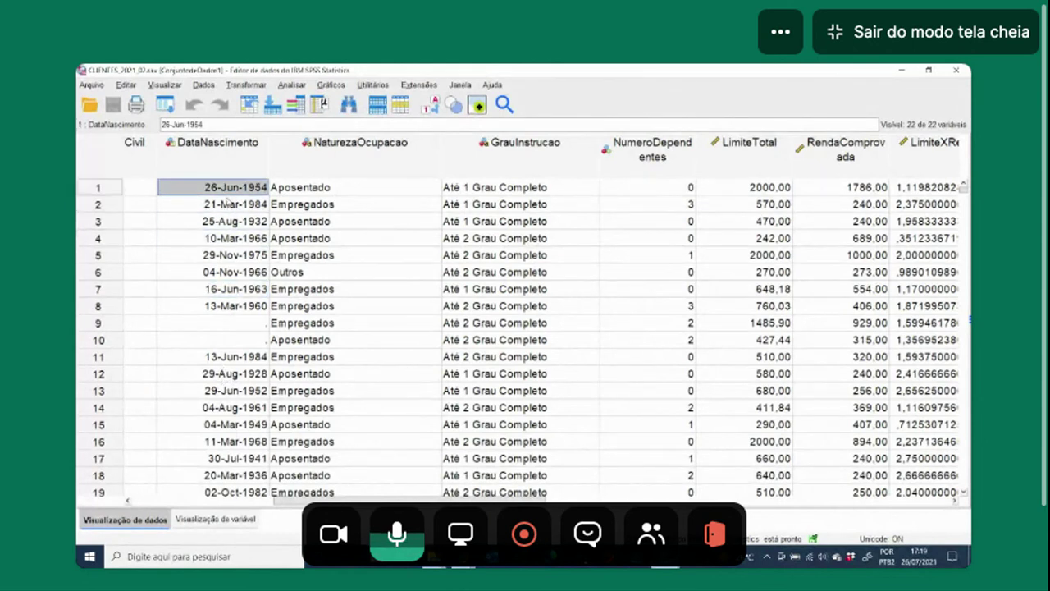
{"action": "left_click", "coordinate": [243, 236]}
{"action": "left_click", "coordinate": [244, 192]}
{"action": "left_click", "coordinate": [240, 220]}
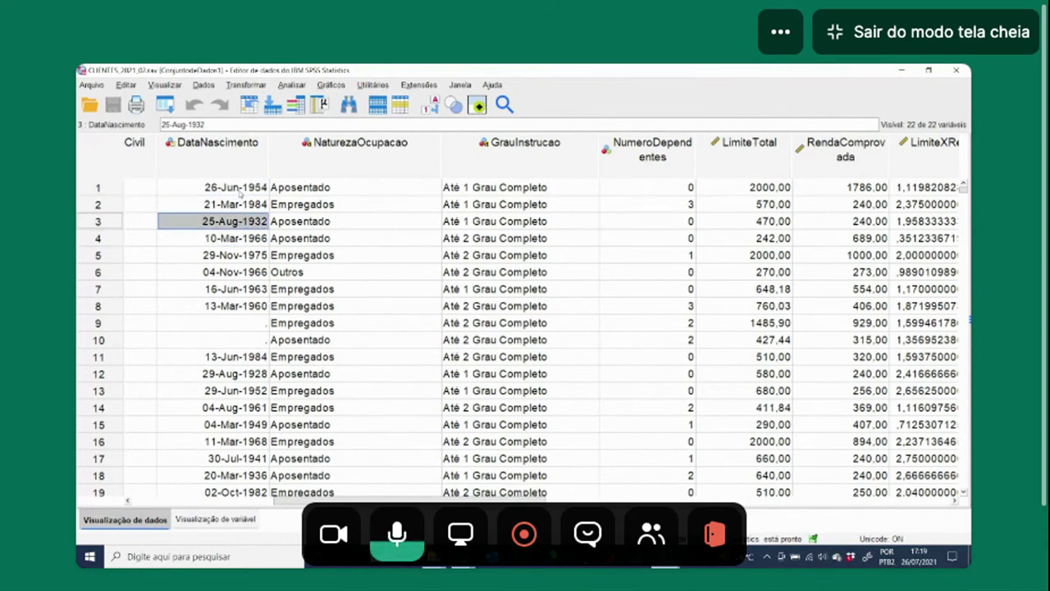
{"action": "left_click", "coordinate": [228, 237]}
{"action": "left_click", "coordinate": [233, 189]}
{"action": "left_click", "coordinate": [236, 221]}
{"action": "left_click", "coordinate": [238, 190]}
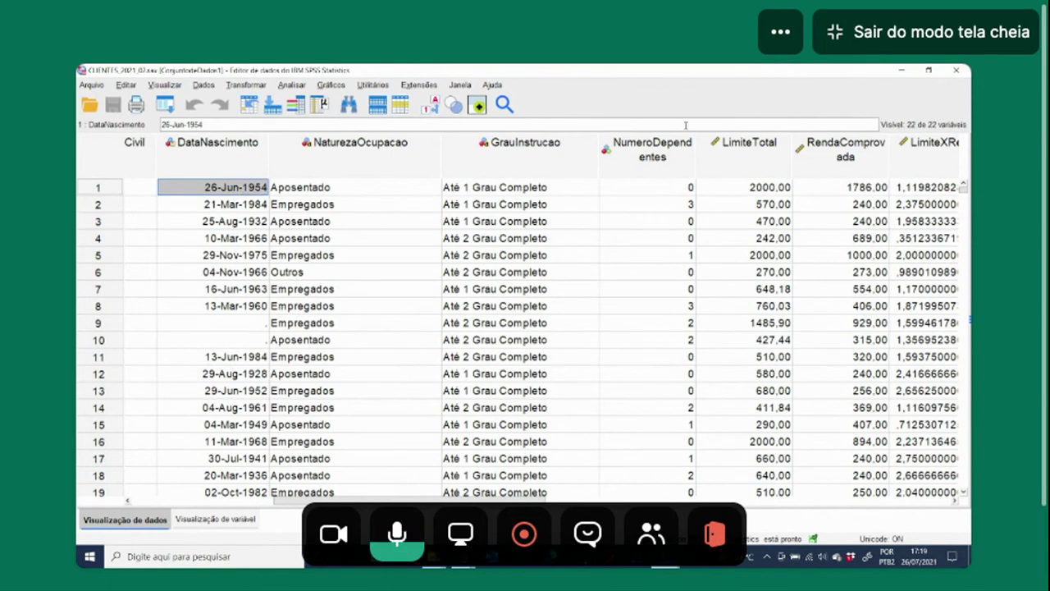
Step: Widen the NumeroDependentes column so its name fits on one line
{"action": "left_click_drag", "start_coordinate": [694, 160], "coordinate": [737, 161]}
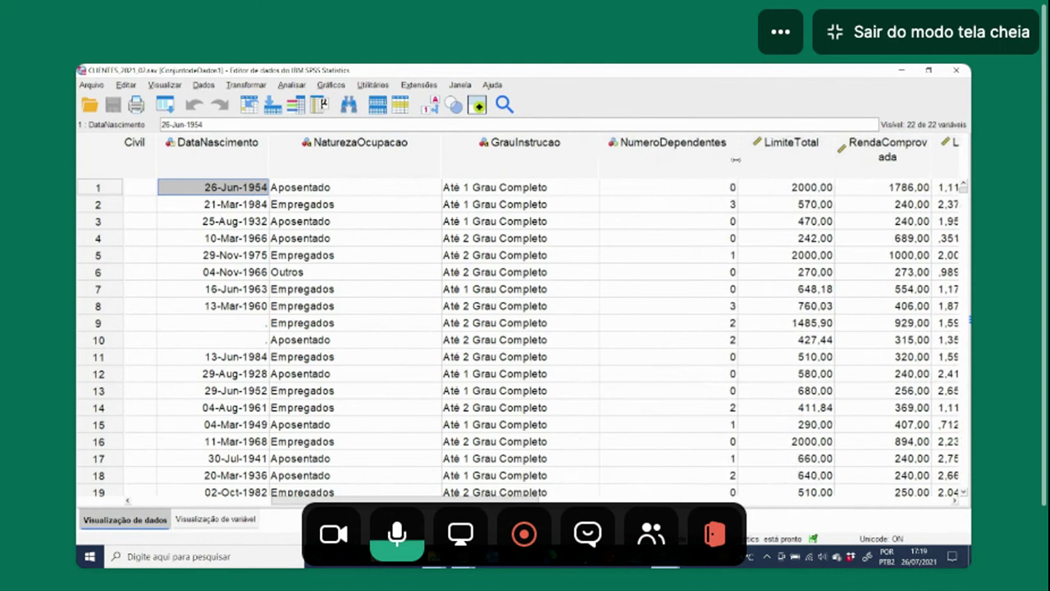
{"action": "left_click", "coordinate": [380, 236]}
{"action": "left_click", "coordinate": [285, 204]}
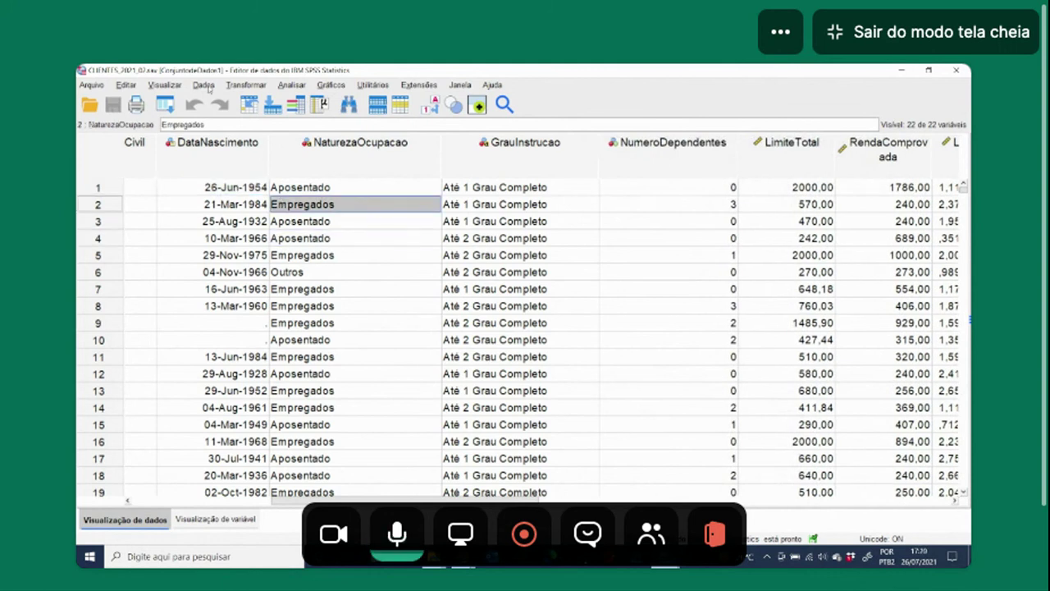
Step: Select the DataNascimento column and start computing a new variable with IDADE as its target name
{"action": "left_click", "coordinate": [223, 155]}
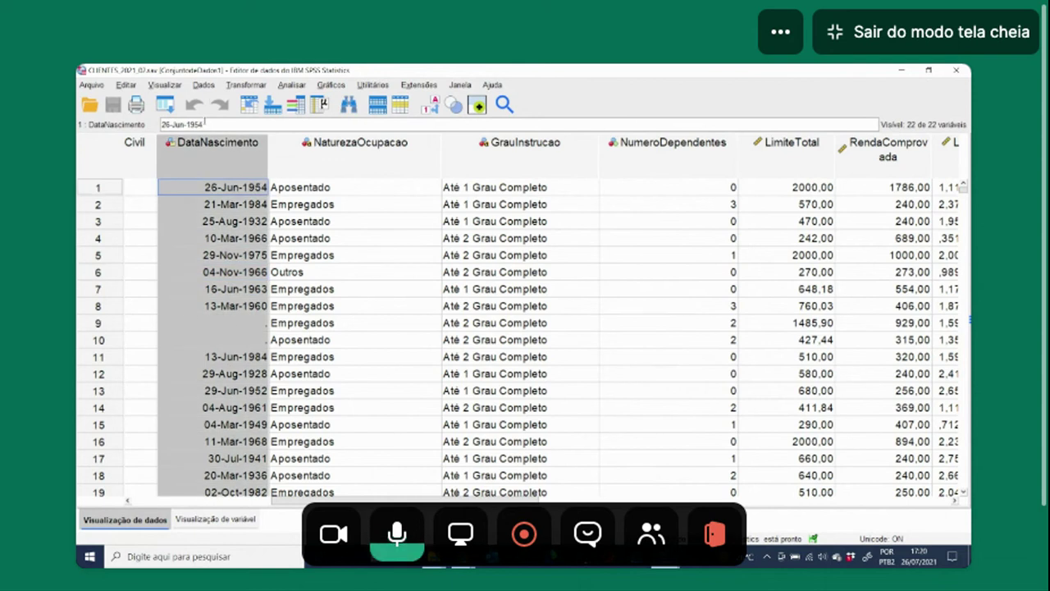
{"action": "left_click", "coordinate": [203, 86]}
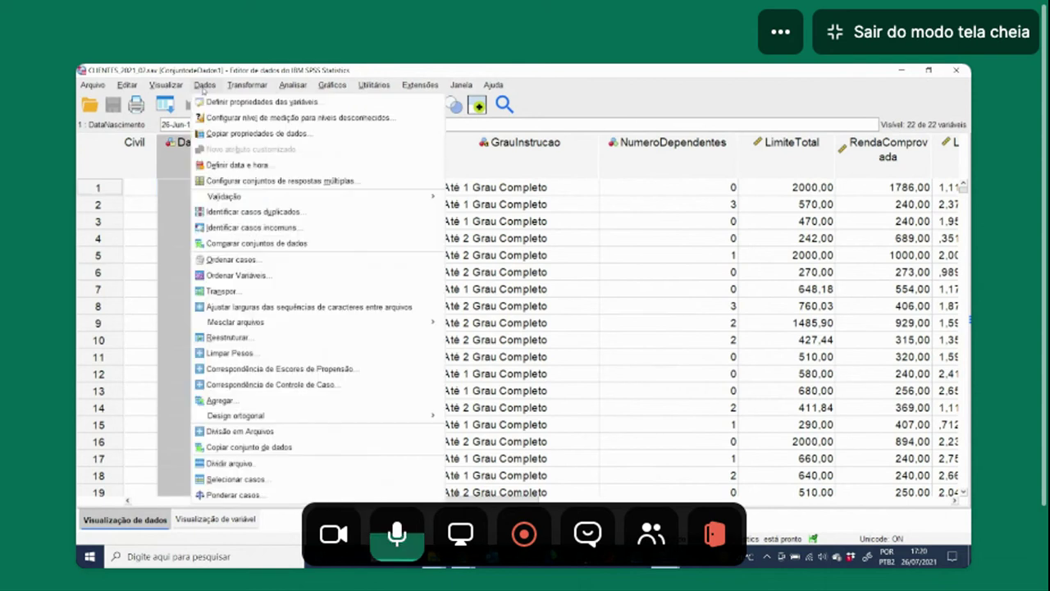
{"action": "mouse_move", "coordinate": [243, 89]}
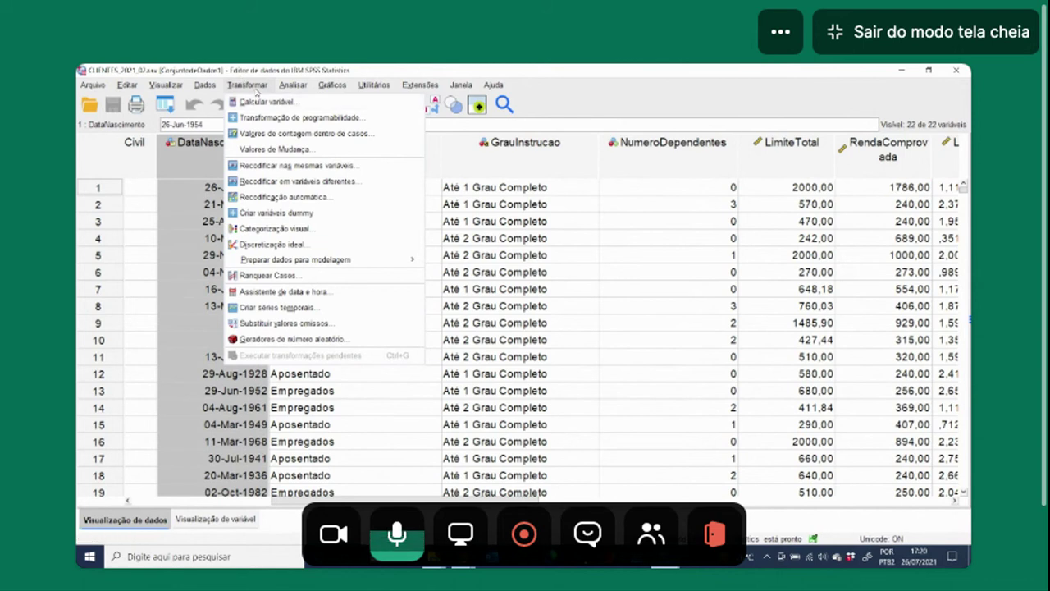
{"action": "left_click", "coordinate": [258, 102]}
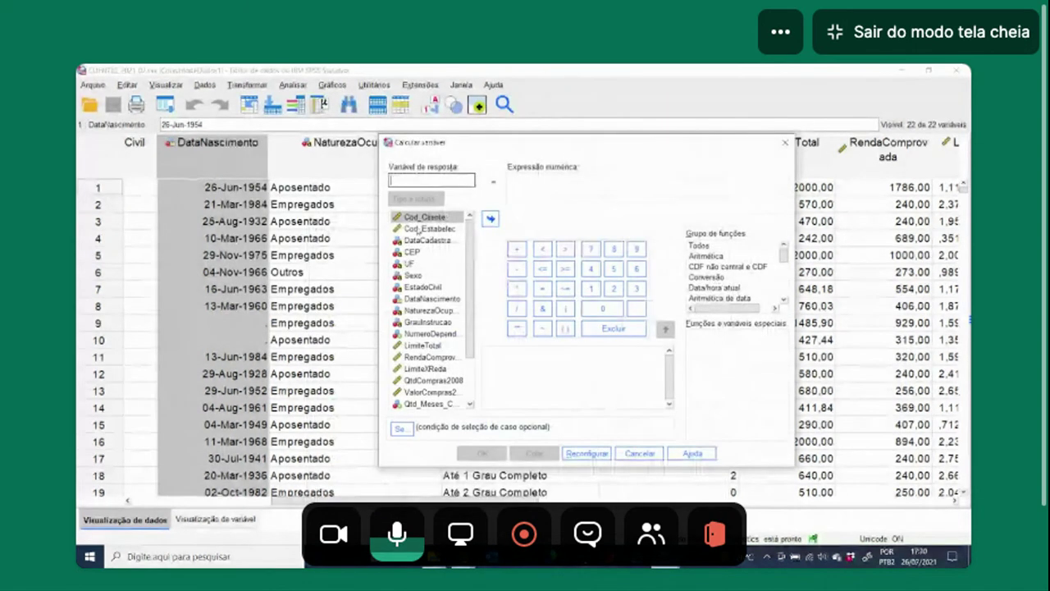
{"action": "left_click", "coordinate": [414, 180]}
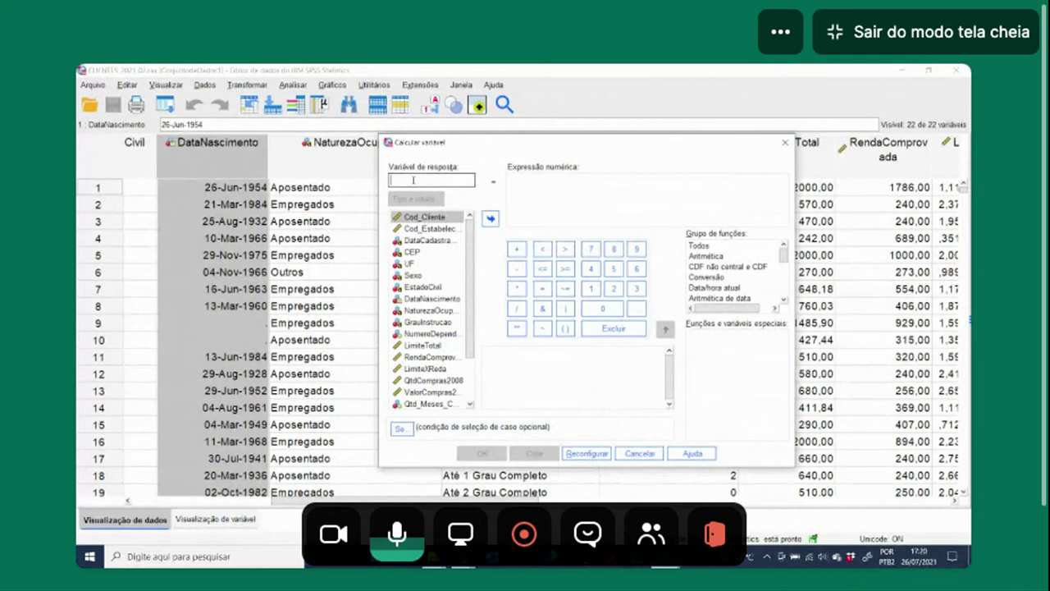
{"action": "type", "text": "IDADE"}
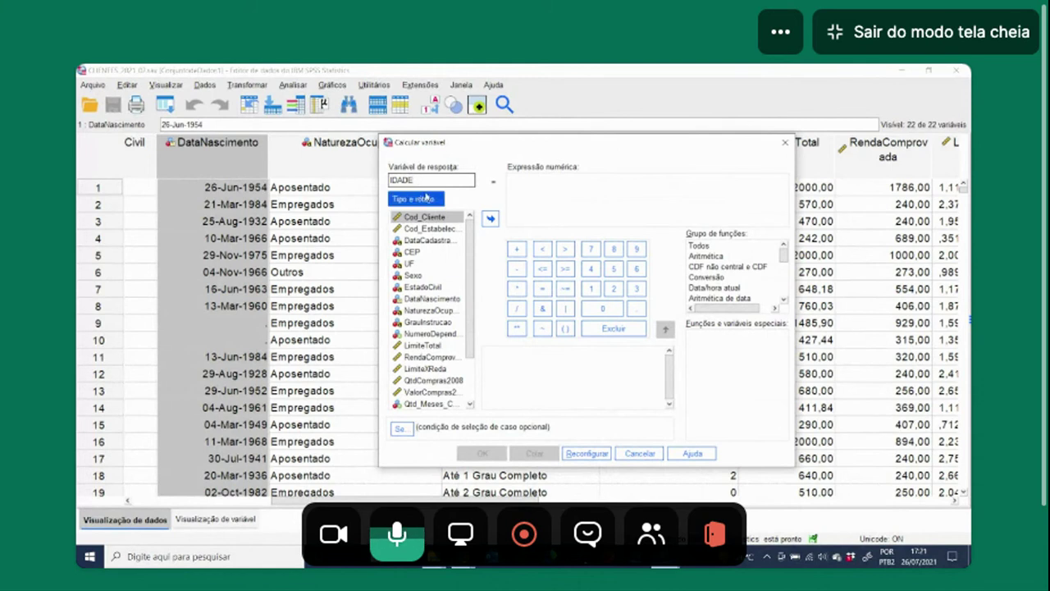
Step: Try the string type for IDADE with its width cleared, and set the type back to numeric
{"action": "left_click", "coordinate": [421, 198]}
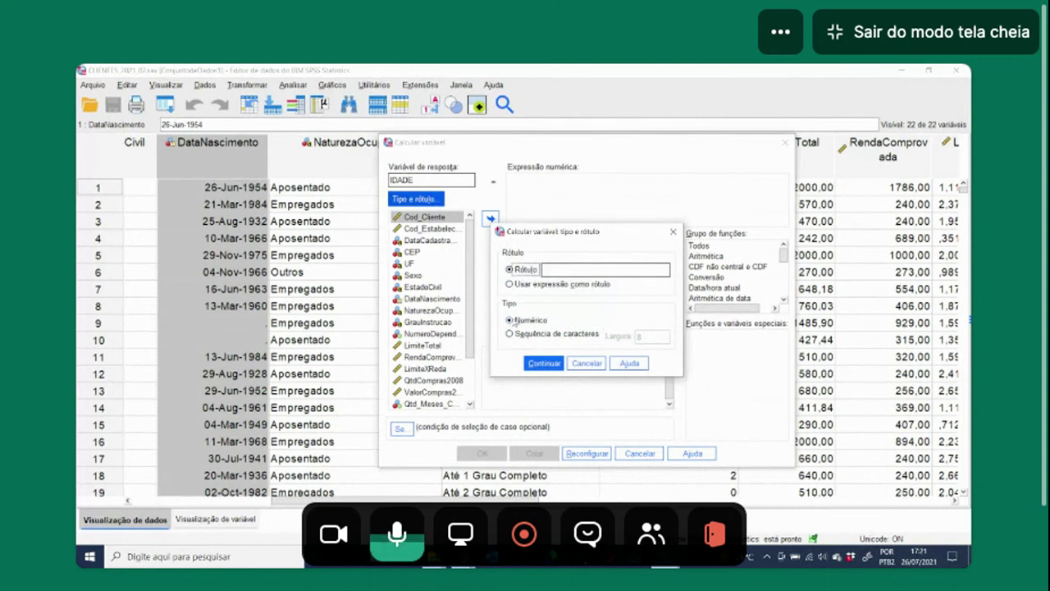
{"action": "left_click", "coordinate": [509, 335]}
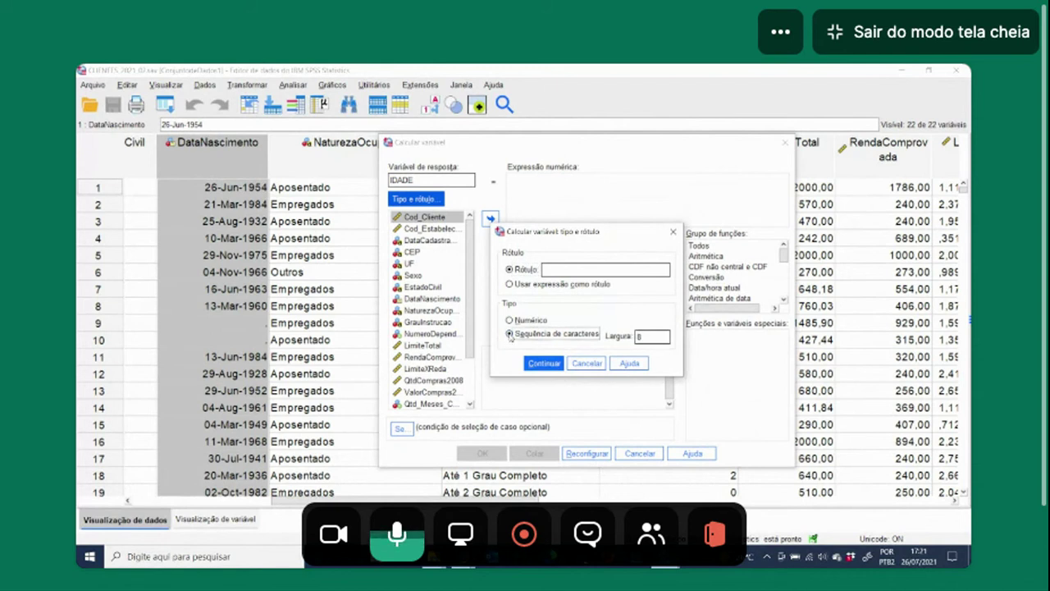
{"action": "double_click", "coordinate": [647, 337]}
{"action": "left_click", "coordinate": [663, 338]}
{"action": "key", "text": "BackSpace"}
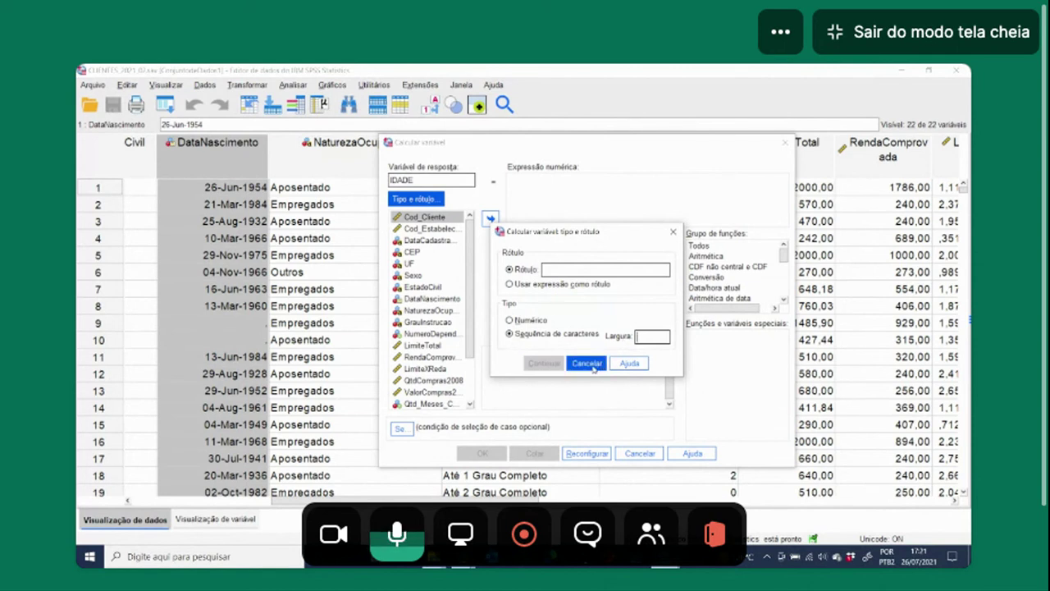
{"action": "left_click", "coordinate": [510, 320]}
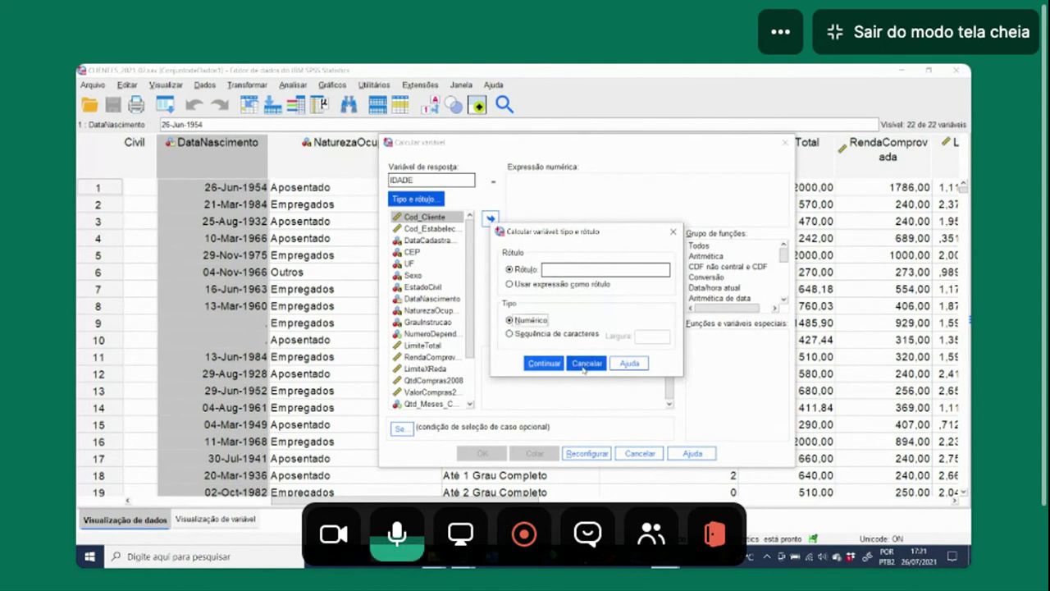
{"action": "left_click", "coordinate": [542, 364]}
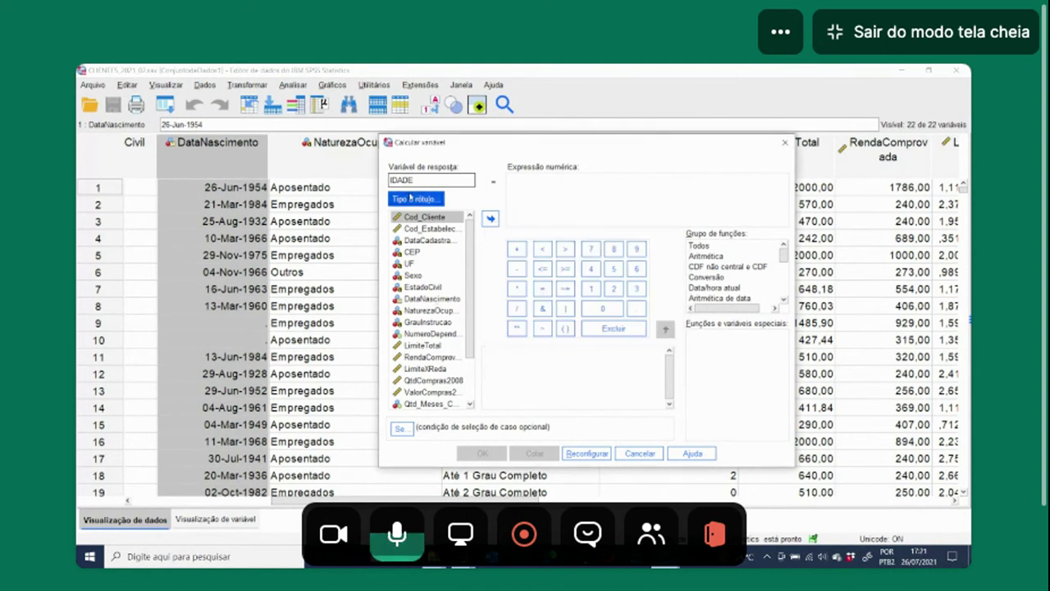
Step: Check the IDADE target name and its type and label settings, leaving them without changes
{"action": "left_click", "coordinate": [424, 178]}
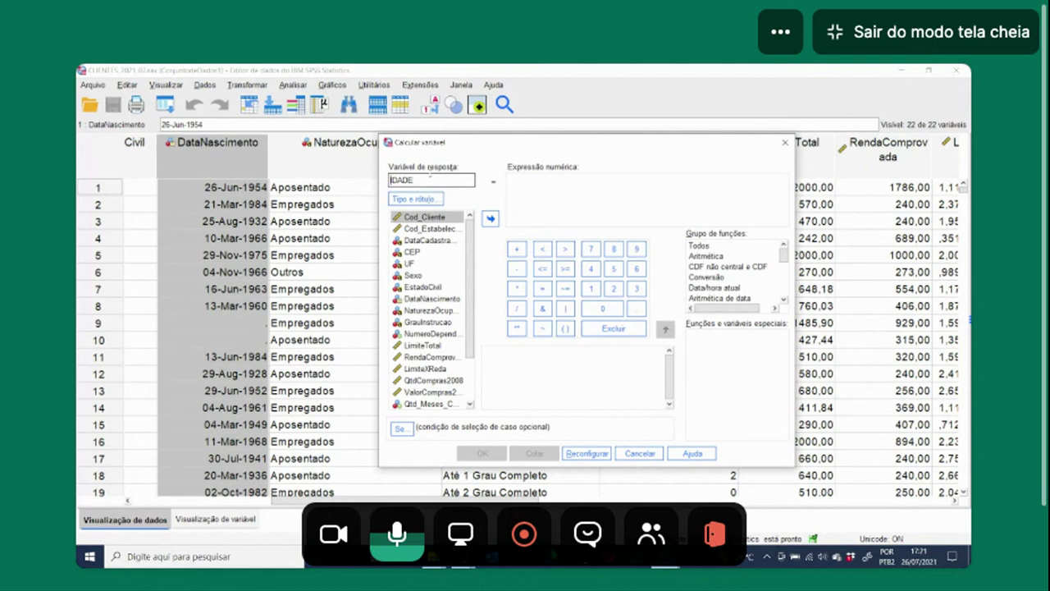
{"action": "left_click_drag", "start_coordinate": [390, 179], "coordinate": [426, 177]}
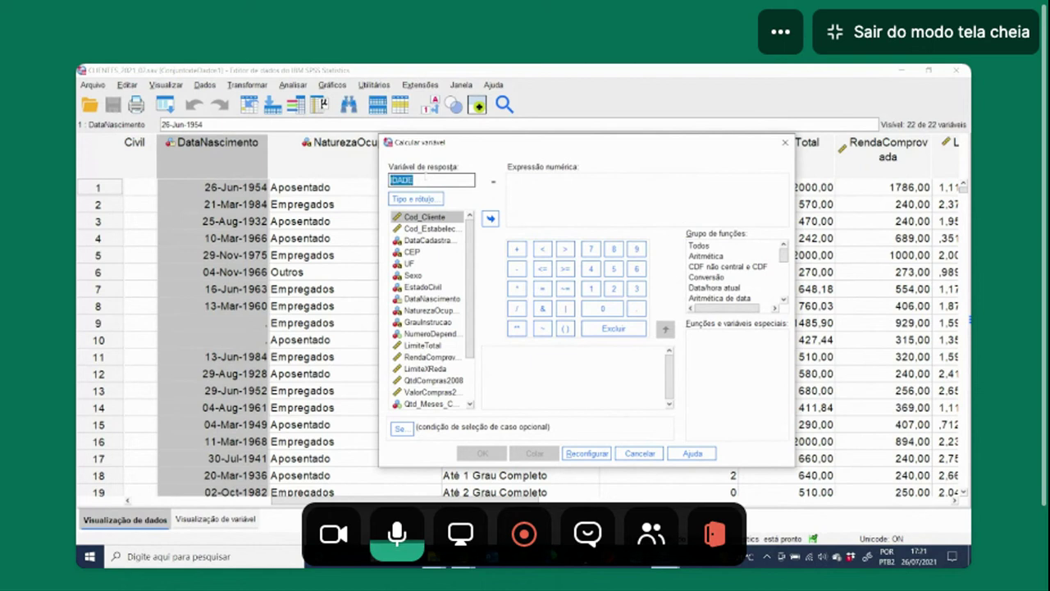
{"action": "left_click", "coordinate": [415, 201]}
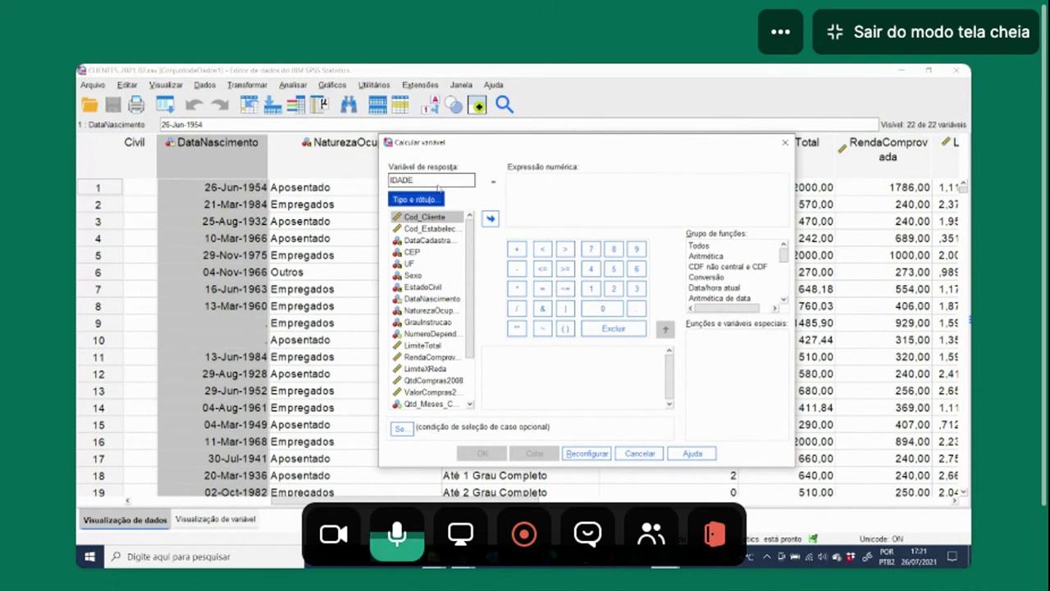
{"action": "left_click", "coordinate": [442, 200]}
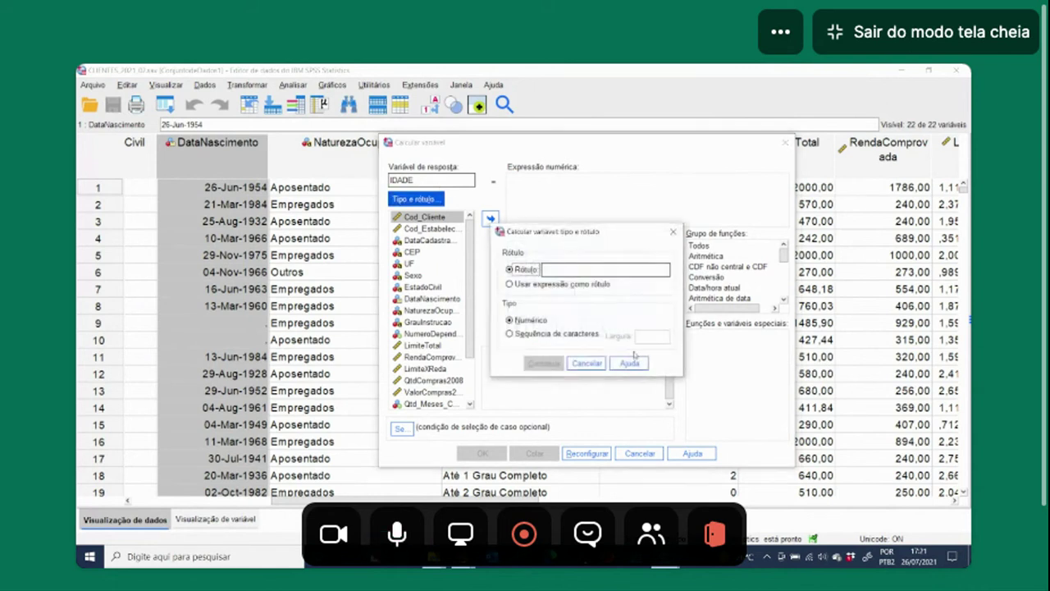
{"action": "left_click", "coordinate": [586, 363]}
Step: List all available functions for the numeric expression and read the descriptions of Abs and $Time
{"action": "left_click", "coordinate": [531, 190]}
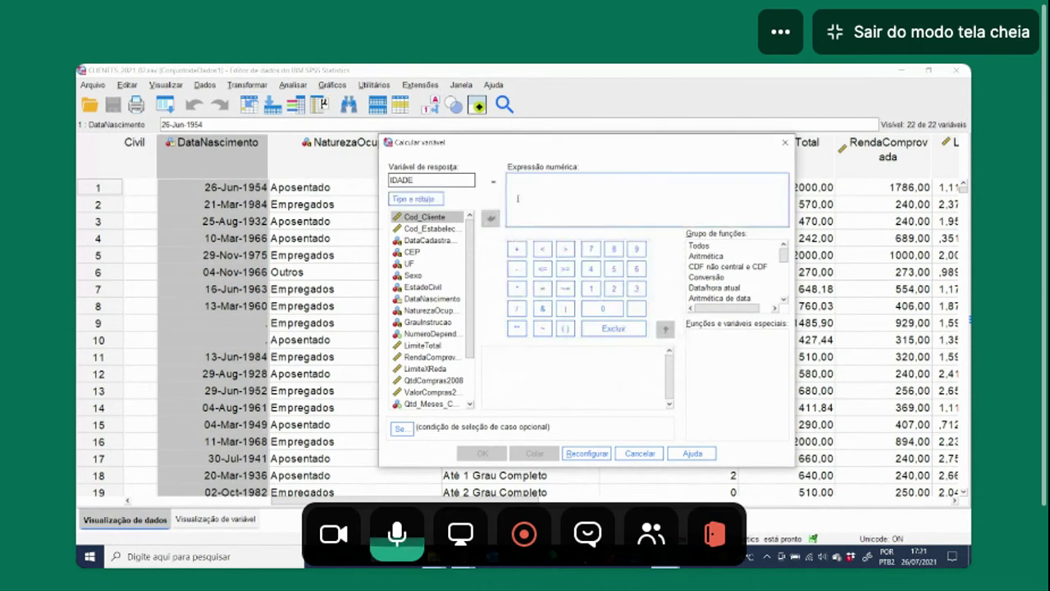
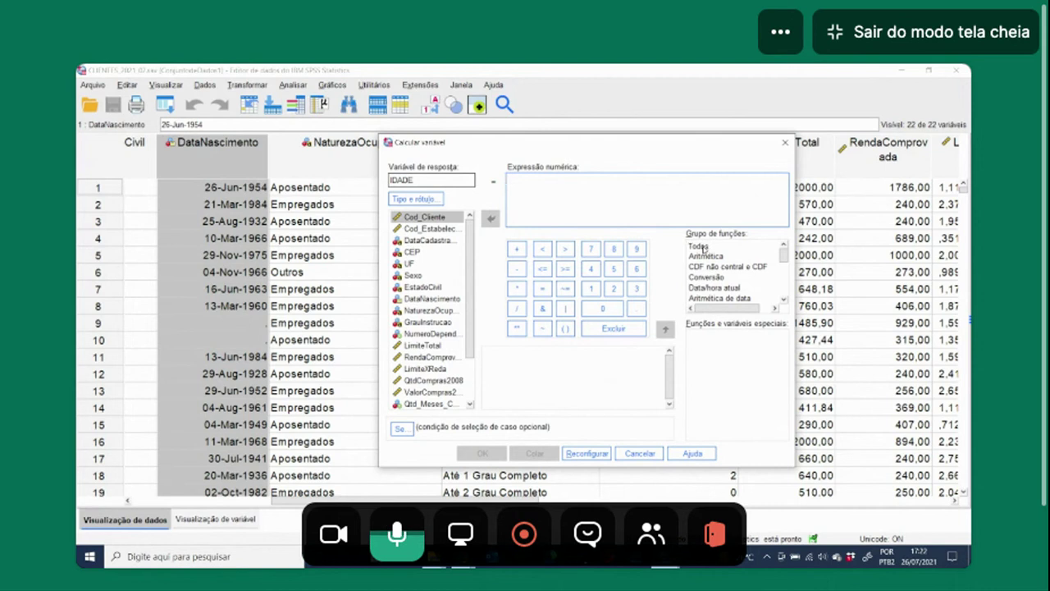
{"action": "left_click", "coordinate": [699, 246]}
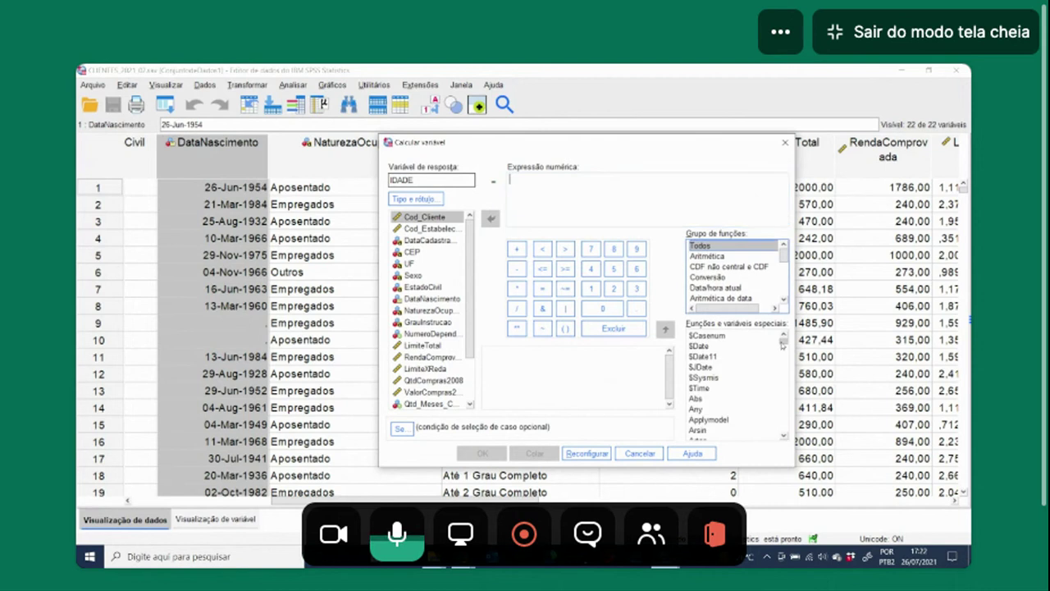
{"action": "mouse_move", "coordinate": [782, 343]}
{"action": "left_mouse_down"}
{"action": "mouse_move", "coordinate": [774, 414]}
{"action": "mouse_move", "coordinate": [769, 342]}
{"action": "left_mouse_up"}
{"action": "left_click_drag", "start_coordinate": [783, 345], "coordinate": [775, 307]}
{"action": "left_click", "coordinate": [698, 399]}
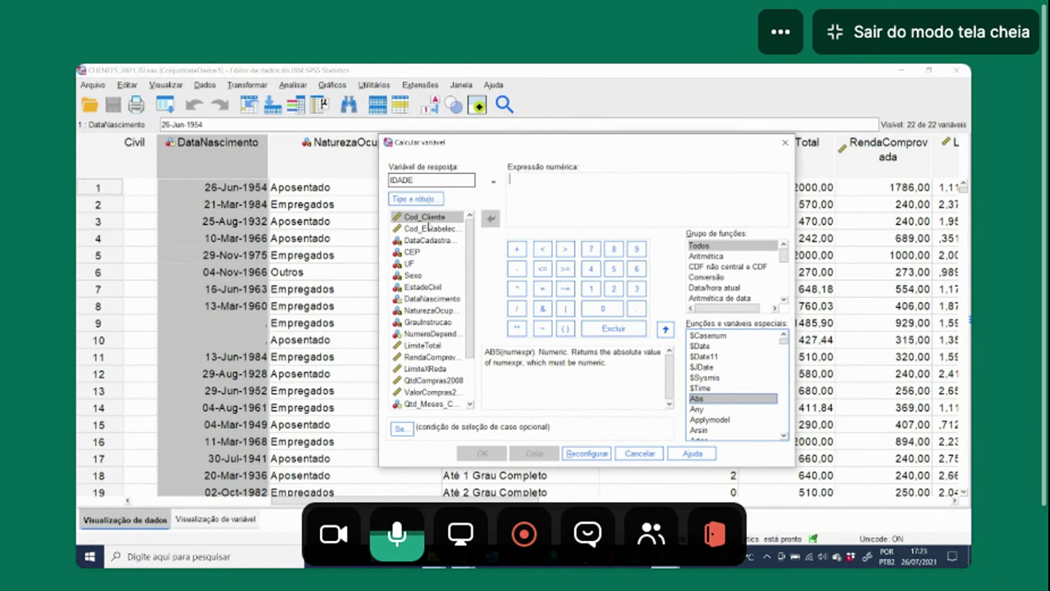
{"action": "left_click", "coordinate": [704, 388]}
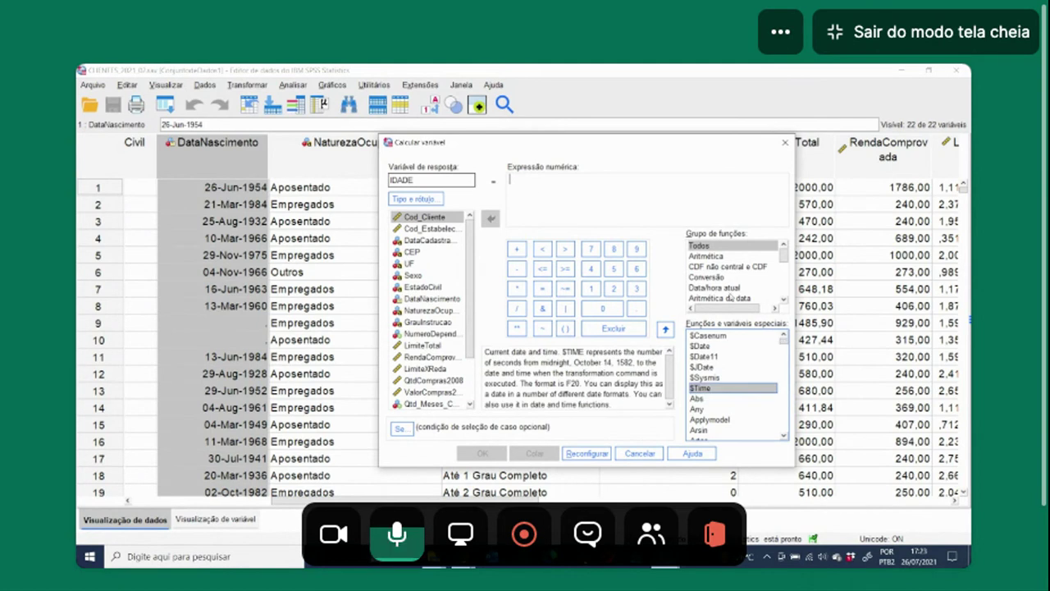
{"action": "left_click", "coordinate": [522, 183]}
{"action": "left_click", "coordinate": [417, 179]}
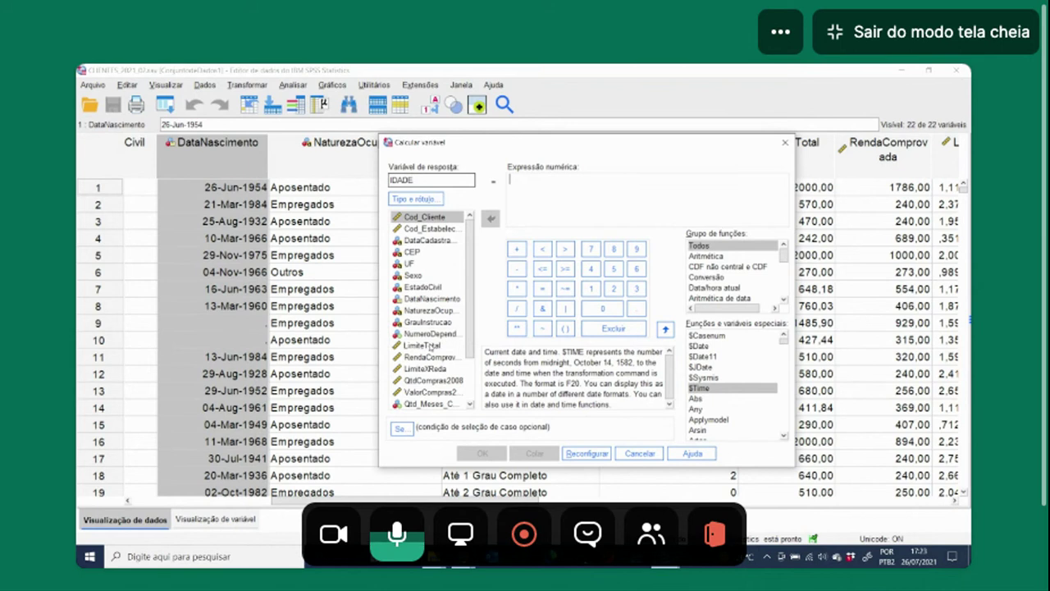
Step: Select DataNascimento as source variable, list the current date/time functions and compare the descriptions of $Date, $Date11 and $JDate
{"action": "left_click", "coordinate": [432, 300]}
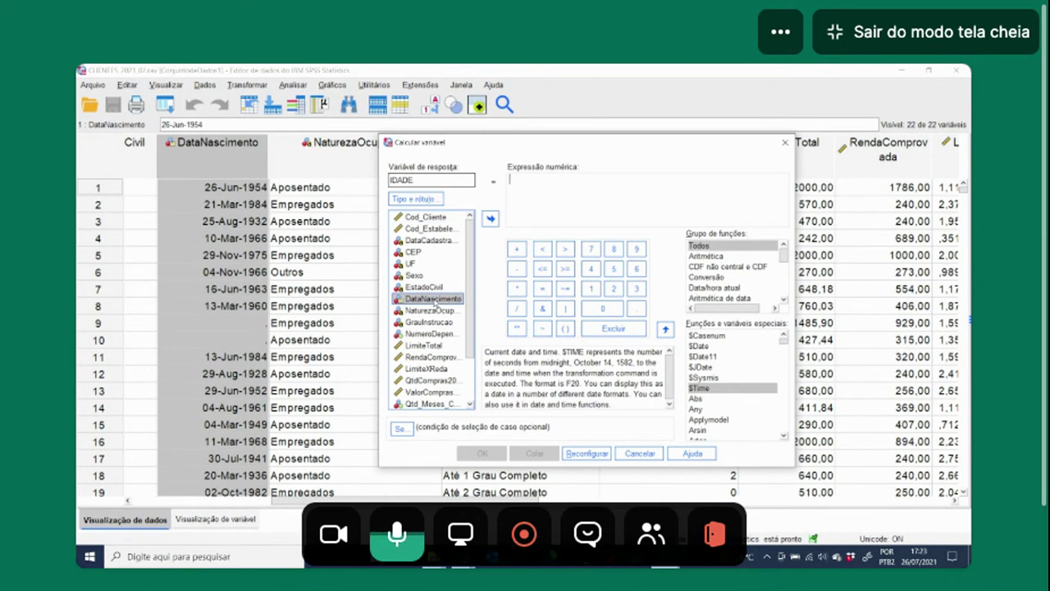
{"action": "left_click", "coordinate": [529, 198]}
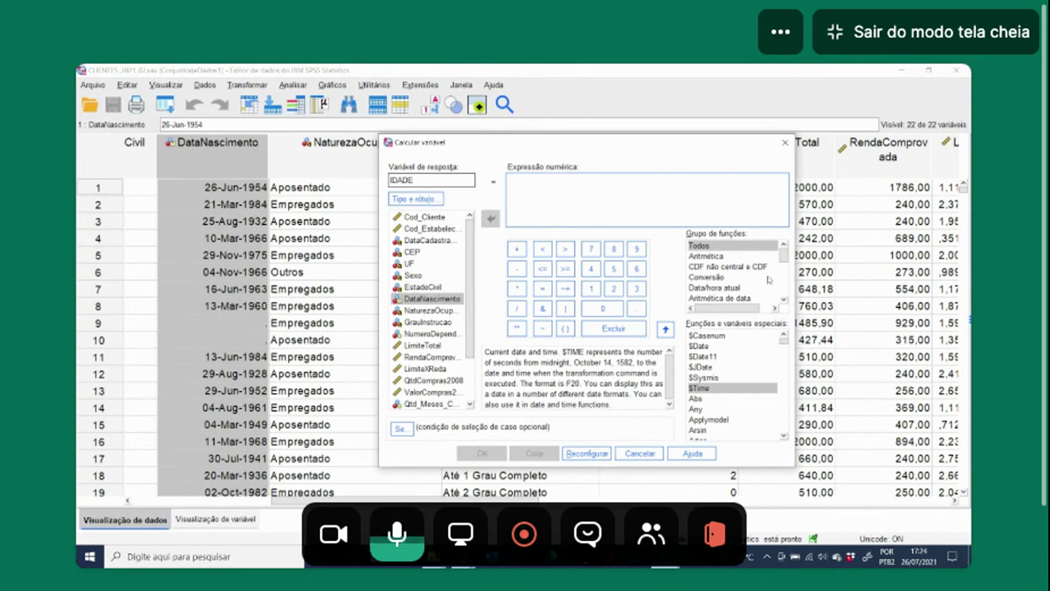
{"action": "left_click", "coordinate": [739, 289]}
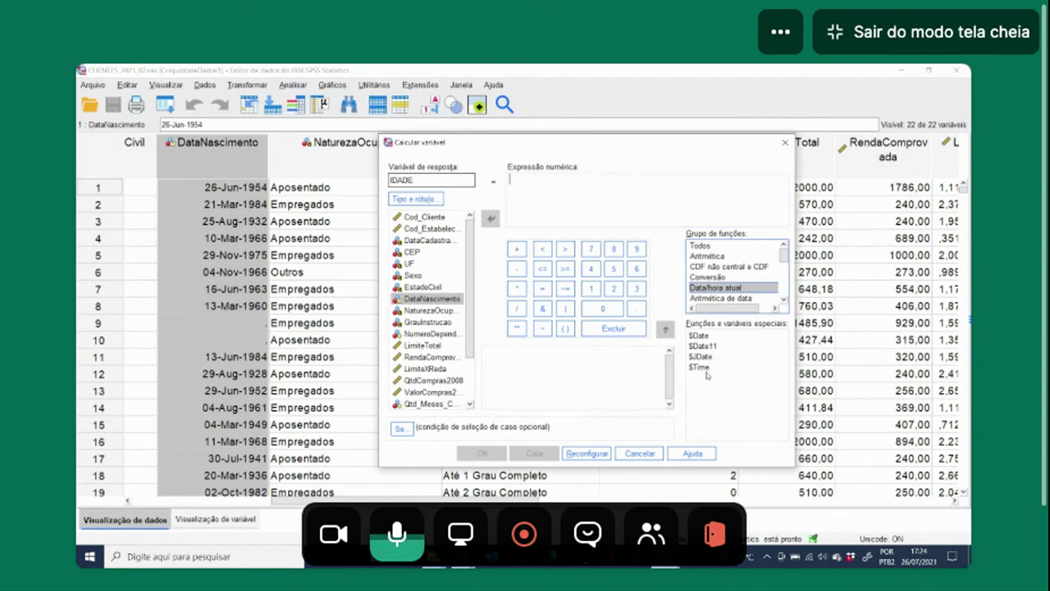
{"action": "left_click", "coordinate": [702, 336]}
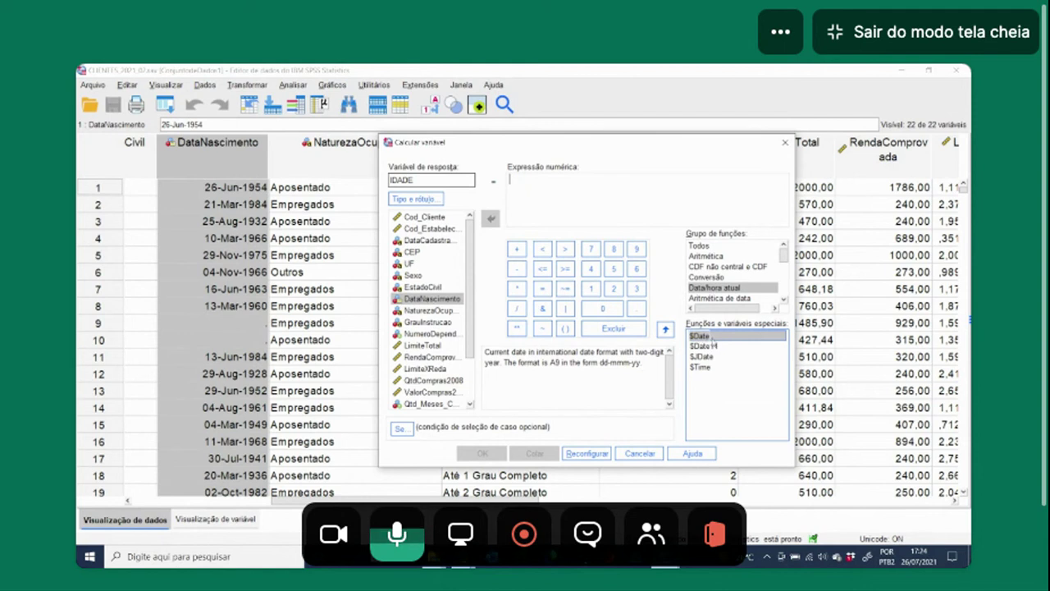
{"action": "left_click", "coordinate": [706, 347]}
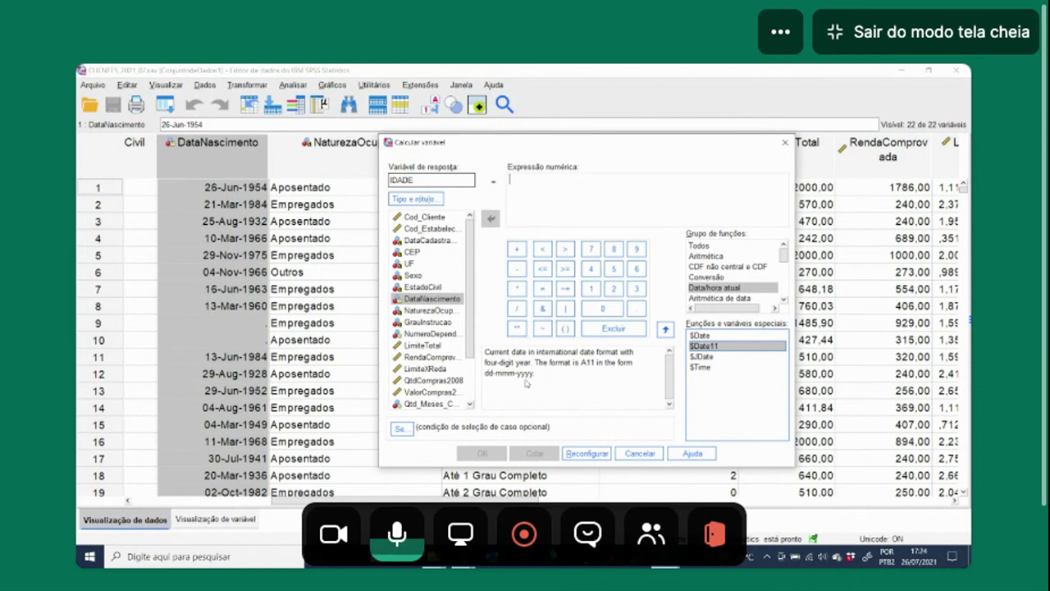
{"action": "left_click", "coordinate": [701, 336]}
{"action": "left_click", "coordinate": [703, 346]}
{"action": "left_click", "coordinate": [703, 338]}
{"action": "left_click", "coordinate": [704, 347]}
{"action": "left_click", "coordinate": [703, 355]}
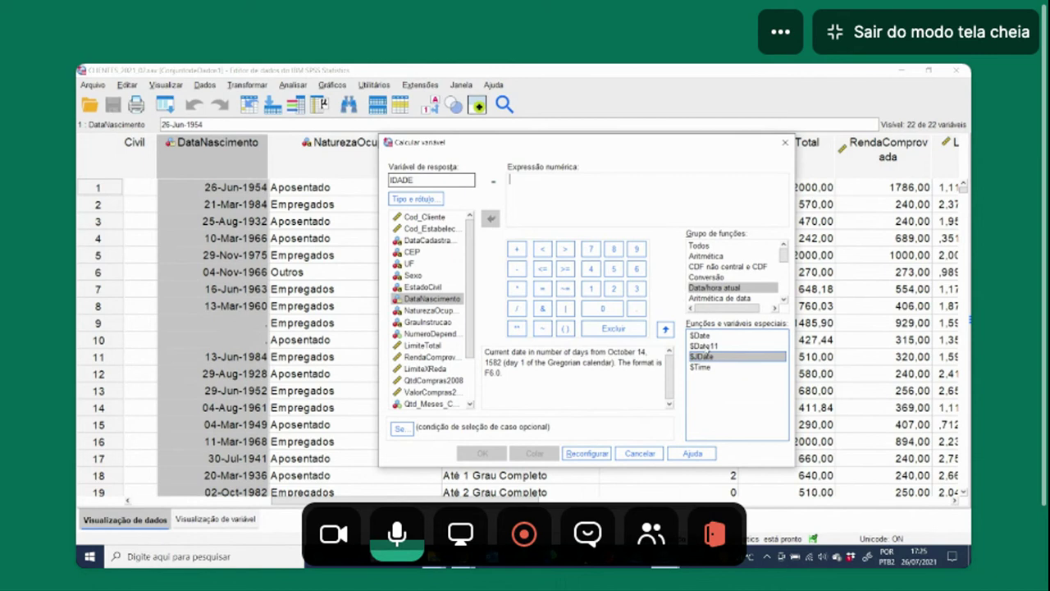
{"action": "left_click", "coordinate": [704, 346]}
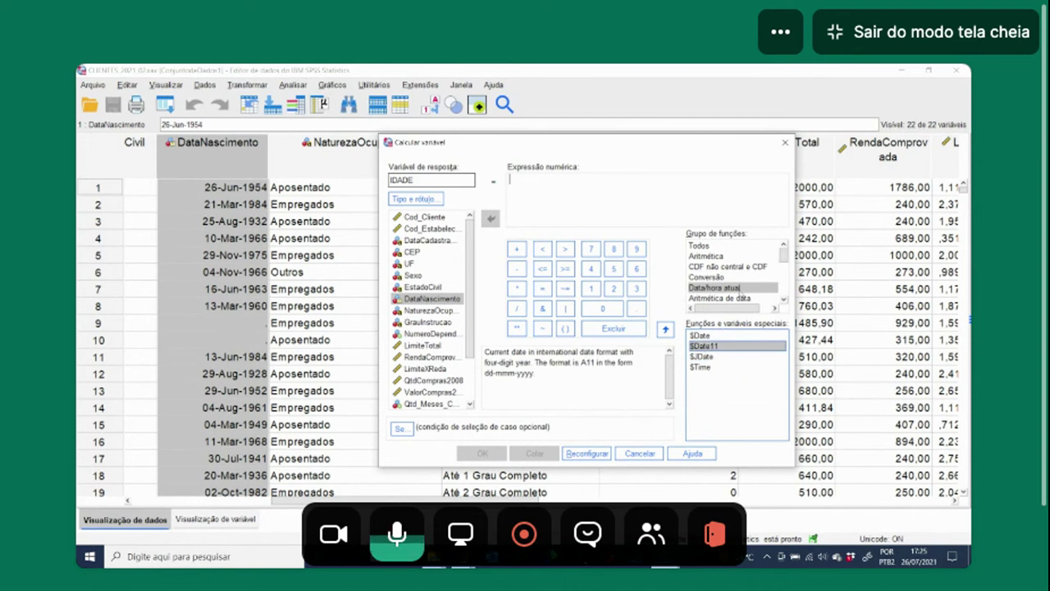
Step: List the date arithmetic functions and read the Datediff description, including its arguments and the allowed unit values
{"action": "left_click", "coordinate": [735, 300]}
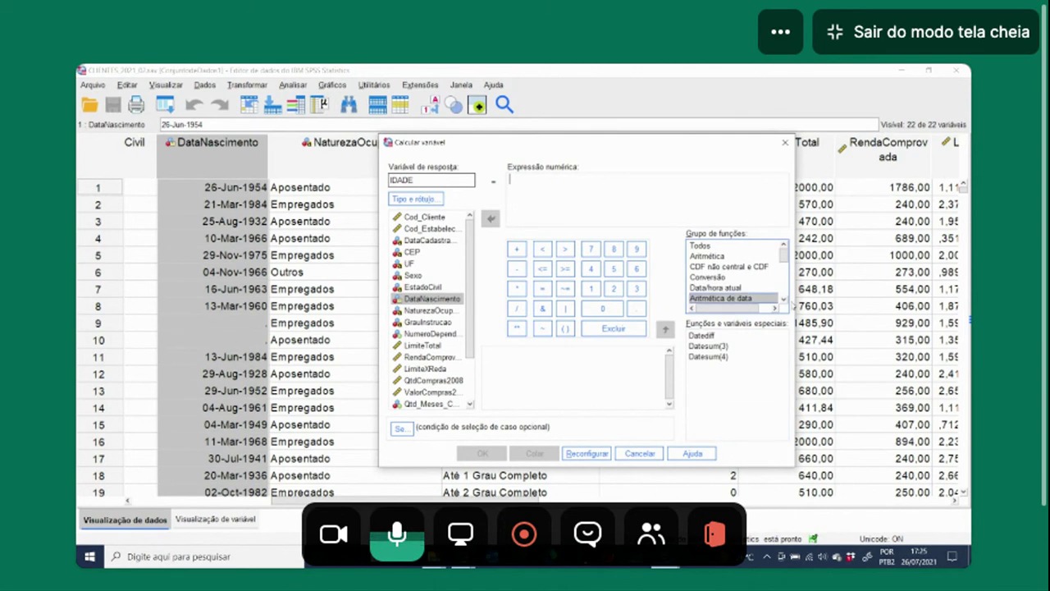
{"action": "left_click", "coordinate": [785, 300]}
{"action": "left_click", "coordinate": [784, 300]}
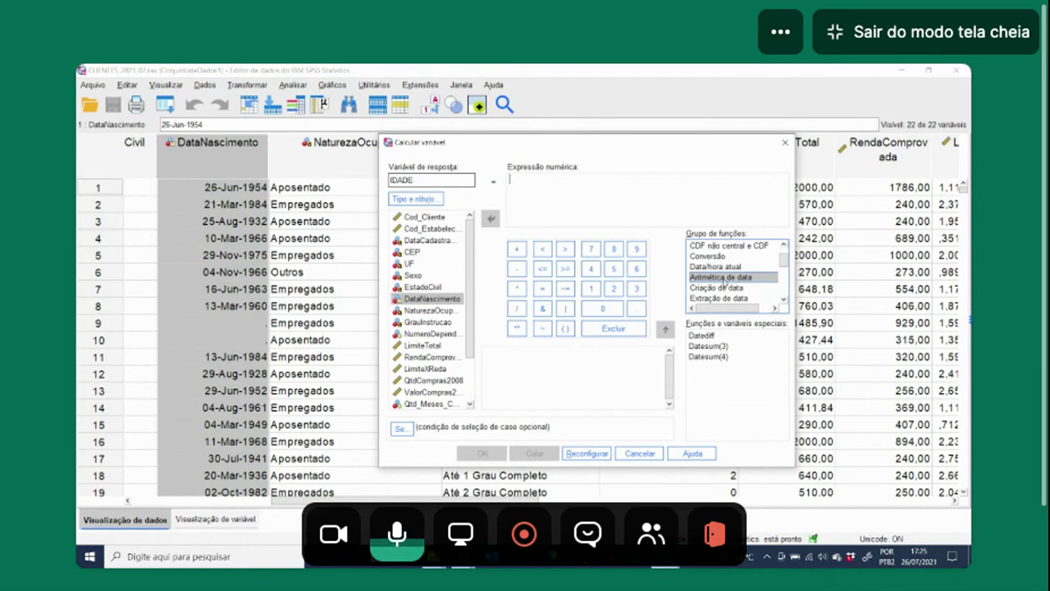
{"action": "left_click", "coordinate": [703, 338]}
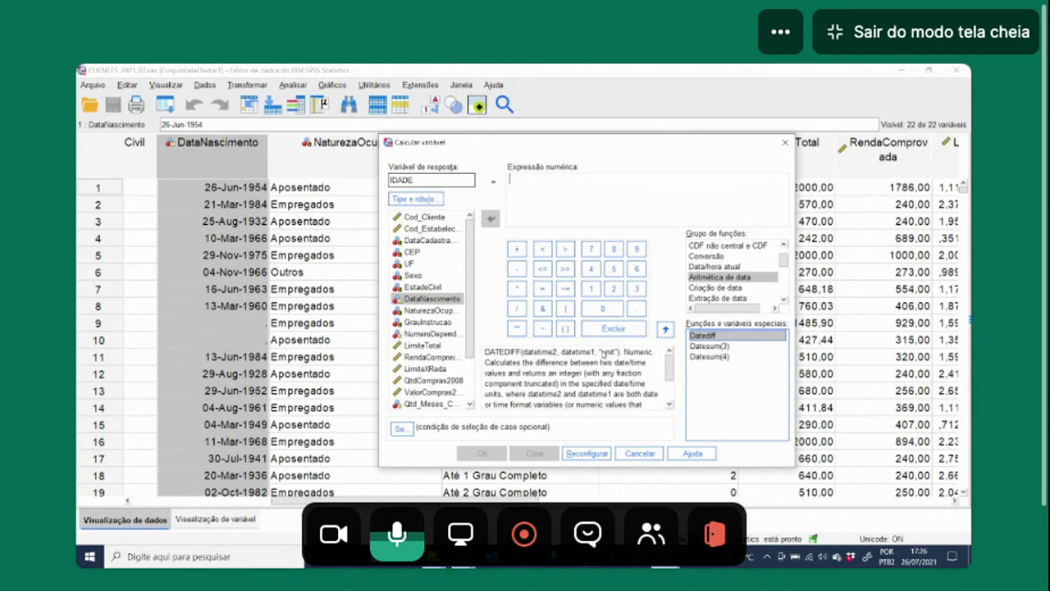
{"action": "left_click_drag", "start_coordinate": [602, 351], "coordinate": [617, 353]}
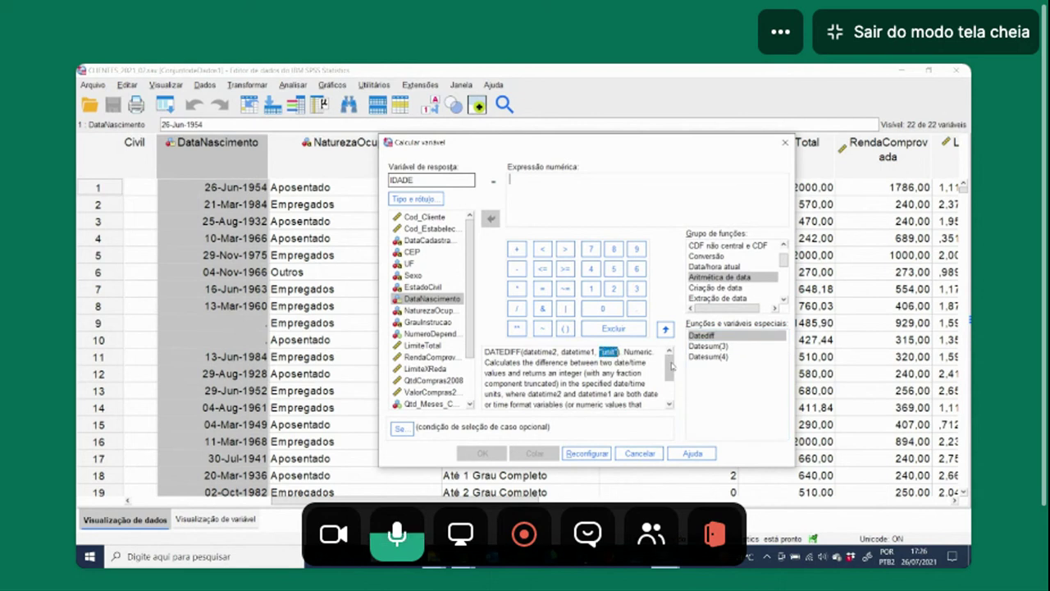
{"action": "scroll", "coordinate": [671, 367], "scroll_direction": "down", "scroll_amount": 2}
{"action": "scroll", "coordinate": [672, 365], "scroll_direction": "up", "scroll_amount": 2}
{"action": "left_click_drag", "start_coordinate": [671, 366], "coordinate": [672, 403]}
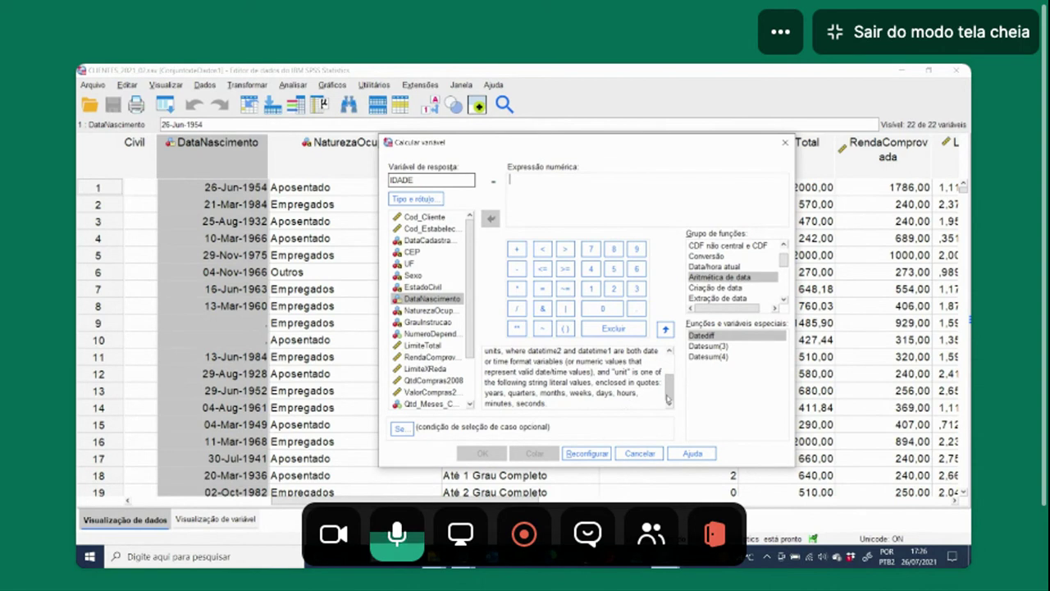
{"action": "left_click_drag", "start_coordinate": [672, 399], "coordinate": [672, 396]}
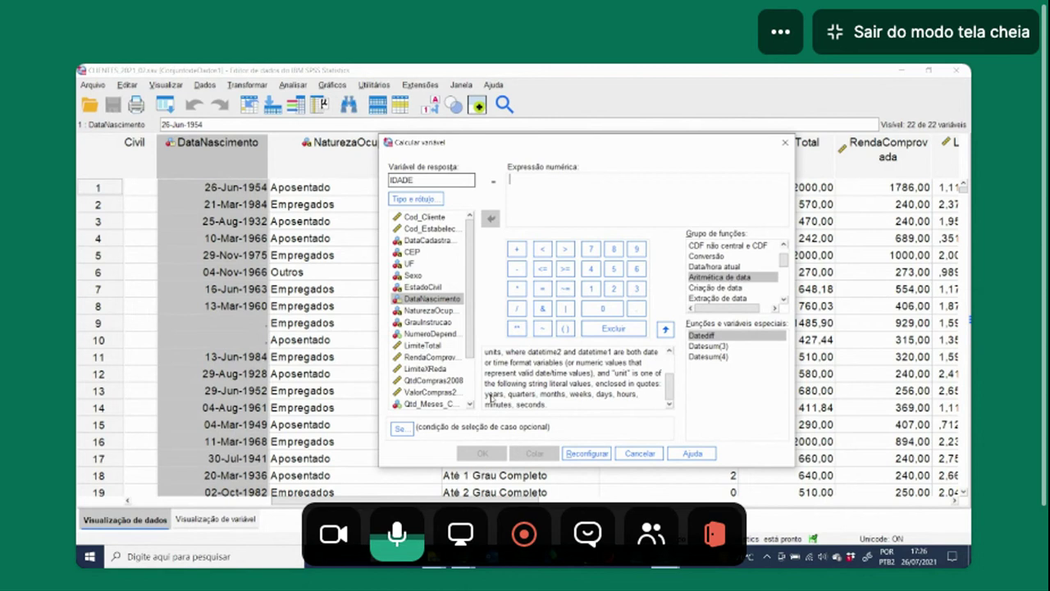
{"action": "left_click", "coordinate": [720, 338]}
{"action": "left_click_drag", "start_coordinate": [672, 393], "coordinate": [675, 342]}
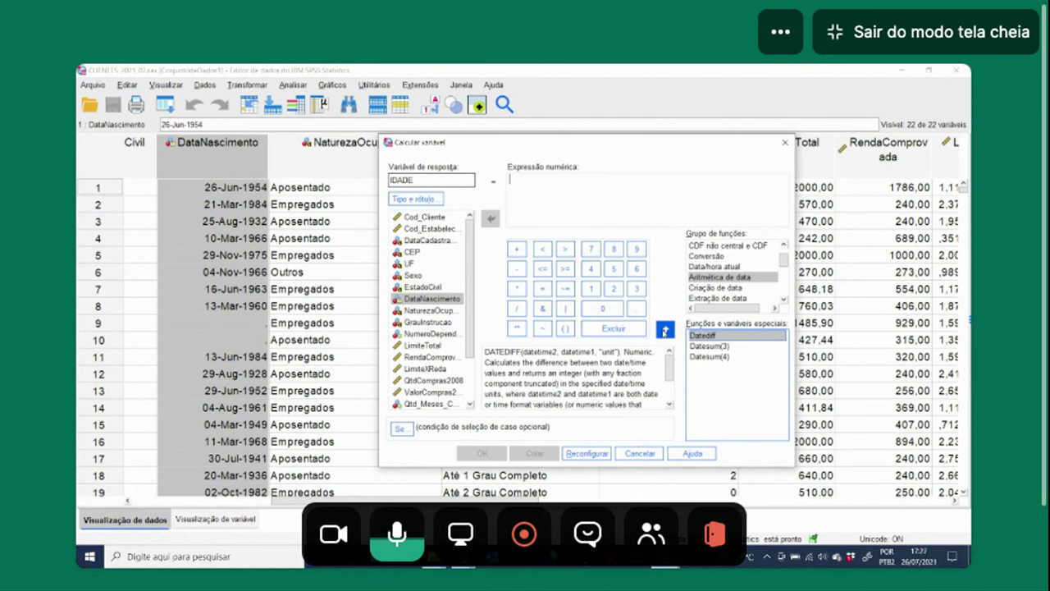
Step: Insert the DATEDIFF function into the numeric expression for IDADE
{"action": "double_click", "coordinate": [703, 336]}
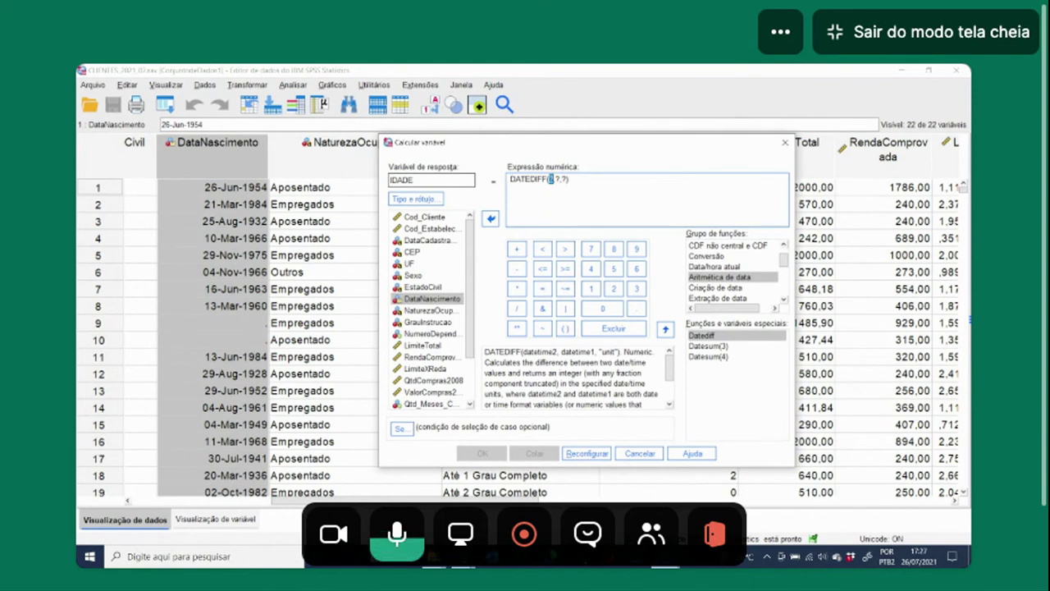
{"action": "left_click", "coordinate": [554, 179]}
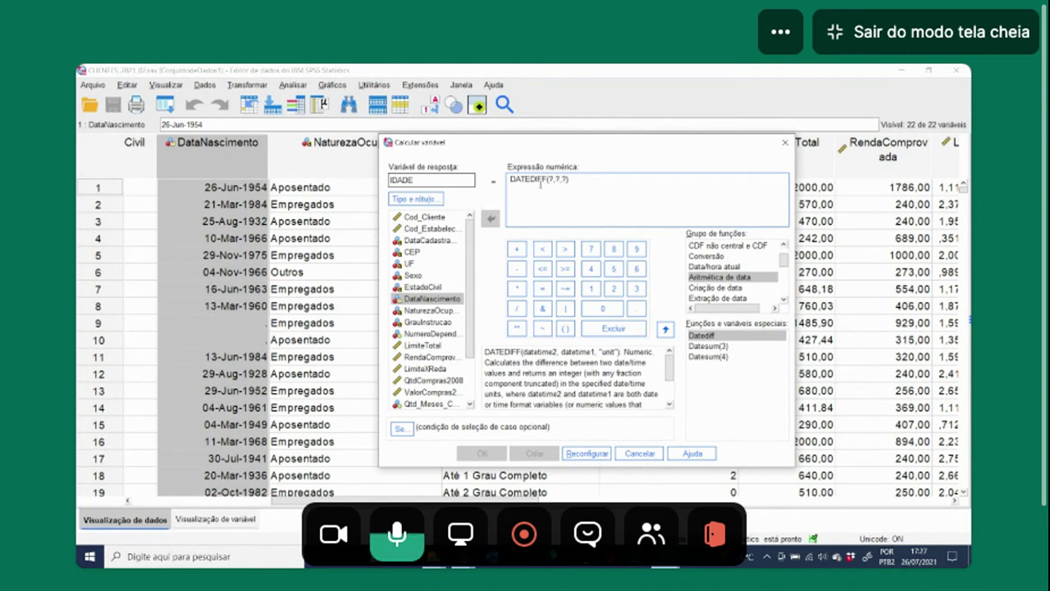
Step: Try $Date11 as the first DATEDIFF argument, and restore the ? placeholder in its place
{"action": "double_click", "coordinate": [553, 179]}
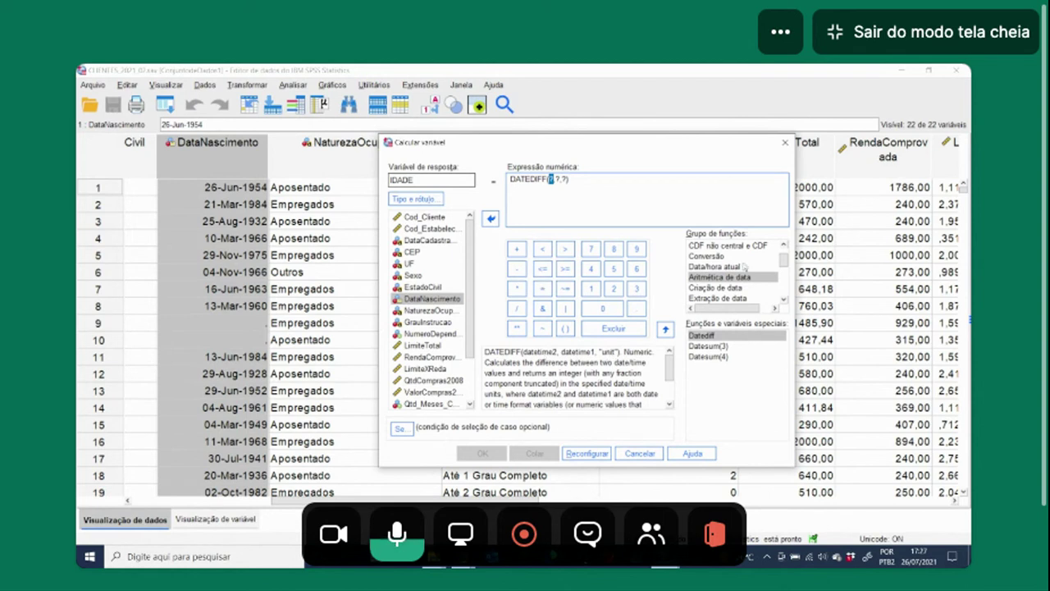
{"action": "left_click", "coordinate": [729, 268]}
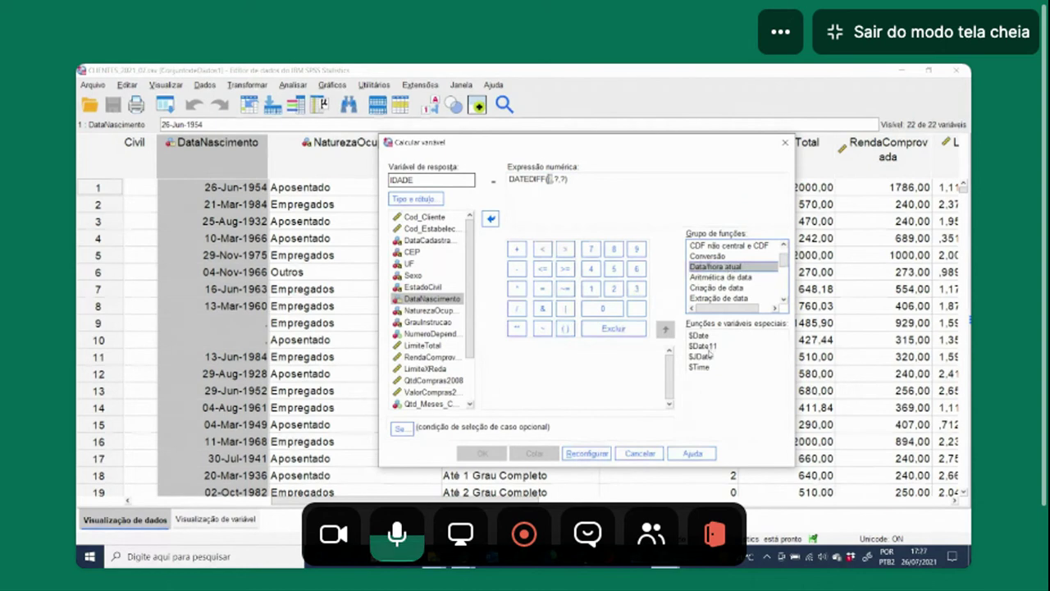
{"action": "left_click", "coordinate": [706, 345]}
{"action": "left_click", "coordinate": [665, 328]}
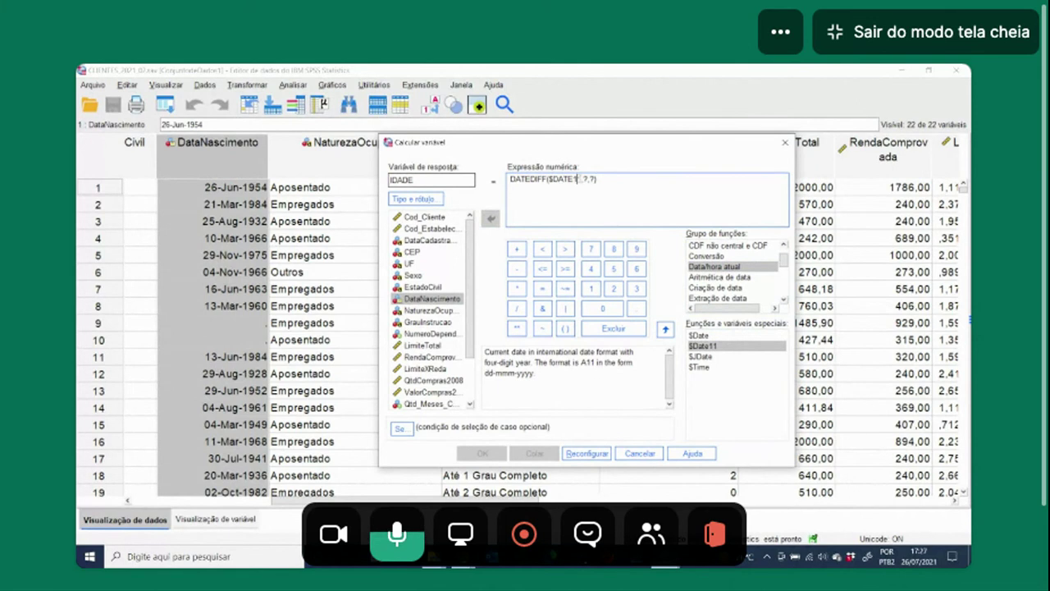
{"action": "left_click_drag", "start_coordinate": [579, 179], "coordinate": [550, 179]}
{"action": "key", "text": "Delete"}
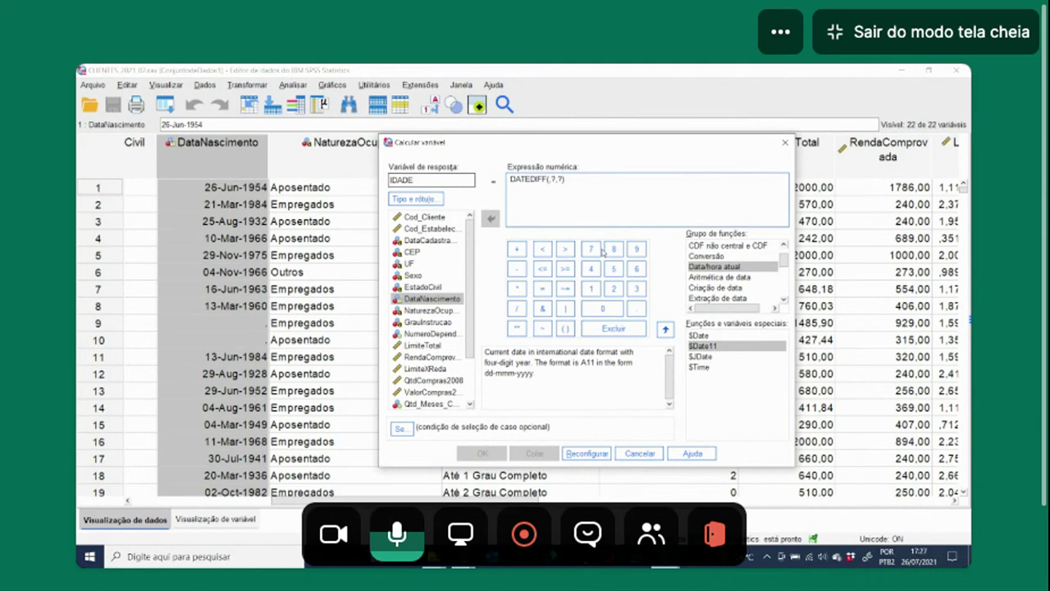
{"action": "type", "text": "?"}
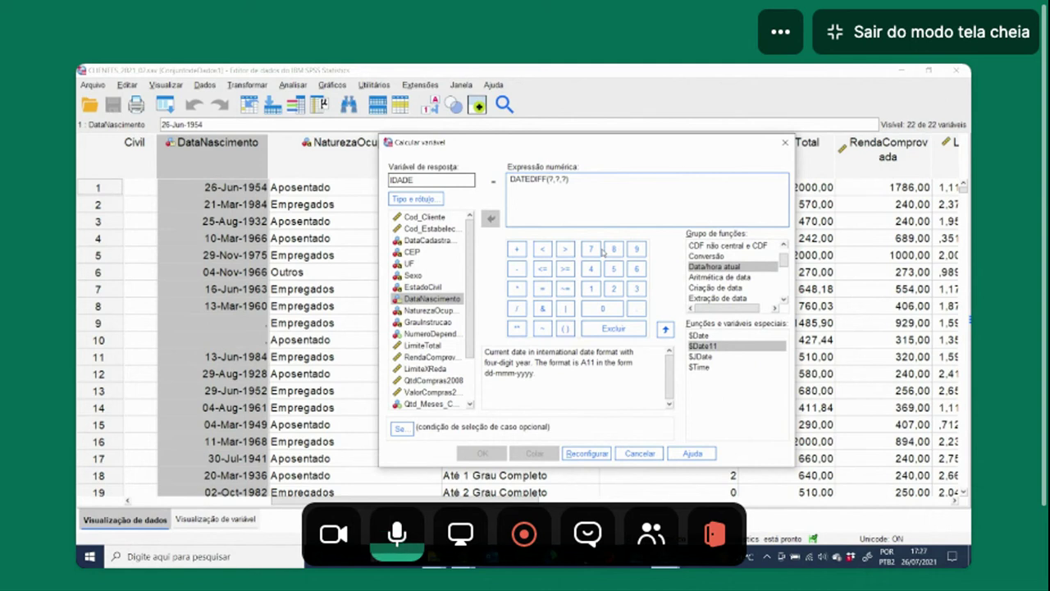
{"action": "left_click", "coordinate": [610, 177]}
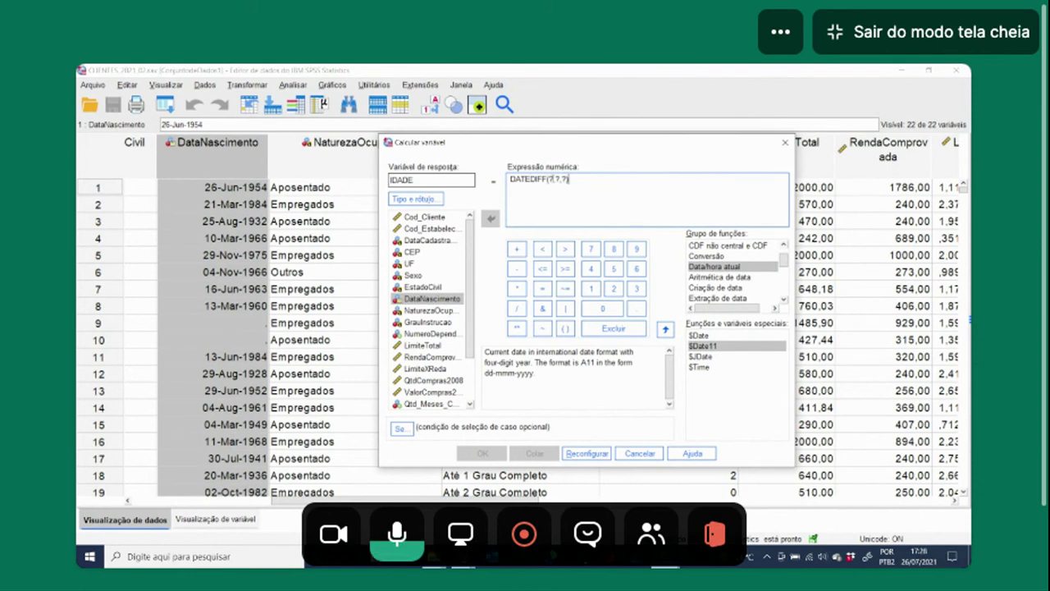
Step: Fill the first DATEDIFF argument with $Date11 and the second with the DataNascimento variable
{"action": "double_click", "coordinate": [553, 179]}
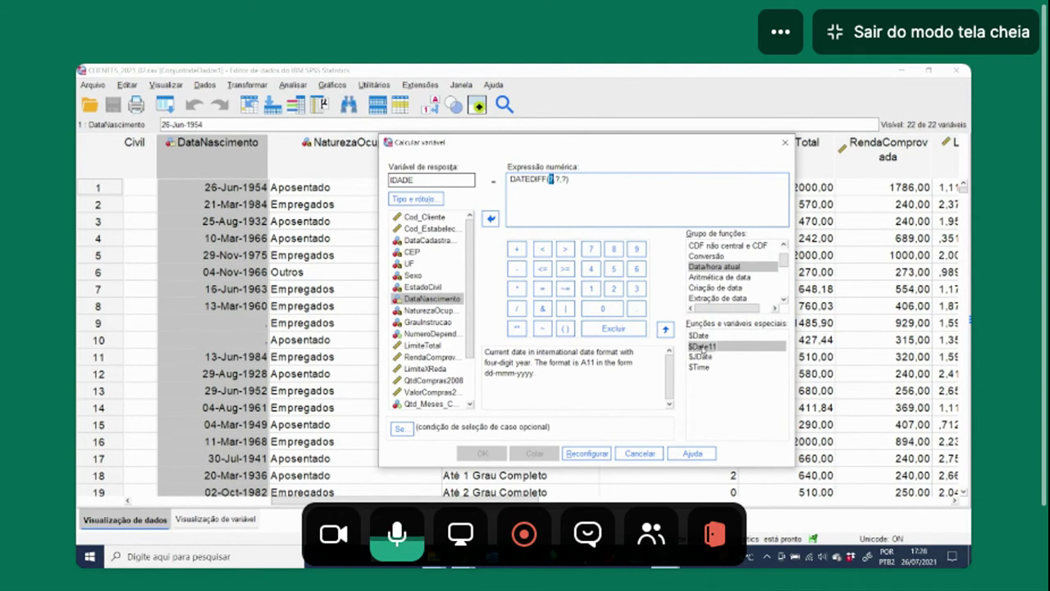
{"action": "double_click", "coordinate": [699, 351]}
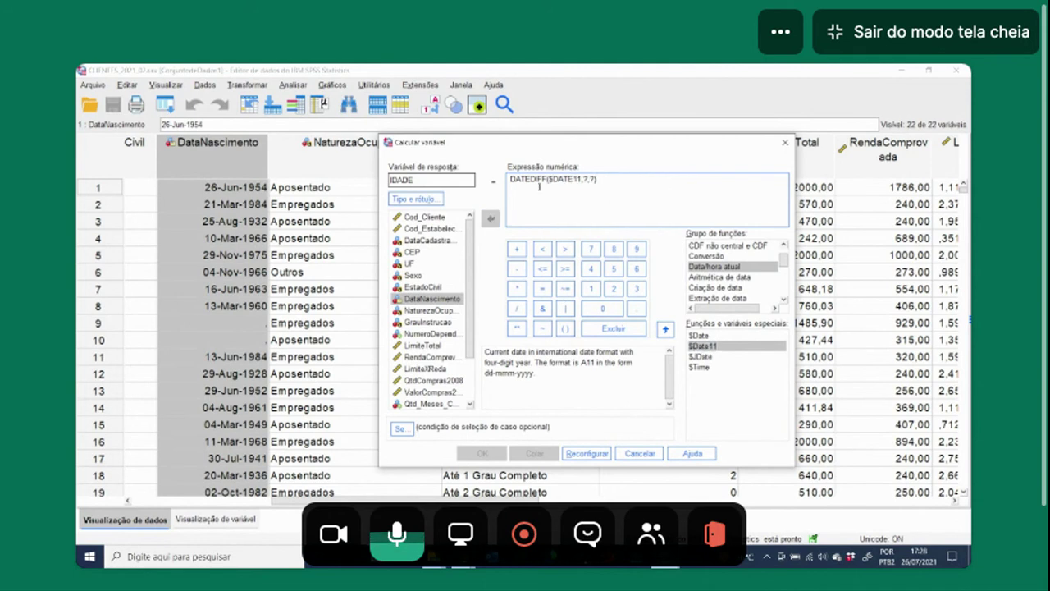
{"action": "double_click", "coordinate": [585, 179]}
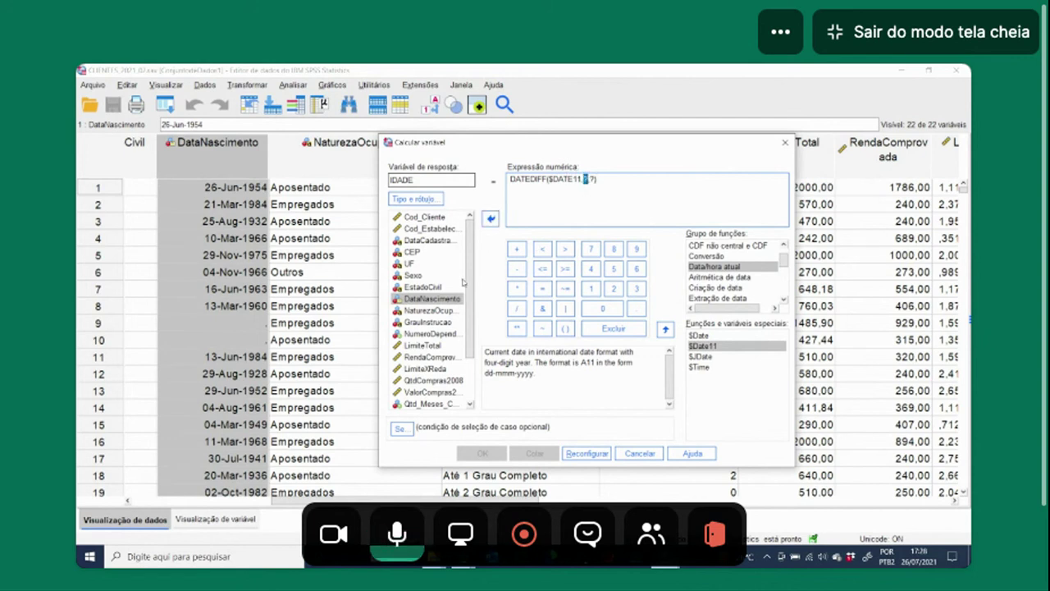
{"action": "left_click", "coordinate": [417, 300]}
{"action": "left_click", "coordinate": [417, 299]}
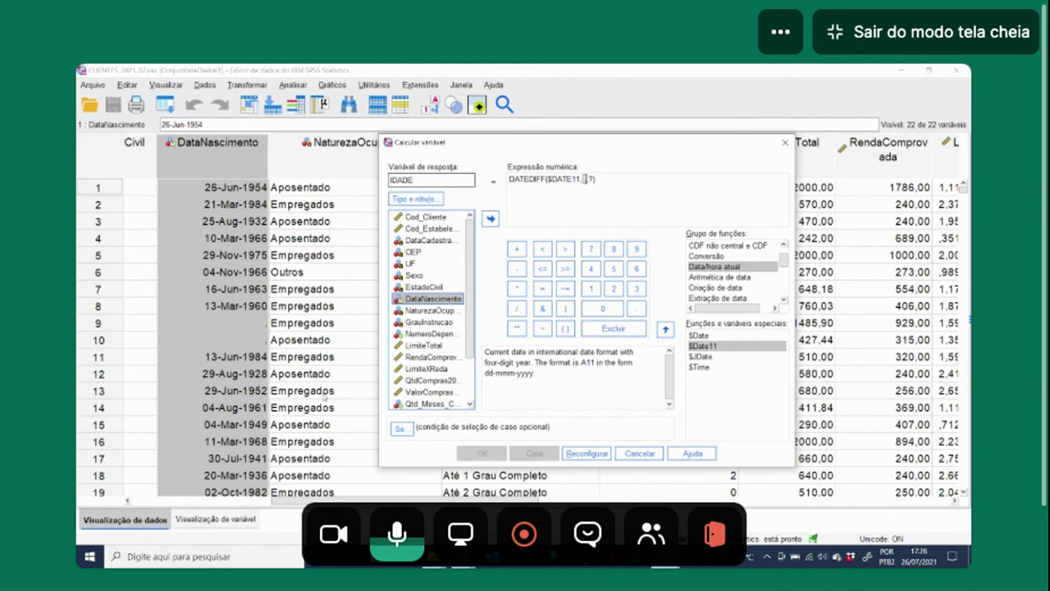
{"action": "double_click", "coordinate": [412, 301]}
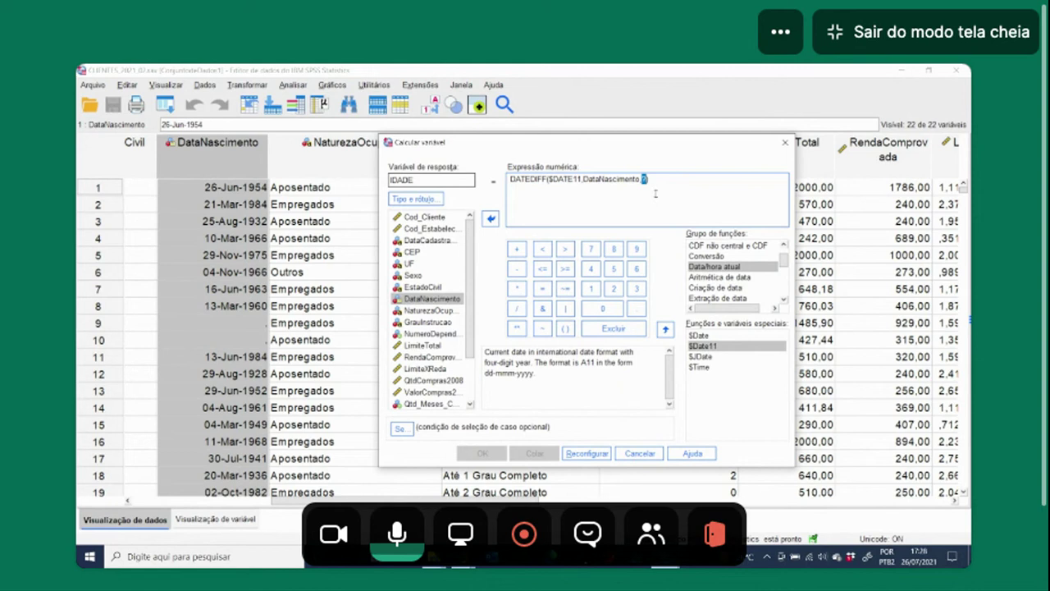
Step: Look up the allowed Datediff units and enter "years" in quotes as the third DATEDIFF argument
{"action": "left_click", "coordinate": [737, 277]}
{"action": "left_click", "coordinate": [704, 337]}
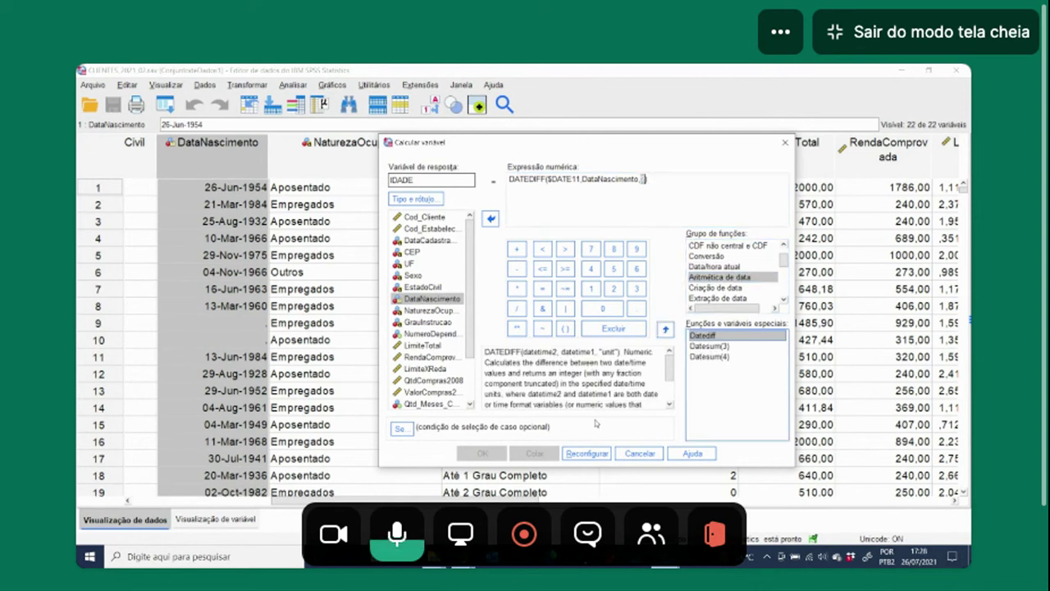
{"action": "left_click_drag", "start_coordinate": [599, 353], "coordinate": [622, 354]}
{"action": "scroll", "coordinate": [668, 371], "scroll_direction": "down", "scroll_amount": 2}
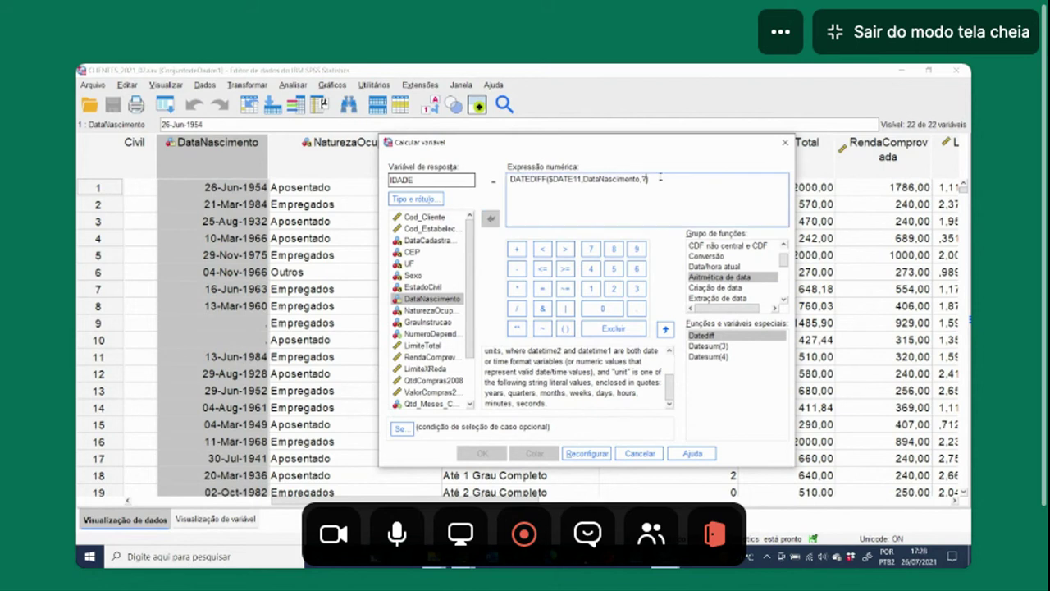
{"action": "key", "text": "Delete"}
{"action": "type", "text": "\""}
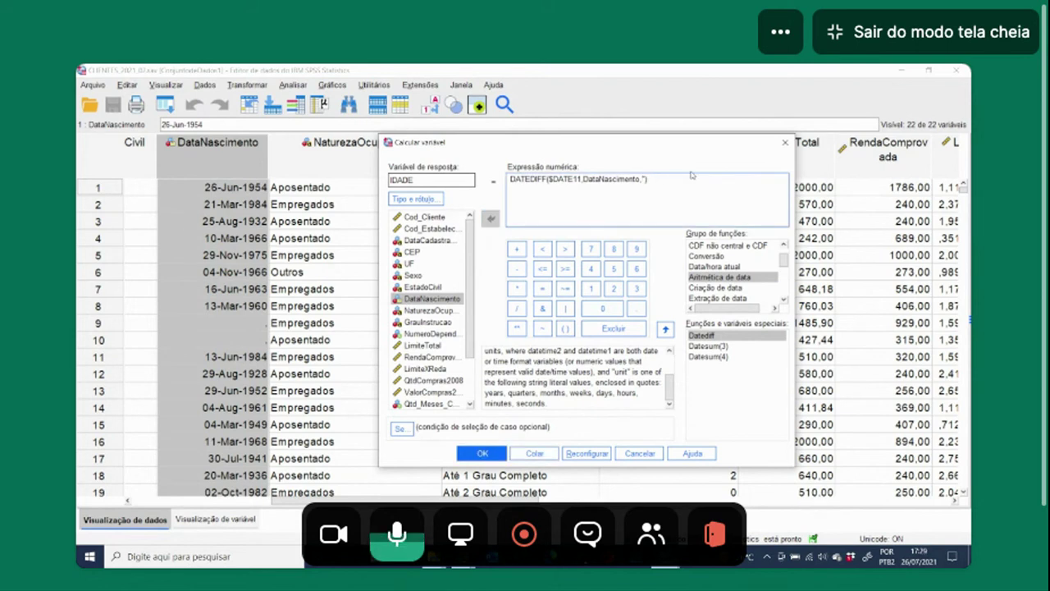
{"action": "type", "text": "years\""}
Step: Try limiting the IDADE computation to cases that satisfy the condition UF = 'MG'
{"action": "left_click", "coordinate": [401, 428]}
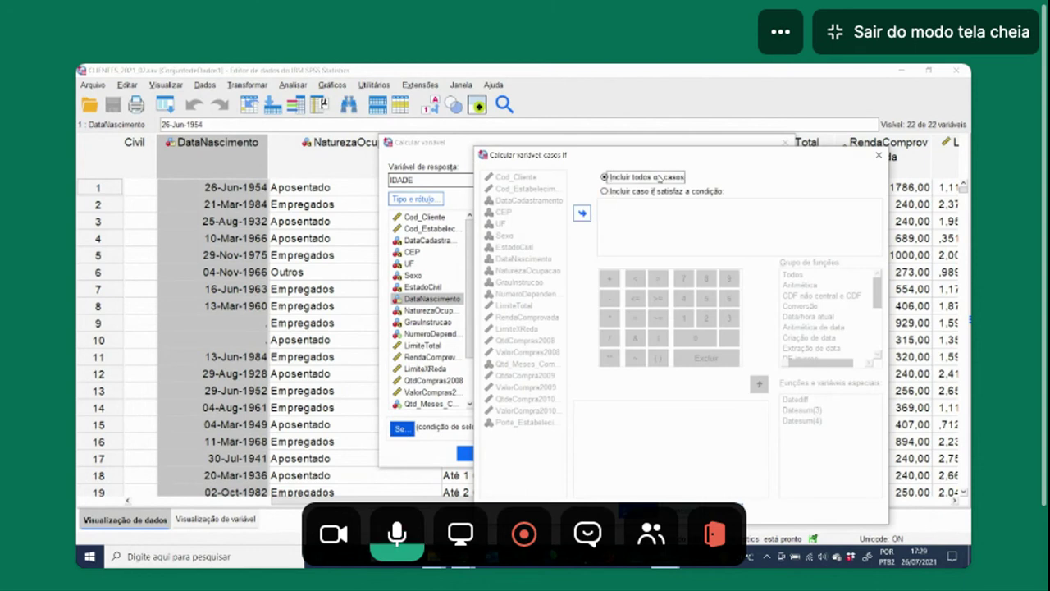
{"action": "left_click", "coordinate": [605, 193]}
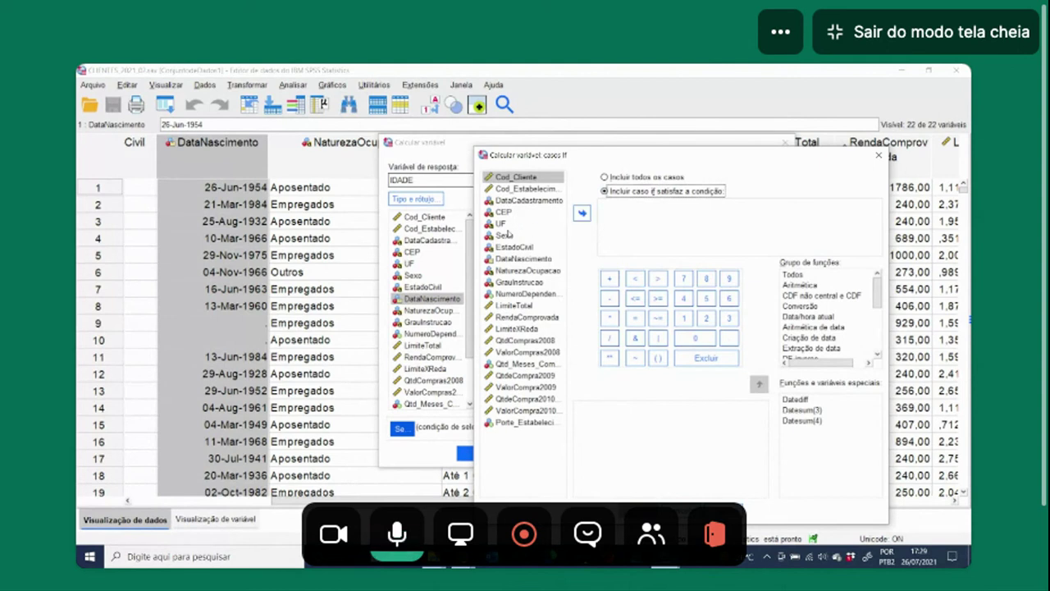
{"action": "left_click", "coordinate": [501, 223]}
{"action": "left_click", "coordinate": [582, 213]}
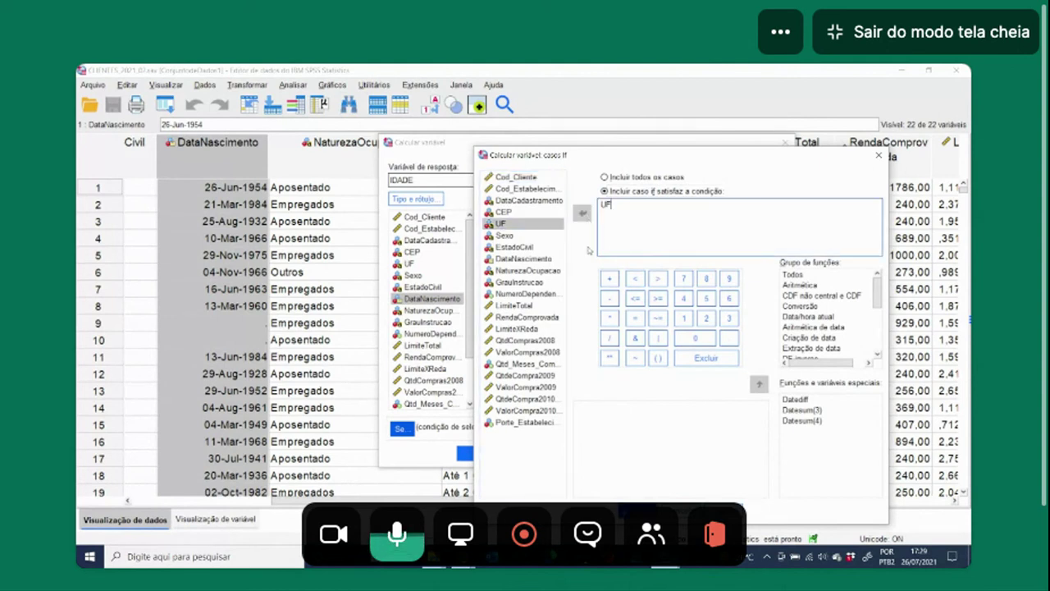
{"action": "left_click", "coordinate": [500, 224]}
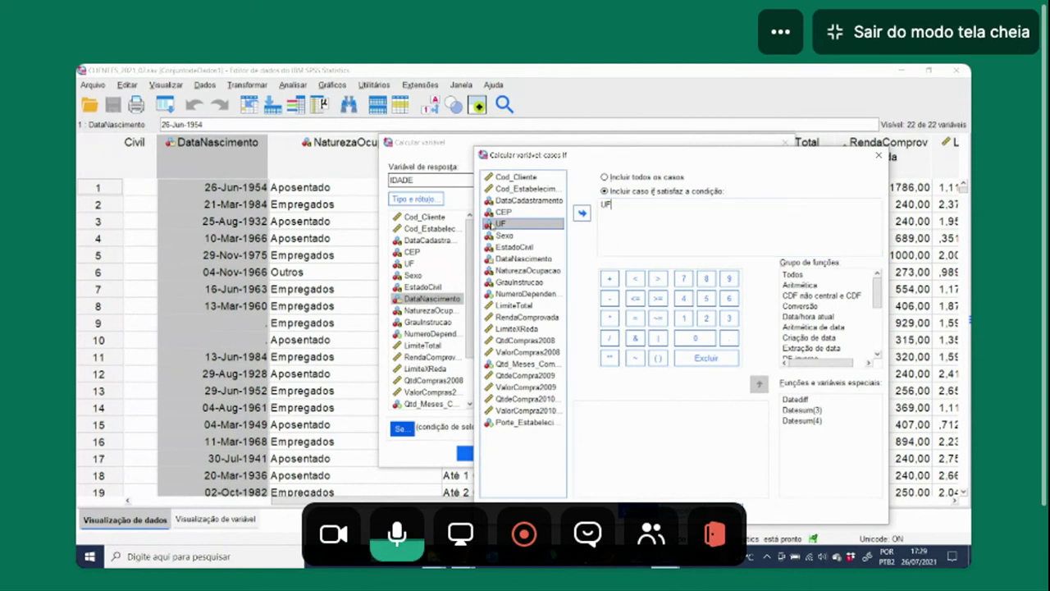
{"action": "left_click", "coordinate": [621, 207]}
{"action": "type", "text": "= 'MG"}
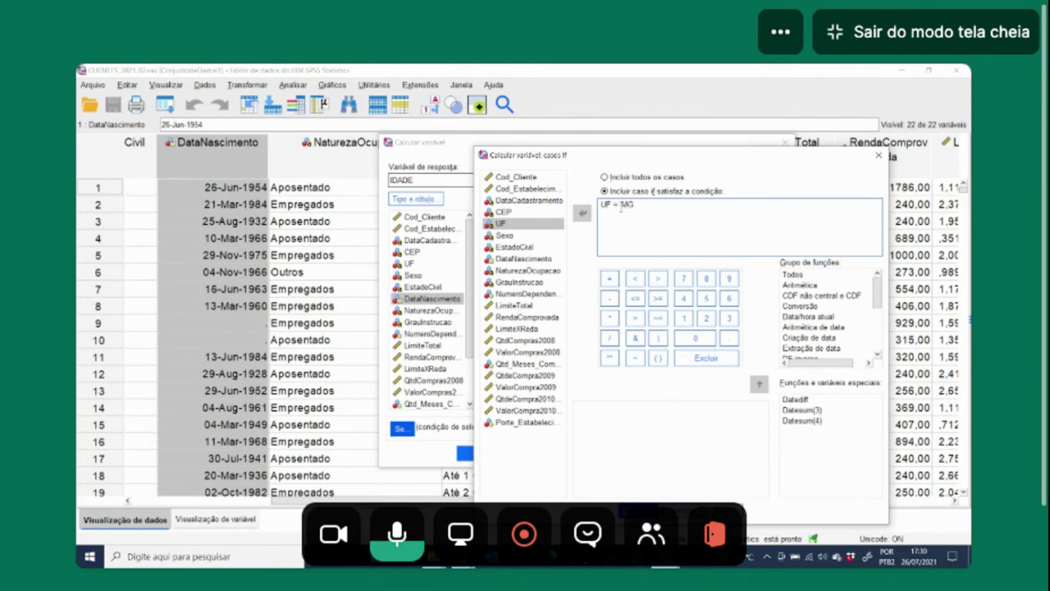
{"action": "left_click_drag", "start_coordinate": [650, 206], "coordinate": [599, 205]}
{"action": "left_click", "coordinate": [673, 205]}
{"action": "type", "text": "'"}
Step: Discard the UF = 'MG' condition and check that the case selection includes all cases, leaving it without changes
{"action": "left_click_drag", "start_coordinate": [673, 206], "coordinate": [584, 212]}
{"action": "left_click", "coordinate": [673, 218]}
{"action": "left_click_drag", "start_coordinate": [663, 207], "coordinate": [584, 211]}
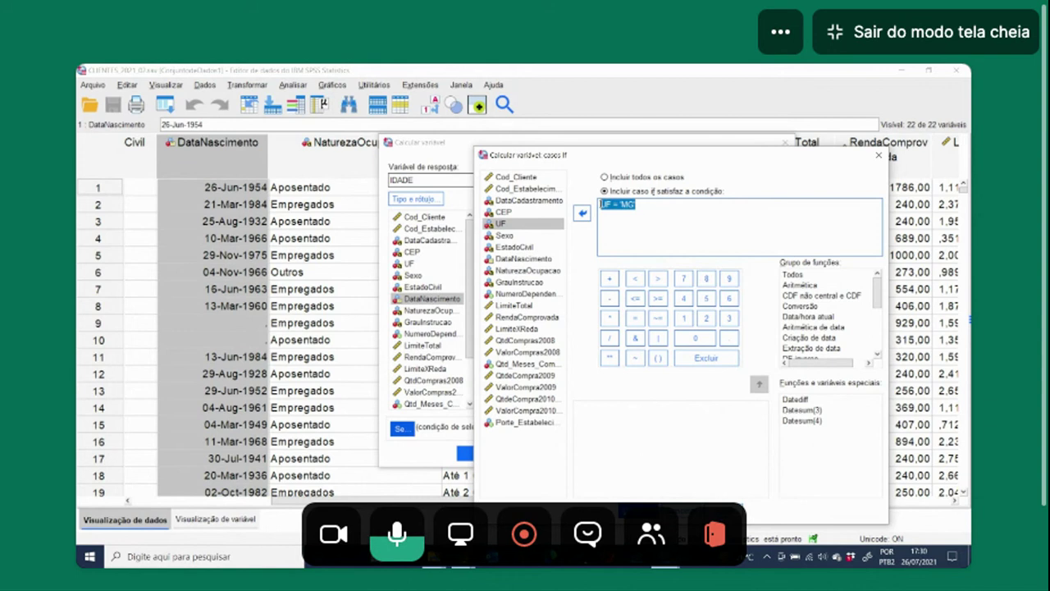
{"action": "left_click", "coordinate": [664, 208]}
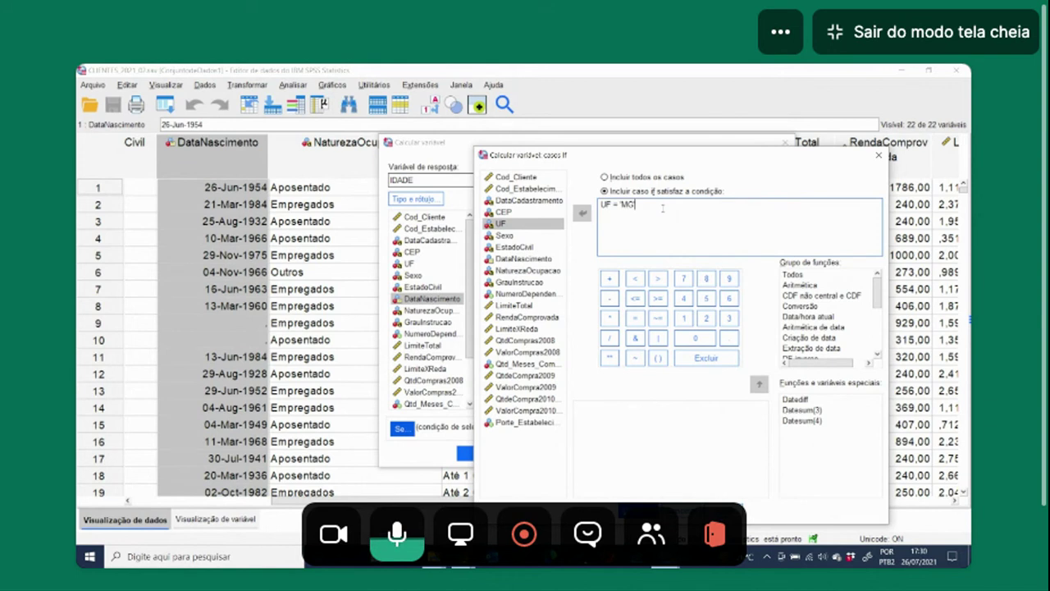
{"action": "left_click_drag", "start_coordinate": [662, 209], "coordinate": [587, 210]}
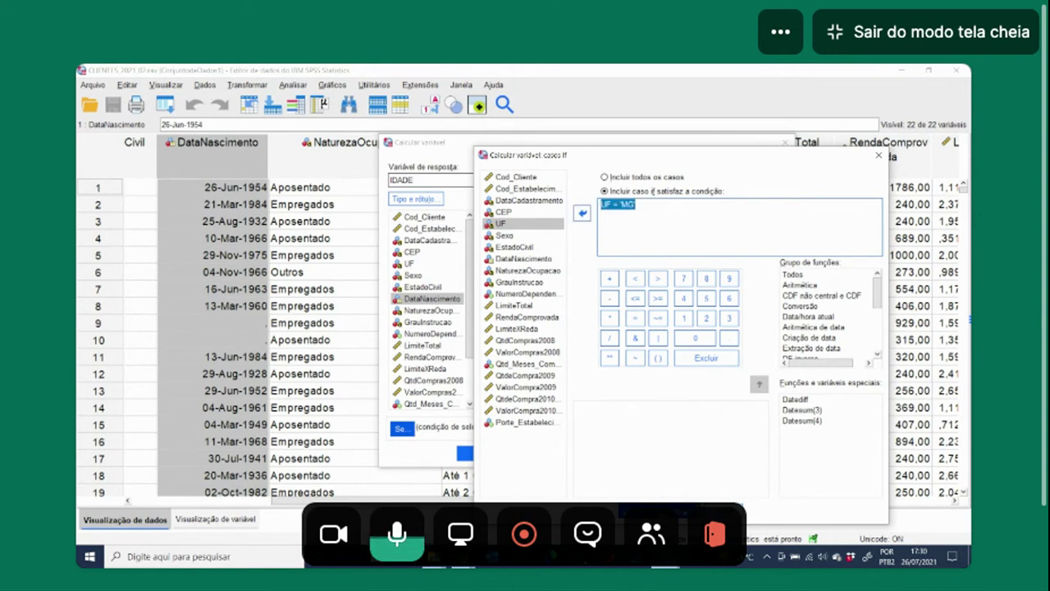
{"action": "key", "text": "Delete"}
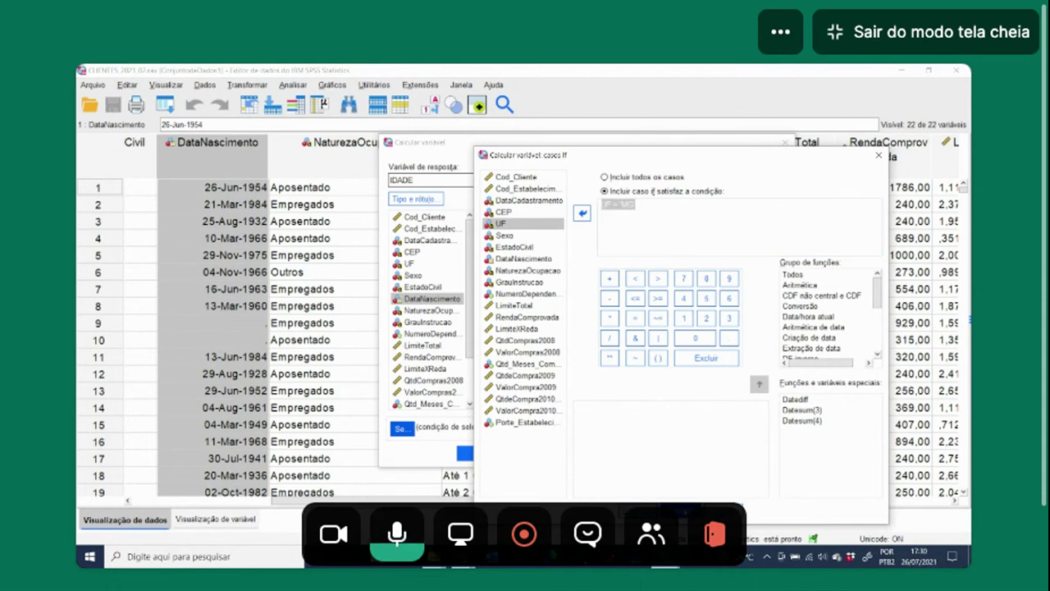
{"action": "left_click", "coordinate": [639, 510]}
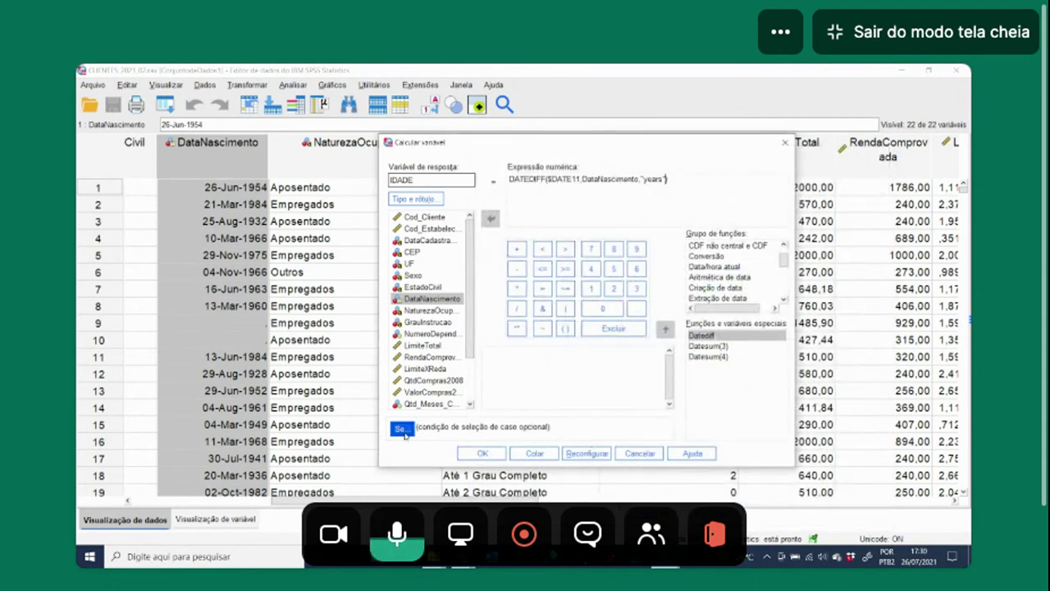
{"action": "left_click", "coordinate": [401, 427]}
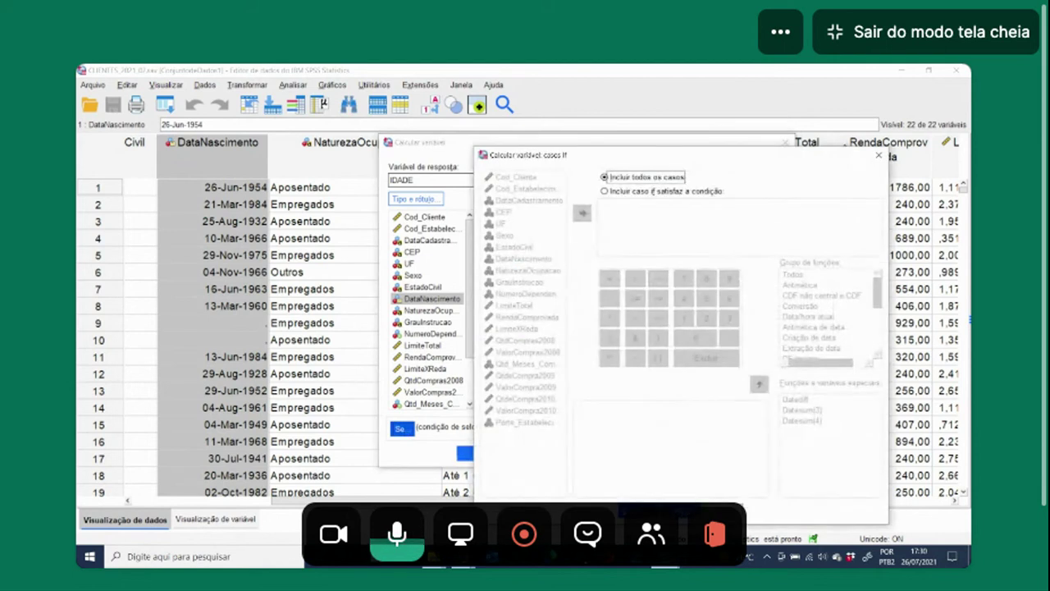
{"action": "left_click", "coordinate": [640, 511]}
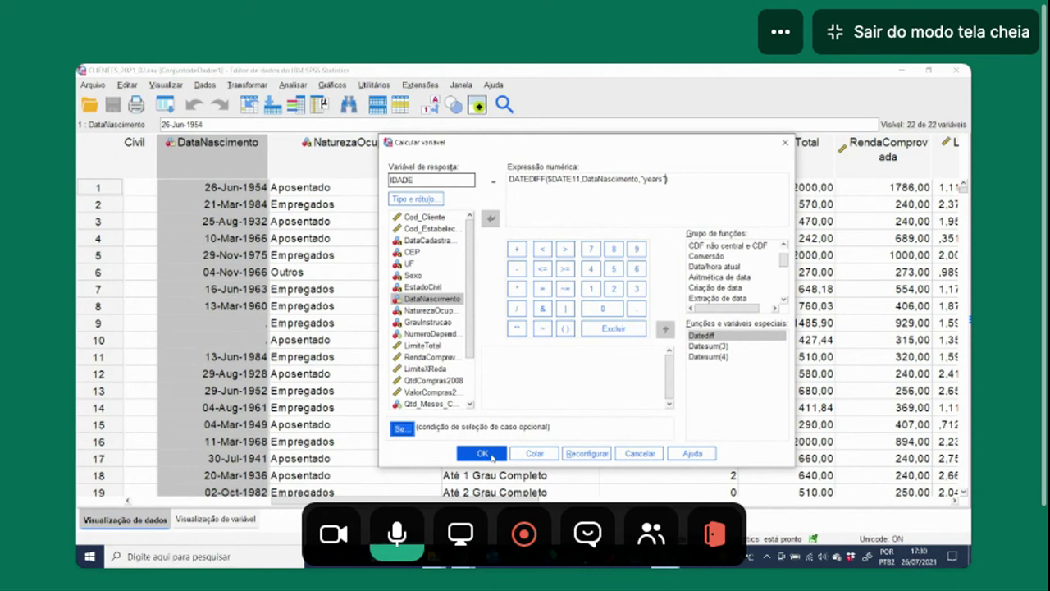
Step: Try to run the IDADE computation with the expression DATEDIFF($DATE11,DataNascimento,"years")
{"action": "left_click", "coordinate": [491, 456]}
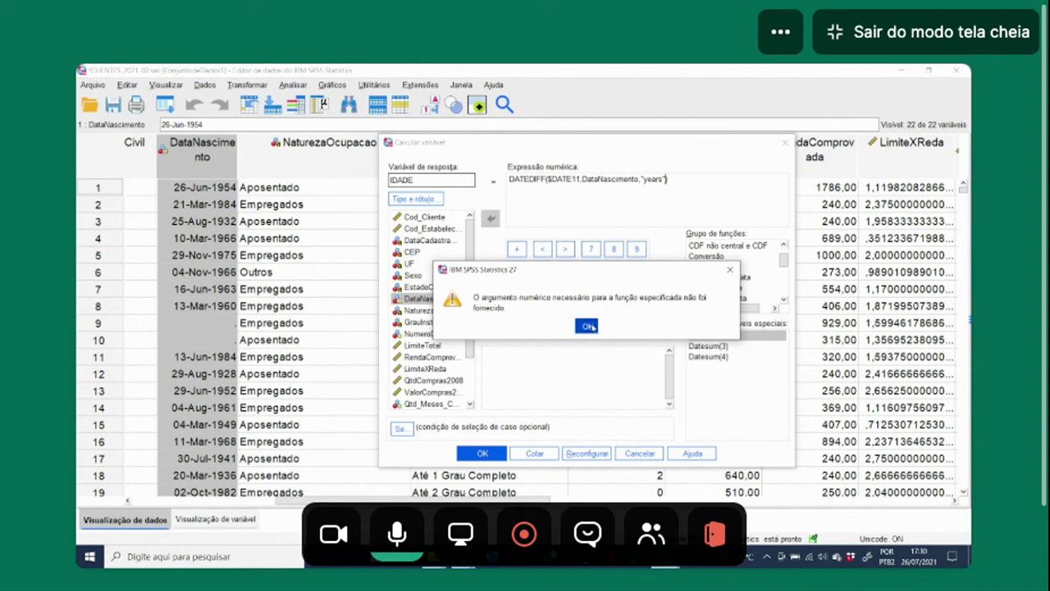
{"action": "left_click", "coordinate": [588, 327]}
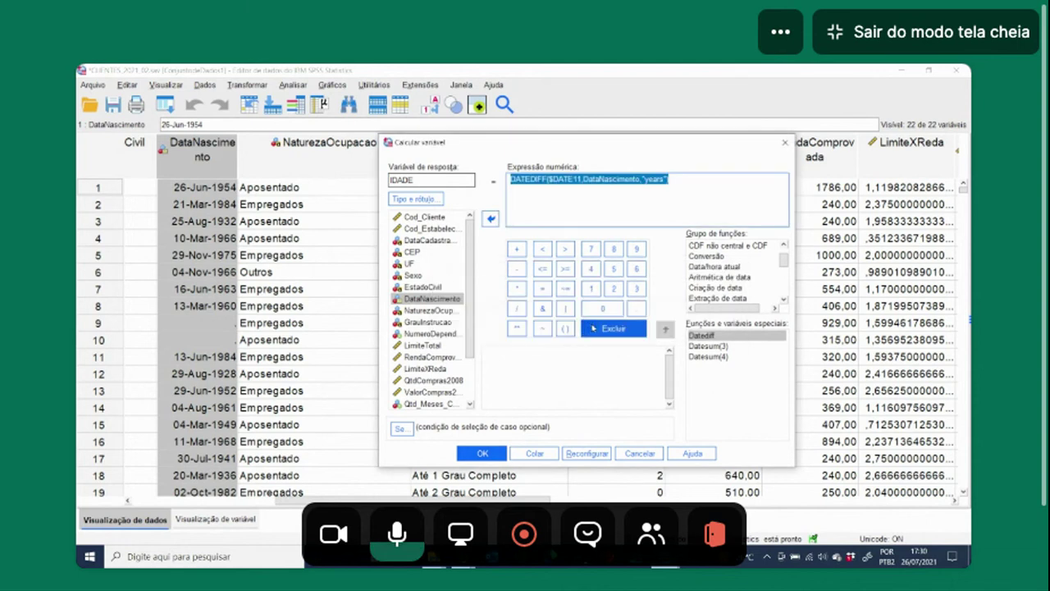
{"action": "left_click", "coordinate": [716, 178]}
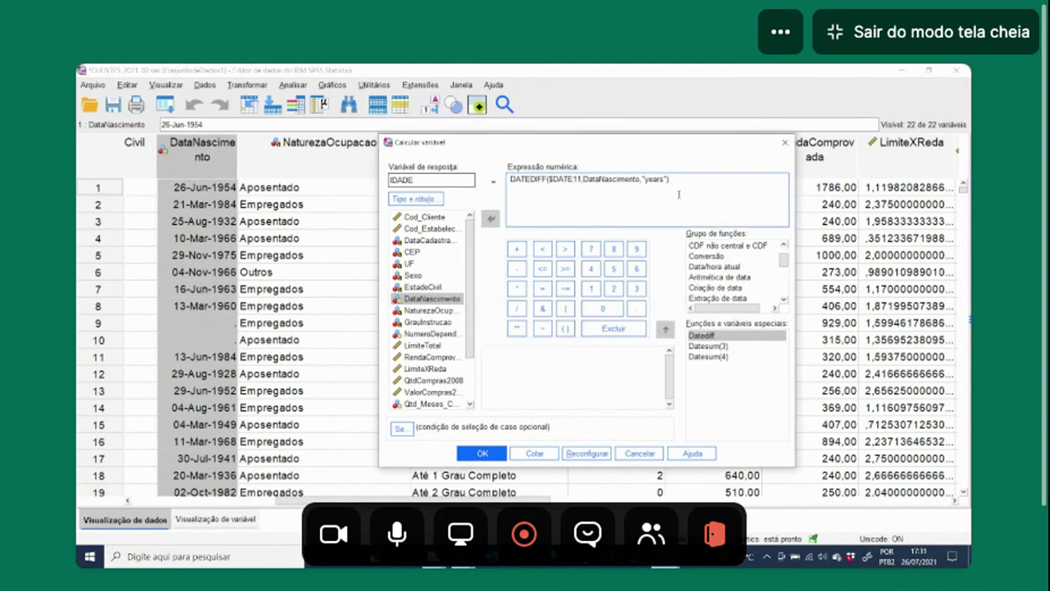
Step: Try restricting the IDADE computation to cases where UF is not blank, using UF ~= with empty quotes
{"action": "left_click", "coordinate": [401, 428]}
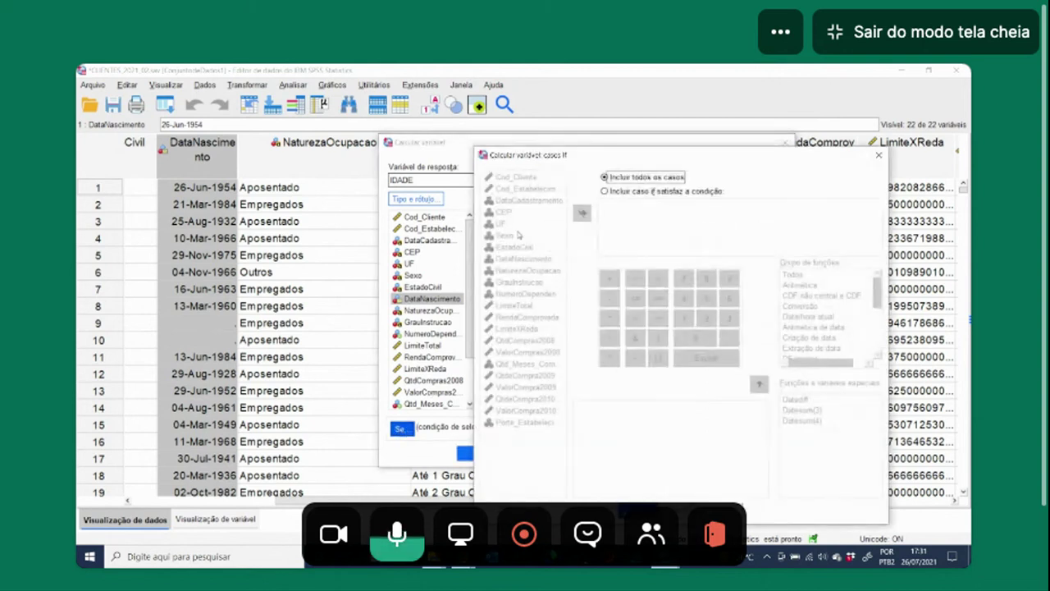
{"action": "left_click", "coordinate": [501, 226]}
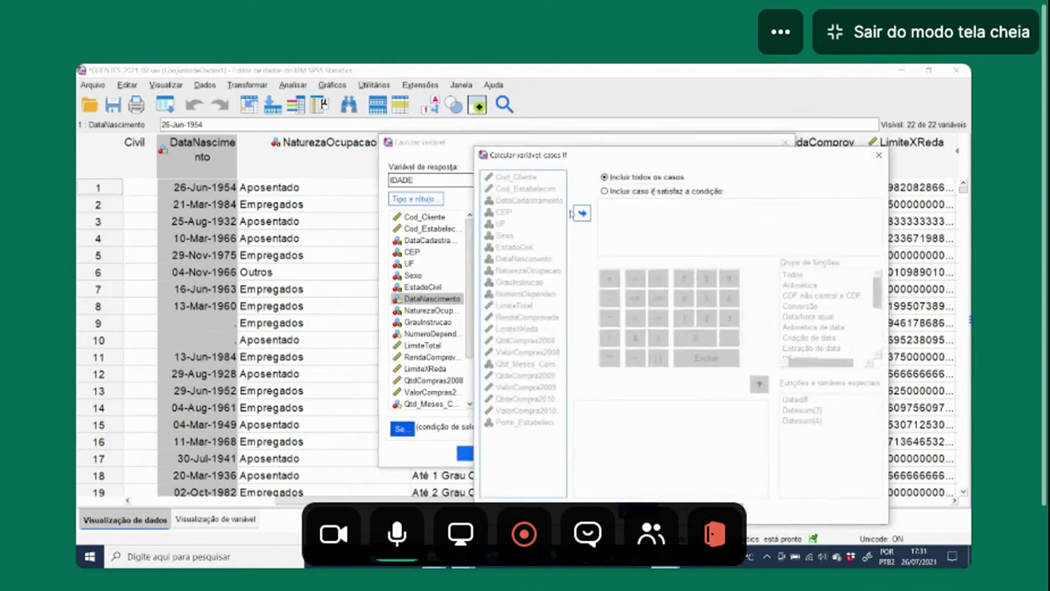
{"action": "left_click", "coordinate": [605, 192]}
{"action": "left_click", "coordinate": [501, 223]}
{"action": "left_click", "coordinate": [582, 213]}
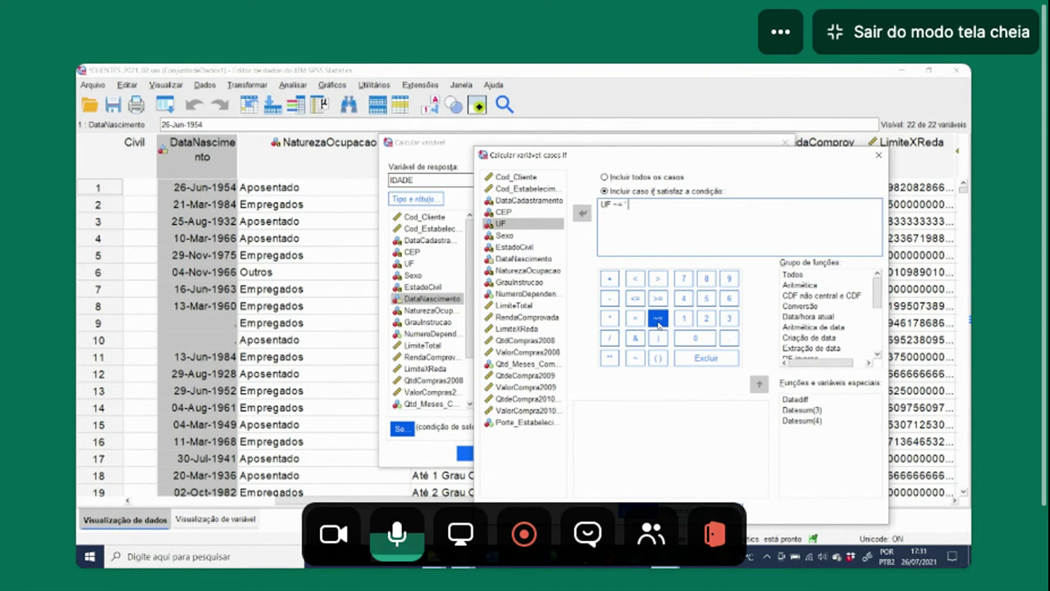
{"action": "type", "text": "'"}
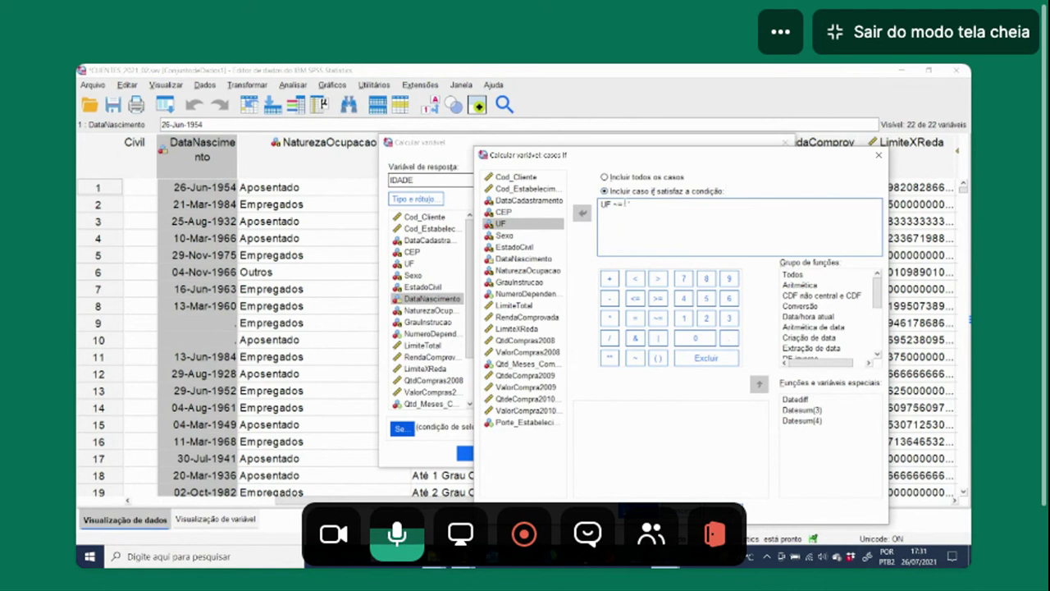
{"action": "left_click_drag", "start_coordinate": [628, 205], "coordinate": [625, 204]}
{"action": "left_click", "coordinate": [629, 204]}
{"action": "left_click", "coordinate": [647, 207]}
{"action": "key", "text": "BackSpace"}
{"action": "type", "text": "\""}
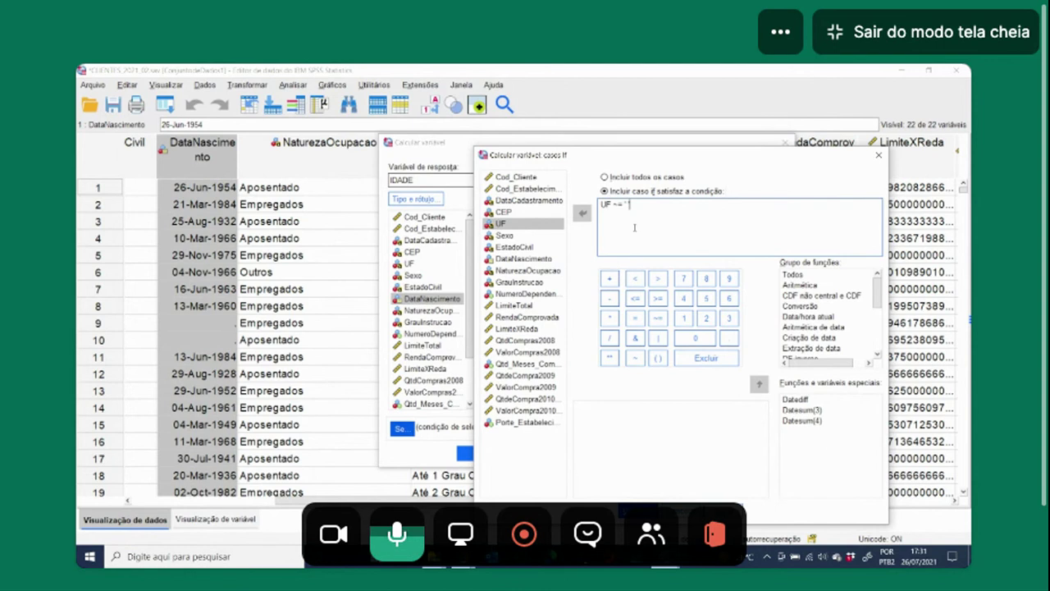
Step: Clear the whole UF condition from the case selection expression
{"action": "key", "text": "shift+Left"}
{"action": "key", "text": "shift+Left"}
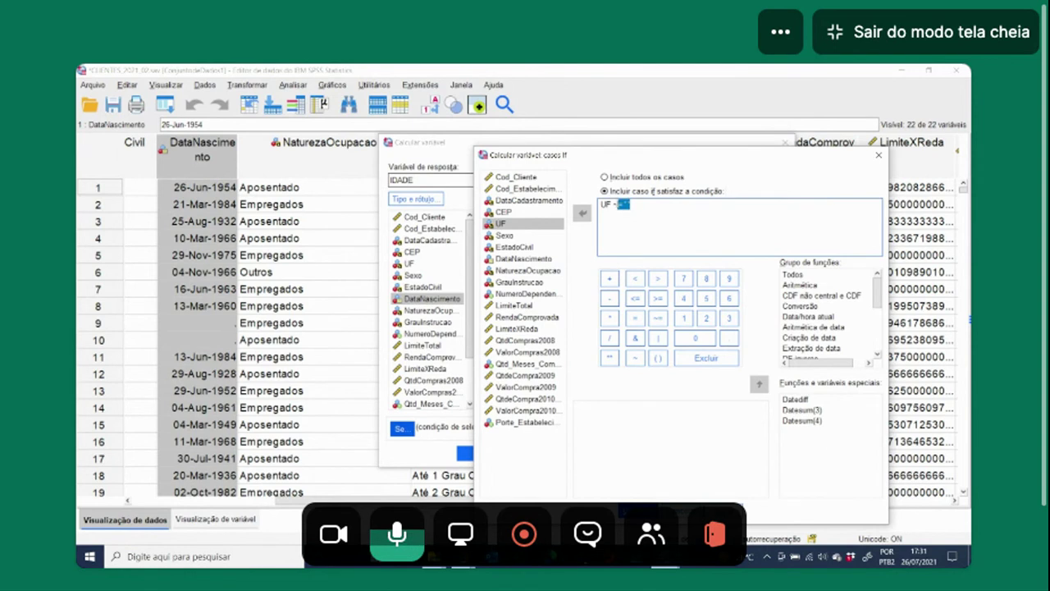
{"action": "key", "text": "BackSpace"}
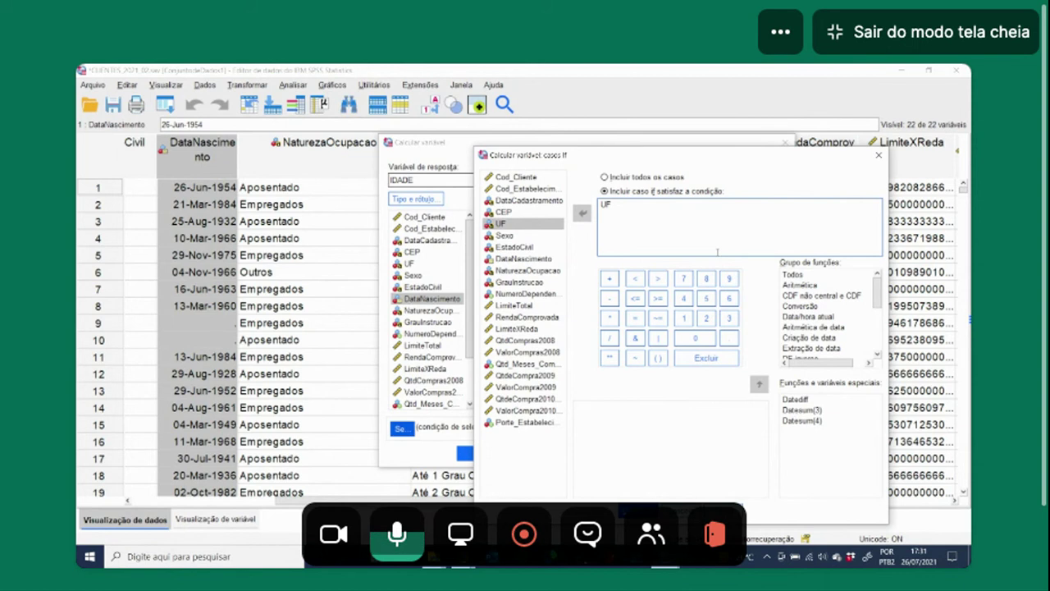
{"action": "key", "text": "BackSpace"}
{"action": "key", "text": "BackSpace"}
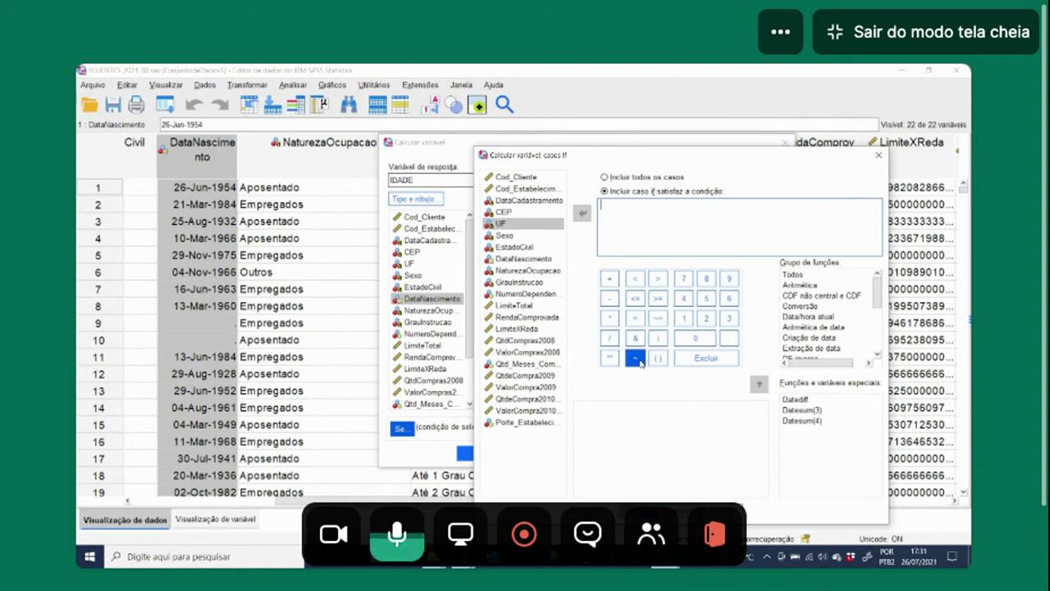
Step: Build the case selection condition ~ SYSMIS(Cod_Cliente) using the Sysmis function
{"action": "left_click", "coordinate": [637, 359]}
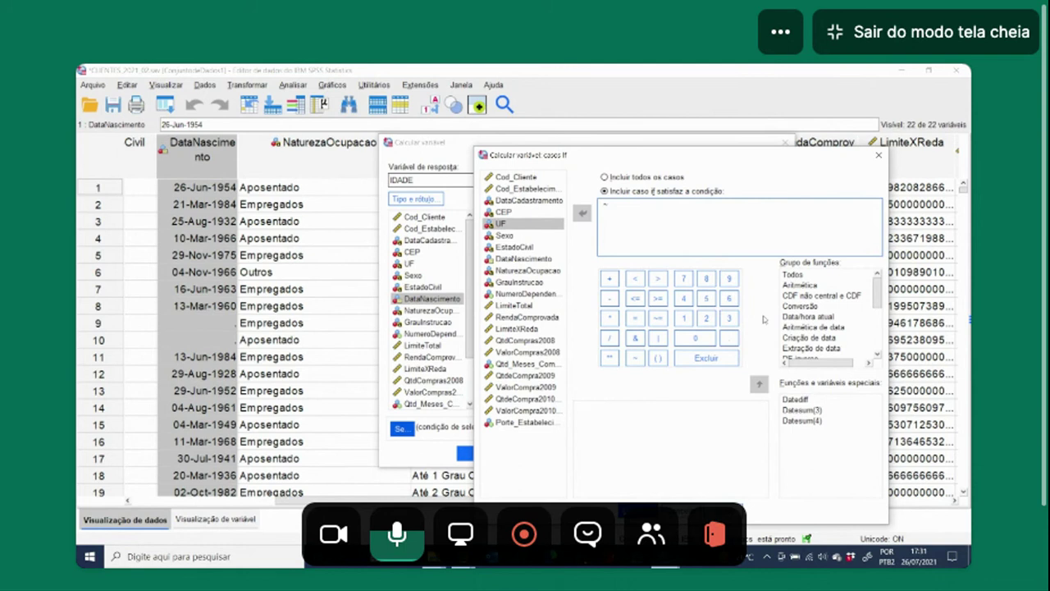
{"action": "left_click", "coordinate": [797, 278]}
{"action": "left_click", "coordinate": [801, 452]}
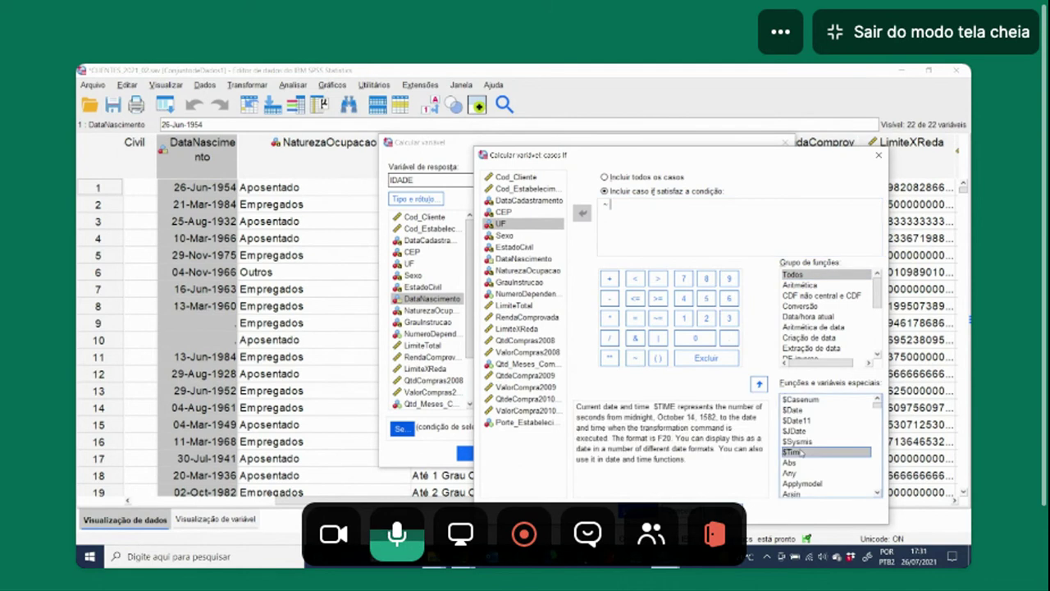
{"action": "key", "text": "s"}
{"action": "key", "text": "y"}
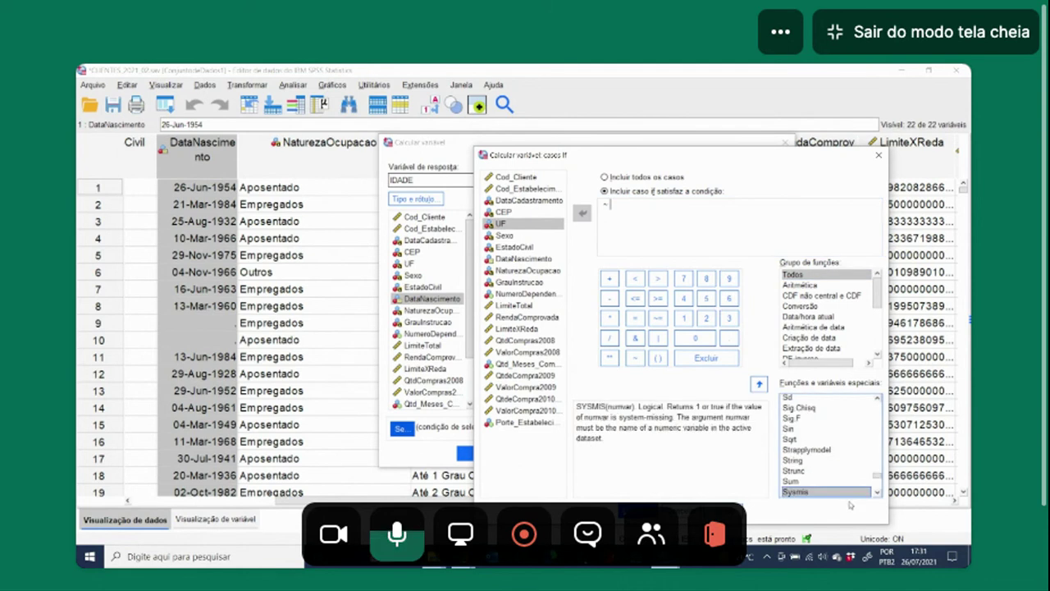
{"action": "double_click", "coordinate": [822, 493]}
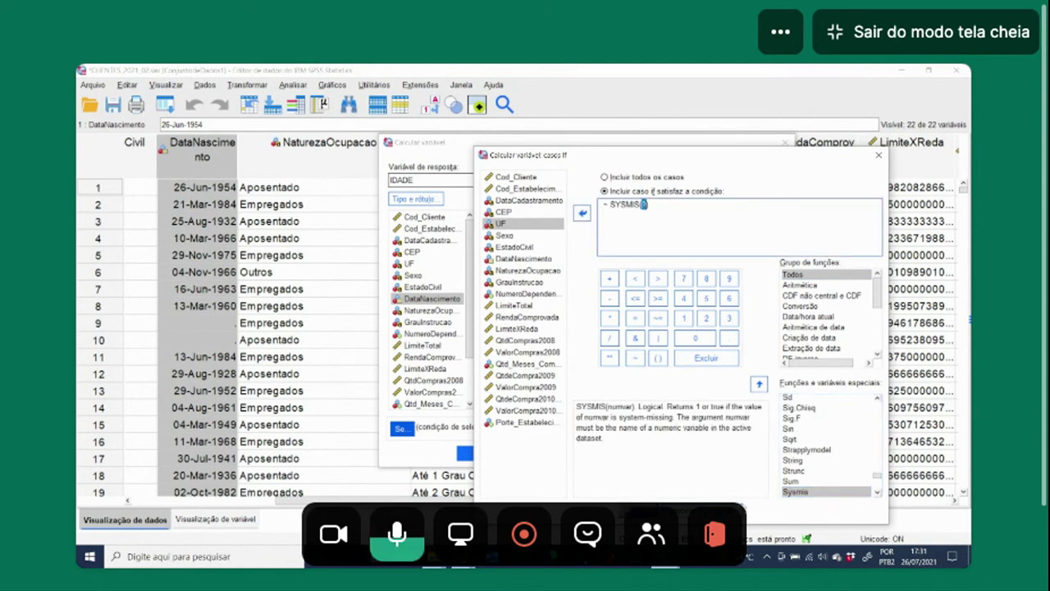
{"action": "left_click", "coordinate": [516, 178]}
{"action": "left_click", "coordinate": [582, 213]}
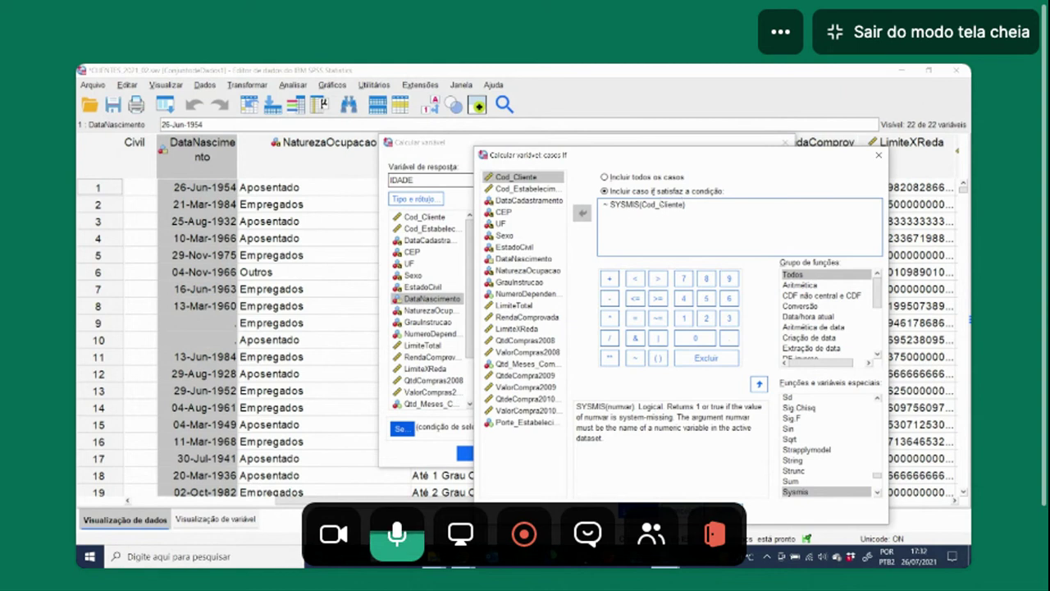
Step: Remove the ~ negation from the SYSMIS(Cod_Cliente) condition and discard the case selection changes
{"action": "left_click_drag", "start_coordinate": [645, 205], "coordinate": [680, 205]}
{"action": "left_click", "coordinate": [713, 213]}
{"action": "left_click_drag", "start_coordinate": [609, 204], "coordinate": [641, 204]}
{"action": "left_click", "coordinate": [617, 205]}
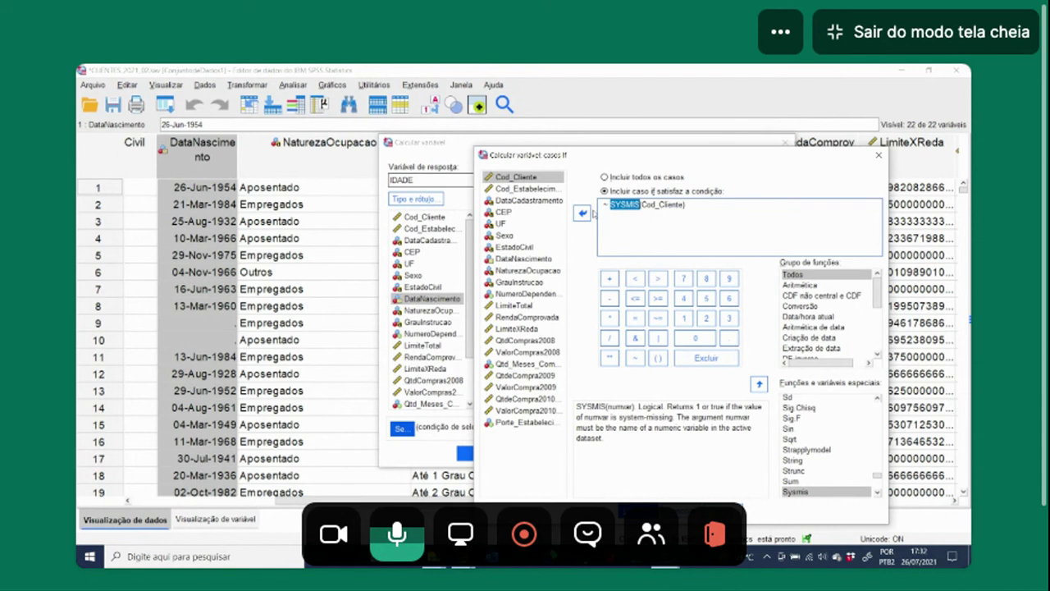
{"action": "left_click", "coordinate": [605, 204]}
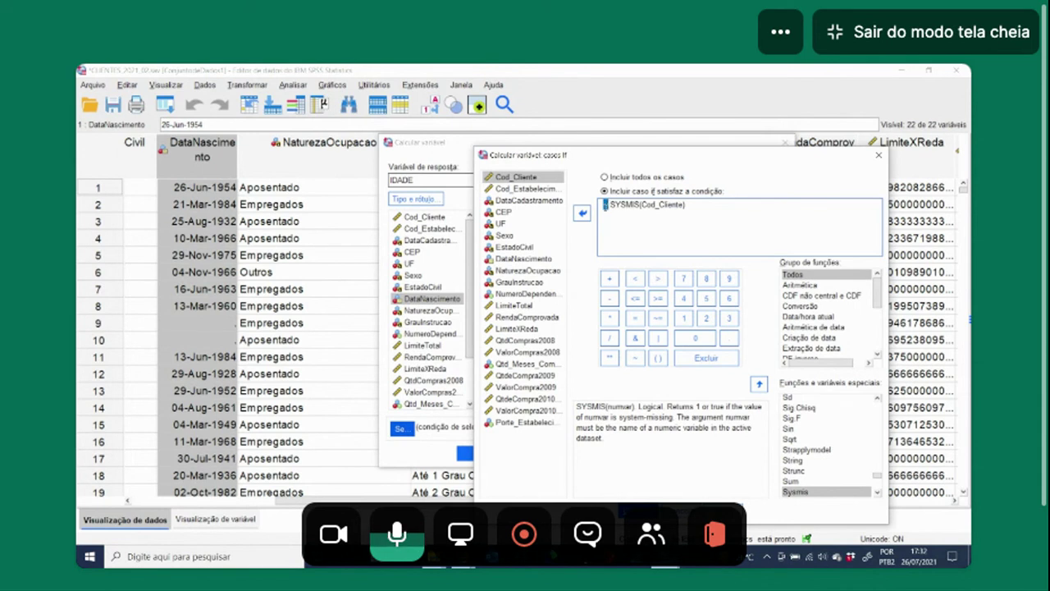
{"action": "left_click", "coordinate": [612, 204]}
{"action": "key", "text": "BackSpace"}
{"action": "key", "text": "BackSpace"}
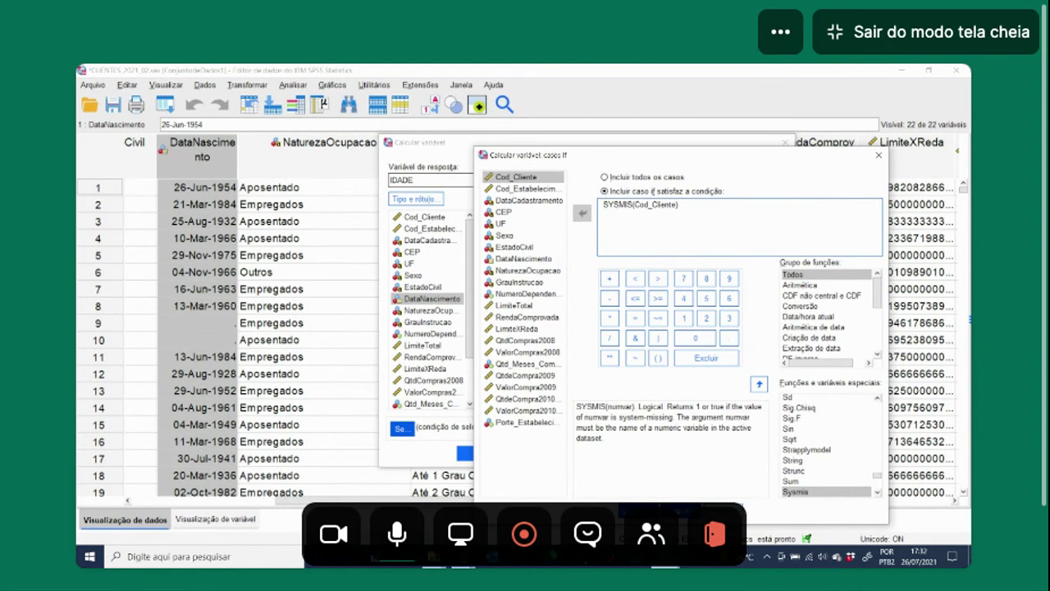
{"action": "left_click", "coordinate": [681, 510]}
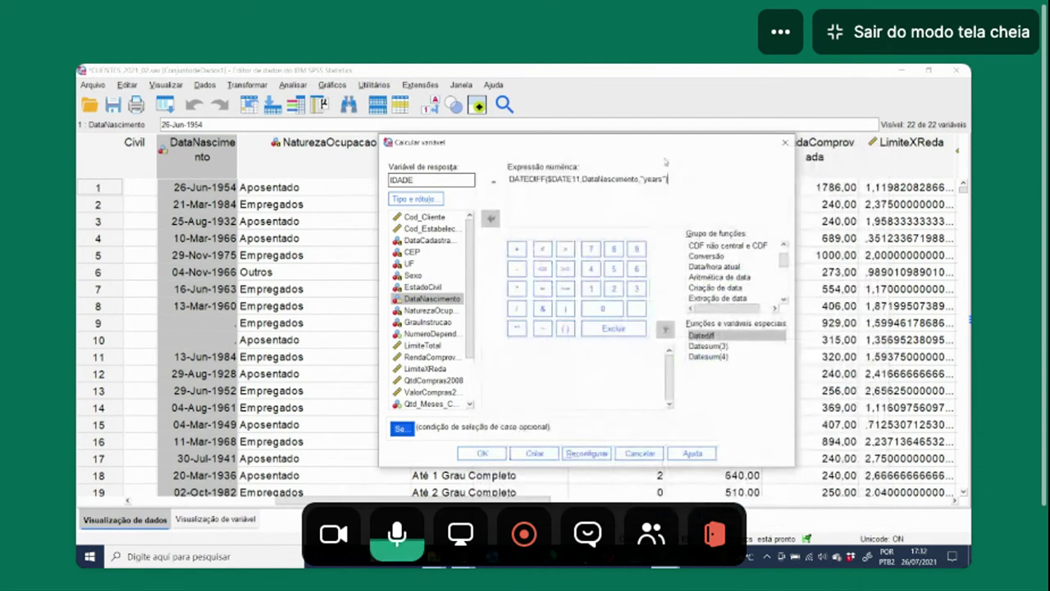
Step: Read the descriptions of $Date and $Date11 in the current date/time function group
{"action": "left_click", "coordinate": [609, 199]}
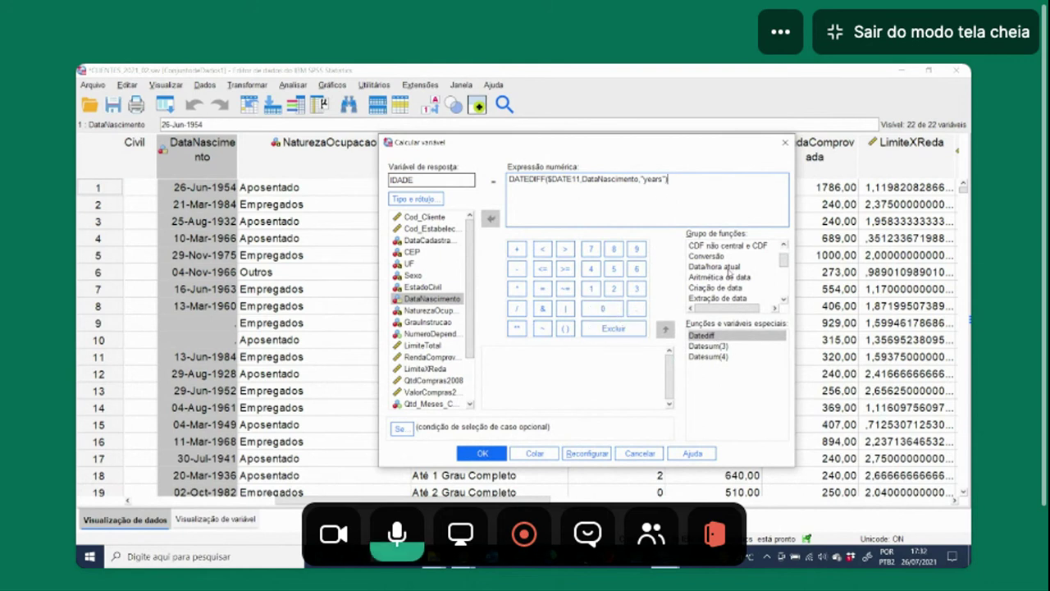
{"action": "left_click", "coordinate": [732, 274]}
{"action": "left_click", "coordinate": [704, 336]}
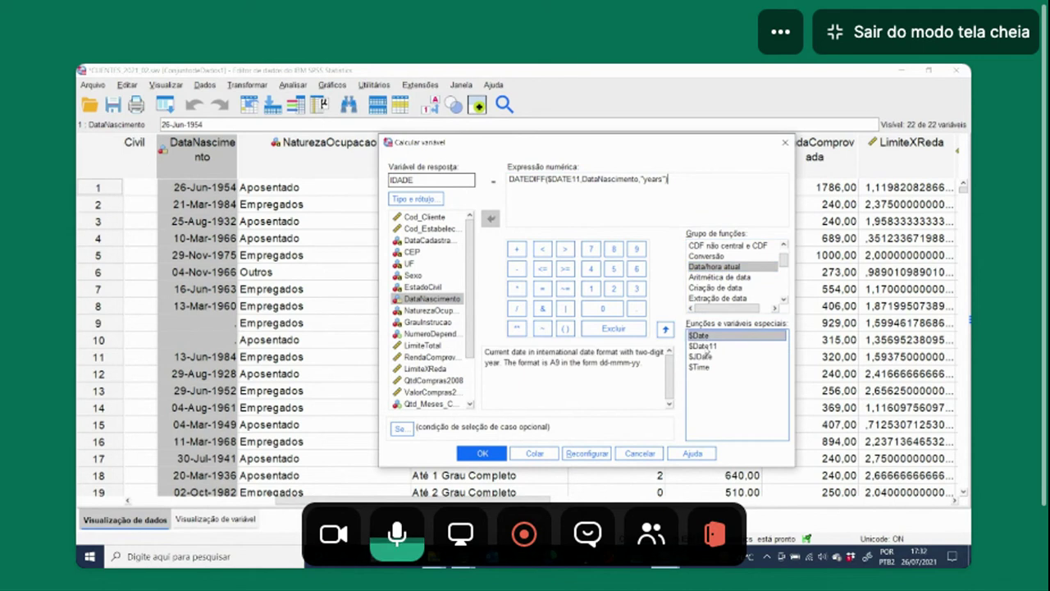
{"action": "left_click", "coordinate": [703, 346]}
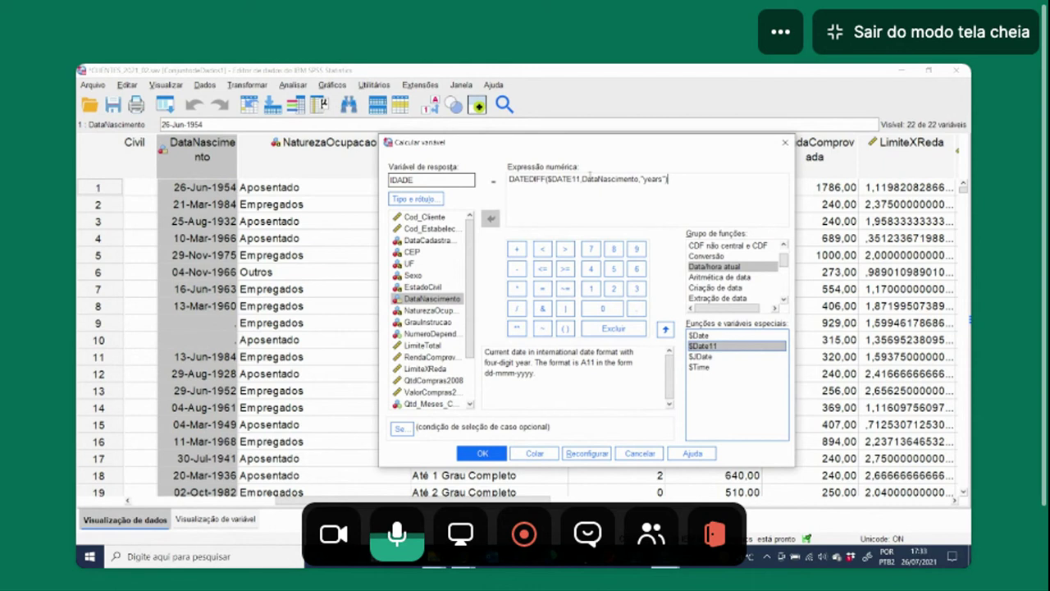
Step: Compare the $DATE11 and DataNascimento arguments of the DATEDIFF expression with the format given in the $Date11 description
{"action": "left_click_drag", "start_coordinate": [581, 178], "coordinate": [575, 179]}
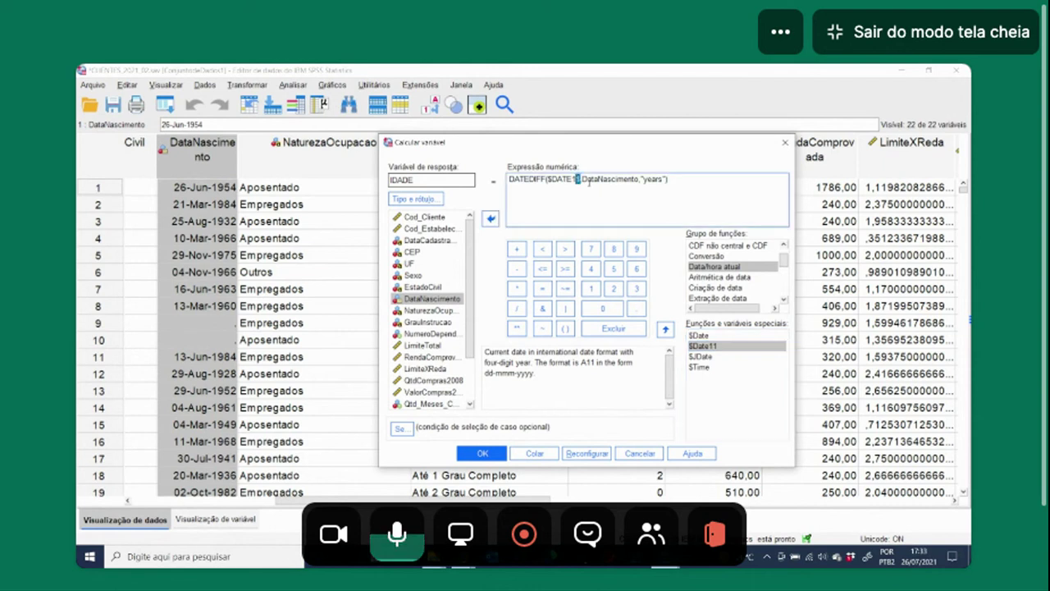
{"action": "left_click", "coordinate": [598, 187]}
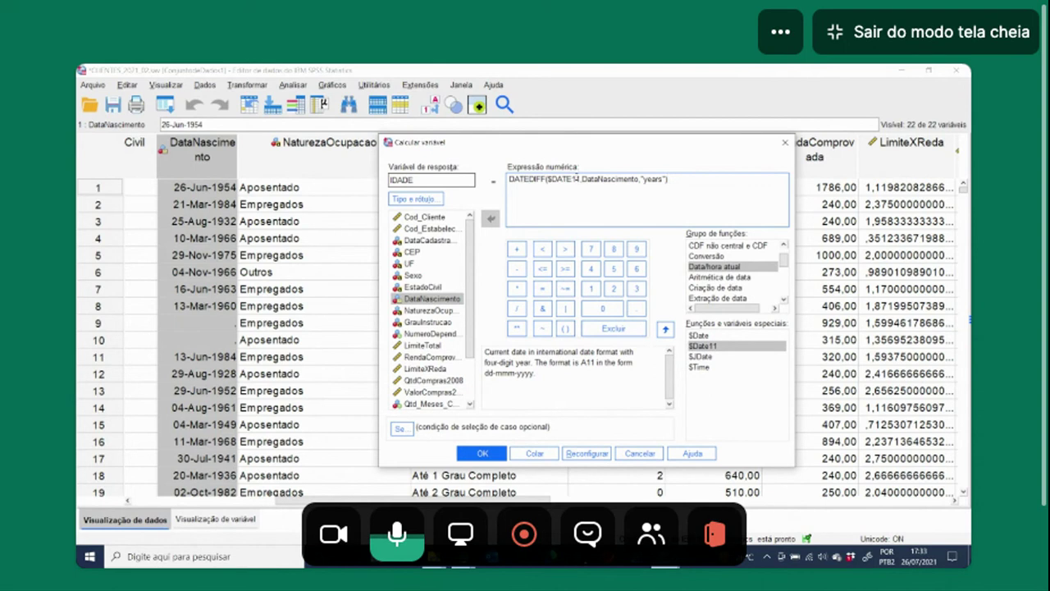
{"action": "left_click_drag", "start_coordinate": [581, 179], "coordinate": [547, 179]}
{"action": "left_click_drag", "start_coordinate": [640, 179], "coordinate": [582, 179]}
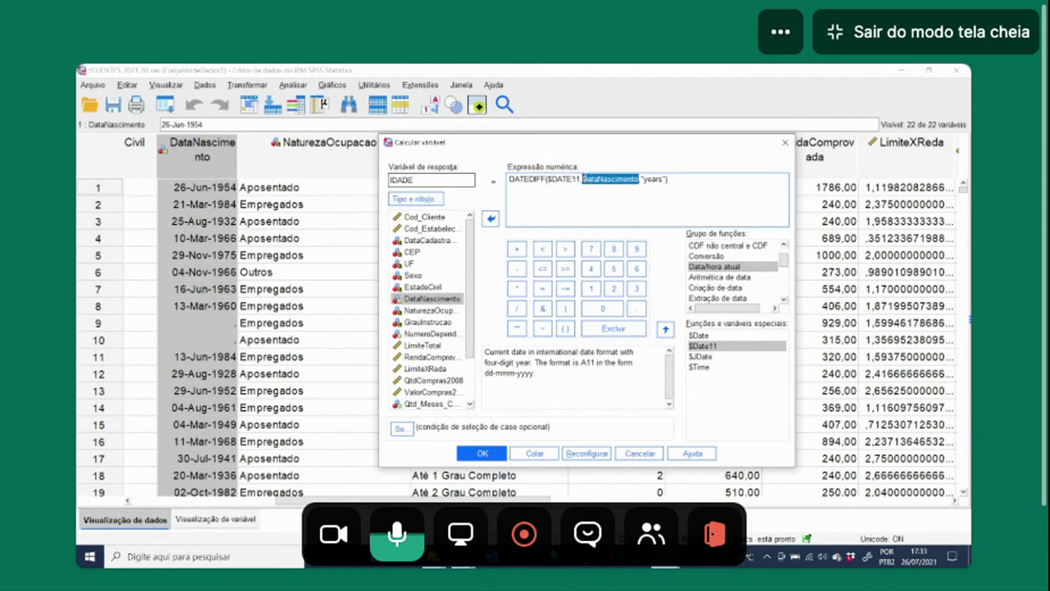
{"action": "left_click", "coordinate": [662, 179]}
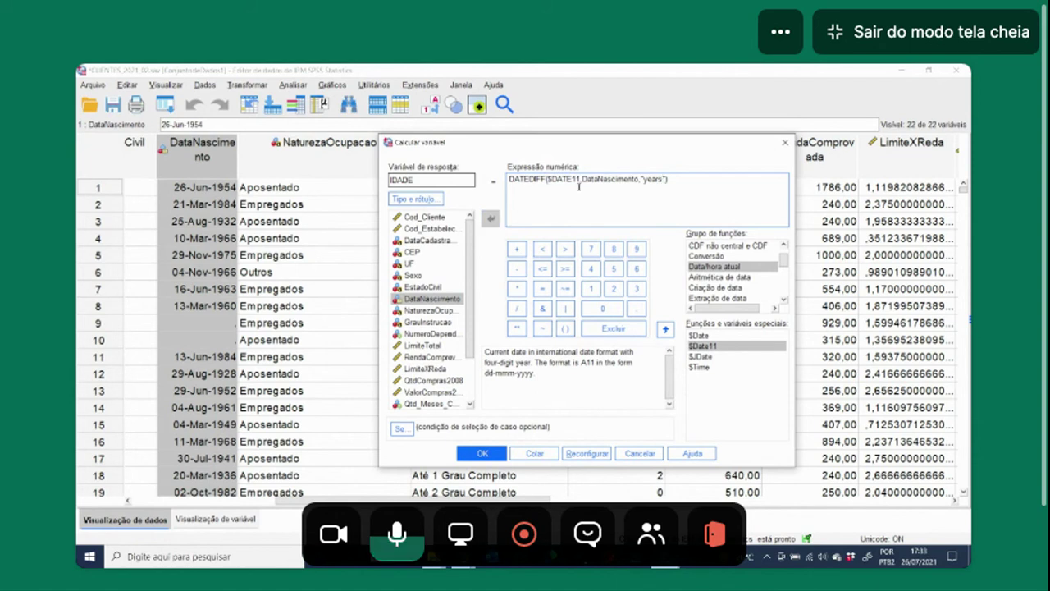
{"action": "left_click_drag", "start_coordinate": [576, 179], "coordinate": [566, 179]}
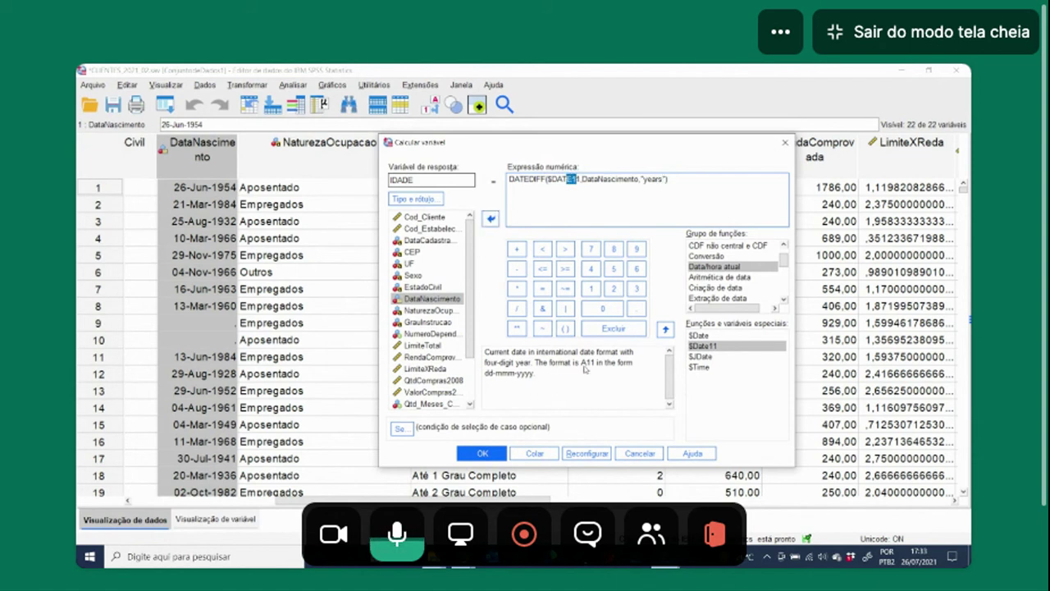
{"action": "left_click_drag", "start_coordinate": [585, 367], "coordinate": [586, 367]}
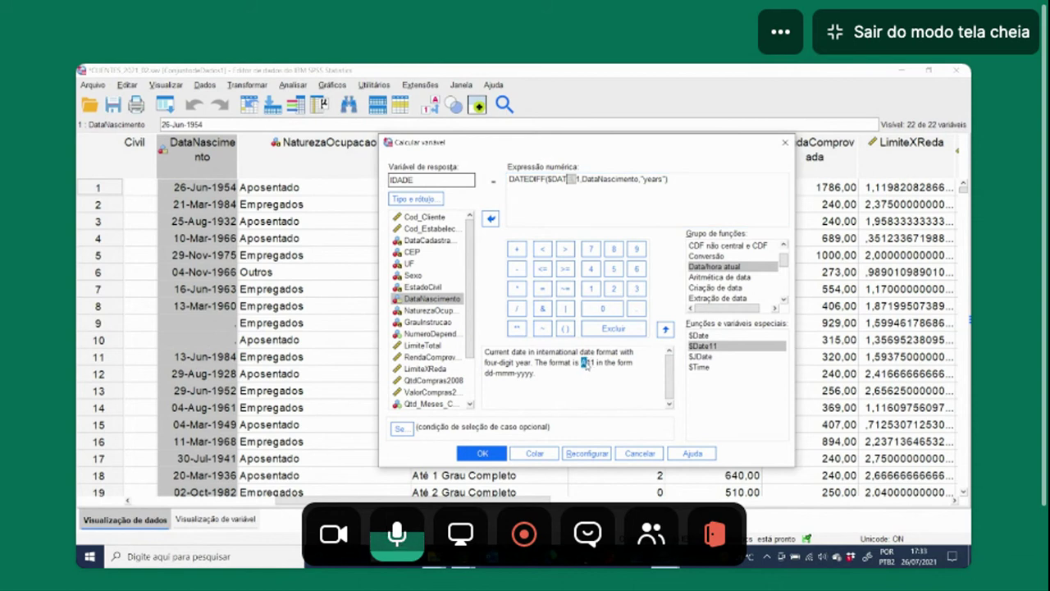
{"action": "left_click", "coordinate": [588, 365]}
{"action": "left_click_drag", "start_coordinate": [587, 364], "coordinate": [582, 367]}
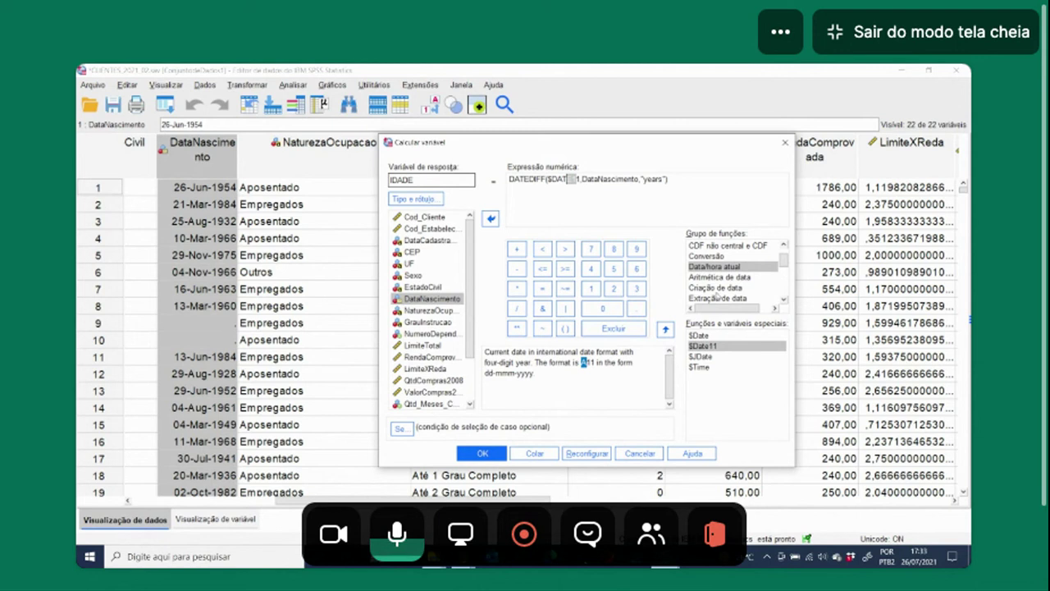
Step: Look up the Date.Dmy date-creation function and wrap the $DATE11 argument of the DATEDIFF expression in it
{"action": "left_click", "coordinate": [717, 289]}
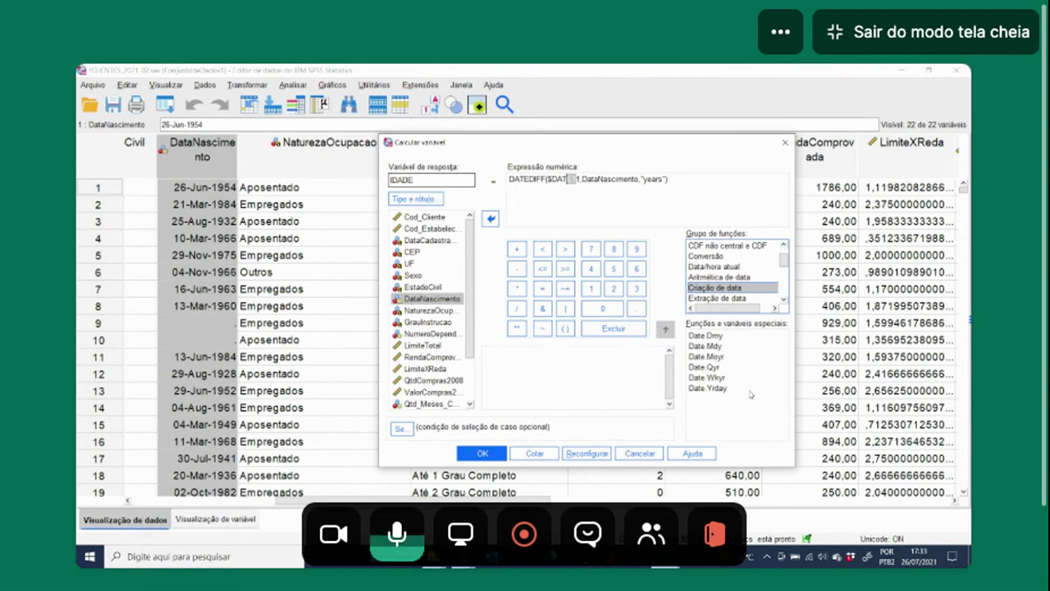
{"action": "left_click", "coordinate": [707, 337]}
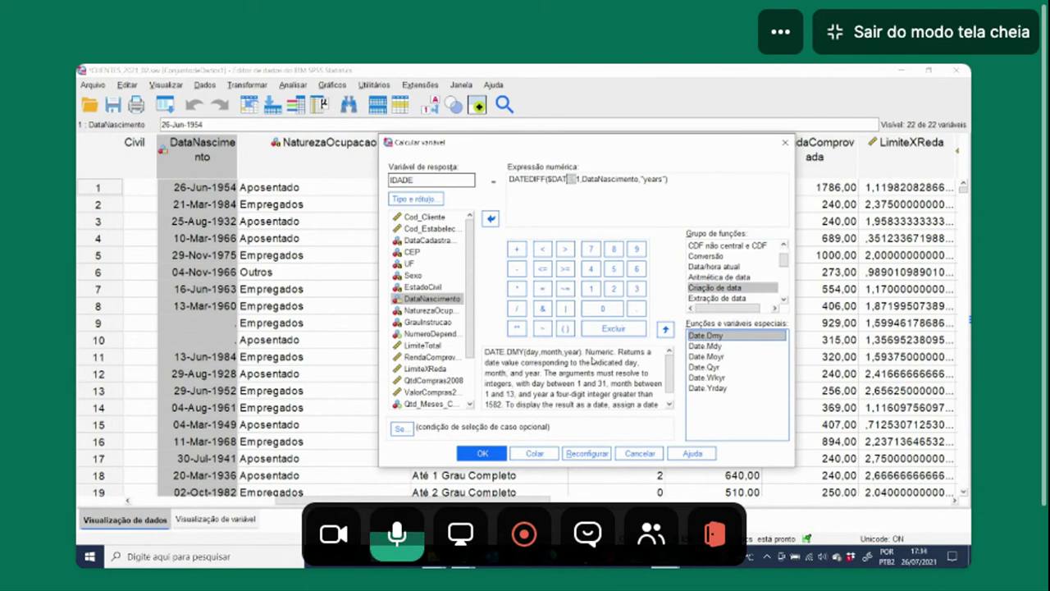
{"action": "left_click", "coordinate": [668, 179]}
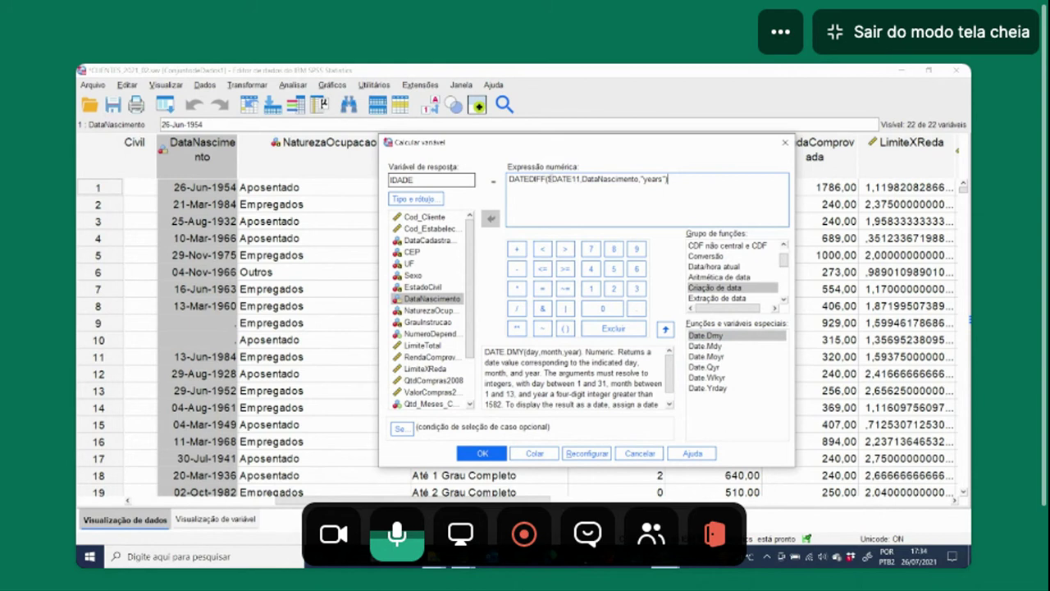
{"action": "left_click_drag", "start_coordinate": [547, 179], "coordinate": [581, 180]}
{"action": "left_click", "coordinate": [699, 336]}
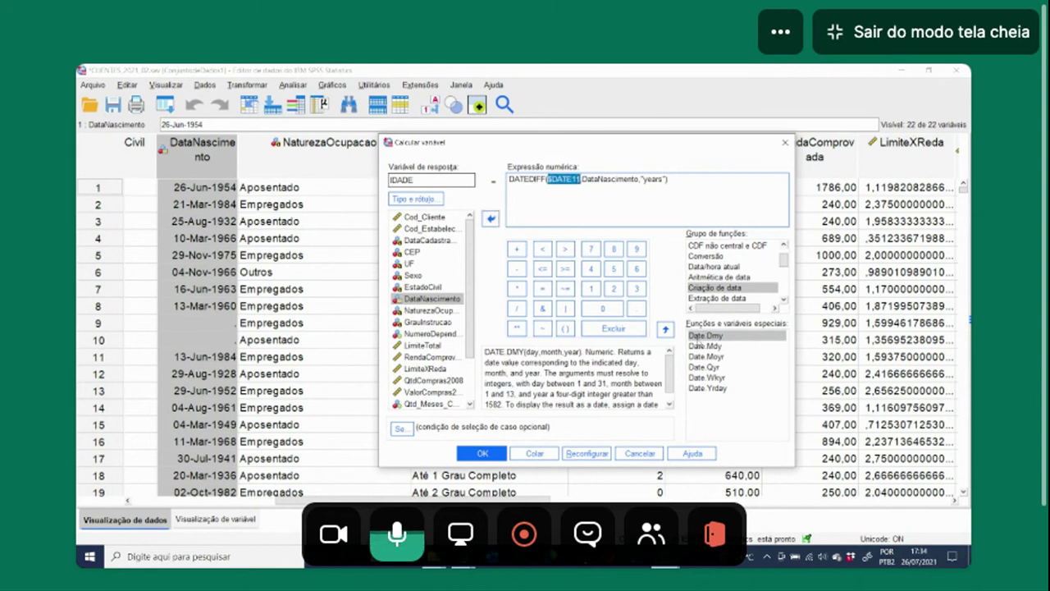
{"action": "left_click", "coordinate": [699, 336]}
{"action": "double_click", "coordinate": [699, 336]}
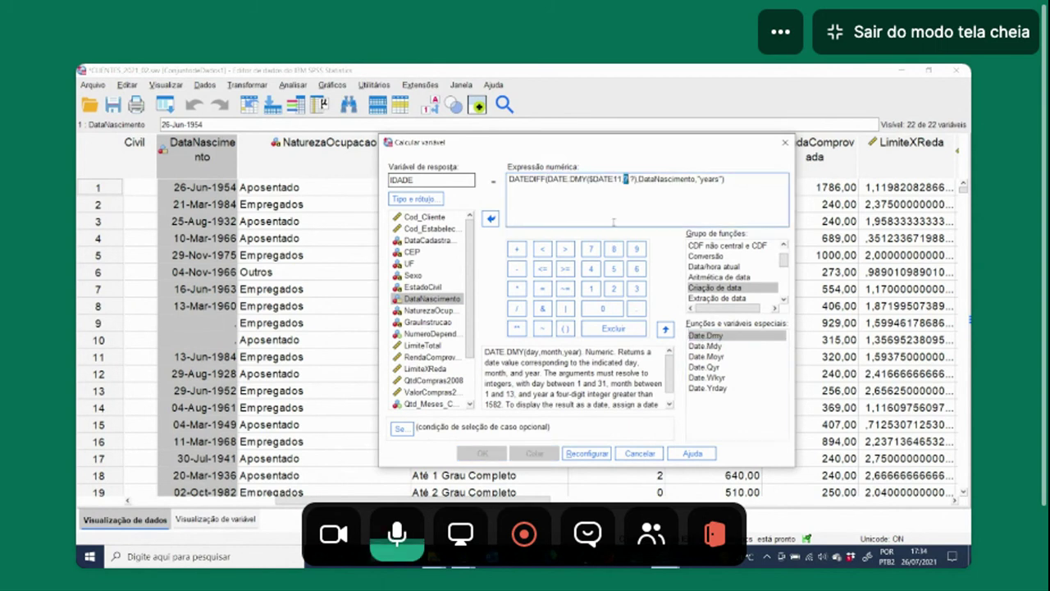
Step: Set the DATE.DMY arguments inside the DATEDIFF expression to day 26, month 7 and year 2021
{"action": "left_click_drag", "start_coordinate": [592, 179], "coordinate": [623, 177]}
{"action": "key", "text": "Delete"}
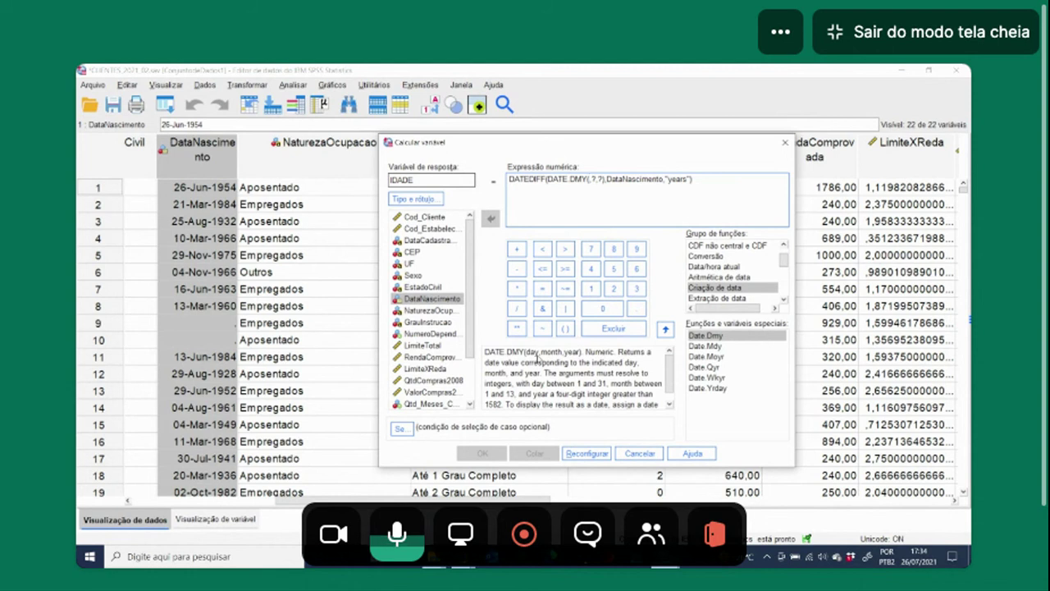
{"action": "type", "text": "26"}
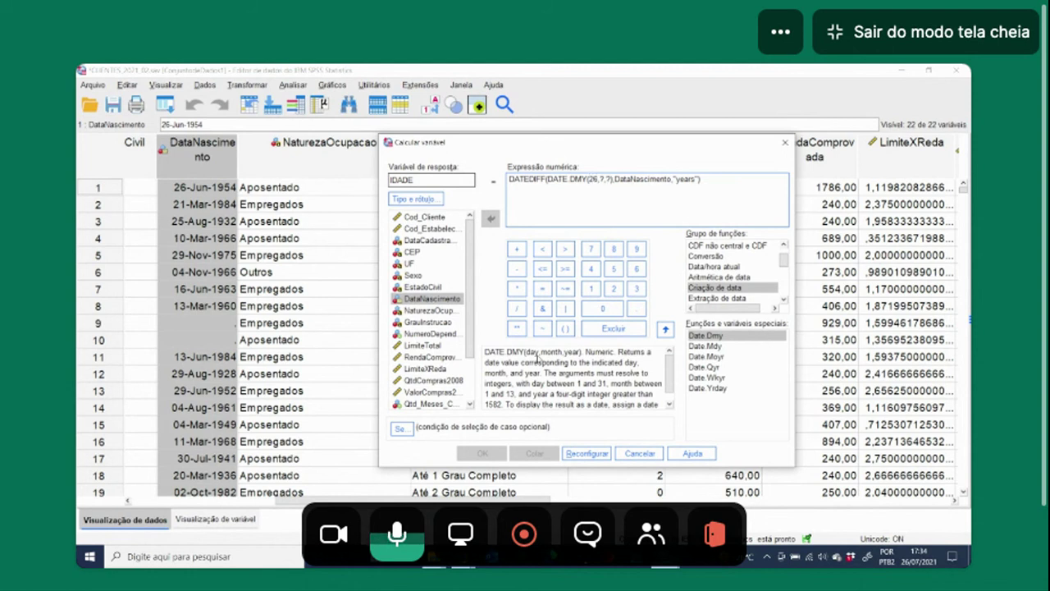
{"action": "key", "text": "BackSpace"}
{"action": "type", "text": "7"}
{"action": "key", "text": "Right"}
{"action": "key", "text": "Right"}
{"action": "key", "text": "BackSpace"}
{"action": "type", "text": "2021"}
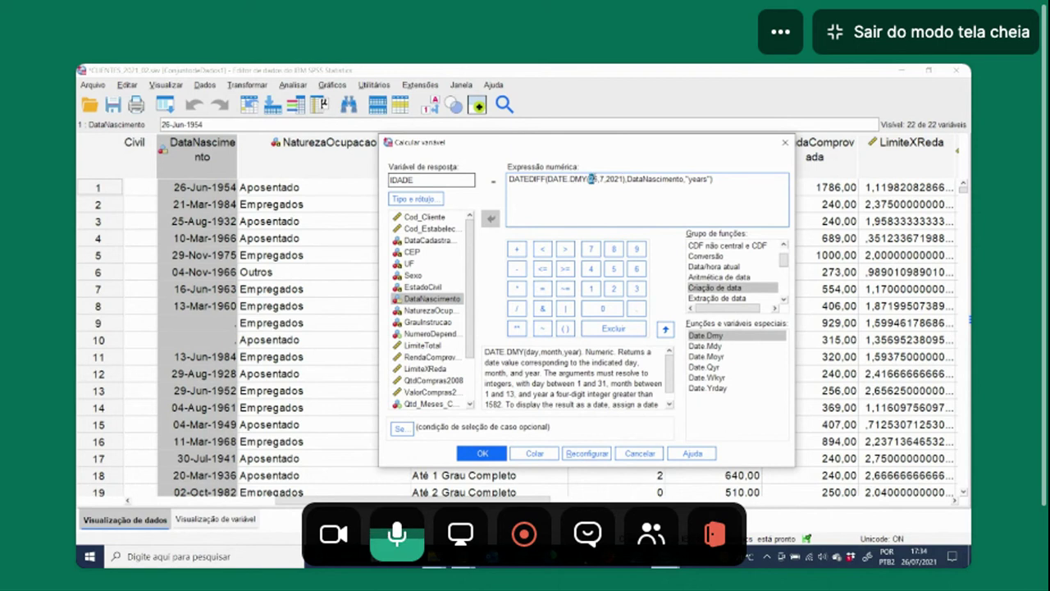
Step: Review the date, DataNascimento and "years" arguments of the DATEDIFF expression and compute the IDADE variable
{"action": "left_click", "coordinate": [601, 179]}
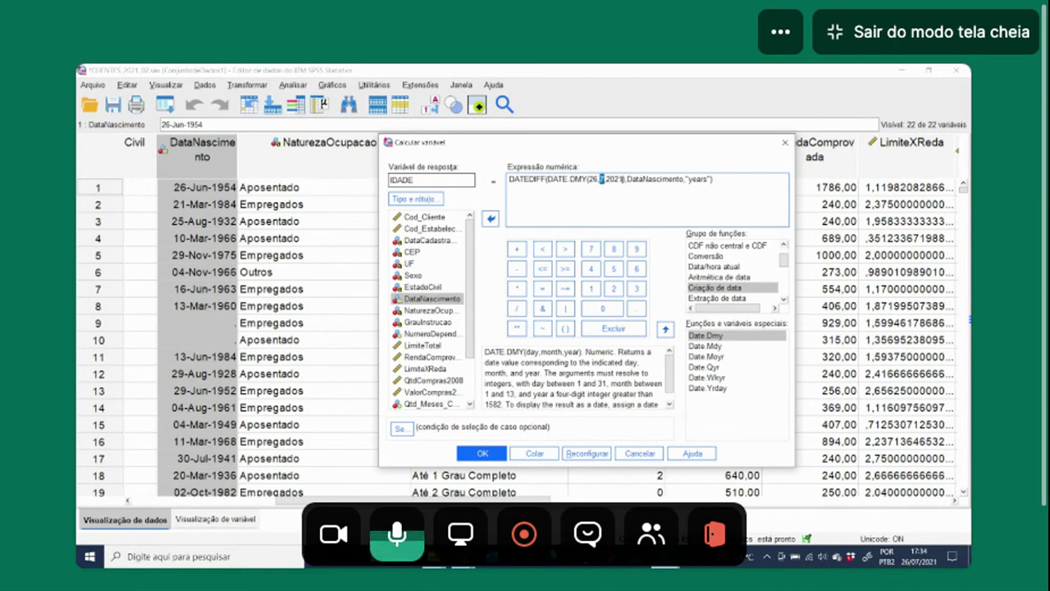
{"action": "left_click_drag", "start_coordinate": [626, 179], "coordinate": [547, 180]}
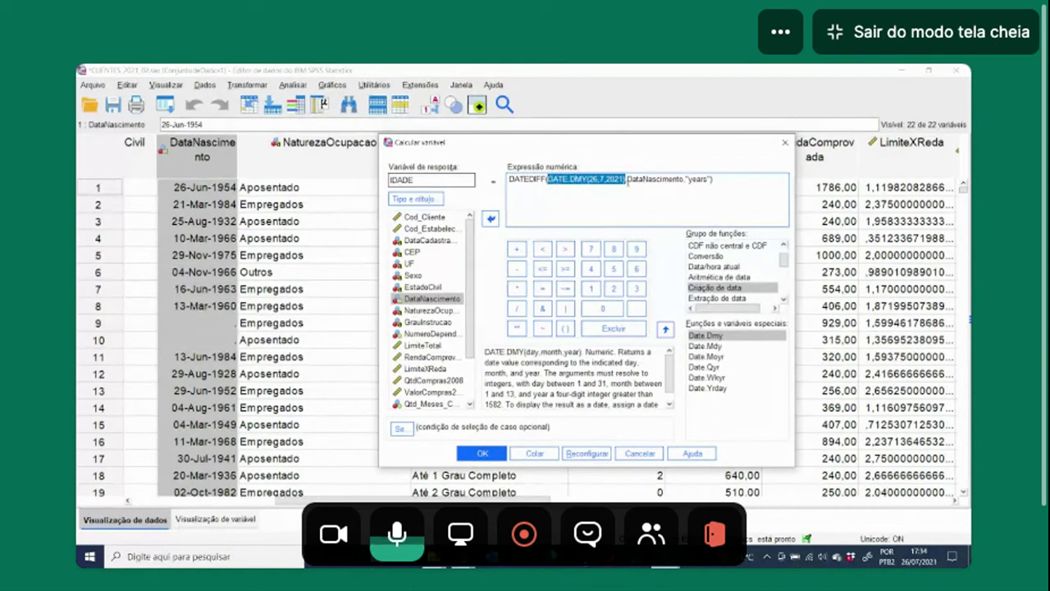
{"action": "left_click", "coordinate": [628, 181]}
{"action": "left_click_drag", "start_coordinate": [627, 179], "coordinate": [702, 179]}
{"action": "left_click", "coordinate": [691, 179]}
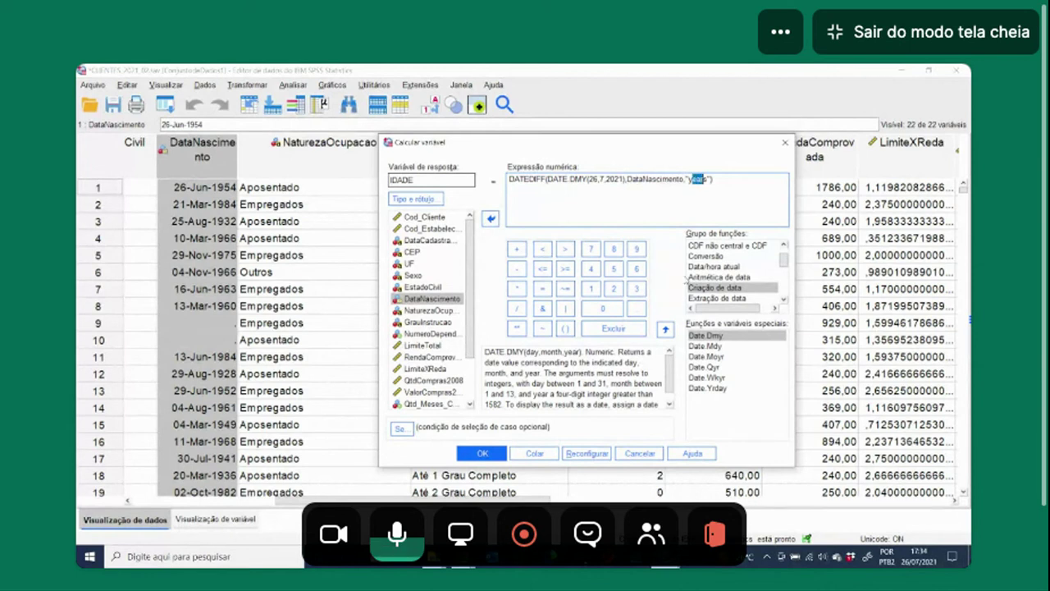
{"action": "left_click", "coordinate": [486, 455]}
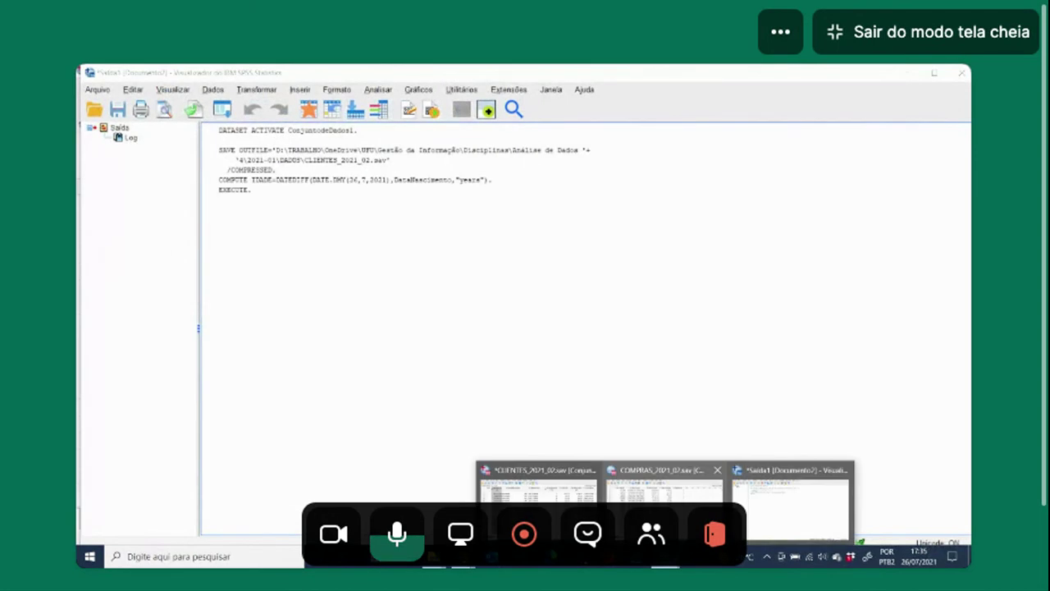
Step: Return to the CLIENTES_2021_02.sav data and widen the new IDADE column and the neighbouring Porte_Estabelecimento column
{"action": "left_click", "coordinate": [573, 492]}
{"action": "left_click_drag", "start_coordinate": [573, 499], "coordinate": [645, 498]}
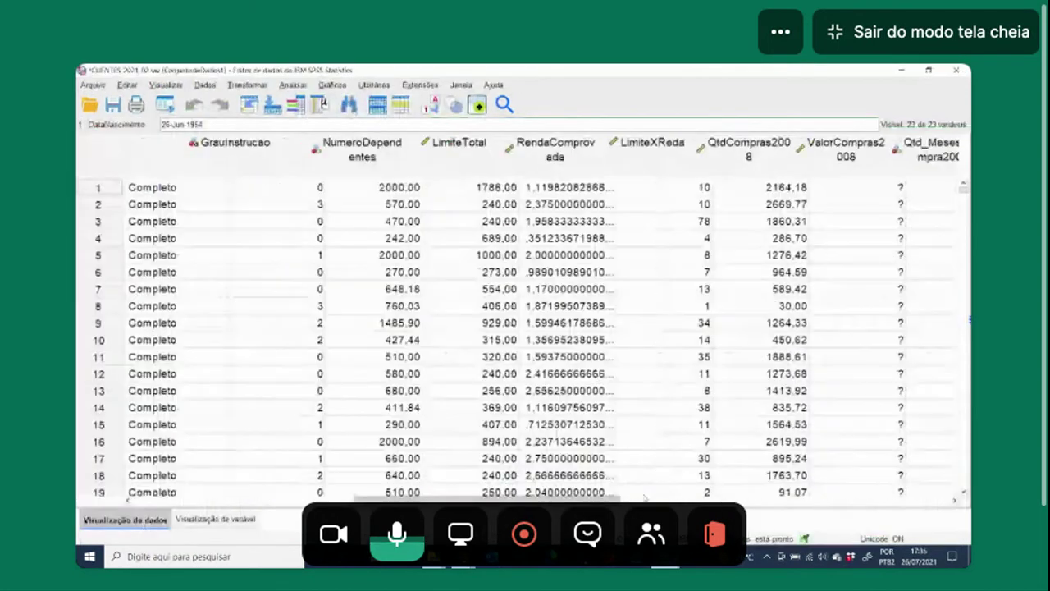
{"action": "left_click", "coordinate": [645, 498]}
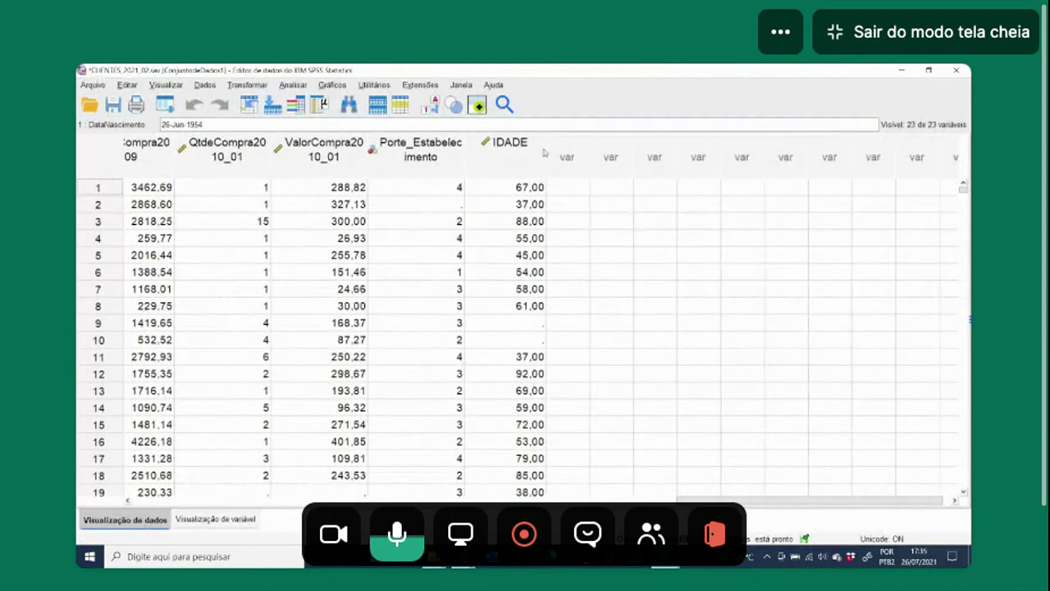
{"action": "left_click_drag", "start_coordinate": [545, 149], "coordinate": [560, 149]}
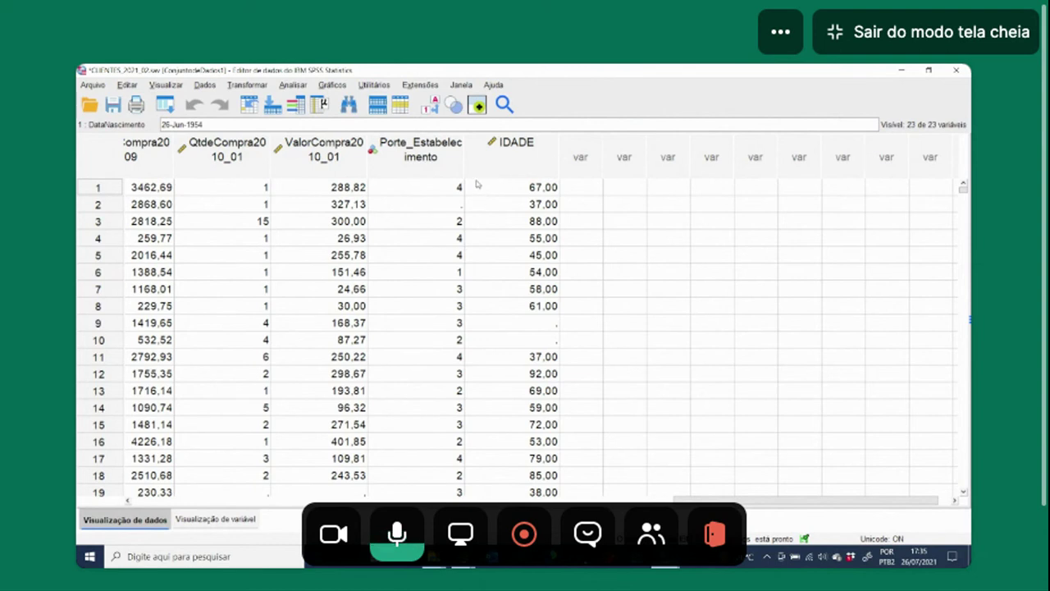
{"action": "left_click", "coordinate": [531, 159]}
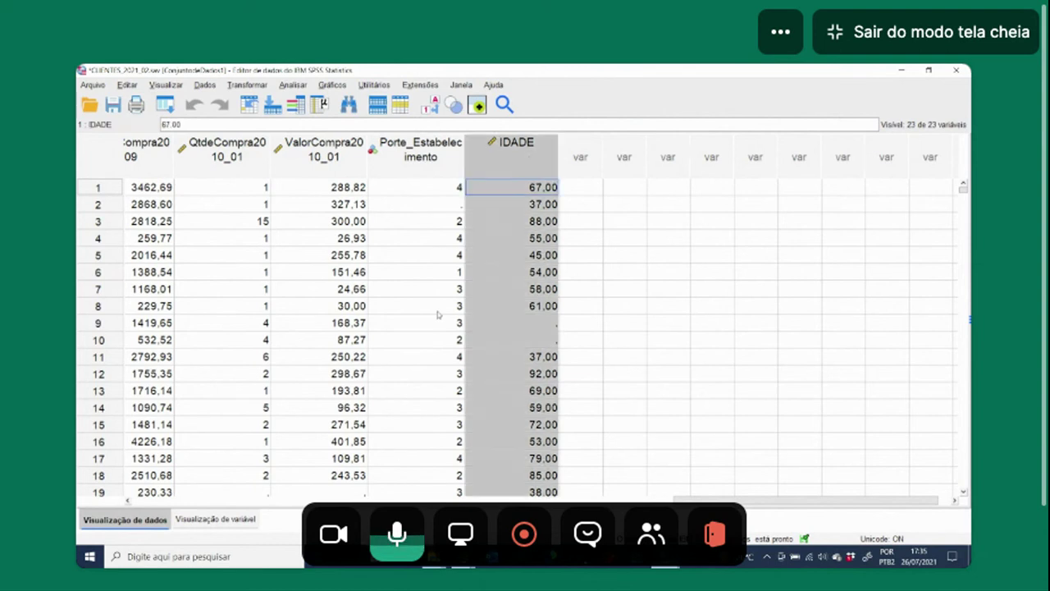
{"action": "left_click_drag", "start_coordinate": [462, 159], "coordinate": [518, 158]}
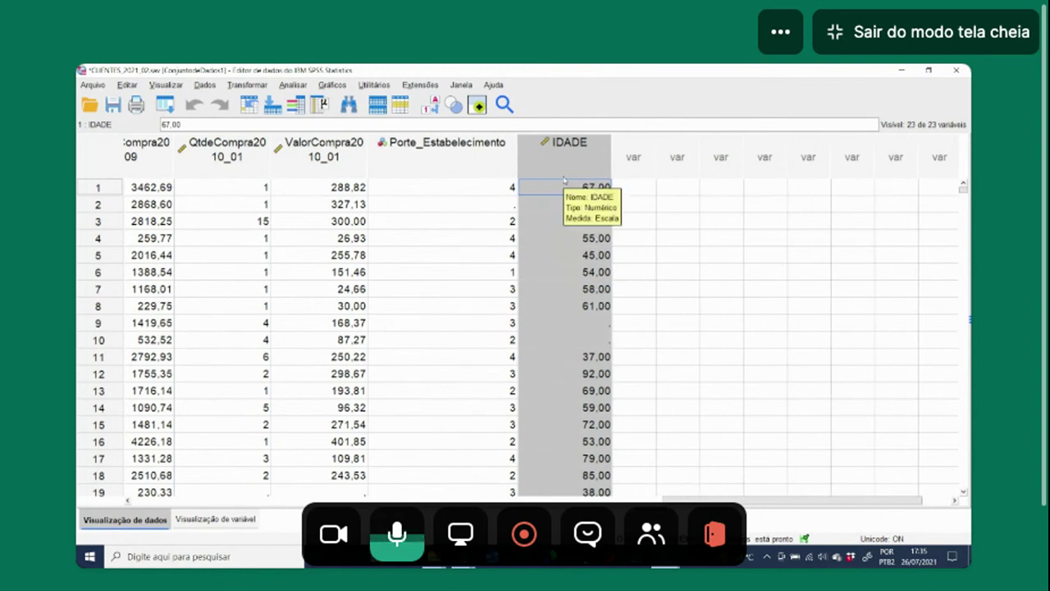
Step: Move the IDADE variable so that it comes directly after DataNascimento in the variable order
{"action": "left_click_drag", "start_coordinate": [715, 500], "coordinate": [698, 500]}
{"action": "left_click_drag", "start_coordinate": [625, 158], "coordinate": [97, 158]}
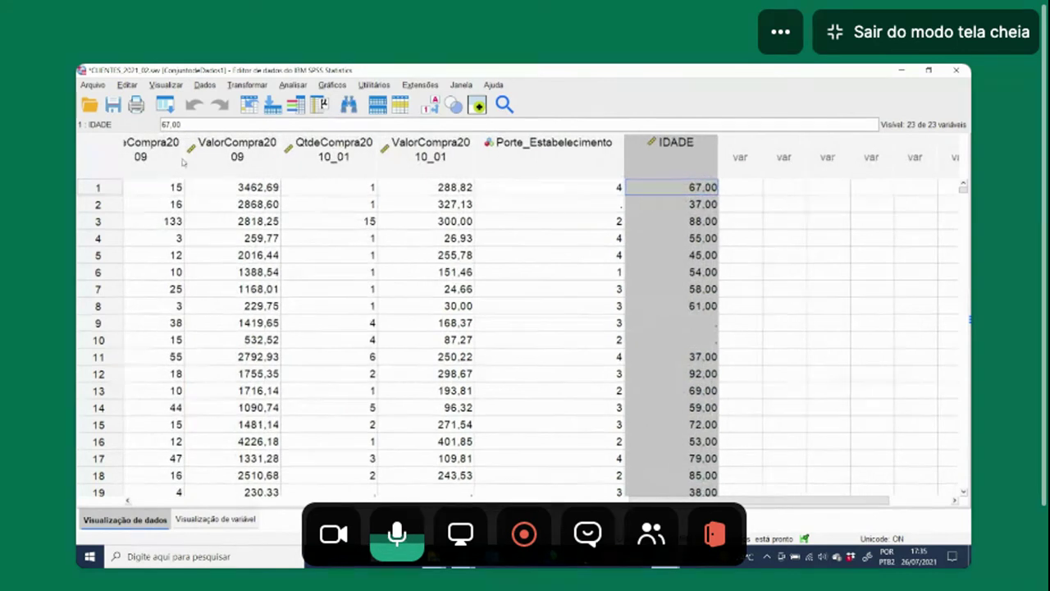
{"action": "left_click_drag", "start_coordinate": [183, 162], "coordinate": [182, 160]}
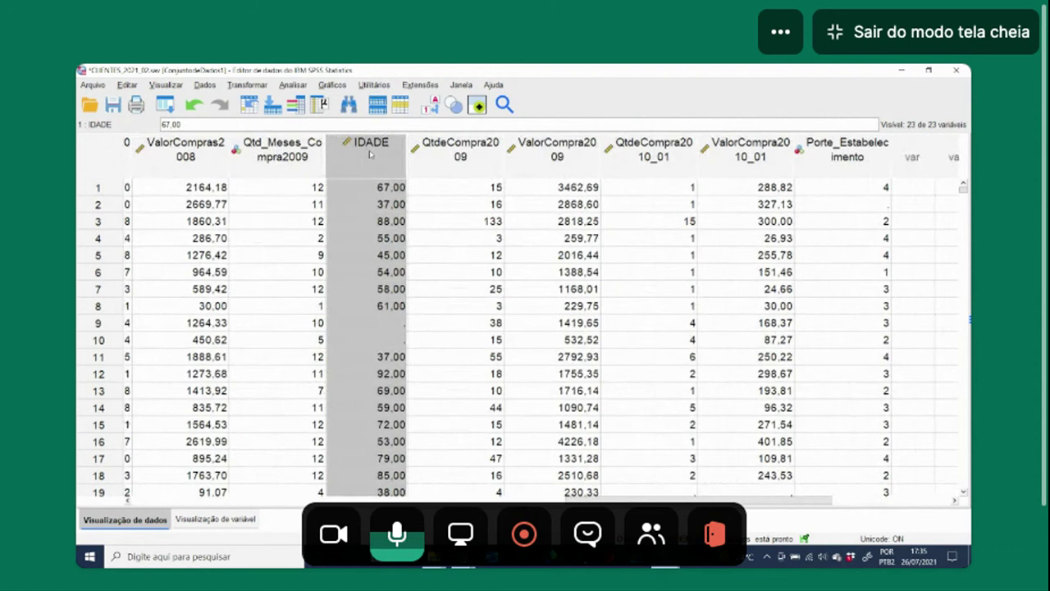
{"action": "double_click", "coordinate": [370, 154]}
{"action": "scroll", "coordinate": [392, 316], "scroll_direction": "up", "scroll_amount": 4}
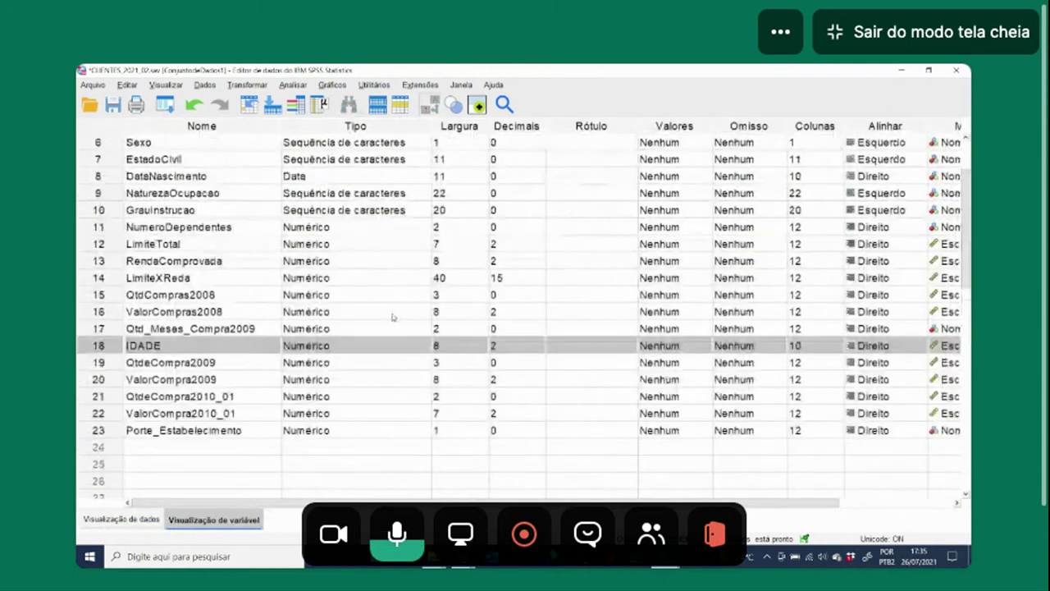
{"action": "scroll", "coordinate": [392, 316], "scroll_direction": "up", "scroll_amount": 2}
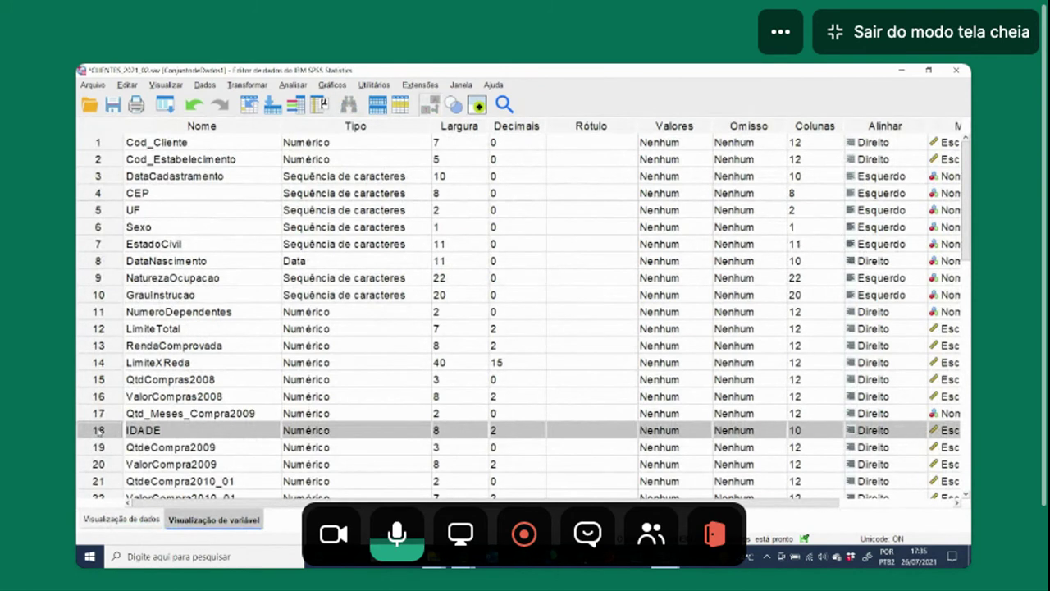
{"action": "left_click_drag", "start_coordinate": [86, 430], "coordinate": [111, 283]}
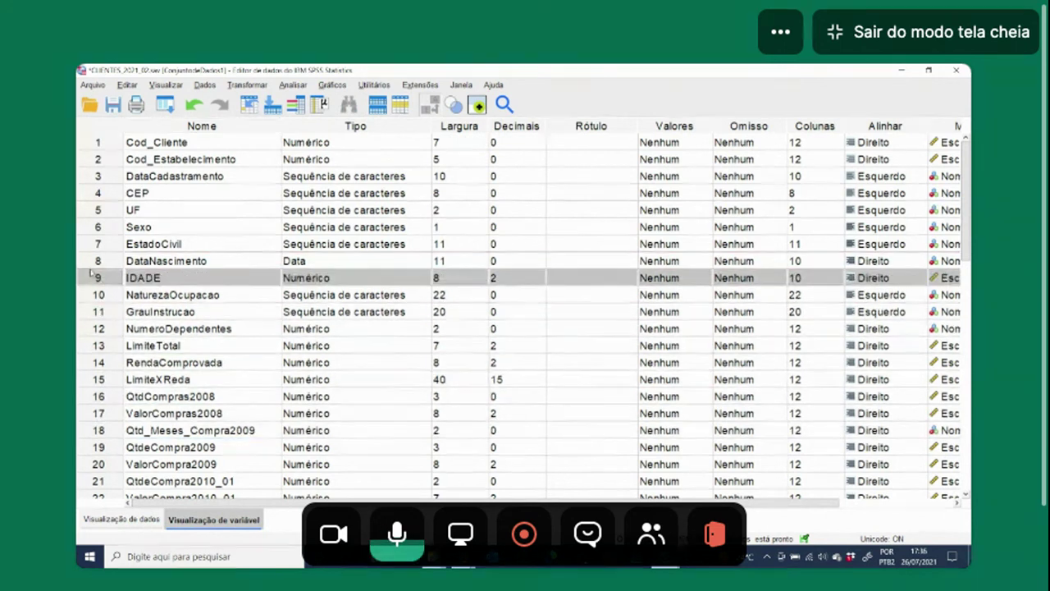
Step: Go back to the data view and compare the missing DataNascimento and IDADE cells of cases 9 and 10
{"action": "left_click", "coordinate": [93, 263]}
{"action": "double_click", "coordinate": [93, 263]}
{"action": "left_click", "coordinate": [250, 271]}
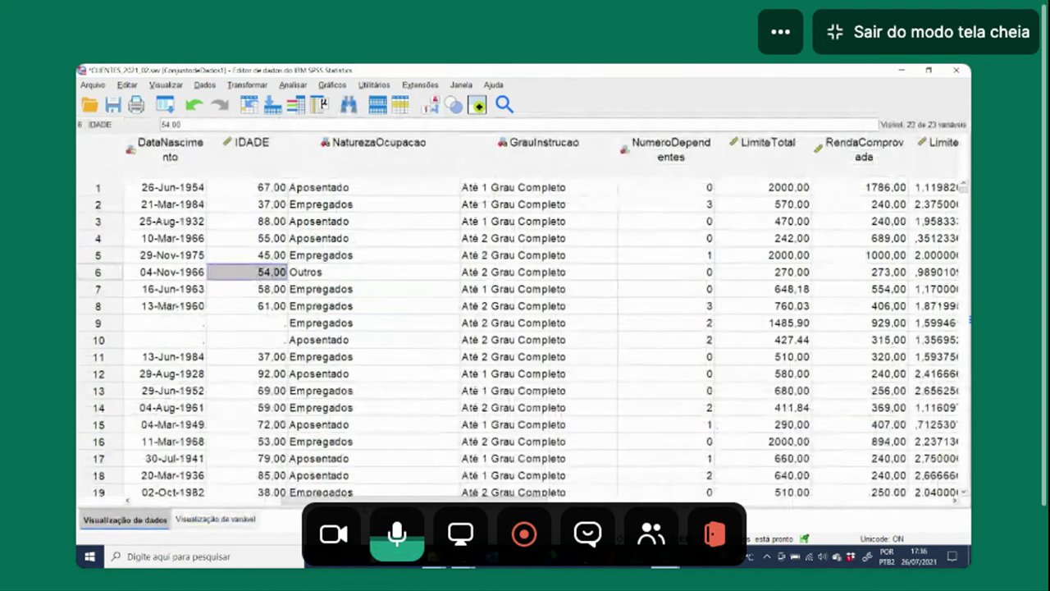
{"action": "left_click_drag", "start_coordinate": [408, 501], "coordinate": [375, 500]}
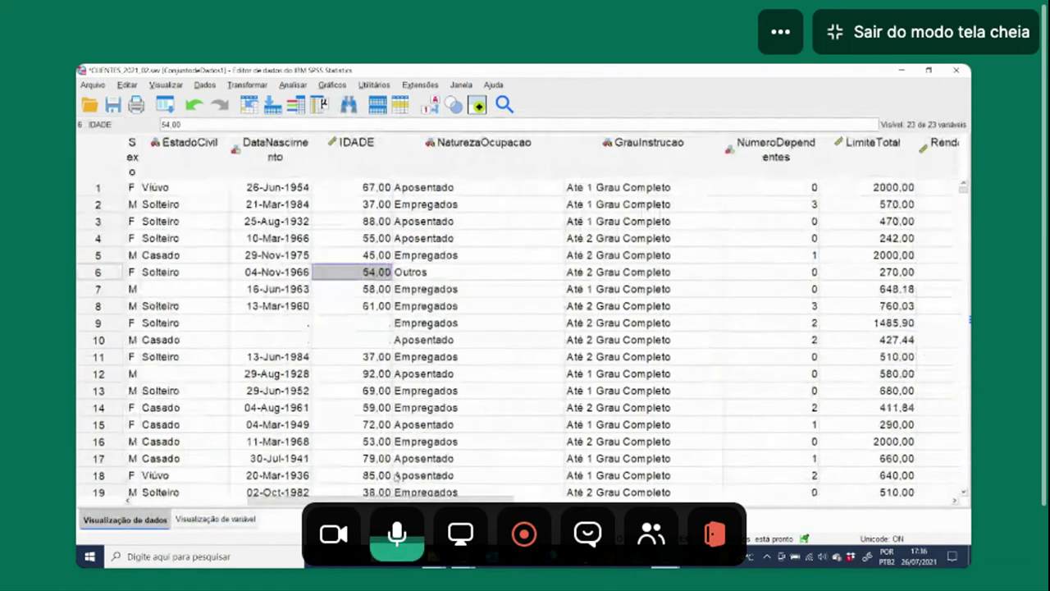
{"action": "left_click", "coordinate": [362, 357]}
{"action": "left_click", "coordinate": [362, 325]}
{"action": "left_click", "coordinate": [283, 323]}
{"action": "left_click", "coordinate": [283, 339]}
{"action": "left_click", "coordinate": [277, 322]}
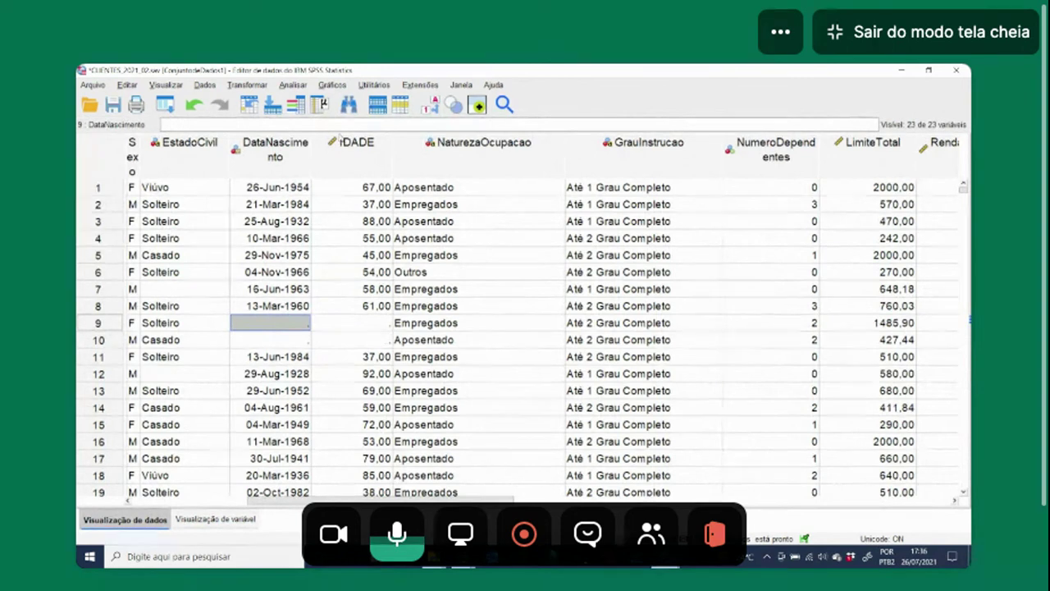
{"action": "left_click", "coordinate": [285, 340]}
{"action": "left_click_drag", "start_coordinate": [276, 325], "coordinate": [339, 328]}
{"action": "left_click_drag", "start_coordinate": [279, 341], "coordinate": [358, 341]}
{"action": "left_click_drag", "start_coordinate": [300, 327], "coordinate": [352, 327]}
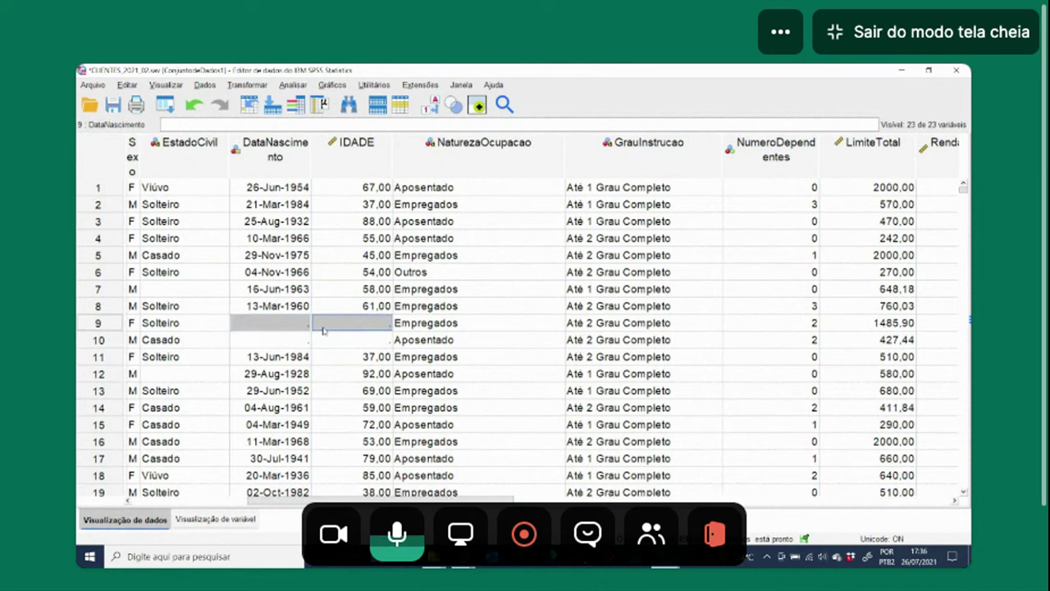
{"action": "left_click", "coordinate": [309, 330]}
{"action": "left_click", "coordinate": [355, 331]}
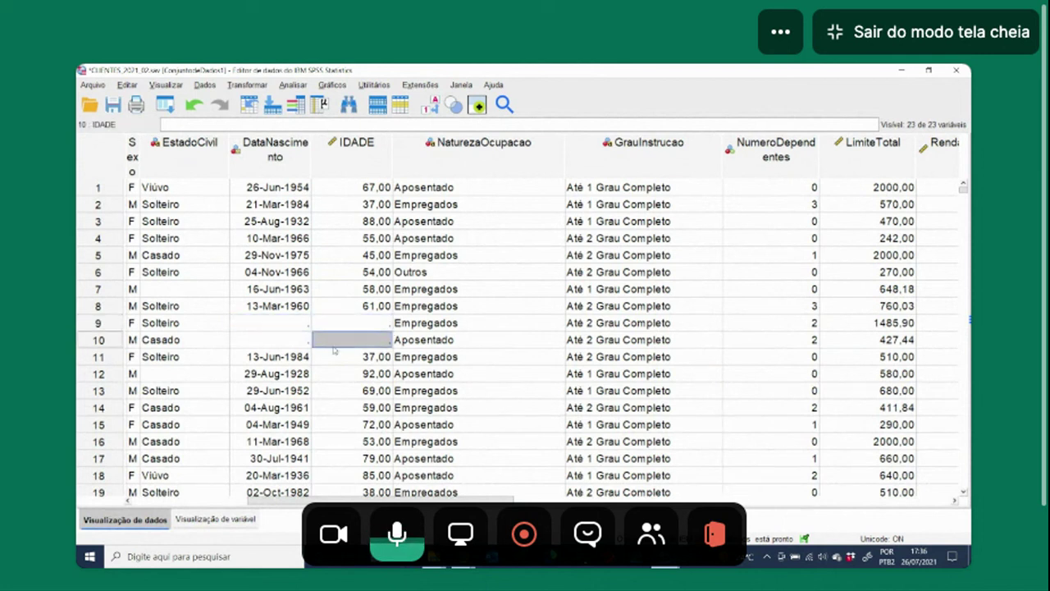
{"action": "left_click", "coordinate": [302, 348]}
{"action": "left_click", "coordinate": [300, 327]}
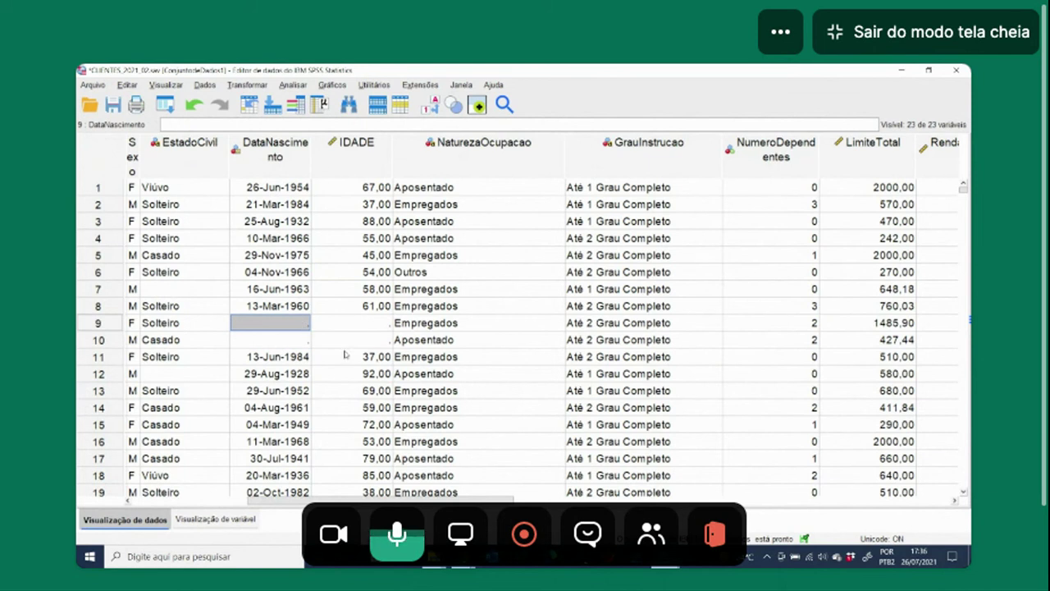
Step: Examine how the empty EstadoCivil cells of cases 7 and 12 are shown in the data
{"action": "left_click_drag", "start_coordinate": [315, 500], "coordinate": [279, 501]}
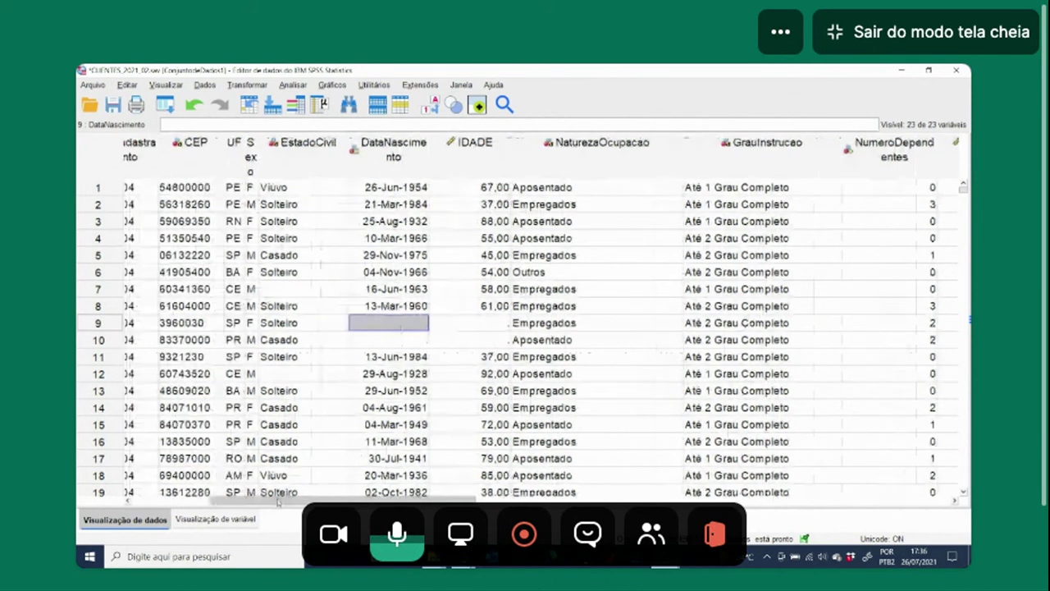
{"action": "left_click", "coordinate": [299, 297]}
{"action": "left_click", "coordinate": [298, 294]}
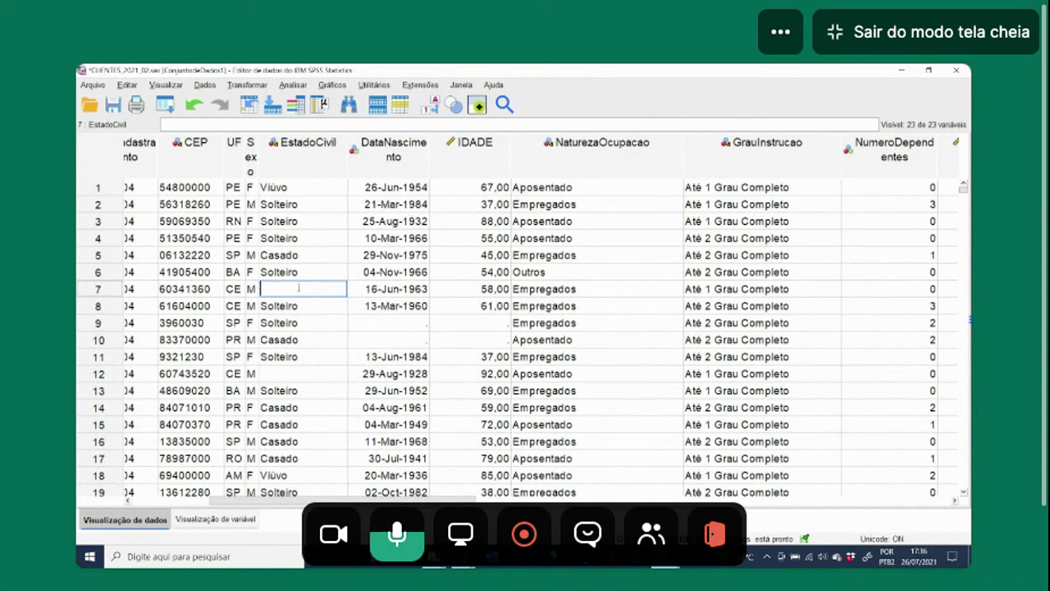
{"action": "left_click", "coordinate": [305, 376]}
{"action": "left_click", "coordinate": [296, 290]}
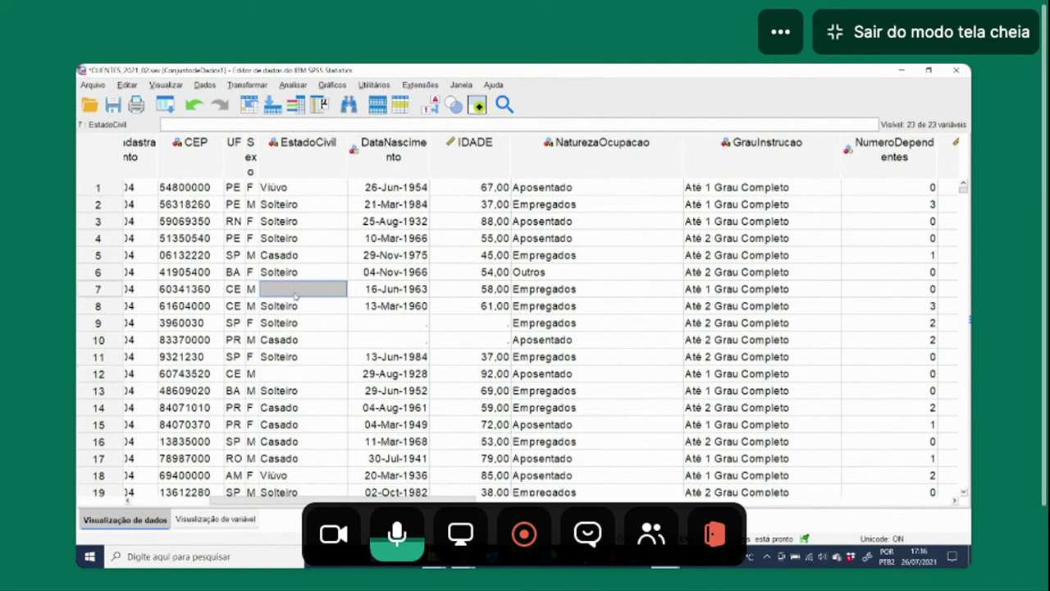
{"action": "left_click", "coordinate": [302, 377]}
{"action": "left_click", "coordinate": [297, 291]}
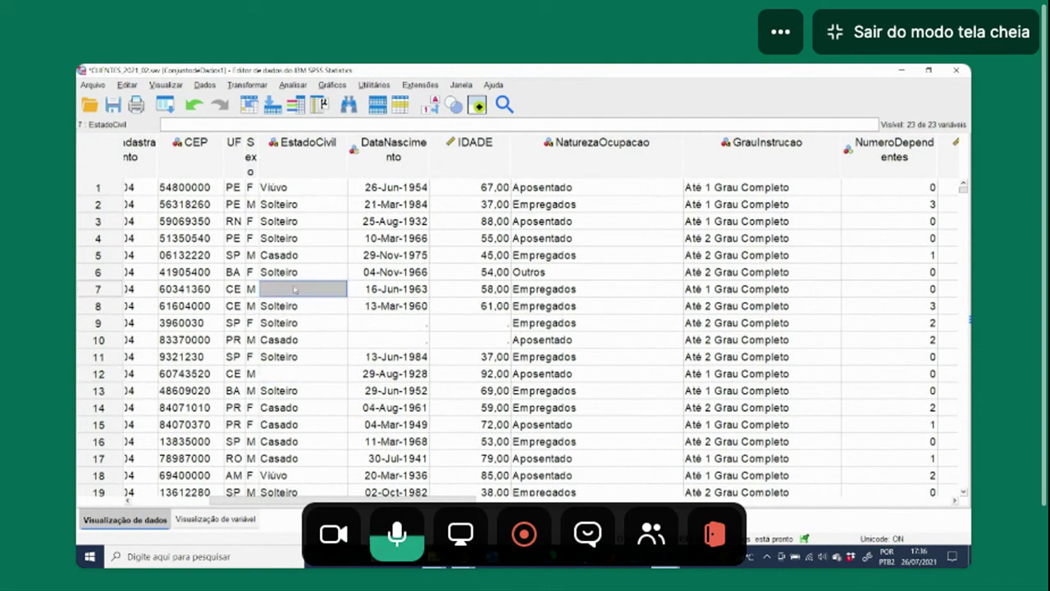
{"action": "left_click", "coordinate": [297, 376]}
{"action": "left_click", "coordinate": [301, 291]}
{"action": "left_click", "coordinate": [300, 369]}
Step: Compare the missing-value marks in DataNascimento and IDADE for cases 9 and 10 with the blank EstadoCivil text cell
{"action": "left_click", "coordinate": [361, 323]}
{"action": "left_click", "coordinate": [379, 343]}
{"action": "left_click", "coordinate": [378, 325]}
{"action": "left_click", "coordinate": [384, 338]}
{"action": "left_click", "coordinate": [380, 325]}
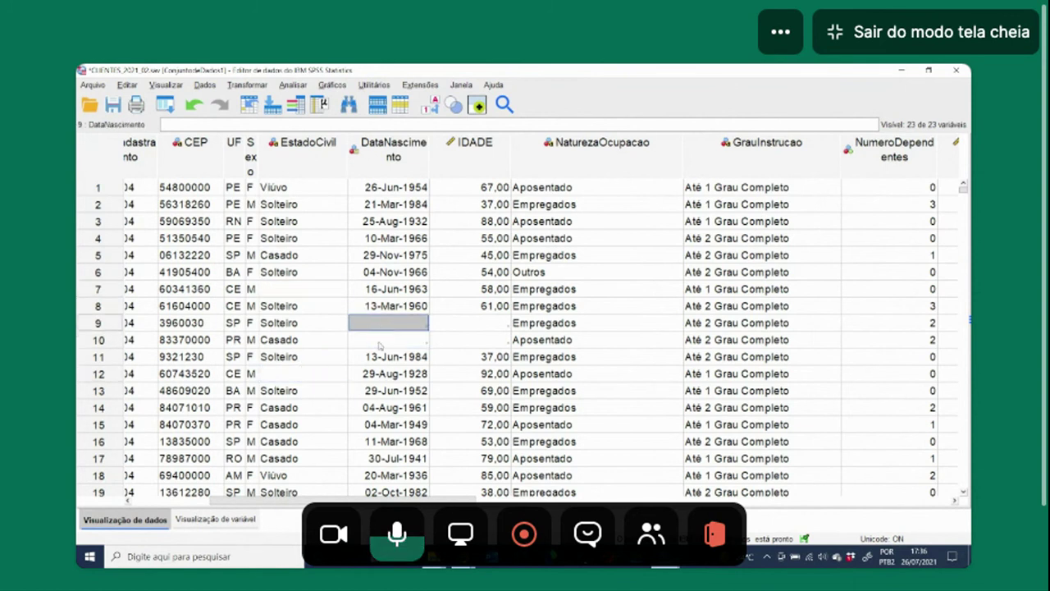
{"action": "left_click", "coordinate": [384, 338]}
{"action": "left_click", "coordinate": [382, 325]}
{"action": "left_click", "coordinate": [388, 337]}
{"action": "left_click", "coordinate": [389, 325]}
{"action": "left_click", "coordinate": [459, 326]}
{"action": "left_click", "coordinate": [468, 339]}
{"action": "left_click", "coordinate": [472, 325]}
{"action": "left_click", "coordinate": [459, 340]}
{"action": "left_click", "coordinate": [299, 291]}
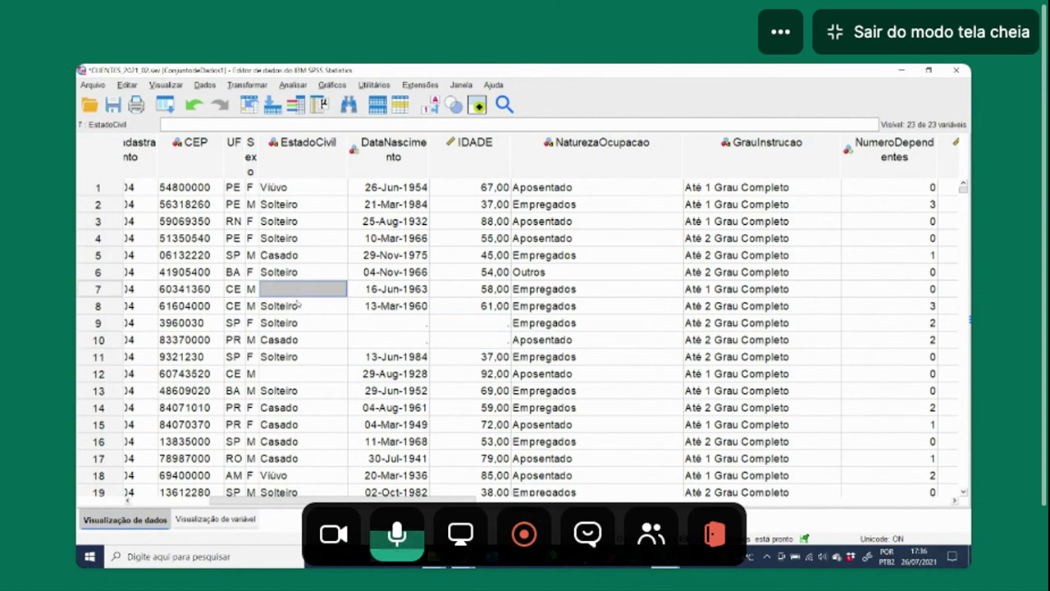
{"action": "left_click", "coordinate": [407, 333]}
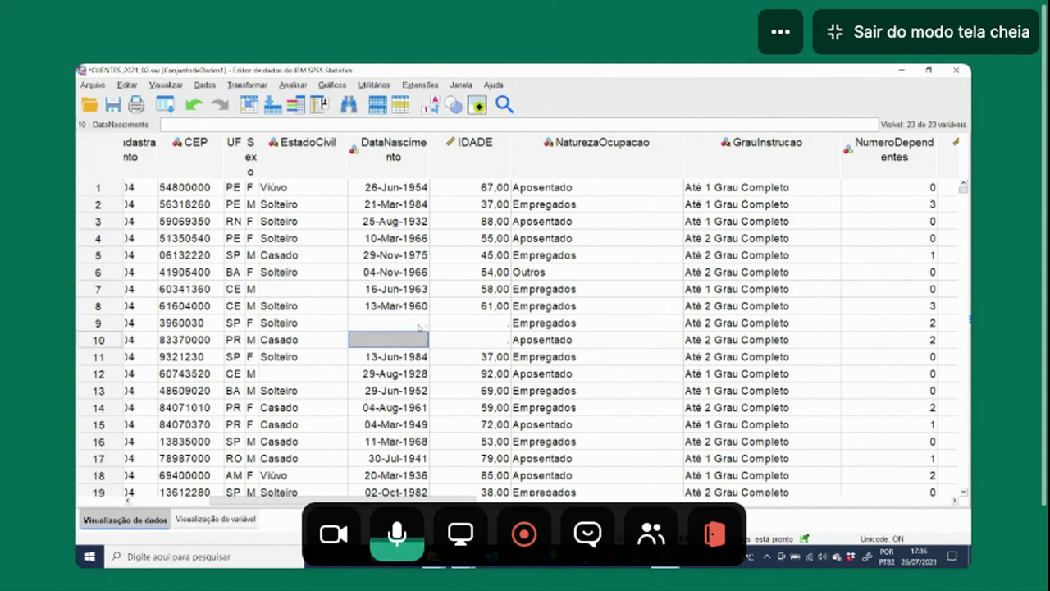
{"action": "left_click", "coordinate": [419, 325]}
{"action": "left_click", "coordinate": [472, 323]}
{"action": "left_click", "coordinate": [491, 340]}
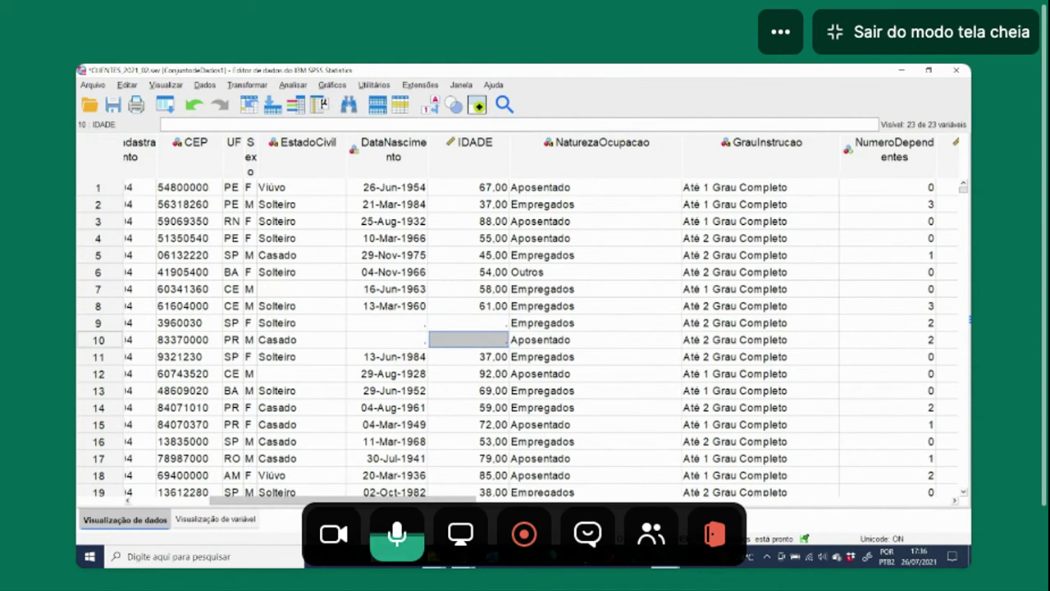
Step: Widen the DataNascimento, EstadoCivil, Sexo and UF columns so each variable name fits on one line
{"action": "scroll", "coordinate": [541, 336], "scroll_direction": "right", "scroll_amount": 1}
{"action": "scroll", "coordinate": [452, 156], "scroll_direction": "left", "scroll_amount": 3}
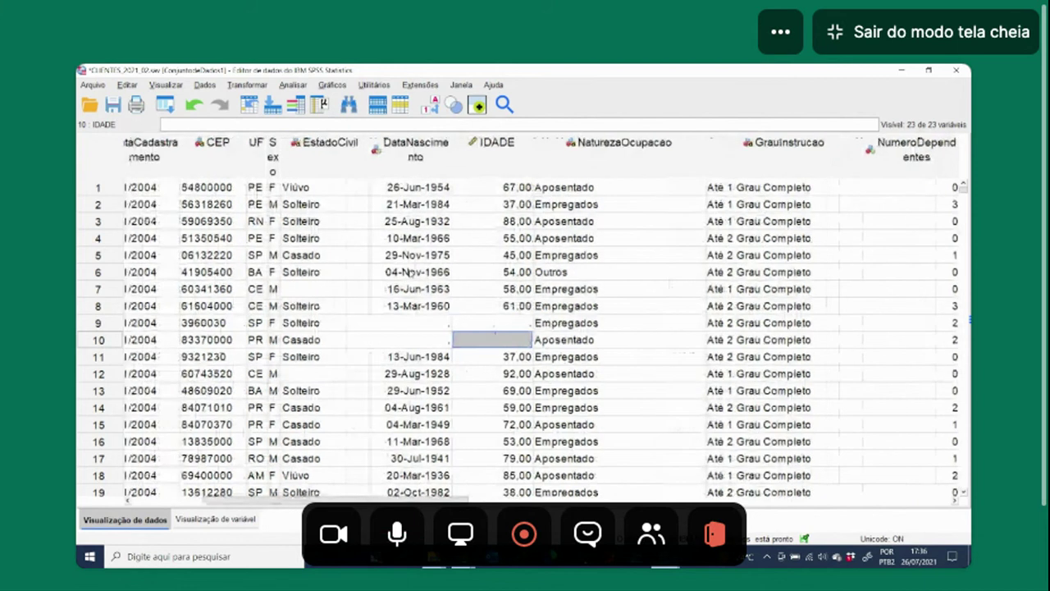
{"action": "left_click_drag", "start_coordinate": [452, 156], "coordinate": [490, 156]}
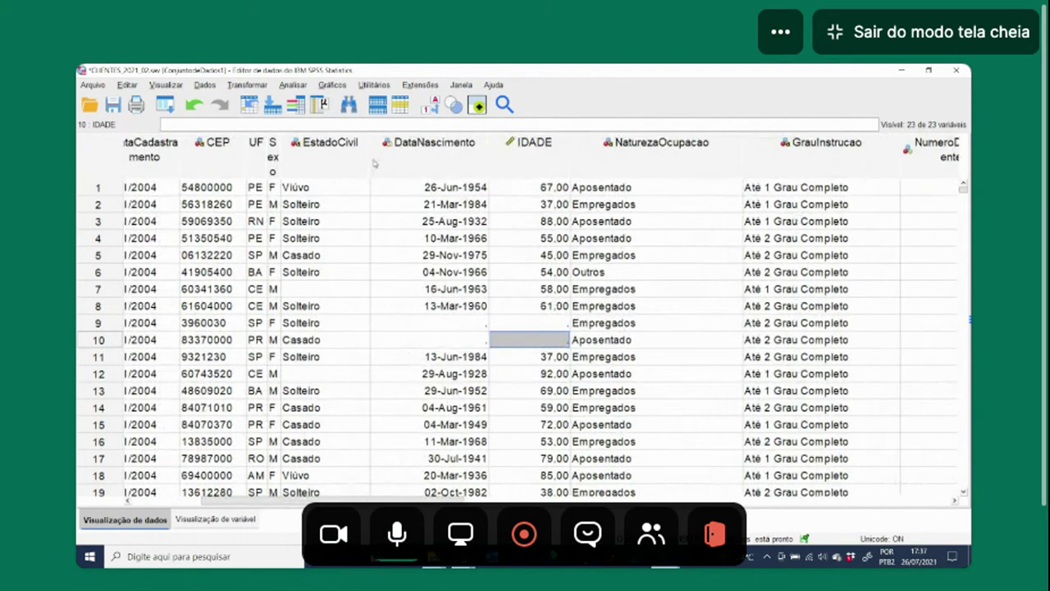
{"action": "left_click_drag", "start_coordinate": [368, 160], "coordinate": [379, 160]}
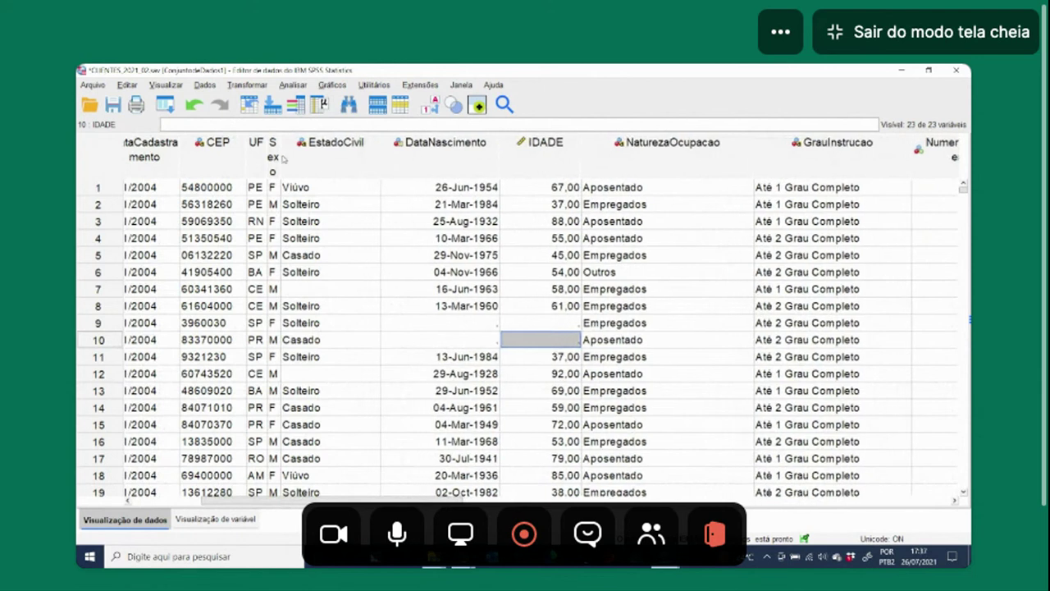
{"action": "mouse_move", "coordinate": [281, 155]}
{"action": "left_mouse_down"}
{"action": "mouse_move", "coordinate": [335, 154]}
{"action": "mouse_move", "coordinate": [282, 151]}
{"action": "mouse_move", "coordinate": [301, 152]}
{"action": "left_mouse_up"}
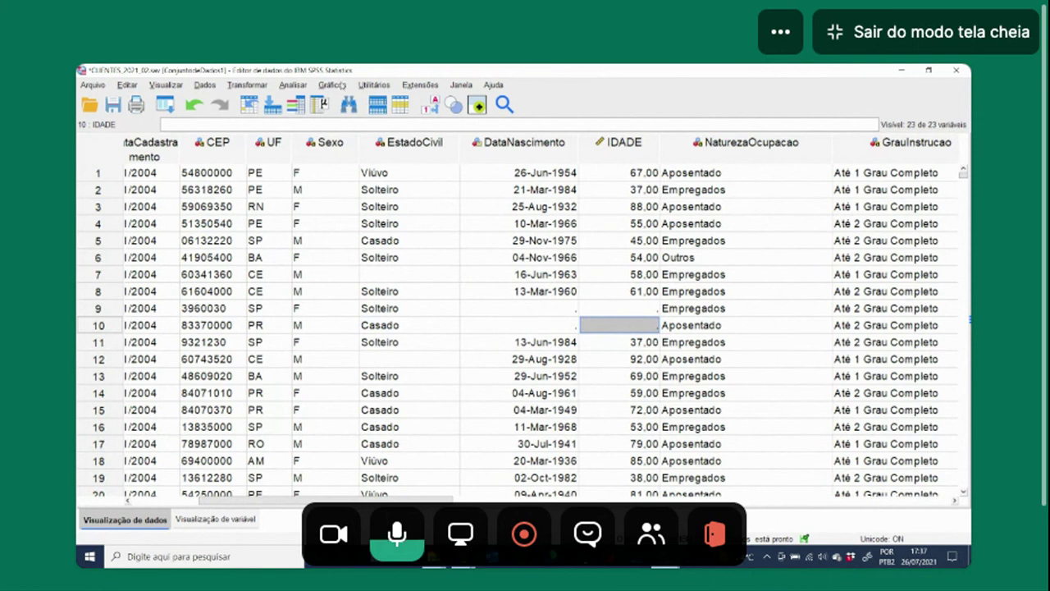
Step: Reopen the Compute Variable definition of IDADE and examine its DATEDIFF expression
{"action": "left_click", "coordinate": [300, 88]}
{"action": "mouse_move", "coordinate": [246, 85]}
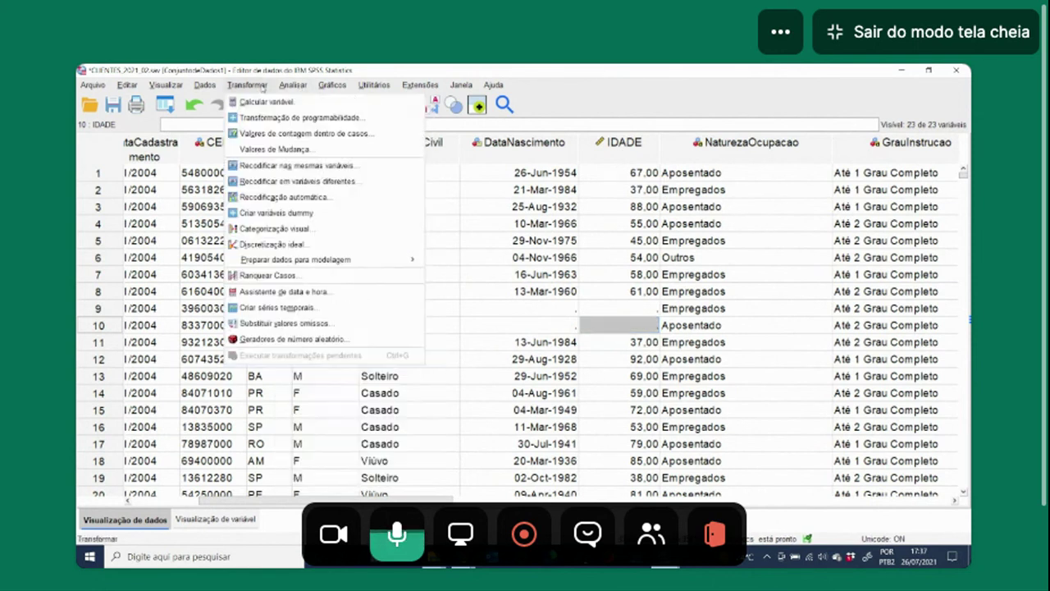
{"action": "left_click", "coordinate": [264, 102]}
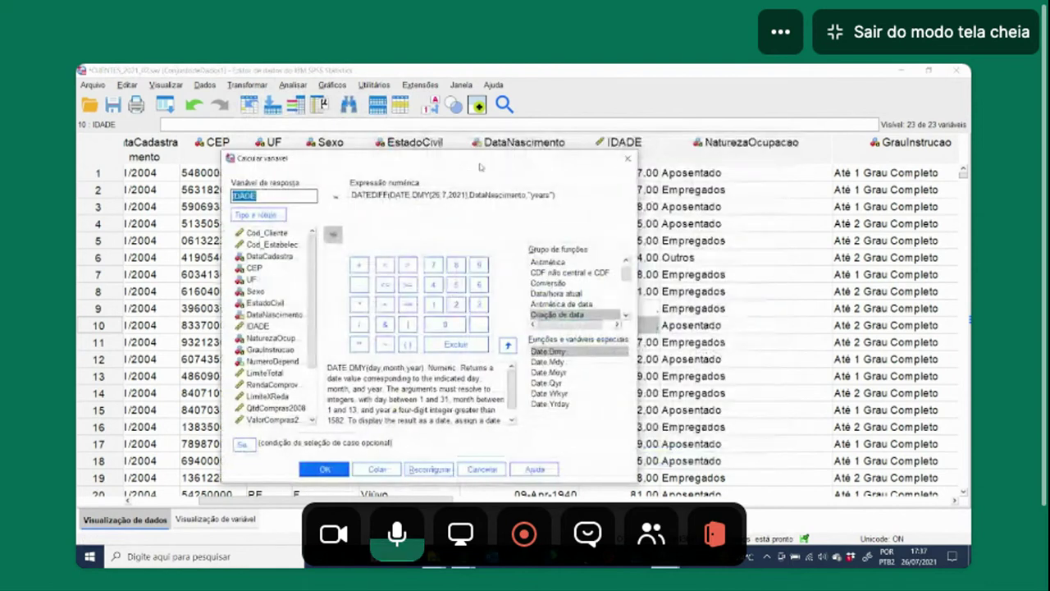
{"action": "left_click", "coordinate": [390, 195]}
{"action": "type", "text": "("}
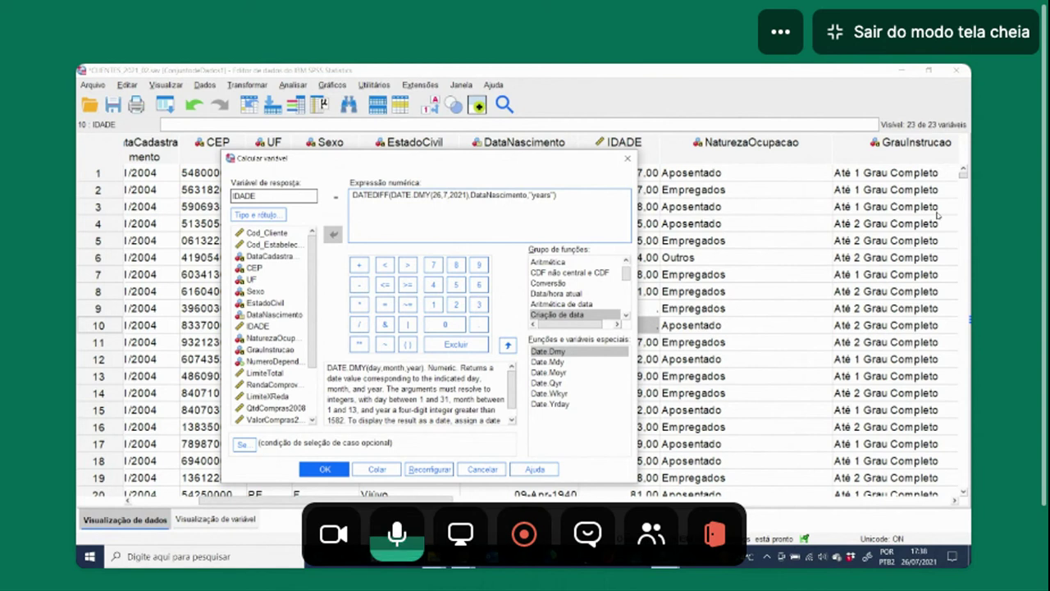
{"action": "key", "text": "Right"}
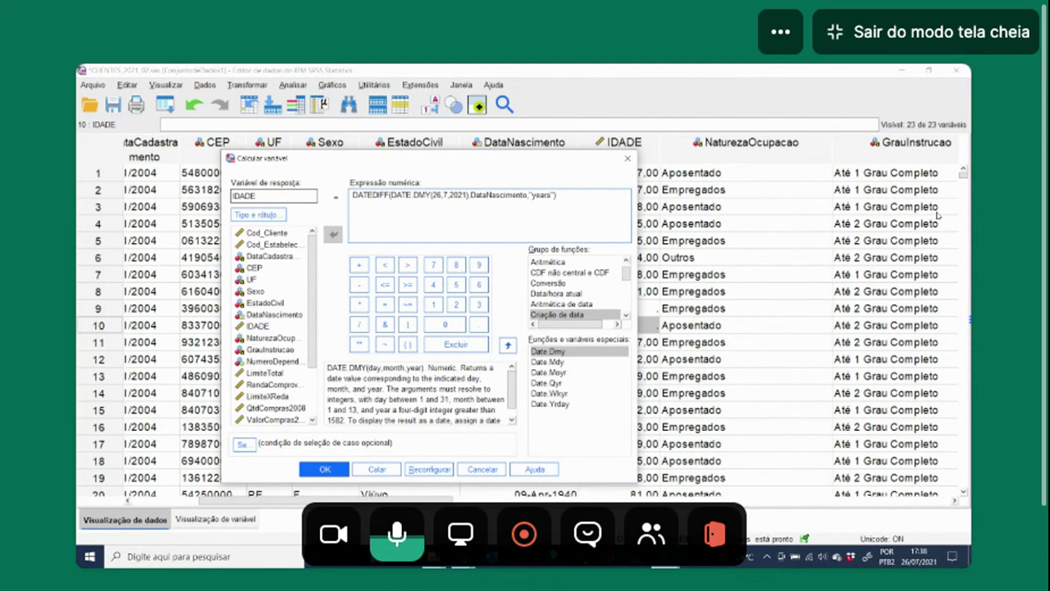
{"action": "key", "text": "BackSpace"}
{"action": "type", "text": ","}
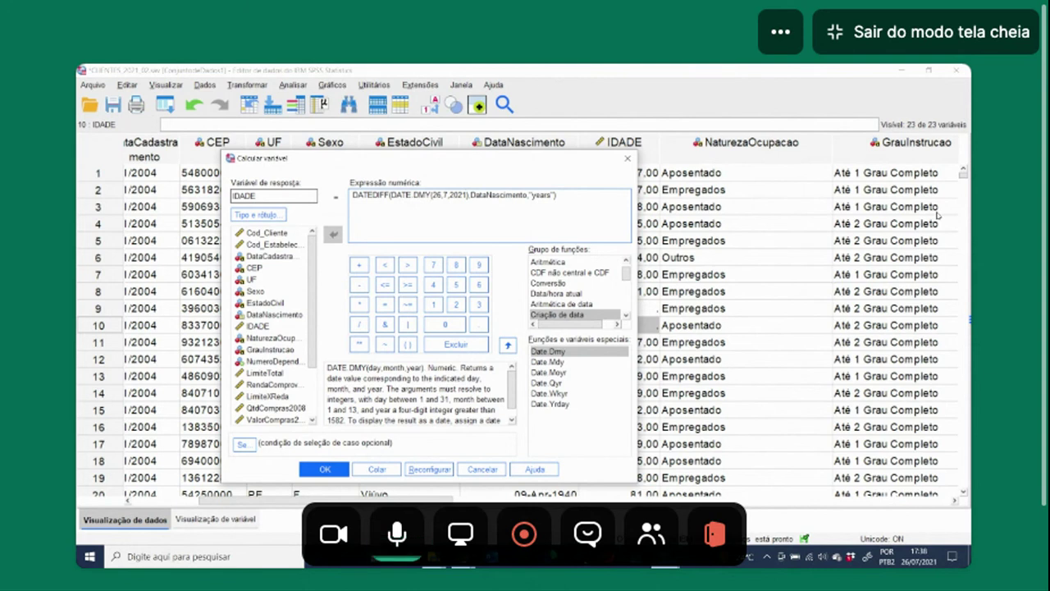
Step: Go through the date, DataNascimento and "years" arguments of the IDADE expression, and close the dialog without changing the formula
{"action": "key", "text": "shift+Left"}
{"action": "key", "text": "shift+Left"}
{"action": "key", "text": "shift+Left"}
{"action": "key", "text": "shift+Left"}
{"action": "key", "text": "shift+Left"}
{"action": "key", "text": "shift+Left"}
{"action": "key", "text": "shift+Left"}
{"action": "key", "text": "shift+Left"}
{"action": "key", "text": "shift+Left"}
{"action": "key", "text": "shift+Left"}
{"action": "key", "text": "shift+Left"}
{"action": "key", "text": "shift+Left"}
{"action": "key", "text": "shift+Left"}
{"action": "key", "text": "shift+Left"}
{"action": "key", "text": "shift+Left"}
{"action": "key", "text": "shift+Left"}
{"action": "key", "text": "shift+Left"}
{"action": "key", "text": "shift+Left"}
{"action": "key", "text": "Left"}
{"action": "key", "text": "Right"}
{"action": "key", "text": "Right"}
{"action": "key", "text": "Right"}
{"action": "key", "text": "Right"}
{"action": "key", "text": "Right"}
{"action": "key", "text": "Right"}
{"action": "key", "text": "Right"}
{"action": "key", "text": "Right"}
{"action": "key", "text": "Right"}
{"action": "key", "text": "Right"}
{"action": "key", "text": "Right"}
{"action": "key", "text": "Right"}
{"action": "key", "text": "Right"}
{"action": "key", "text": "Right"}
{"action": "key", "text": "Right"}
{"action": "key", "text": "Right"}
{"action": "left_click", "coordinate": [325, 469]}
{"action": "left_click", "coordinate": [630, 159]}
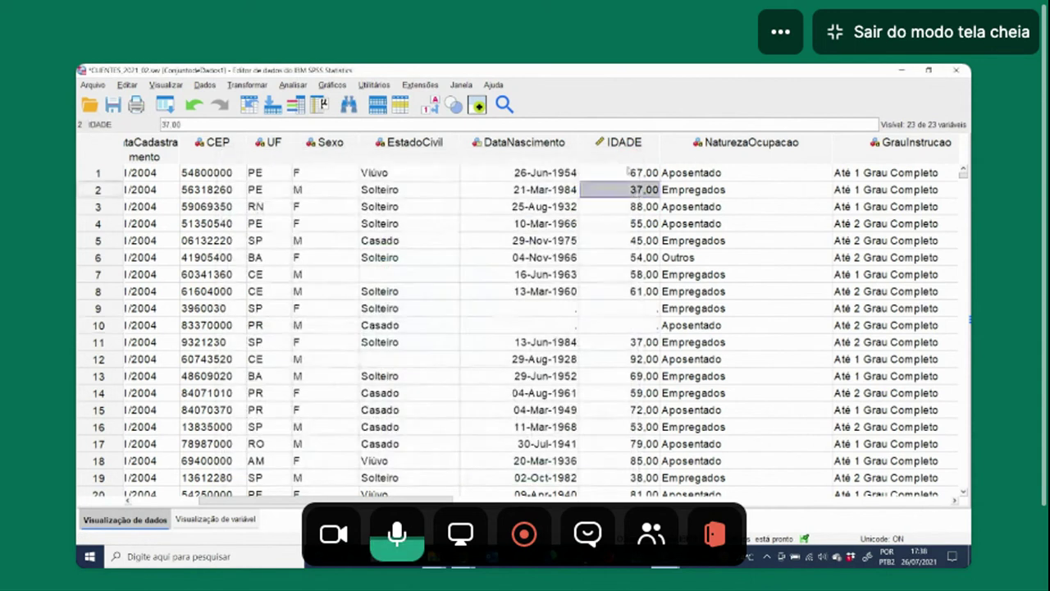
Step: Select the IDADE column and review its values beside DataNascimento and NaturezaOcupacao
{"action": "left_click", "coordinate": [632, 151]}
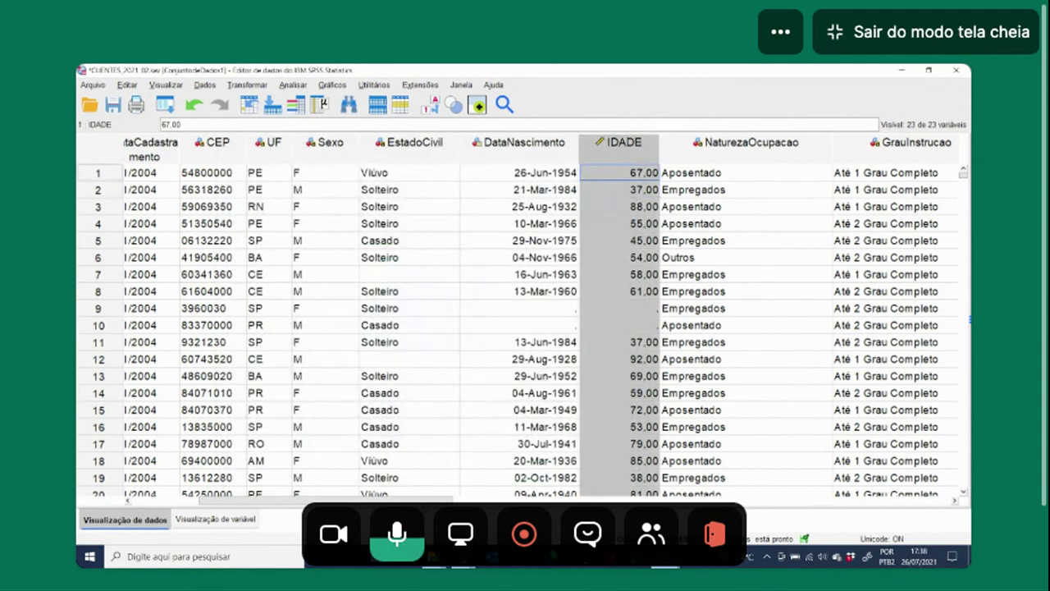
{"action": "left_click_drag", "start_coordinate": [438, 501], "coordinate": [475, 502]}
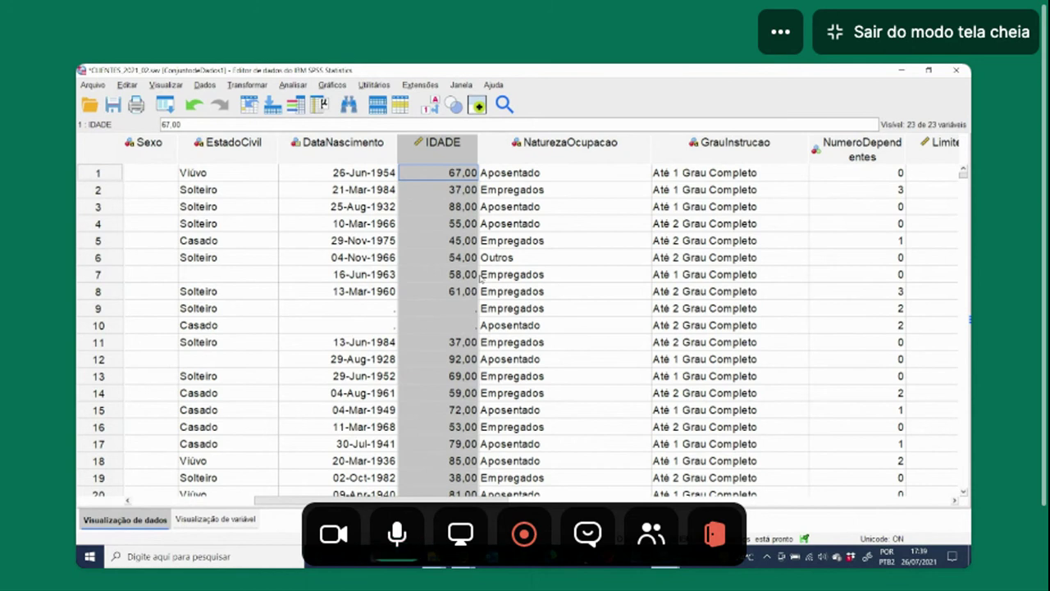
{"action": "mouse_move", "coordinate": [665, 557]}
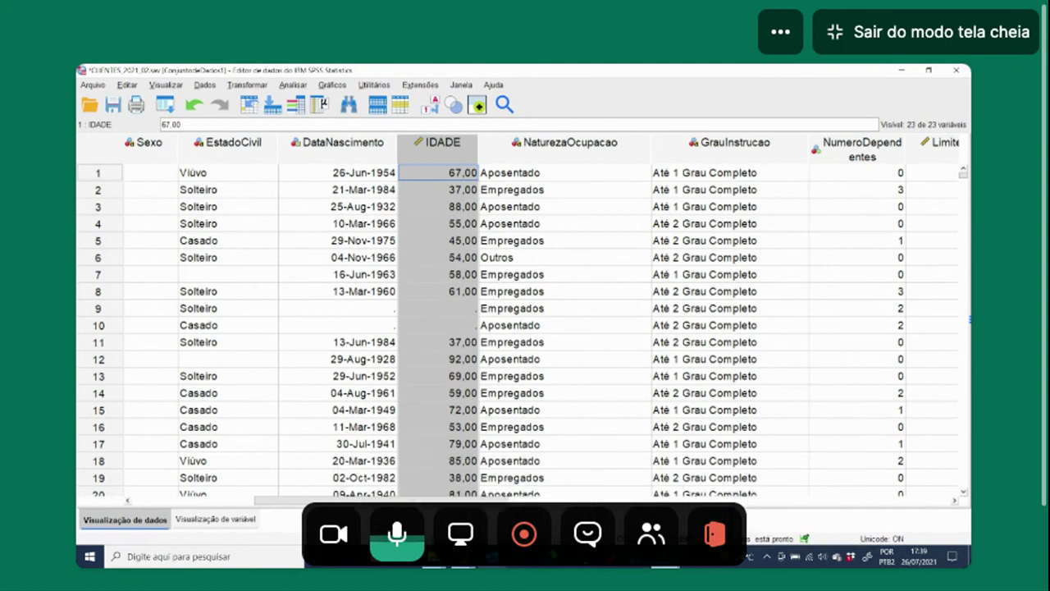
{"action": "left_click", "coordinate": [464, 556]}
{"action": "left_click", "coordinate": [400, 483]}
{"action": "mouse_move", "coordinate": [557, 522]}
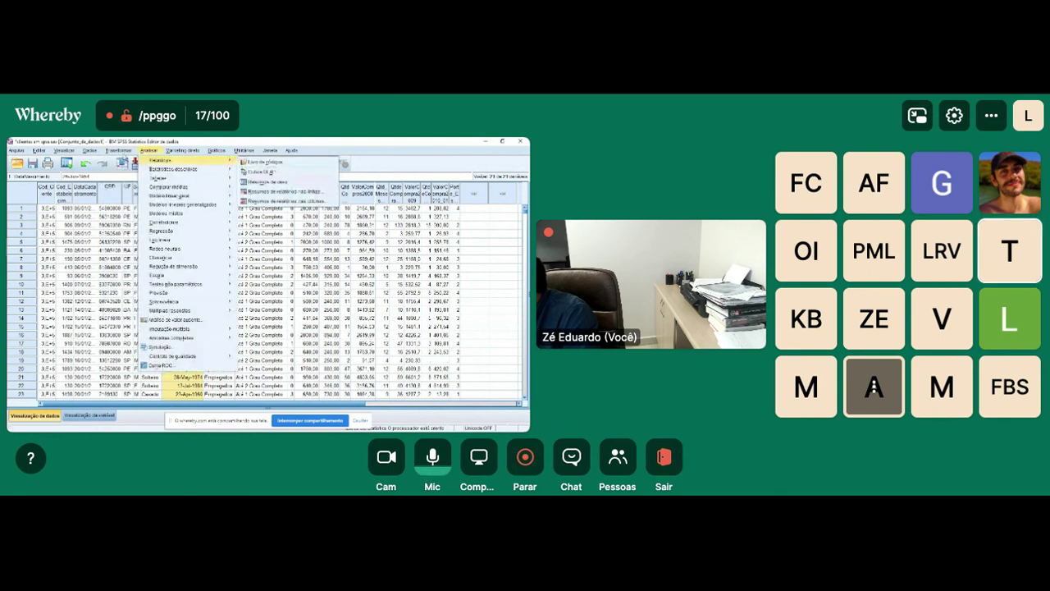
Step: In the participant's shared dataset, define a computed variable IDADE with the expression DATEDIFF(DATE.DMY(07,27,2021),DataNascimento,"years")
{"action": "left_click", "coordinate": [147, 160]}
{"action": "left_click", "coordinate": [168, 209]}
{"action": "type", "text": "DATEDIFF(DATE.DMY(07,07,2021),DataNascimento,\"years\")"}
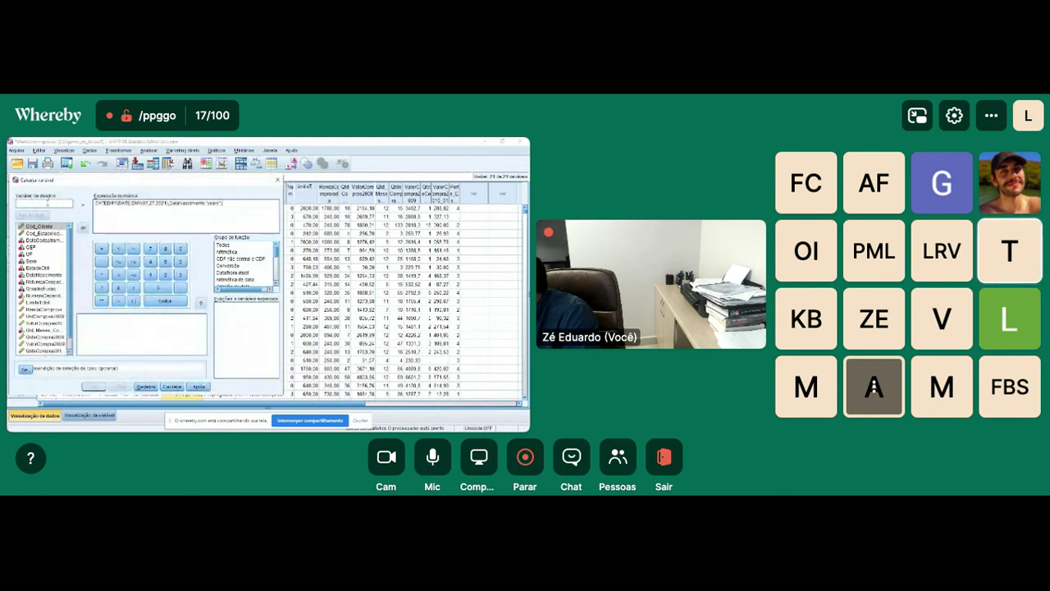
{"action": "left_click", "coordinate": [46, 202]}
{"action": "type", "text": "Idade"}
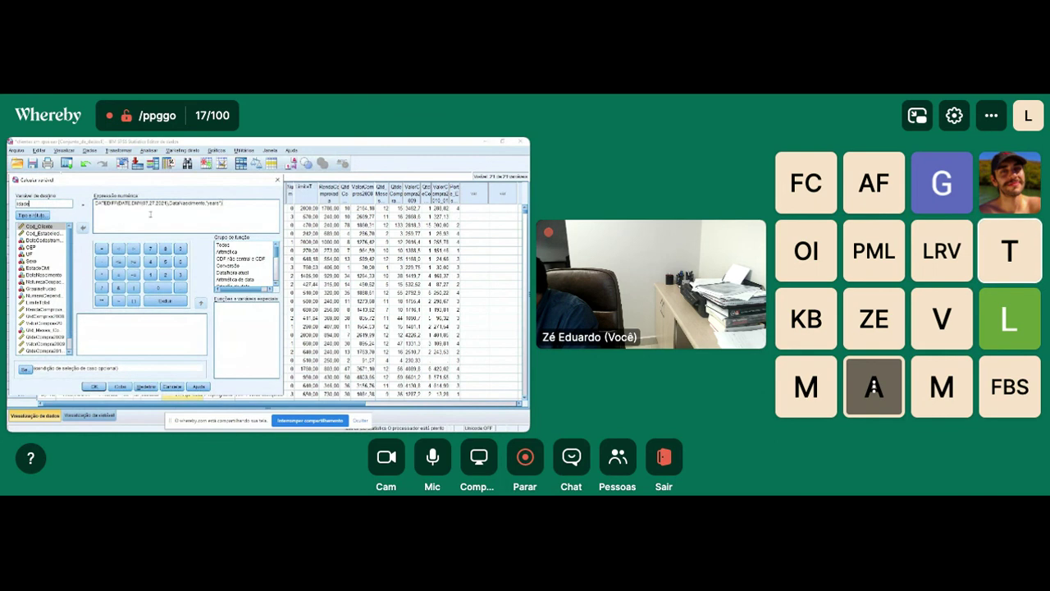
{"action": "double_click", "coordinate": [51, 203]}
{"action": "type", "text": "IDADE"}
Step: Set the reference date to DATE.DMY(07,26,2021) and try running the IDADE computation as syntax
{"action": "left_click_drag", "start_coordinate": [153, 203], "coordinate": [164, 203]}
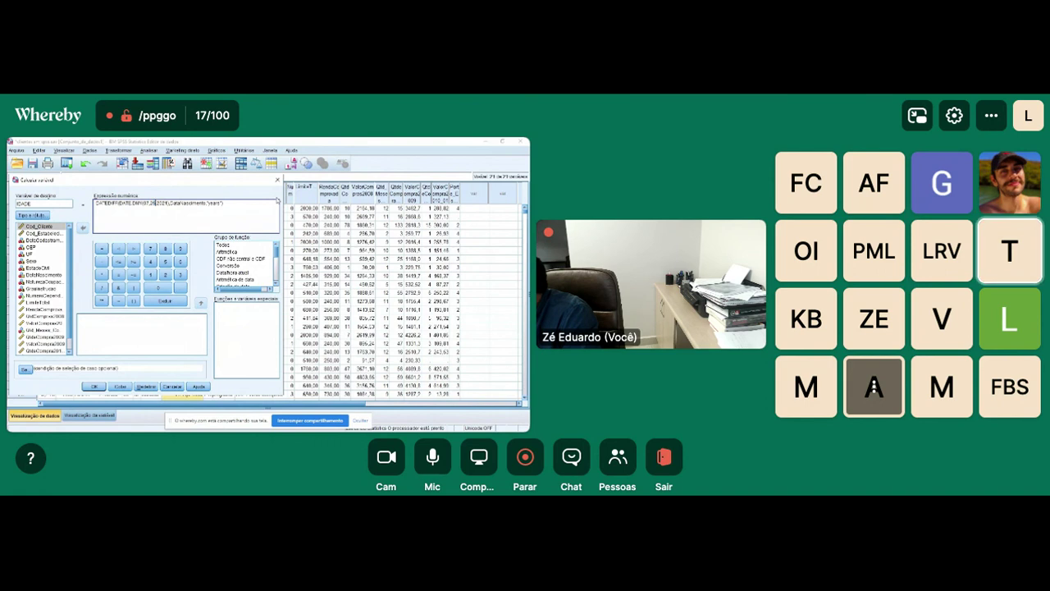
{"action": "left_click", "coordinate": [115, 386]}
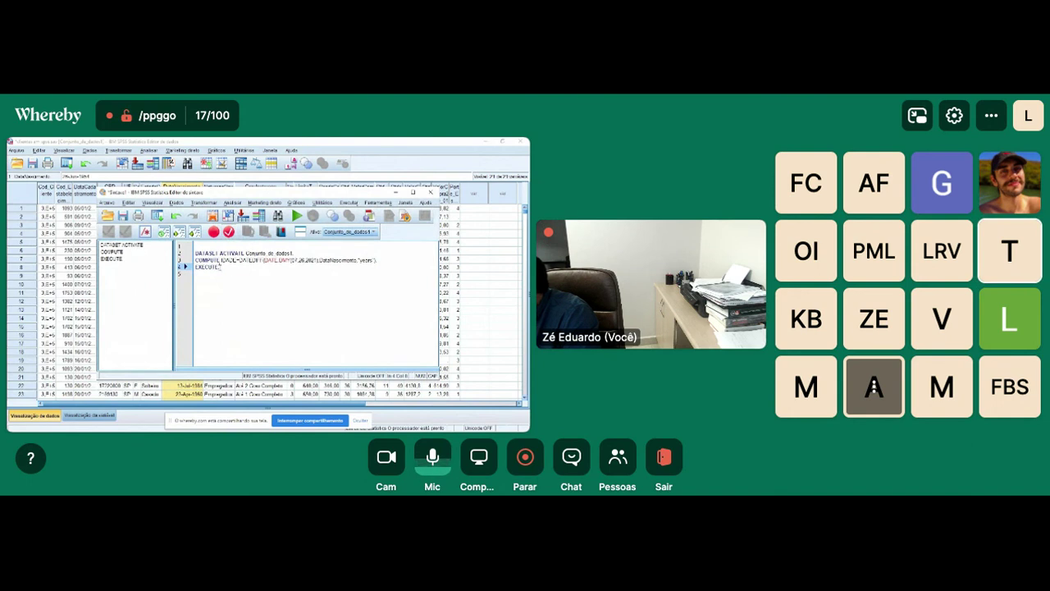
{"action": "key", "text": "ctrl+a"}
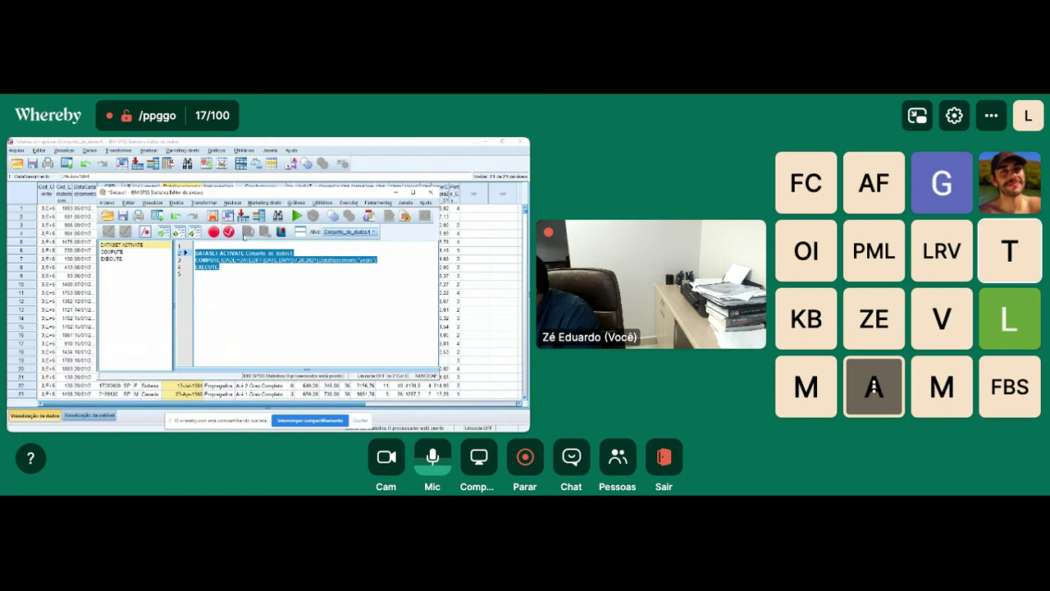
{"action": "left_click", "coordinate": [297, 216]}
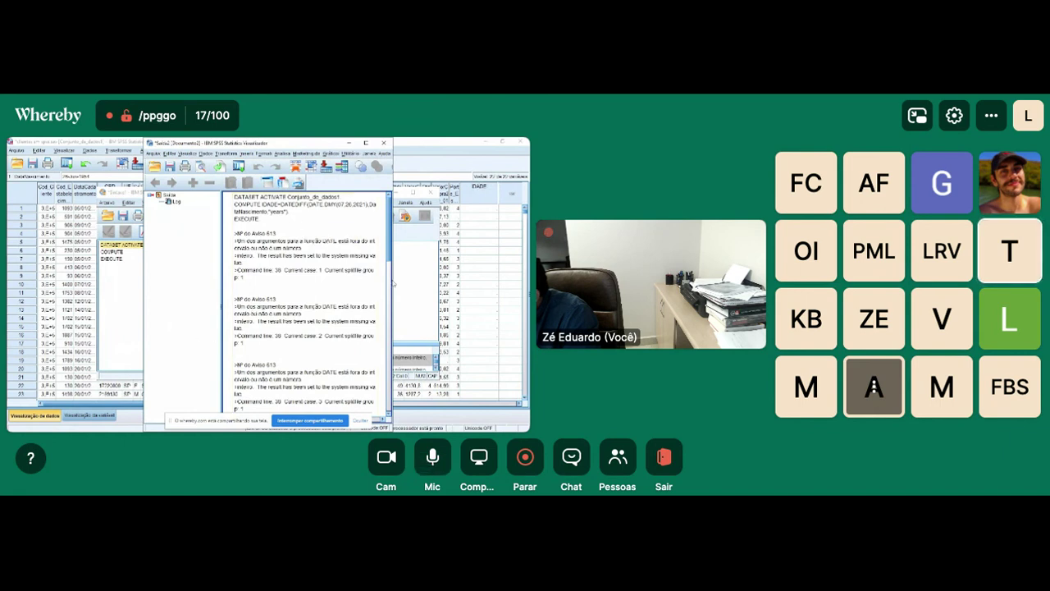
Step: Read through the DATE function warnings in the output, and minimize the output and syntax windows to return to the data
{"action": "left_click_drag", "start_coordinate": [392, 283], "coordinate": [458, 273]}
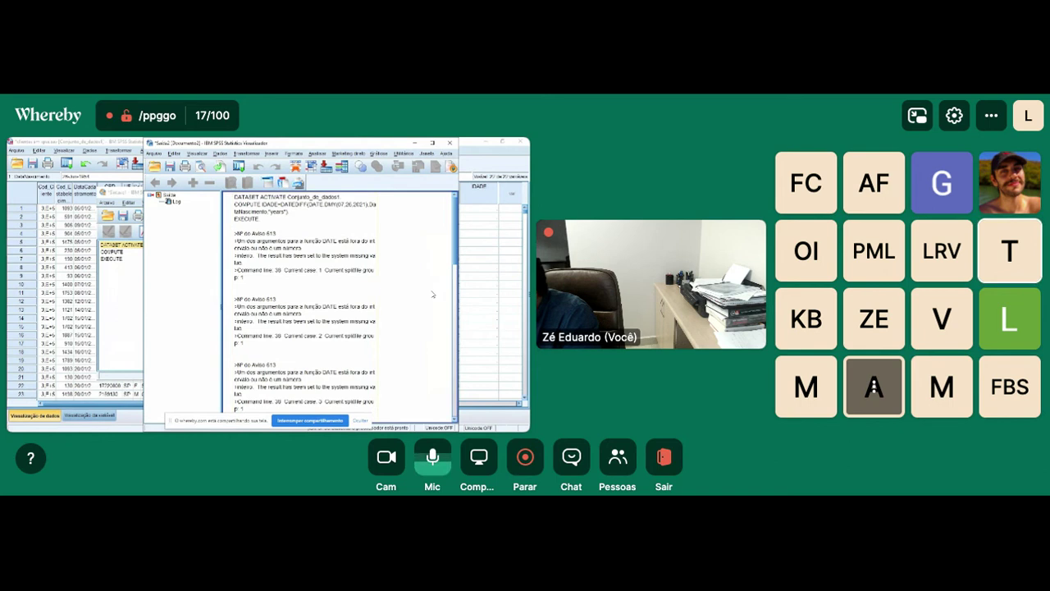
{"action": "scroll", "coordinate": [416, 300], "scroll_direction": "down", "scroll_amount": 3}
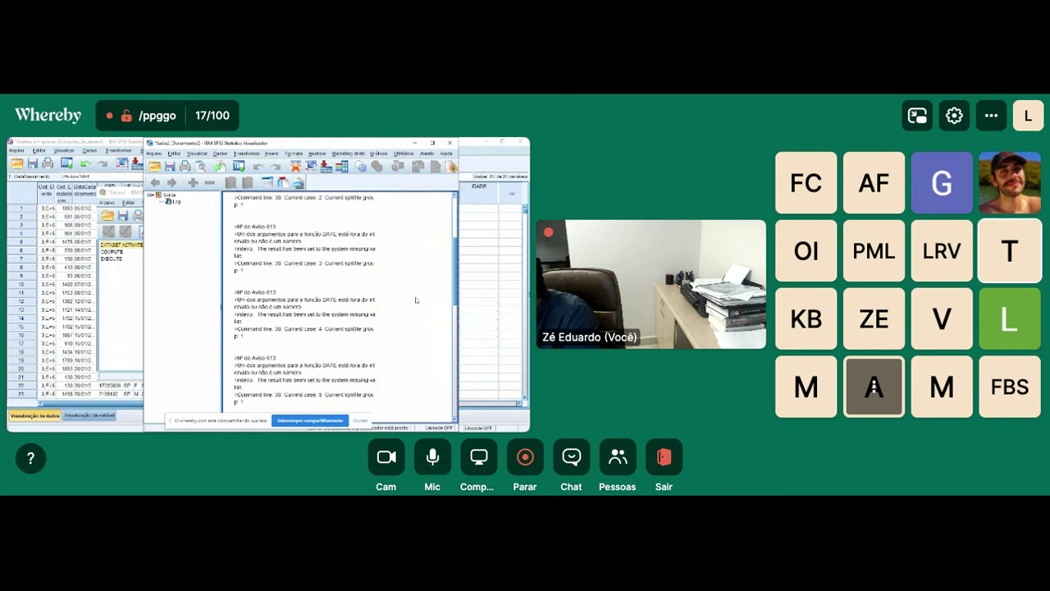
{"action": "scroll", "coordinate": [455, 287], "scroll_direction": "down", "scroll_amount": 1}
{"action": "scroll", "coordinate": [456, 286], "scroll_direction": "down", "scroll_amount": 2}
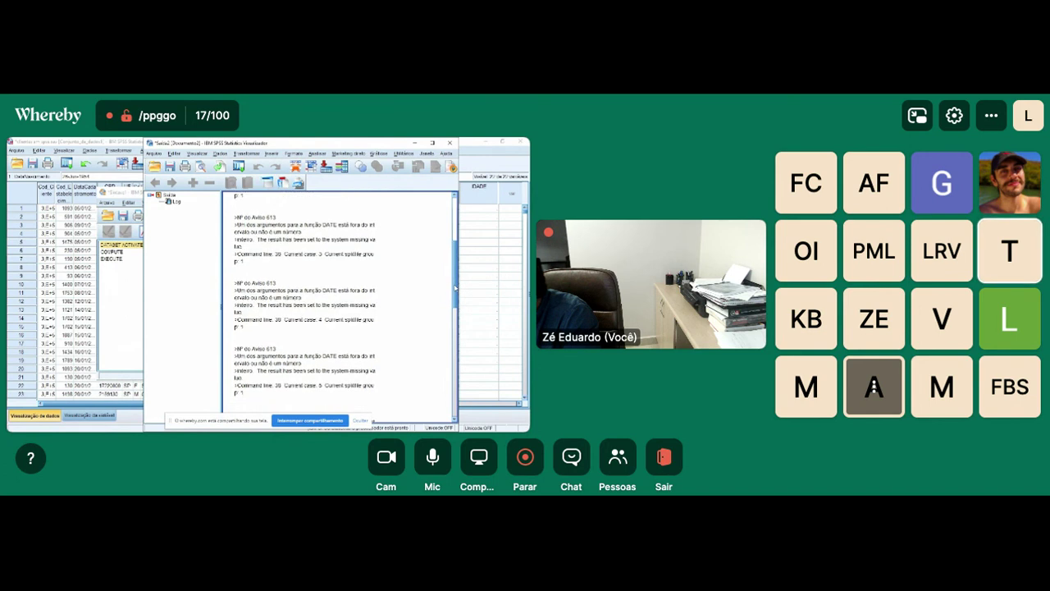
{"action": "scroll", "coordinate": [456, 288], "scroll_direction": "down", "scroll_amount": 2}
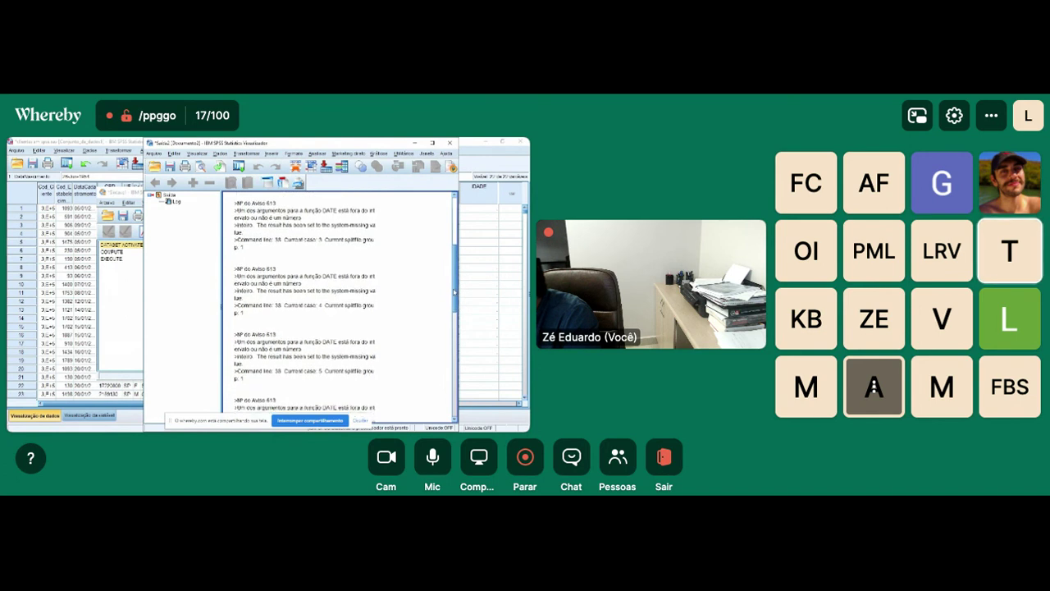
{"action": "scroll", "coordinate": [453, 291], "scroll_direction": "down", "scroll_amount": 3}
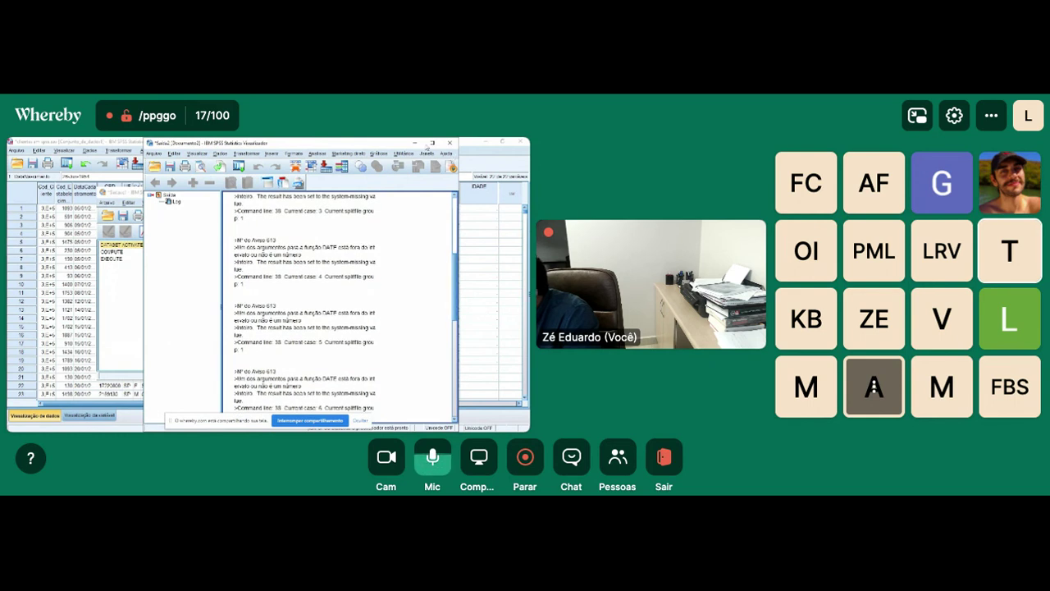
{"action": "left_click", "coordinate": [415, 143]}
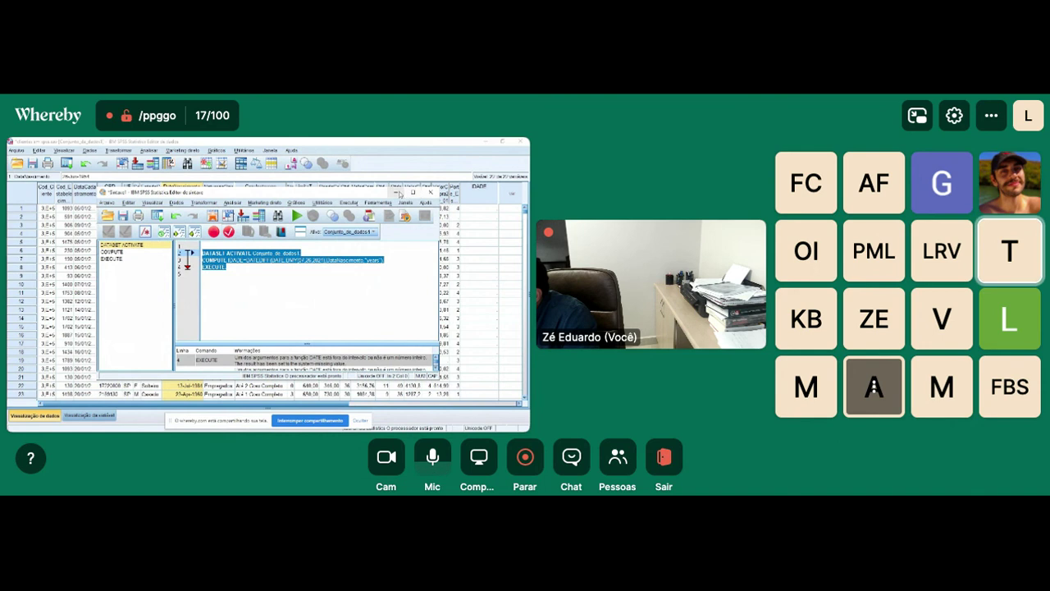
{"action": "left_click", "coordinate": [395, 193]}
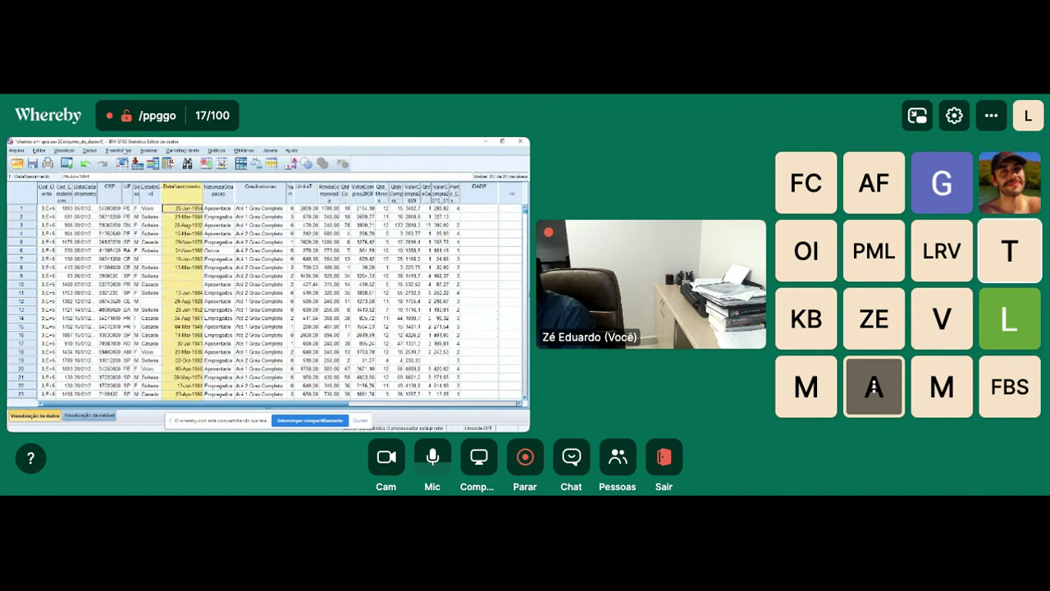
Step: Recompute IDADE with the reference date DATE.DMY(26,07,2021), replacing the existing variable, and go back to its column in the data
{"action": "left_click", "coordinate": [121, 151]}
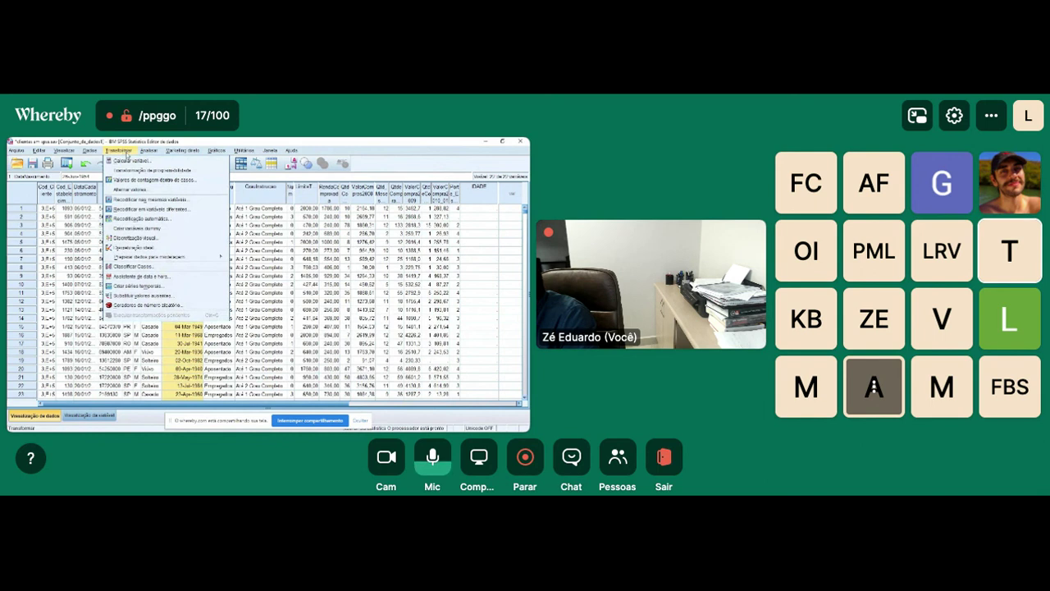
{"action": "left_click", "coordinate": [131, 161]}
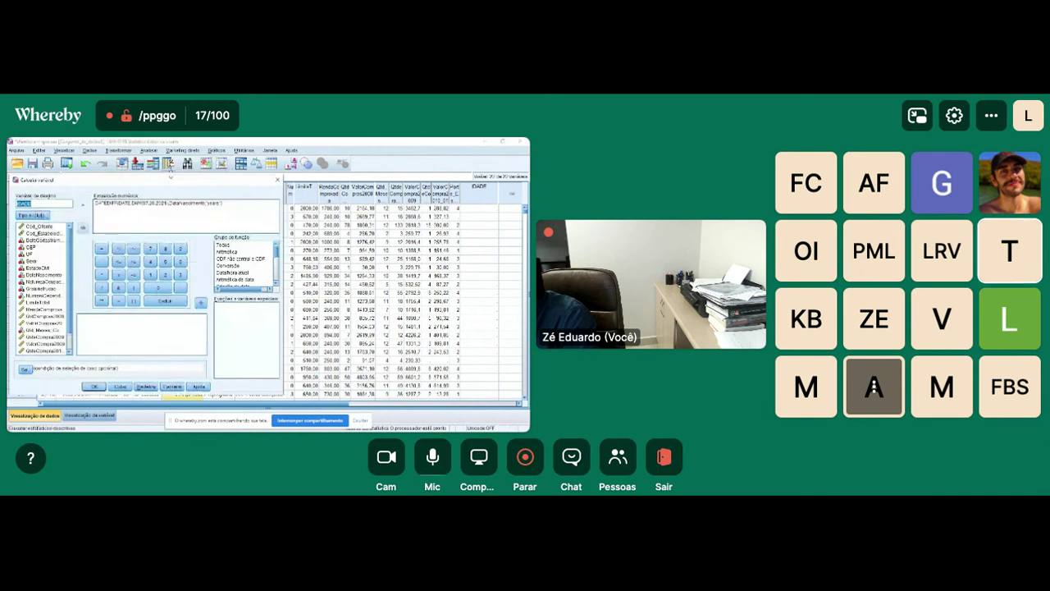
{"action": "left_click", "coordinate": [97, 220]}
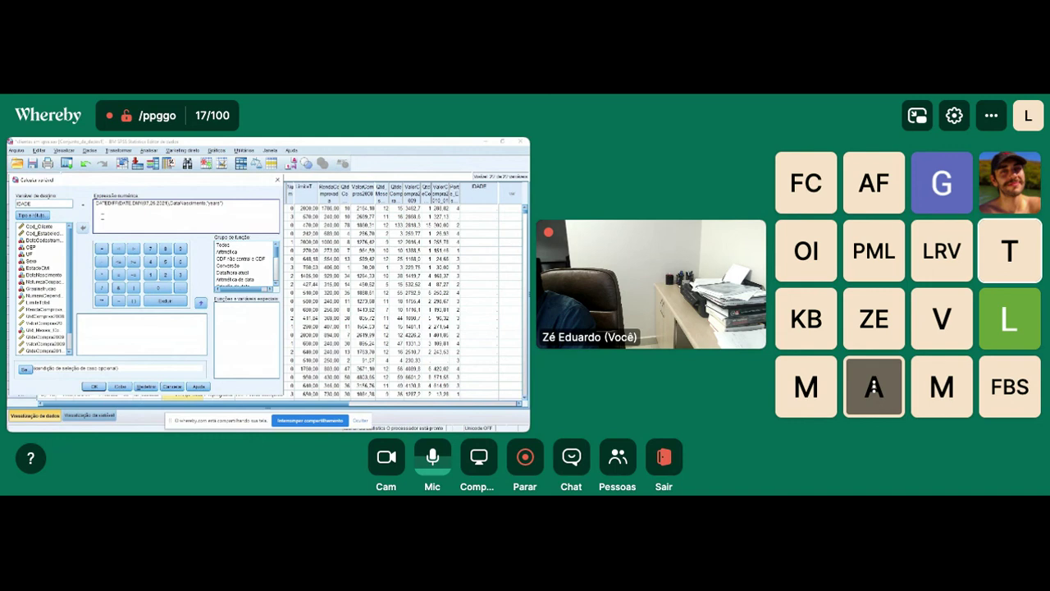
{"action": "left_click_drag", "start_coordinate": [156, 204], "coordinate": [145, 203]}
{"action": "type", "text": "20,07"}
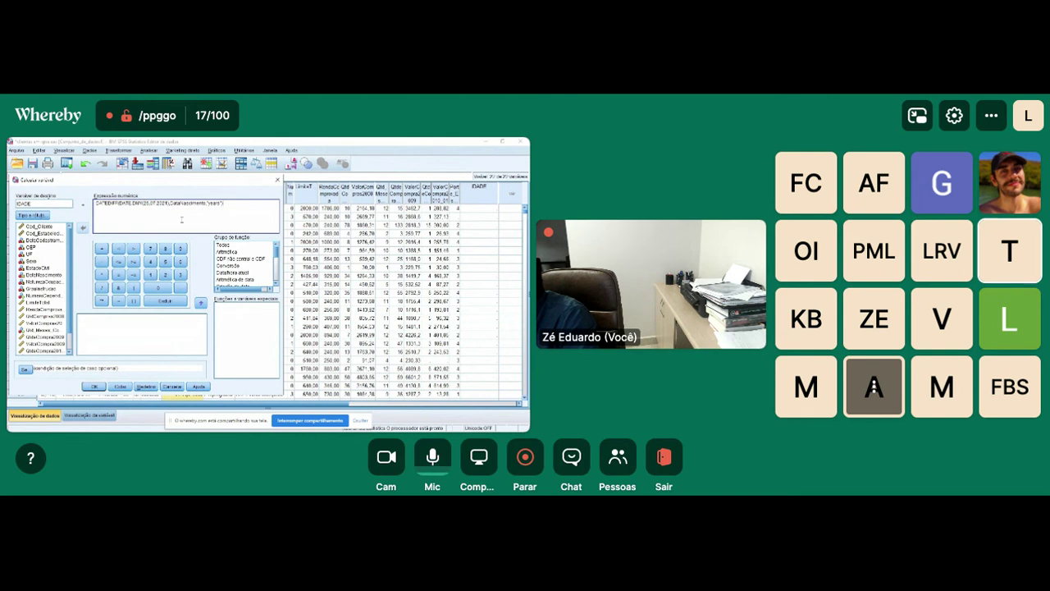
{"action": "left_click", "coordinate": [93, 386]}
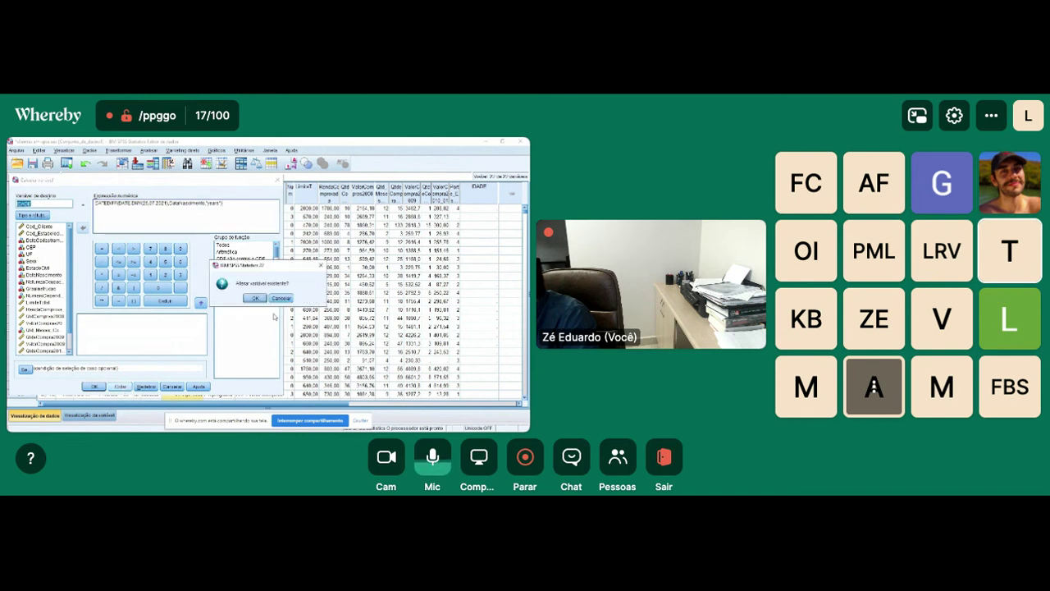
{"action": "left_click", "coordinate": [282, 298]}
{"action": "left_click", "coordinate": [96, 386]}
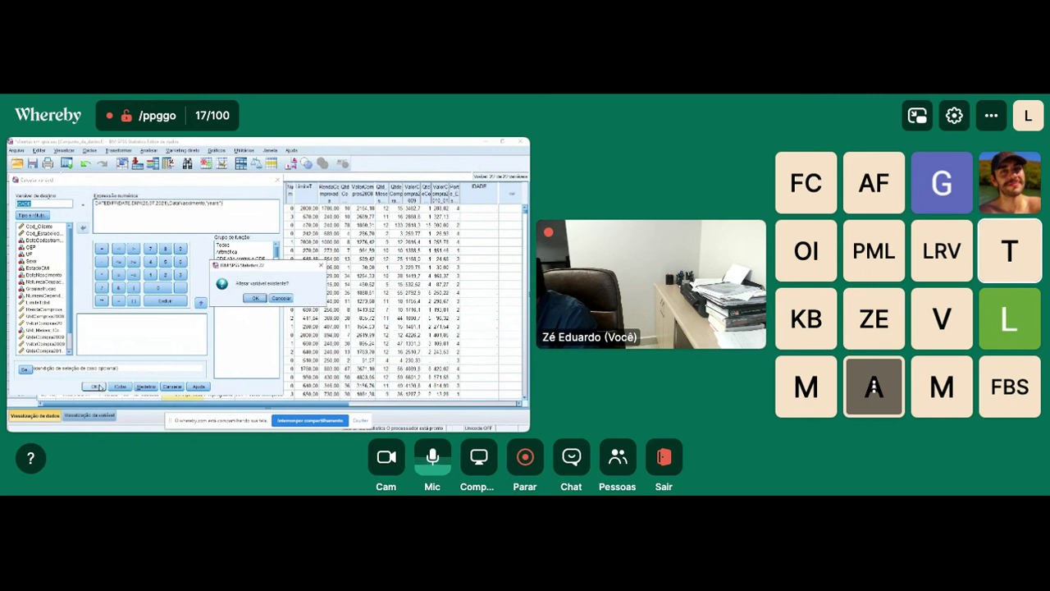
{"action": "left_click", "coordinate": [255, 299]}
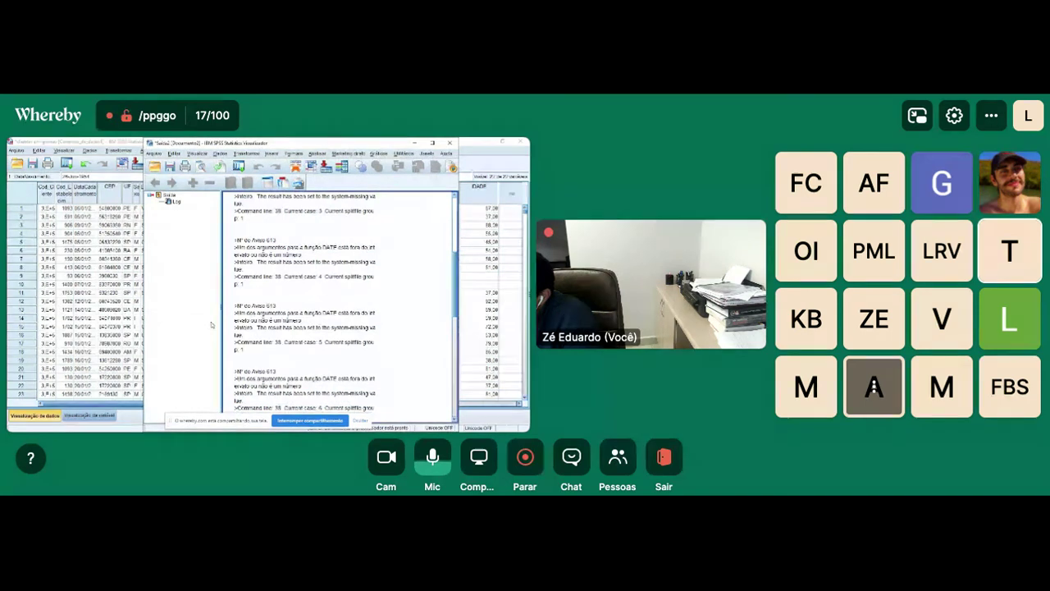
{"action": "left_click", "coordinate": [413, 146]}
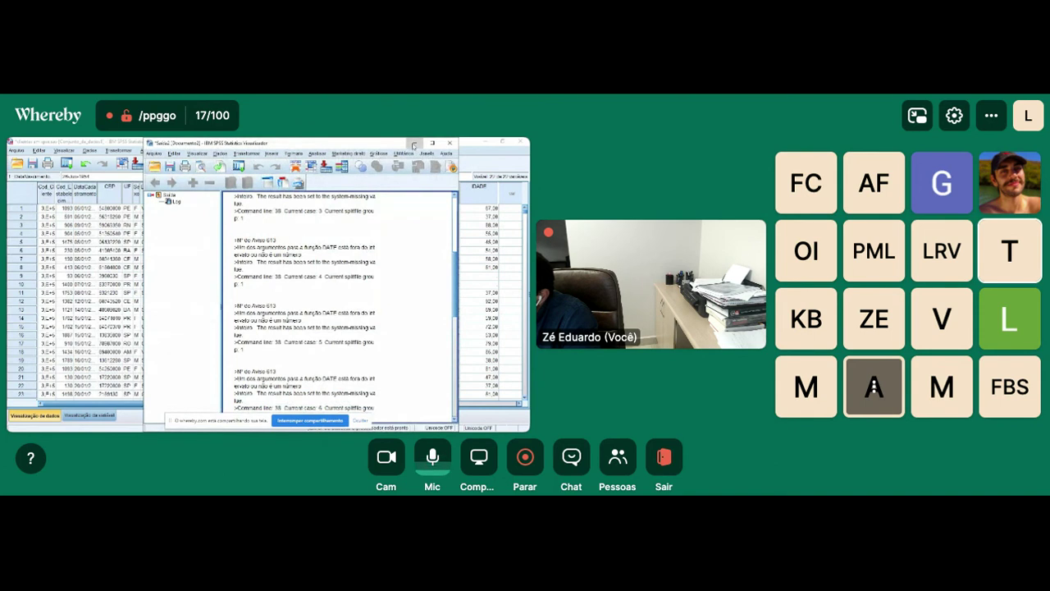
{"action": "left_click", "coordinate": [484, 190]}
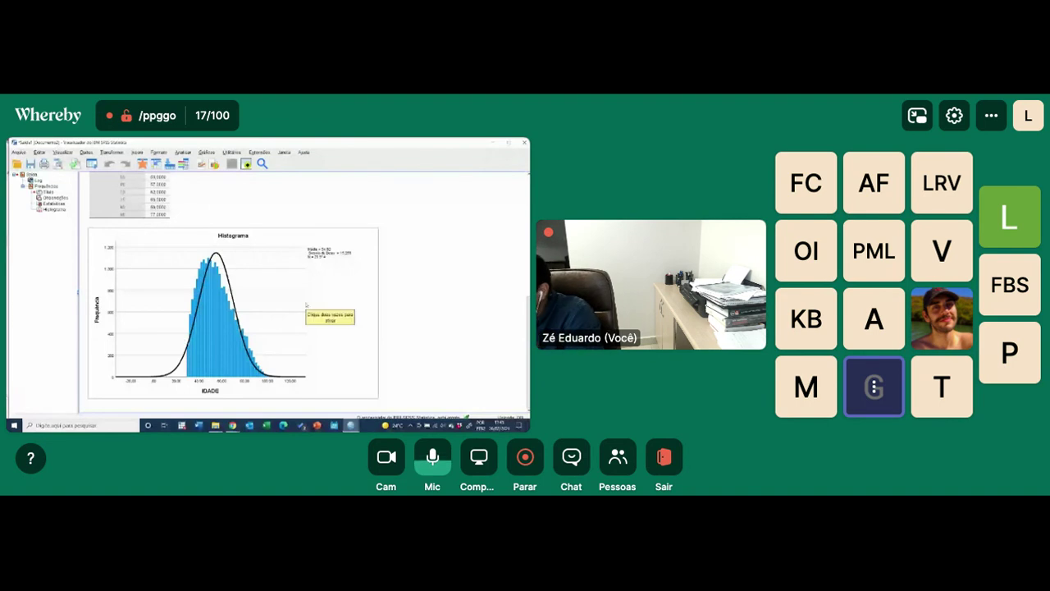
Step: Review the IDADE frequency statistics, percentiles and histogram in the output
{"action": "scroll", "coordinate": [304, 303], "scroll_direction": "up", "scroll_amount": 5}
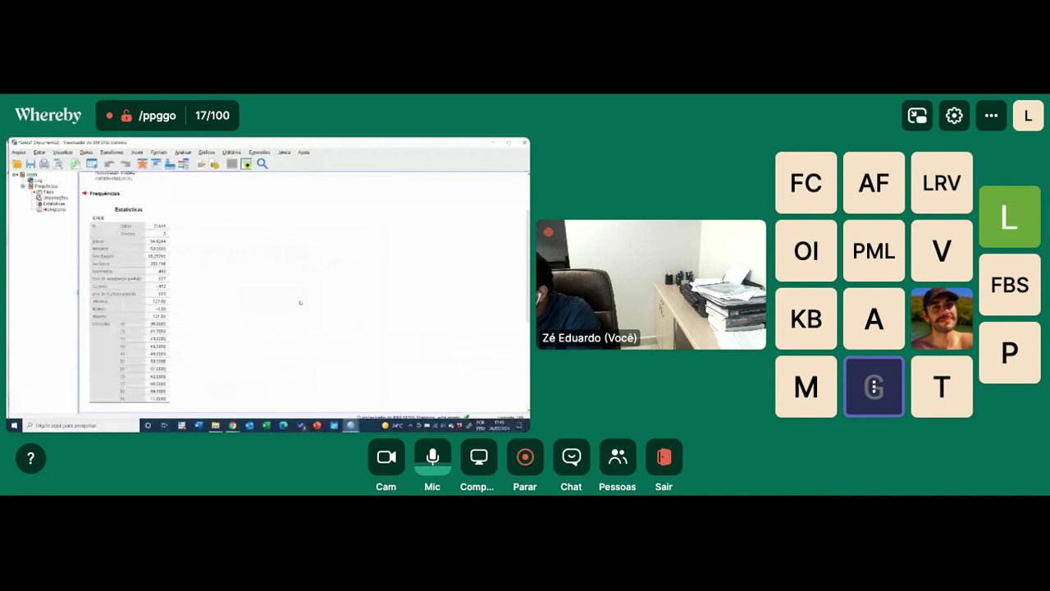
{"action": "scroll", "coordinate": [299, 303], "scroll_direction": "down", "scroll_amount": 3}
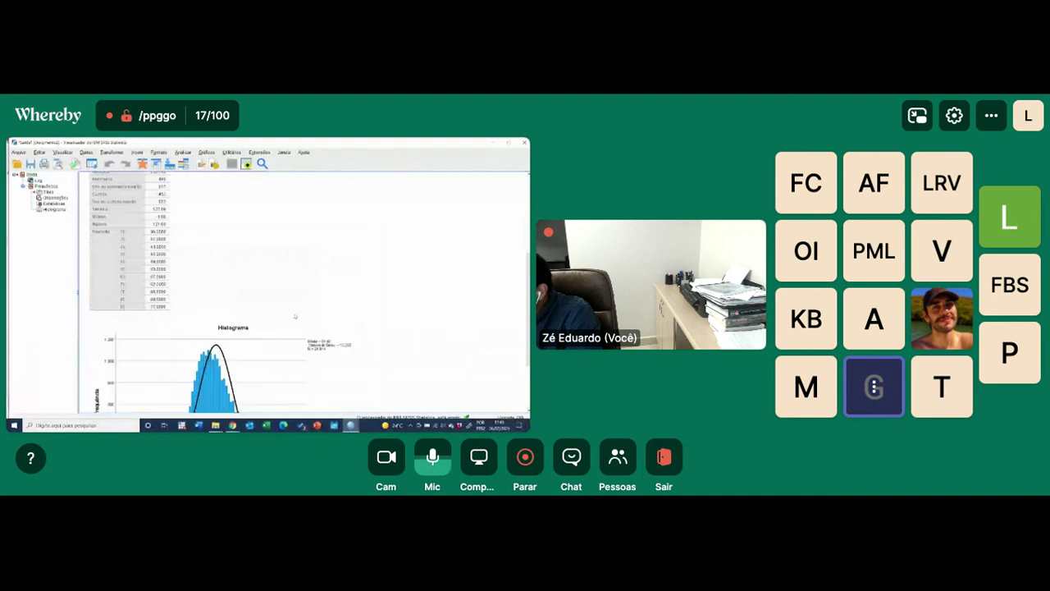
{"action": "scroll", "coordinate": [294, 317], "scroll_direction": "up", "scroll_amount": 1}
{"action": "mouse_move", "coordinate": [352, 423]}
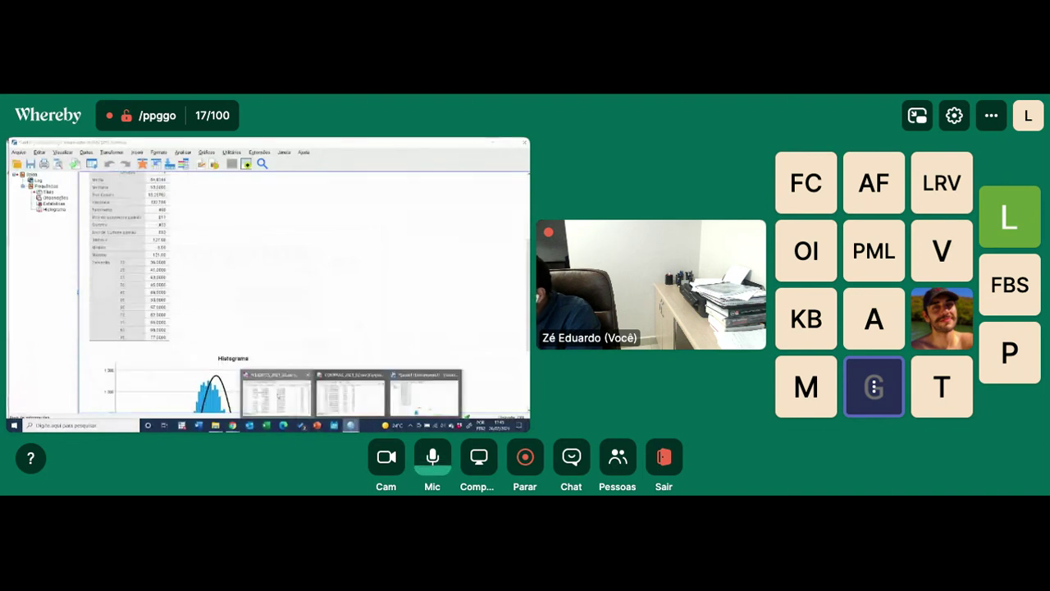
{"action": "left_click", "coordinate": [275, 394]}
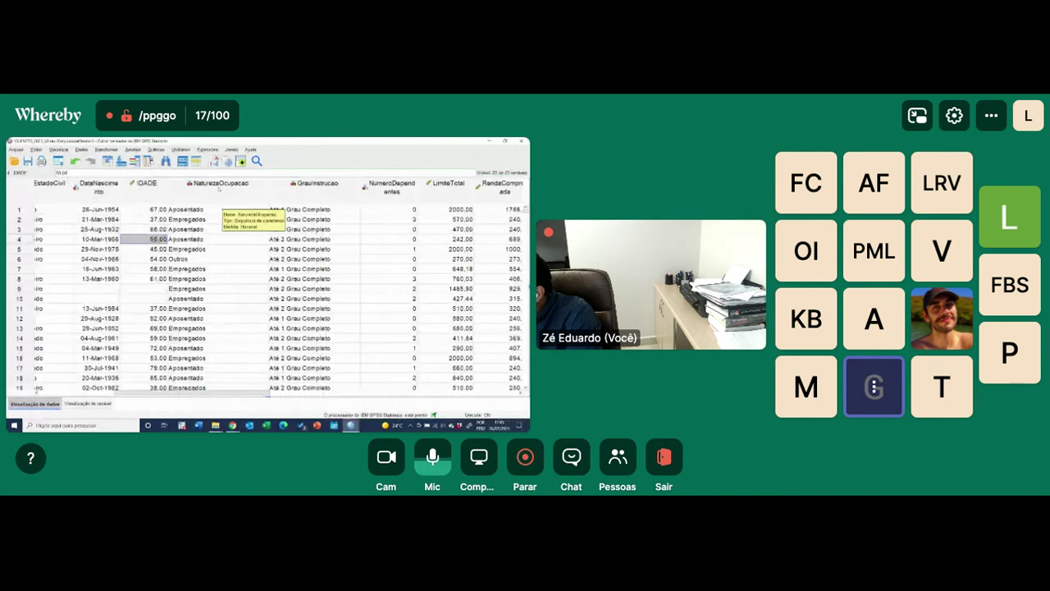
{"action": "left_click", "coordinate": [156, 150]}
{"action": "mouse_move", "coordinate": [177, 206]}
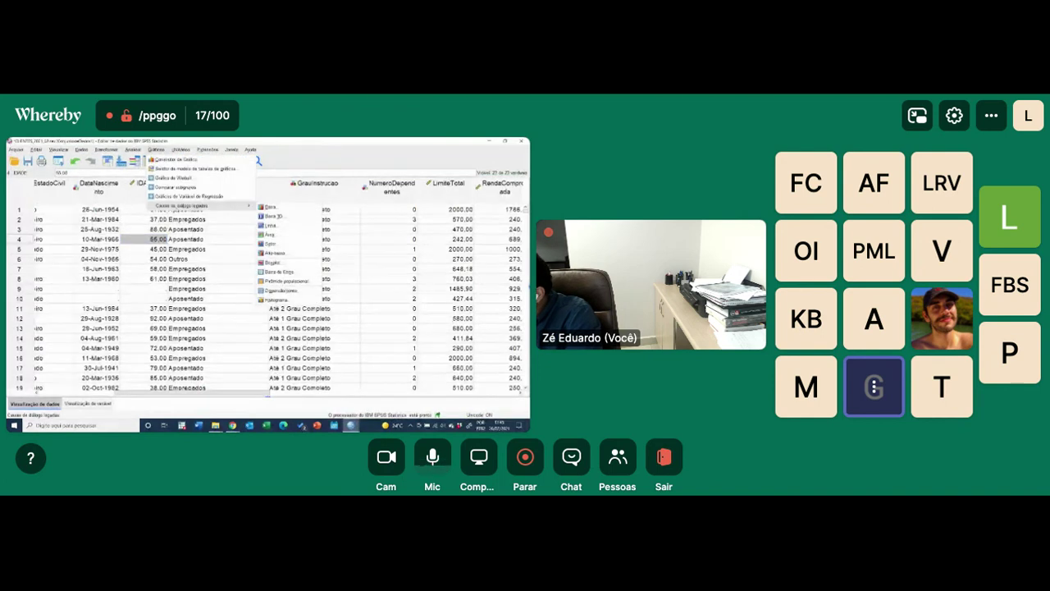
{"action": "left_click", "coordinate": [269, 207]}
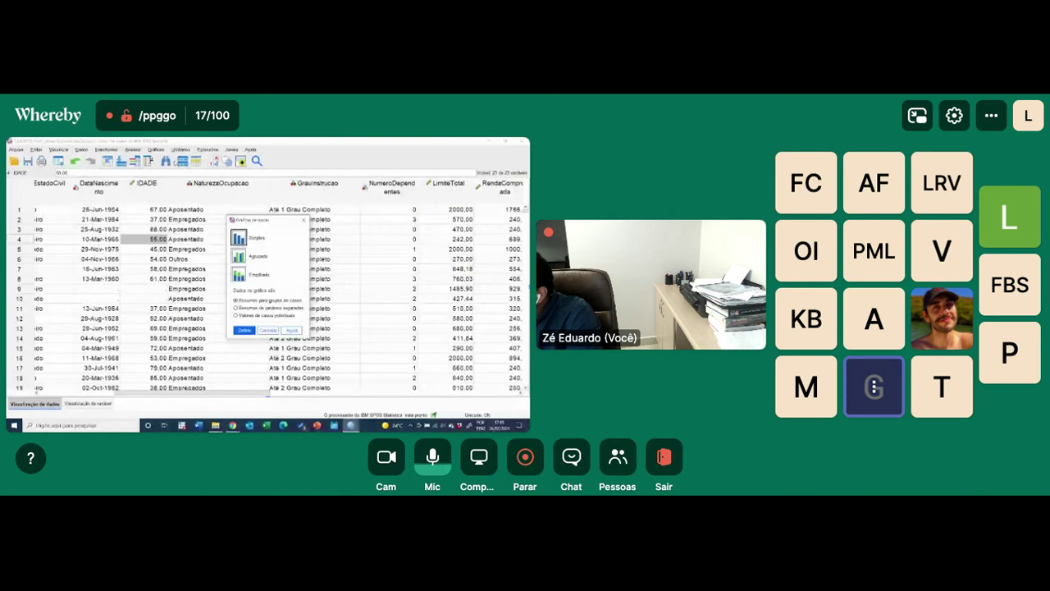
{"action": "left_click", "coordinate": [268, 330]}
{"action": "left_click", "coordinate": [156, 150]}
{"action": "mouse_move", "coordinate": [249, 207]}
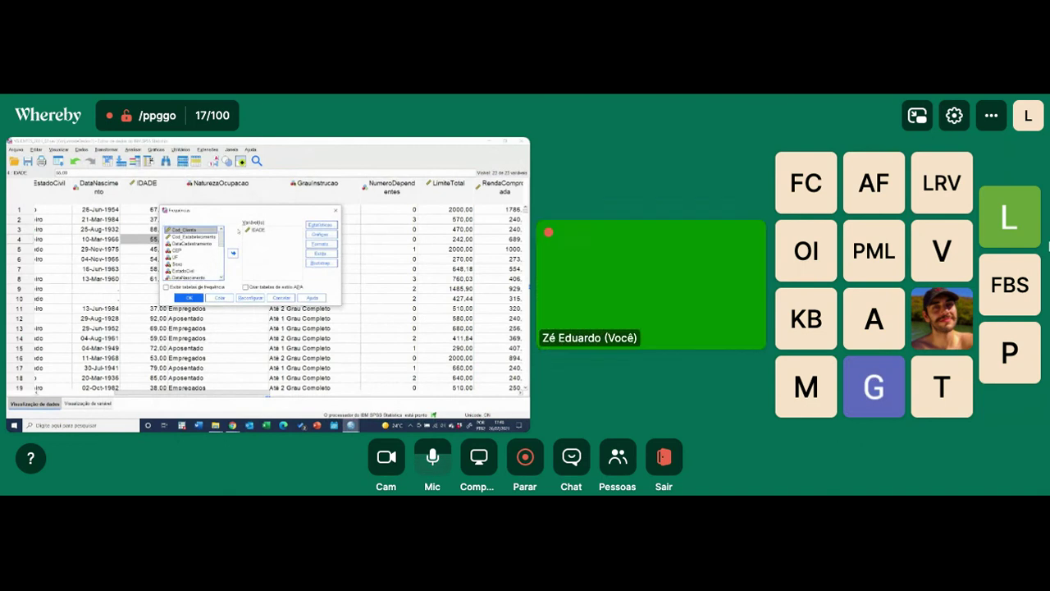
Step: Show the meeting's shared screen in full-screen mode
{"action": "left_click", "coordinate": [513, 169]}
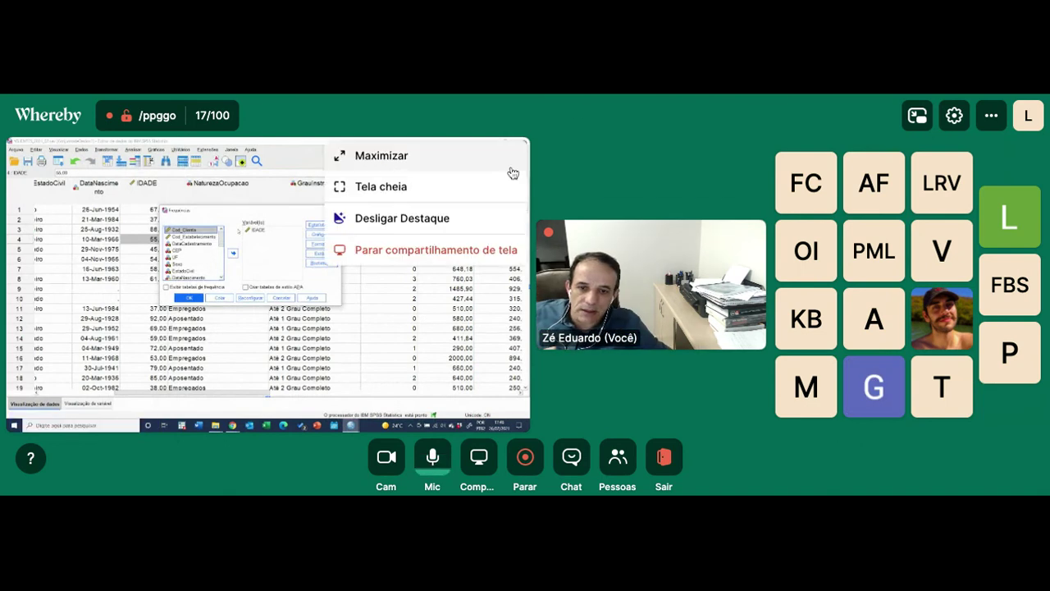
{"action": "left_click", "coordinate": [400, 193]}
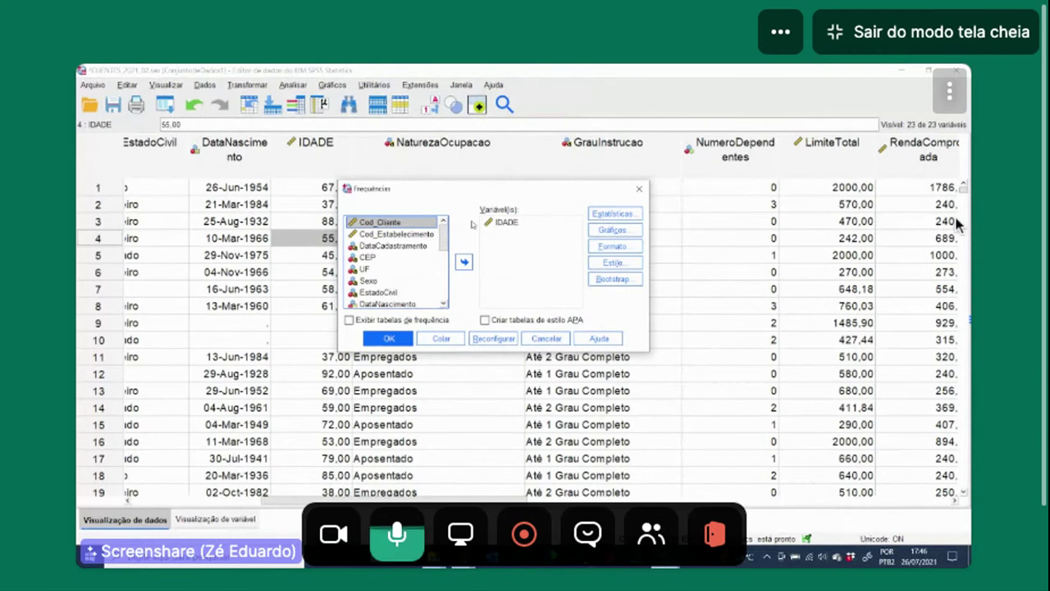
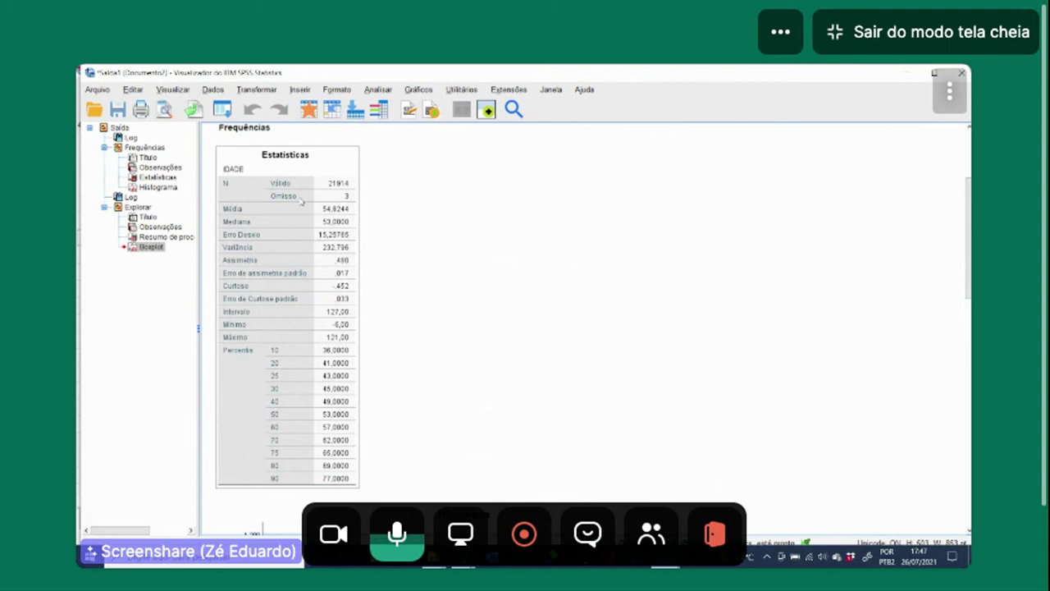
Step: Look over the IDADE statistics table in the output and switch to the COMPRAS_2021_02 dataset
{"action": "left_click", "coordinate": [365, 203]}
{"action": "left_click", "coordinate": [299, 239]}
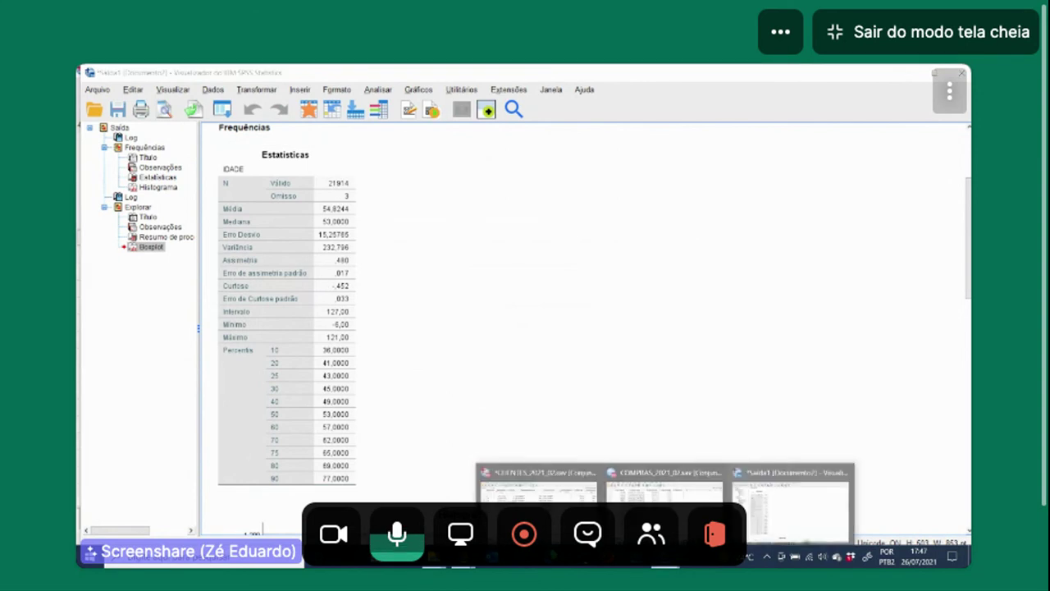
{"action": "left_click", "coordinate": [664, 494]}
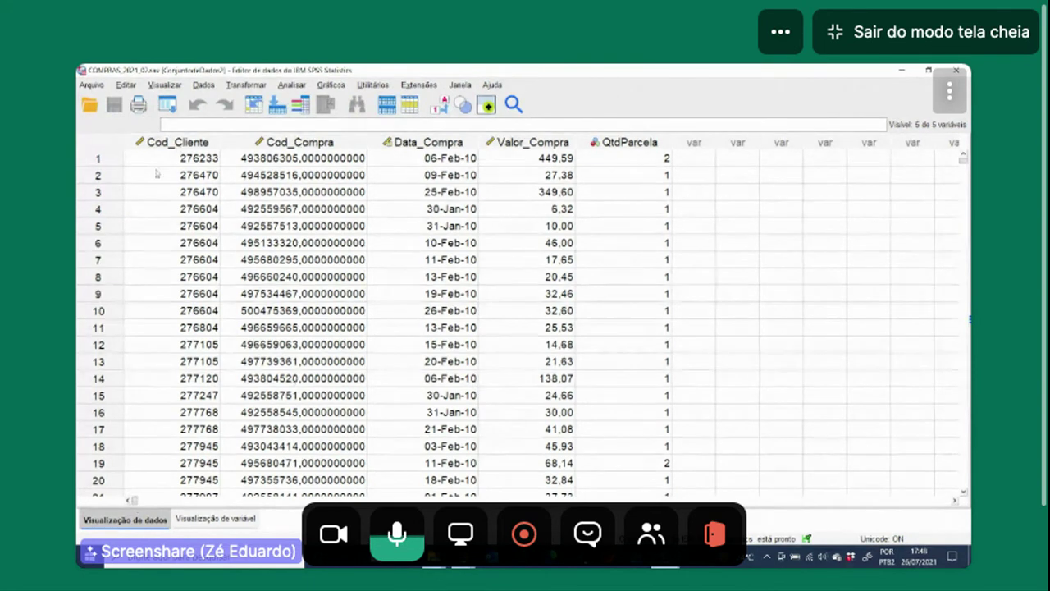
Step: In the CLIENTES_2021_02 data, widen the DataNascimento and NumeroDependentes columns so each name fits on one line
{"action": "mouse_move", "coordinate": [665, 558]}
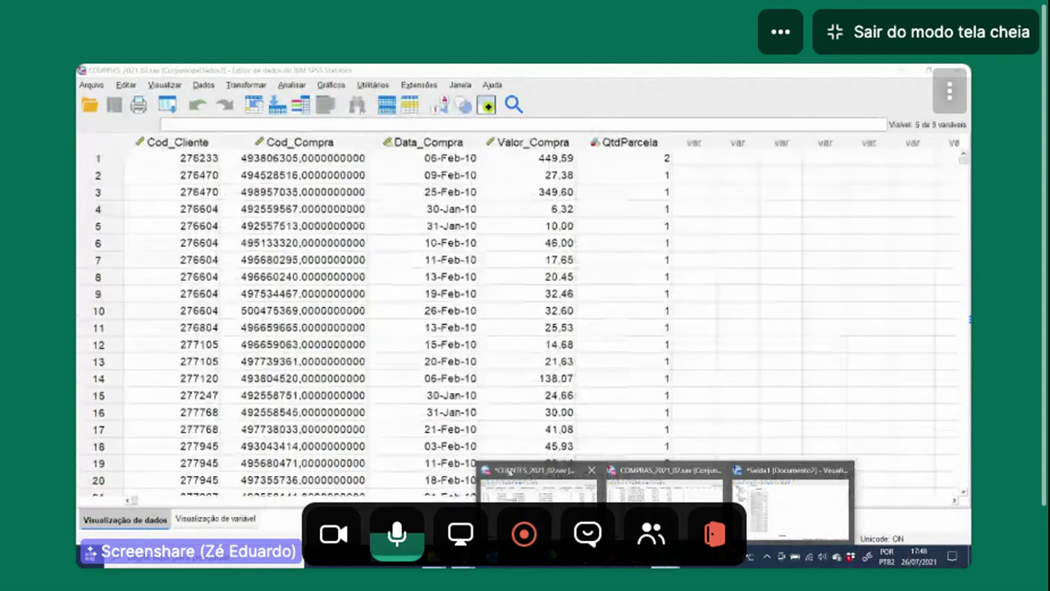
{"action": "left_click", "coordinate": [539, 502]}
{"action": "left_click", "coordinate": [230, 187]}
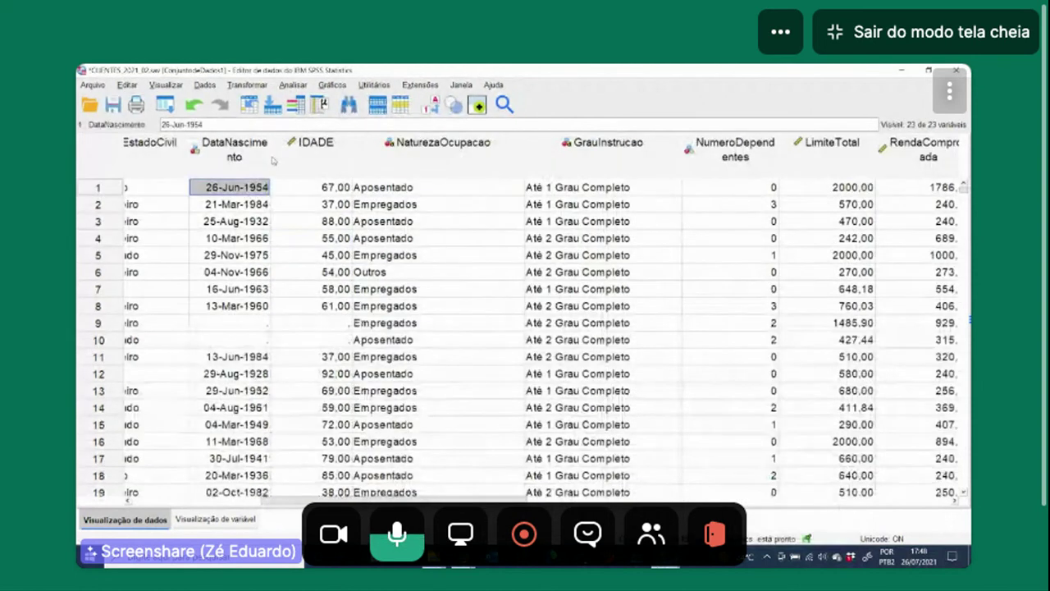
{"action": "left_click_drag", "start_coordinate": [271, 156], "coordinate": [296, 155]}
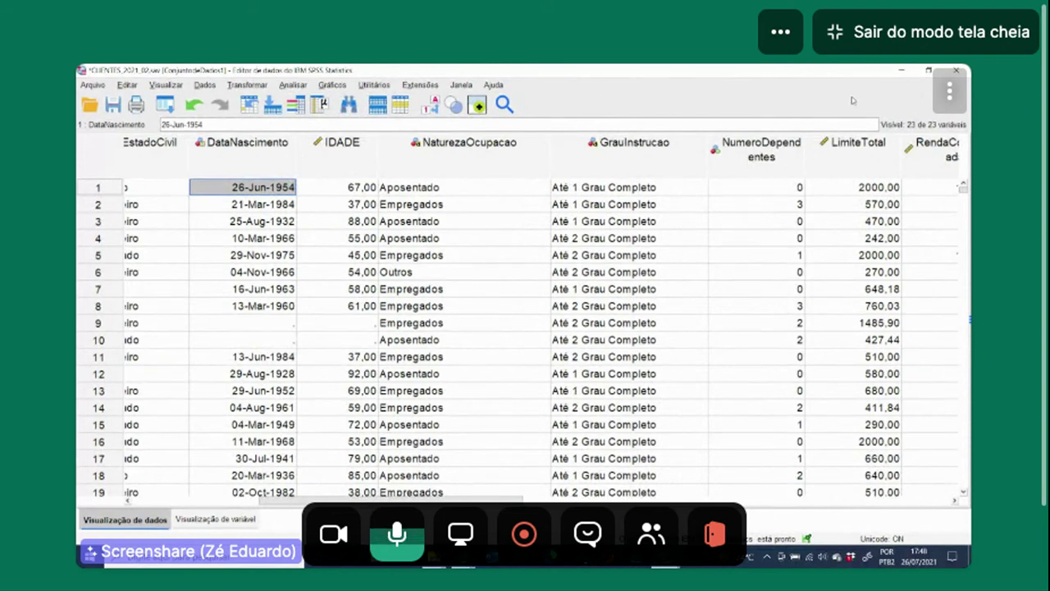
{"action": "left_click_drag", "start_coordinate": [805, 164], "coordinate": [845, 165]}
{"action": "left_click", "coordinate": [464, 276]}
{"action": "left_click", "coordinate": [404, 257]}
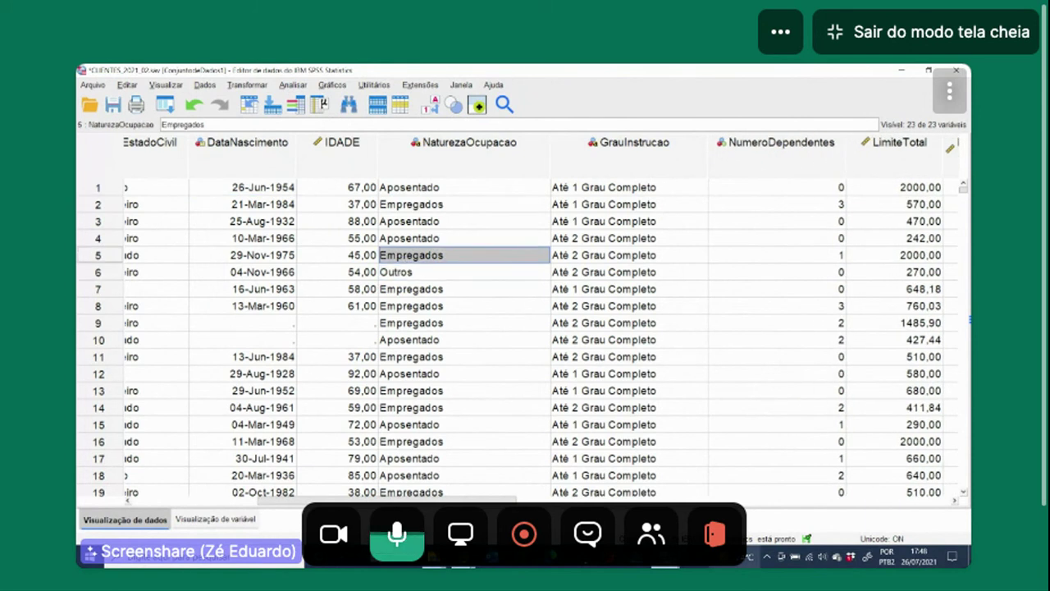
Step: Return to the COMPRAS_2021_02 data and go through its Cod_Cliente, Cod_Compra, Data_Compra, Valor_Compra and QtdParcela columns
{"action": "left_click", "coordinate": [665, 558]}
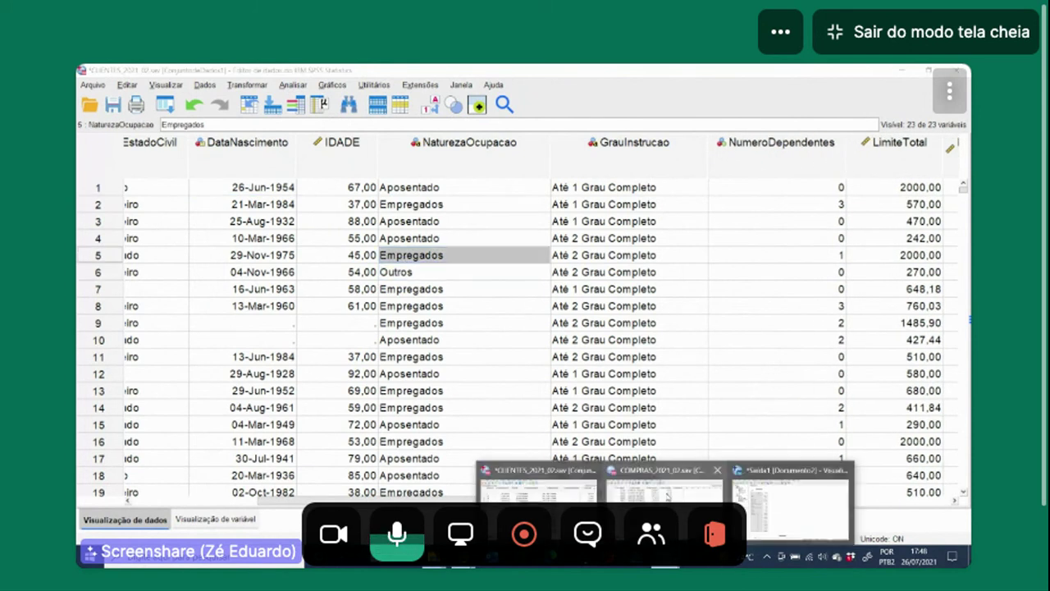
{"action": "left_click", "coordinate": [642, 486]}
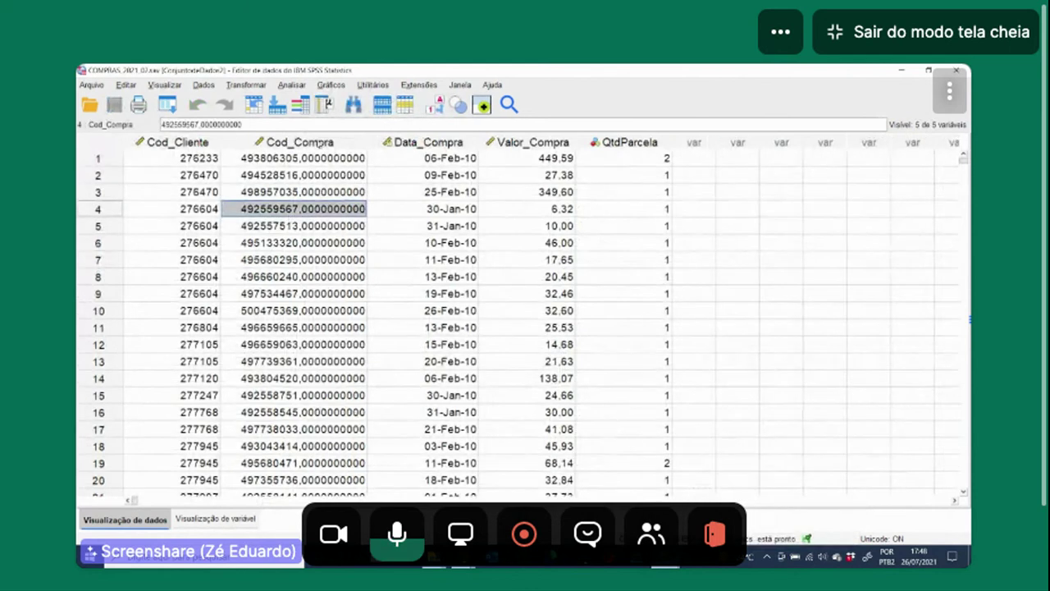
{"action": "left_click", "coordinate": [316, 142]}
{"action": "left_click", "coordinate": [205, 143]}
{"action": "left_click", "coordinate": [282, 148]}
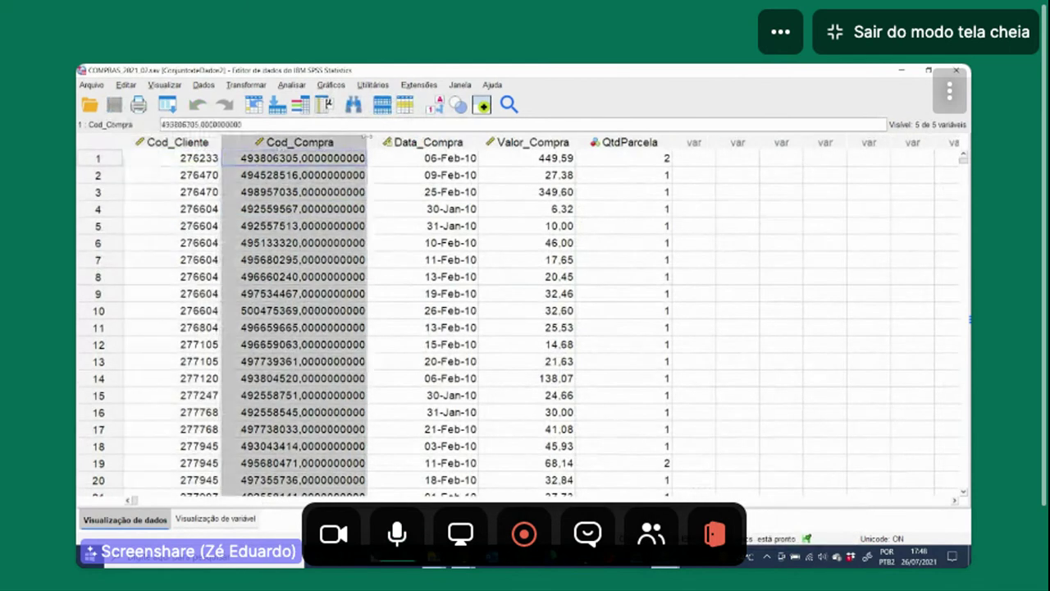
{"action": "left_click", "coordinate": [432, 146]}
{"action": "left_click", "coordinate": [532, 143]}
{"action": "left_click", "coordinate": [628, 142]}
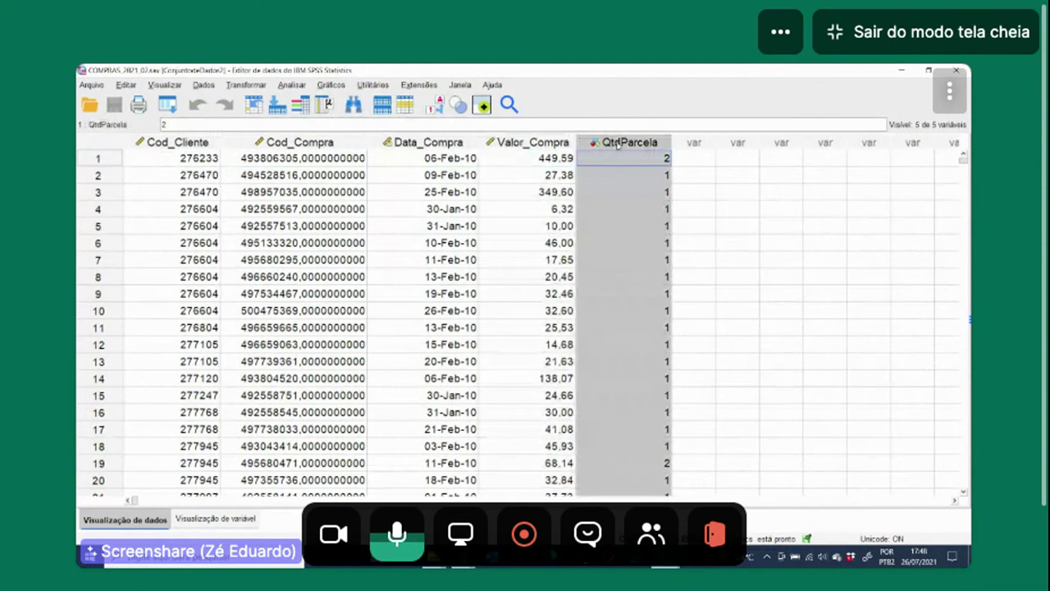
{"action": "left_click", "coordinate": [553, 146]}
{"action": "left_click", "coordinate": [427, 145]}
{"action": "left_click", "coordinate": [530, 145]}
{"action": "left_click", "coordinate": [627, 146]}
{"action": "left_click", "coordinate": [507, 145]}
{"action": "left_click", "coordinate": [439, 148]}
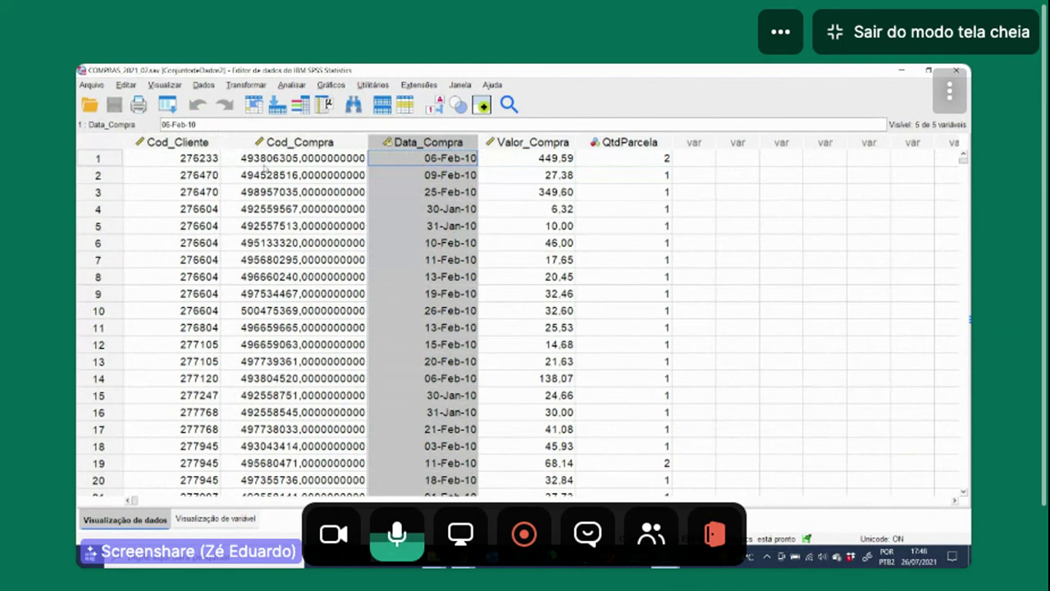
Step: In the COMPRAS variable definitions, widen the variable name column and examine Cod_Compra's width and decimals settings
{"action": "left_click", "coordinate": [208, 520]}
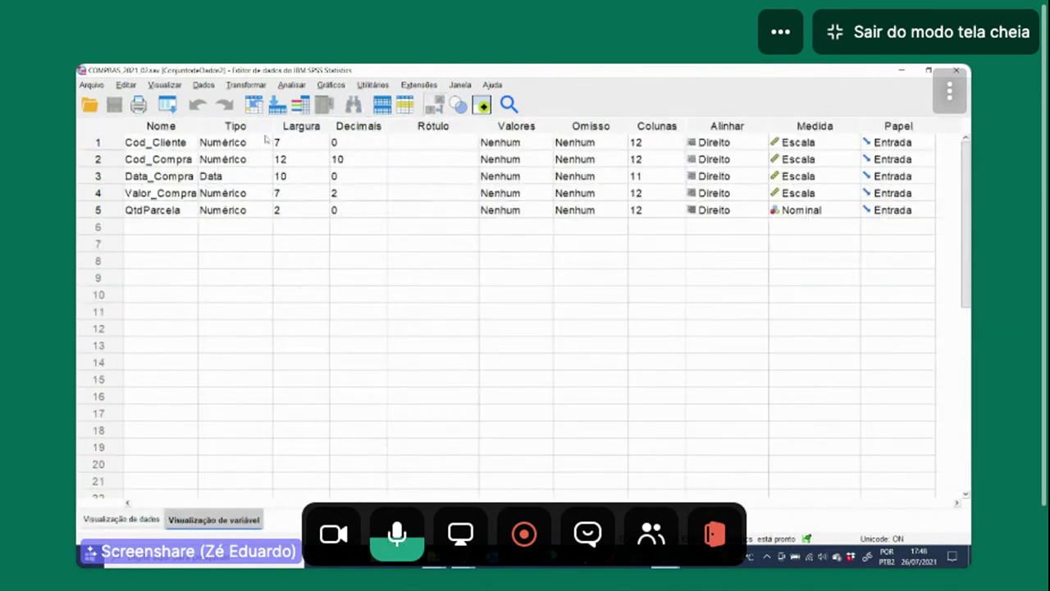
{"action": "left_click_drag", "start_coordinate": [198, 128], "coordinate": [220, 127]}
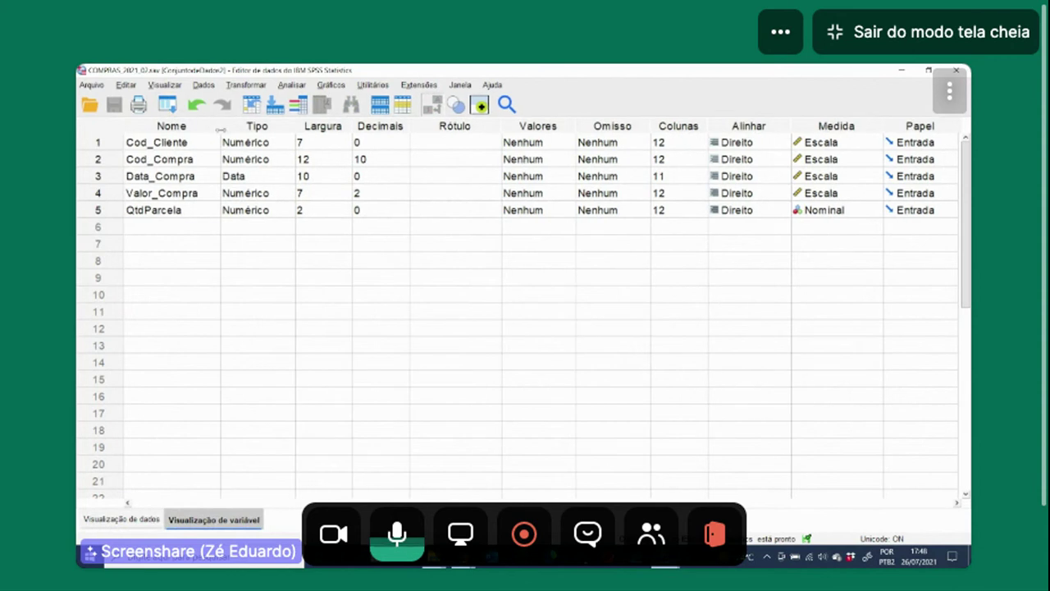
{"action": "left_click", "coordinate": [251, 159]}
{"action": "left_click", "coordinate": [318, 158]}
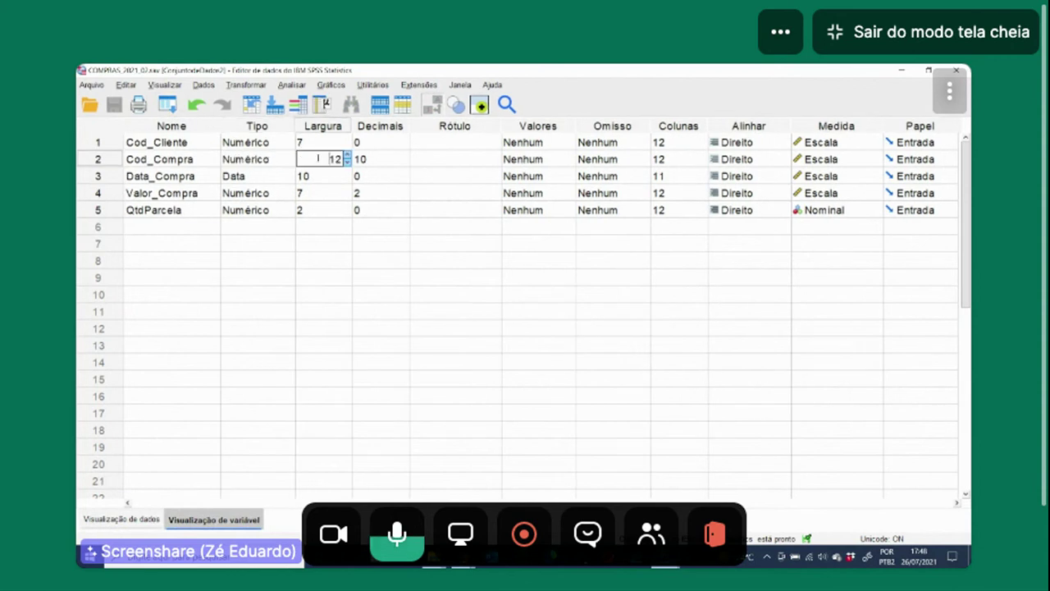
{"action": "left_click_drag", "start_coordinate": [318, 158], "coordinate": [382, 160]}
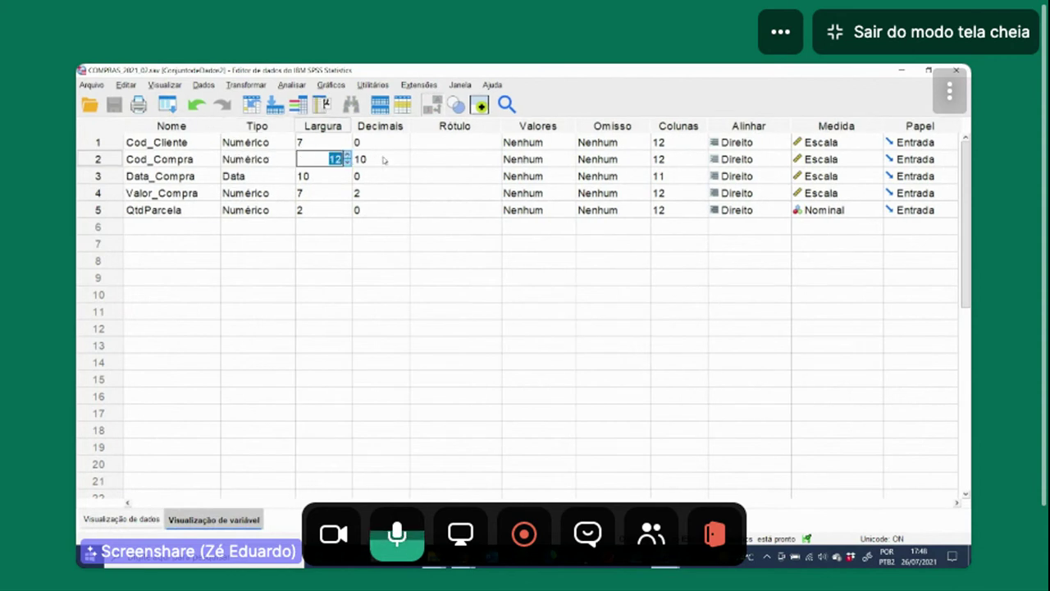
{"action": "left_click", "coordinate": [383, 160]}
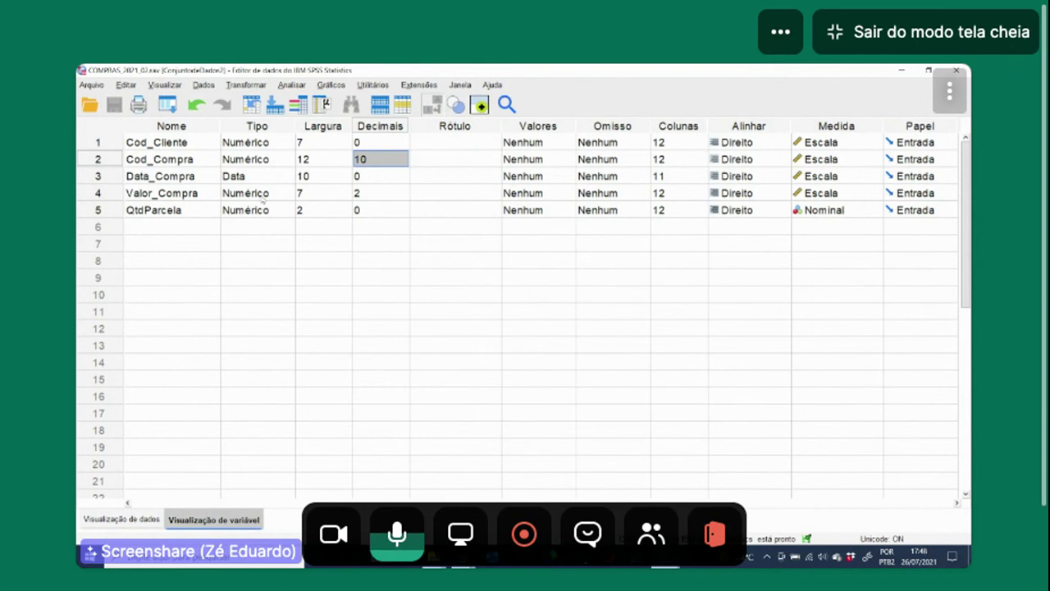
{"action": "left_click", "coordinate": [324, 164]}
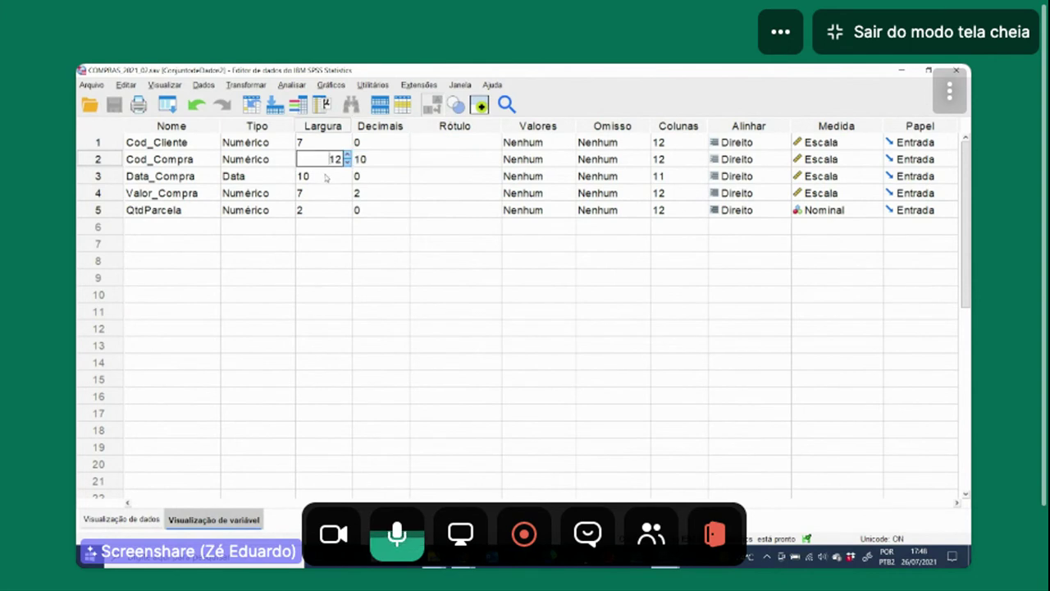
{"action": "key", "text": "Tab"}
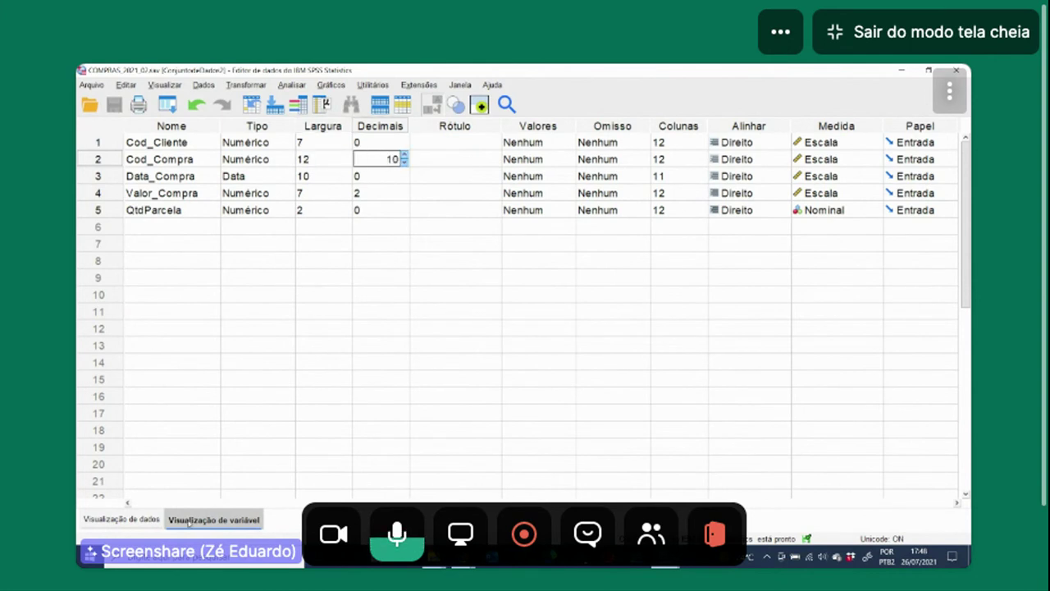
Step: Set the decimals of Cod_Compra to 0 in the variable definitions and return to the COMPRAS data
{"action": "left_click", "coordinate": [122, 520]}
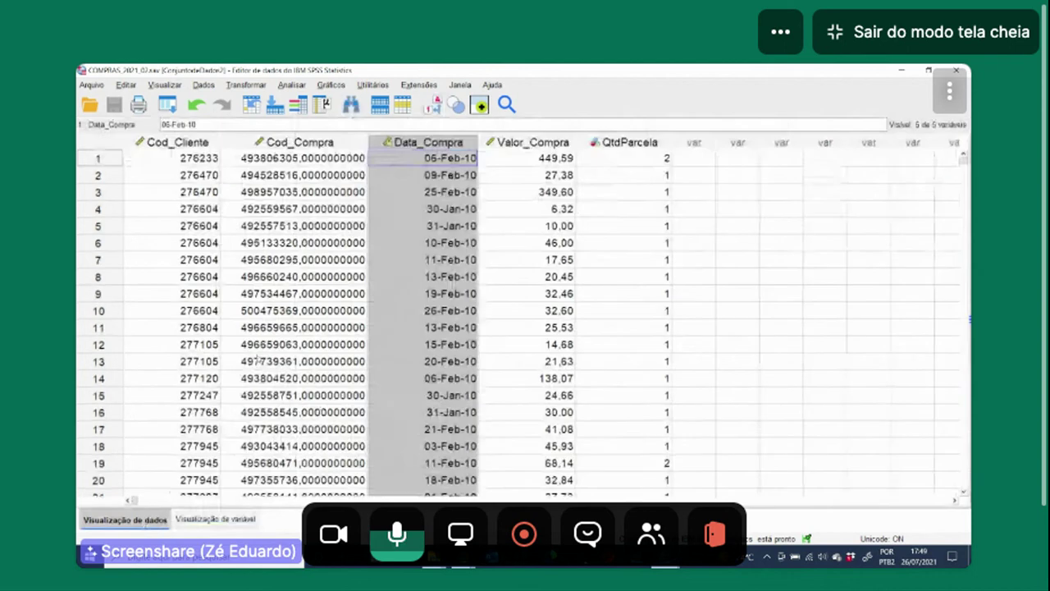
{"action": "left_click", "coordinate": [317, 144]}
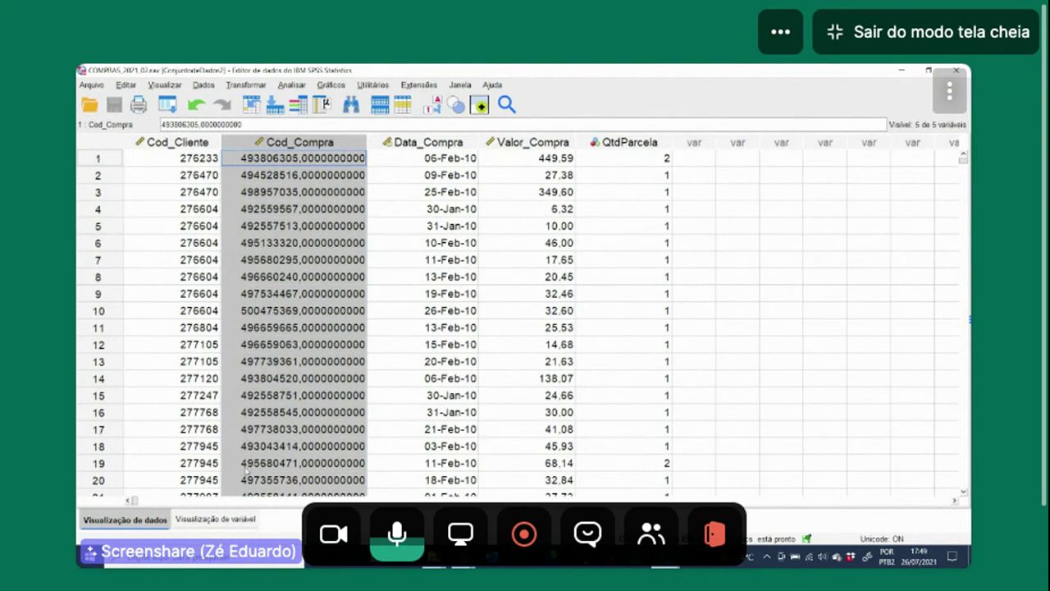
{"action": "left_click", "coordinate": [215, 520]}
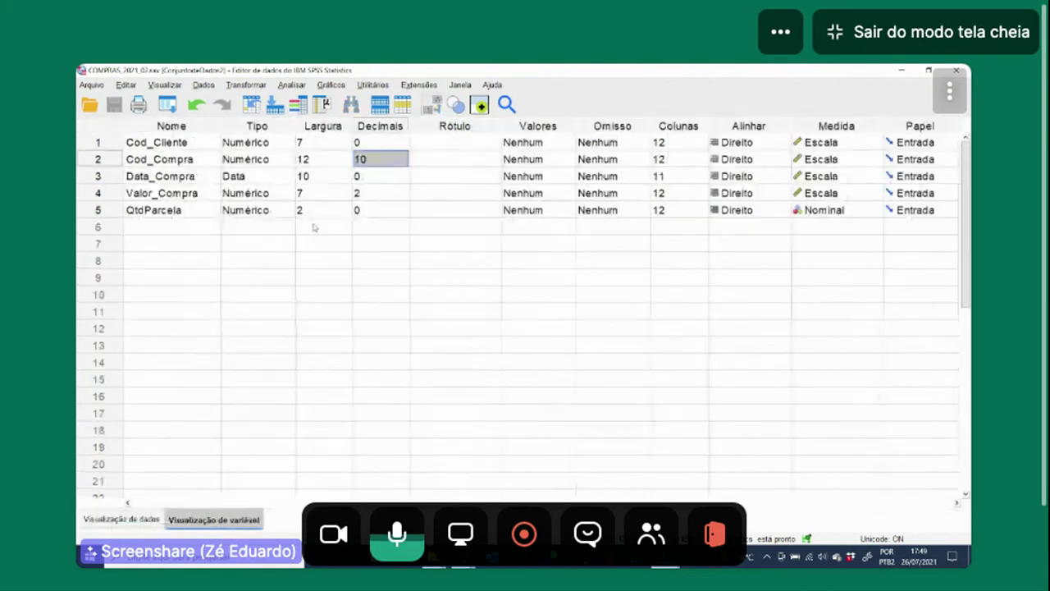
{"action": "left_click", "coordinate": [386, 156]}
{"action": "double_click", "coordinate": [387, 158]}
{"action": "type", "text": "0"}
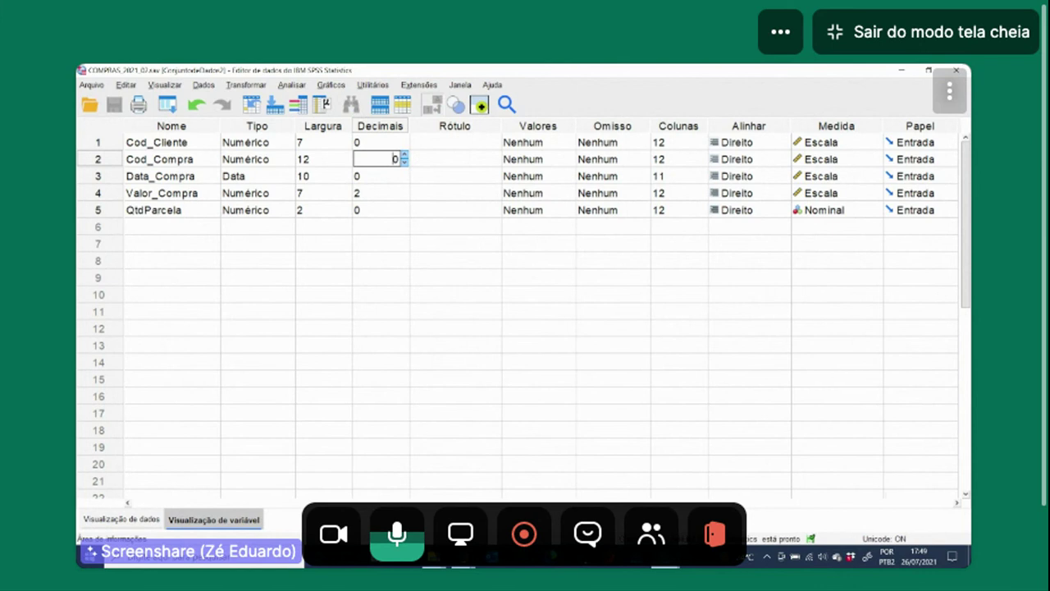
{"action": "left_click", "coordinate": [121, 518]}
Step: Check how the Cod_Compra values display in the first rows of the COMPRAS data
{"action": "mouse_move", "coordinate": [286, 158]}
{"action": "left_mouse_down"}
{"action": "mouse_move", "coordinate": [296, 445]}
{"action": "mouse_move", "coordinate": [297, 165]}
{"action": "mouse_move", "coordinate": [297, 381]}
{"action": "mouse_move", "coordinate": [301, 243]}
{"action": "mouse_move", "coordinate": [289, 160]}
{"action": "left_mouse_up"}
{"action": "left_click_drag", "start_coordinate": [275, 233], "coordinate": [279, 243]}
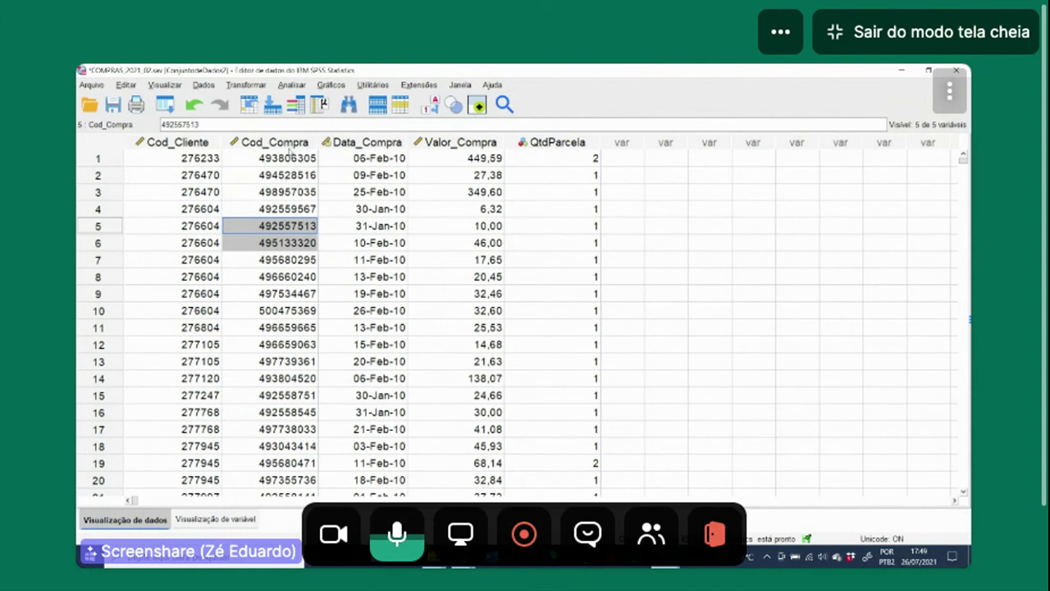
{"action": "left_click", "coordinate": [291, 159]}
{"action": "left_click", "coordinate": [294, 210]}
{"action": "left_click", "coordinate": [281, 164]}
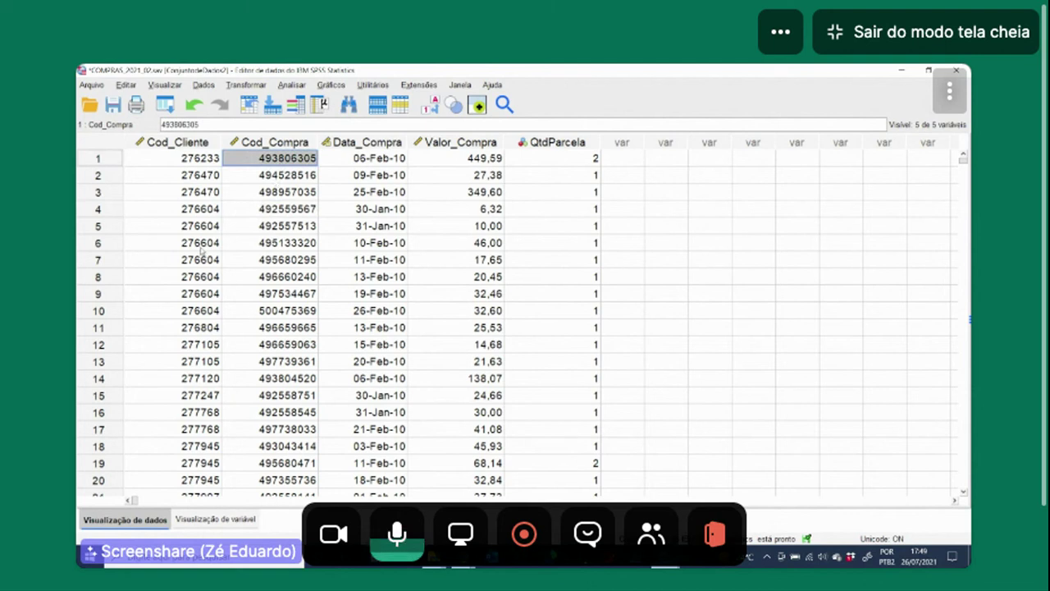
Step: Go through the first nine COMPRAS rows one by one to examine how each row represents a purchase
{"action": "left_click", "coordinate": [182, 164]}
{"action": "left_click", "coordinate": [108, 177]}
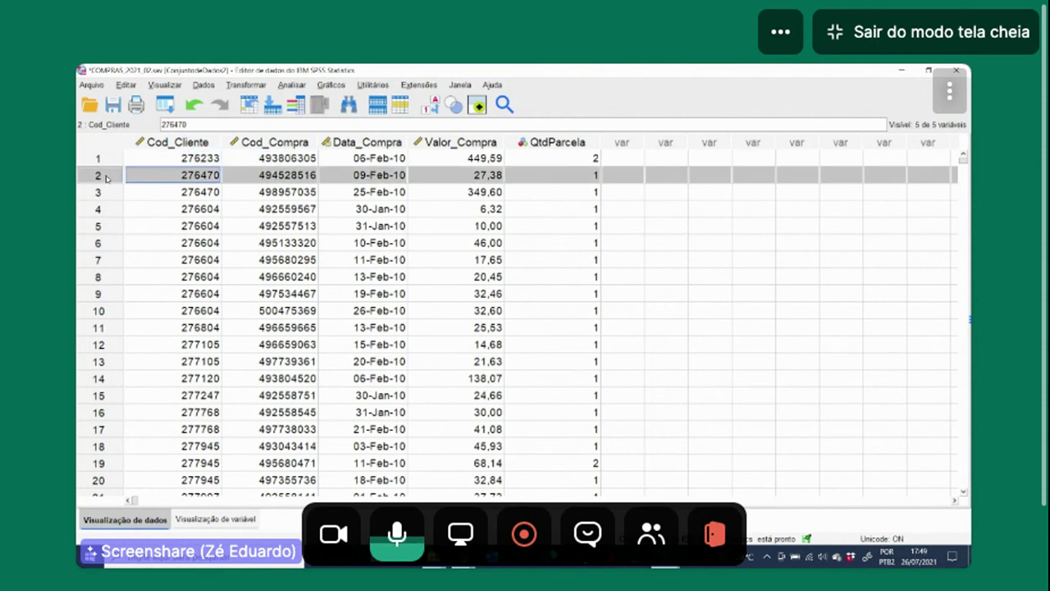
{"action": "left_click", "coordinate": [99, 161]}
{"action": "left_click", "coordinate": [92, 175]}
{"action": "left_click", "coordinate": [91, 192]}
{"action": "left_click", "coordinate": [91, 209]}
{"action": "left_click", "coordinate": [91, 226]}
{"action": "left_click", "coordinate": [90, 243]}
{"action": "left_click", "coordinate": [91, 259]}
{"action": "left_click", "coordinate": [93, 293]}
{"action": "left_click", "coordinate": [96, 277]}
{"action": "left_click", "coordinate": [96, 259]}
{"action": "left_click", "coordinate": [95, 243]}
{"action": "left_click", "coordinate": [95, 225]}
{"action": "left_click", "coordinate": [96, 192]}
{"action": "left_click", "coordinate": [98, 175]}
{"action": "left_click", "coordinate": [100, 159]}
{"action": "left_click", "coordinate": [98, 174]}
{"action": "left_click", "coordinate": [99, 192]}
{"action": "left_click", "coordinate": [100, 209]}
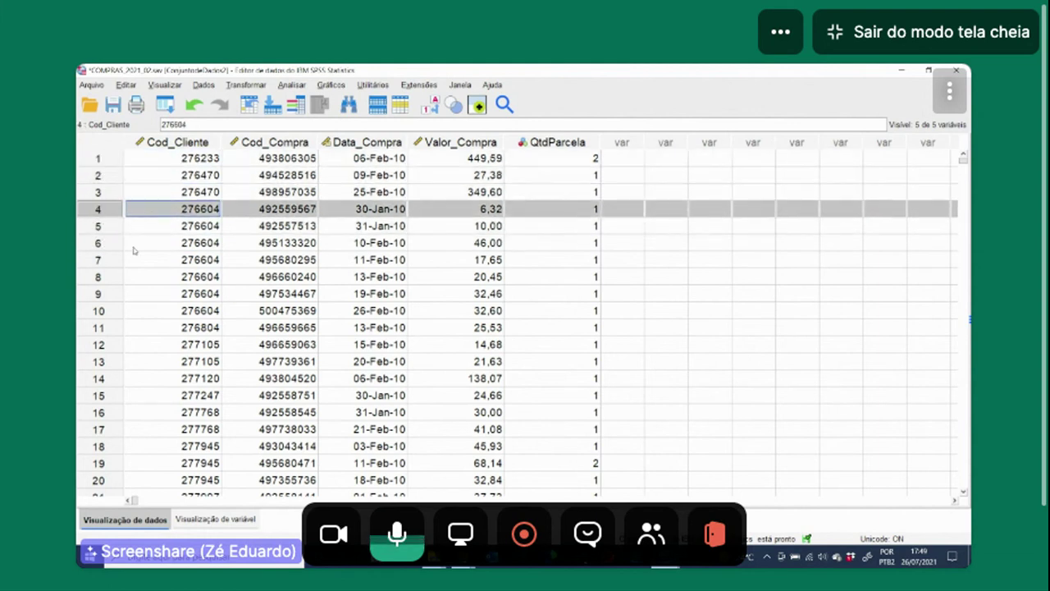
Step: Compare the Cod_Cliente values of the first three purchases to see which belong to the same customer
{"action": "left_click", "coordinate": [184, 158]}
{"action": "left_click", "coordinate": [192, 174]}
{"action": "left_click", "coordinate": [197, 192]}
{"action": "left_click", "coordinate": [198, 176]}
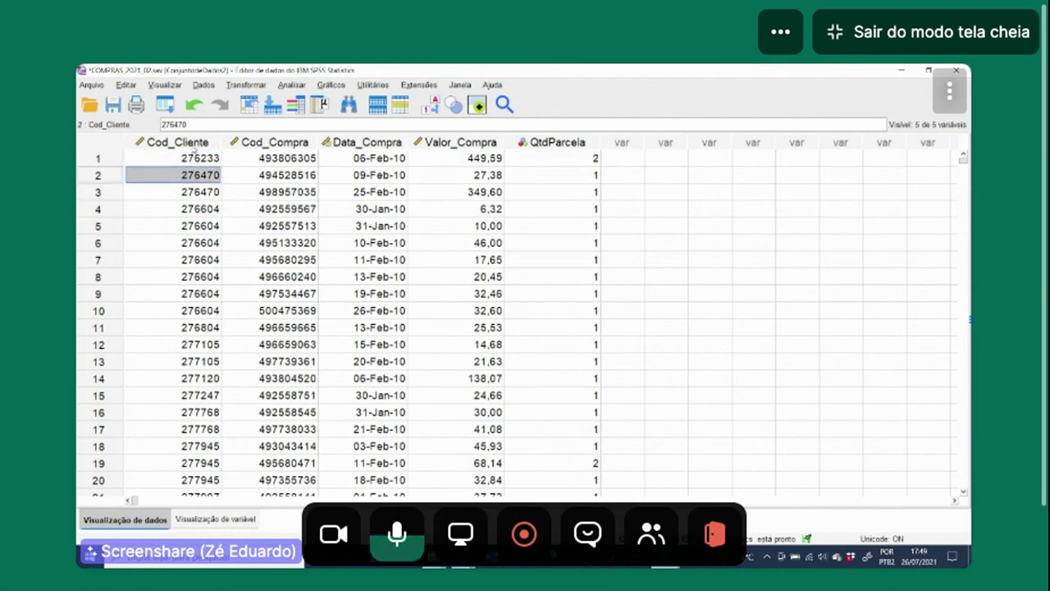
{"action": "left_click", "coordinate": [193, 158]}
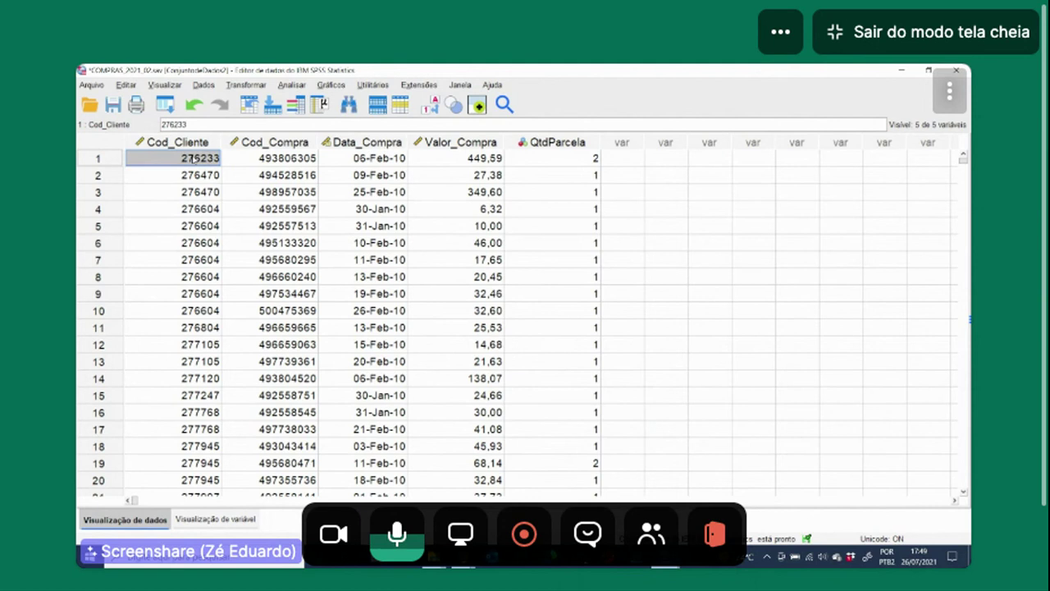
Step: Examine the Data_Compra values in the first eight rows to see when each purchase was made
{"action": "left_click_drag", "start_coordinate": [379, 161], "coordinate": [379, 251]}
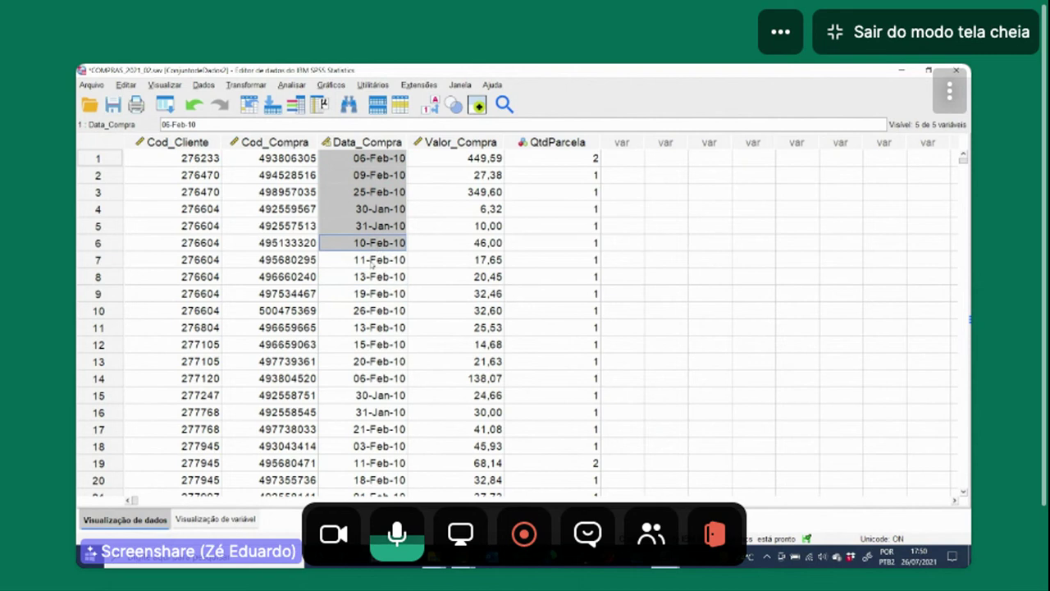
{"action": "left_click", "coordinate": [374, 261]}
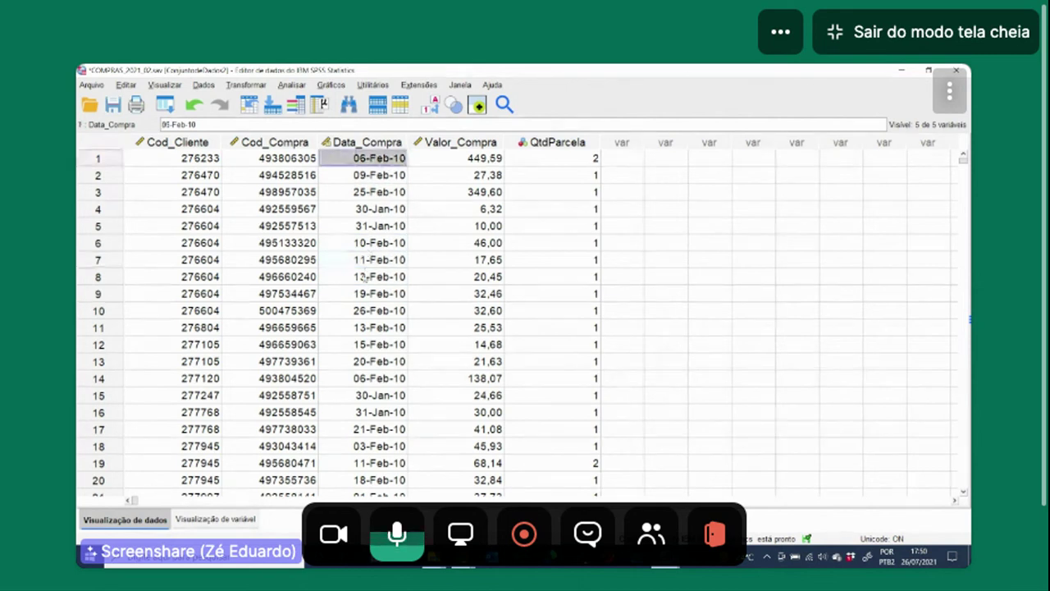
{"action": "left_click", "coordinate": [365, 276]}
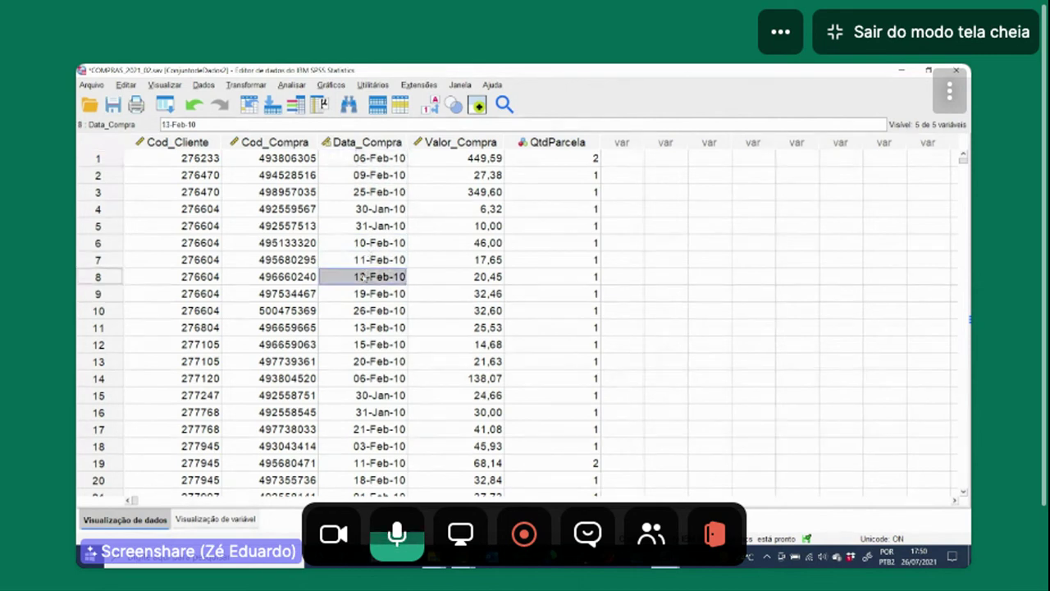
Step: Compare the Cod_Cliente values of the first twelve rows with the purchase amounts in Valor_Compra
{"action": "left_click", "coordinate": [166, 163]}
{"action": "left_click", "coordinate": [164, 179]}
{"action": "left_click_drag", "start_coordinate": [164, 163], "coordinate": [160, 345]}
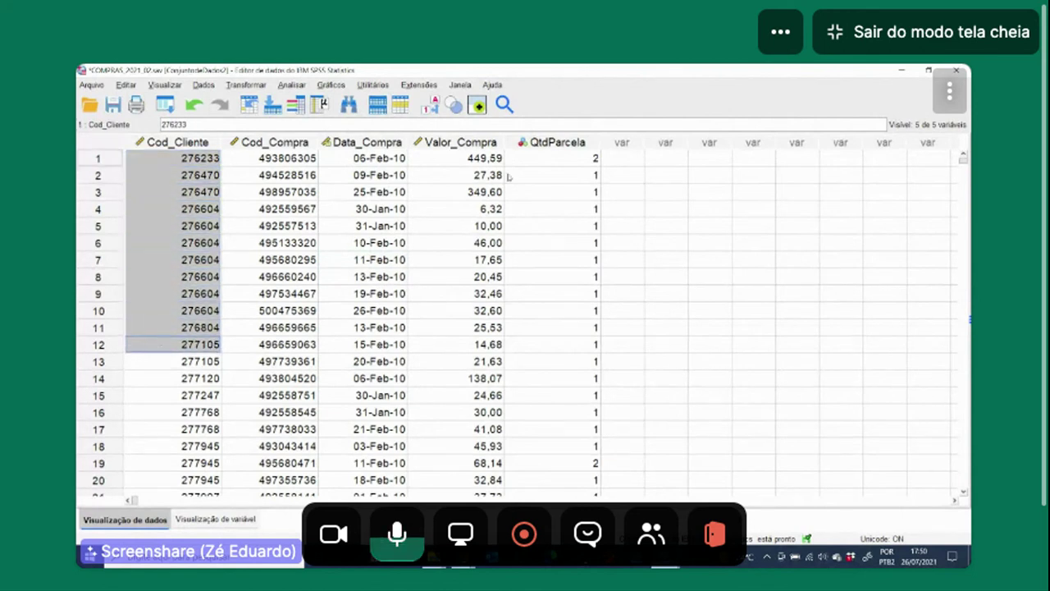
{"action": "left_click_drag", "start_coordinate": [495, 161], "coordinate": [486, 312]}
{"action": "left_click", "coordinate": [474, 226]}
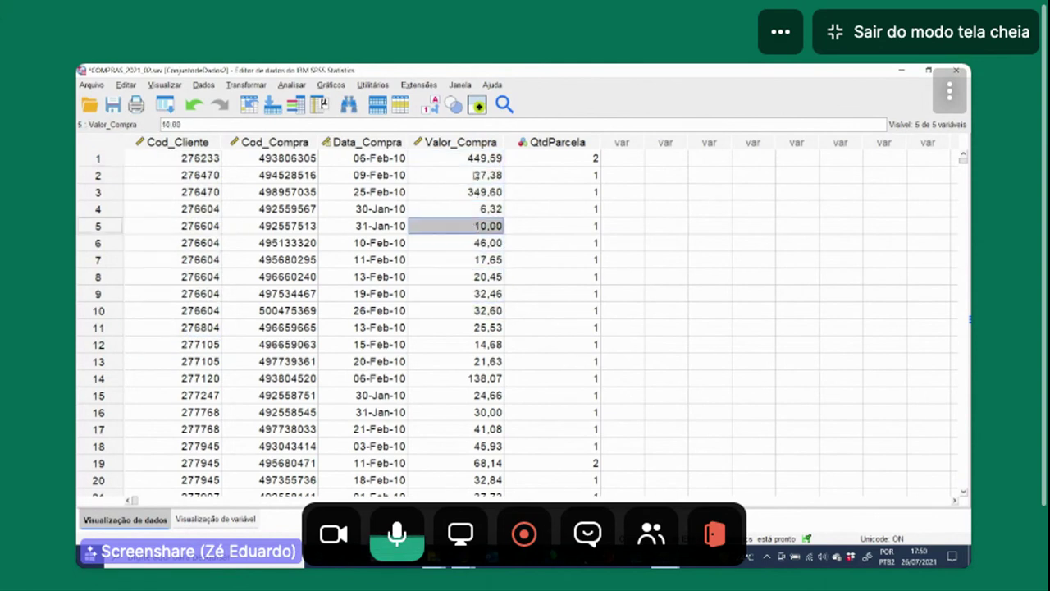
{"action": "left_click", "coordinate": [476, 174]}
{"action": "left_click", "coordinate": [476, 157]}
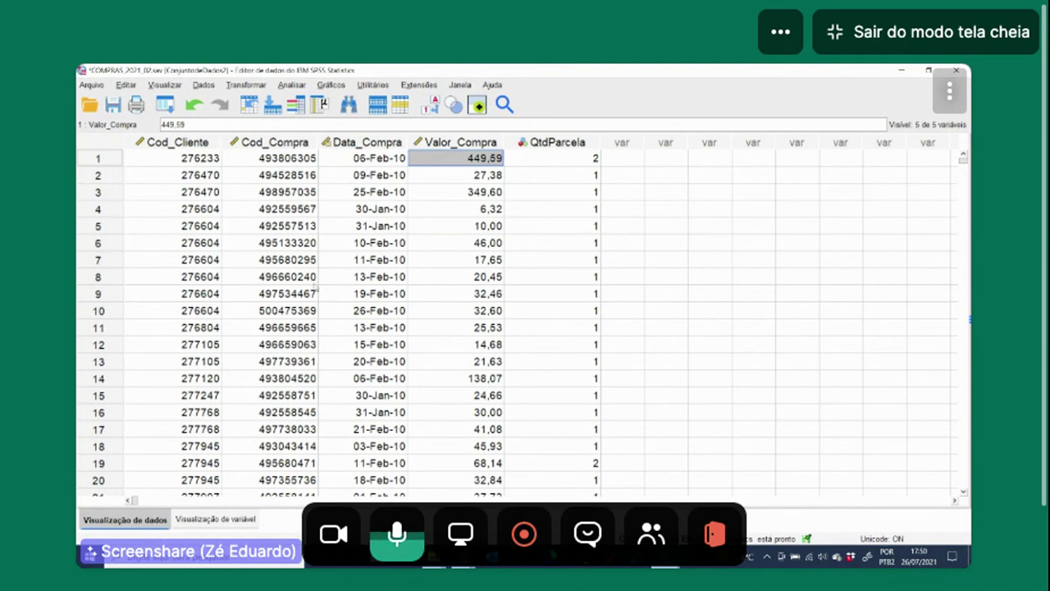
Step: Go through the Cod_Compra values from row 4 to row 11 to examine the purchases repeated under one Cod_Cliente
{"action": "scroll", "coordinate": [317, 289], "scroll_direction": "down", "scroll_amount": 1}
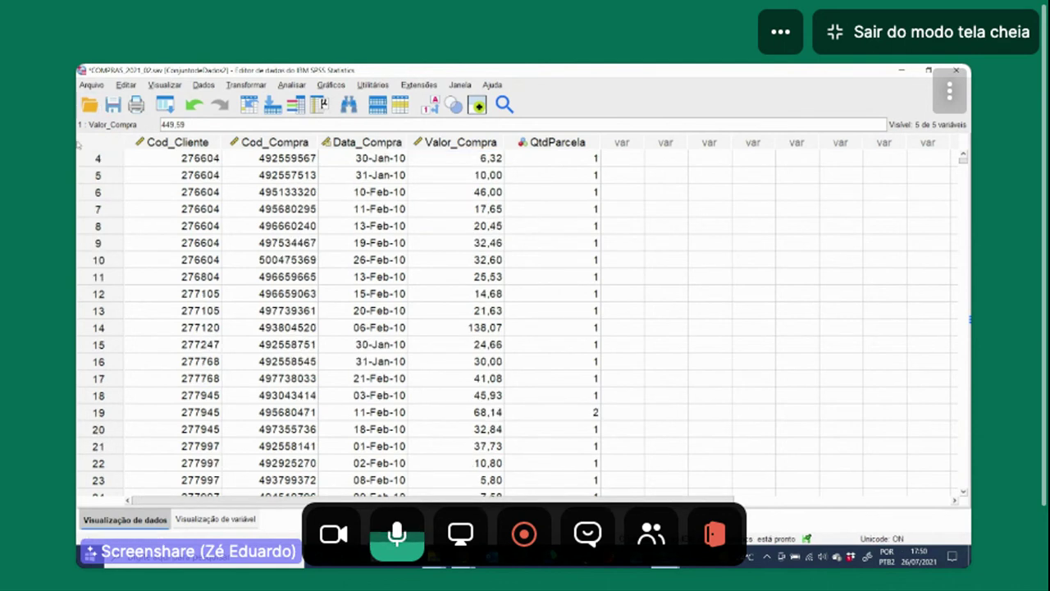
{"action": "left_click", "coordinate": [215, 244]}
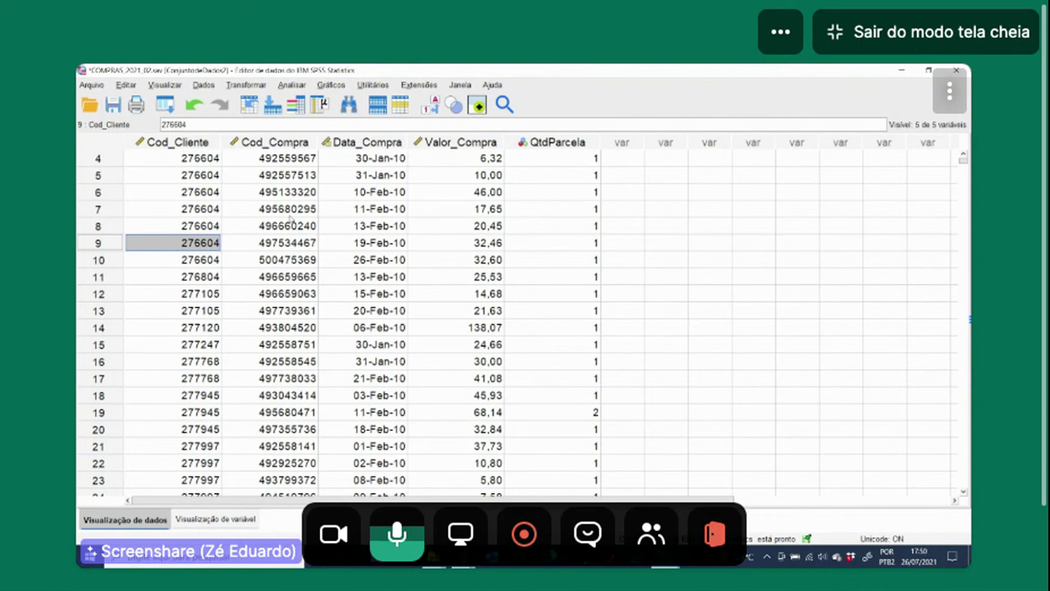
{"action": "left_click", "coordinate": [169, 163]}
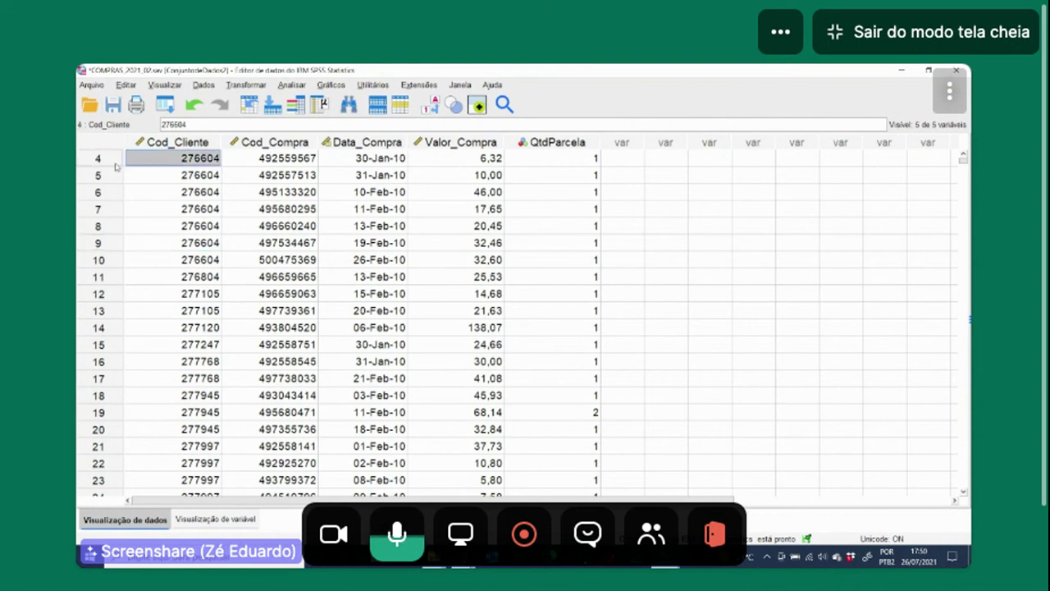
{"action": "left_click", "coordinate": [266, 162]}
{"action": "left_click", "coordinate": [273, 177]}
{"action": "left_click", "coordinate": [270, 197]}
{"action": "left_click", "coordinate": [271, 212]}
{"action": "left_click", "coordinate": [272, 226]}
{"action": "left_click", "coordinate": [274, 245]}
{"action": "left_click", "coordinate": [277, 278]}
{"action": "left_click", "coordinate": [274, 260]}
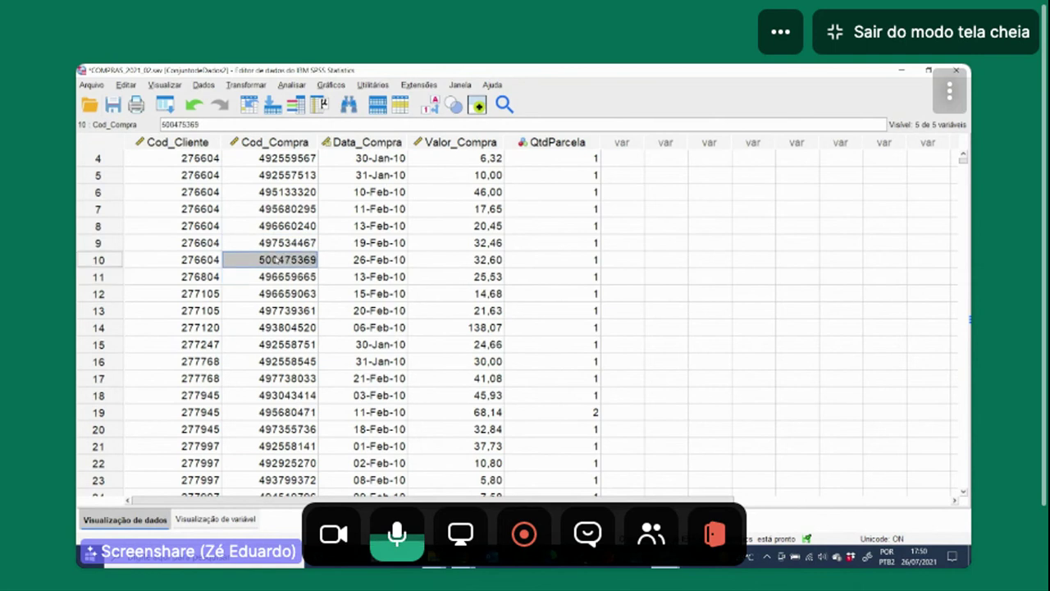
Step: Examine the purchase codes and the repeated customer codes in the first rows of the purchases dataset
{"action": "left_click", "coordinate": [280, 246]}
{"action": "left_click", "coordinate": [300, 229]}
{"action": "left_click", "coordinate": [296, 214]}
{"action": "left_click", "coordinate": [294, 196]}
{"action": "left_click", "coordinate": [293, 176]}
{"action": "left_click", "coordinate": [293, 163]}
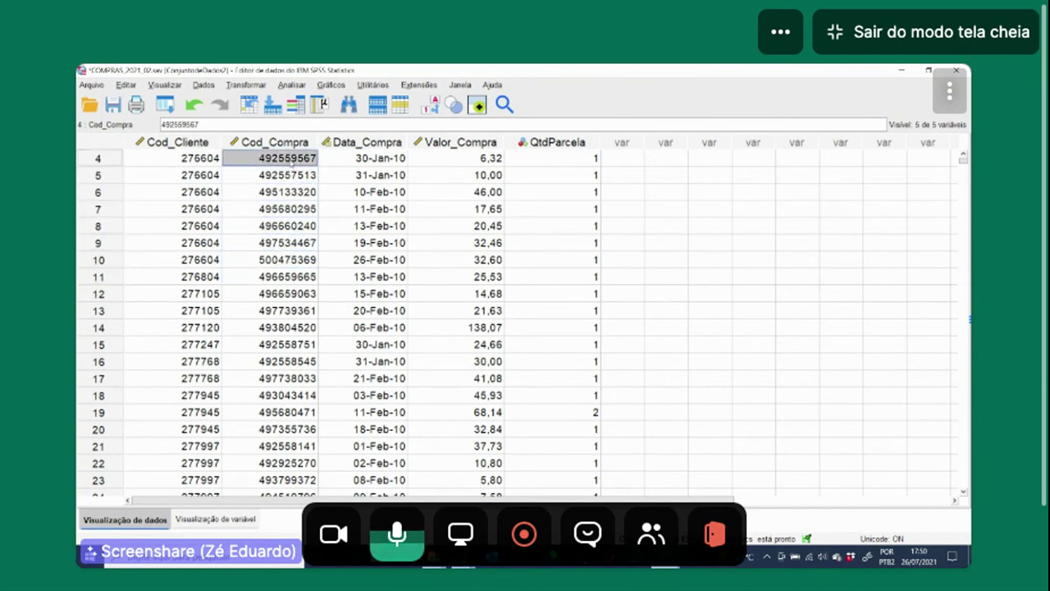
{"action": "left_click", "coordinate": [171, 214]}
{"action": "left_click", "coordinate": [181, 197]}
{"action": "left_click", "coordinate": [182, 179]}
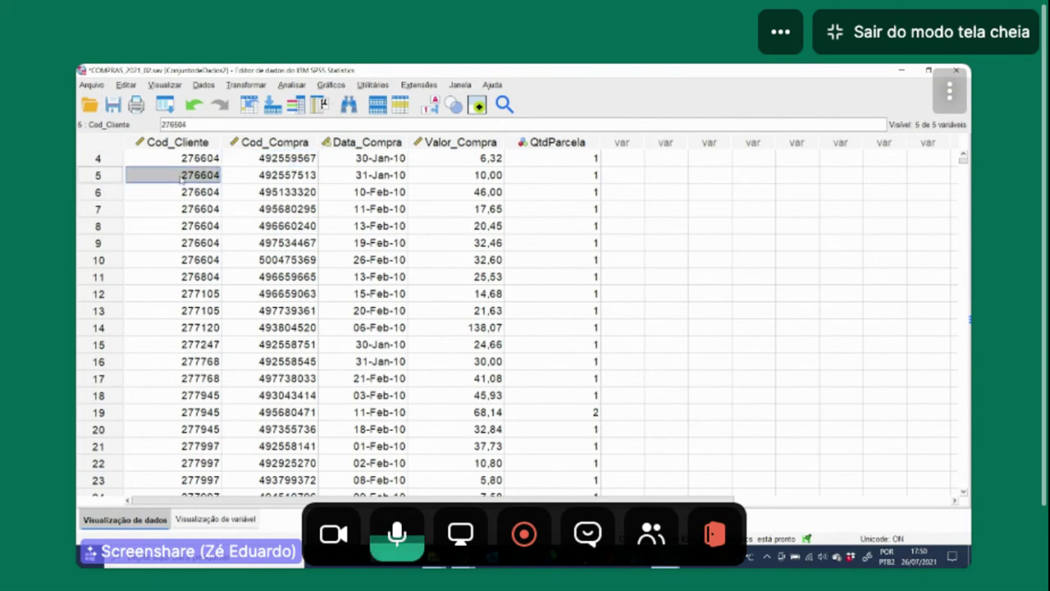
{"action": "scroll", "coordinate": [187, 164], "scroll_direction": "up", "scroll_amount": 1}
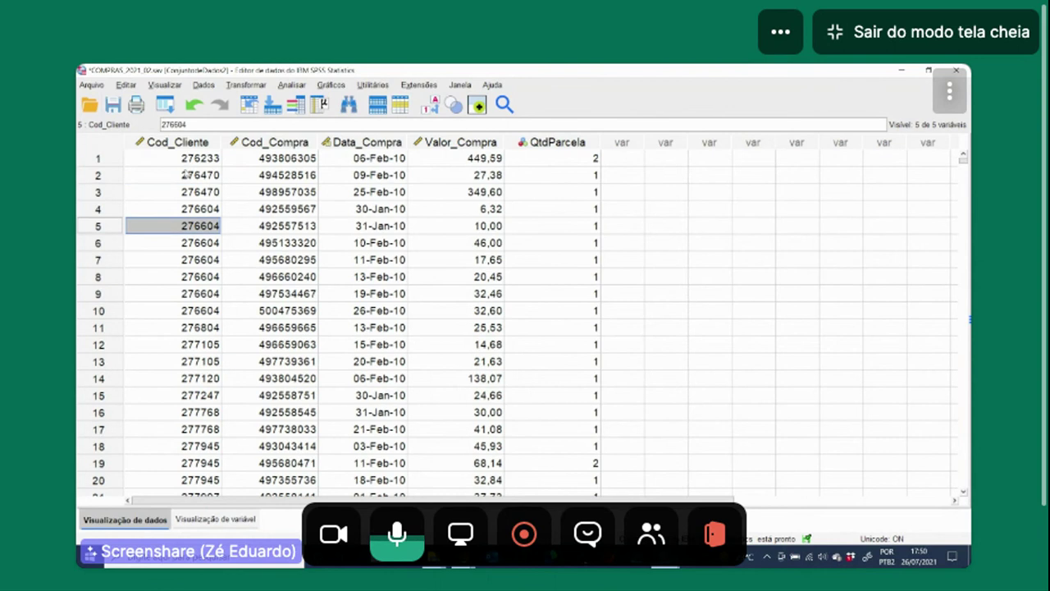
{"action": "left_click", "coordinate": [187, 161]}
{"action": "left_click", "coordinate": [188, 175]}
{"action": "left_click", "coordinate": [188, 194]}
{"action": "left_click", "coordinate": [187, 225]}
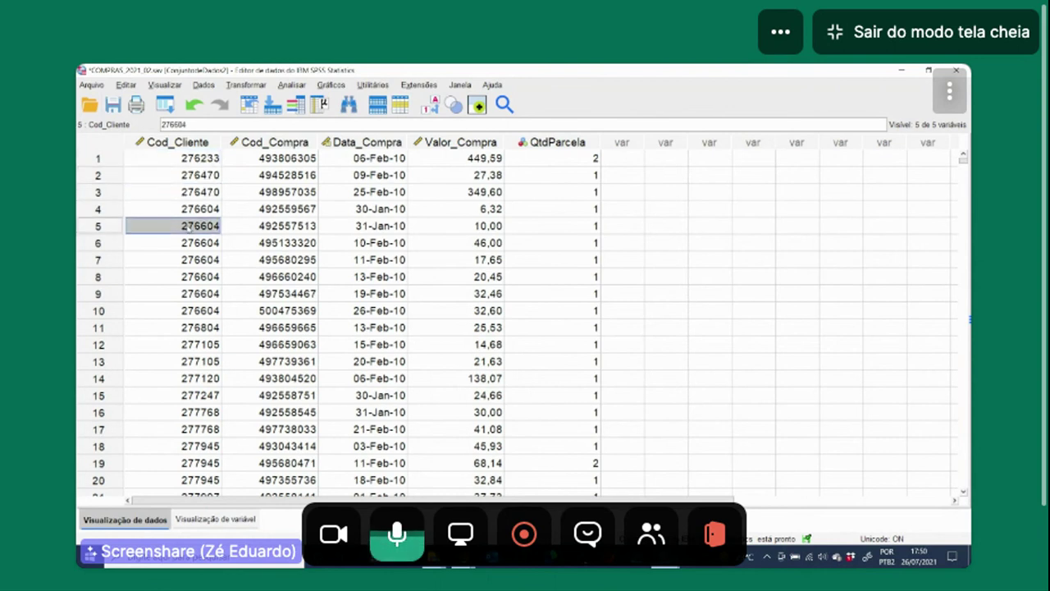
{"action": "left_click", "coordinate": [201, 260]}
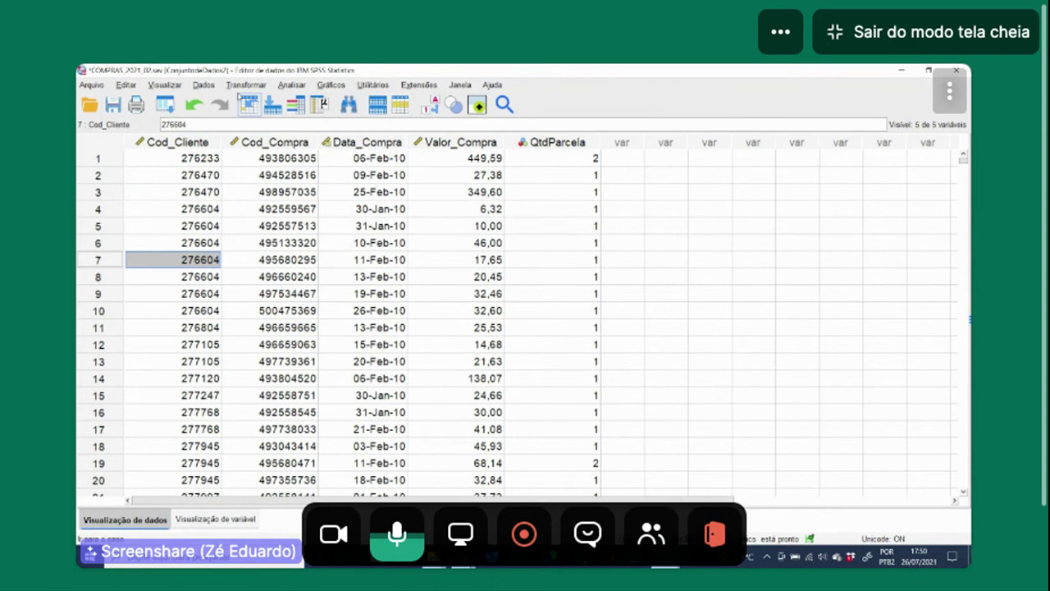
Step: Start aggregating the data with Cod_Cliente as the break variable and Valor_Compra as a summarized variable
{"action": "left_click", "coordinate": [206, 85]}
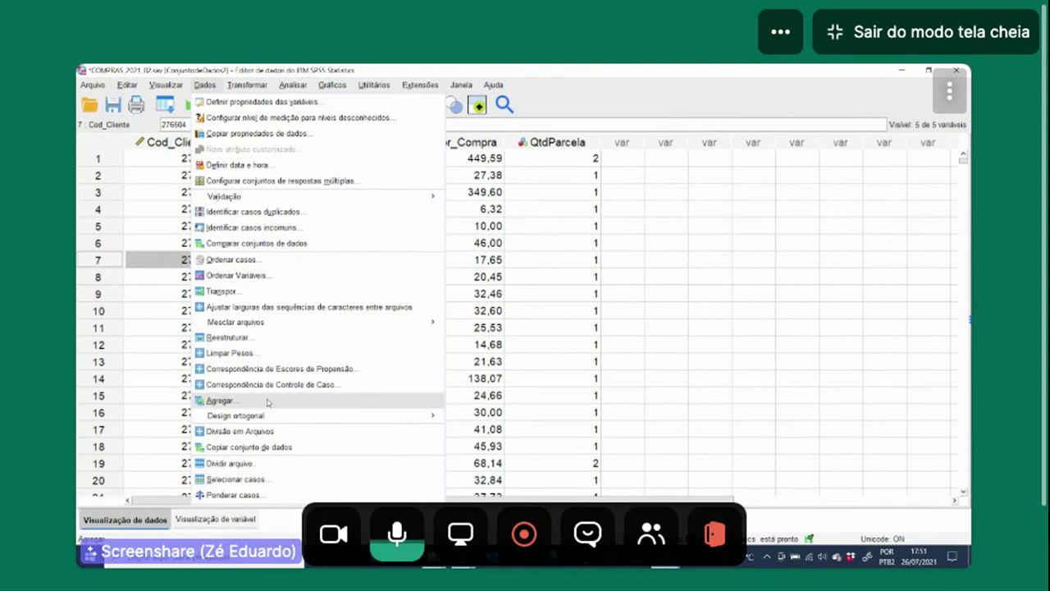
{"action": "left_click", "coordinate": [268, 402]}
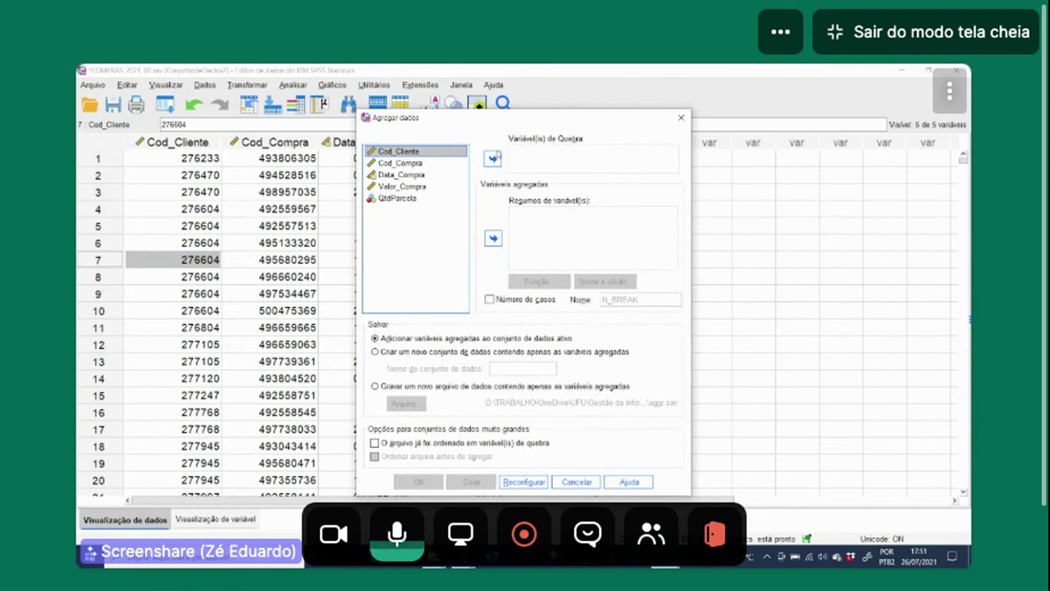
{"action": "double_click", "coordinate": [410, 153]}
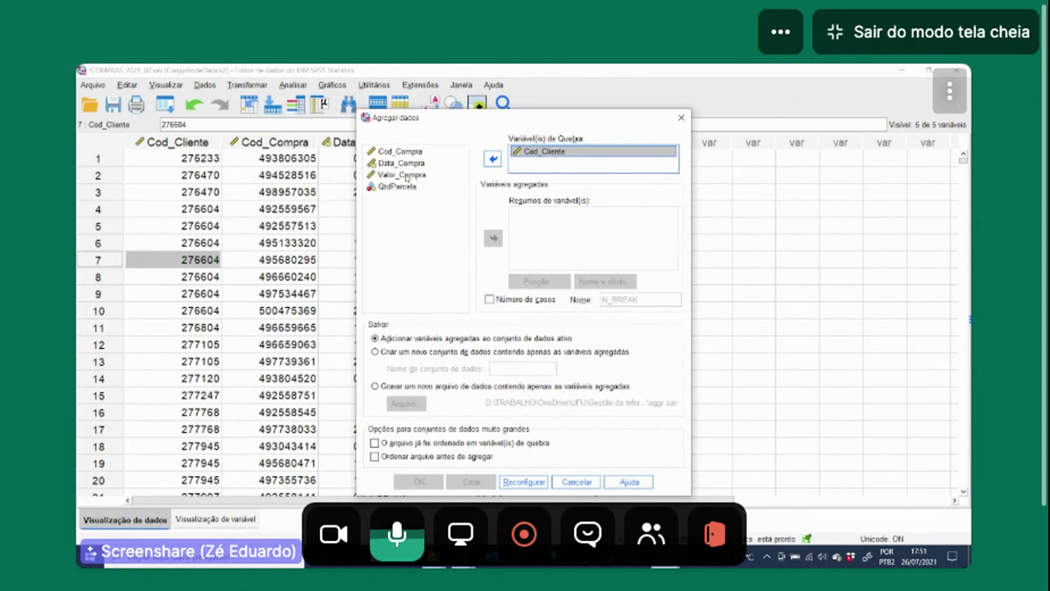
{"action": "left_click", "coordinate": [404, 175]}
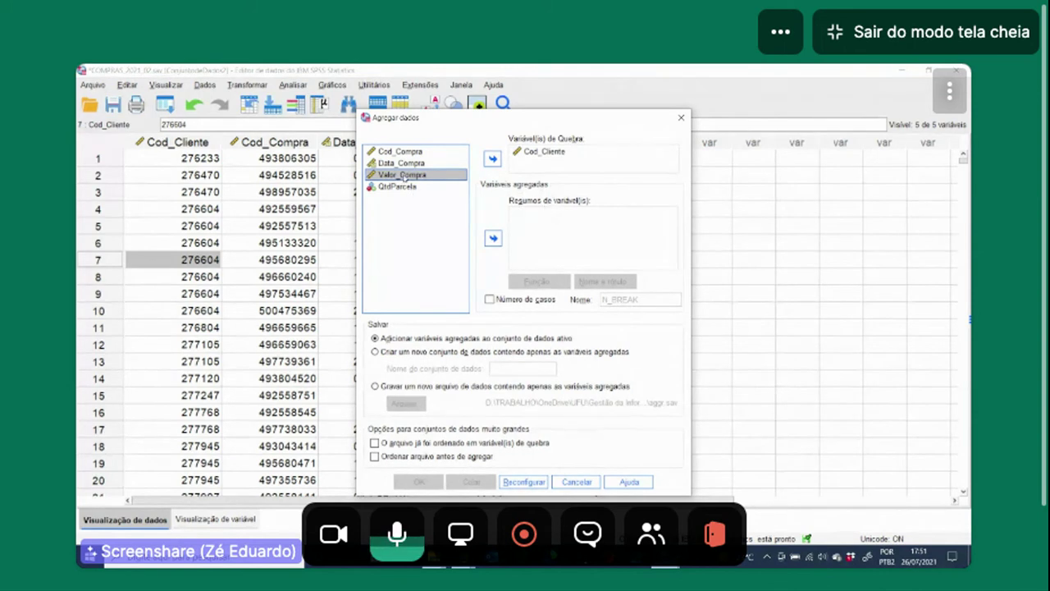
{"action": "left_click", "coordinate": [493, 238]}
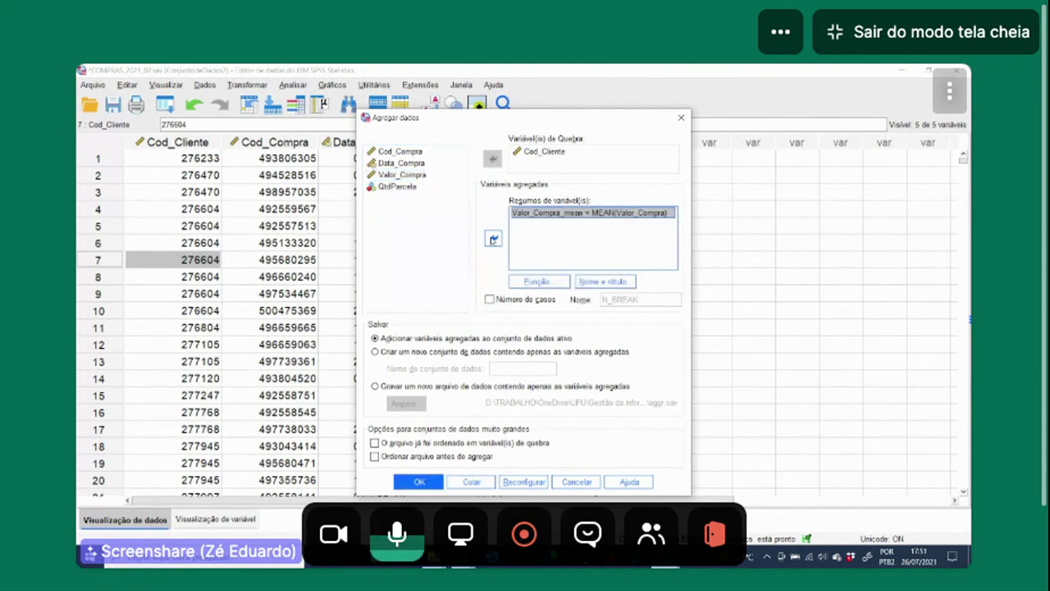
{"action": "left_click", "coordinate": [411, 175]}
{"action": "left_click", "coordinate": [493, 238]}
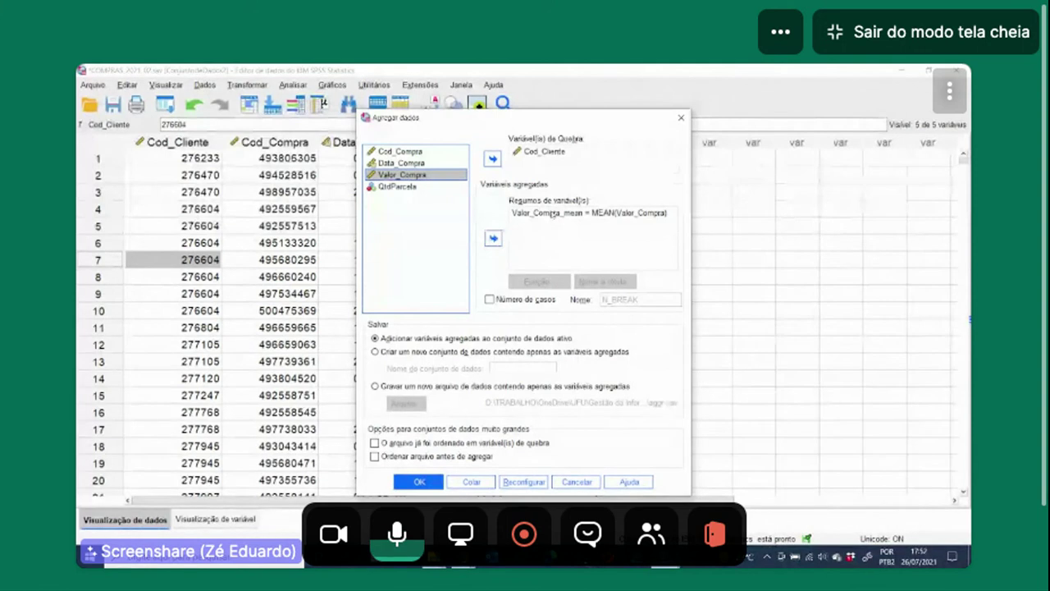
Step: Rename the mean summary of Valor_Compra as Valor_Compra_2010_02
{"action": "left_click", "coordinate": [550, 213]}
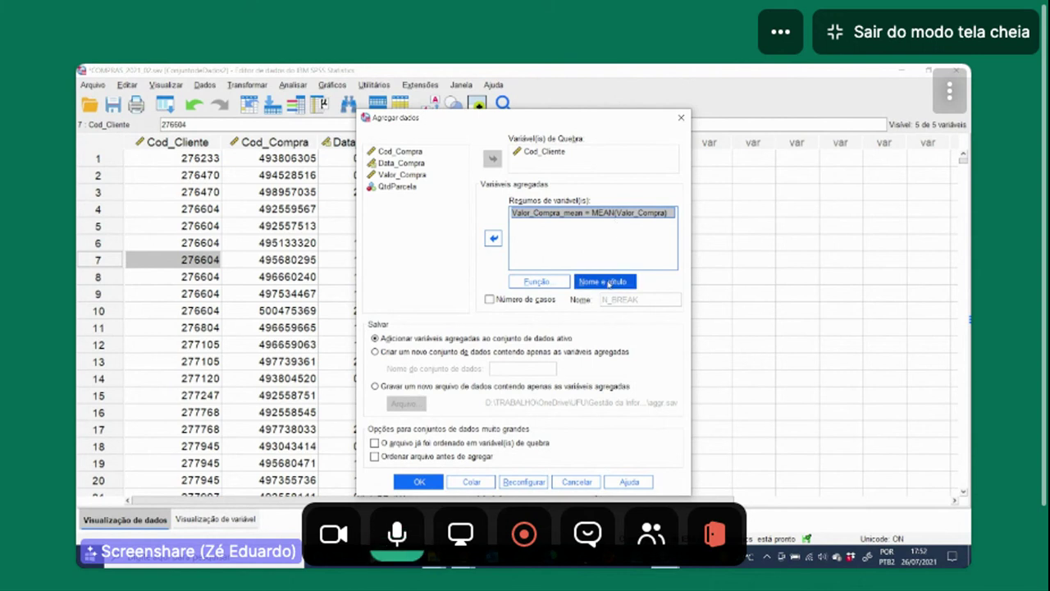
{"action": "left_click", "coordinate": [608, 283]}
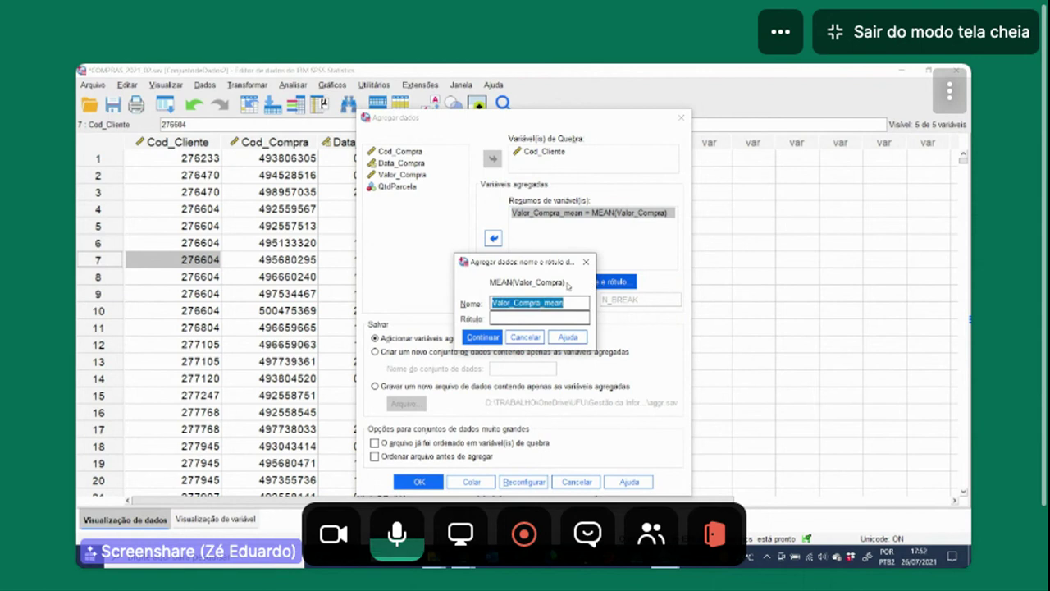
{"action": "left_click", "coordinate": [566, 303]}
{"action": "left_click_drag", "start_coordinate": [569, 304], "coordinate": [543, 302]}
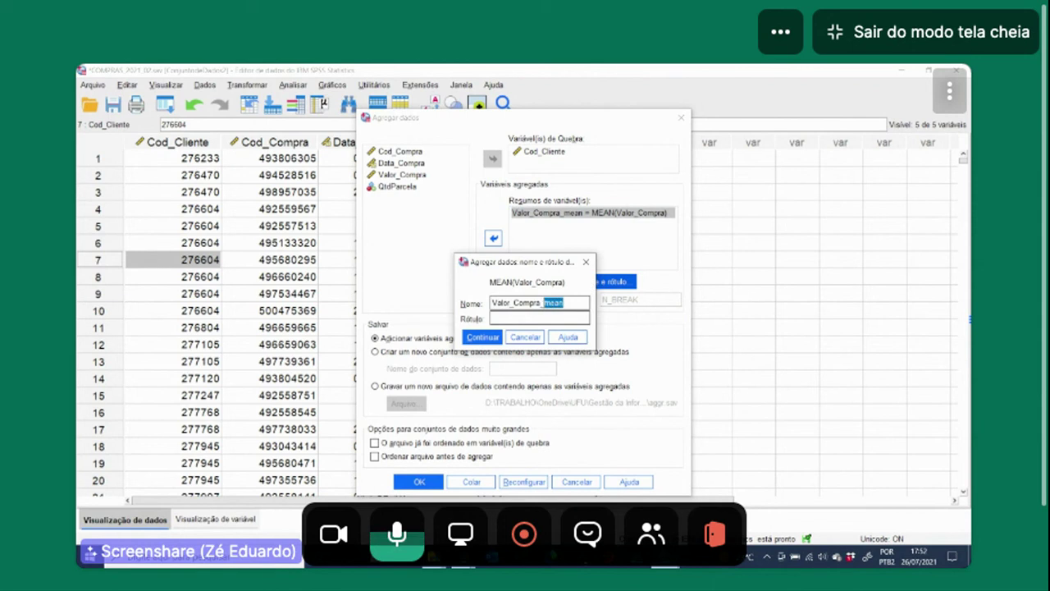
{"action": "key", "text": "BackSpace"}
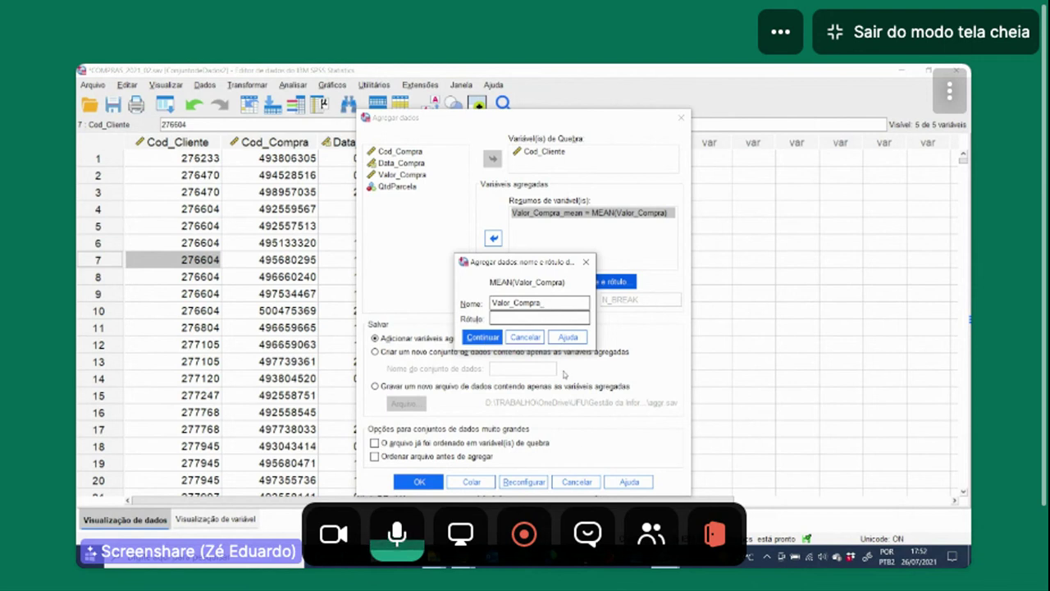
{"action": "type", "text": "010_02"}
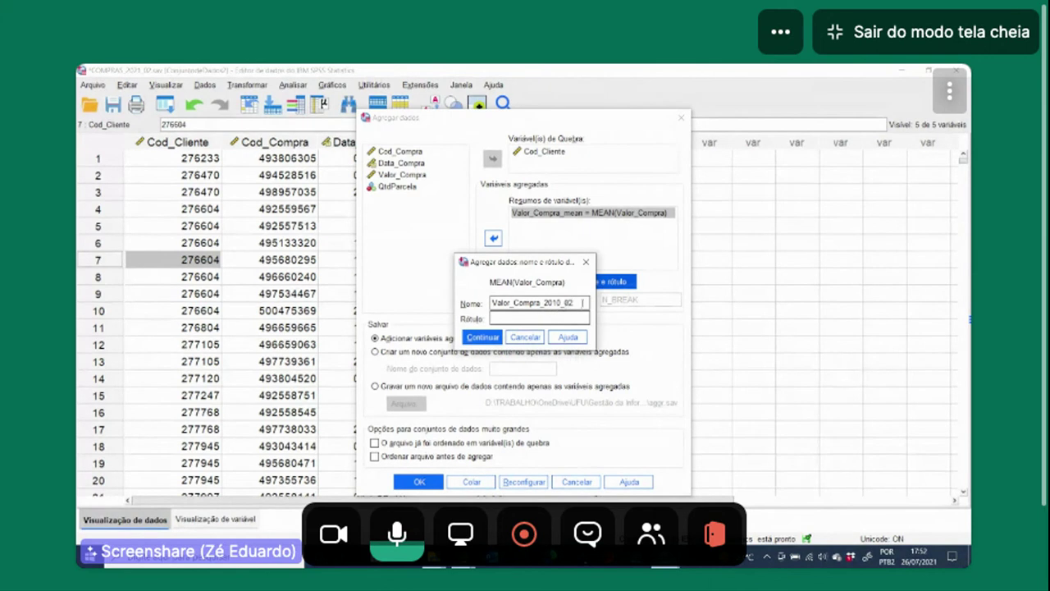
{"action": "left_click_drag", "start_coordinate": [585, 302], "coordinate": [491, 302]}
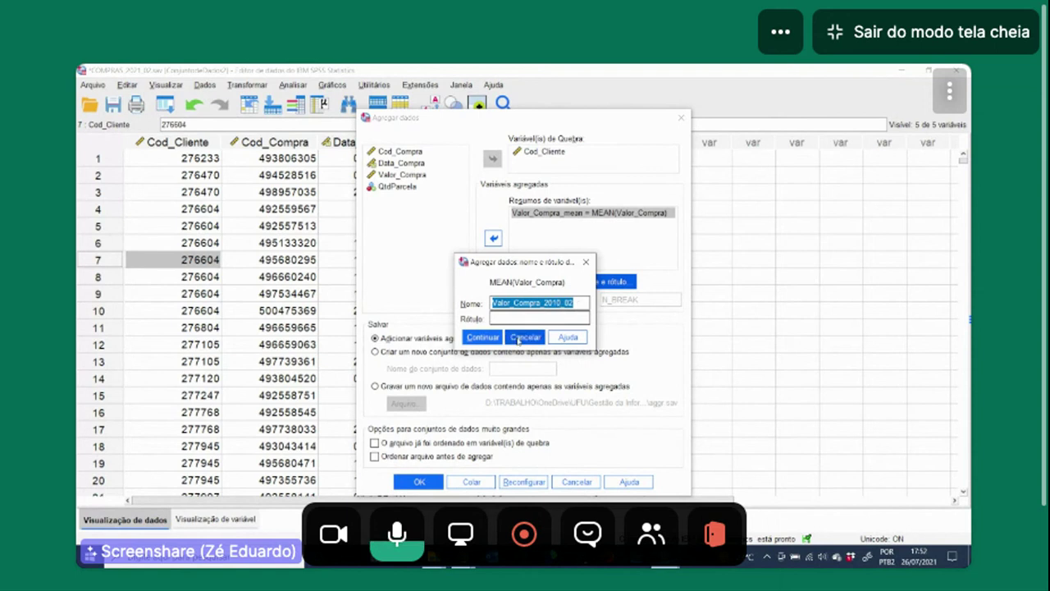
{"action": "left_click", "coordinate": [483, 337]}
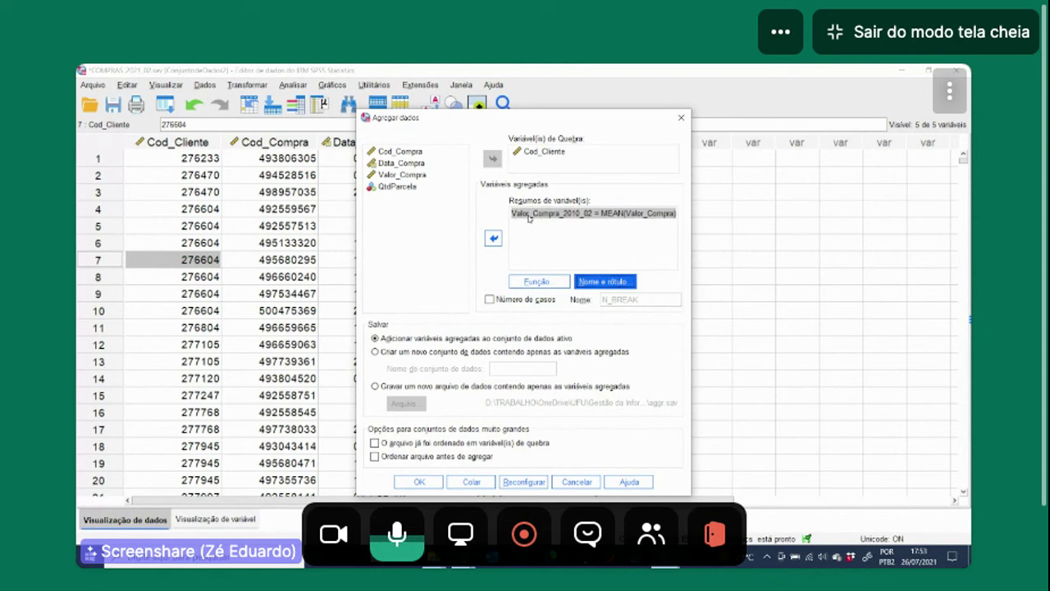
Step: Change the aggregate function of the Valor_Compra summary to Soma
{"action": "left_click", "coordinate": [627, 215]}
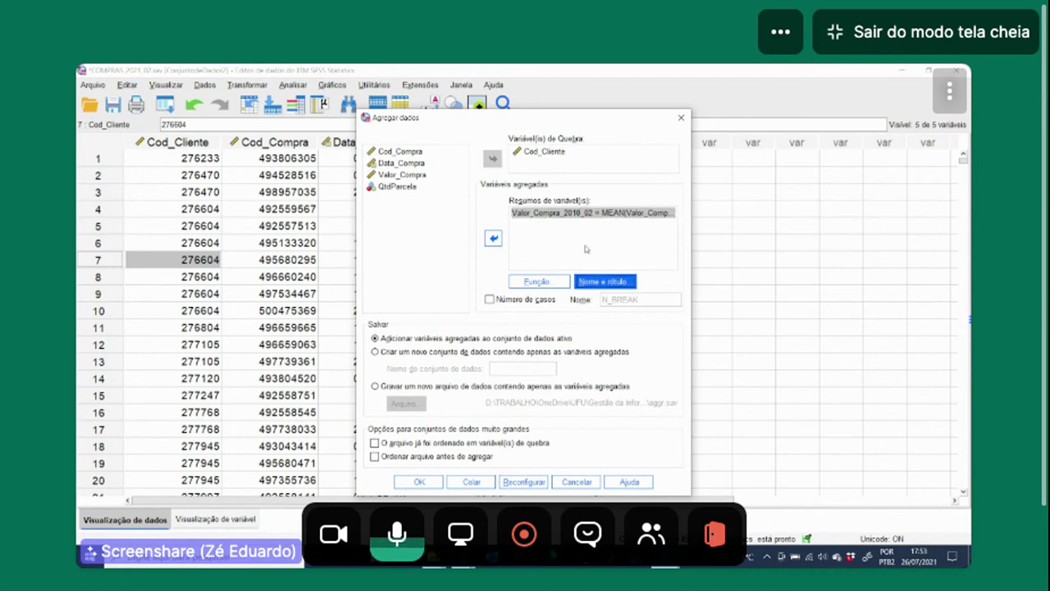
{"action": "left_click", "coordinate": [548, 285]}
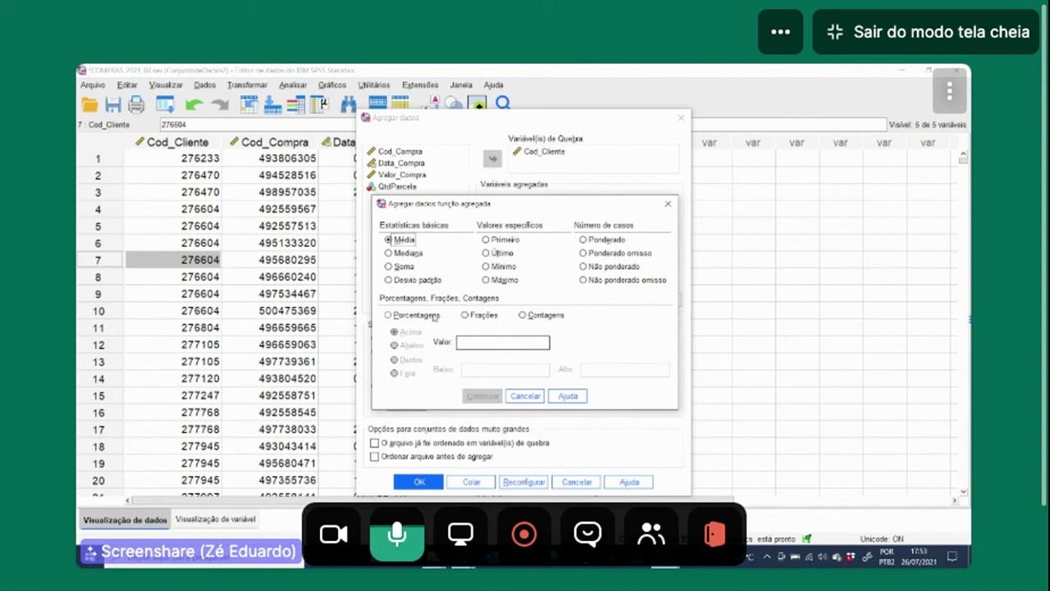
{"action": "left_click", "coordinate": [389, 267]}
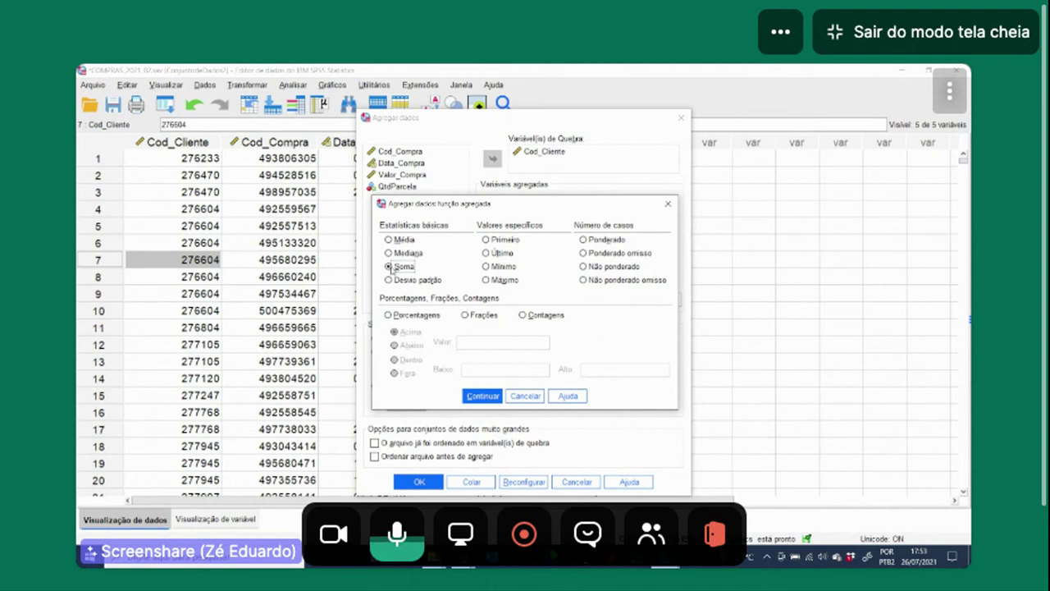
{"action": "left_click", "coordinate": [483, 395]}
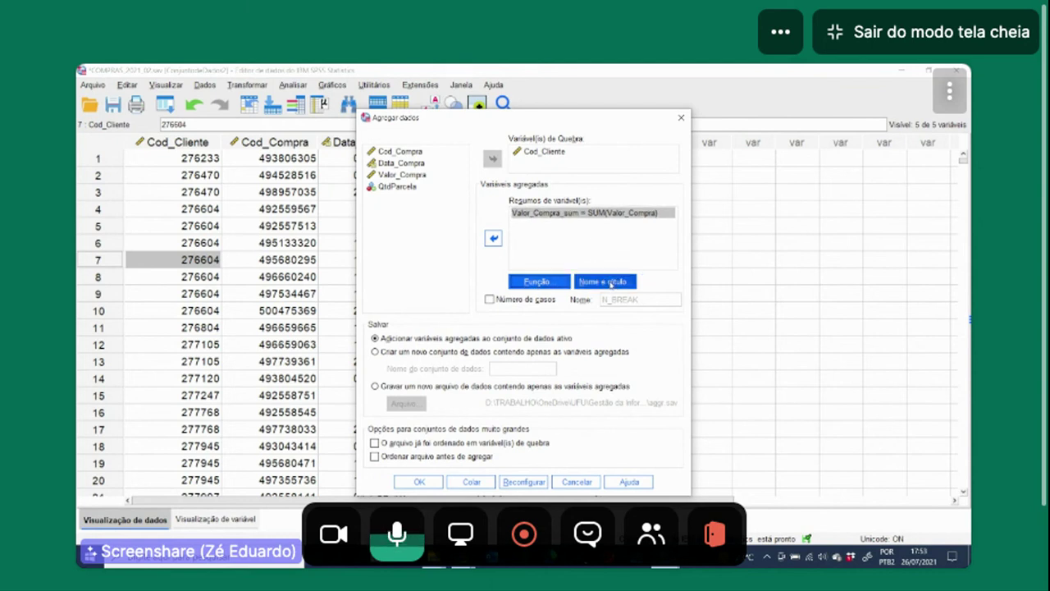
Step: Name the summed Valor_Compra variable Valor_Compra_2010_02
{"action": "left_click", "coordinate": [611, 283]}
{"action": "left_click", "coordinate": [576, 300]}
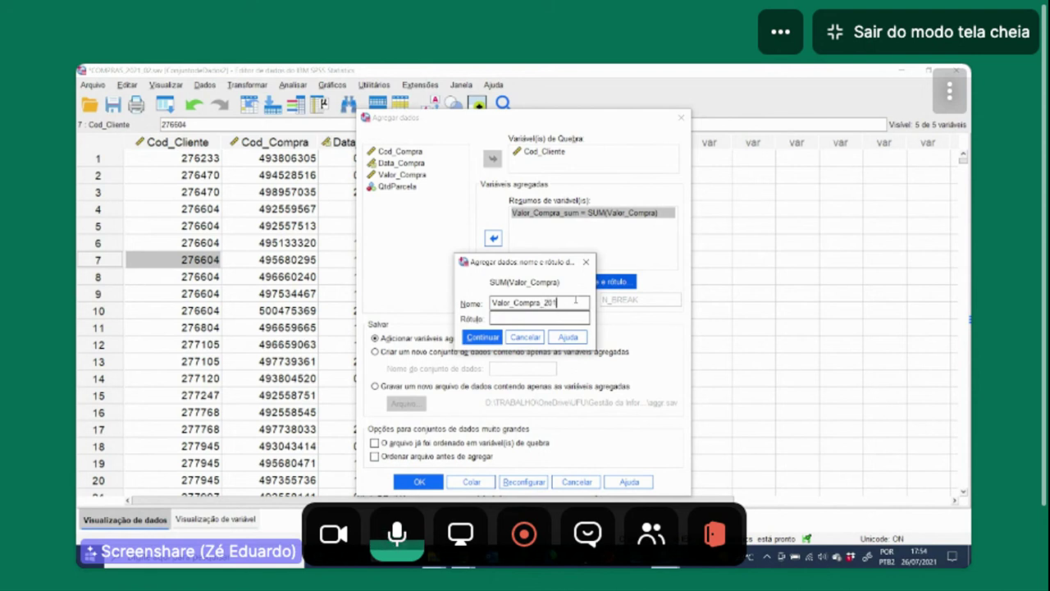
{"action": "type", "text": "2010_02"}
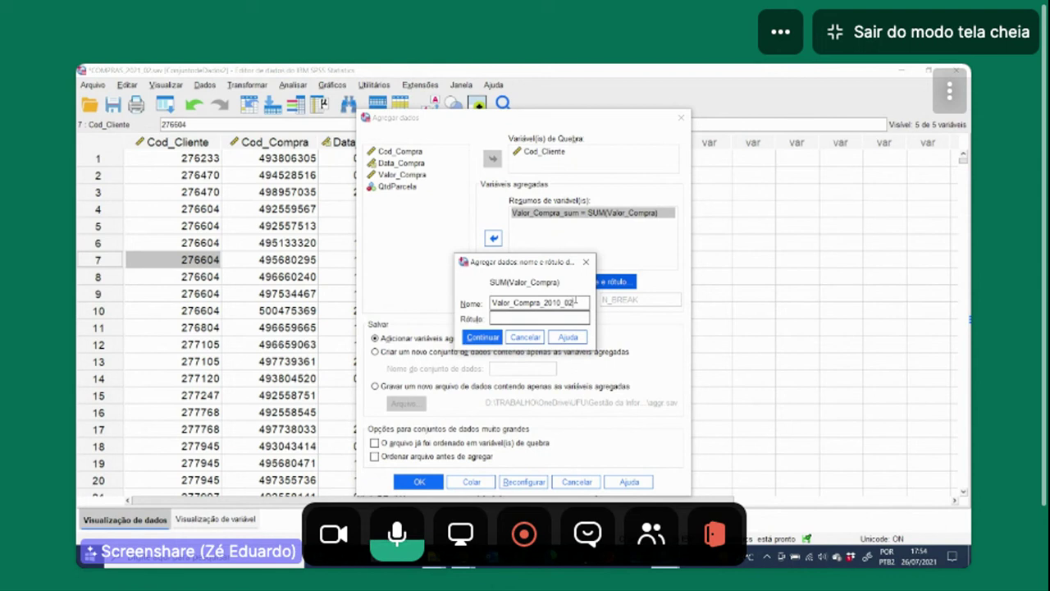
{"action": "left_click", "coordinate": [496, 339]}
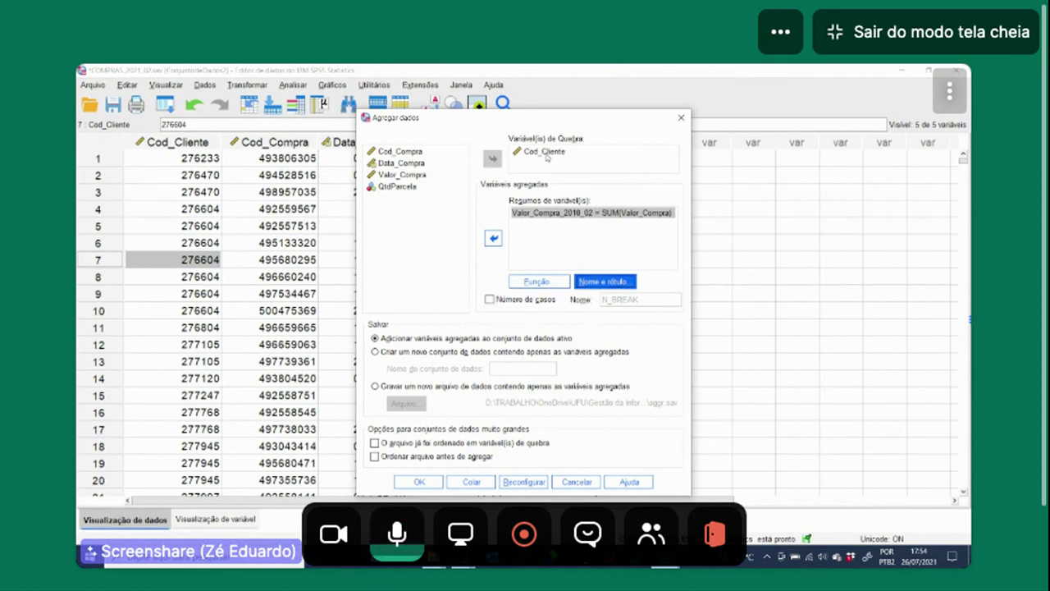
Step: Add Cod_Compra to the summarized variables and set its function to the Ponderado number of cases
{"action": "left_click", "coordinate": [411, 154]}
{"action": "left_click", "coordinate": [493, 238]}
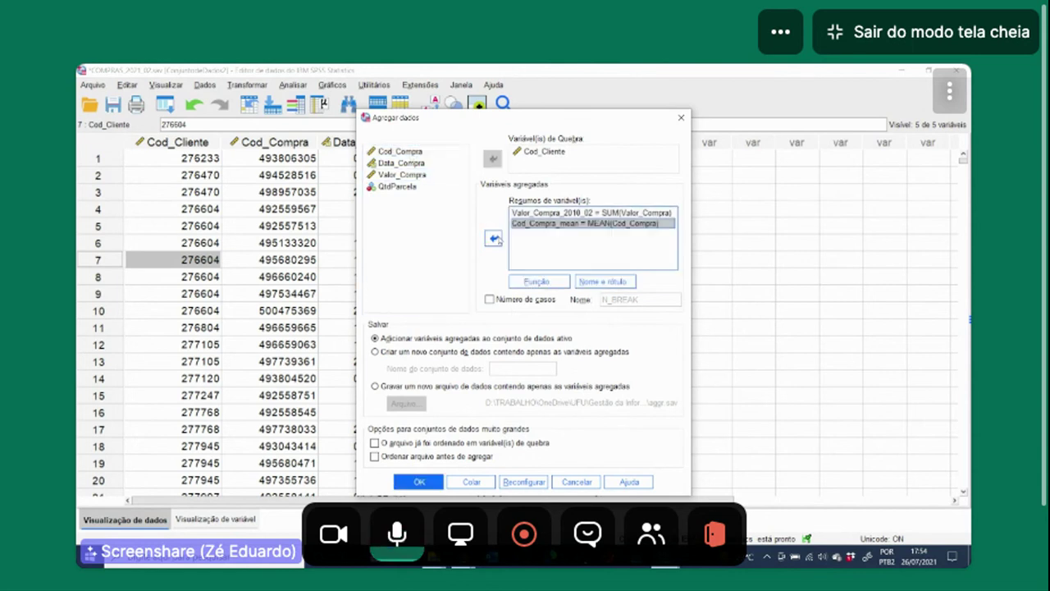
{"action": "left_click", "coordinate": [563, 283]}
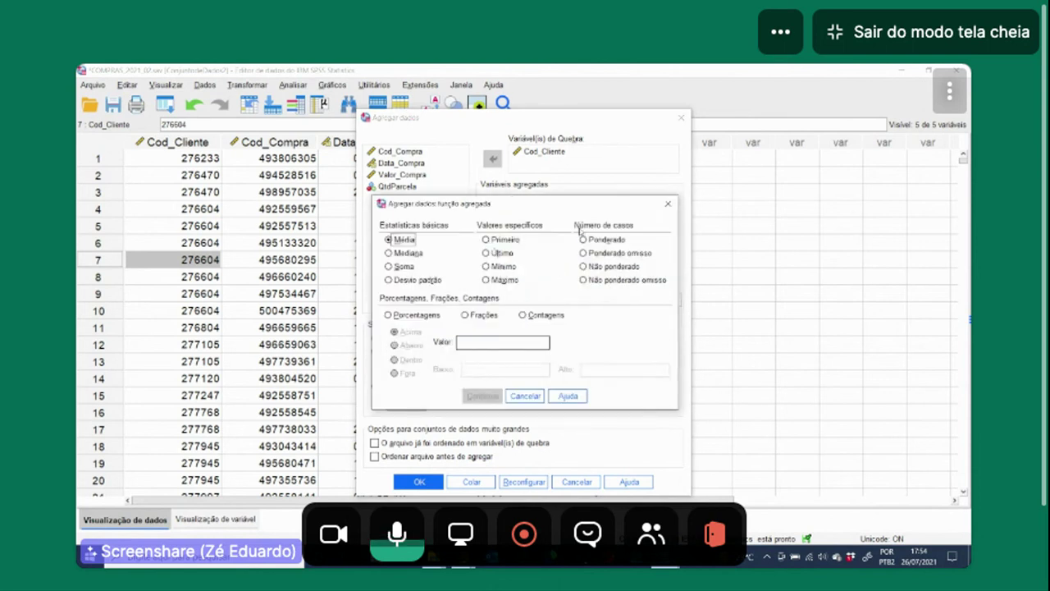
{"action": "left_click", "coordinate": [585, 239]}
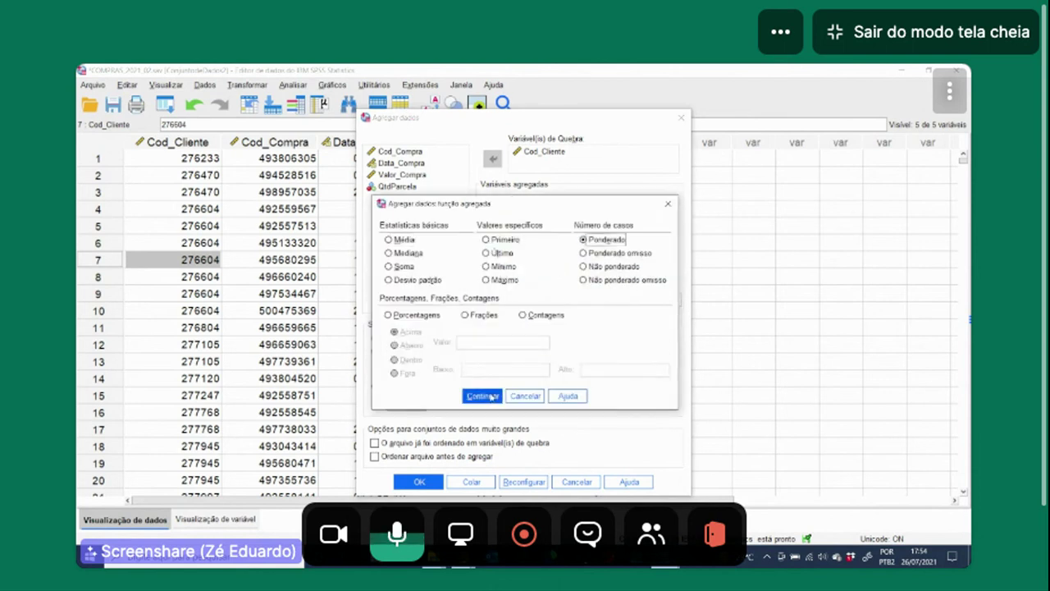
{"action": "left_click", "coordinate": [484, 397]}
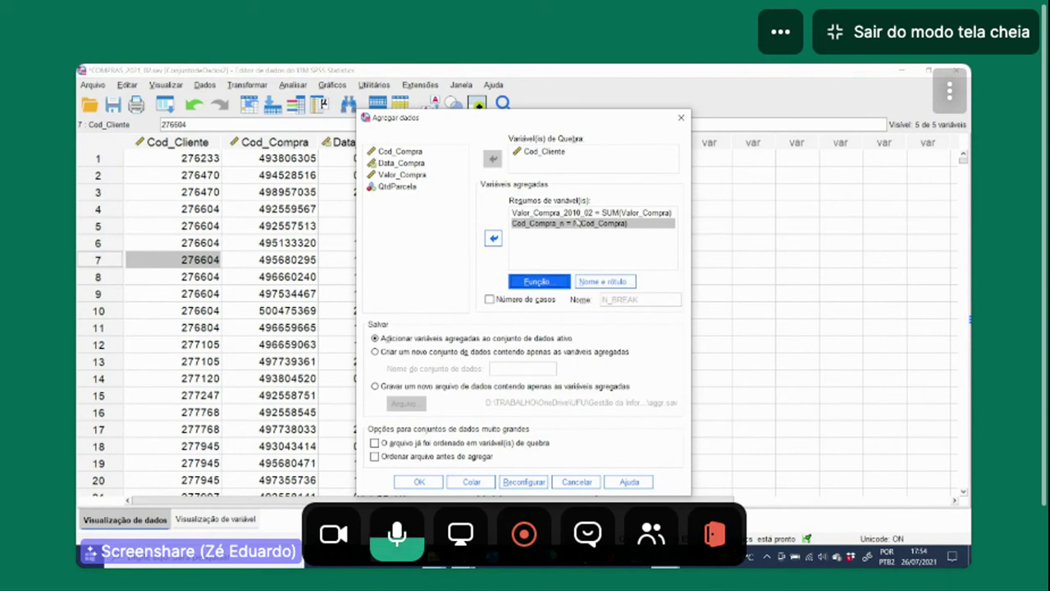
Step: Enter QTD_COMPRA_2010_02 as the name of the Cod_Compra count summary and copy that name
{"action": "left_click", "coordinate": [604, 281]}
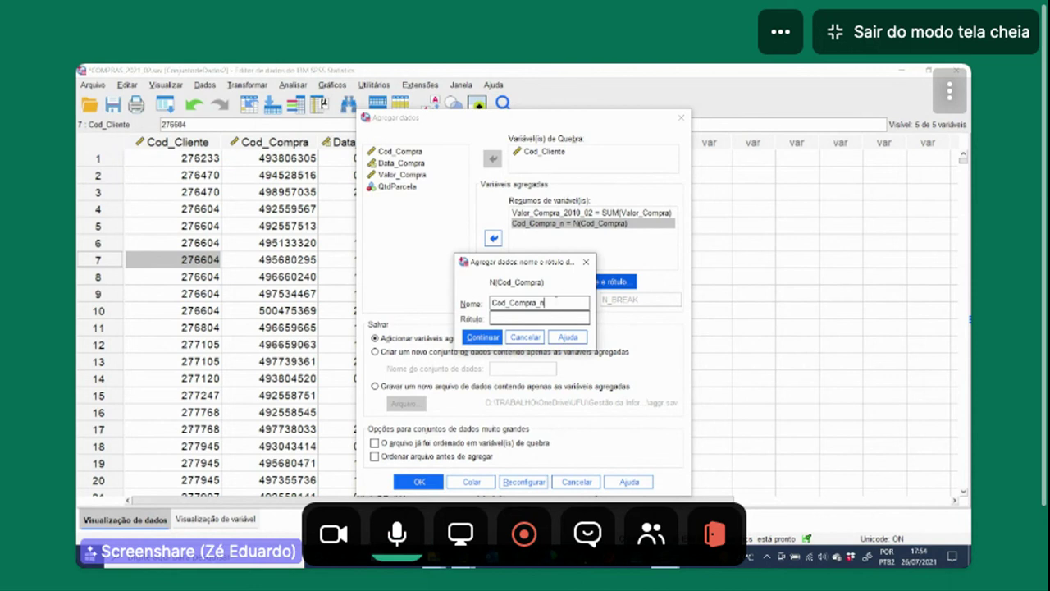
{"action": "type", "text": "QTD_COMPRA_201"}
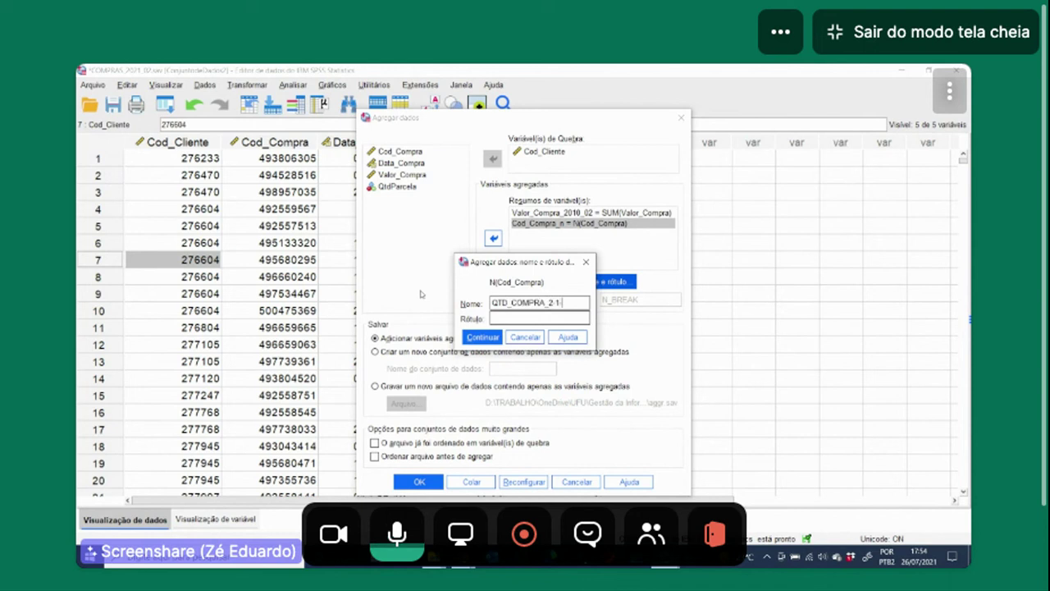
{"action": "type", "text": "010"}
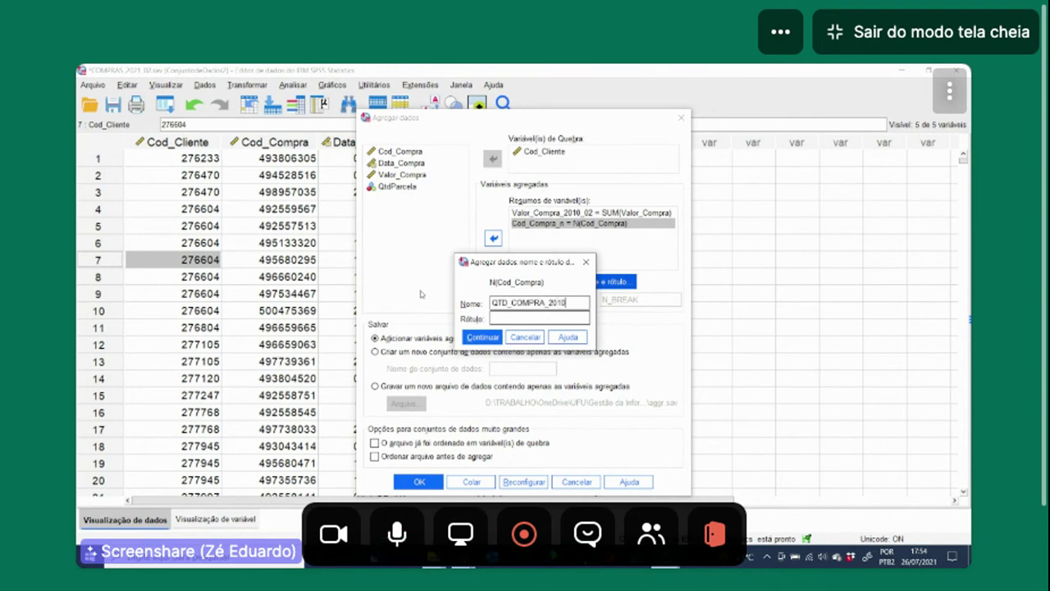
{"action": "type", "text": "_01"}
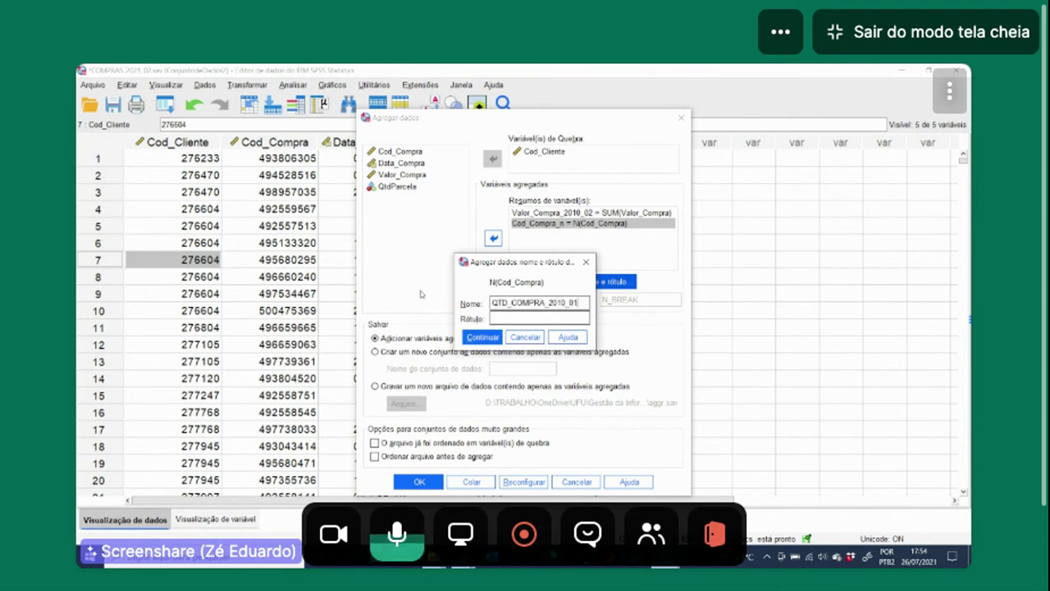
{"action": "key", "text": "BackSpace"}
{"action": "type", "text": "2"}
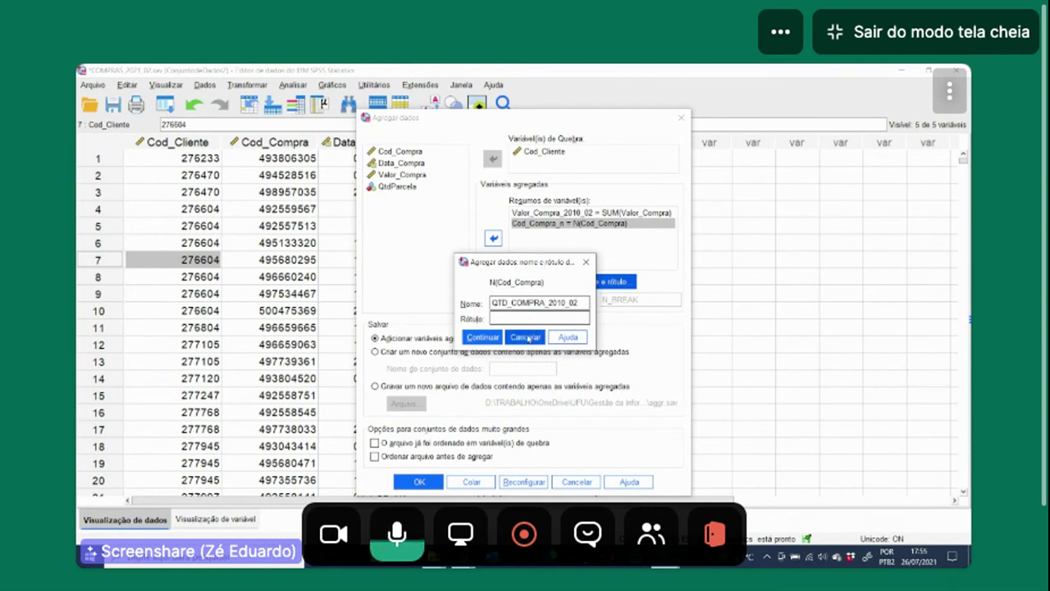
{"action": "left_click_drag", "start_coordinate": [584, 302], "coordinate": [461, 307]}
{"action": "key", "text": "ctrl+c"}
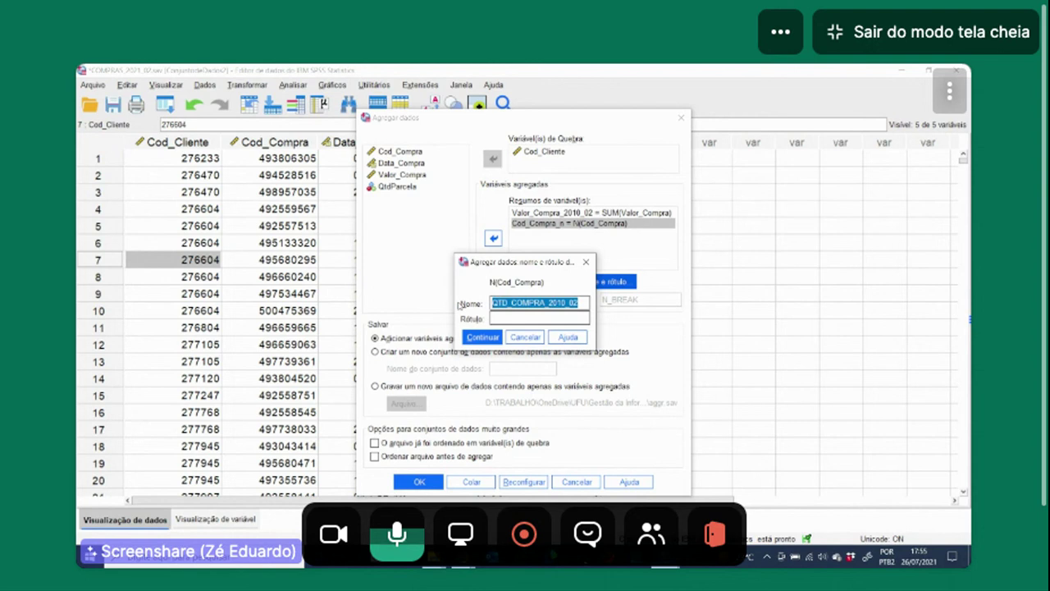
Step: Replace the Cod_Compra summary with the number-of-cases variable, named QTD_COMPRA_2010_02
{"action": "left_click", "coordinate": [526, 338]}
{"action": "left_click", "coordinate": [493, 239]}
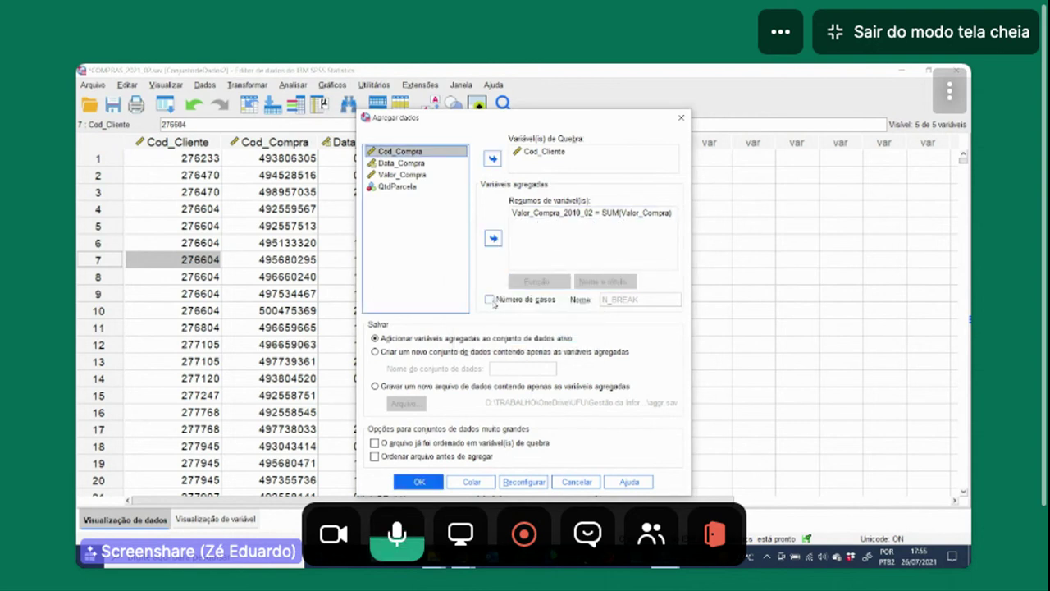
{"action": "left_click", "coordinate": [490, 300]}
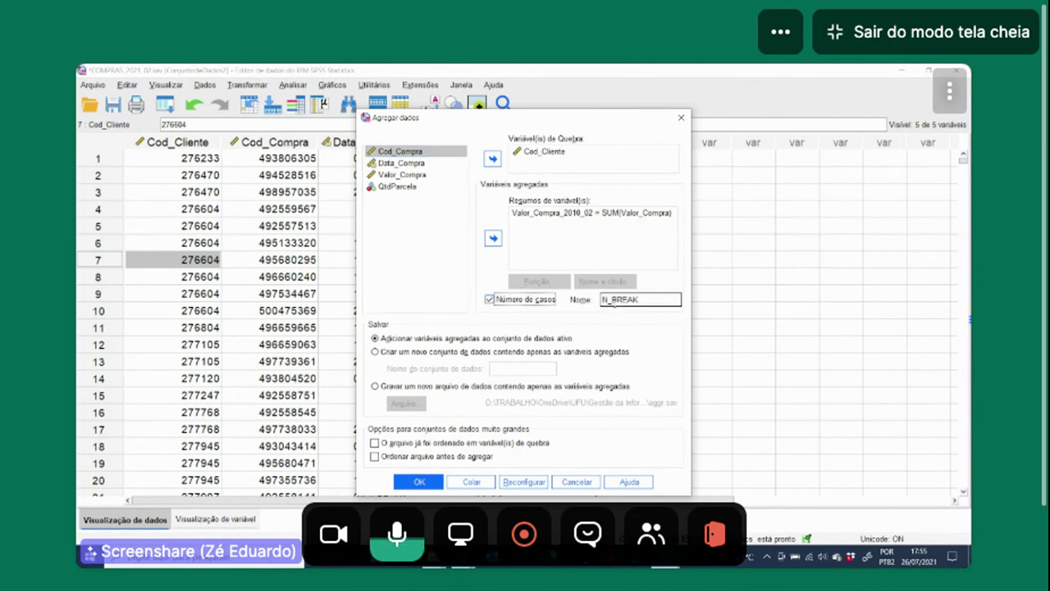
{"action": "double_click", "coordinate": [653, 302]}
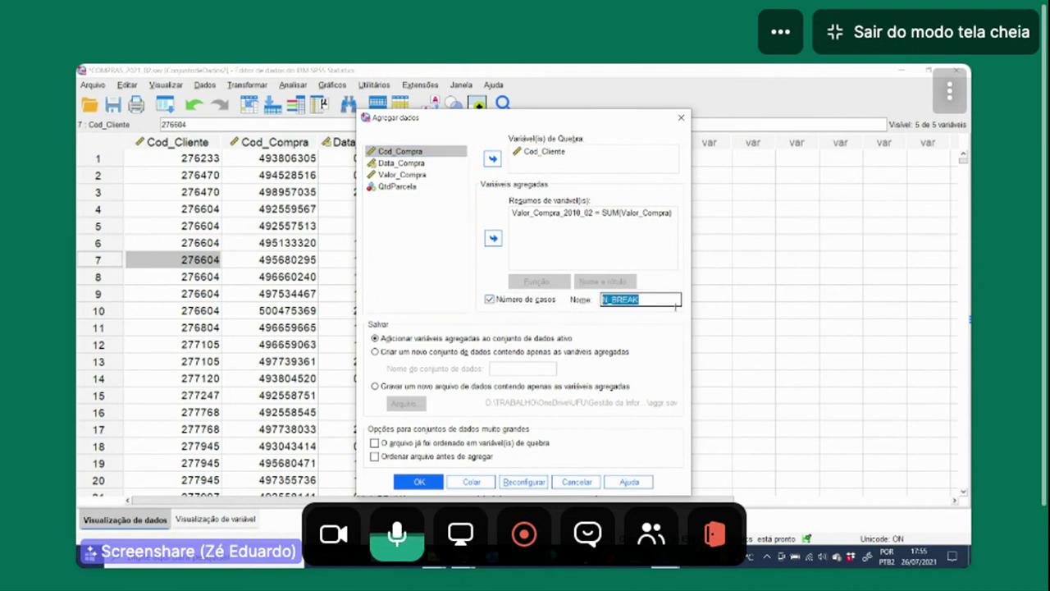
{"action": "key", "text": "ctrl+v"}
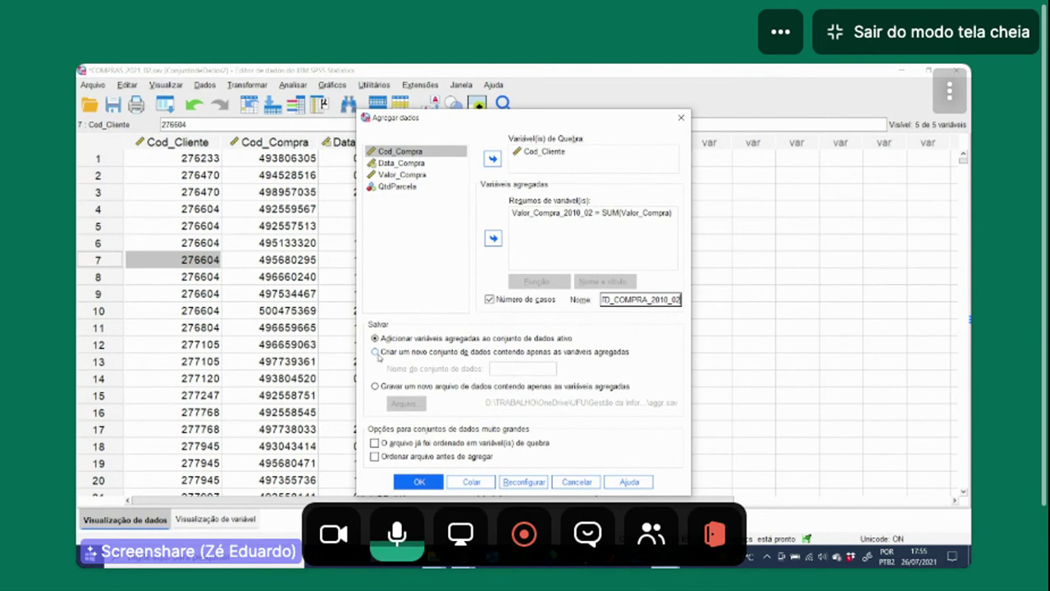
Step: Run the aggregation into a new dataset named COMPRAS_AGR containing only the aggregated variables
{"action": "left_click", "coordinate": [376, 352]}
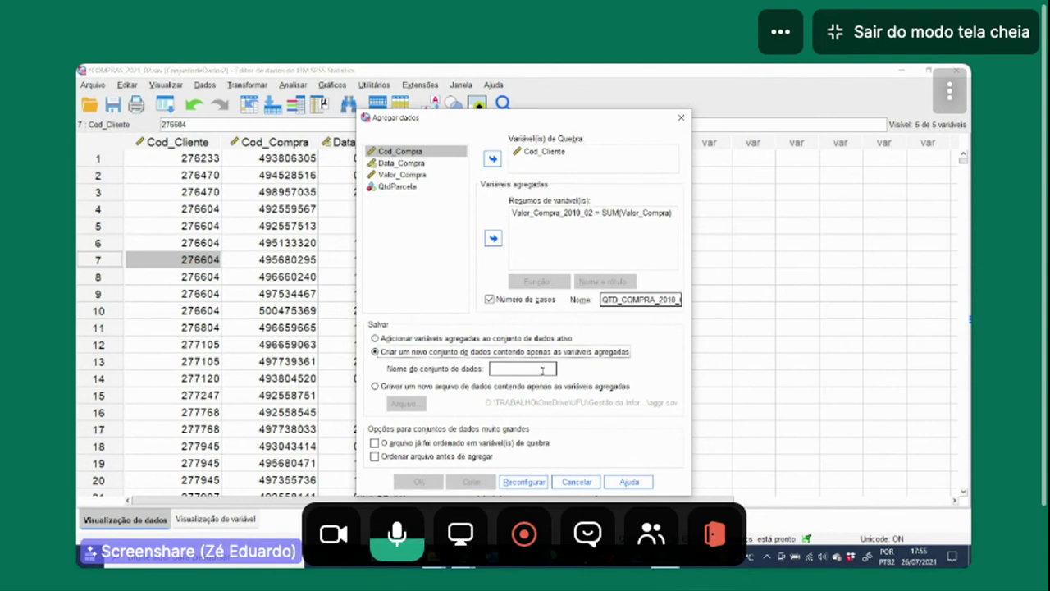
{"action": "left_click", "coordinate": [376, 387]}
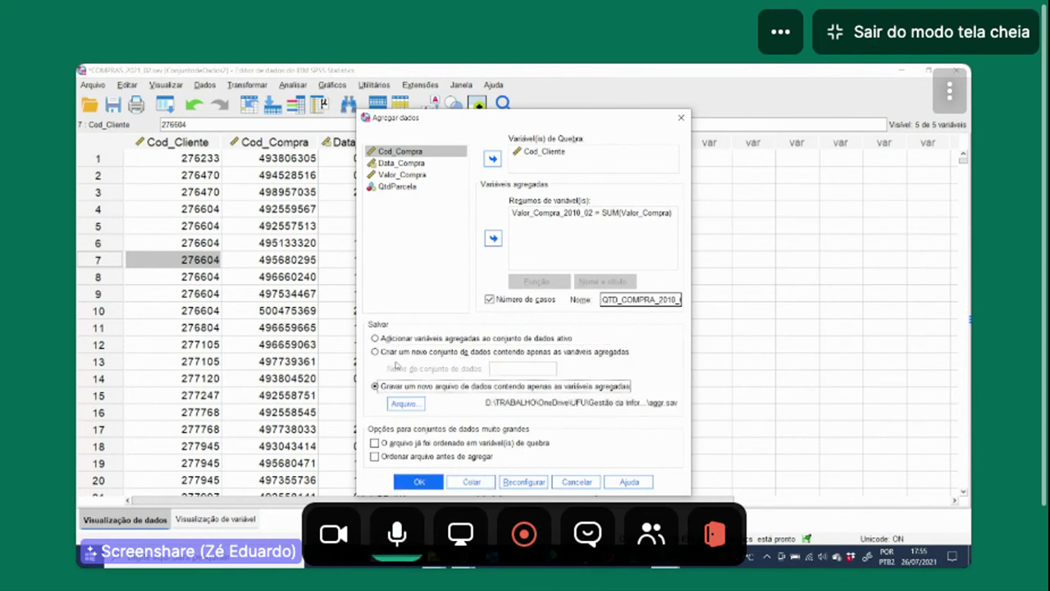
{"action": "left_click", "coordinate": [376, 354]}
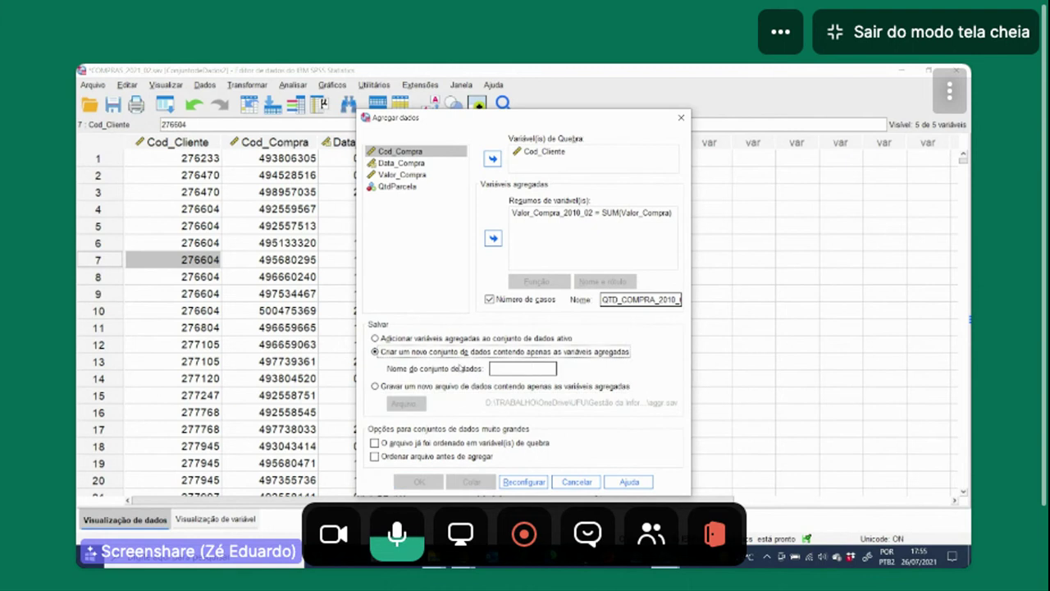
{"action": "left_click", "coordinate": [516, 369]}
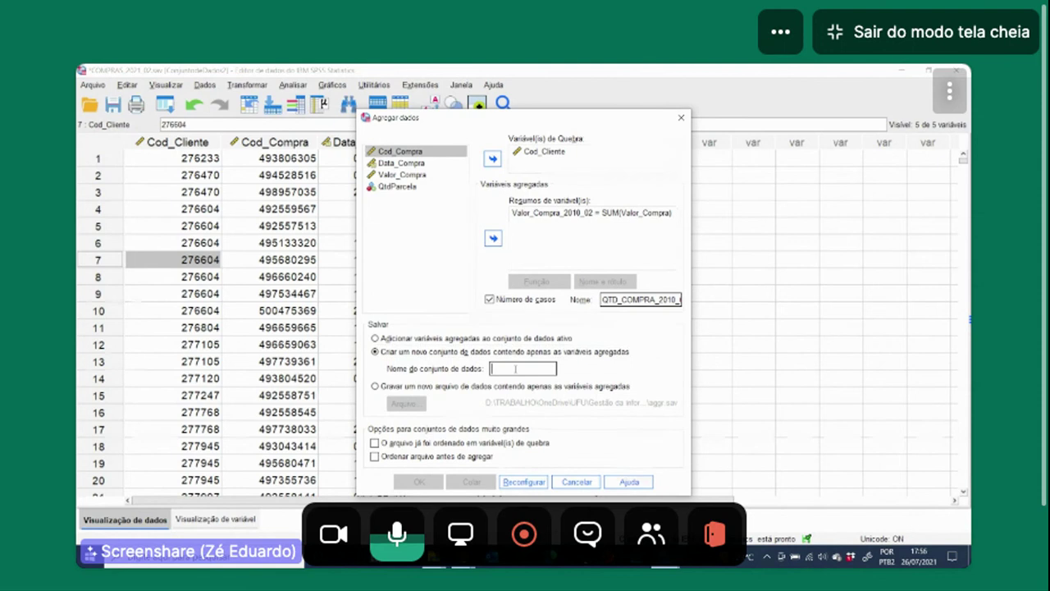
{"action": "type", "text": "CO"}
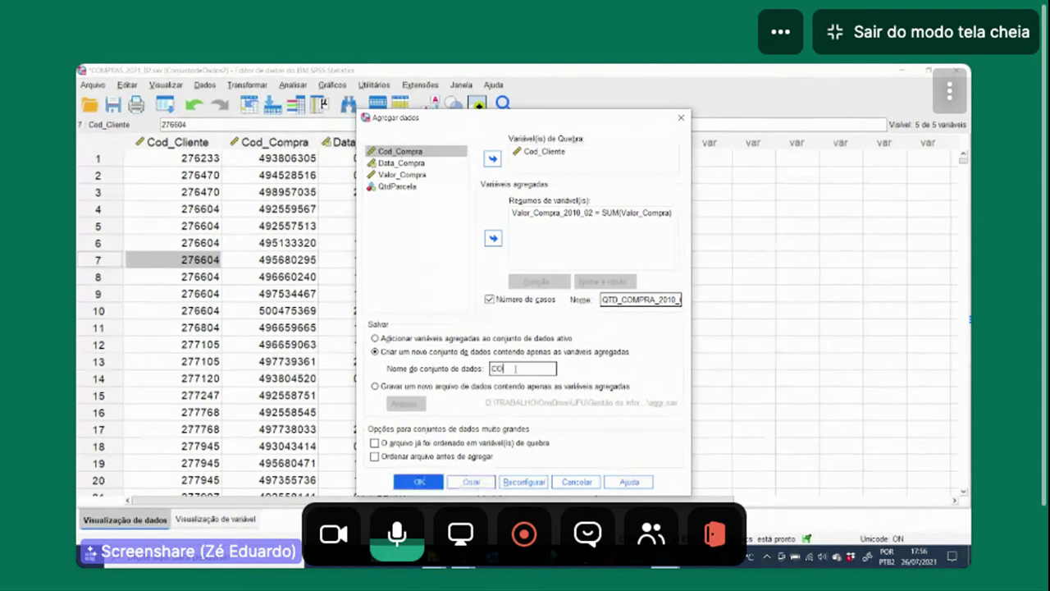
{"action": "type", "text": "MPRAS"}
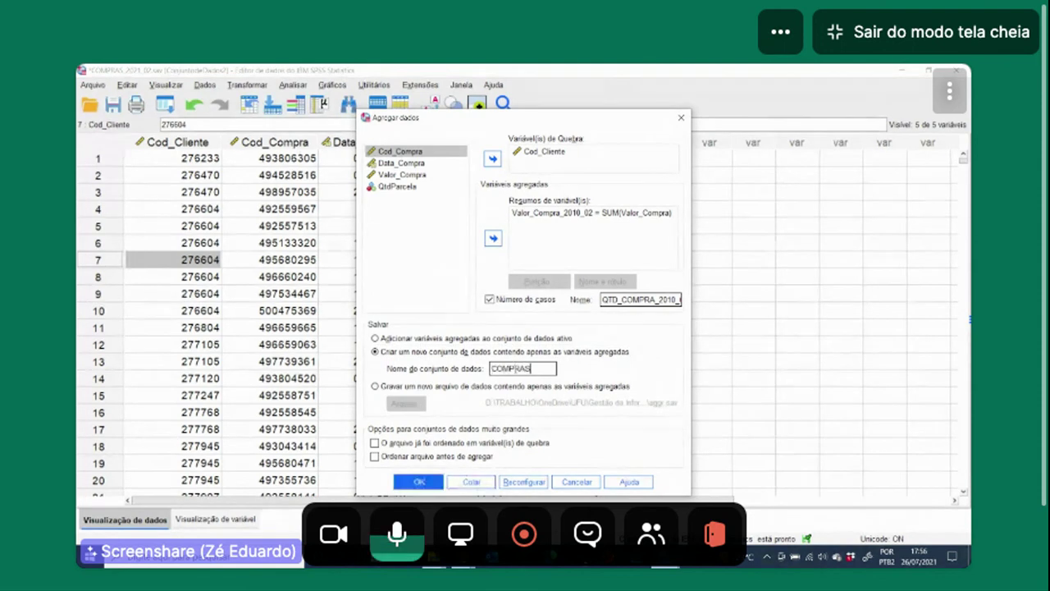
{"action": "type", "text": "_AGG"}
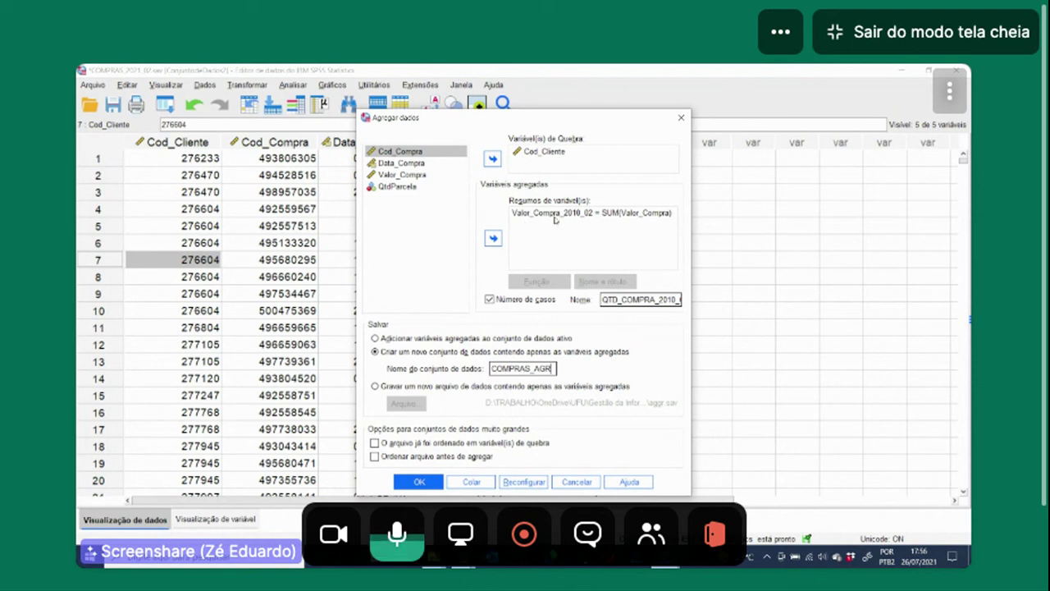
{"action": "left_click", "coordinate": [418, 483]}
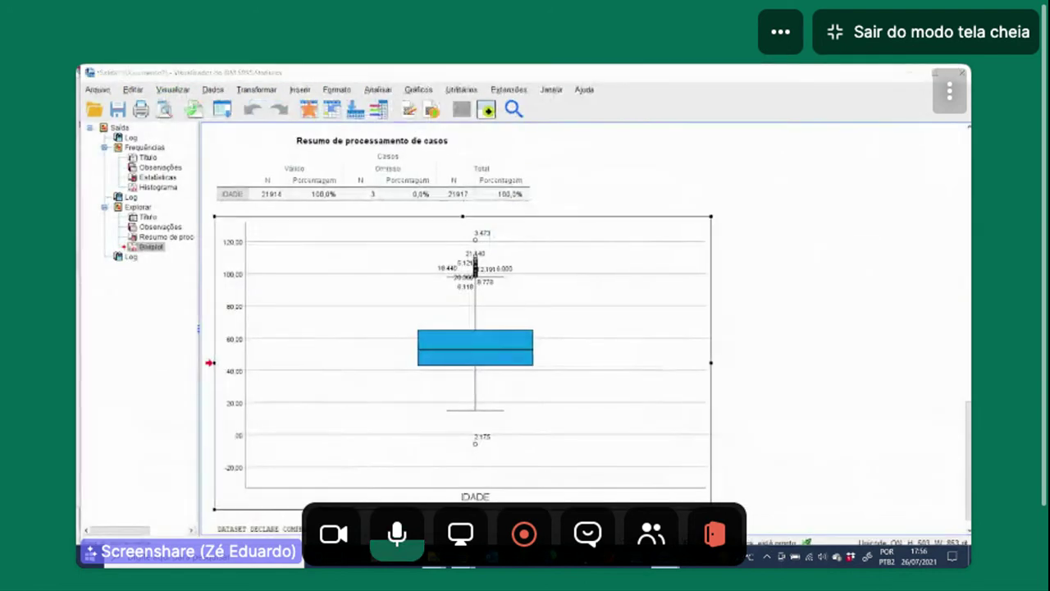
Step: Open the COMPRAS_AGR dataset and check its Cod_Cliente, Valor_Compra_2010_02 and QTD_COMPRA_2010_02 columns
{"action": "mouse_move", "coordinate": [665, 558]}
{"action": "left_click", "coordinate": [856, 490]}
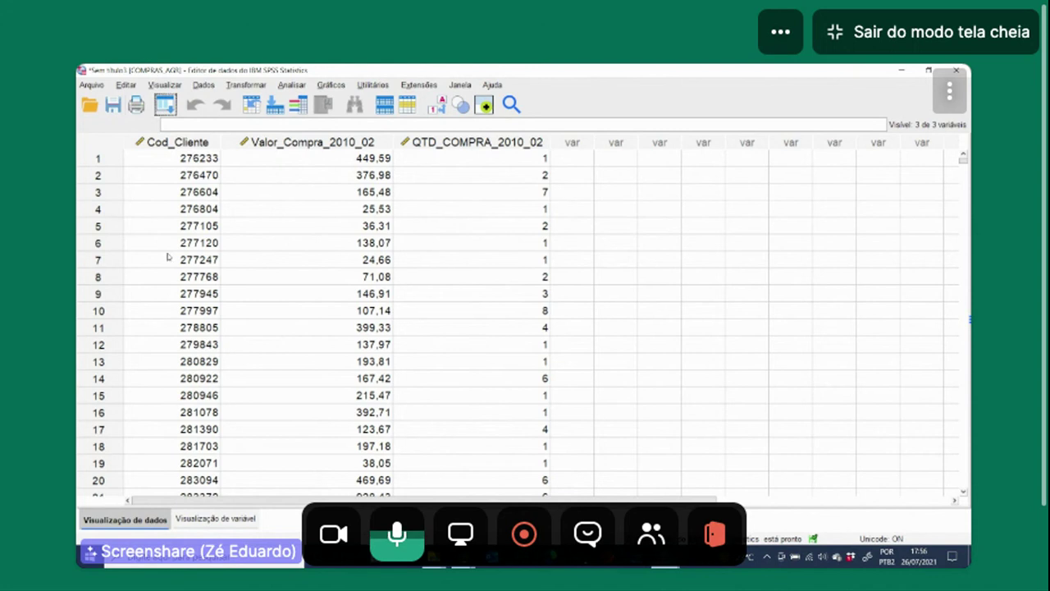
{"action": "left_click", "coordinate": [176, 143]}
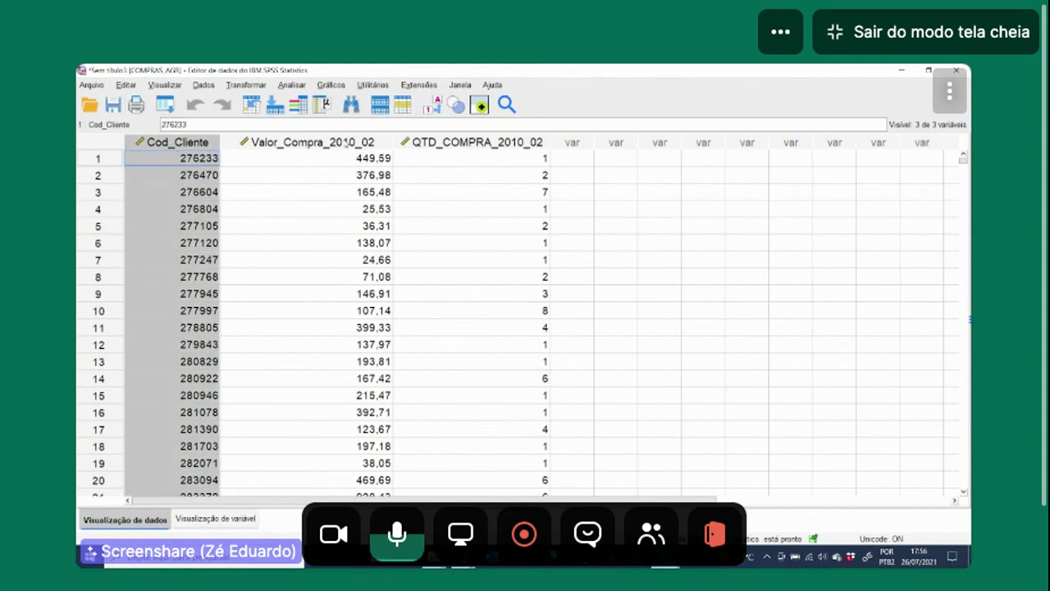
{"action": "left_click", "coordinate": [229, 143]}
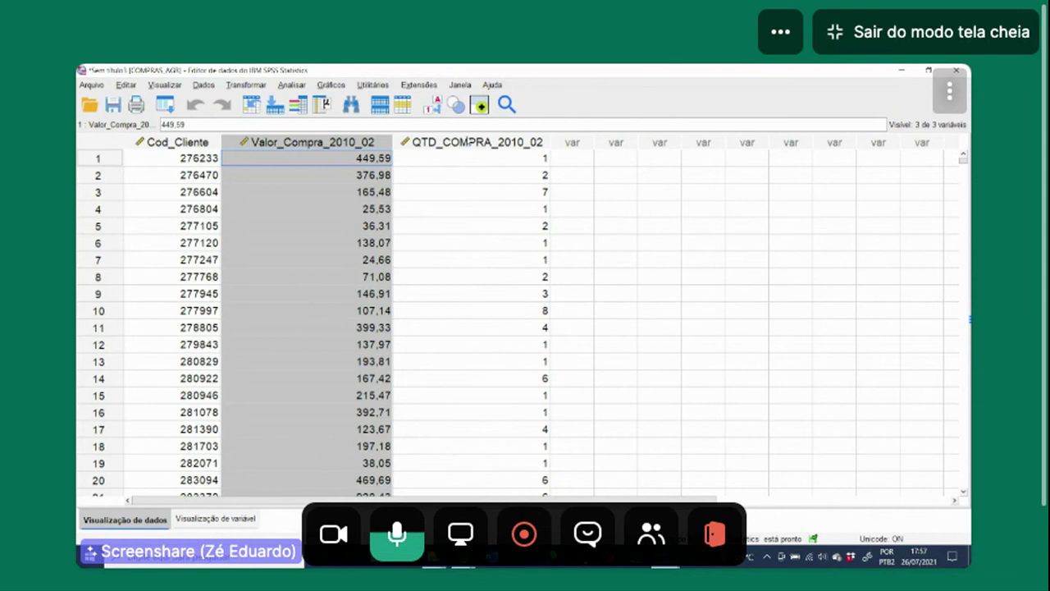
{"action": "left_click", "coordinate": [487, 142]}
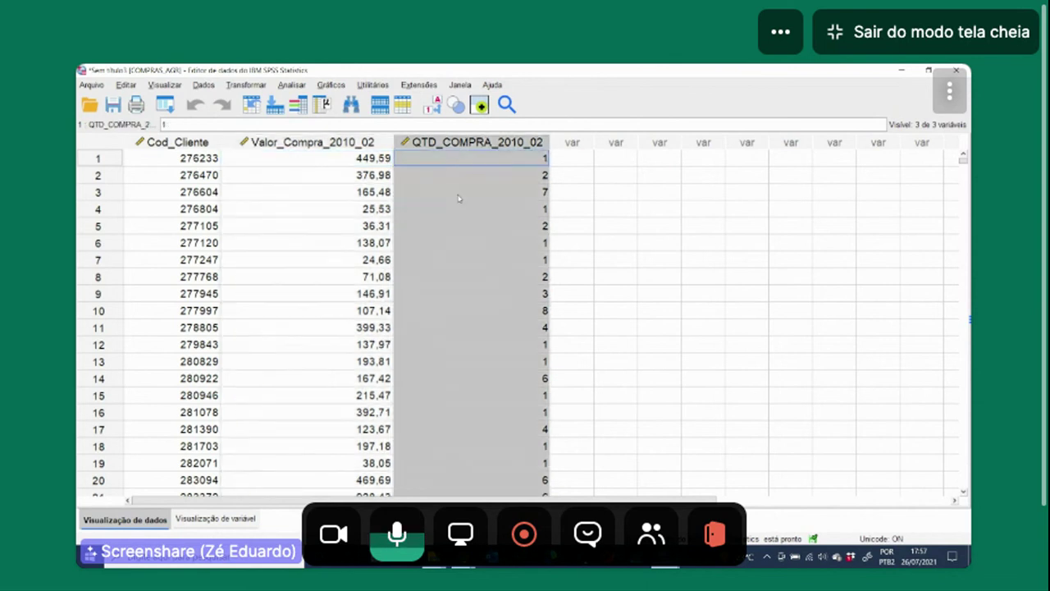
{"action": "left_click", "coordinate": [460, 176]}
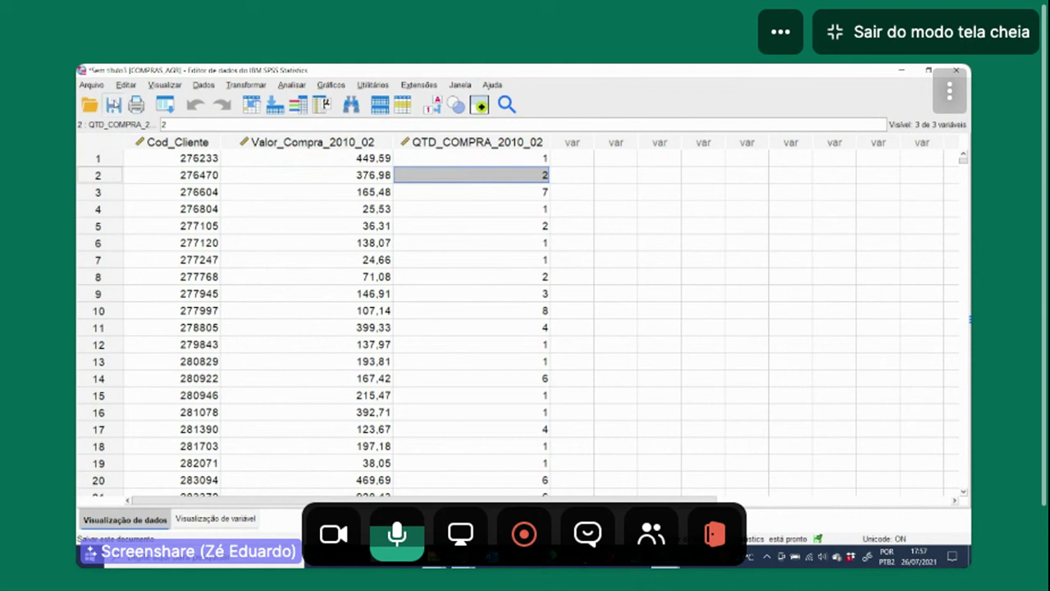
{"action": "left_click", "coordinate": [113, 104]}
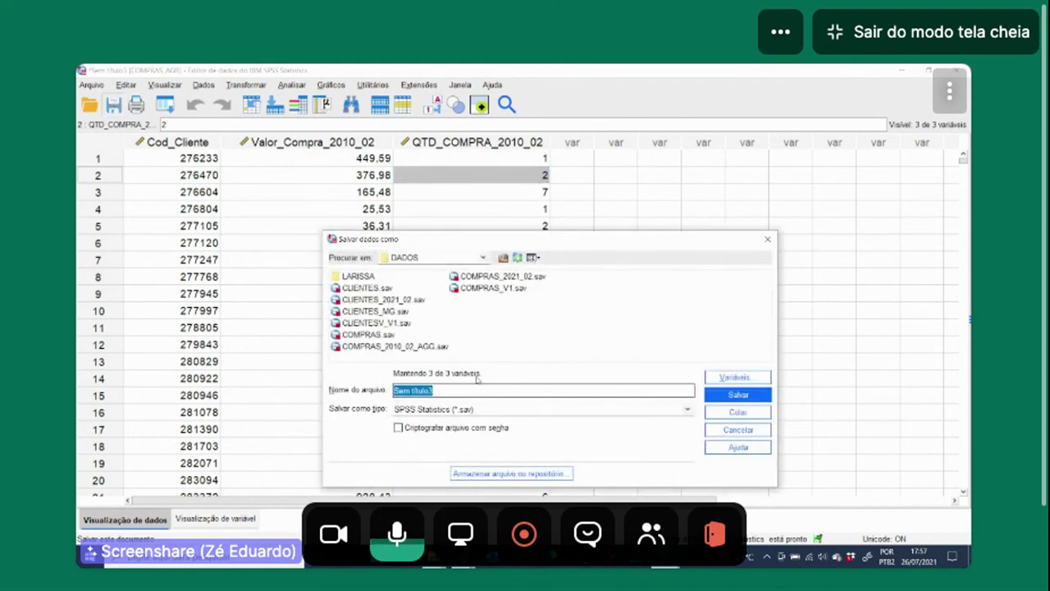
{"action": "type", "text": "COMP"}
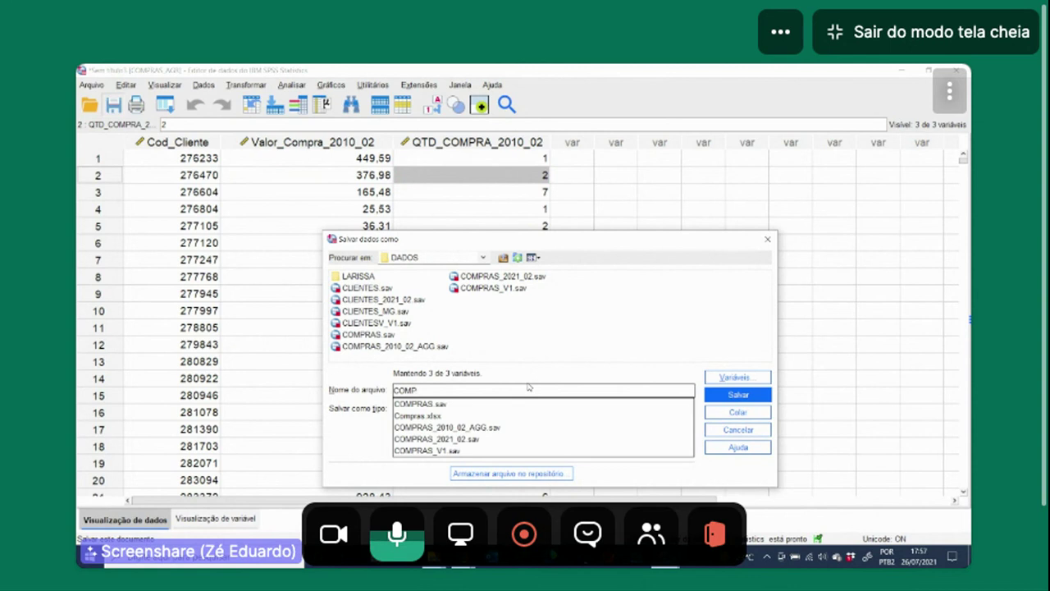
{"action": "type", "text": "RAS"}
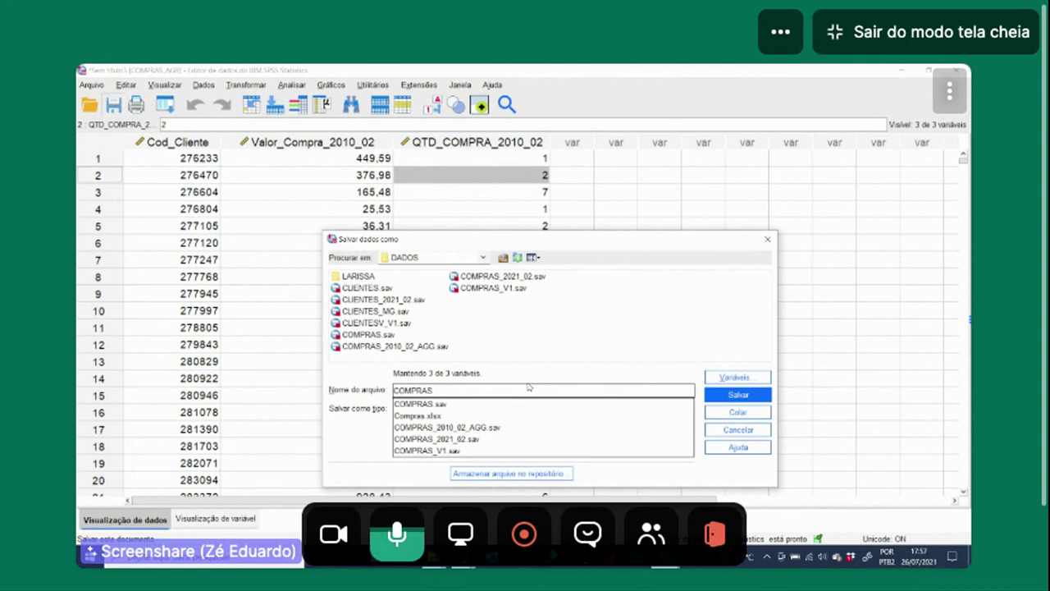
{"action": "type", "text": "_"}
{"action": "type", "text": "AGG"}
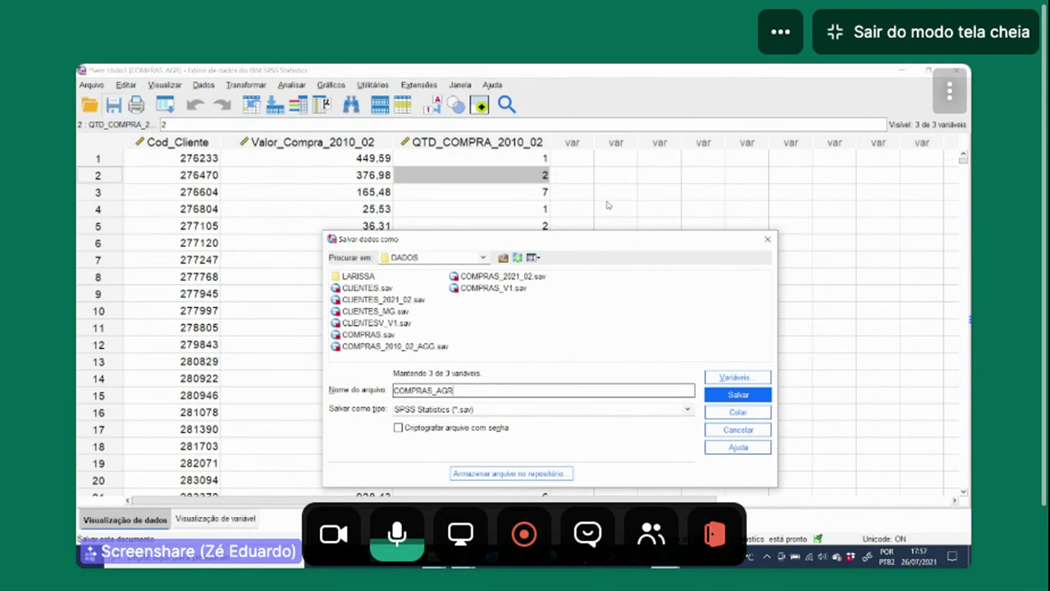
{"action": "left_click", "coordinate": [745, 433]}
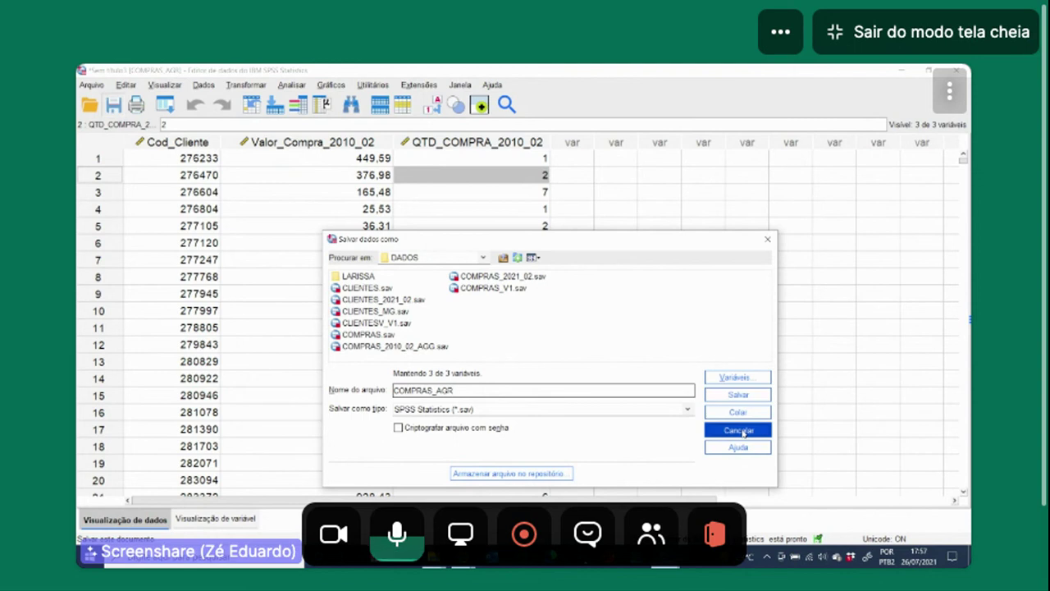
Step: Review the customer code, total purchase value and purchase count columns of the aggregated dataset
{"action": "left_click", "coordinate": [474, 146]}
{"action": "left_click", "coordinate": [353, 146]}
{"action": "left_click", "coordinate": [141, 144]}
{"action": "left_click", "coordinate": [335, 145]}
{"action": "left_click", "coordinate": [459, 147]}
{"action": "left_click", "coordinate": [335, 145]}
{"action": "left_click", "coordinate": [163, 146]}
{"action": "left_click", "coordinate": [325, 145]}
{"action": "left_click", "coordinate": [480, 146]}
{"action": "left_click", "coordinate": [312, 145]}
{"action": "left_click", "coordinate": [163, 145]}
{"action": "left_click", "coordinate": [293, 146]}
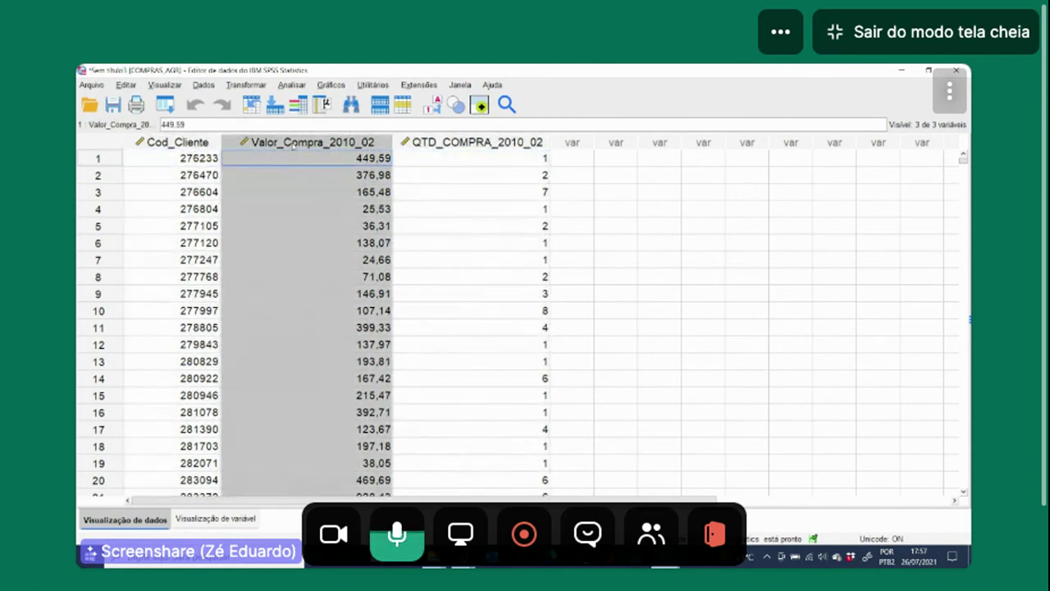
{"action": "left_click", "coordinate": [471, 145]}
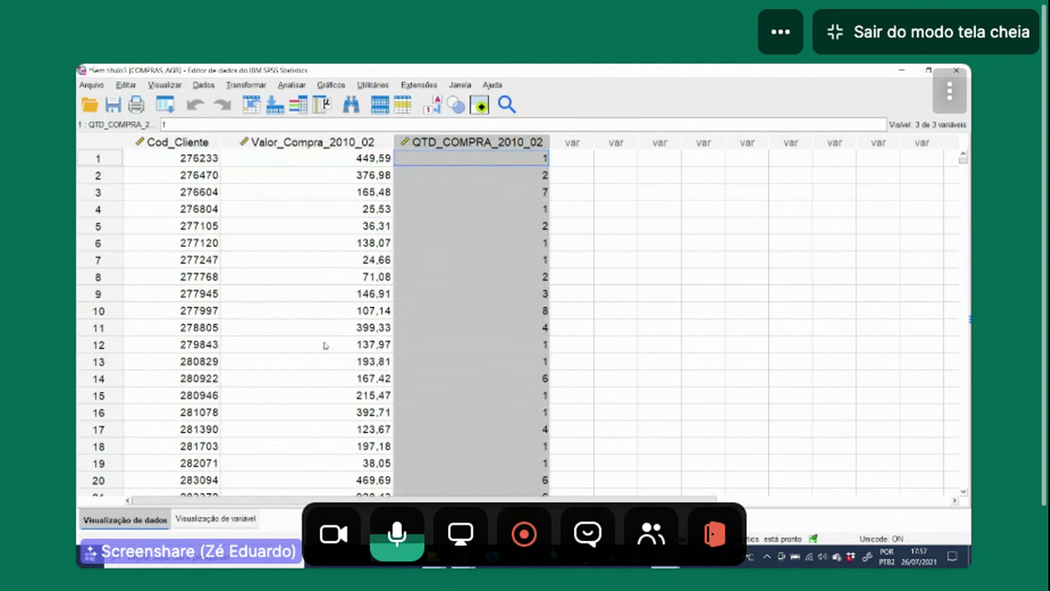
Step: Switch to the CLIENTES_2021_02.sav dataset and examine its variables from Cod_Cliente through Porte_Estabelecimento
{"action": "left_click", "coordinate": [666, 558]}
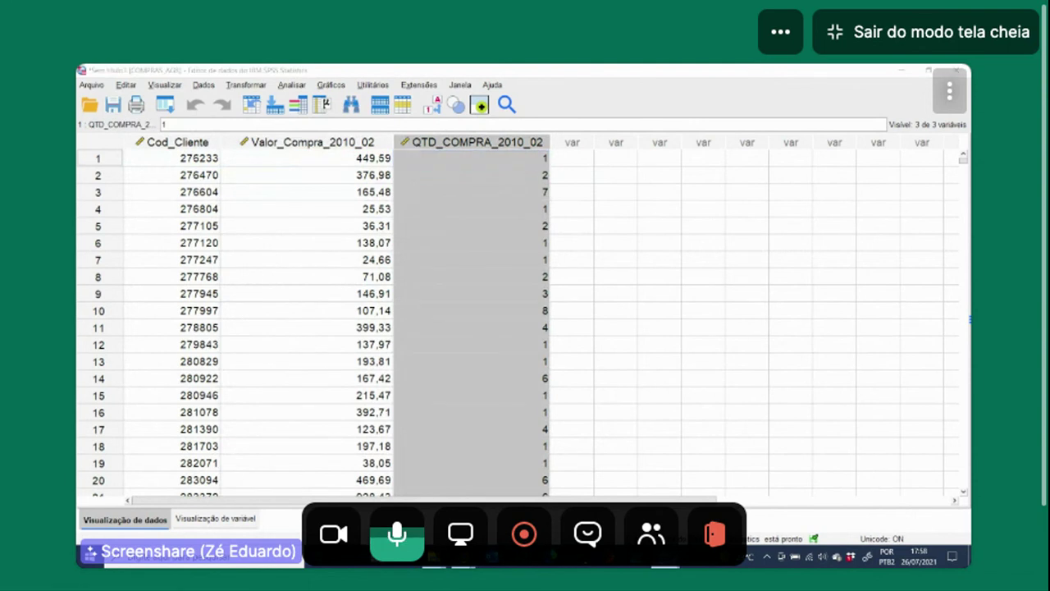
{"action": "left_click", "coordinate": [476, 500]}
{"action": "left_click", "coordinate": [338, 272]}
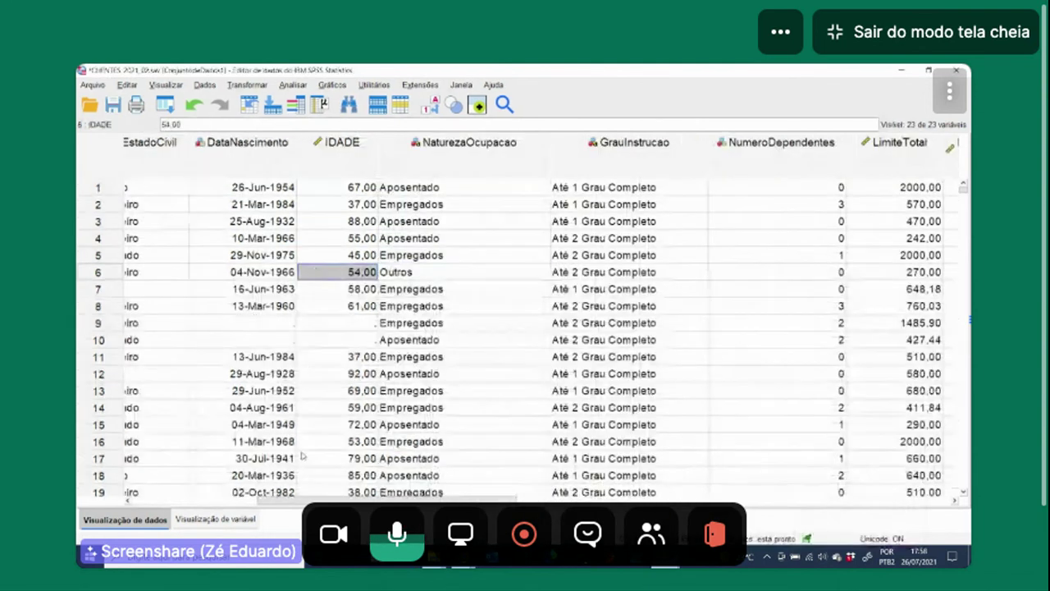
{"action": "scroll", "coordinate": [160, 238], "scroll_direction": "left", "scroll_amount": 5}
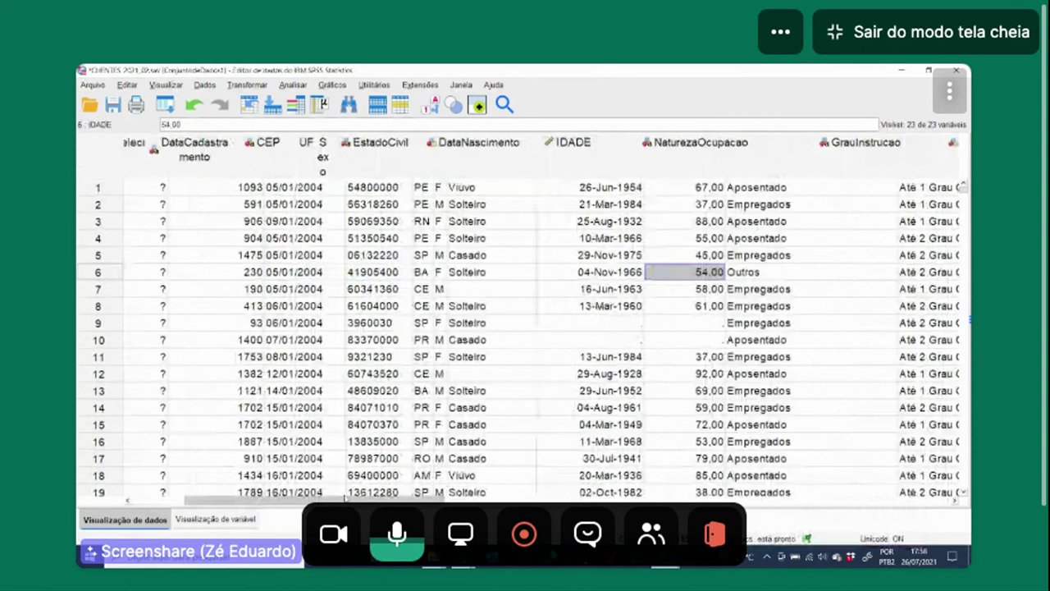
{"action": "scroll", "coordinate": [160, 239], "scroll_direction": "left", "scroll_amount": 1}
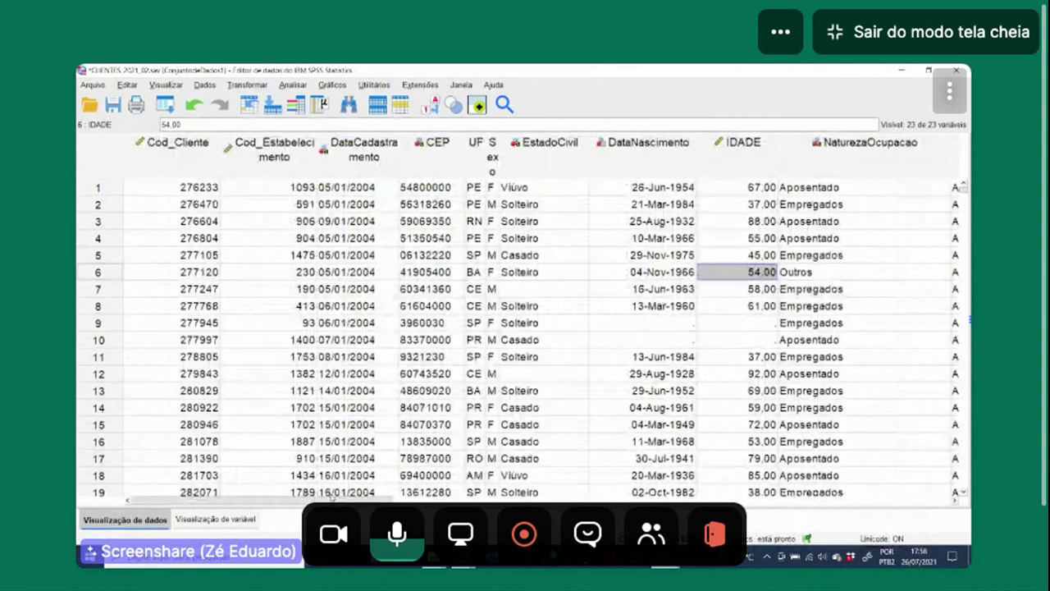
{"action": "scroll", "coordinate": [161, 239], "scroll_direction": "right", "scroll_amount": 3}
{"action": "scroll", "coordinate": [525, 328], "scroll_direction": "right", "scroll_amount": 10}
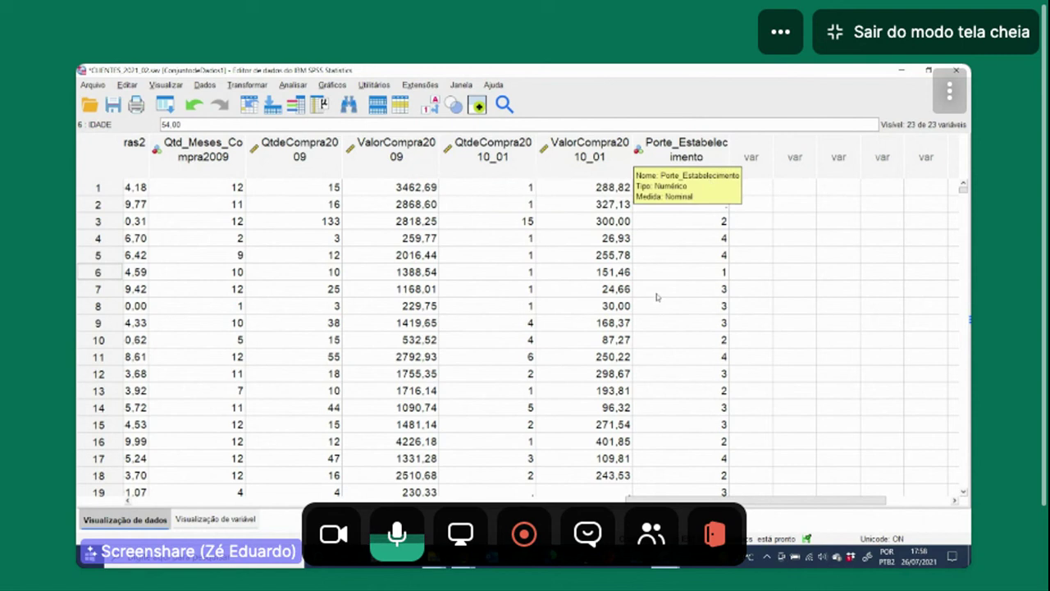
Step: Examine Cod_Cliente in the CLIENTES_2021_02.sav dataset, including its name, type and width in the variable definitions
{"action": "left_click_drag", "start_coordinate": [713, 499], "coordinate": [213, 499]}
{"action": "left_click", "coordinate": [173, 156]}
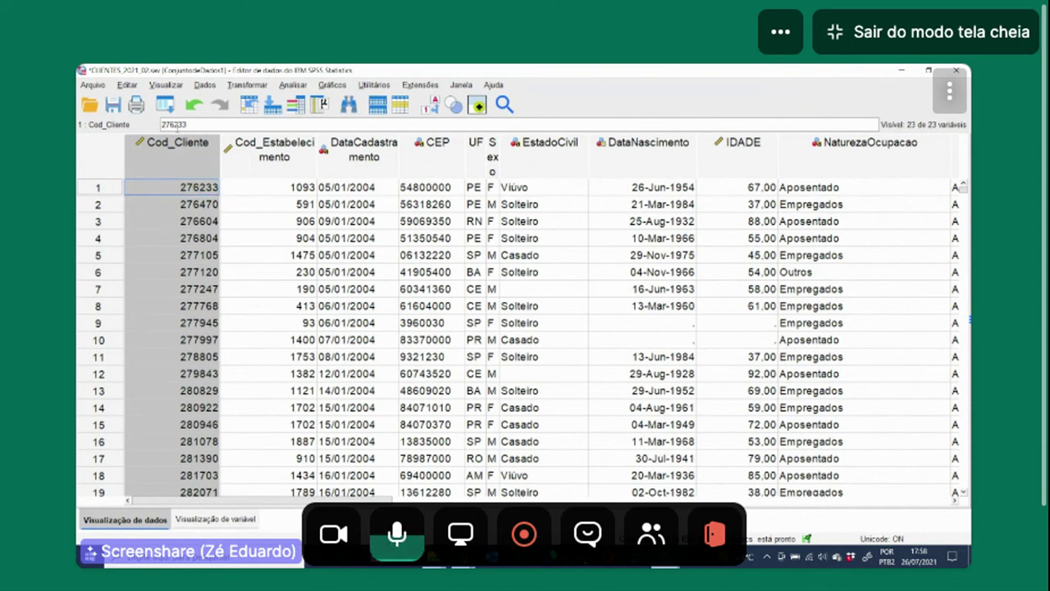
{"action": "left_click", "coordinate": [212, 520]}
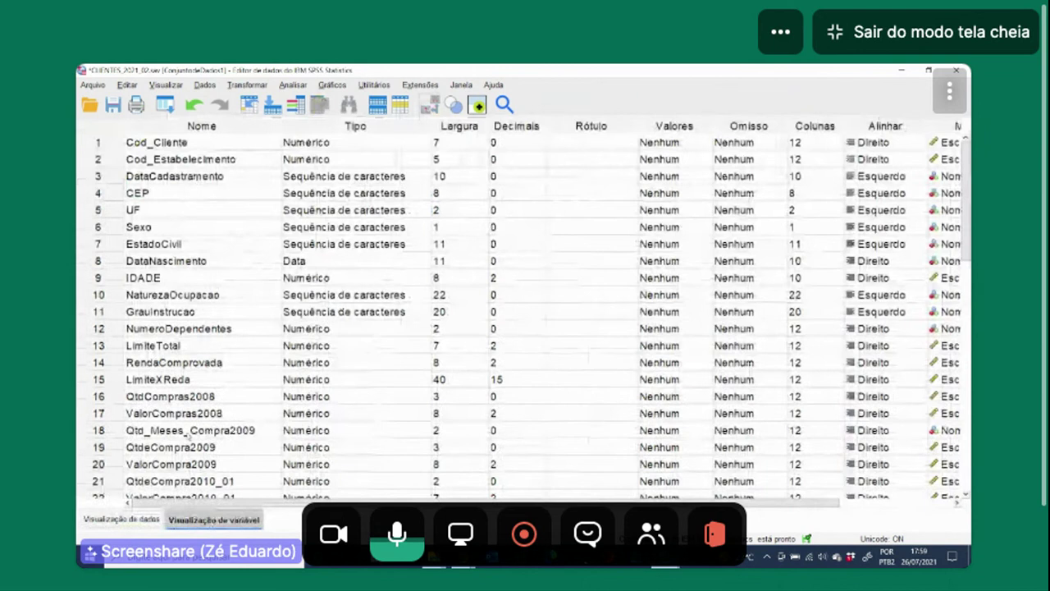
{"action": "double_click", "coordinate": [184, 143]}
{"action": "left_click", "coordinate": [358, 148]}
{"action": "left_click", "coordinate": [459, 143]}
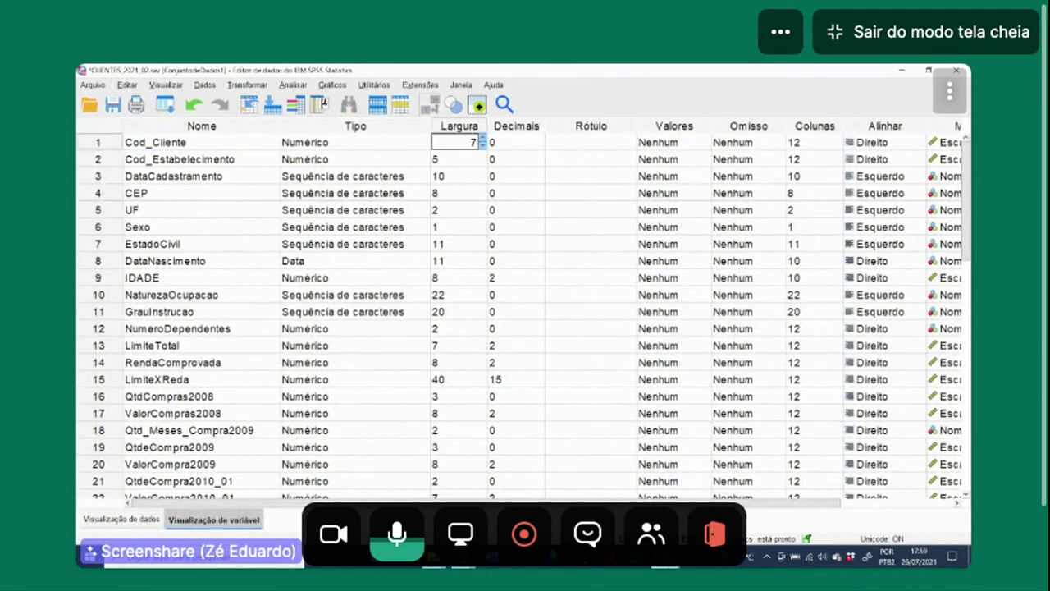
Step: Switch to the COMPRAS_AGR dataset and check the name, type and width defined for Cod_Cliente
{"action": "left_click", "coordinate": [666, 558]}
{"action": "left_click", "coordinate": [854, 497]}
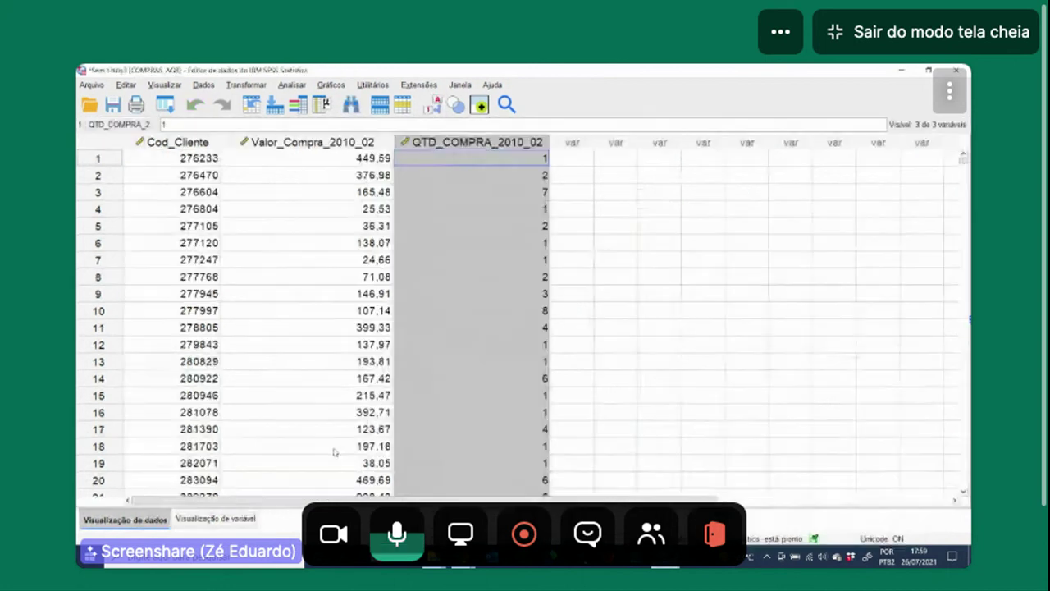
{"action": "left_click", "coordinate": [215, 520]}
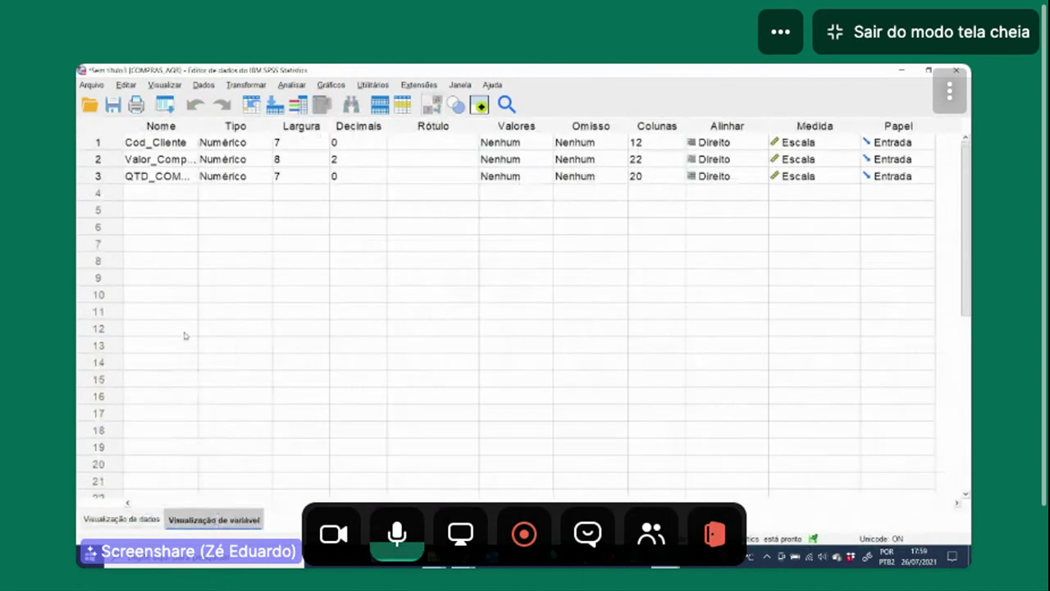
{"action": "left_click", "coordinate": [155, 143]}
{"action": "left_click", "coordinate": [230, 145]}
{"action": "left_click", "coordinate": [292, 145]}
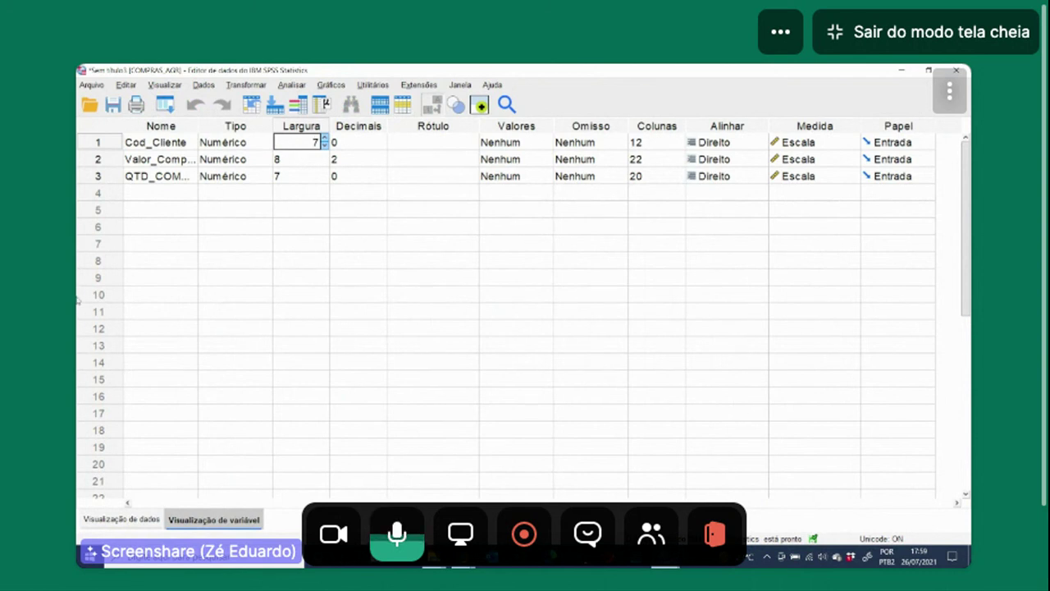
{"action": "left_click", "coordinate": [129, 521]}
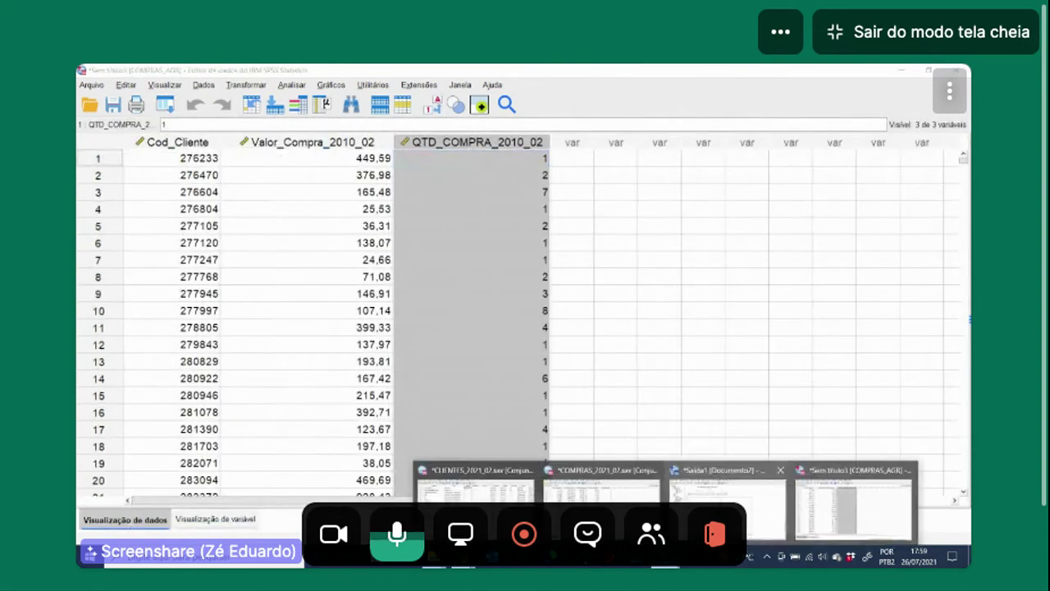
Step: Examine the Cod_Cliente column of the COMPRAS_AGR dataset, checking its sort options and the order of the first customer codes
{"action": "left_click", "coordinate": [823, 496]}
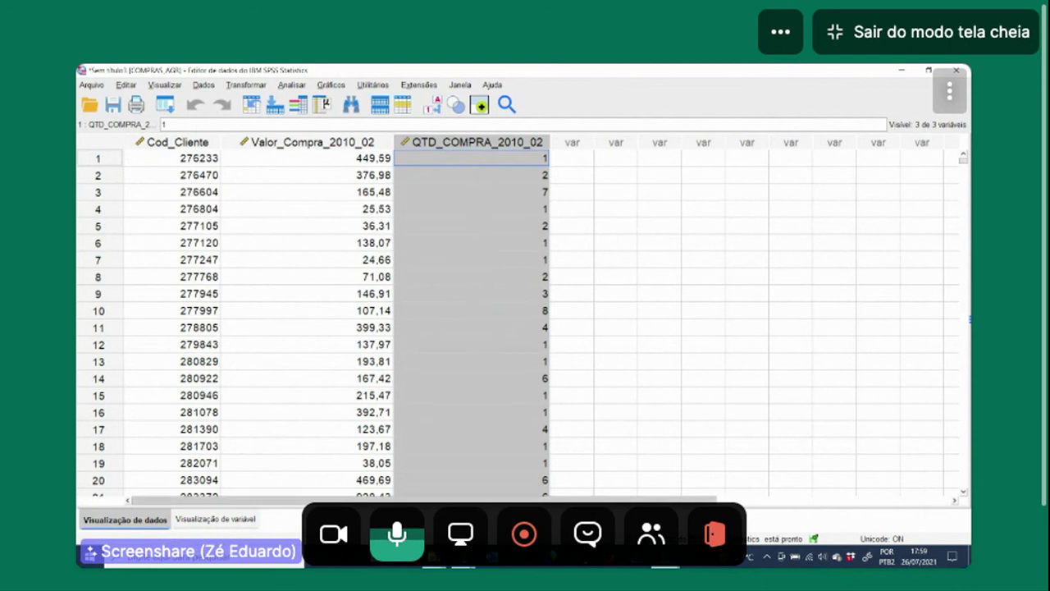
{"action": "mouse_move", "coordinate": [177, 144]}
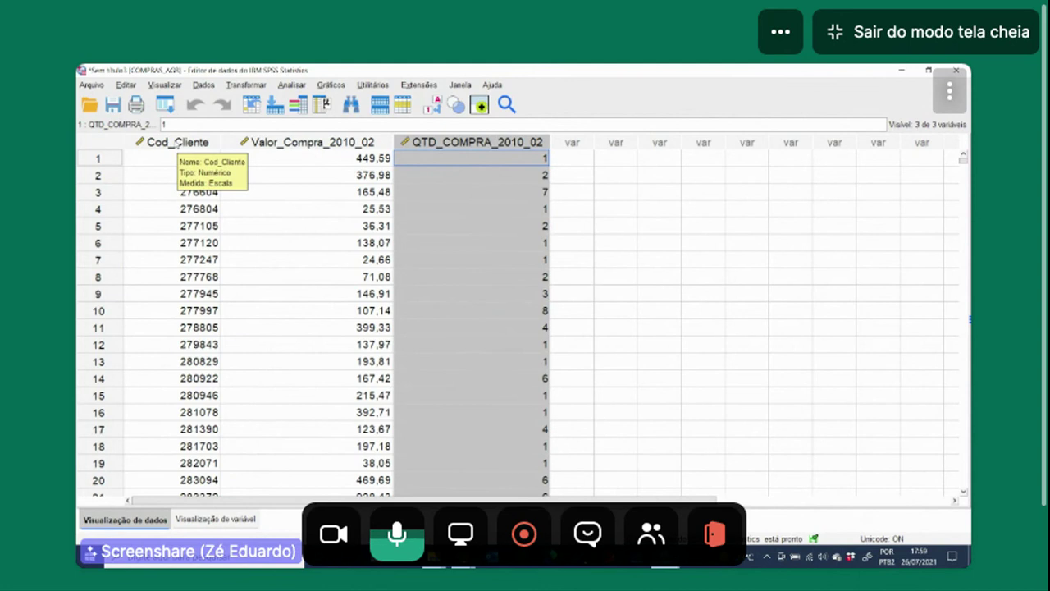
{"action": "left_click", "coordinate": [172, 143]}
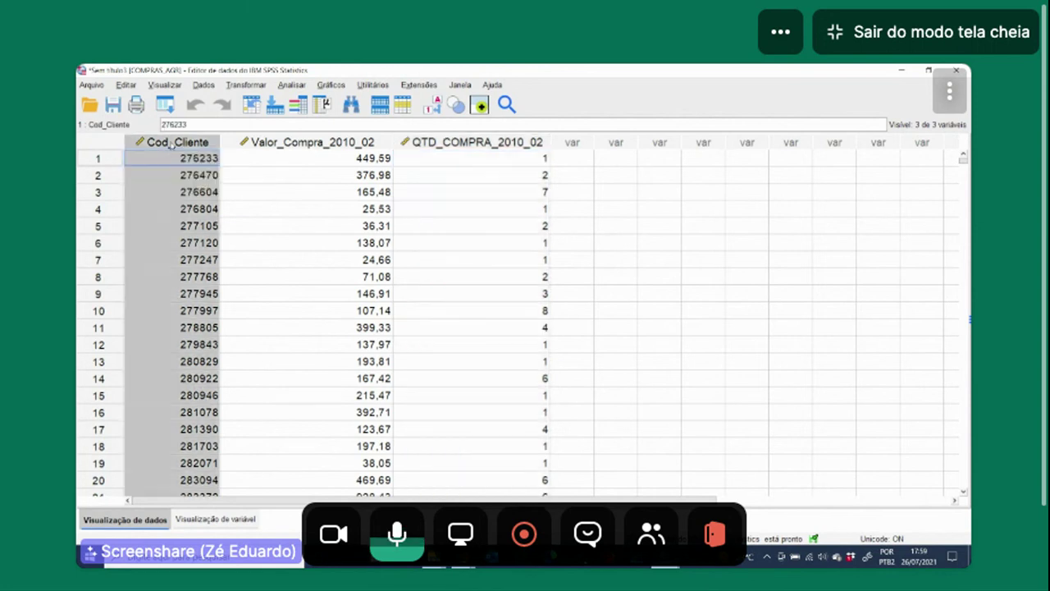
{"action": "right_click", "coordinate": [169, 144]}
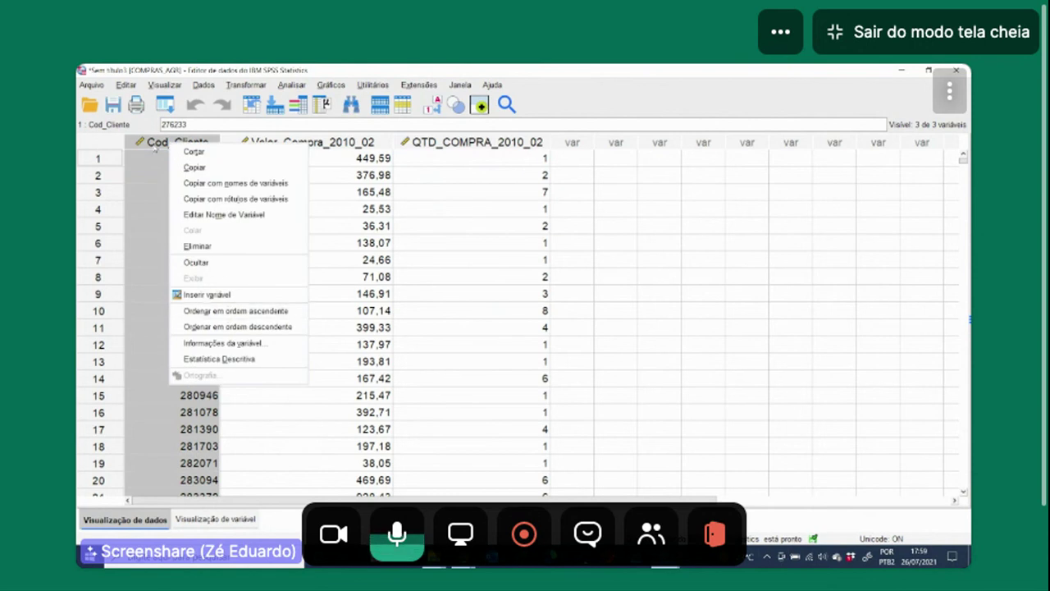
{"action": "left_click", "coordinate": [154, 147]}
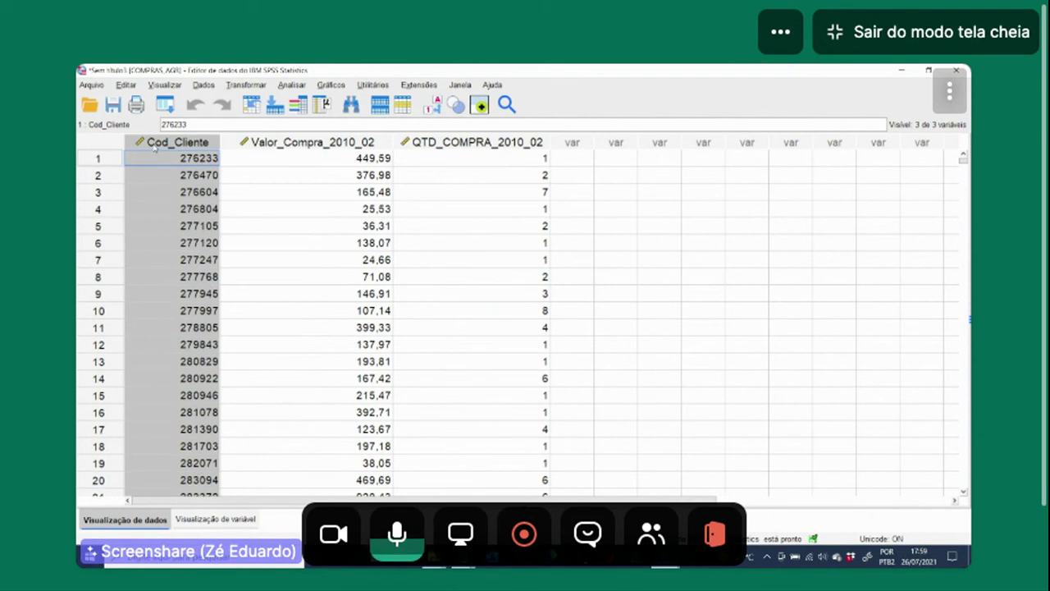
{"action": "left_click", "coordinate": [183, 160]}
{"action": "left_click", "coordinate": [181, 176]}
{"action": "left_click", "coordinate": [182, 162]}
{"action": "left_click", "coordinate": [182, 174]}
{"action": "left_click", "coordinate": [182, 160]}
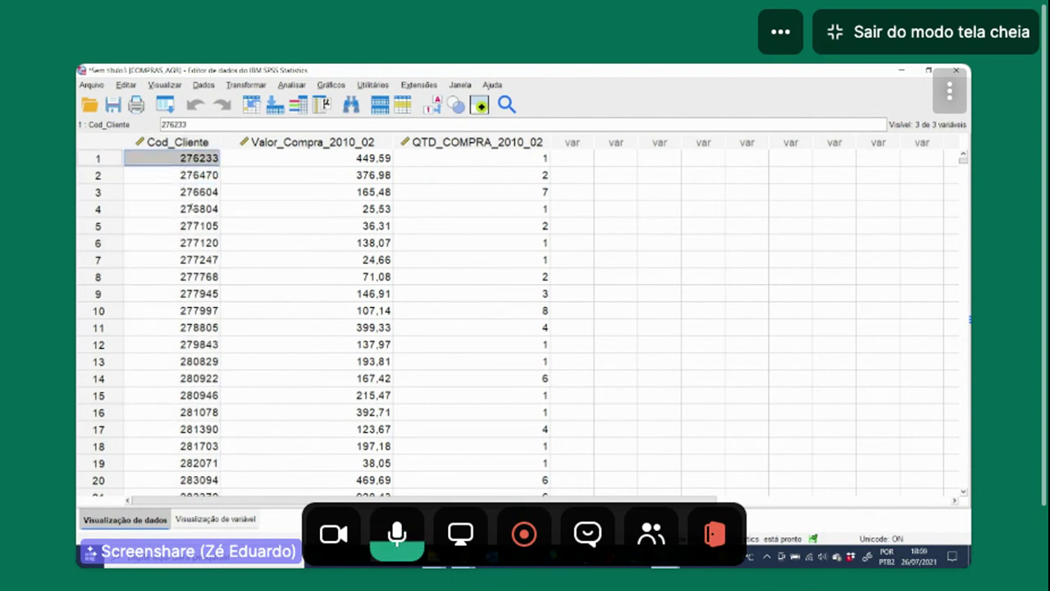
Step: Sort the CLIENTES_2021_02.sav dataset by Cod_Cliente in ascending order and save the file
{"action": "mouse_move", "coordinate": [665, 558]}
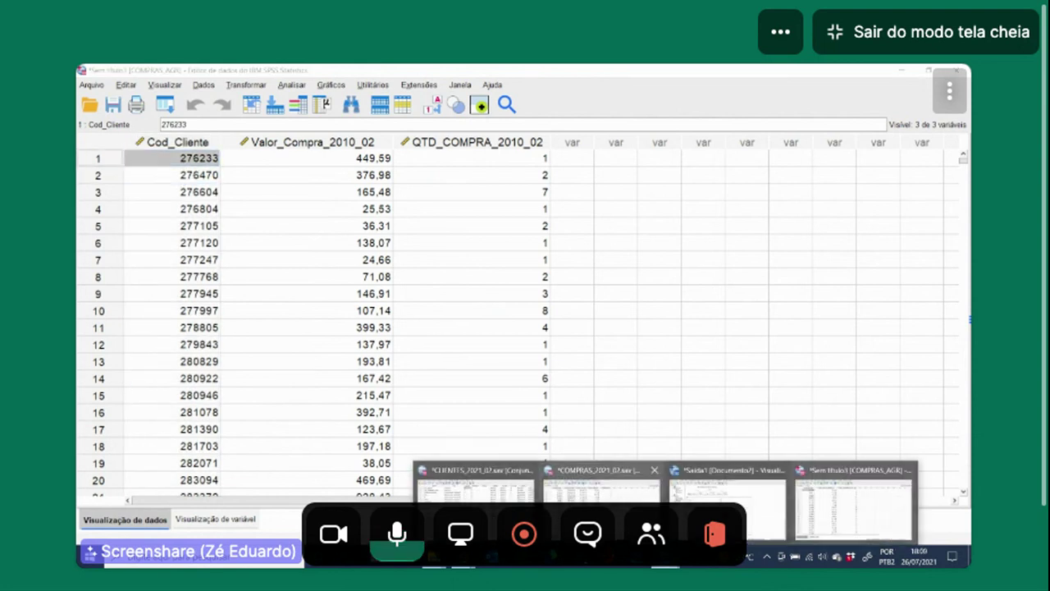
{"action": "left_click", "coordinate": [476, 481]}
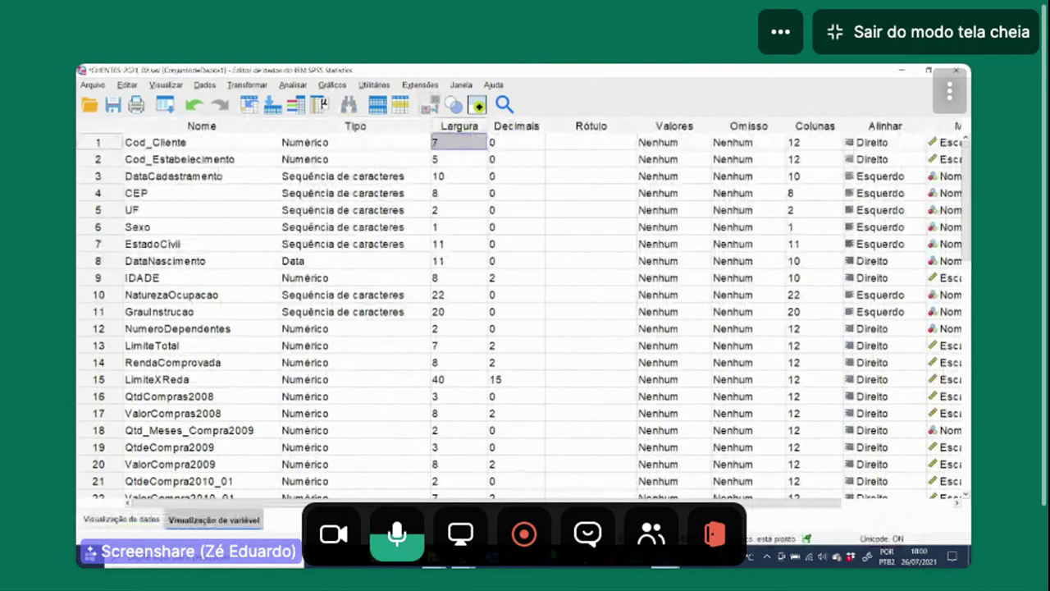
{"action": "left_click", "coordinate": [121, 520]}
{"action": "right_click", "coordinate": [162, 148]}
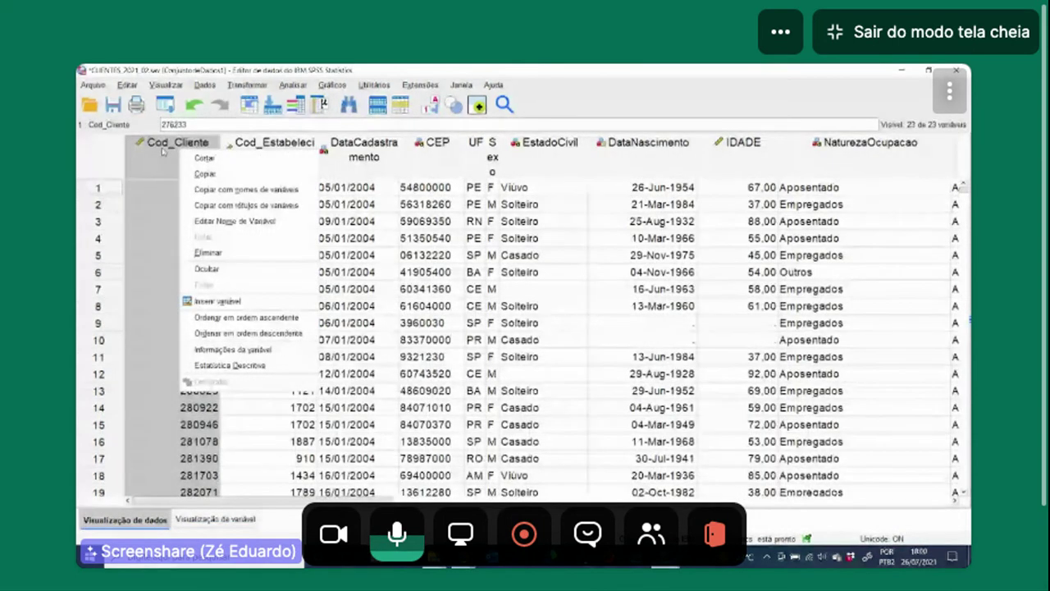
{"action": "left_click", "coordinate": [247, 318]}
{"action": "left_click", "coordinate": [197, 273]}
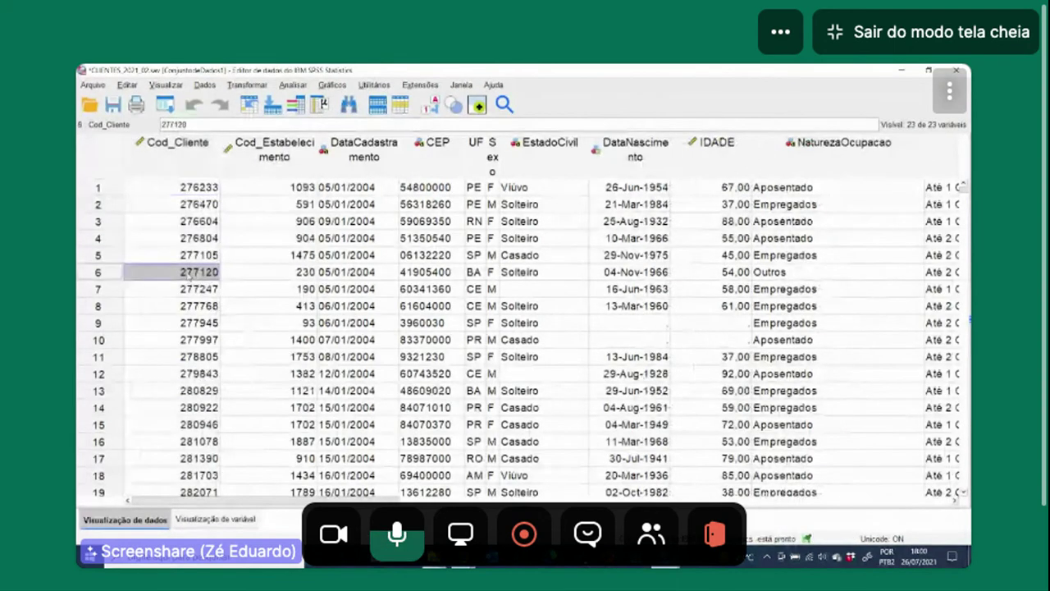
{"action": "left_click", "coordinate": [194, 239]}
{"action": "left_click", "coordinate": [194, 189]}
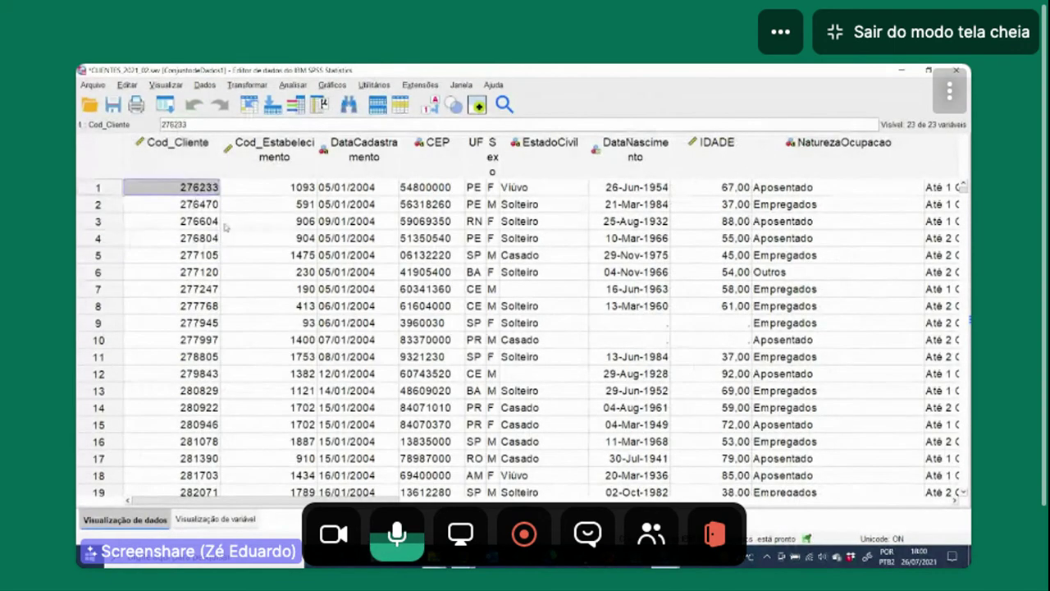
{"action": "left_click", "coordinate": [197, 239]}
{"action": "left_click", "coordinate": [190, 204]}
{"action": "key", "text": "ctrl+s"}
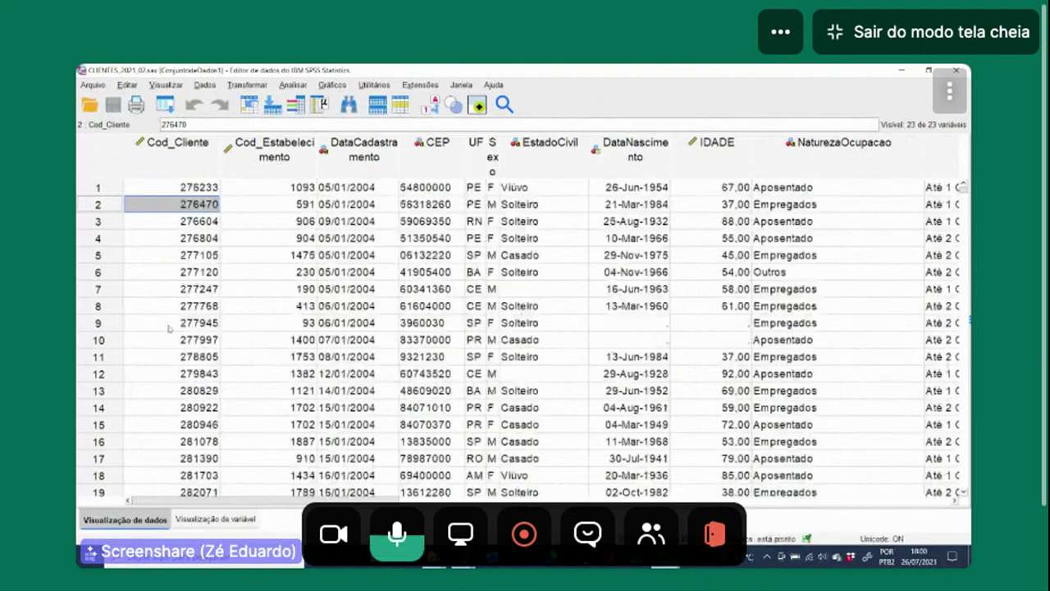
Step: Widen the Sexo, DataNascimento, DataCadastramento and Cod_Estabelecimento columns of the customer dataset
{"action": "left_click_drag", "start_coordinate": [316, 500], "coordinate": [271, 492]}
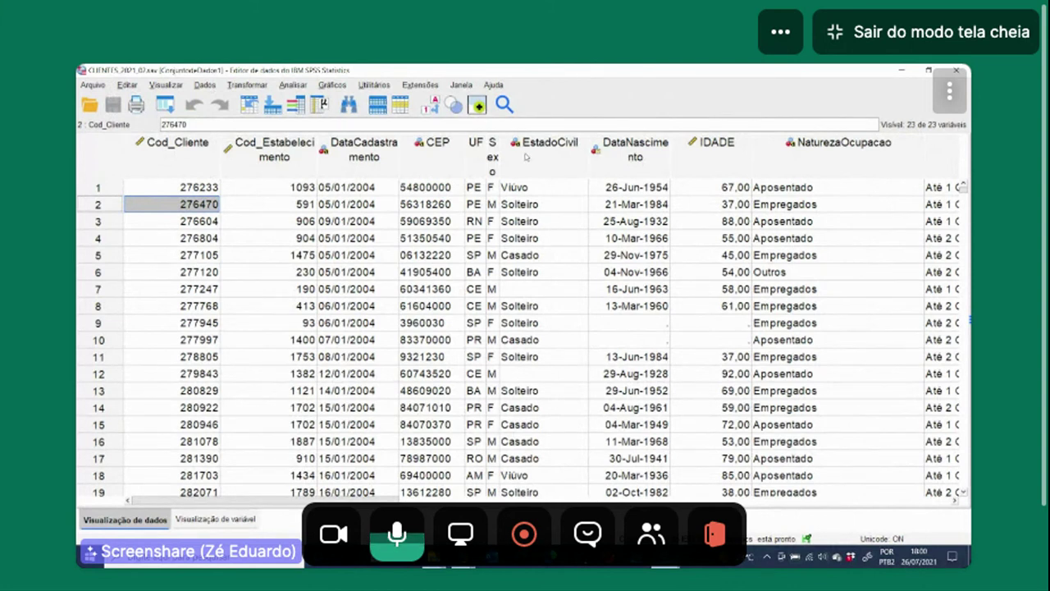
{"action": "left_click_drag", "start_coordinate": [503, 151], "coordinate": [550, 148]}
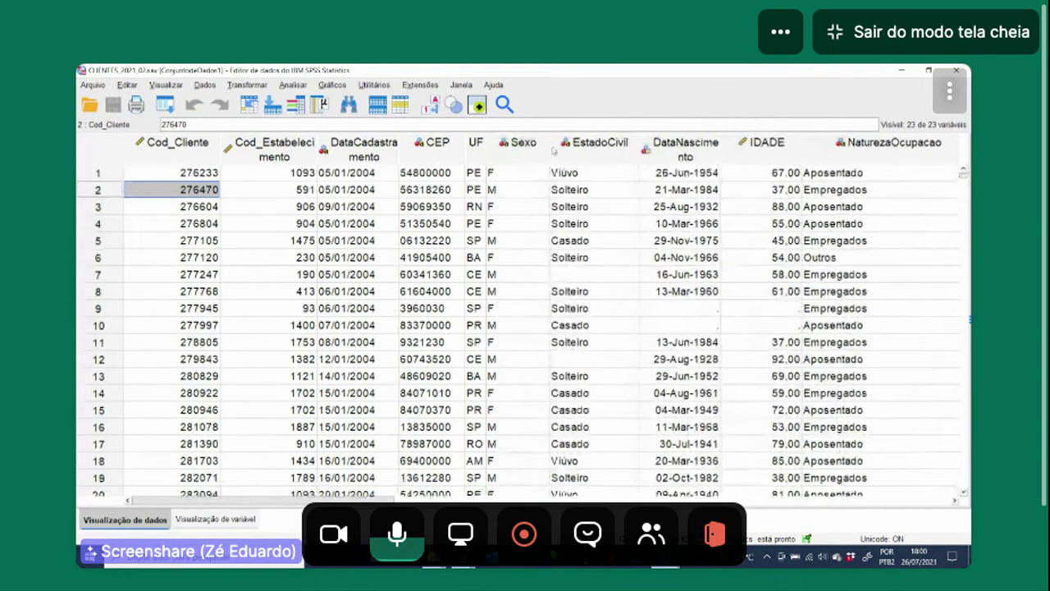
{"action": "left_click_drag", "start_coordinate": [719, 150], "coordinate": [756, 150]}
{"action": "left_click_drag", "start_coordinate": [398, 154], "coordinate": [438, 154]}
{"action": "left_click_drag", "start_coordinate": [323, 155], "coordinate": [356, 155]}
Step: Start merging variables from the open COMPRAS_AGR dataset into CLIENTES_2021_02.sav, using a one-to-one merge based on file order
{"action": "left_click", "coordinate": [205, 86]}
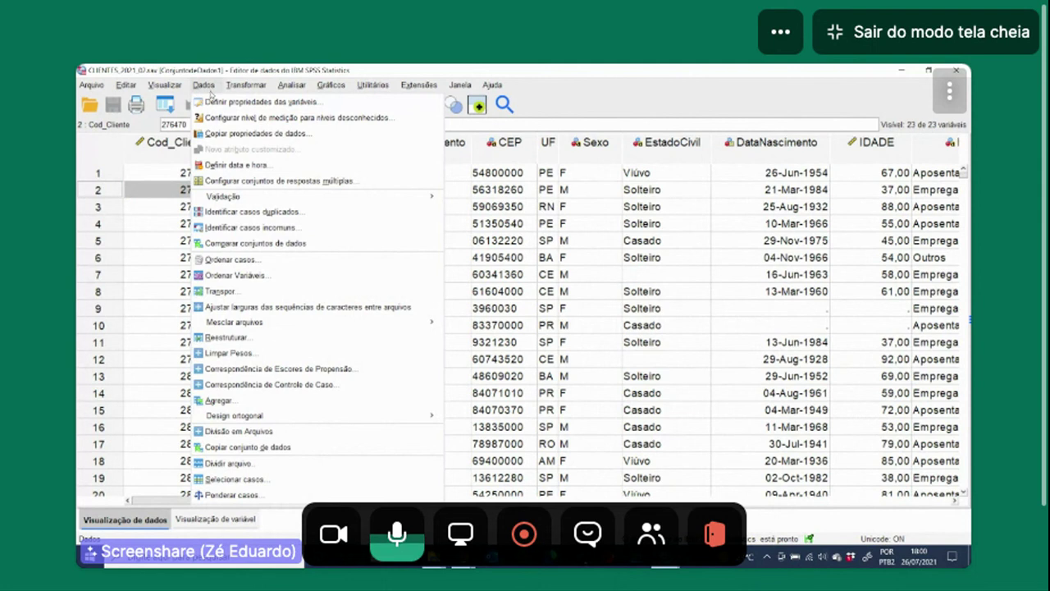
{"action": "mouse_move", "coordinate": [259, 324]}
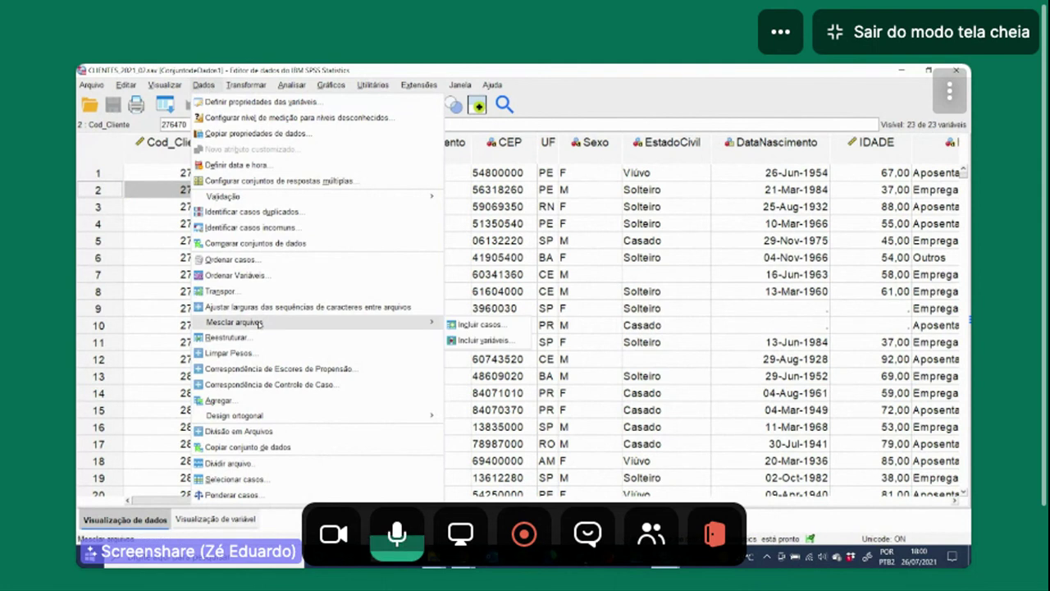
{"action": "left_click", "coordinate": [484, 341]}
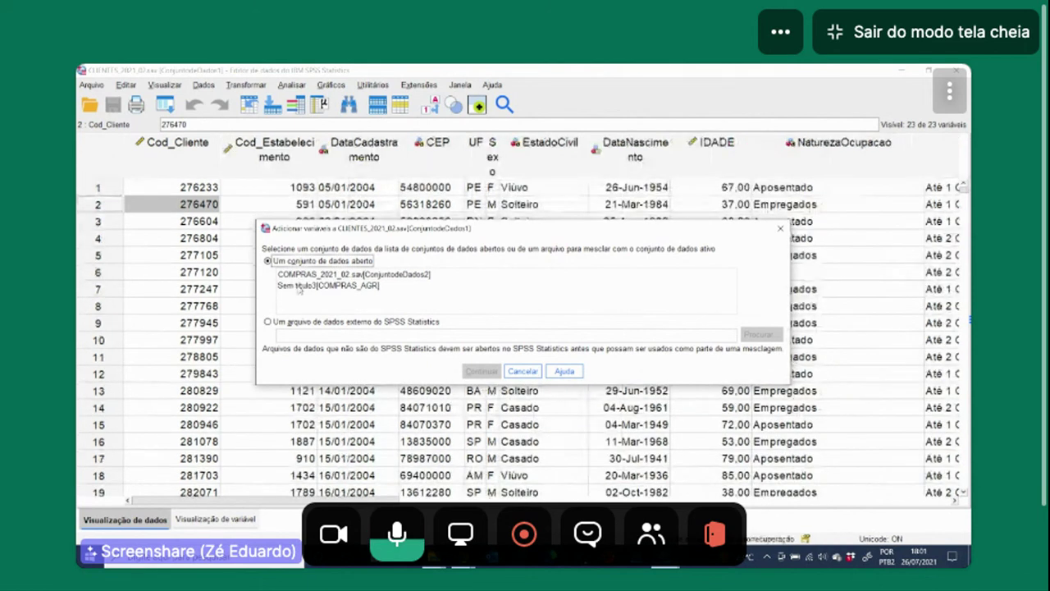
{"action": "left_click", "coordinate": [301, 285]}
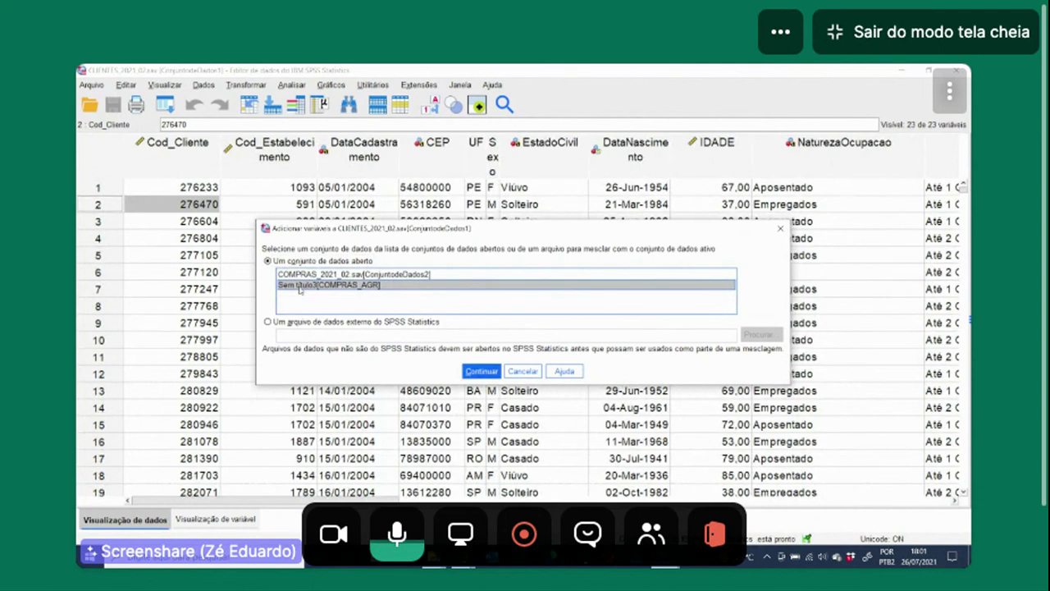
{"action": "left_click", "coordinate": [482, 371]}
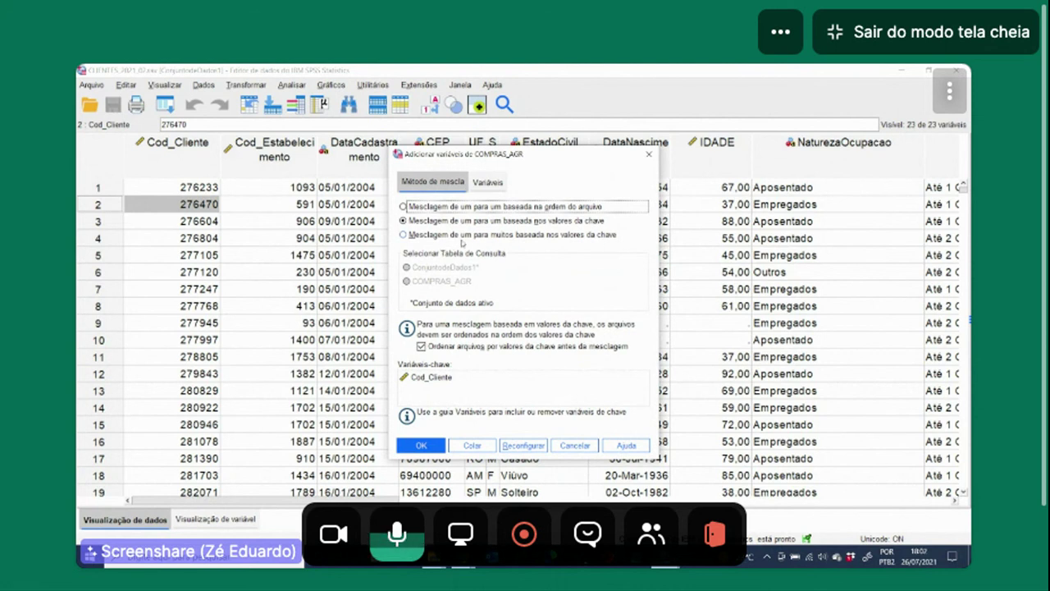
{"action": "left_click", "coordinate": [402, 207]}
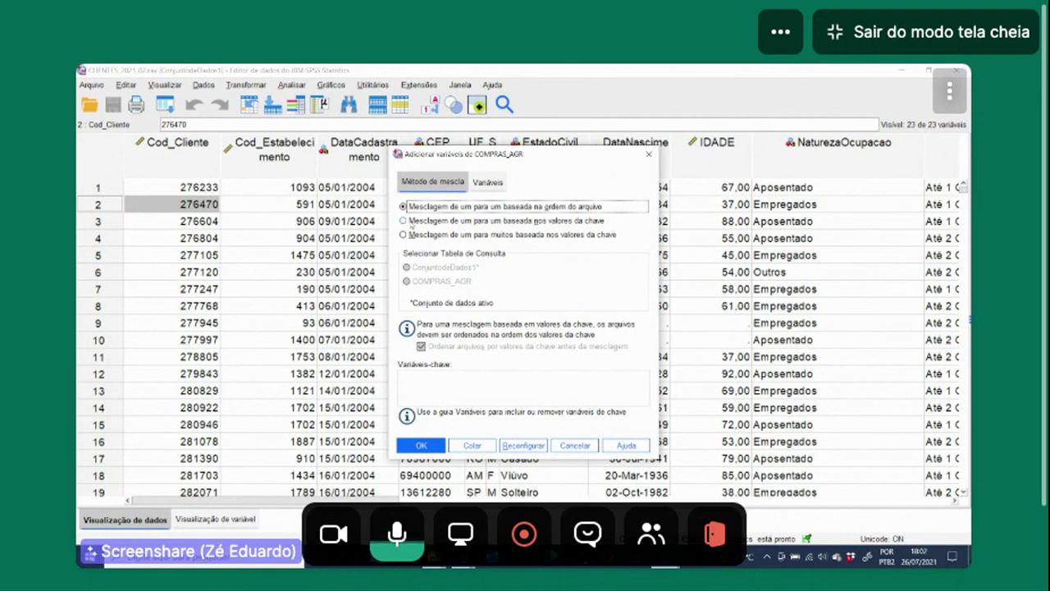
Step: Compare the merge method settings with the excluded, included and key variable lists for the file-order merge
{"action": "left_click", "coordinate": [485, 183]}
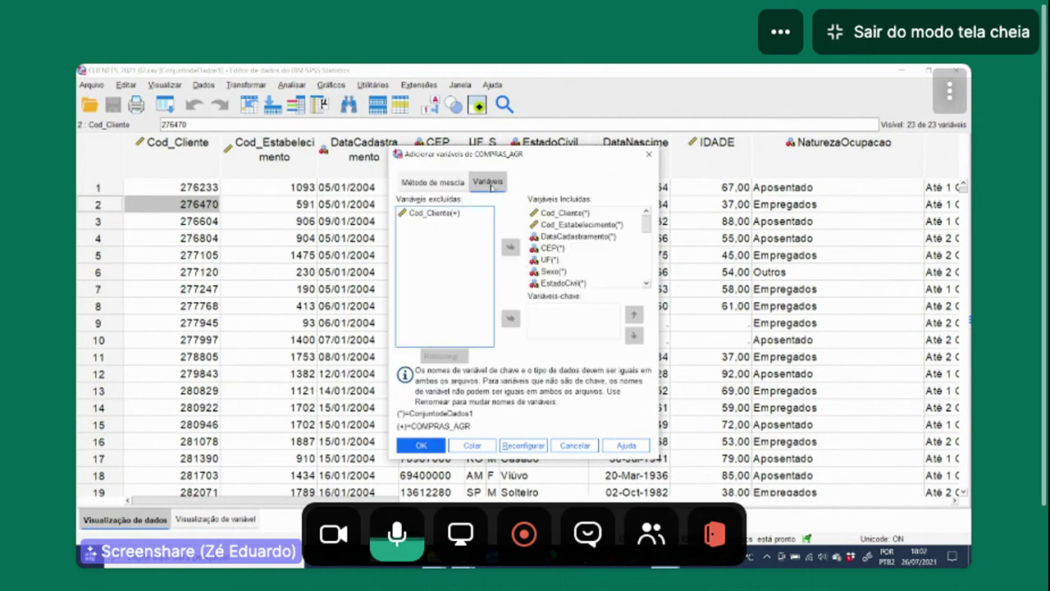
{"action": "left_click", "coordinate": [434, 183]}
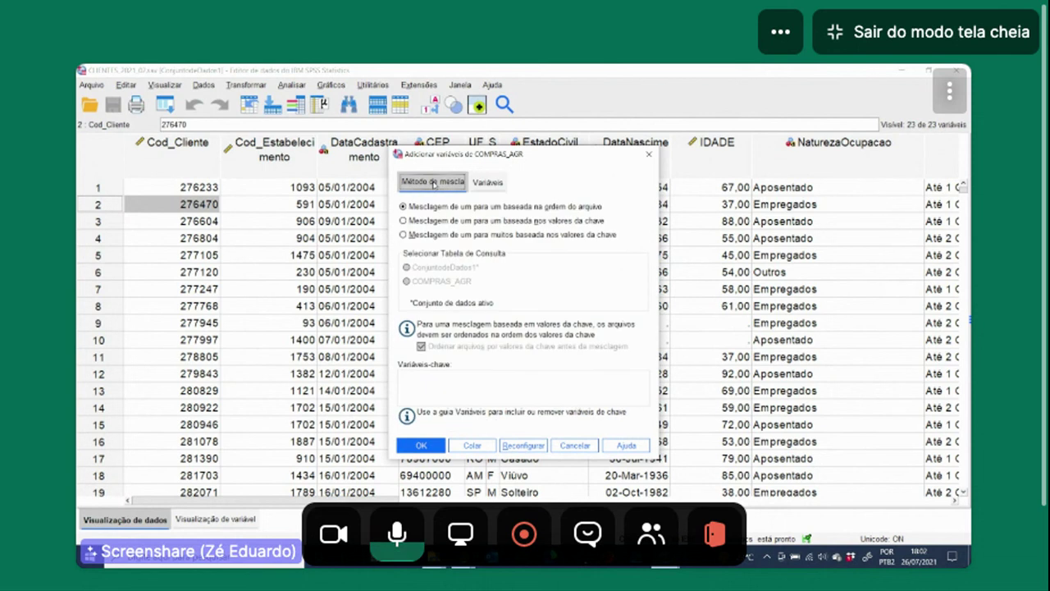
{"action": "left_click", "coordinate": [487, 182]}
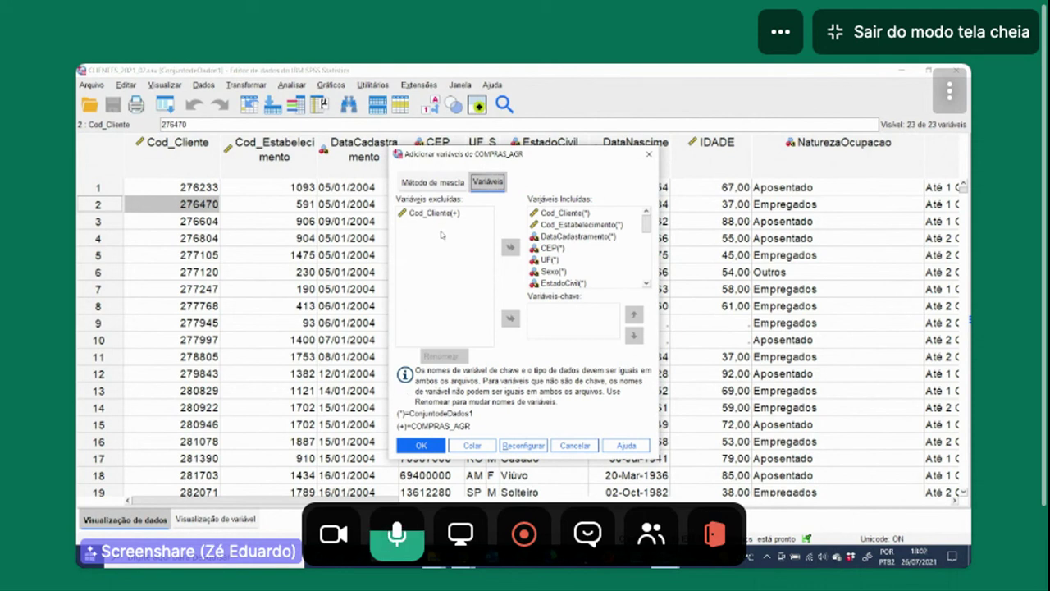
{"action": "left_click", "coordinate": [435, 182]}
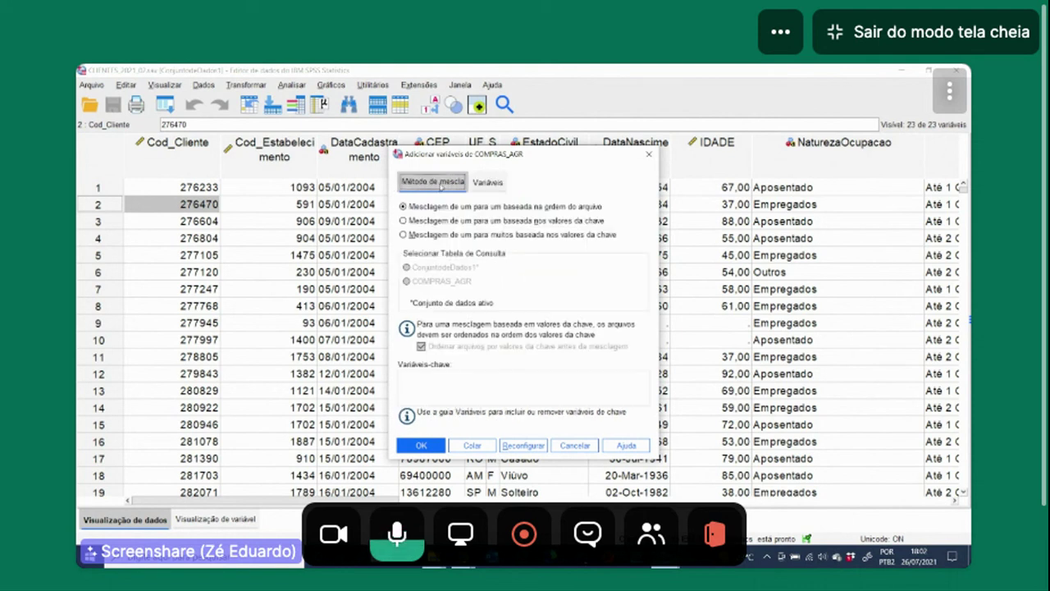
{"action": "left_click", "coordinate": [489, 183]}
{"action": "left_click", "coordinate": [444, 183]}
{"action": "left_click", "coordinate": [489, 182]}
{"action": "left_click", "coordinate": [443, 183]}
{"action": "left_click", "coordinate": [489, 182]}
{"action": "left_click", "coordinate": [443, 182]}
{"action": "left_click", "coordinate": [489, 182]}
{"action": "left_click", "coordinate": [448, 182]}
{"action": "left_click", "coordinate": [489, 182]}
{"action": "left_click", "coordinate": [444, 182]}
{"action": "left_click", "coordinate": [488, 183]}
{"action": "left_click", "coordinate": [444, 182]}
{"action": "left_click", "coordinate": [488, 182]}
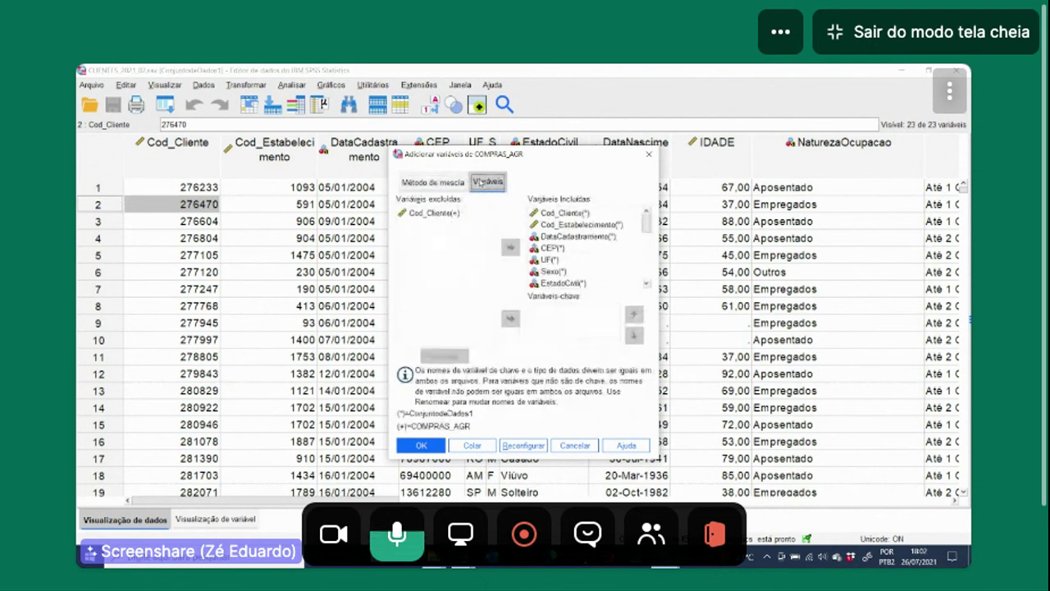
{"action": "left_click", "coordinate": [443, 182]}
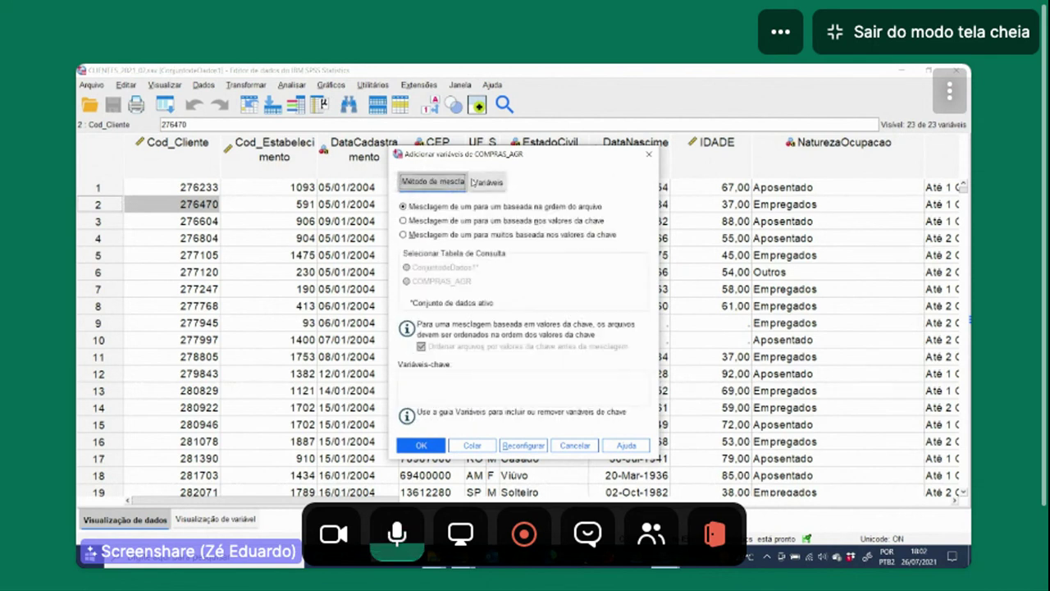
Step: Review the included variables of the merge from Cod_Cliente through QTD_COMPRA_2010_02
{"action": "left_click", "coordinate": [488, 183]}
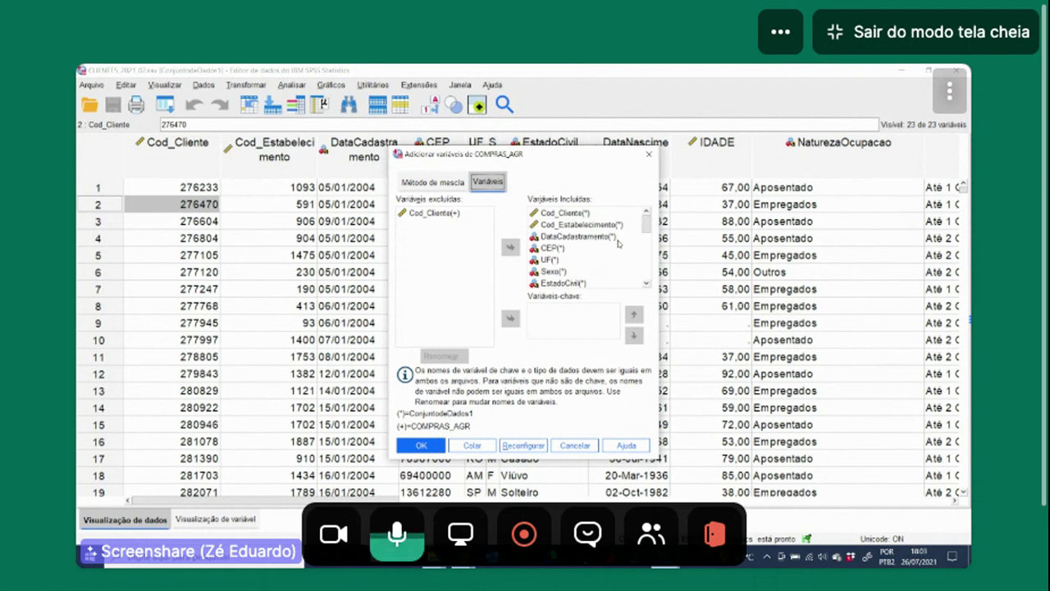
{"action": "scroll", "coordinate": [647, 234], "scroll_direction": "down", "scroll_amount": 1}
{"action": "left_click_drag", "start_coordinate": [648, 234], "coordinate": [648, 271]}
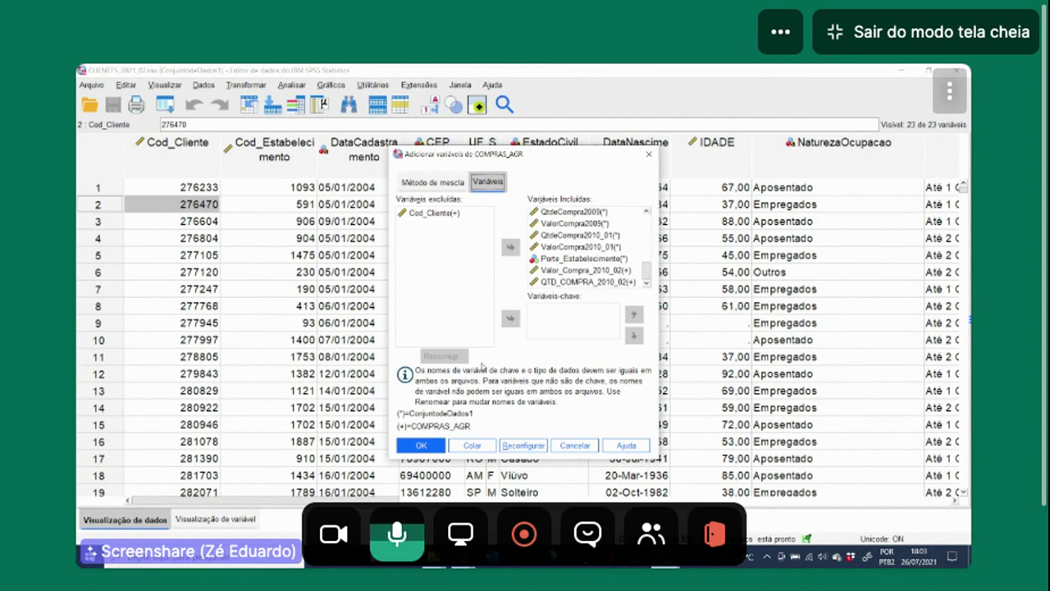
Step: Set the excluded Cod_Cliente variable of COMPRAS_AGR as the key variable of the merge
{"action": "left_click", "coordinate": [427, 215]}
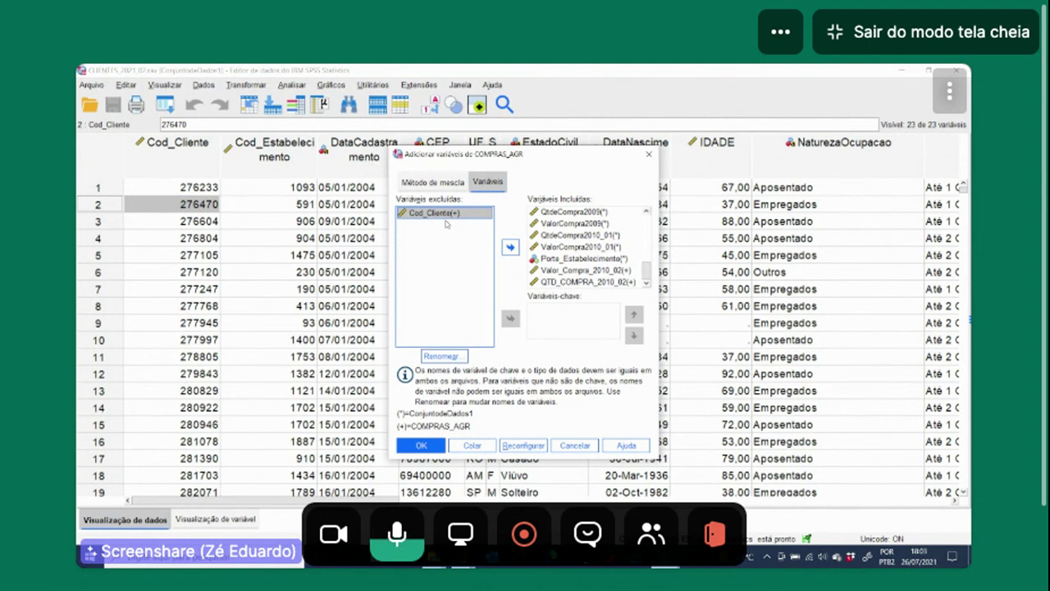
{"action": "left_click_drag", "start_coordinate": [647, 274], "coordinate": [647, 218]}
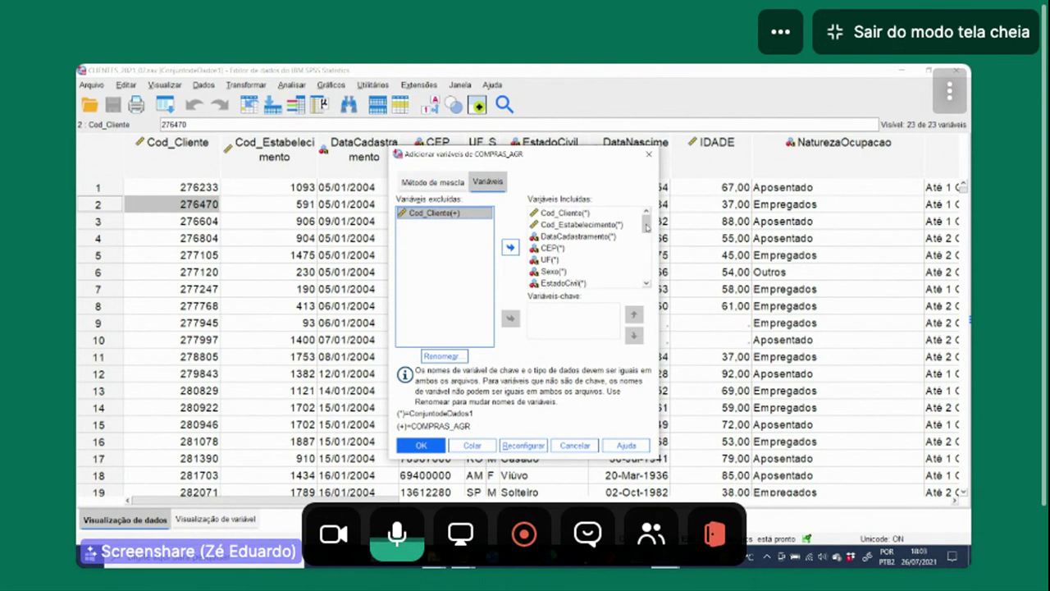
{"action": "left_click_drag", "start_coordinate": [647, 227], "coordinate": [647, 273]}
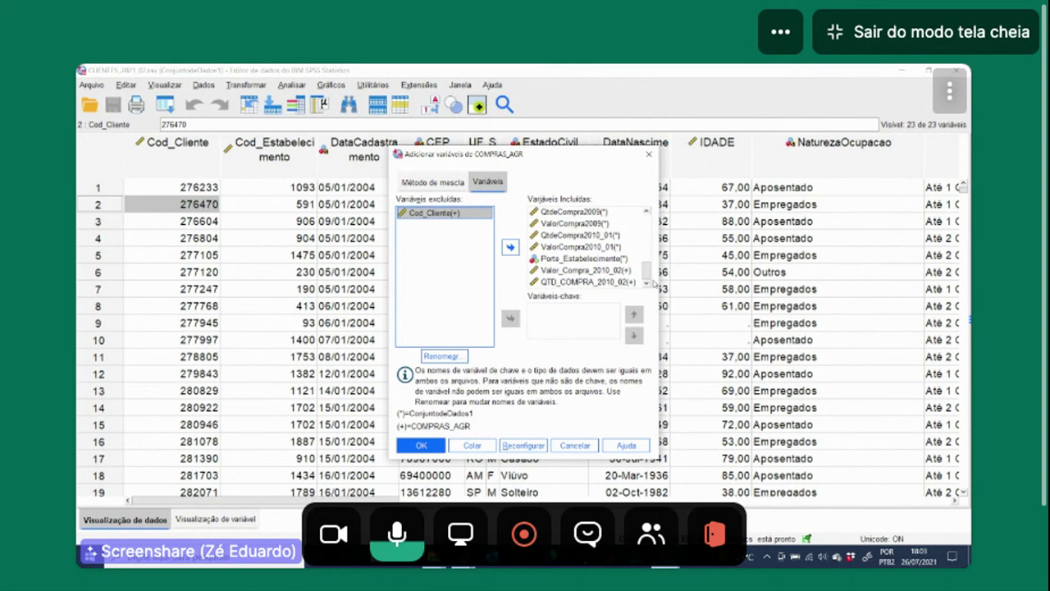
{"action": "left_click", "coordinate": [431, 212]}
{"action": "left_click", "coordinate": [510, 319]}
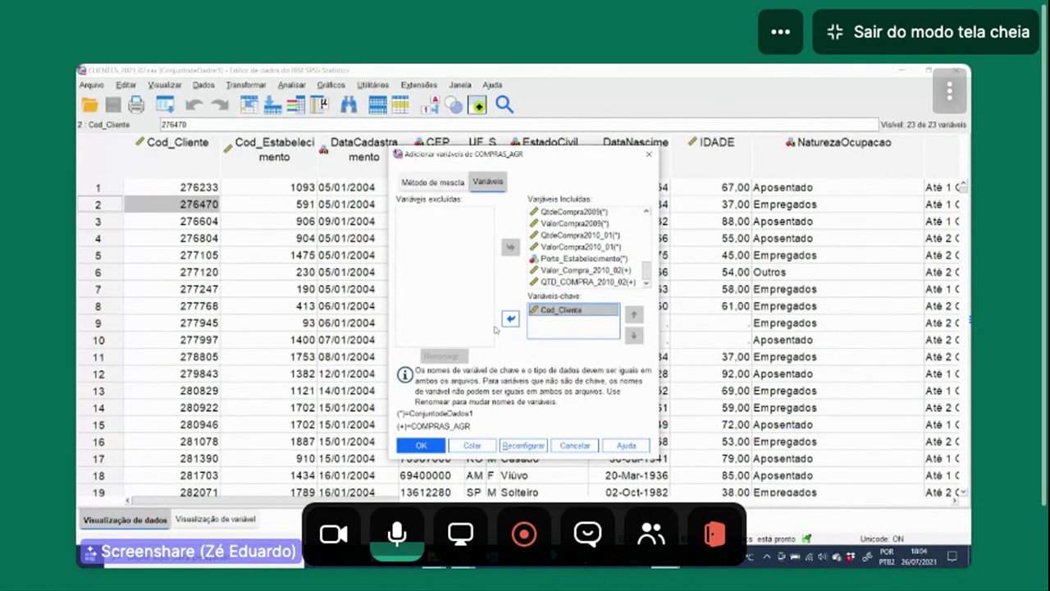
Step: Change the merge method to one-to-one based on key values, accept resetting the variable selections, and check the key variable
{"action": "left_click", "coordinate": [439, 184]}
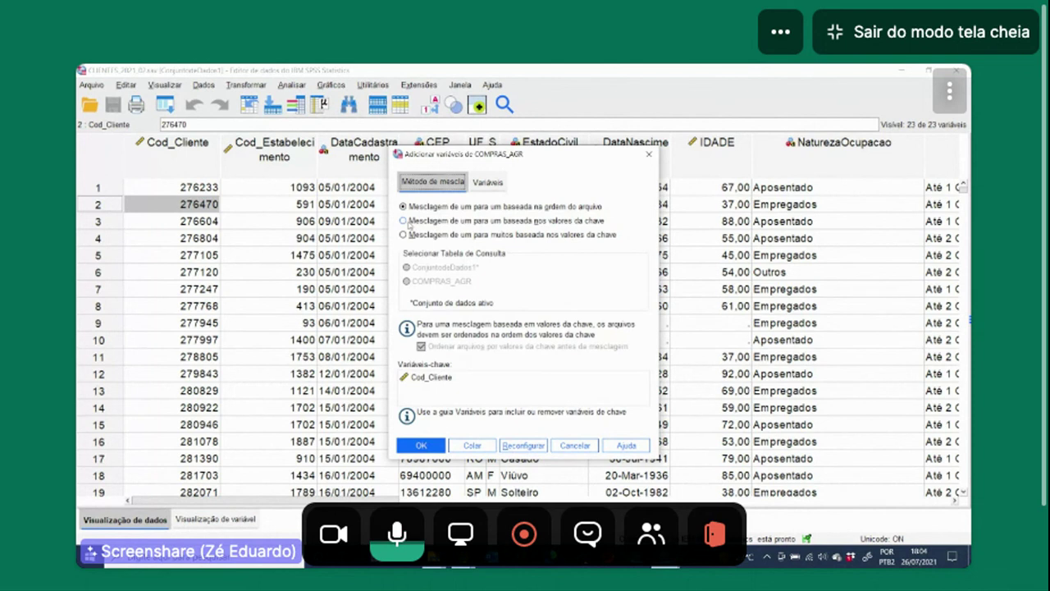
{"action": "left_click", "coordinate": [403, 221]}
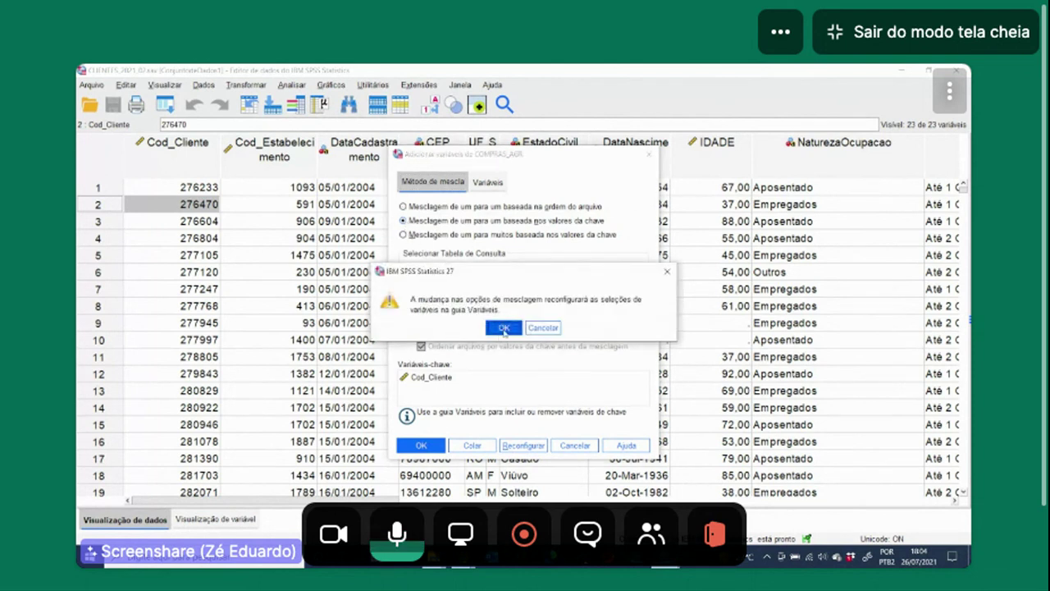
{"action": "left_click", "coordinate": [504, 328]}
{"action": "left_click", "coordinate": [488, 182]}
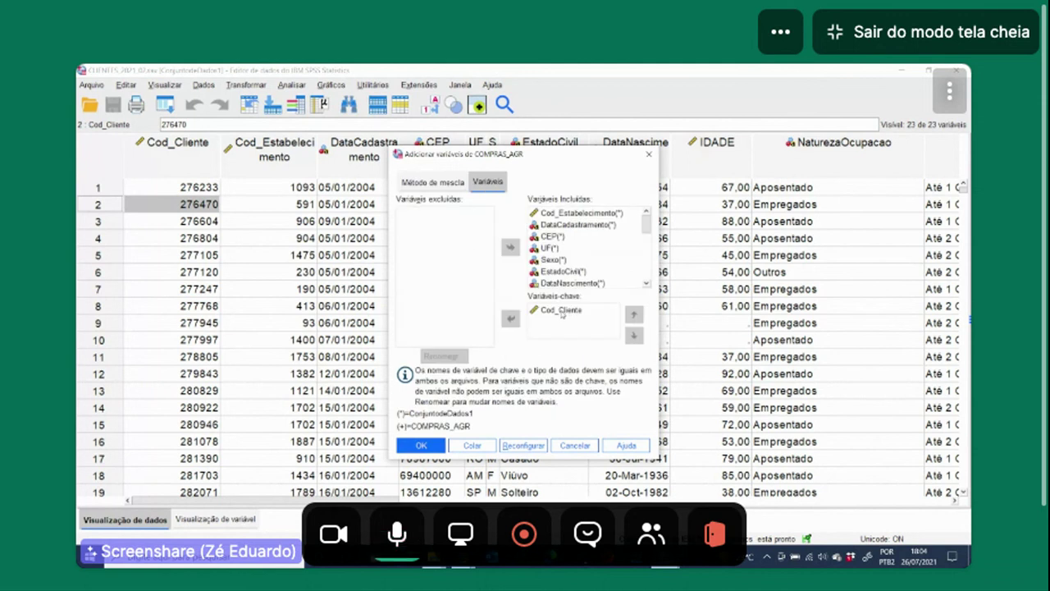
Step: Compare the key-based merge method settings with the included and key variable lists
{"action": "left_click", "coordinate": [432, 182]}
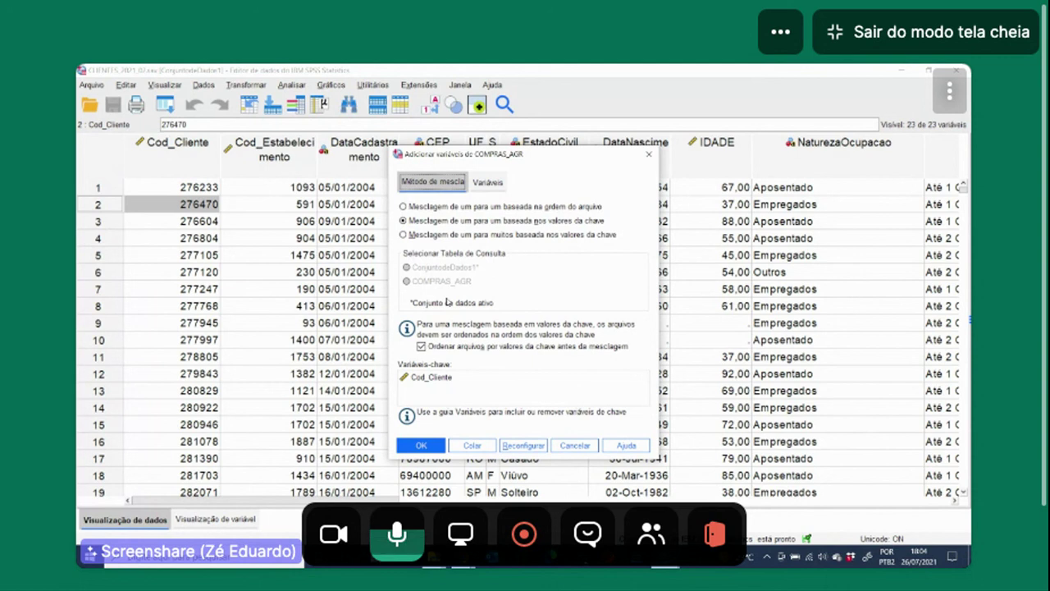
{"action": "left_click", "coordinate": [488, 182]}
{"action": "left_click", "coordinate": [433, 181]}
{"action": "left_click", "coordinate": [502, 184]}
{"action": "left_click", "coordinate": [443, 185]}
{"action": "left_click", "coordinate": [492, 184]}
{"action": "left_click", "coordinate": [436, 183]}
{"action": "left_click", "coordinate": [489, 182]}
{"action": "left_click", "coordinate": [435, 182]}
{"action": "left_click", "coordinate": [491, 181]}
{"action": "left_click", "coordinate": [436, 184]}
{"action": "left_click", "coordinate": [482, 185]}
{"action": "left_click", "coordinate": [477, 181]}
{"action": "left_click", "coordinate": [441, 181]}
{"action": "left_click", "coordinate": [485, 181]}
{"action": "left_click", "coordinate": [442, 182]}
{"action": "left_click", "coordinate": [486, 182]}
{"action": "left_click", "coordinate": [441, 182]}
{"action": "left_click", "coordinate": [486, 182]}
{"action": "left_click", "coordinate": [441, 181]}
{"action": "left_click", "coordinate": [484, 181]}
{"action": "left_click", "coordinate": [441, 181]}
{"action": "left_click", "coordinate": [484, 181]}
{"action": "left_click", "coordinate": [441, 181]}
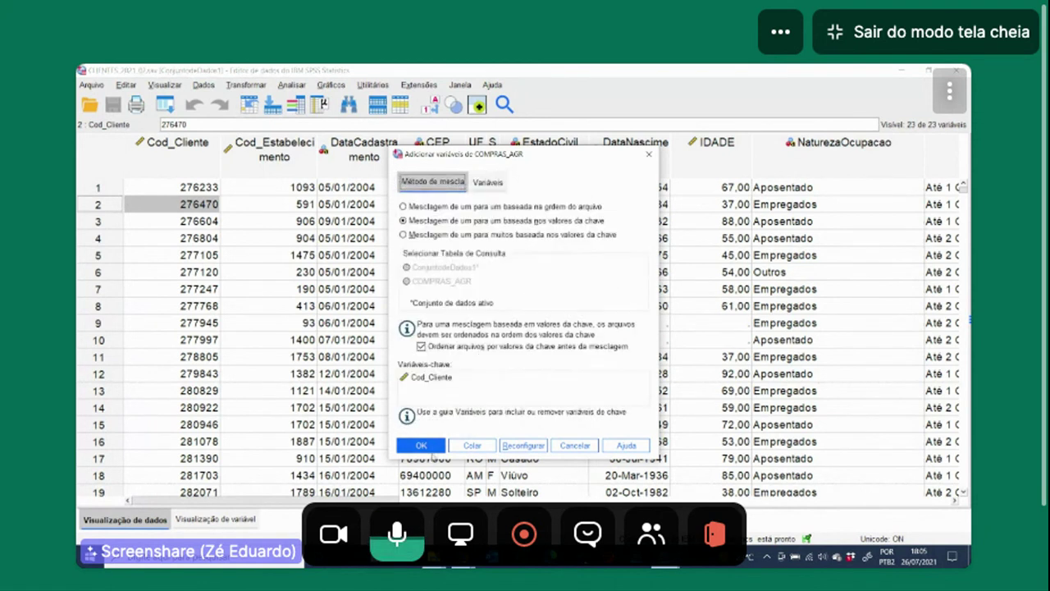
Step: Run the merge, check the added Valor_Compra_2010_02 and QTD_COMPRA_2010_02 columns, and widen the Porte_Estabelecimento column
{"action": "left_click", "coordinate": [425, 448]}
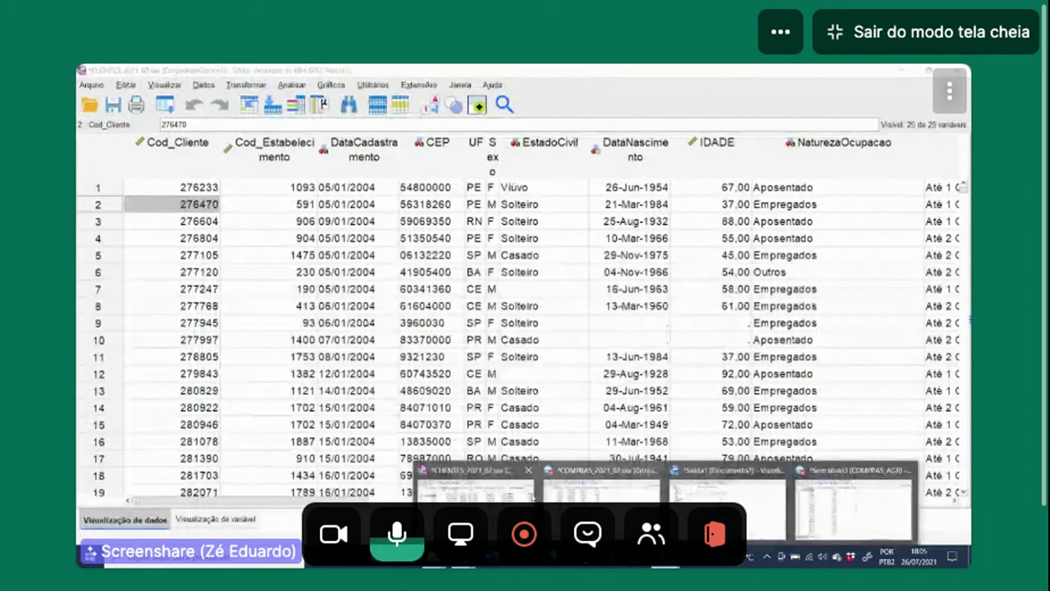
{"action": "left_click_drag", "start_coordinate": [205, 500], "coordinate": [929, 501]}
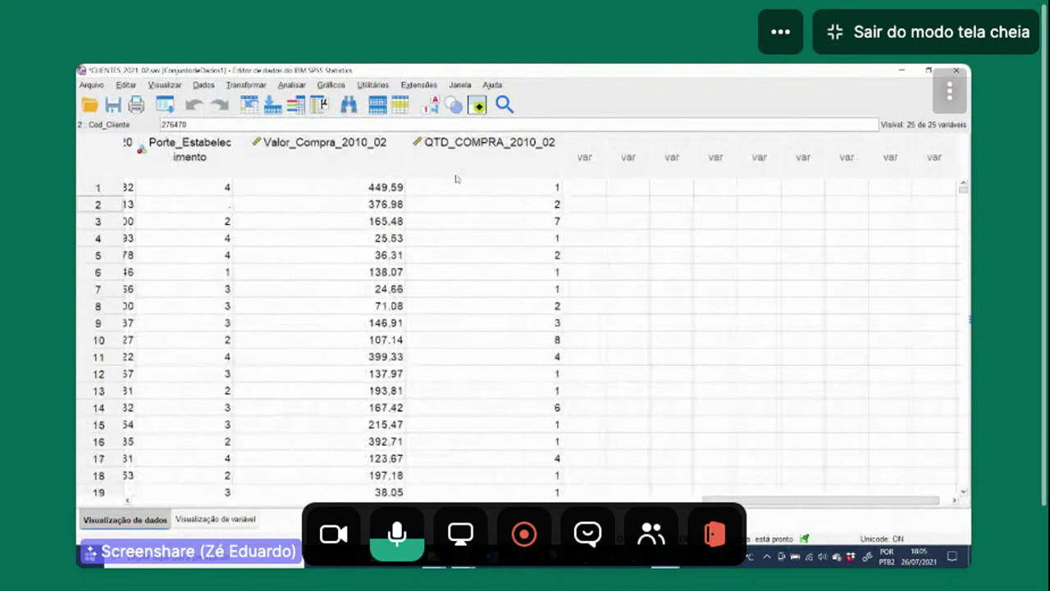
{"action": "left_click", "coordinate": [336, 163]}
{"action": "left_click_drag", "start_coordinate": [239, 150], "coordinate": [280, 150]}
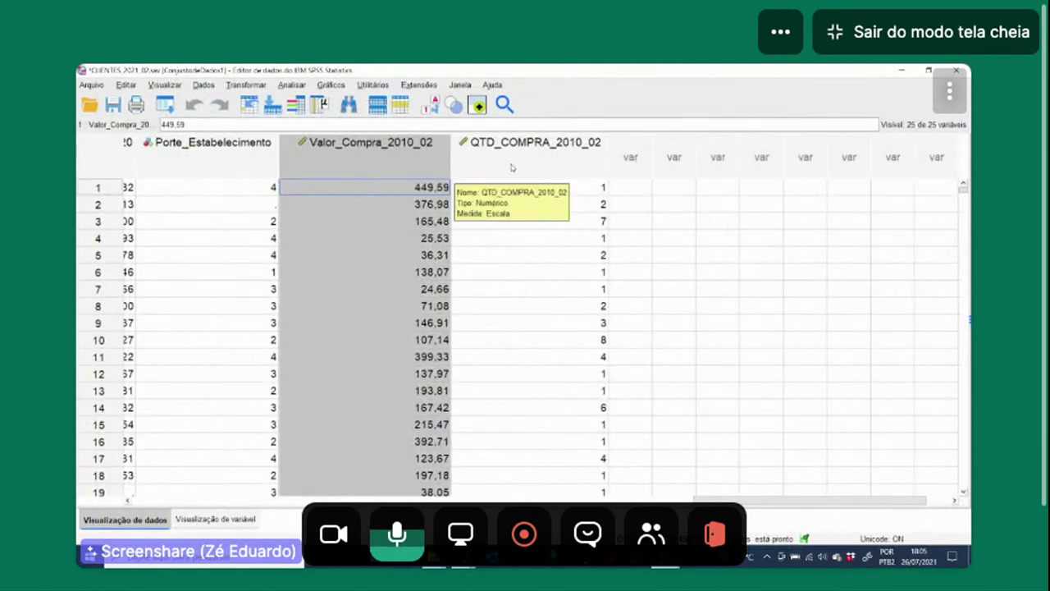
{"action": "left_click", "coordinate": [544, 147]}
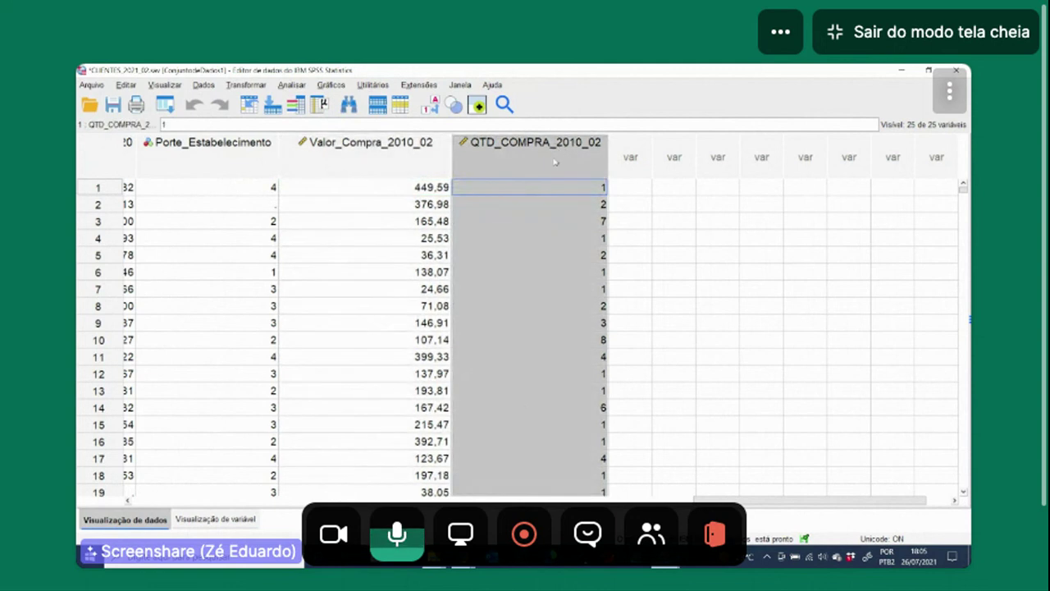
Step: Widen the QtdeCompra2010_01 and ValorCompra2010_01 columns to show their full names and compare them with the February 2010 columns
{"action": "left_click_drag", "start_coordinate": [714, 499], "coordinate": [662, 499]}
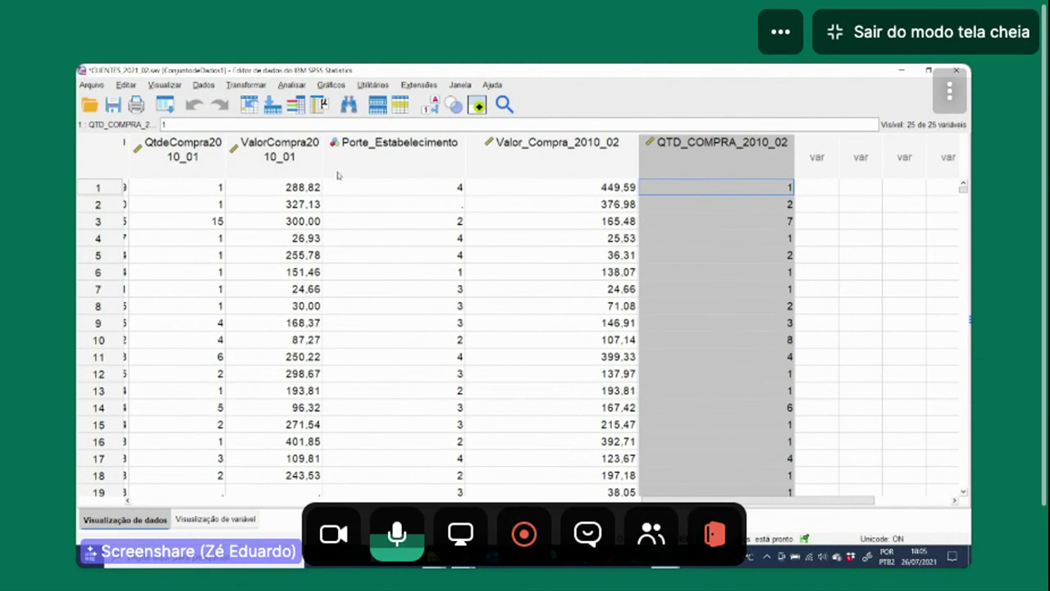
{"action": "left_click", "coordinate": [223, 171]}
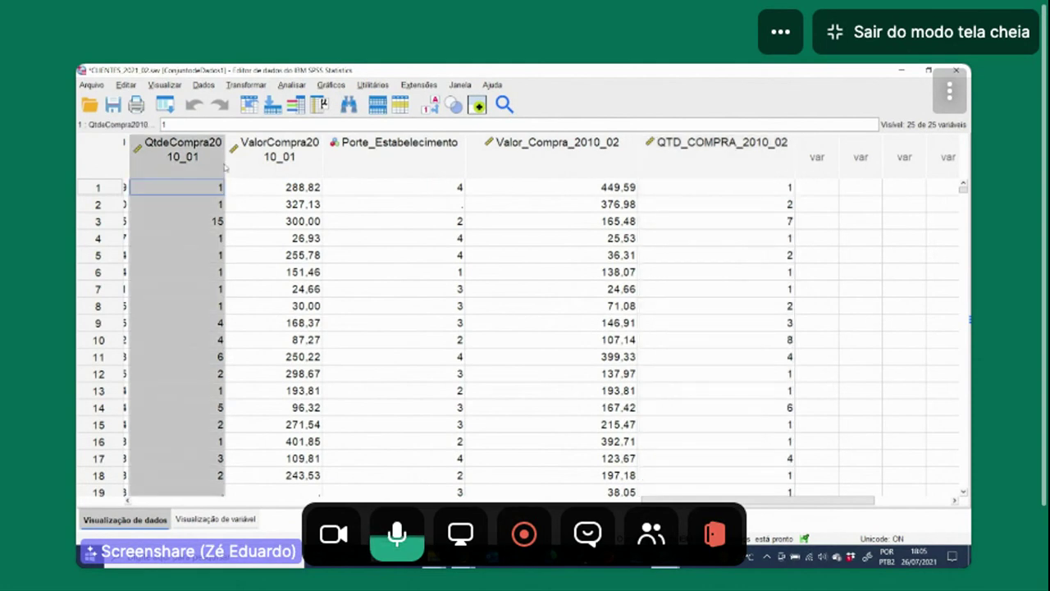
{"action": "left_click_drag", "start_coordinate": [228, 164], "coordinate": [281, 164]}
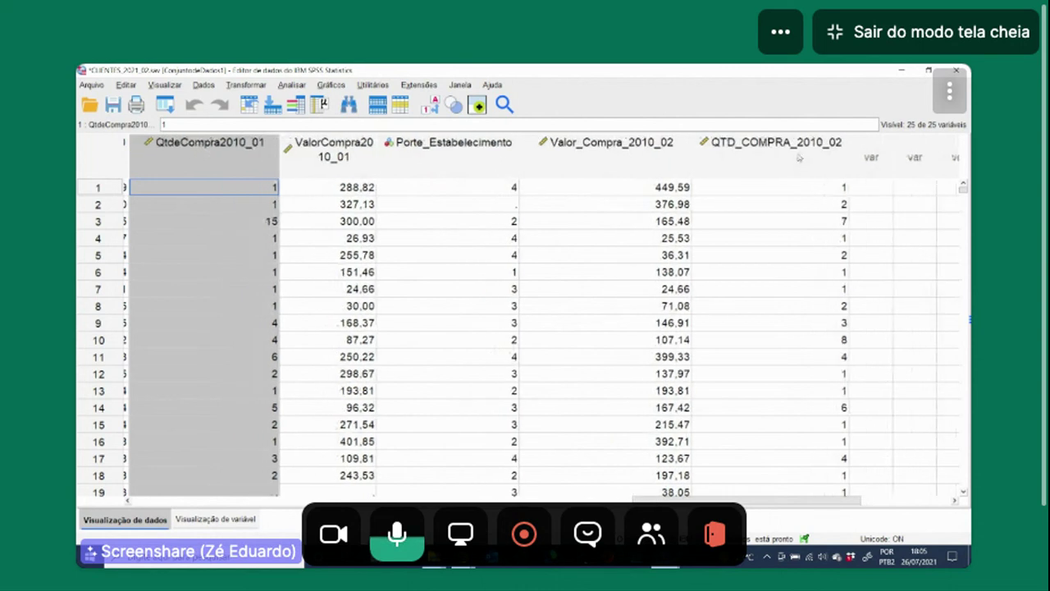
{"action": "left_click", "coordinate": [800, 164]}
{"action": "left_click", "coordinate": [657, 163]}
{"action": "left_click", "coordinate": [811, 160]}
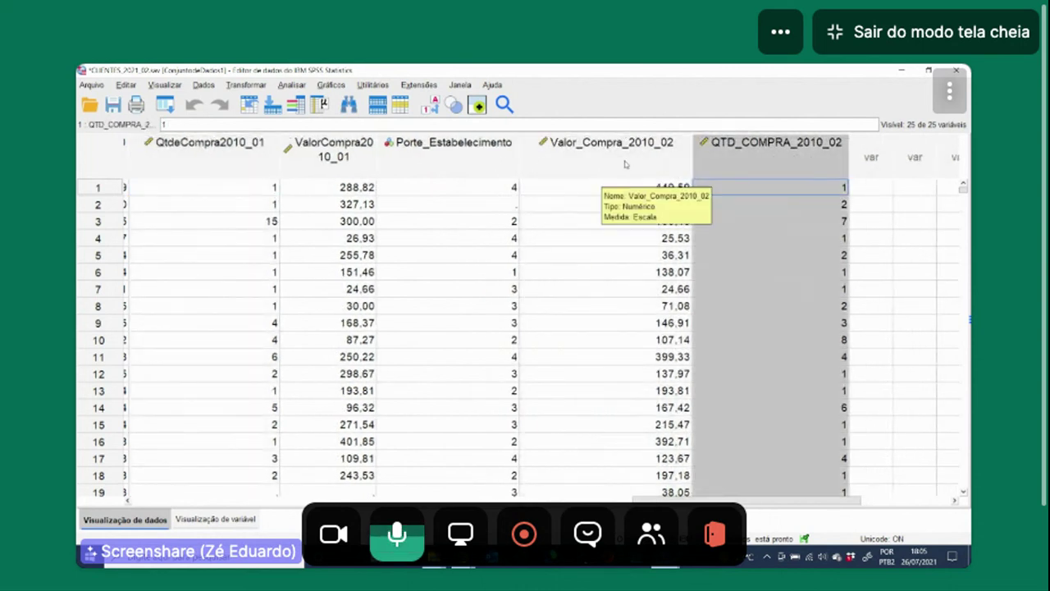
{"action": "left_click", "coordinate": [611, 156]}
{"action": "left_click", "coordinate": [609, 238]}
{"action": "left_click", "coordinate": [714, 149]}
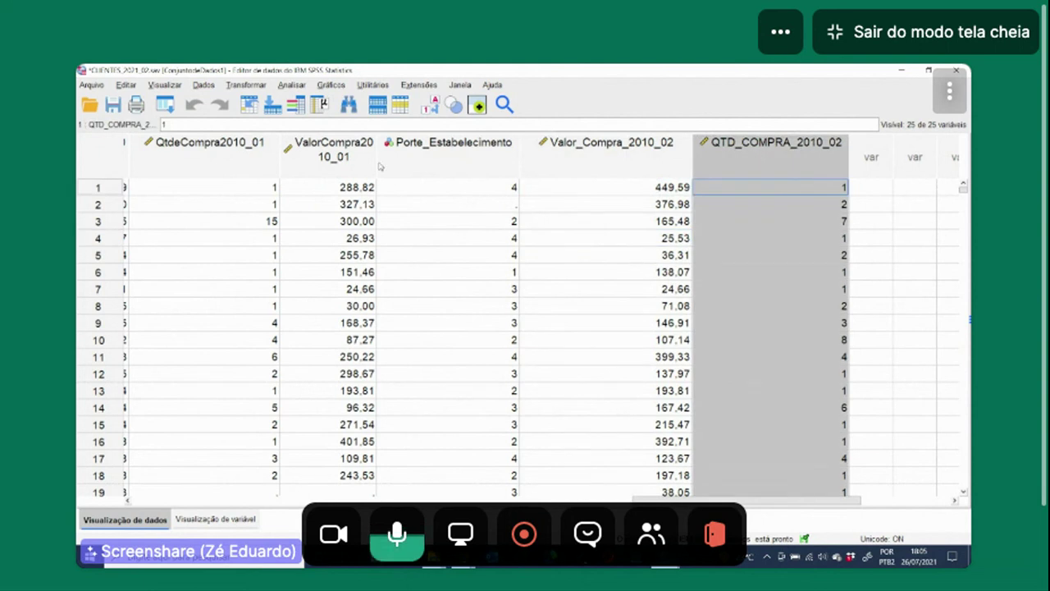
{"action": "left_click_drag", "start_coordinate": [377, 162], "coordinate": [435, 162]}
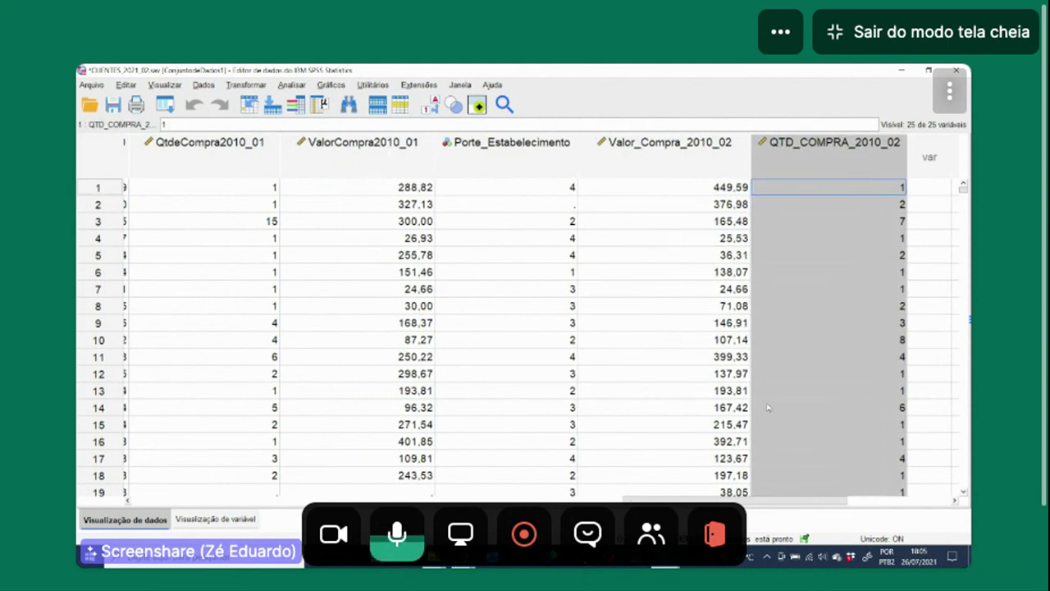
Step: Widen the ValorCompra2009, QtdeCompra2009, Qtd_Meses_Compra2009 and ValorCompras2008 columns until their names fit on one line
{"action": "left_click_drag", "start_coordinate": [714, 500], "coordinate": [603, 500]}
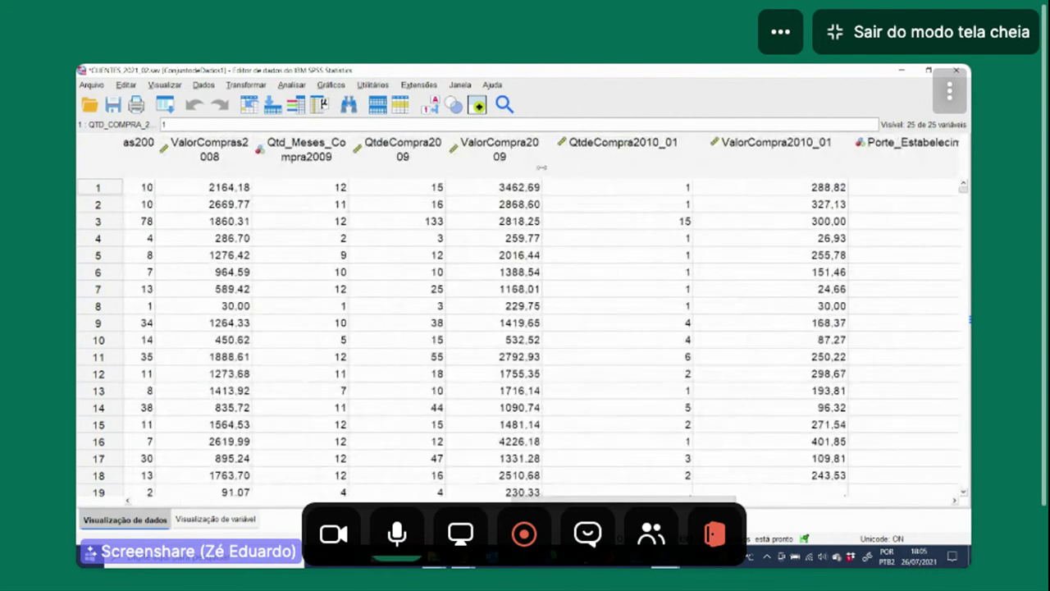
{"action": "left_click_drag", "start_coordinate": [542, 167], "coordinate": [585, 168]}
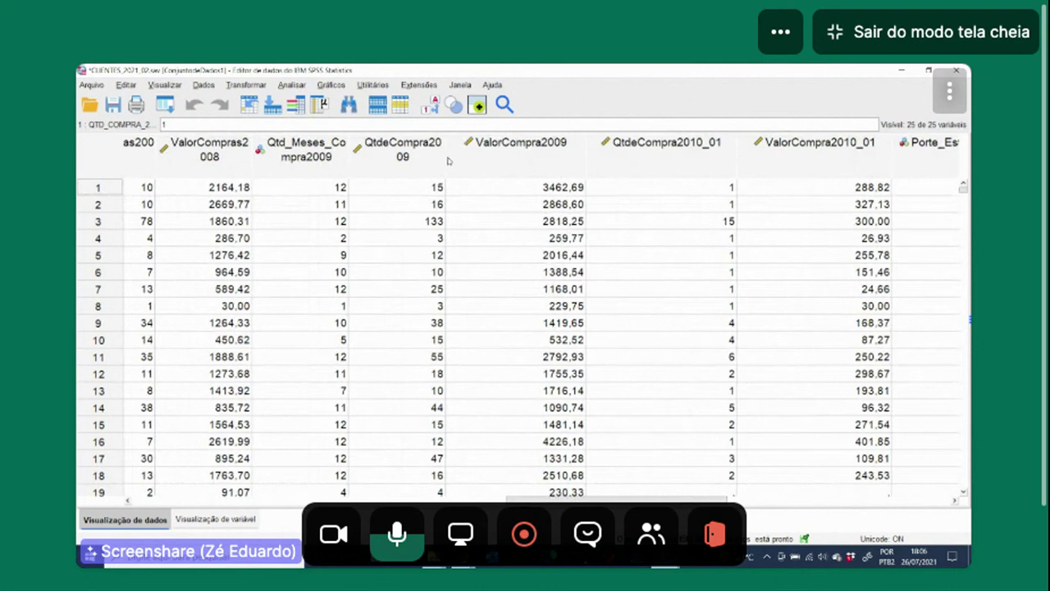
{"action": "left_click", "coordinate": [448, 160]}
{"action": "left_click_drag", "start_coordinate": [451, 156], "coordinate": [493, 156]}
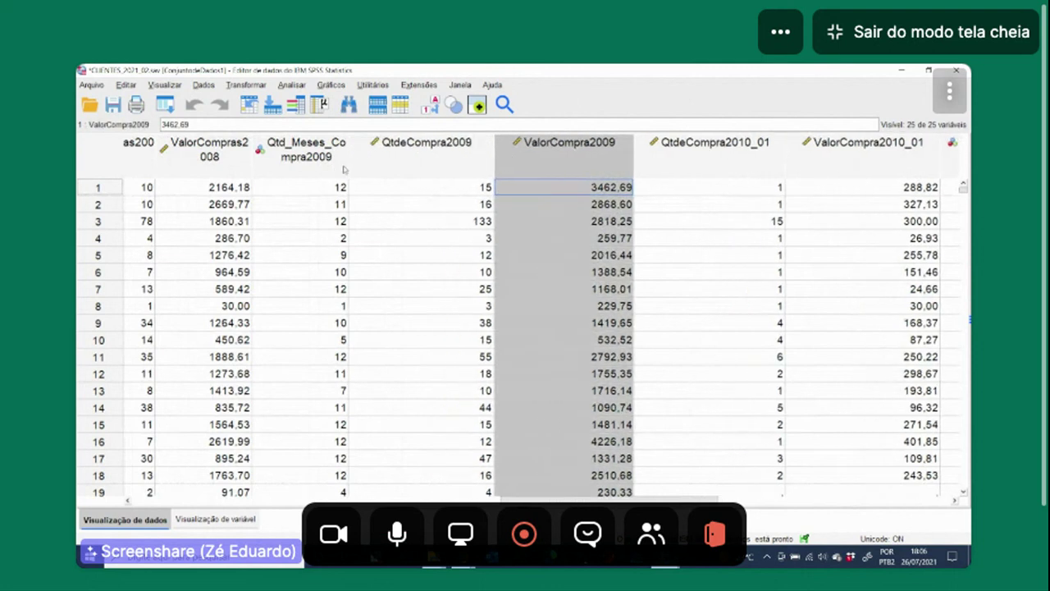
{"action": "left_click_drag", "start_coordinate": [350, 164], "coordinate": [436, 164]}
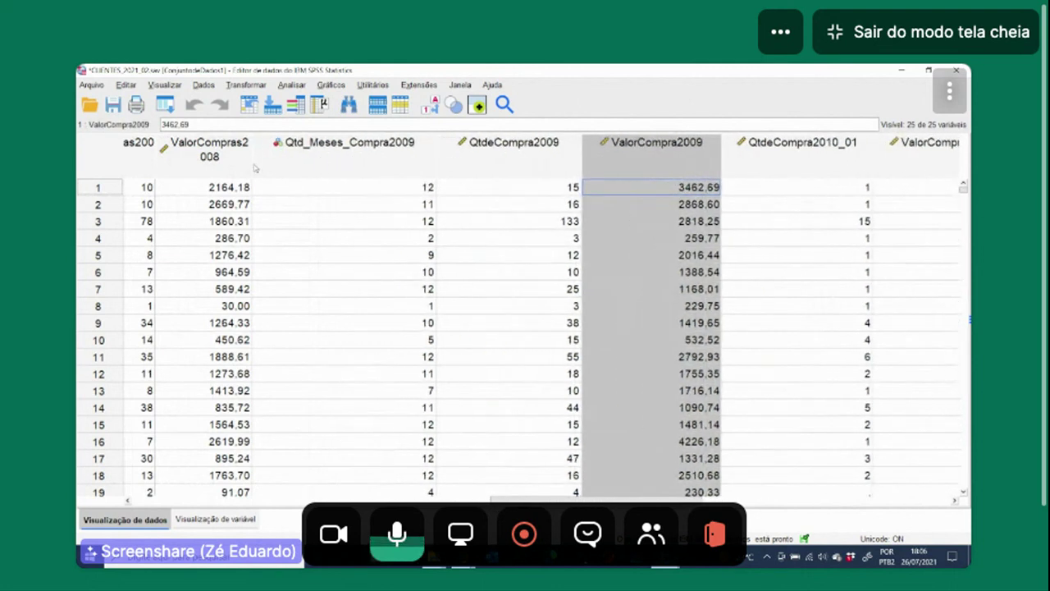
{"action": "left_click_drag", "start_coordinate": [250, 163], "coordinate": [277, 163]}
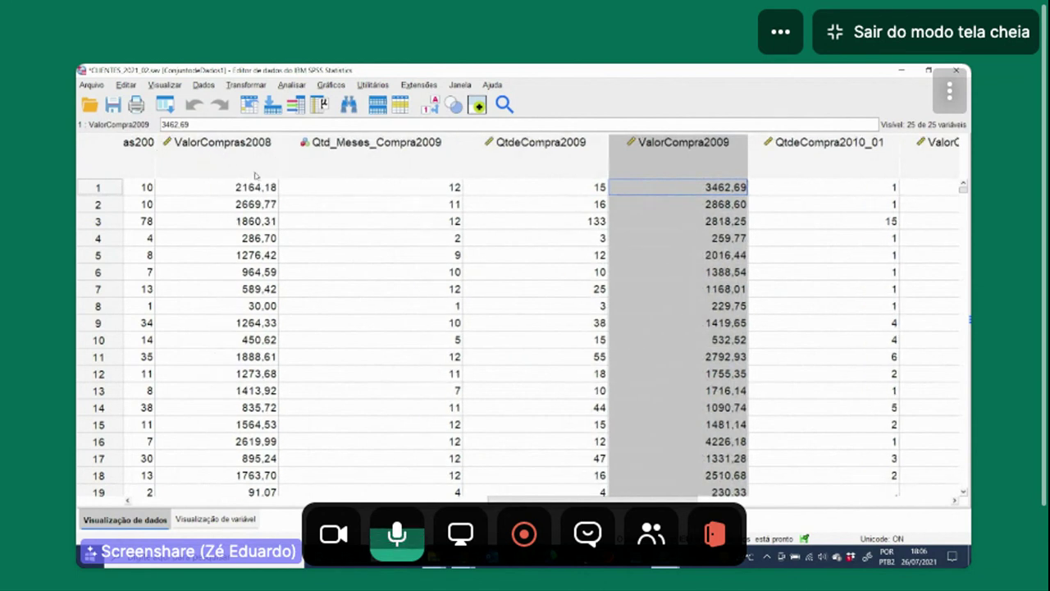
Step: Widen the QtdCompras2008, RendaComprovada and NumeroDependentes columns until their names fit on one line
{"action": "left_click_drag", "start_coordinate": [540, 498], "coordinate": [468, 498]}
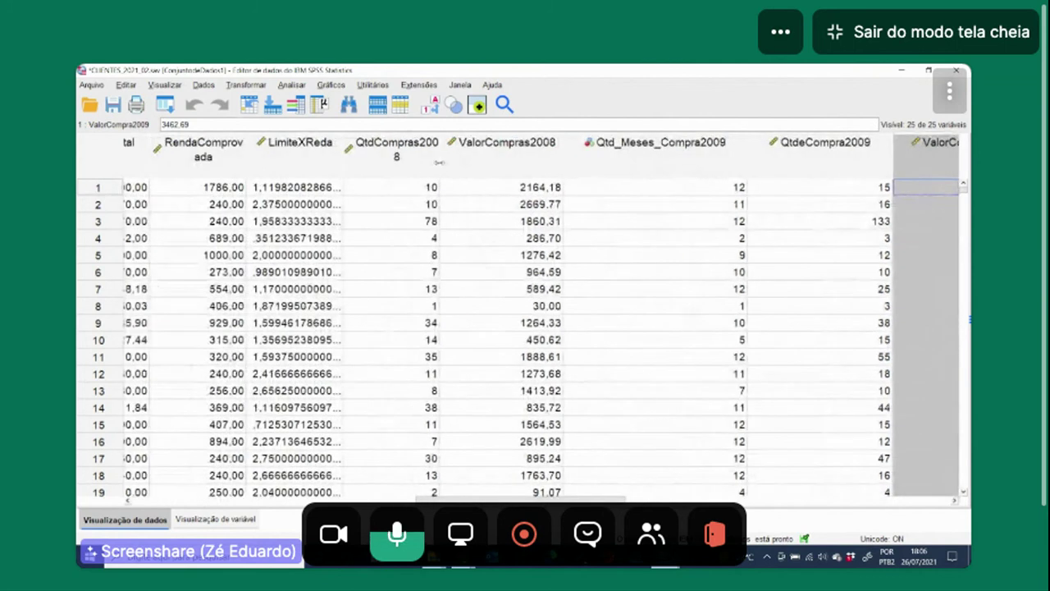
{"action": "double_click", "coordinate": [439, 164]}
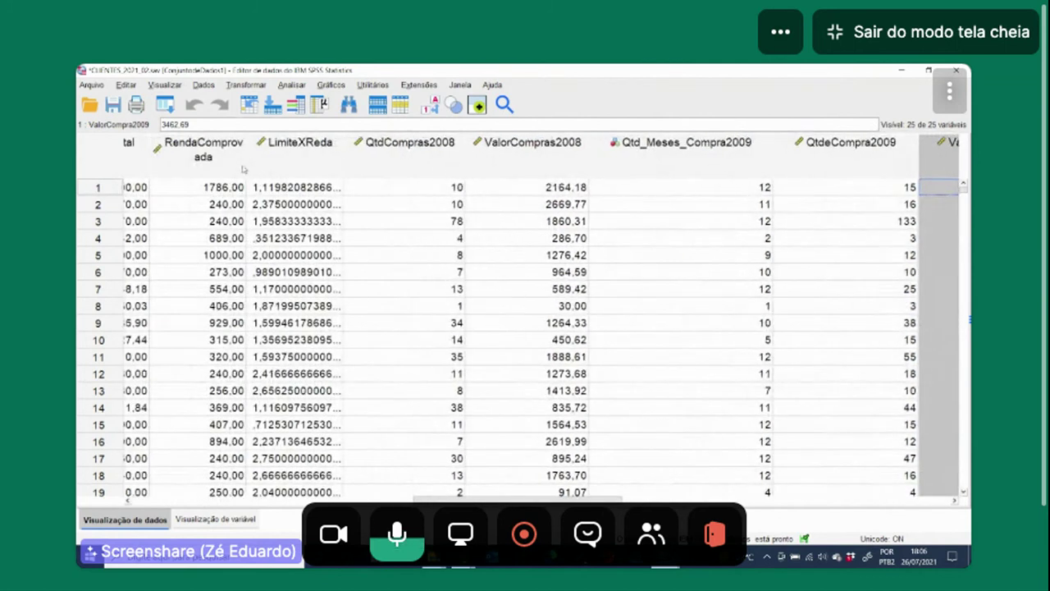
{"action": "double_click", "coordinate": [245, 164]}
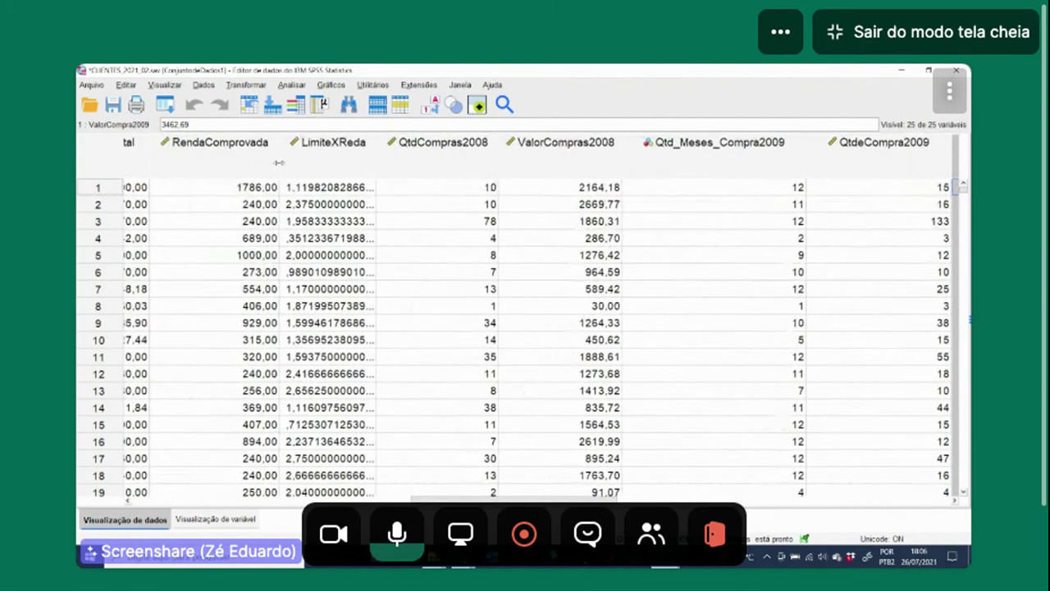
{"action": "scroll", "coordinate": [393, 204], "scroll_direction": "left", "scroll_amount": 5}
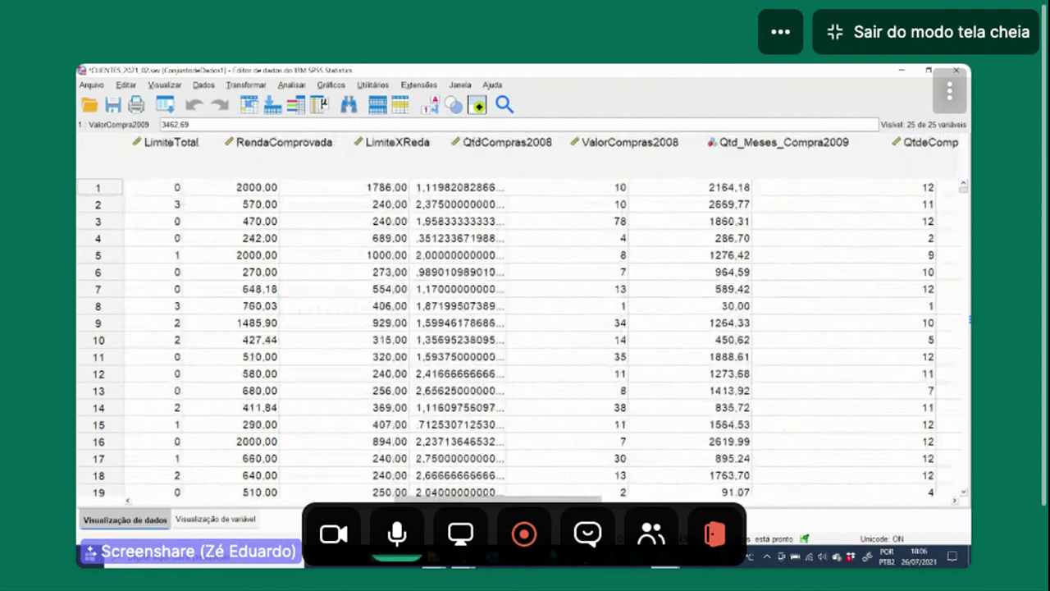
{"action": "left_click", "coordinate": [363, 157]}
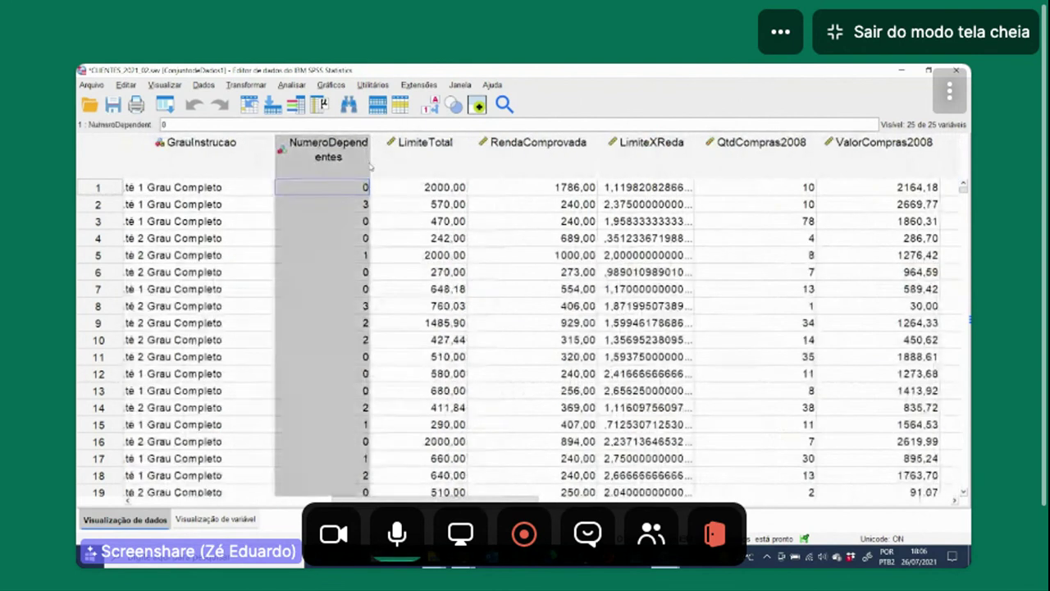
{"action": "left_click_drag", "start_coordinate": [372, 160], "coordinate": [412, 161]}
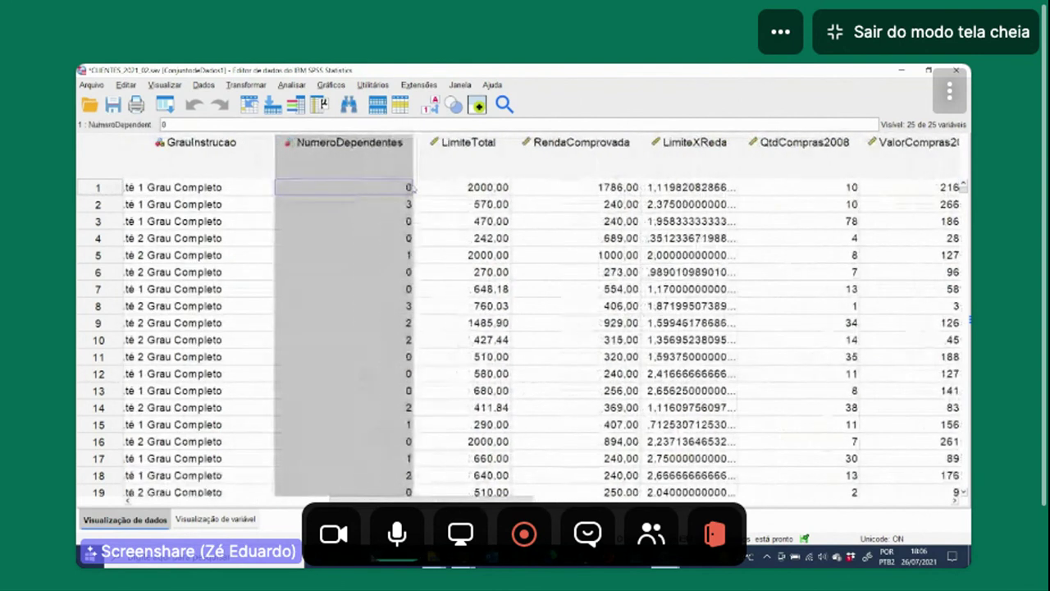
Step: Widen the DataNascimento and Sexo columns until their names fit on one line
{"action": "scroll", "coordinate": [462, 499], "scroll_direction": "left", "scroll_amount": 1}
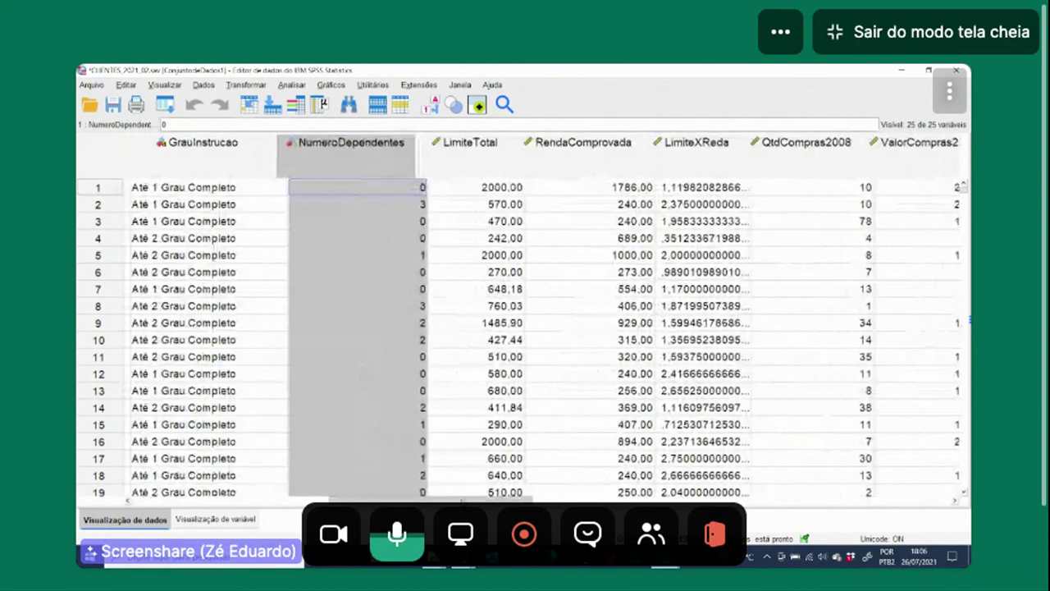
{"action": "scroll", "coordinate": [462, 499], "scroll_direction": "left", "scroll_amount": 3}
{"action": "scroll", "coordinate": [297, 168], "scroll_direction": "left", "scroll_amount": 1}
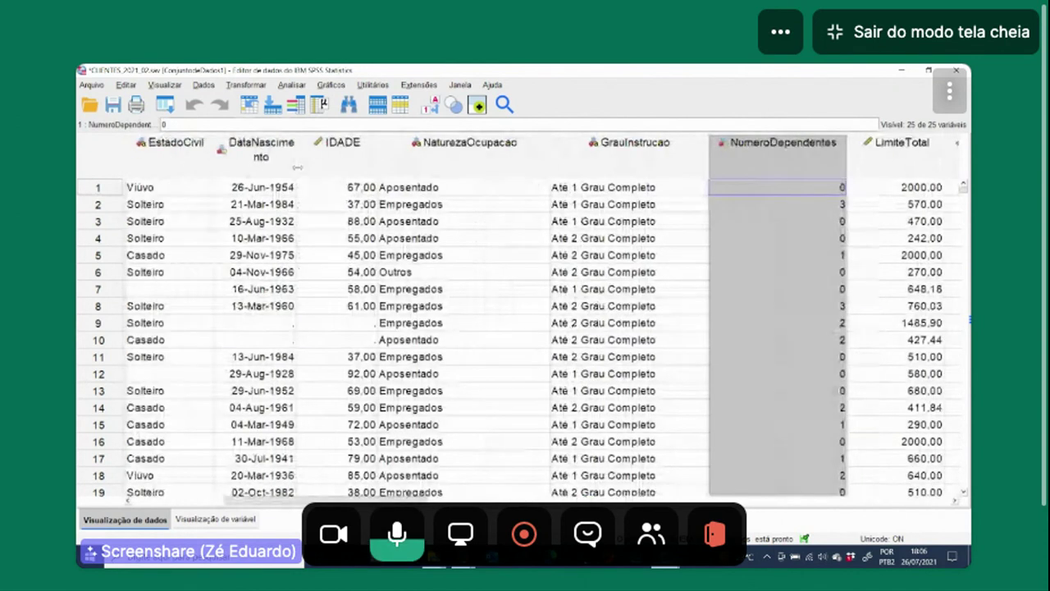
{"action": "left_click_drag", "start_coordinate": [297, 168], "coordinate": [337, 167]}
{"action": "scroll", "coordinate": [532, 497], "scroll_direction": "left", "scroll_amount": 1}
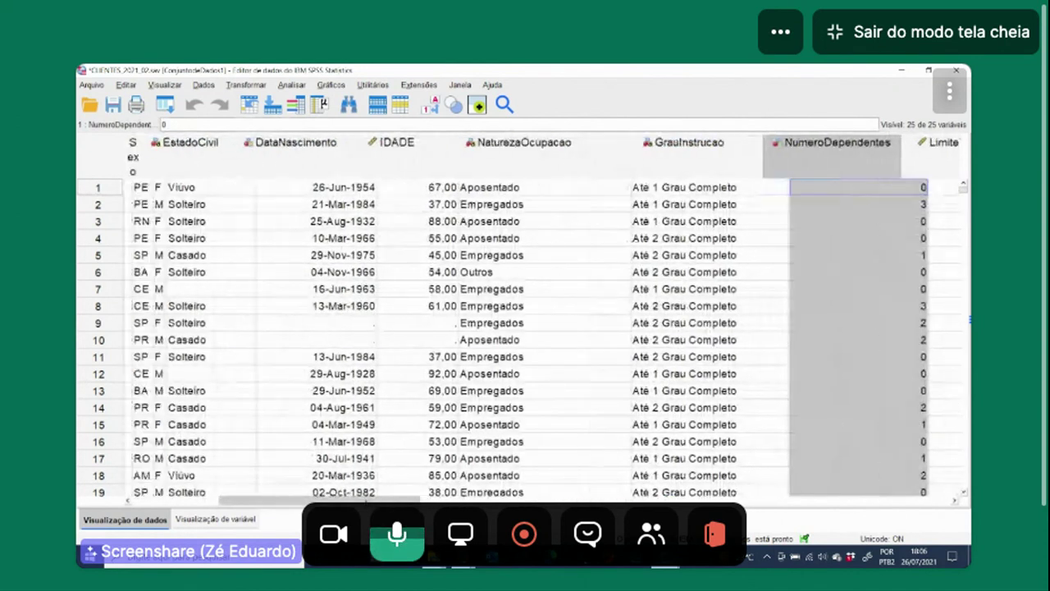
{"action": "scroll", "coordinate": [294, 500], "scroll_direction": "left", "scroll_amount": 4}
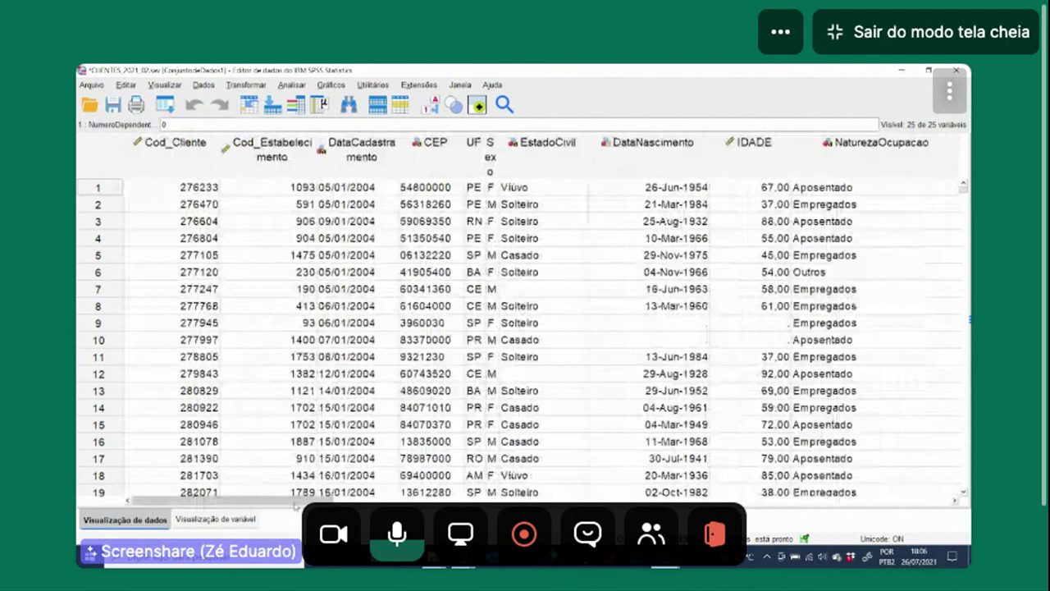
{"action": "left_click_drag", "start_coordinate": [499, 164], "coordinate": [565, 165]}
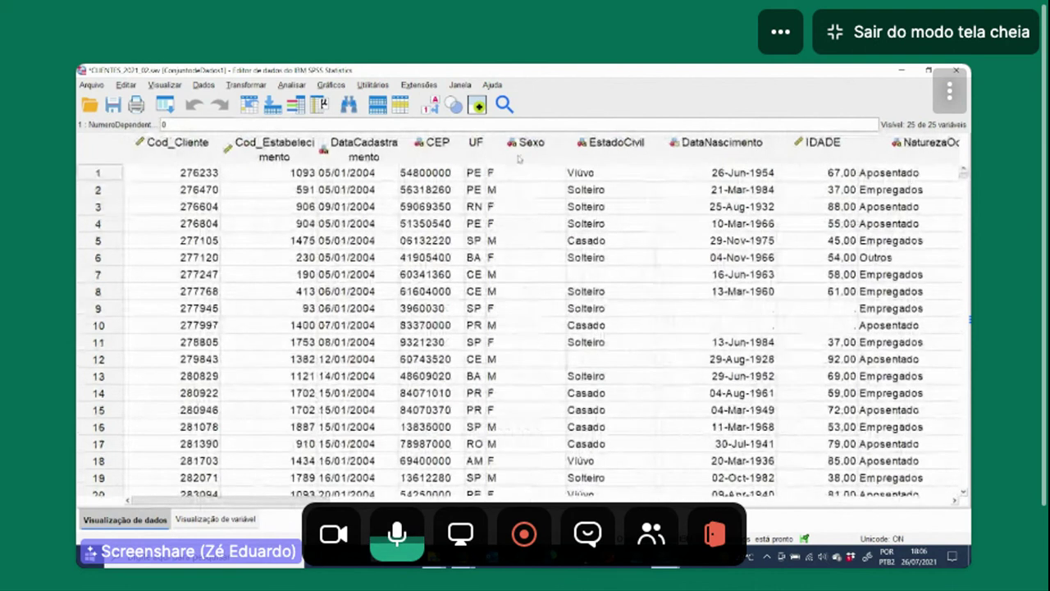
Step: Widen the DataCadastramento and Cod_Estabelecimento columns until their names fit on one line and save the dataset
{"action": "left_click_drag", "start_coordinate": [399, 158], "coordinate": [433, 157]}
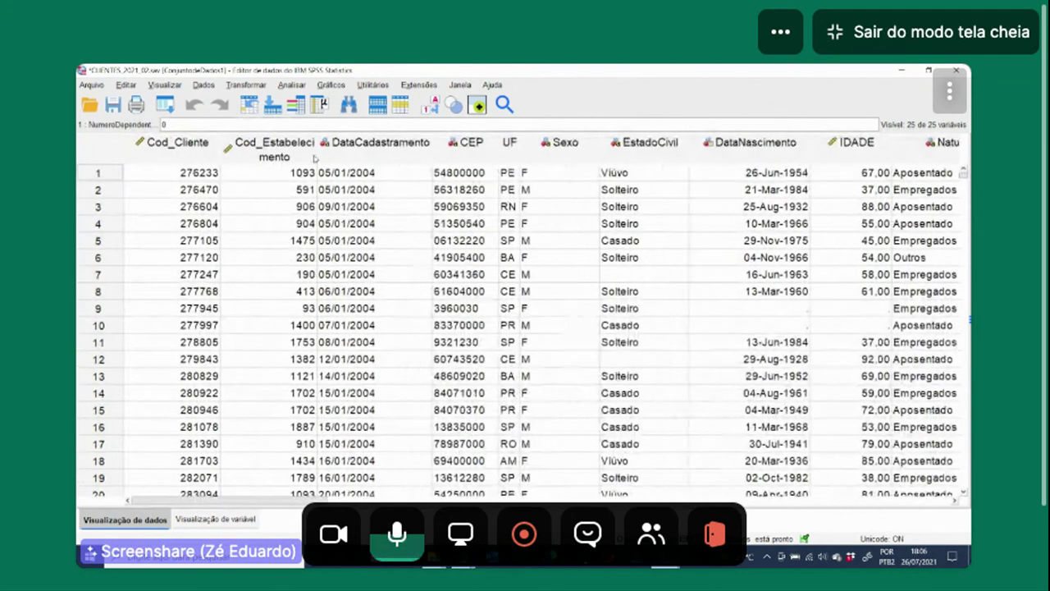
{"action": "left_click_drag", "start_coordinate": [314, 158], "coordinate": [363, 159]}
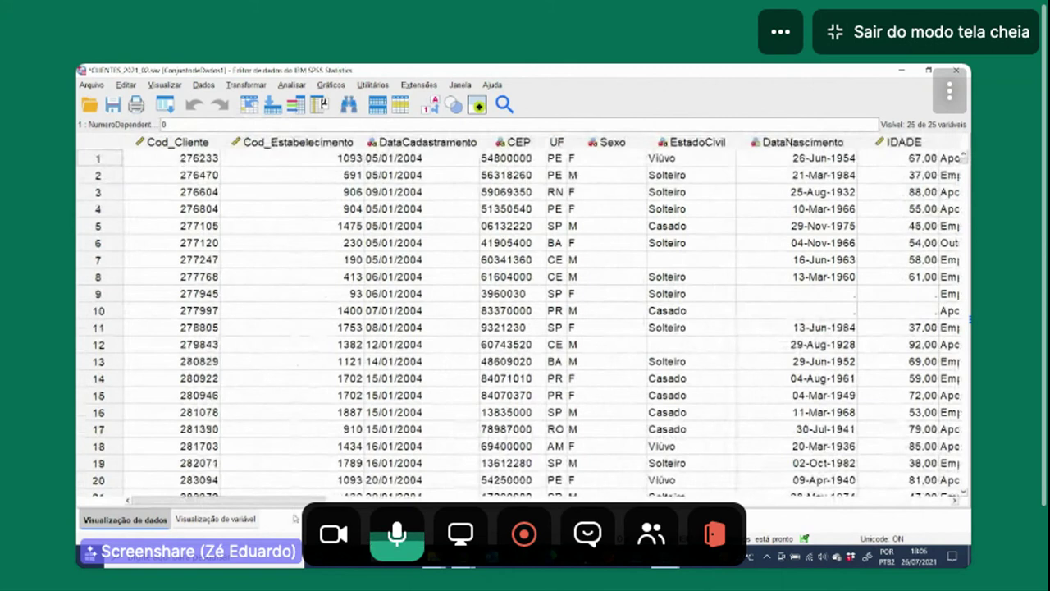
{"action": "key", "text": "ctrl+s"}
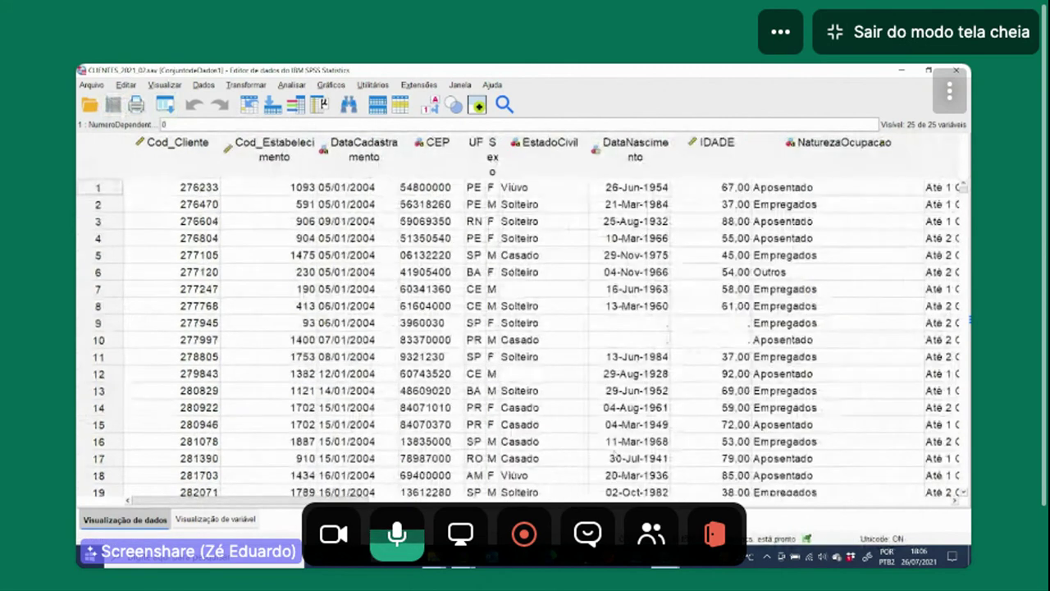
Step: Set the display column width of the UF variable to 10 and check it in the data
{"action": "left_click", "coordinate": [215, 519]}
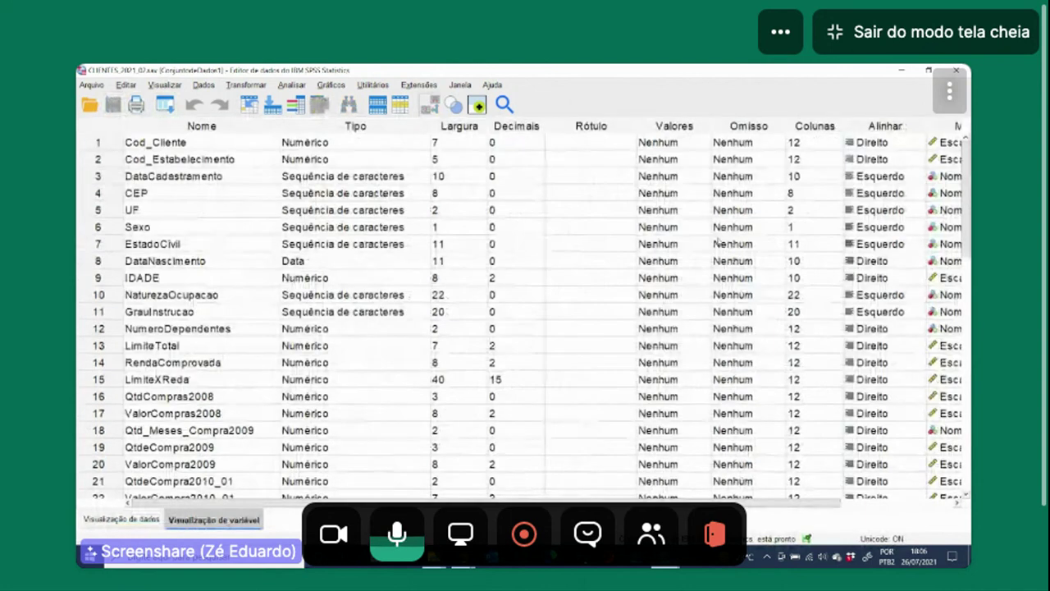
{"action": "left_click", "coordinate": [817, 210]}
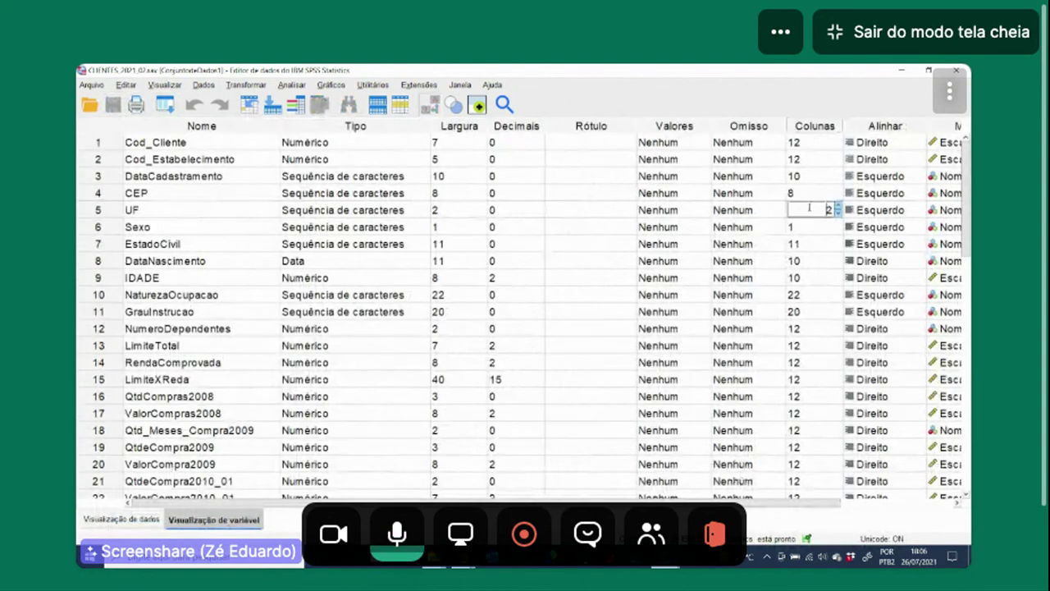
{"action": "double_click", "coordinate": [816, 210]}
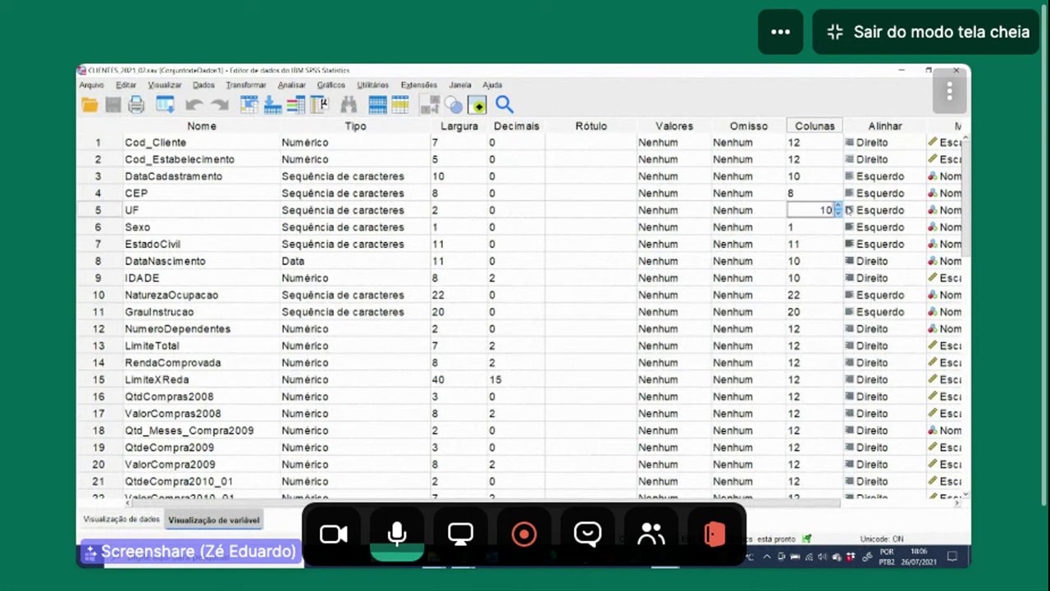
{"action": "key", "text": "Return"}
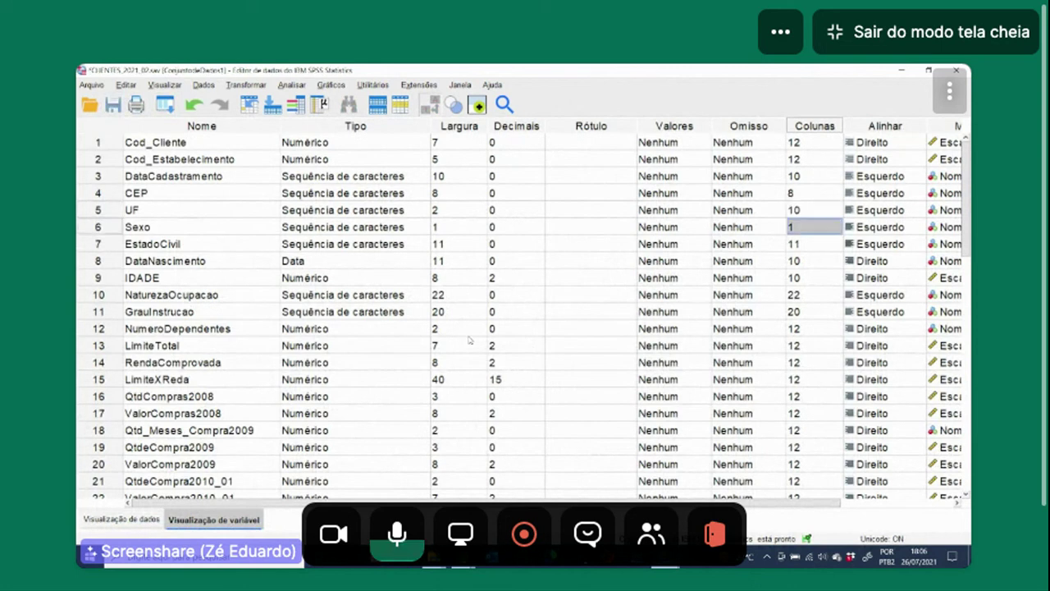
{"action": "left_click", "coordinate": [123, 519]}
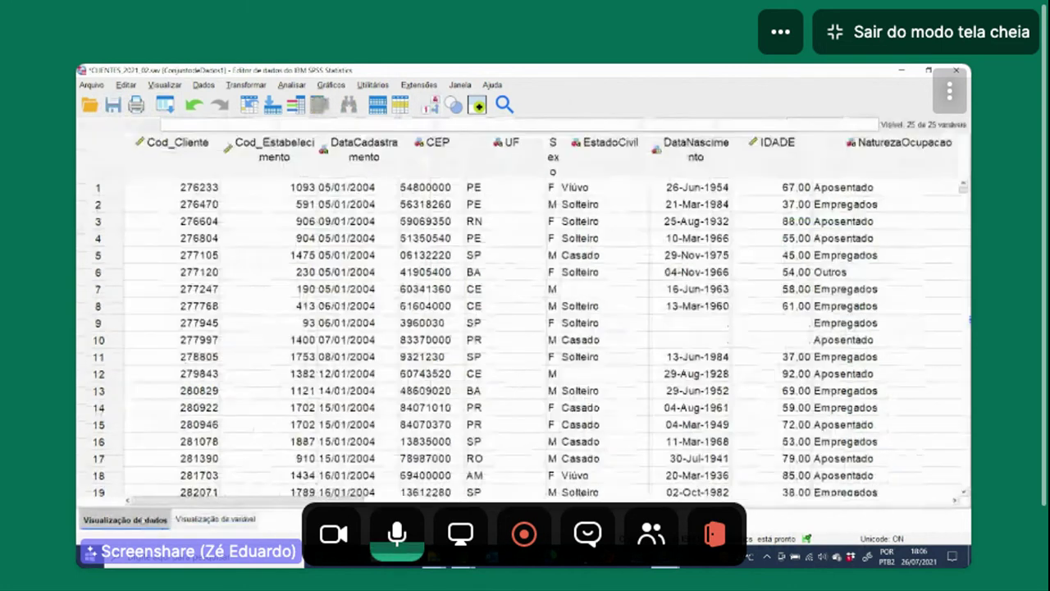
Step: Set the display column width of the Sexo variable to 10 and return to the data
{"action": "left_click", "coordinate": [389, 238]}
{"action": "left_click", "coordinate": [216, 520]}
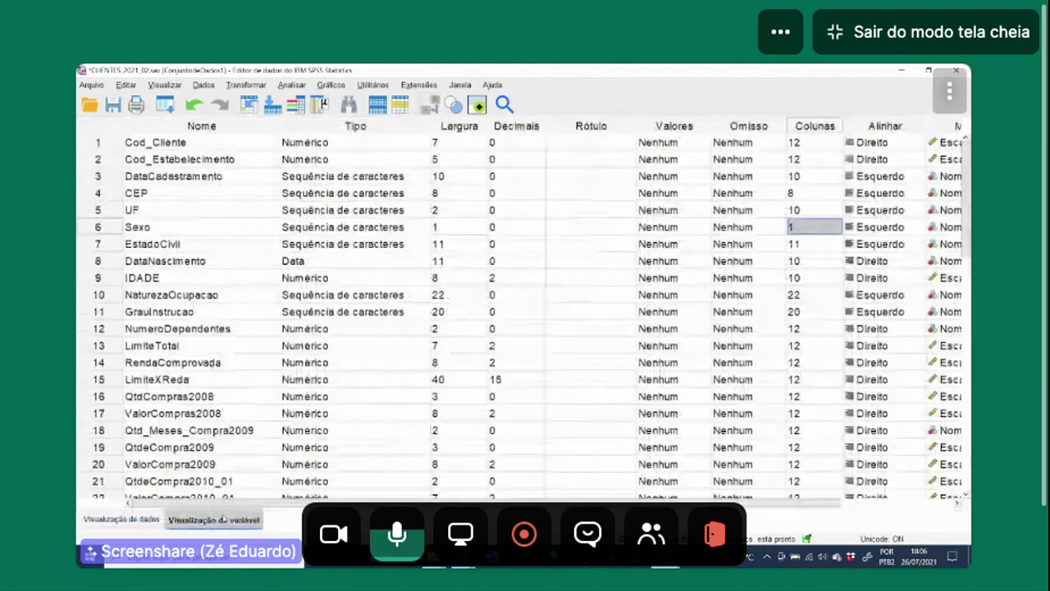
{"action": "type", "text": "10"}
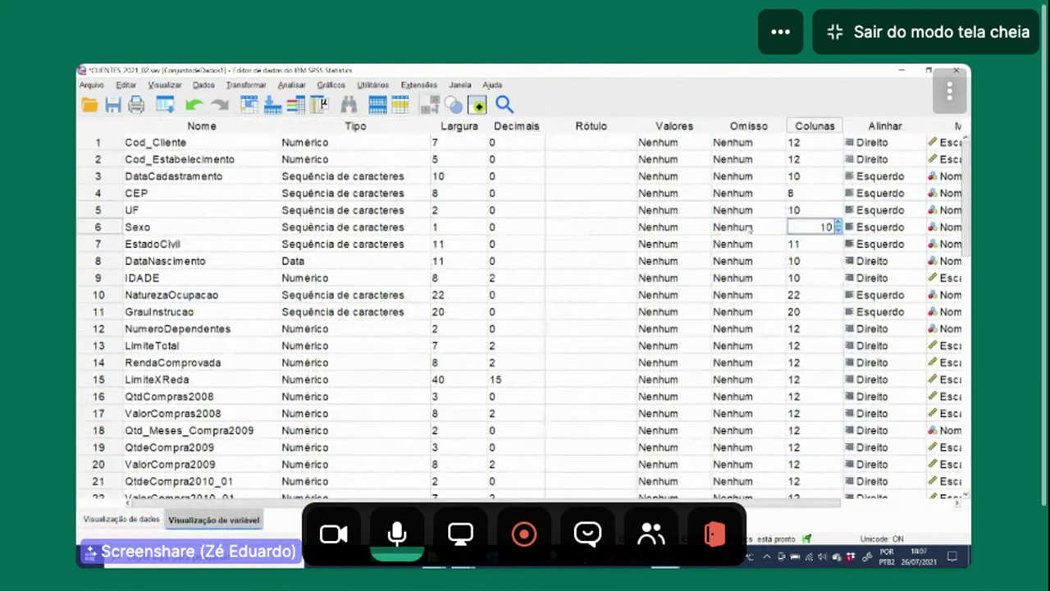
{"action": "key", "text": "Return"}
{"action": "left_click", "coordinate": [105, 517]}
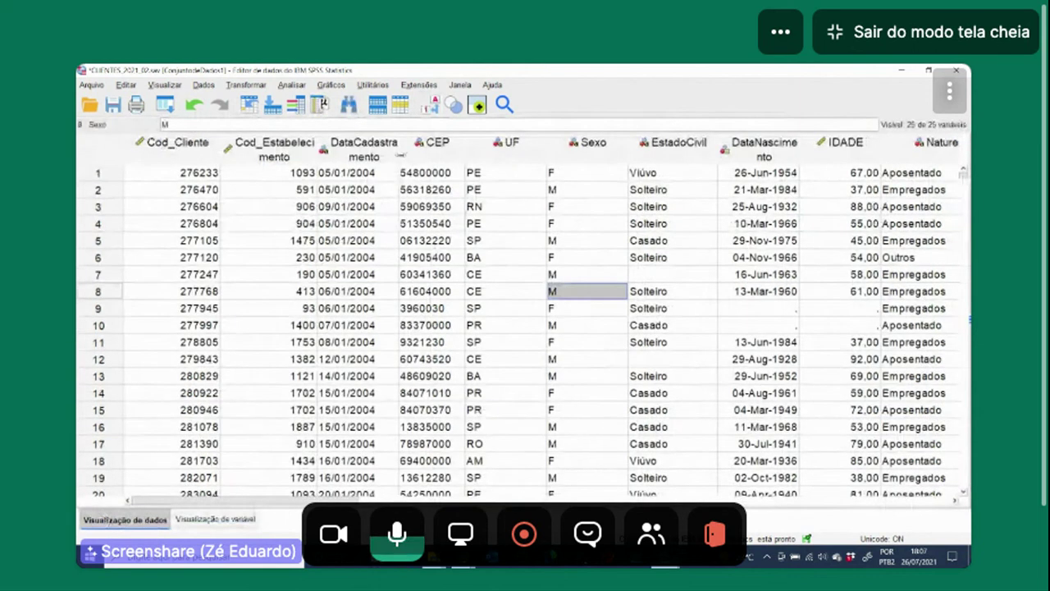
Step: Widen the DataCadastramento column until its name fits on one line and save CLIENTES_2021_02.sav
{"action": "left_click_drag", "start_coordinate": [400, 154], "coordinate": [442, 152]}
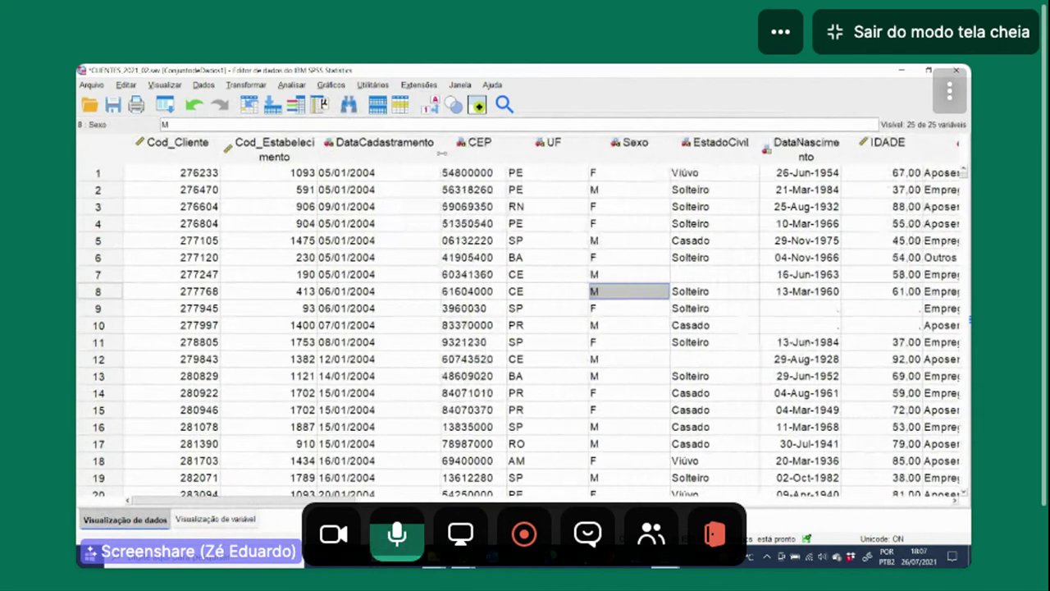
{"action": "left_click", "coordinate": [113, 104]}
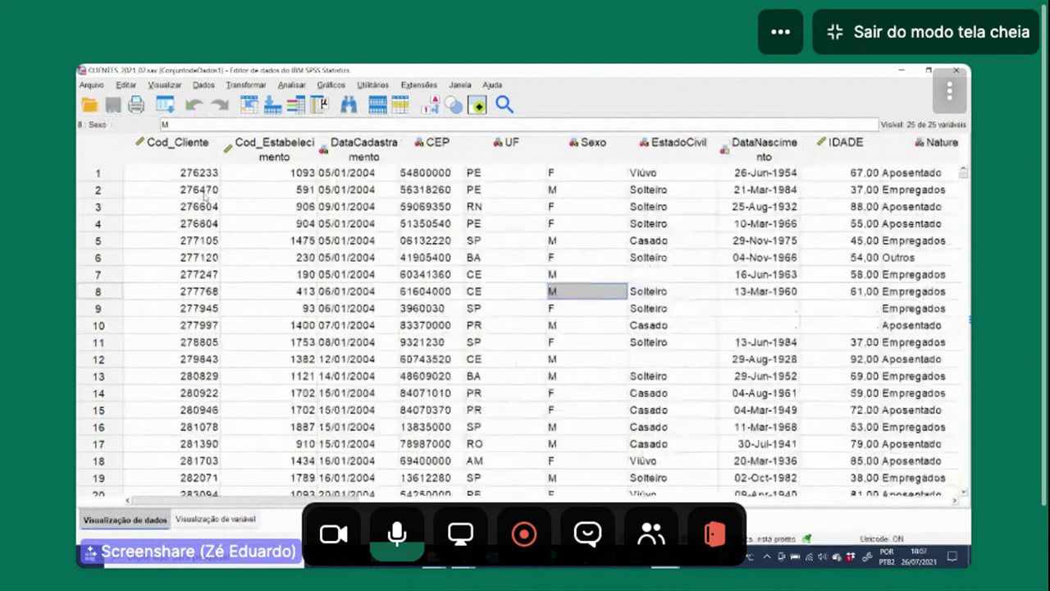
{"action": "left_click", "coordinate": [433, 221]}
{"action": "left_click", "coordinate": [524, 188]}
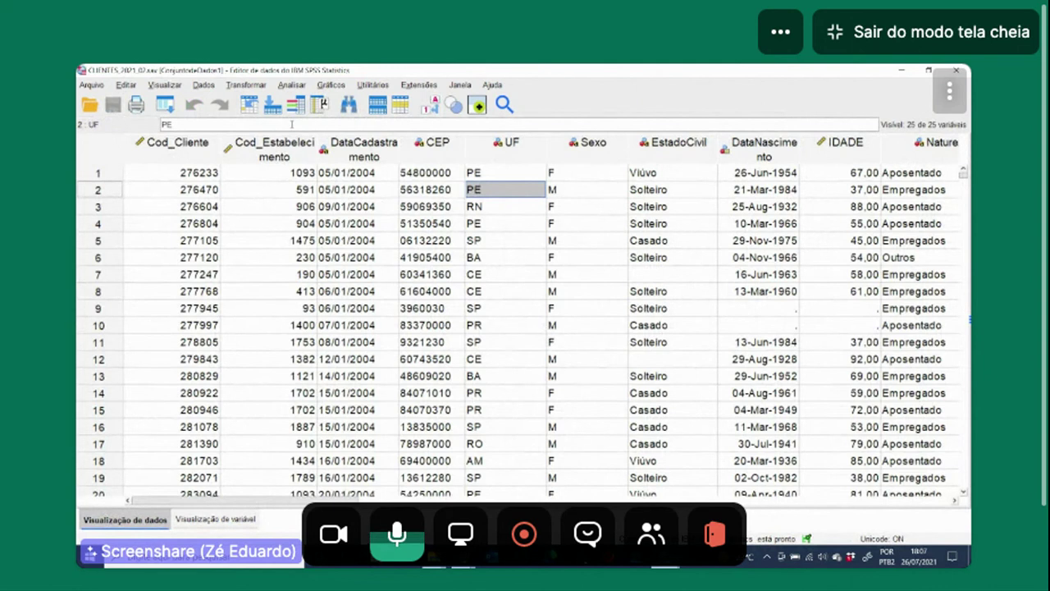
Step: Widen the Cod_Estabelecimento and DataCadastramento columns again until their names fit, and check the first columns of the dataset
{"action": "left_click_drag", "start_coordinate": [321, 142], "coordinate": [381, 143]}
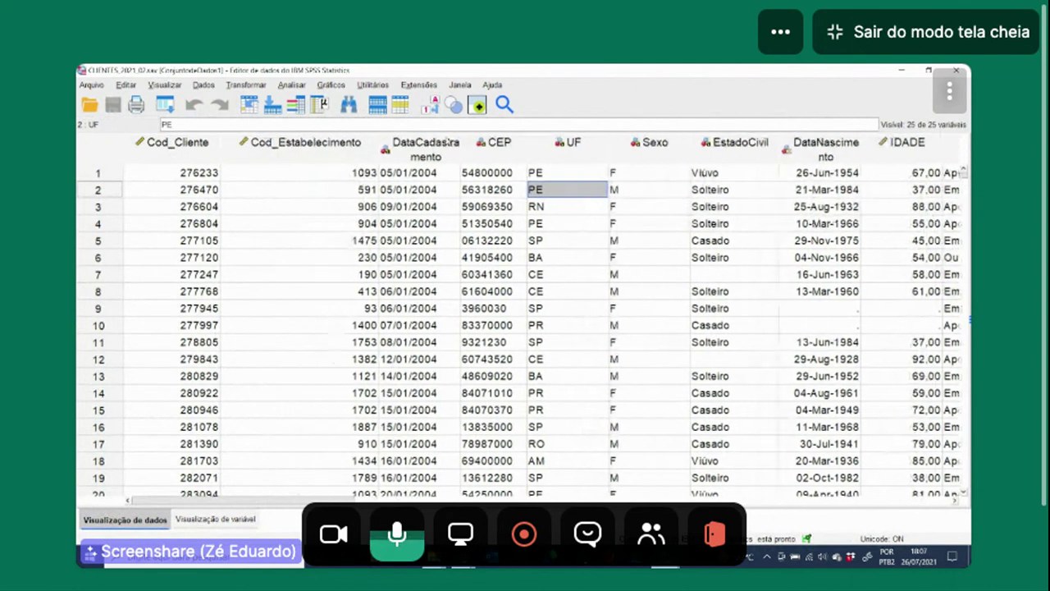
{"action": "left_click_drag", "start_coordinate": [459, 144], "coordinate": [499, 151]}
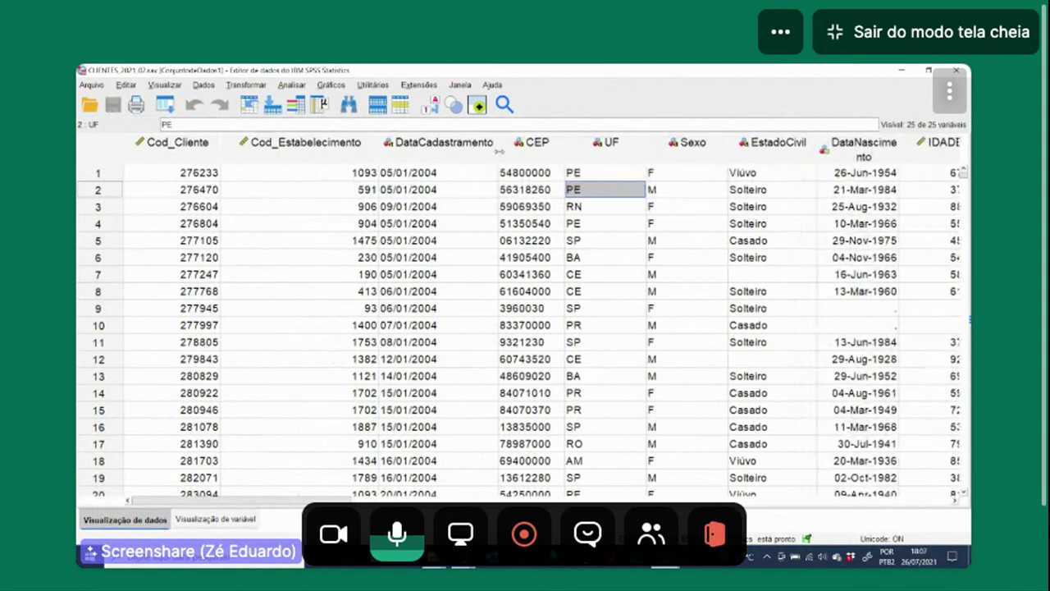
{"action": "left_click", "coordinate": [422, 153]}
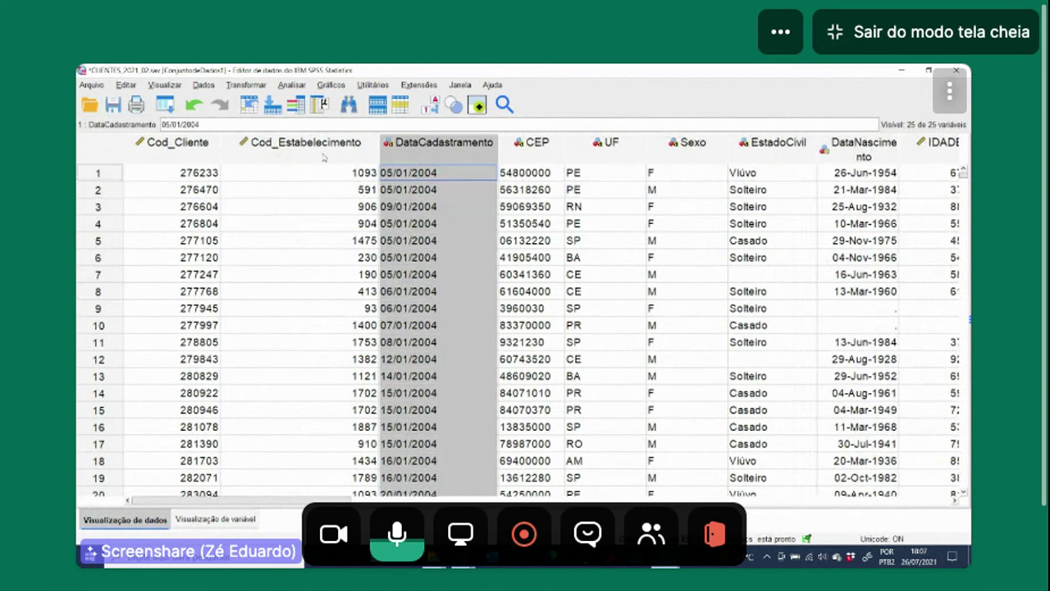
{"action": "left_click", "coordinate": [301, 156]}
{"action": "left_click", "coordinate": [198, 160]}
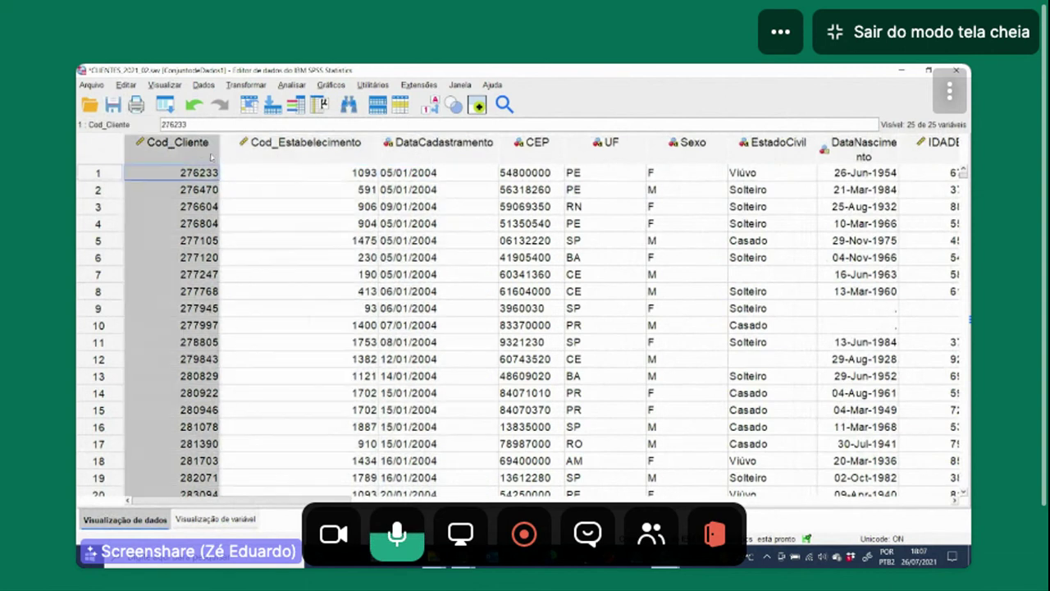
{"action": "left_click", "coordinate": [288, 156]}
{"action": "left_click", "coordinate": [445, 148]}
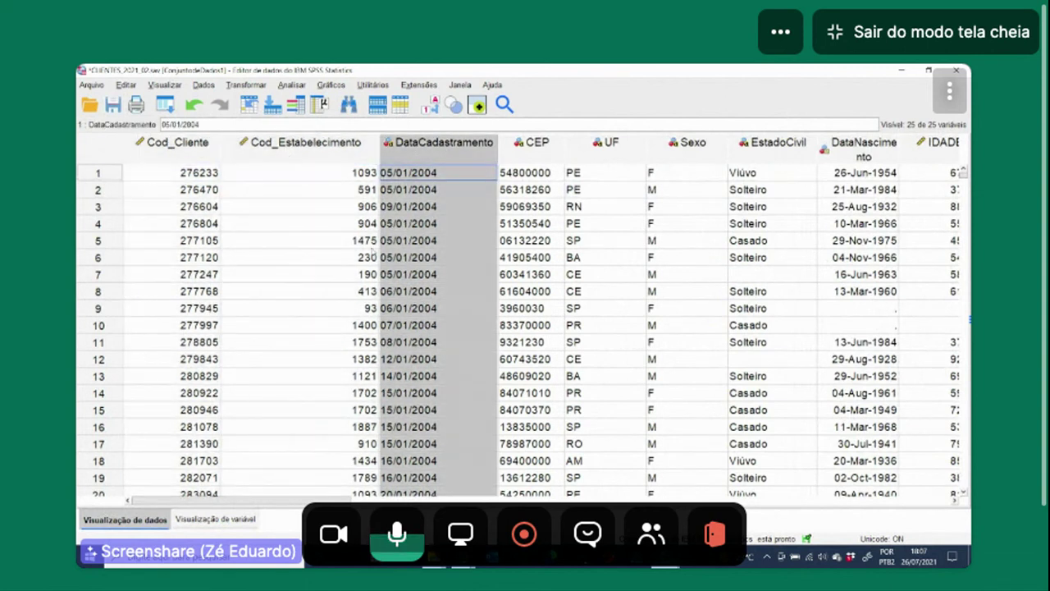
{"action": "left_click_drag", "start_coordinate": [312, 295], "coordinate": [318, 297]}
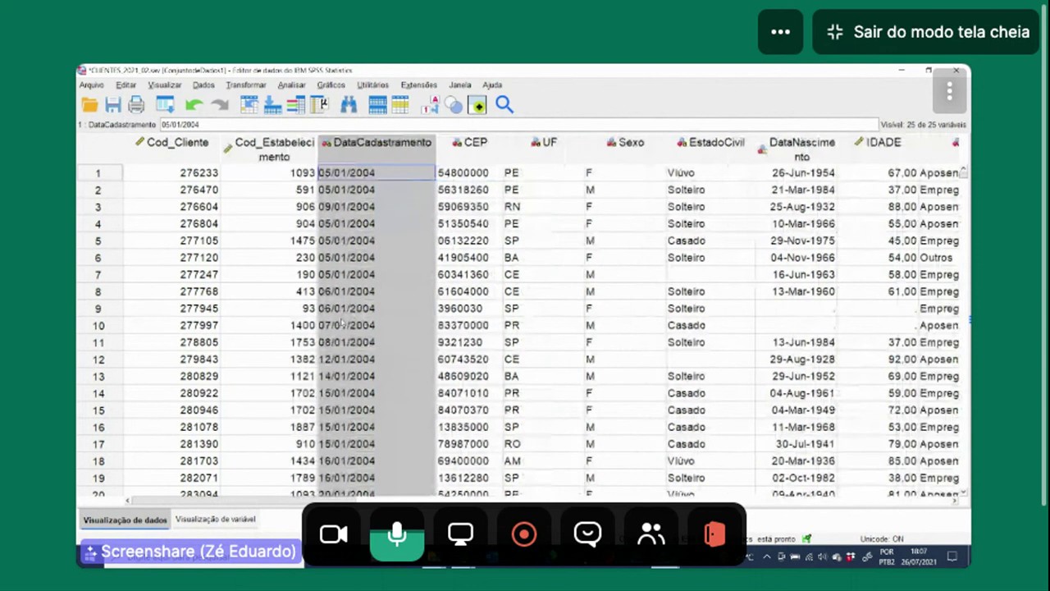
{"action": "left_click", "coordinate": [464, 151]}
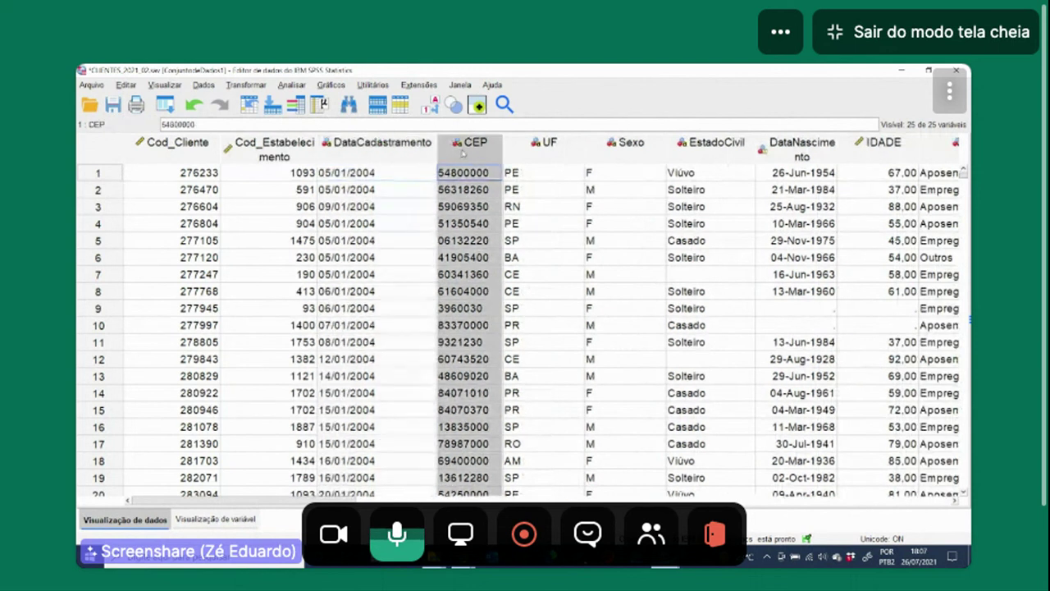
Step: Switch to the output viewer and review the IDADE frequency statistics, histogram and Explore results
{"action": "left_click_drag", "start_coordinate": [324, 500], "coordinate": [463, 499]}
{"action": "left_click", "coordinate": [666, 558]}
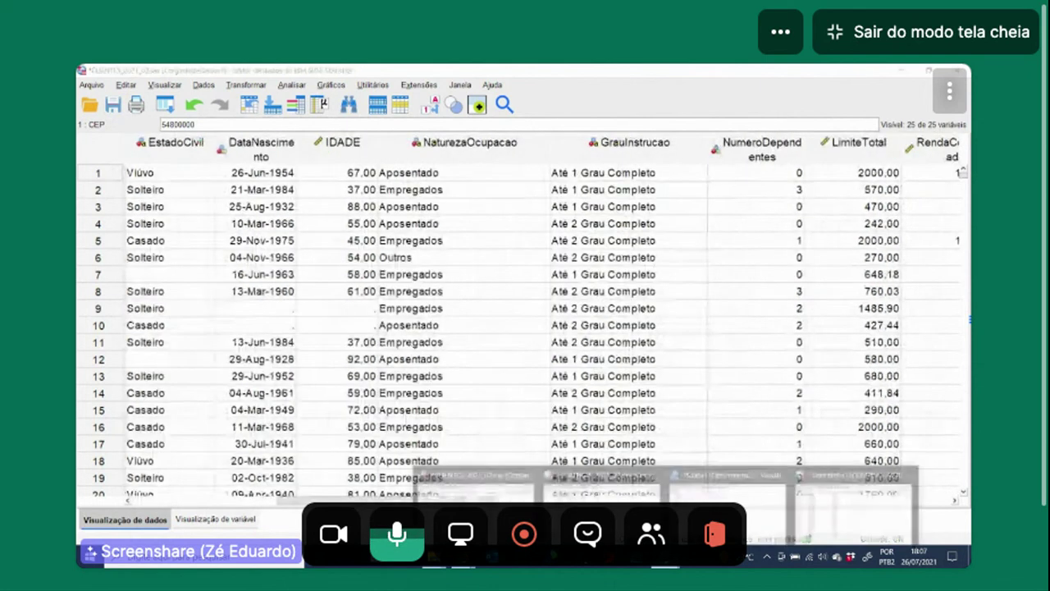
{"action": "left_click", "coordinate": [727, 493]}
{"action": "scroll", "coordinate": [368, 271], "scroll_direction": "up", "scroll_amount": 10}
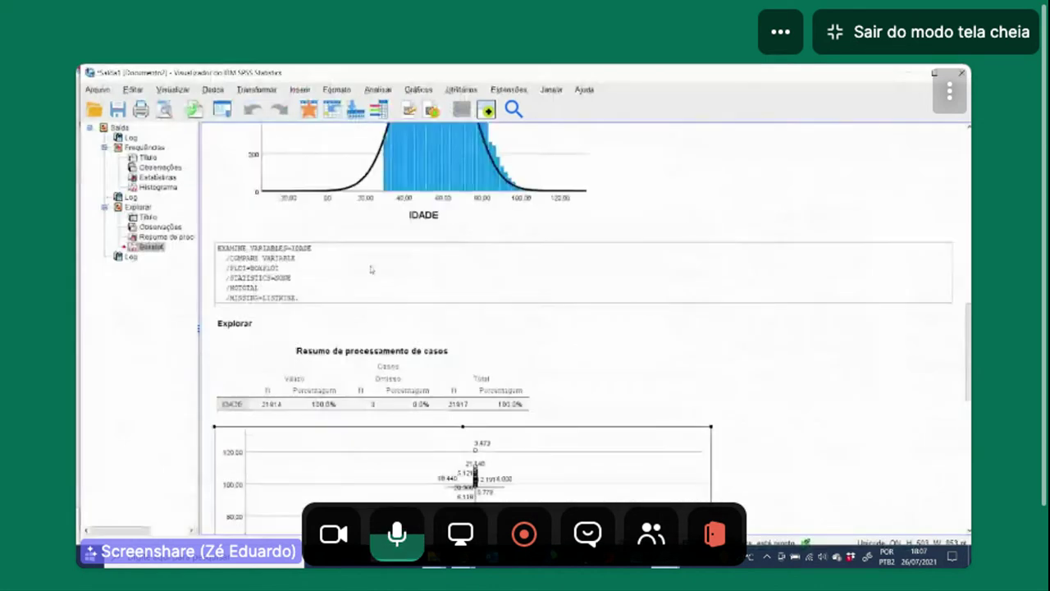
{"action": "scroll", "coordinate": [368, 259], "scroll_direction": "up", "scroll_amount": 8}
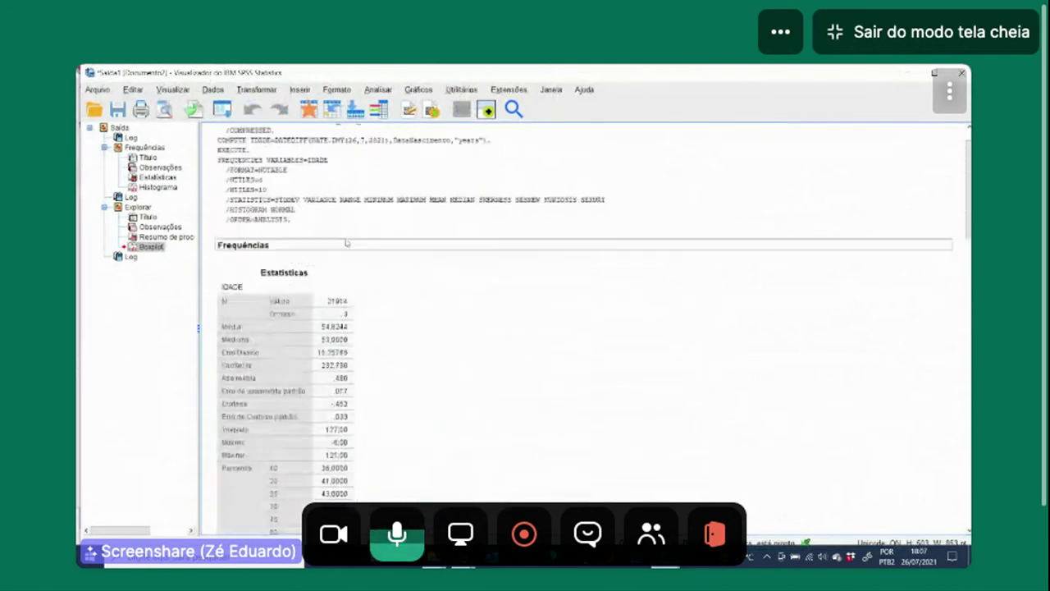
{"action": "scroll", "coordinate": [422, 427], "scroll_direction": "down", "scroll_amount": 10}
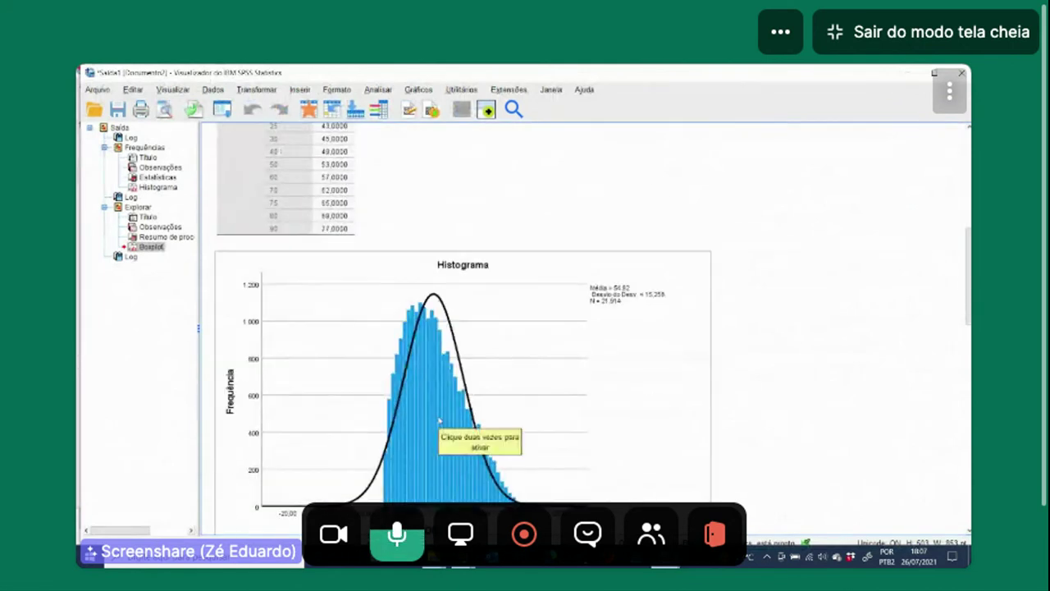
Step: Switch to the COMPRAS_2021_02 dataset and examine its purchase records and variable definitions
{"action": "left_click", "coordinate": [665, 557]}
{"action": "left_click", "coordinate": [602, 497]}
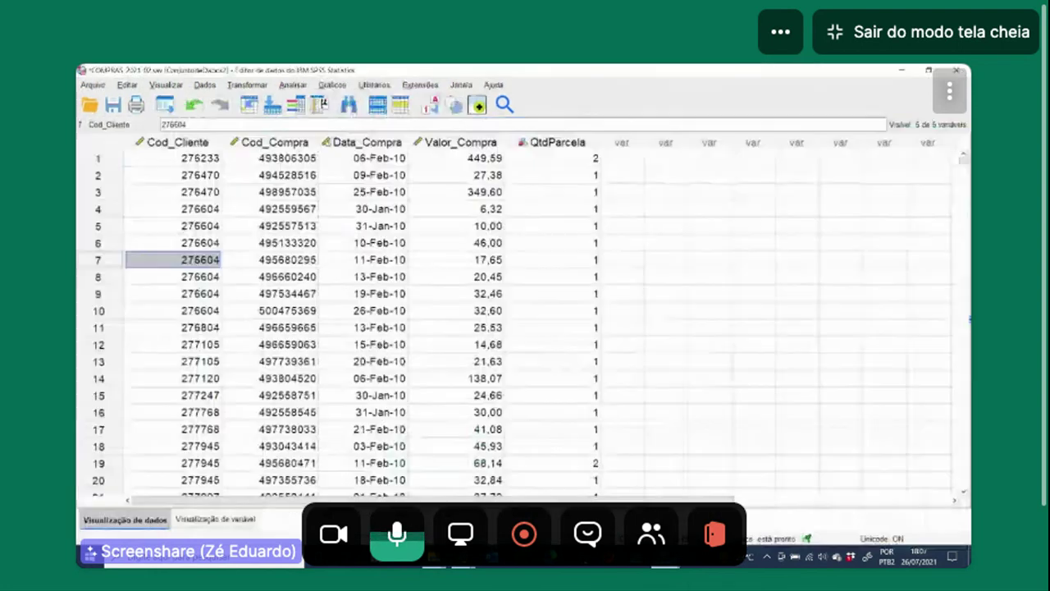
{"action": "left_click", "coordinate": [215, 520]}
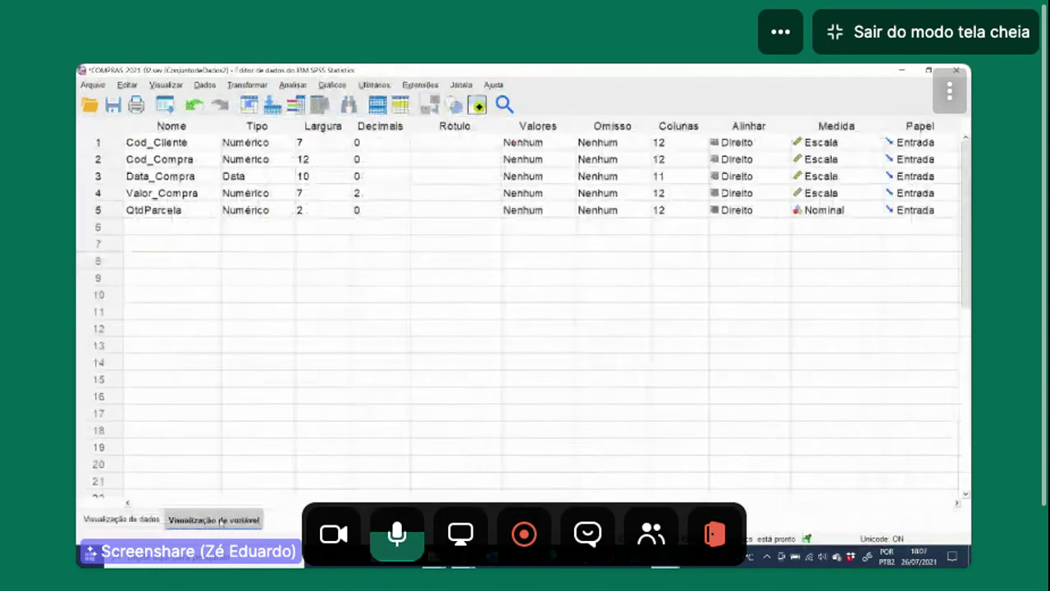
{"action": "left_click", "coordinate": [151, 520]}
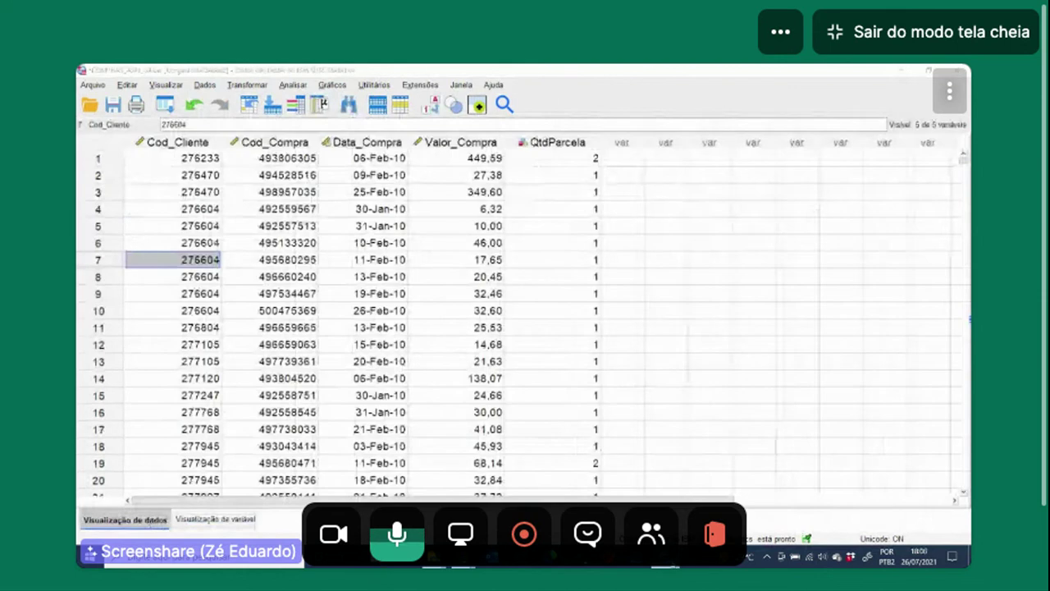
Step: Switch back to CLIENTES_2021_02.sav and examine the label (Rótulo) attribute in its variable definitions
{"action": "mouse_move", "coordinate": [665, 557]}
{"action": "left_click", "coordinate": [421, 484]}
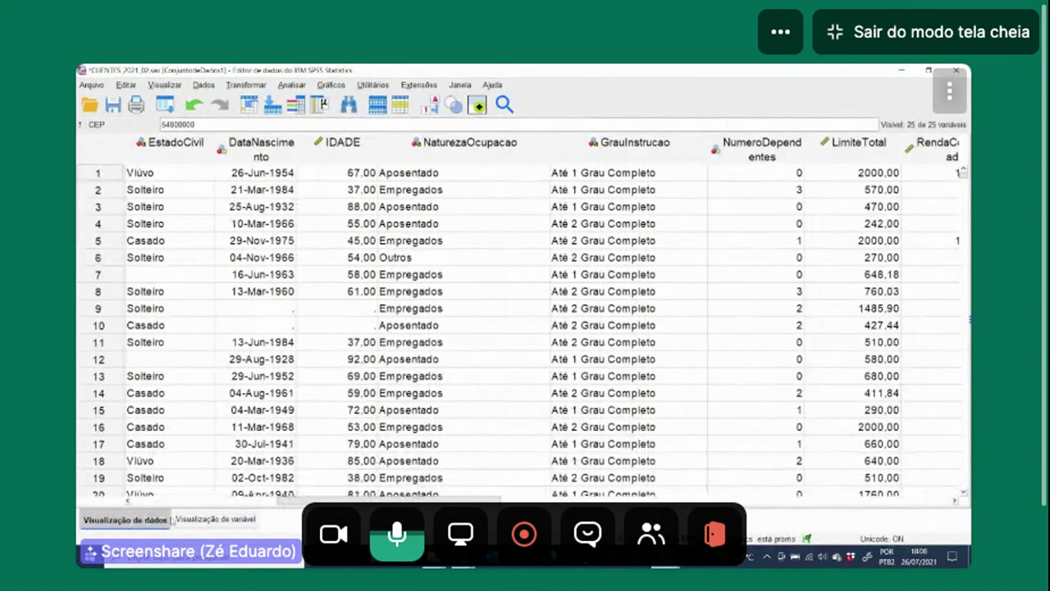
{"action": "left_click", "coordinate": [235, 520]}
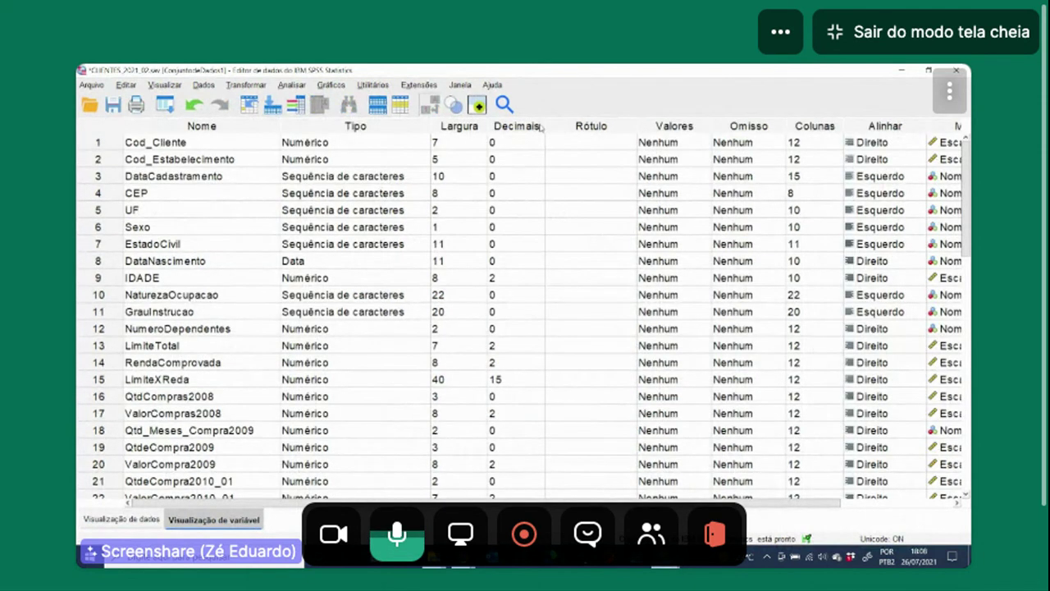
{"action": "left_click", "coordinate": [595, 125]}
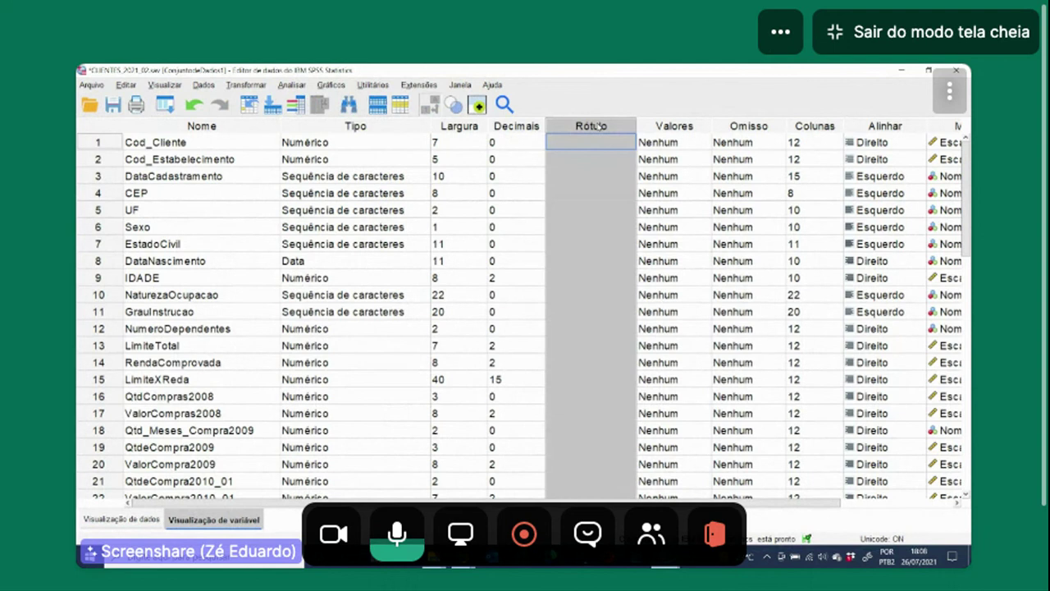
{"action": "left_click", "coordinate": [592, 162]}
{"action": "left_click", "coordinate": [584, 125]}
{"action": "left_click", "coordinate": [584, 174]}
{"action": "left_click", "coordinate": [584, 127]}
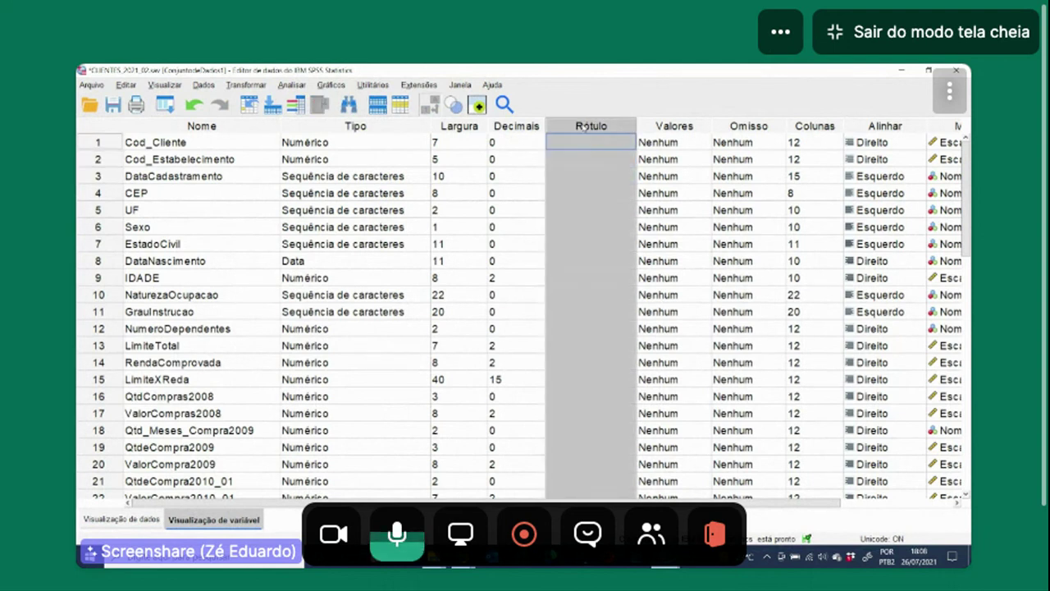
{"action": "left_click", "coordinate": [573, 194]}
{"action": "left_click", "coordinate": [574, 159]}
{"action": "left_click", "coordinate": [589, 125]}
{"action": "left_click", "coordinate": [575, 192]}
{"action": "left_click", "coordinate": [576, 143]}
{"action": "left_click", "coordinate": [575, 226]}
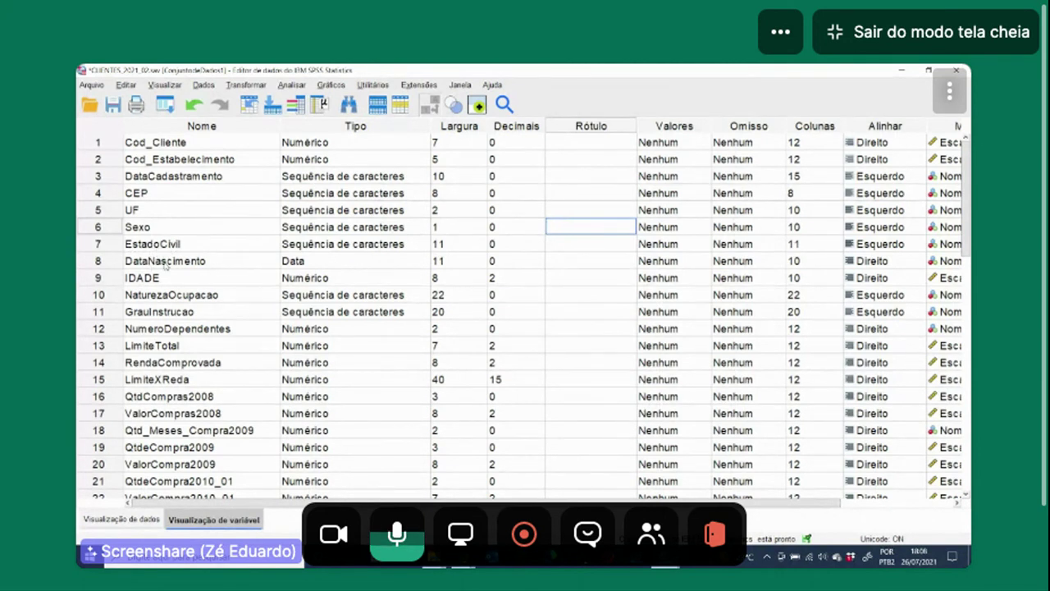
Step: Give the DataNascimento variable the label "Data de Nascimento"
{"action": "left_click", "coordinate": [559, 261]}
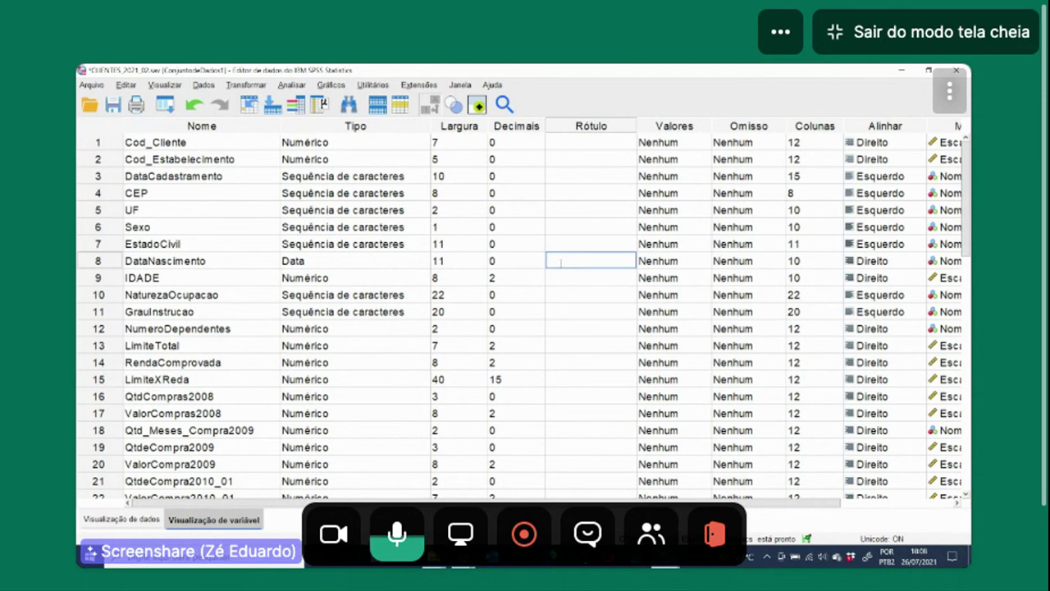
{"action": "type", "text": "Da"}
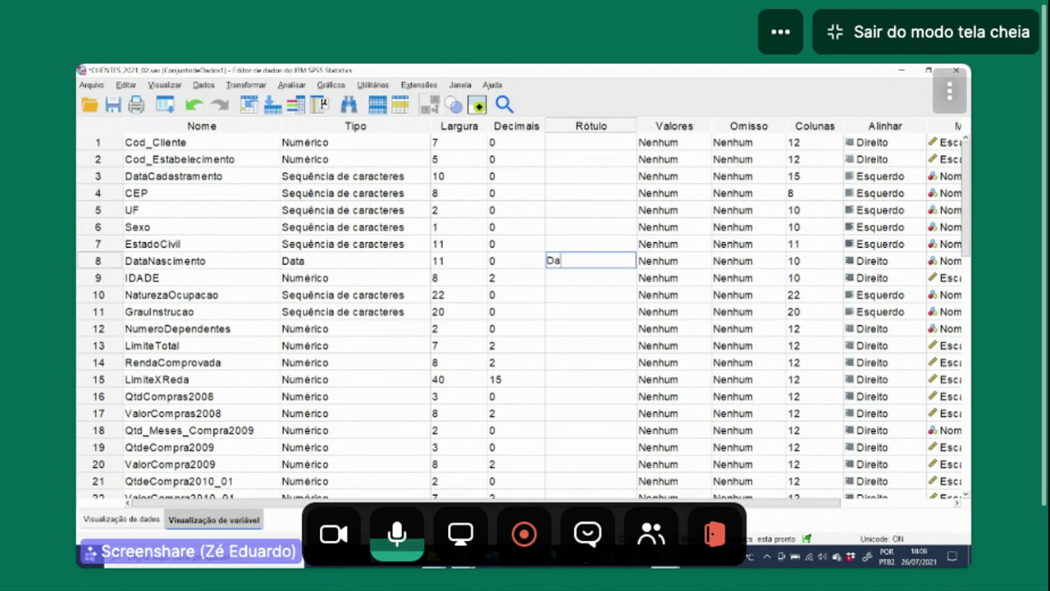
{"action": "type", "text": "ta de"}
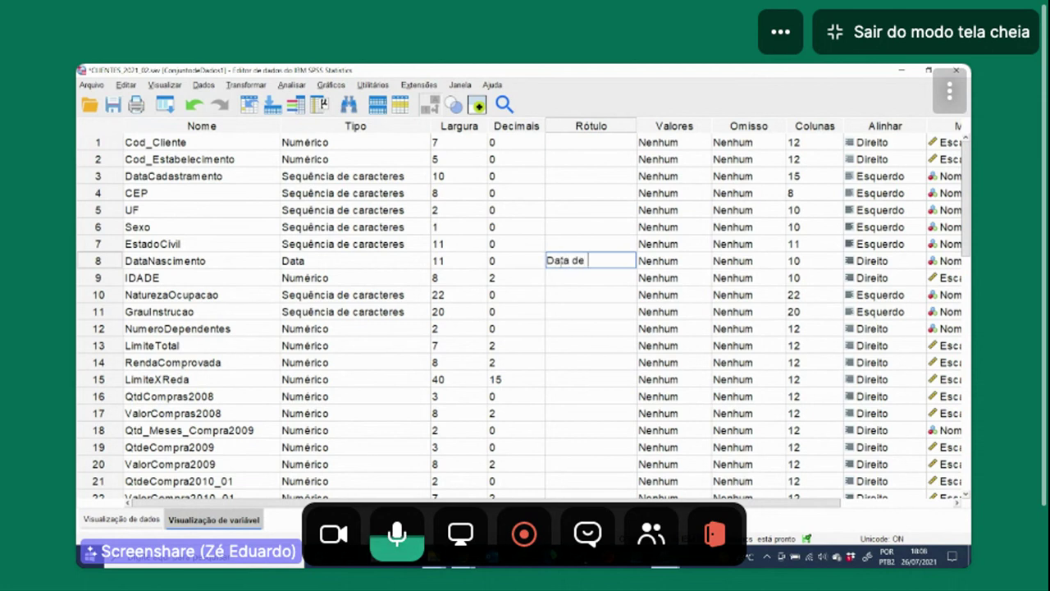
{"action": "type", "text": " Nascimento"}
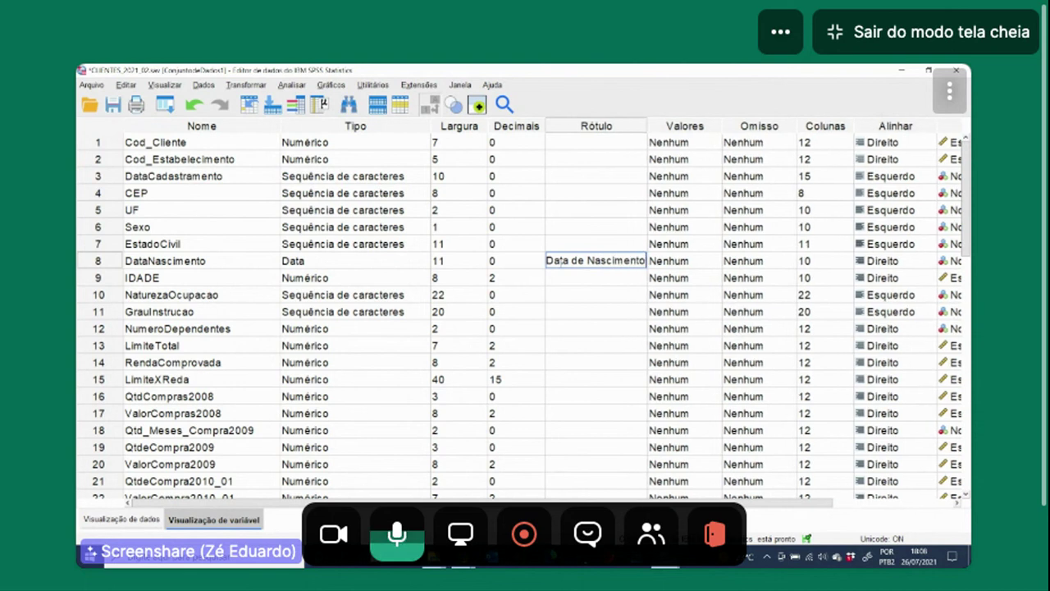
{"action": "left_click", "coordinate": [608, 289]}
Step: Compare the DataNascimento variable's name with its label in the variable definitions
{"action": "left_click", "coordinate": [573, 261]}
{"action": "left_click", "coordinate": [181, 260]}
{"action": "double_click", "coordinate": [202, 261]}
{"action": "left_click", "coordinate": [591, 261]}
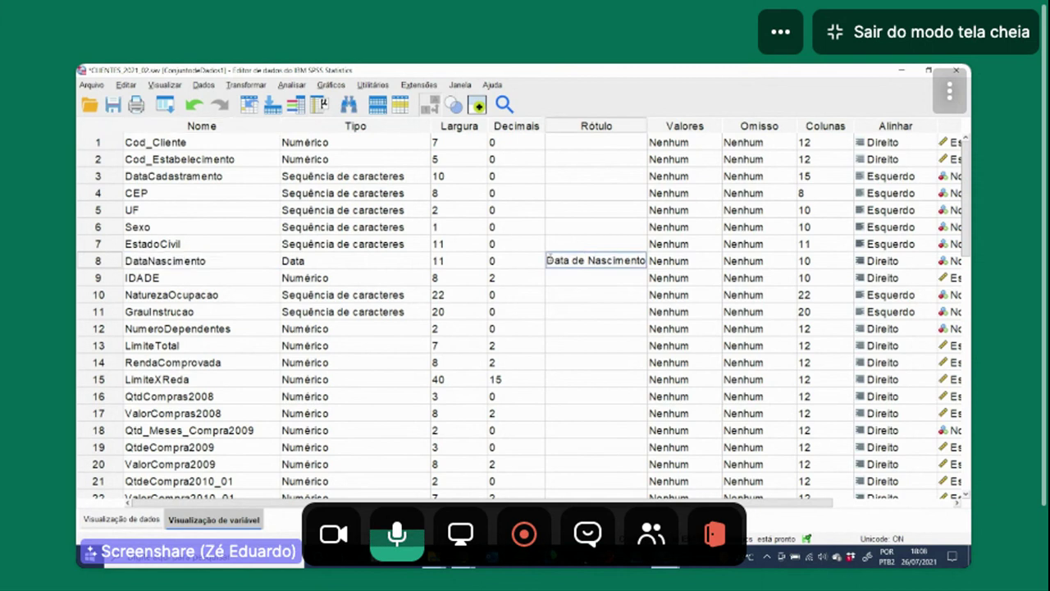
{"action": "left_click_drag", "start_coordinate": [546, 260], "coordinate": [652, 259]}
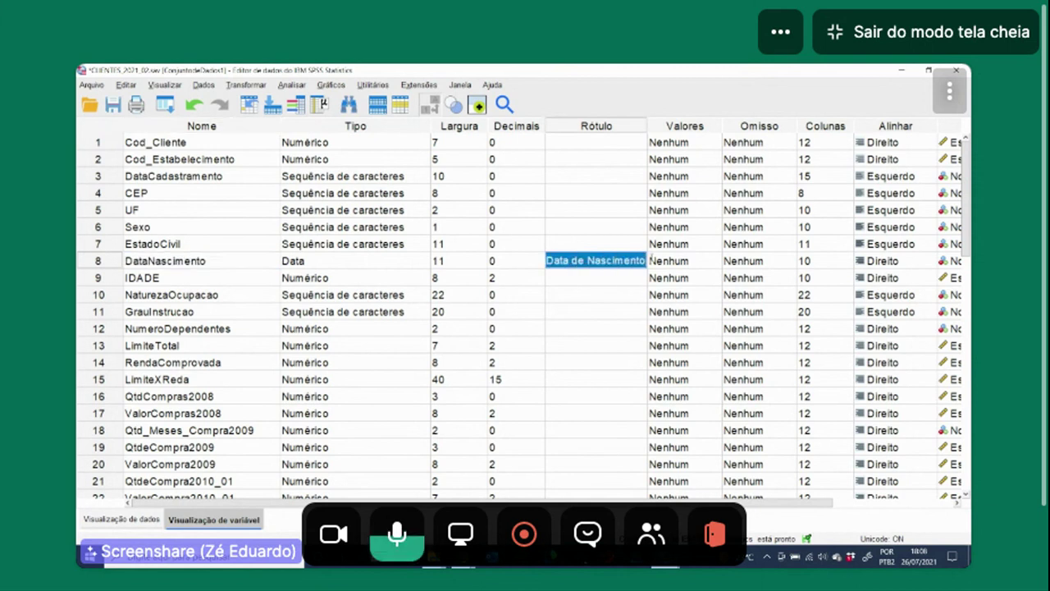
{"action": "left_click", "coordinate": [641, 278]}
{"action": "left_click", "coordinate": [627, 261]}
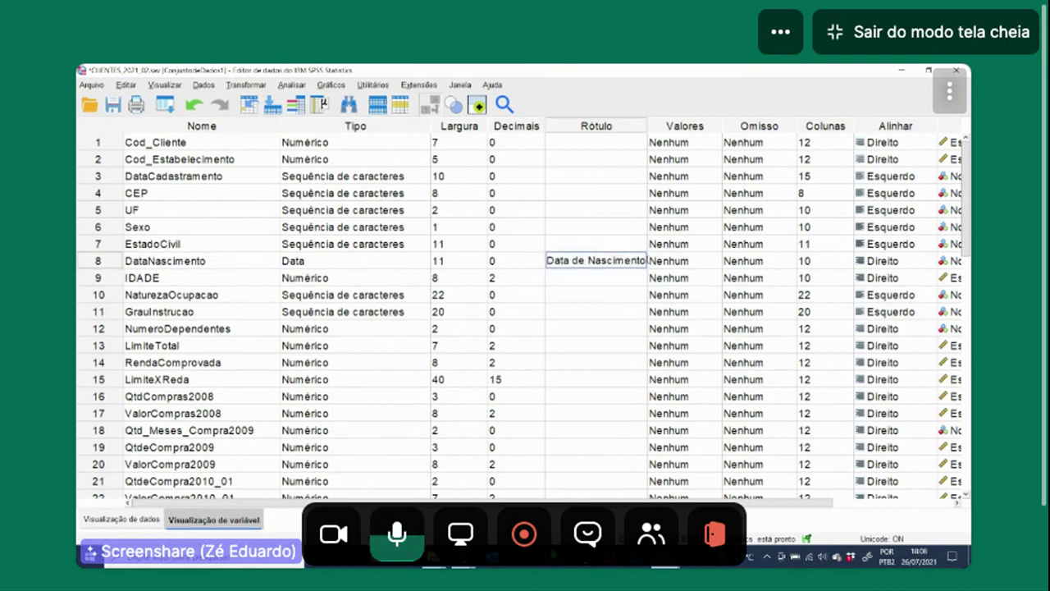
{"action": "left_click_drag", "start_coordinate": [647, 261], "coordinate": [545, 261]}
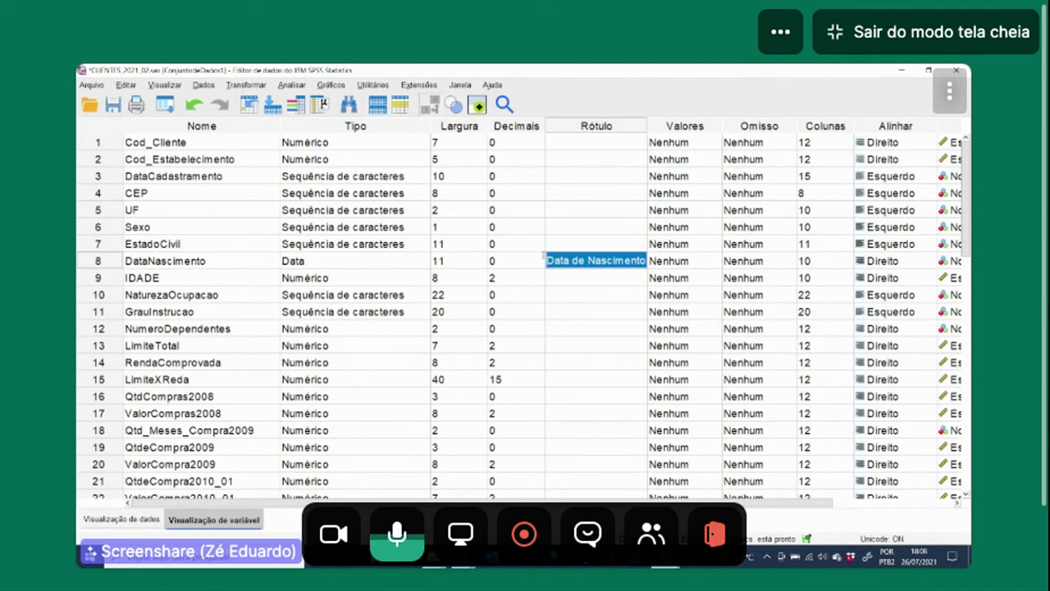
{"action": "left_click", "coordinate": [584, 277]}
{"action": "left_click", "coordinate": [203, 260]}
{"action": "left_click_drag", "start_coordinate": [221, 259], "coordinate": [118, 261]}
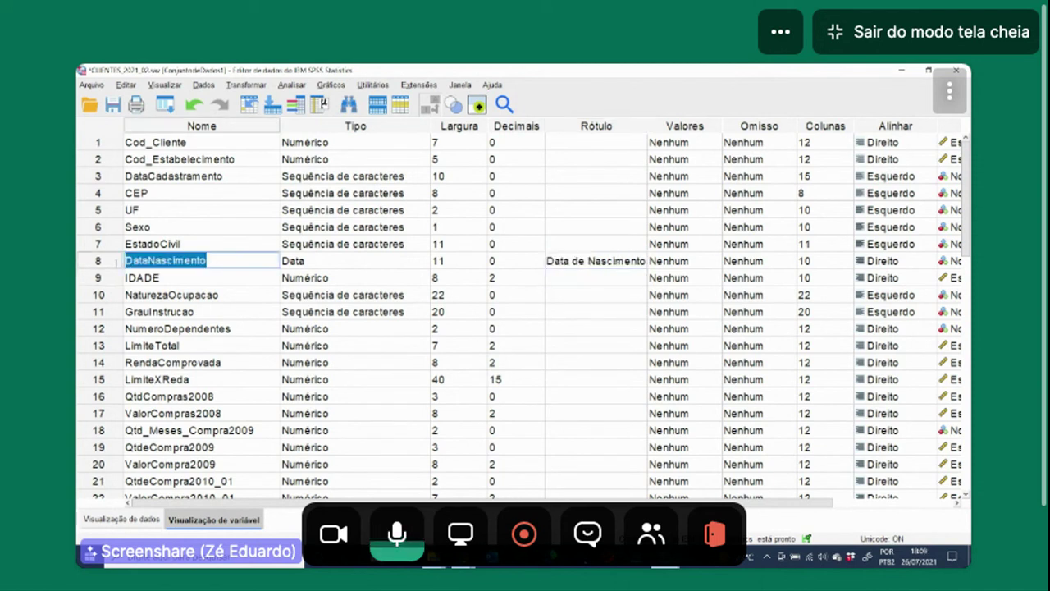
{"action": "left_click", "coordinate": [614, 263]}
{"action": "left_click_drag", "start_coordinate": [547, 261], "coordinate": [647, 261]}
{"action": "key", "text": "Return"}
{"action": "left_click", "coordinate": [602, 250]}
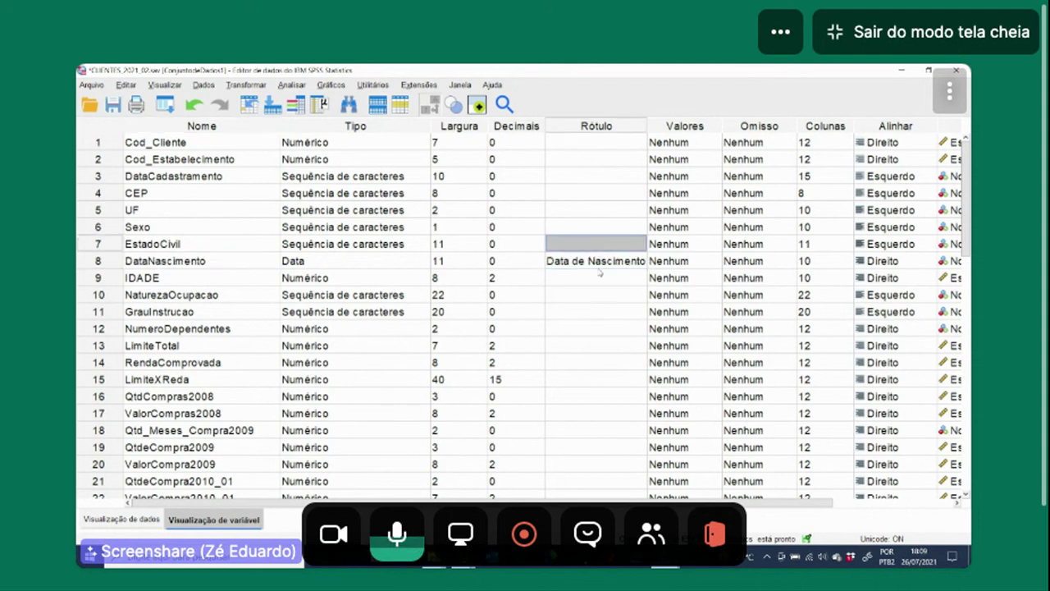
{"action": "left_click", "coordinate": [600, 262]}
{"action": "left_click", "coordinate": [586, 313]}
{"action": "left_click", "coordinate": [601, 262]}
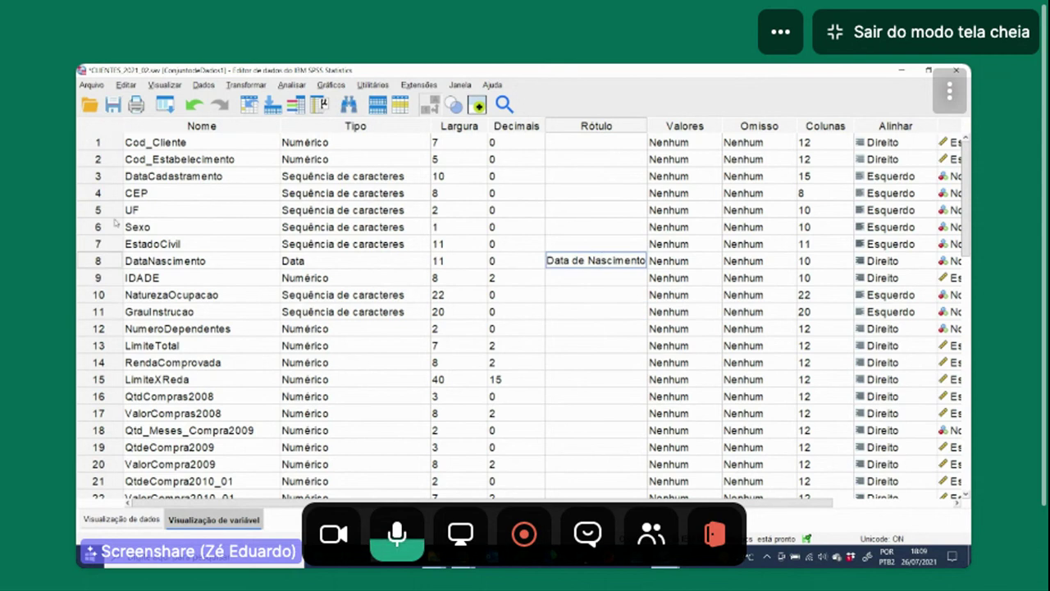
Step: Give the UF variable the label "Unidade da Federação"
{"action": "left_click", "coordinate": [563, 210]}
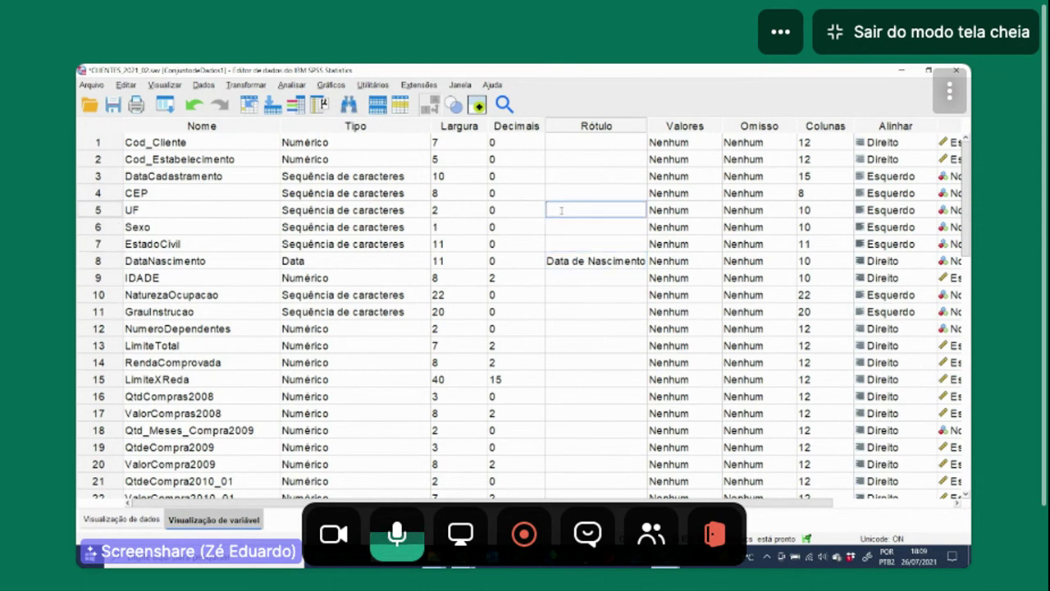
{"action": "type", "text": "Unida"}
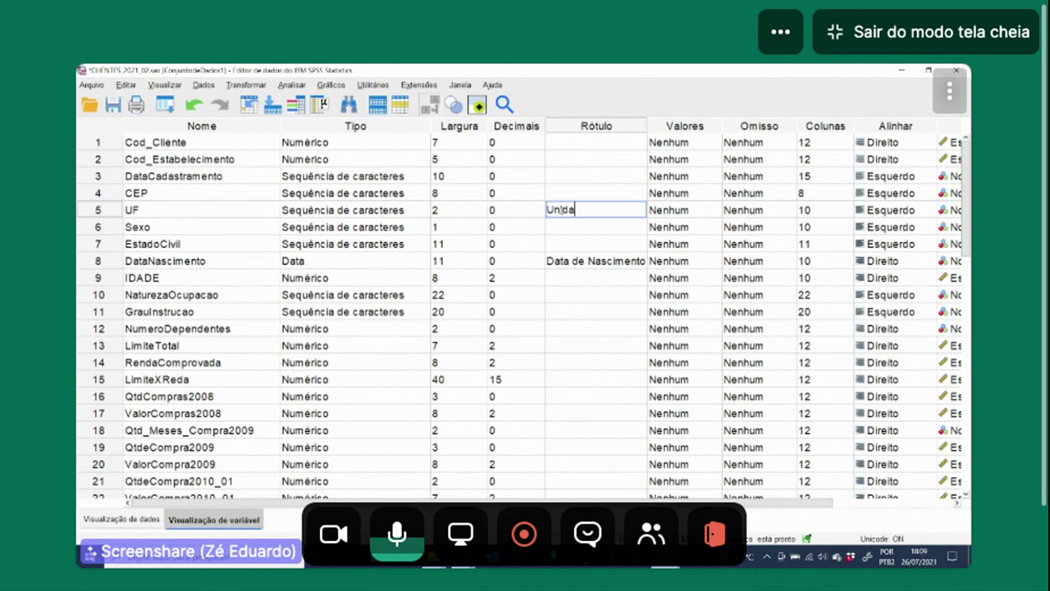
{"action": "type", "text": "de da Fe"}
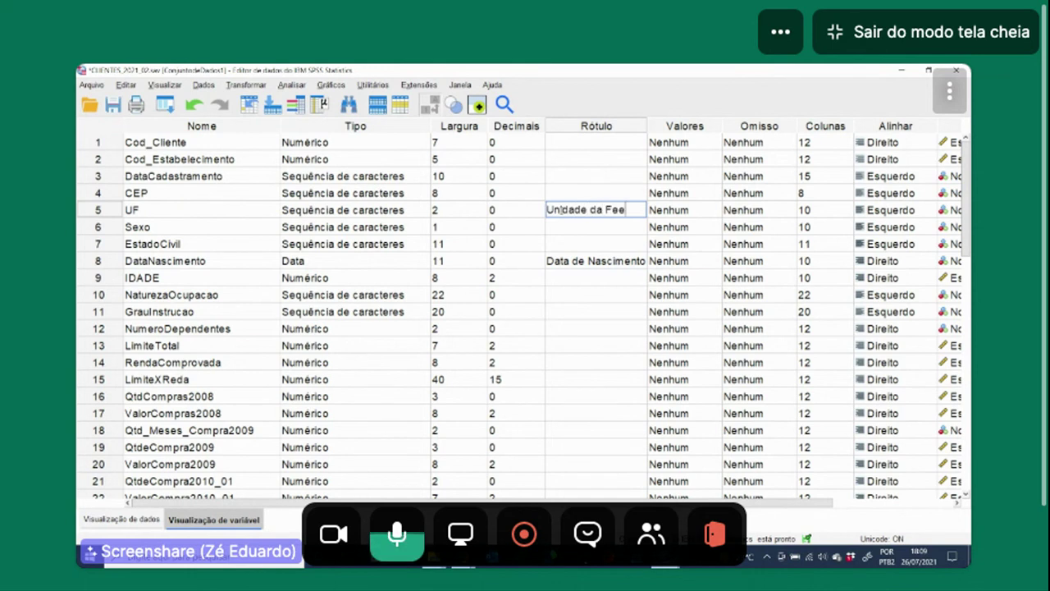
{"action": "type", "text": "deraç"}
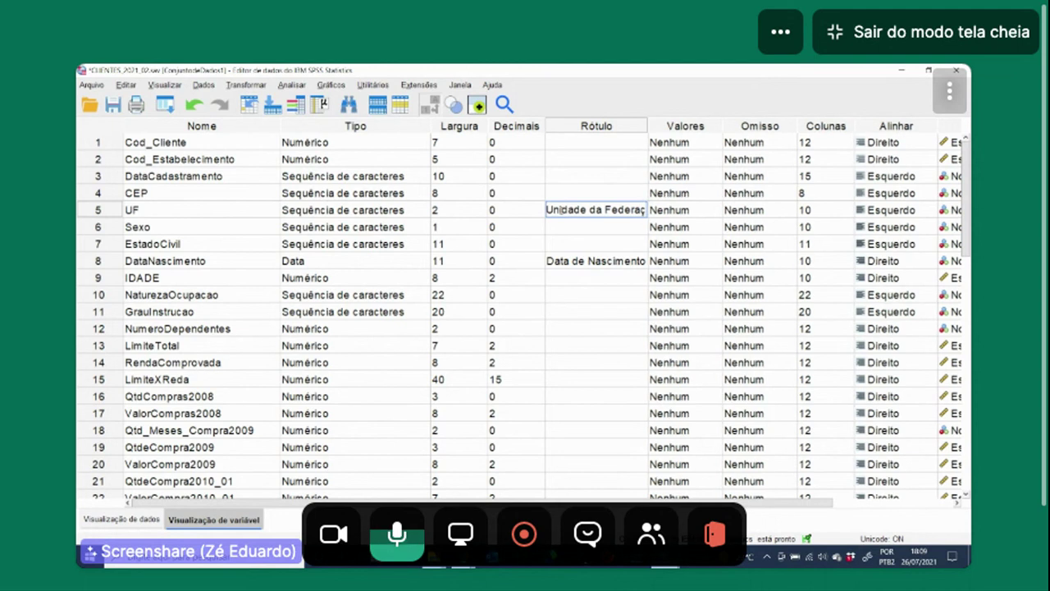
{"action": "type", "text": "ão"}
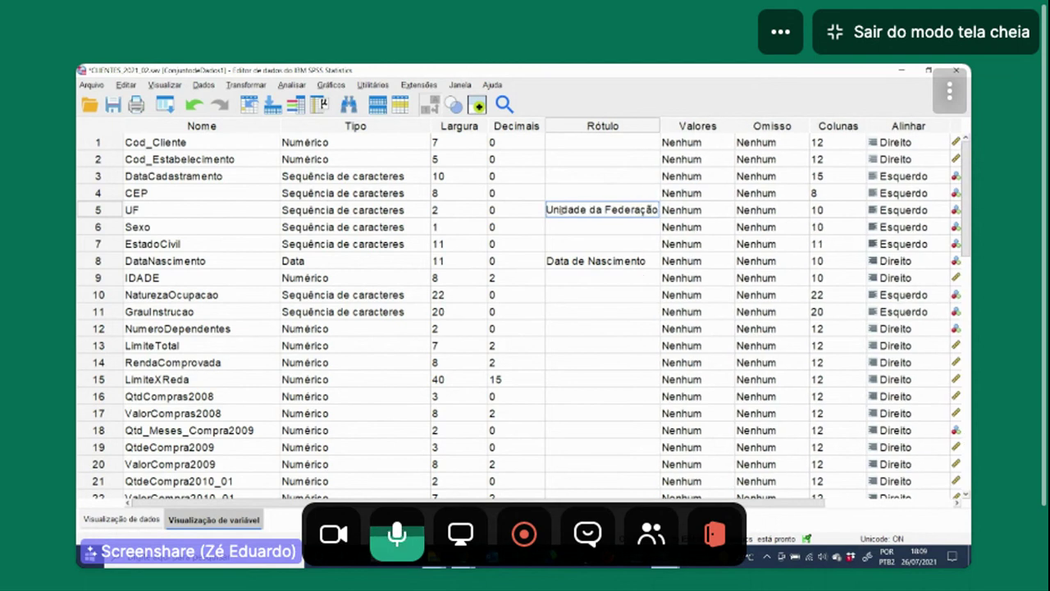
{"action": "left_click", "coordinate": [643, 332]}
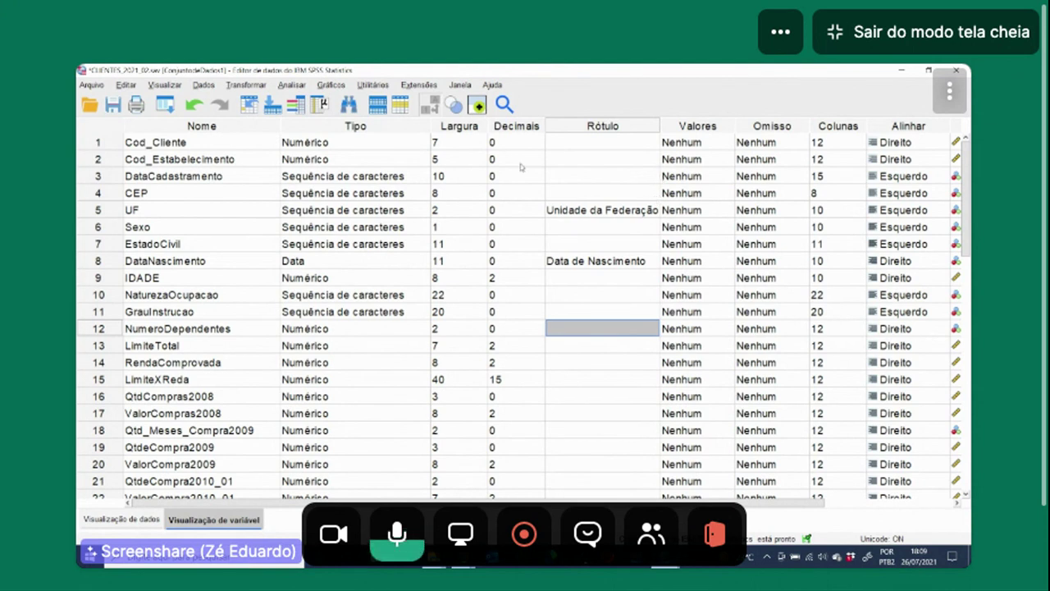
Step: Check the UF variable's name against its label and save the CLIENTES_2021_02.sav dataset
{"action": "left_click", "coordinate": [566, 210]}
{"action": "left_click", "coordinate": [156, 210]}
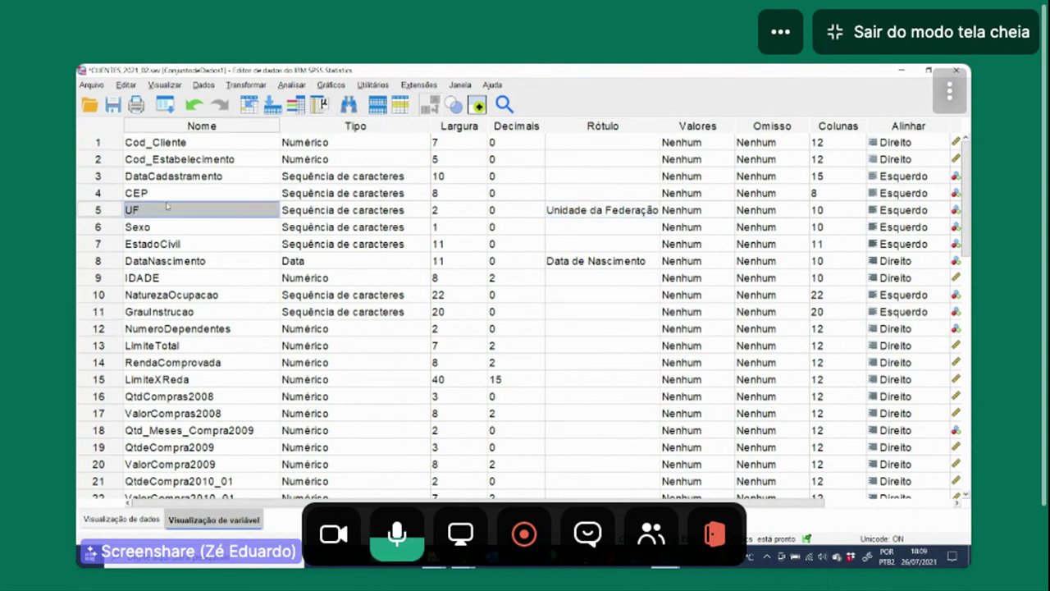
{"action": "double_click", "coordinate": [616, 210]}
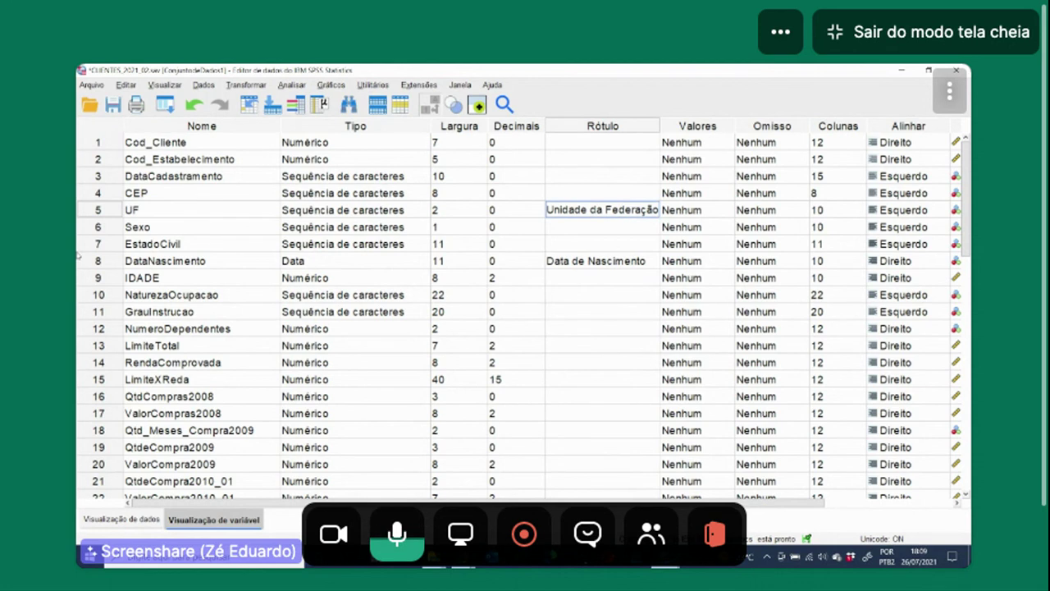
{"action": "left_click", "coordinate": [112, 105]}
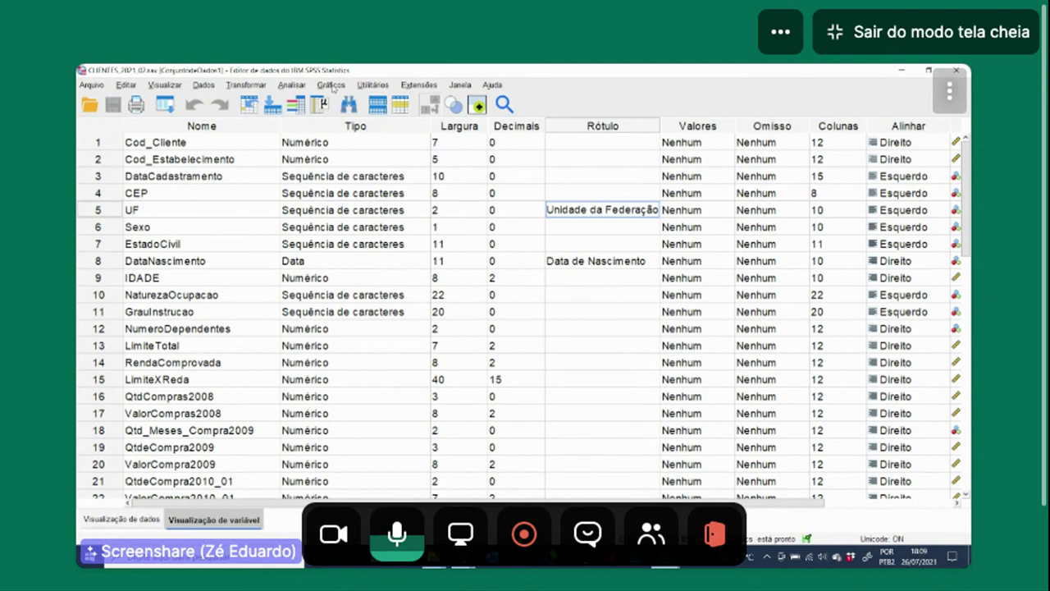
Step: Reset the Frequencies dialog, examine how the labelled variables appear in its variable list, and close it without running the analysis
{"action": "left_click", "coordinate": [292, 85]}
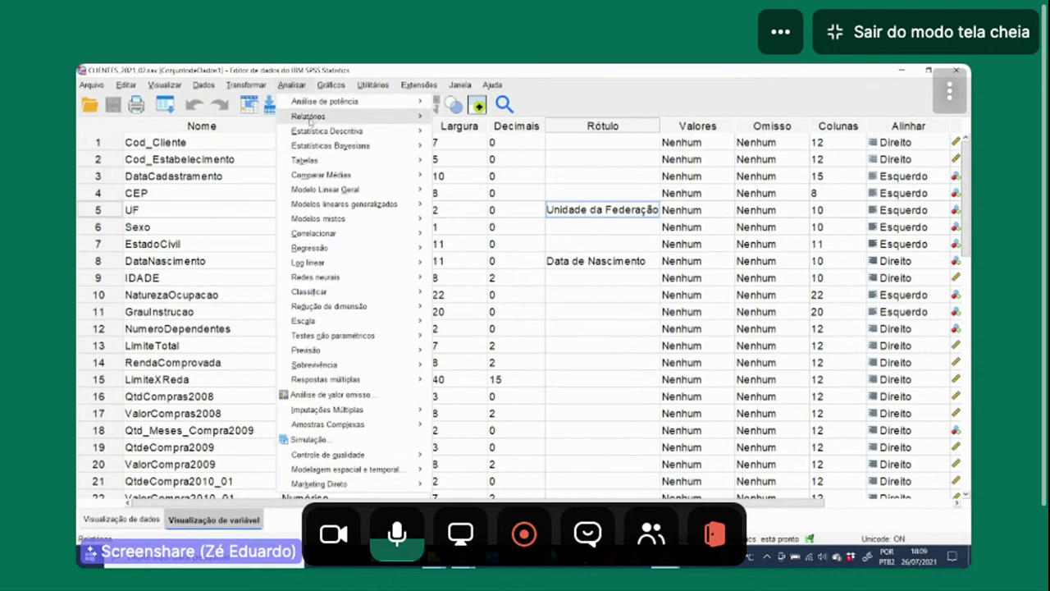
{"action": "mouse_move", "coordinate": [328, 132]}
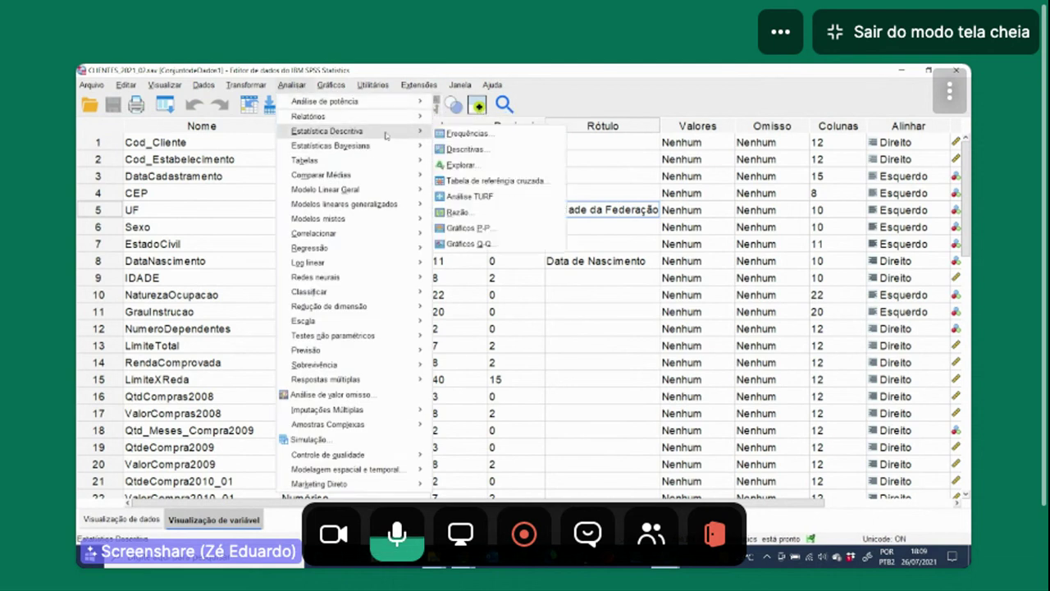
{"action": "left_click", "coordinate": [458, 133]}
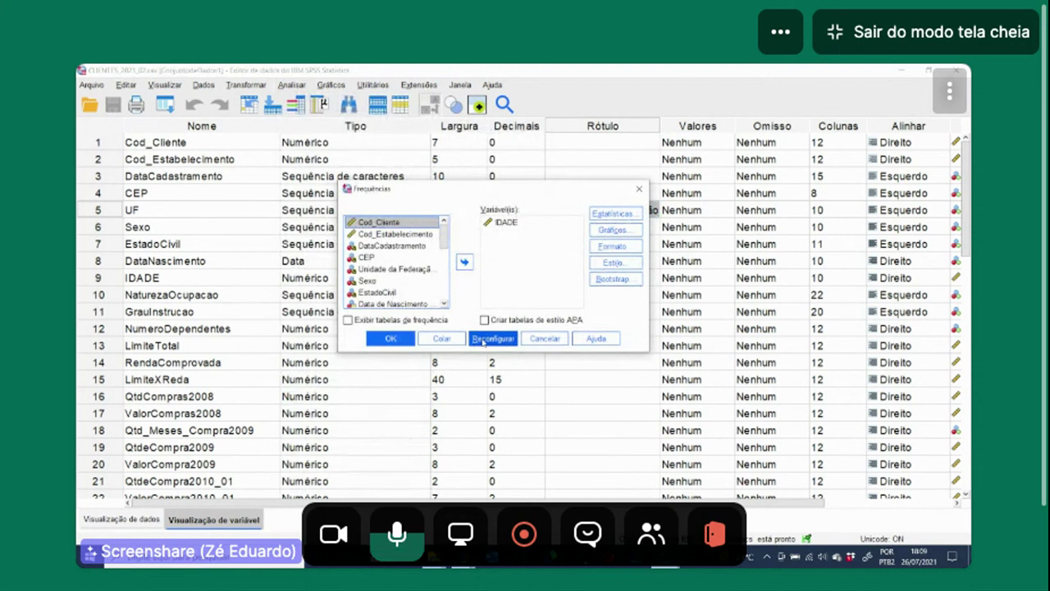
{"action": "left_click", "coordinate": [493, 338]}
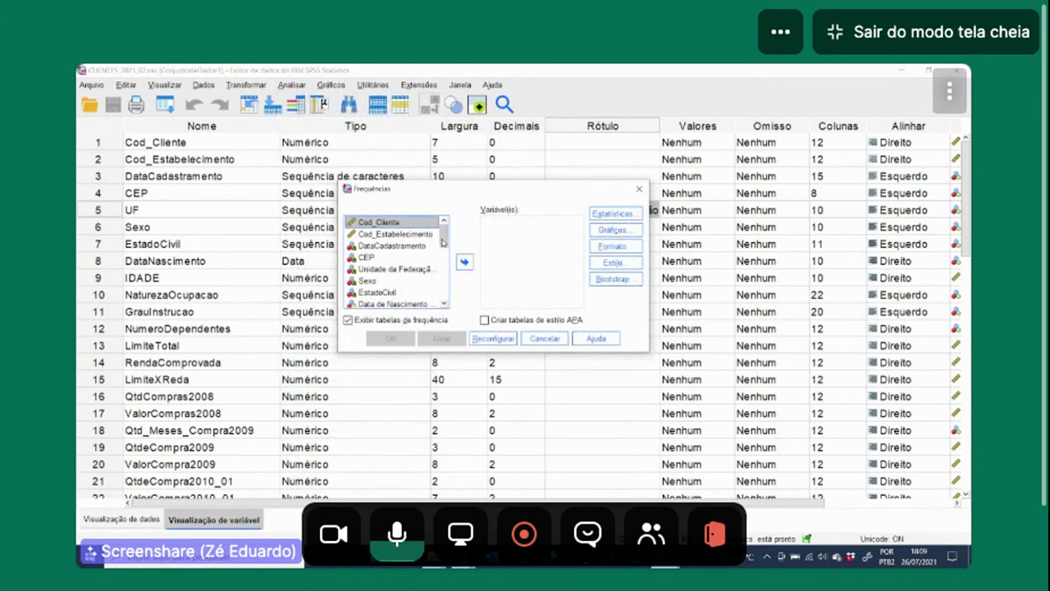
{"action": "left_click_drag", "start_coordinate": [443, 237], "coordinate": [443, 244]}
{"action": "scroll", "coordinate": [443, 245], "scroll_direction": "down", "scroll_amount": 2}
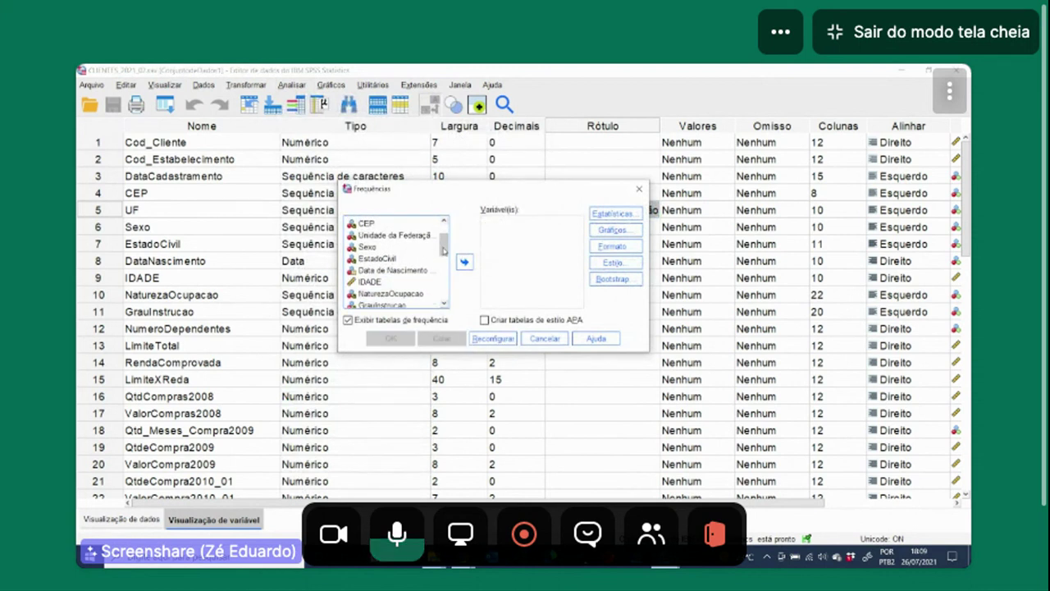
{"action": "scroll", "coordinate": [443, 245], "scroll_direction": "up", "scroll_amount": 2}
{"action": "left_click", "coordinate": [404, 256]}
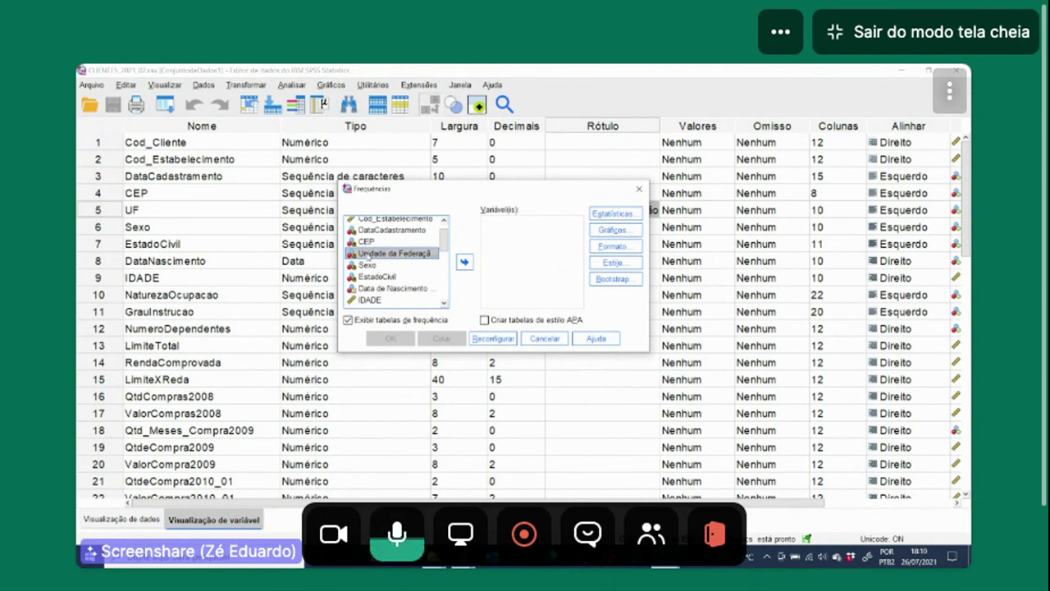
{"action": "left_click", "coordinate": [545, 338]}
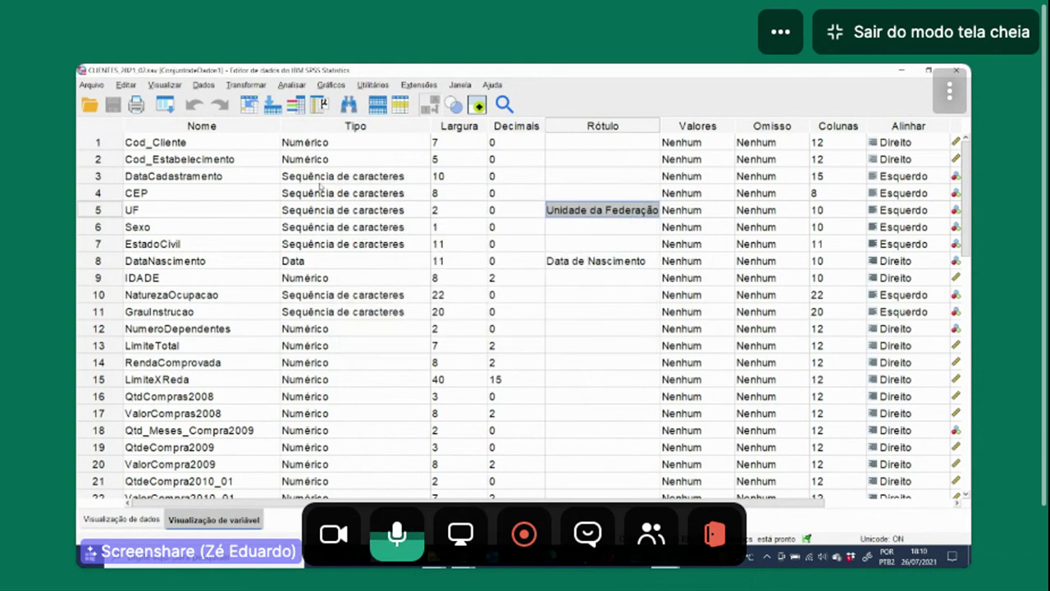
Step: Set variable lists to display names instead of labels in the general options and accept the reset of dialog settings
{"action": "left_click", "coordinate": [127, 86]}
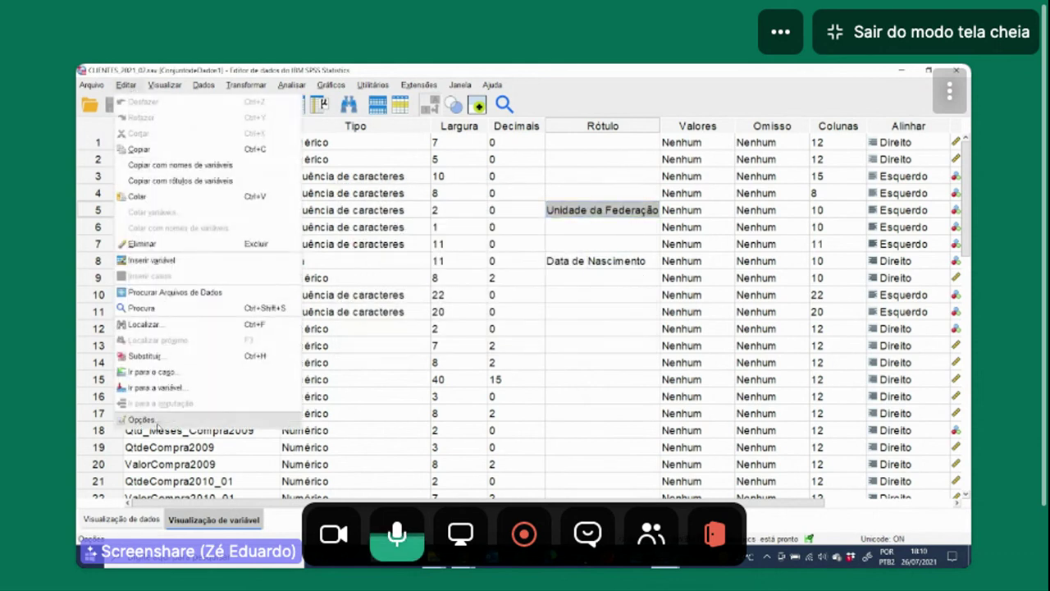
{"action": "left_click", "coordinate": [141, 420]}
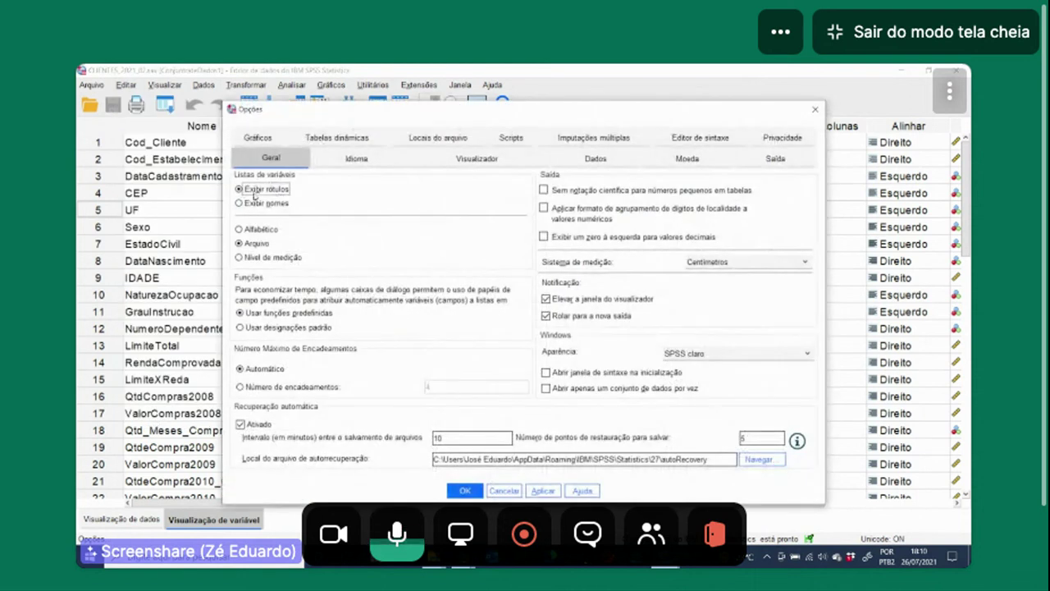
{"action": "left_click", "coordinate": [239, 205]}
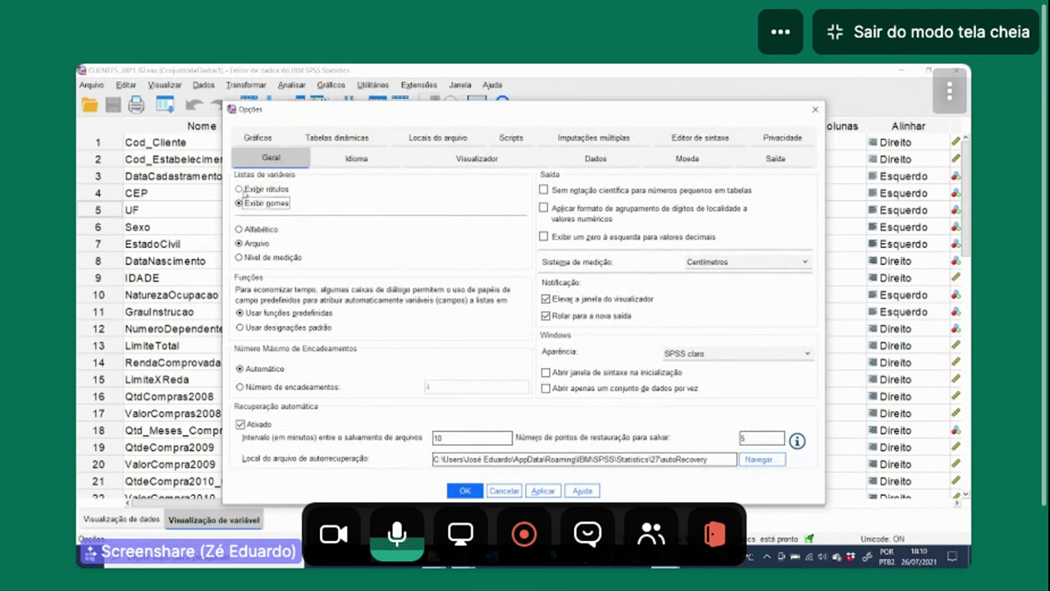
{"action": "left_click", "coordinate": [240, 190]}
{"action": "left_click", "coordinate": [239, 205]}
{"action": "key", "text": "shift+Tab"}
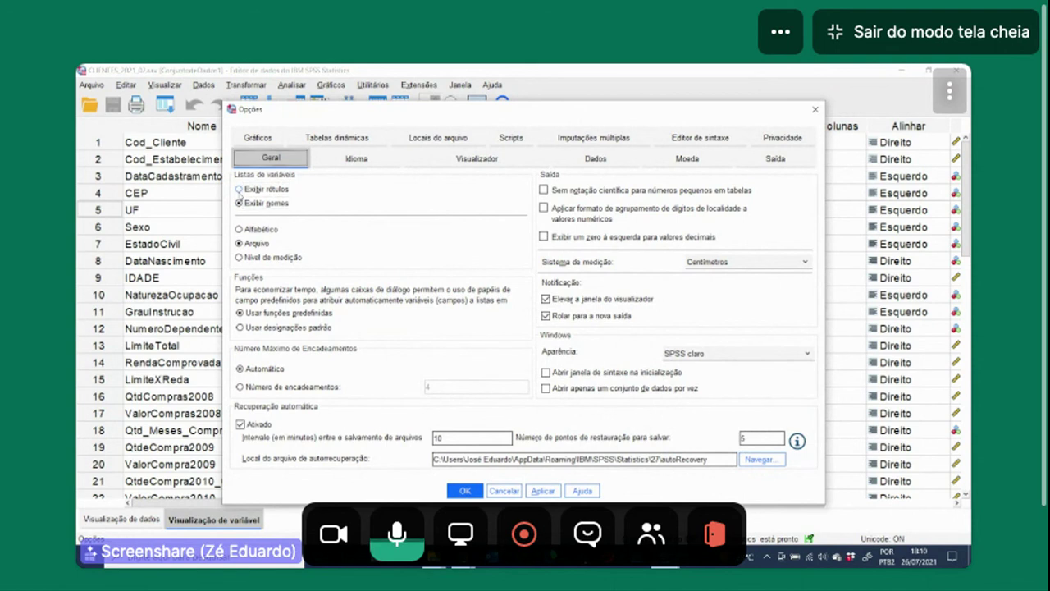
{"action": "left_click", "coordinate": [241, 190]}
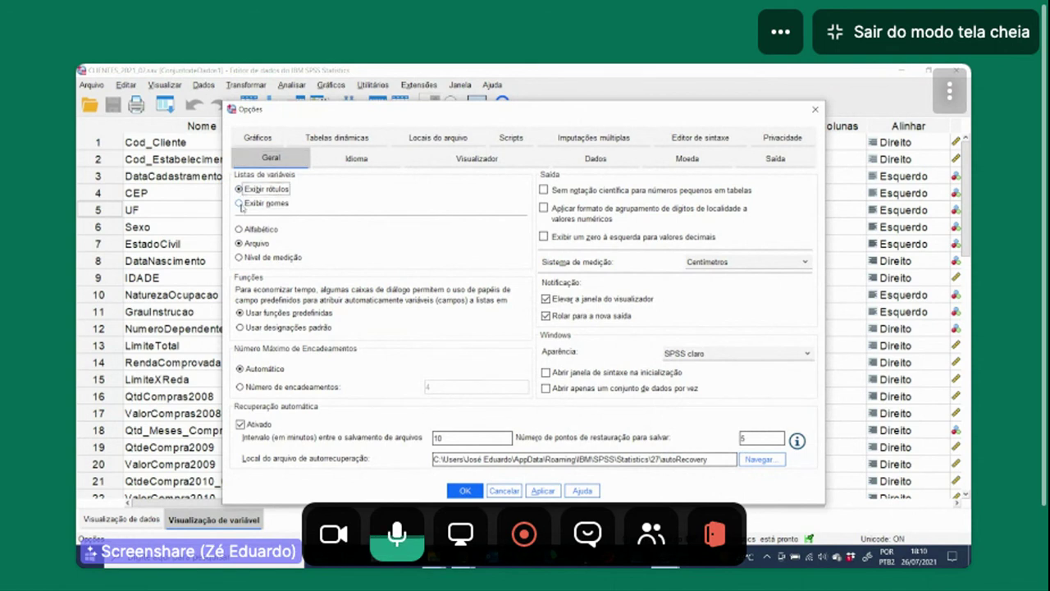
{"action": "left_click", "coordinate": [240, 204]}
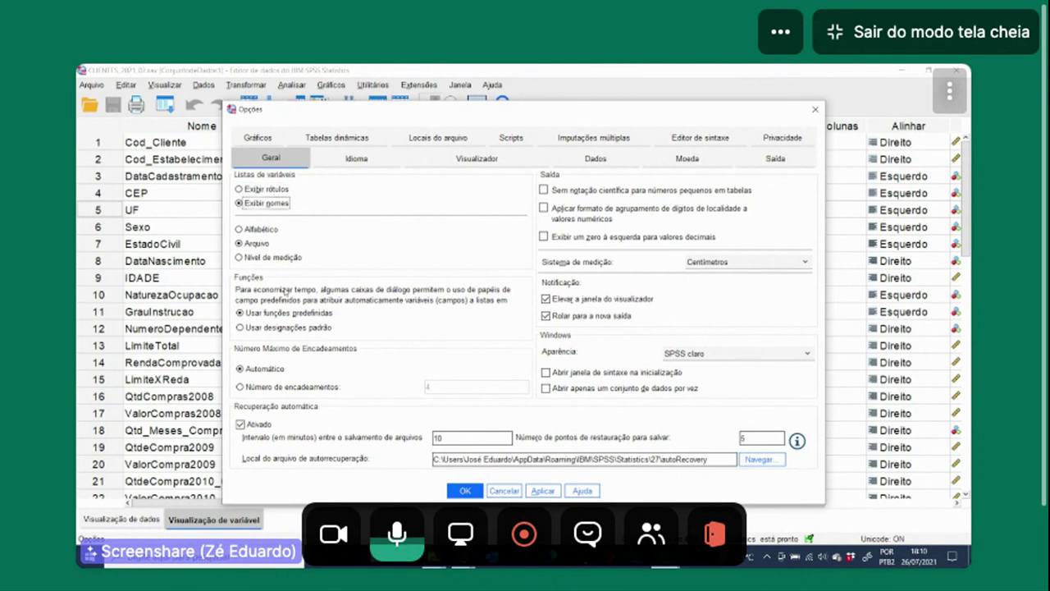
{"action": "left_click", "coordinate": [775, 159]}
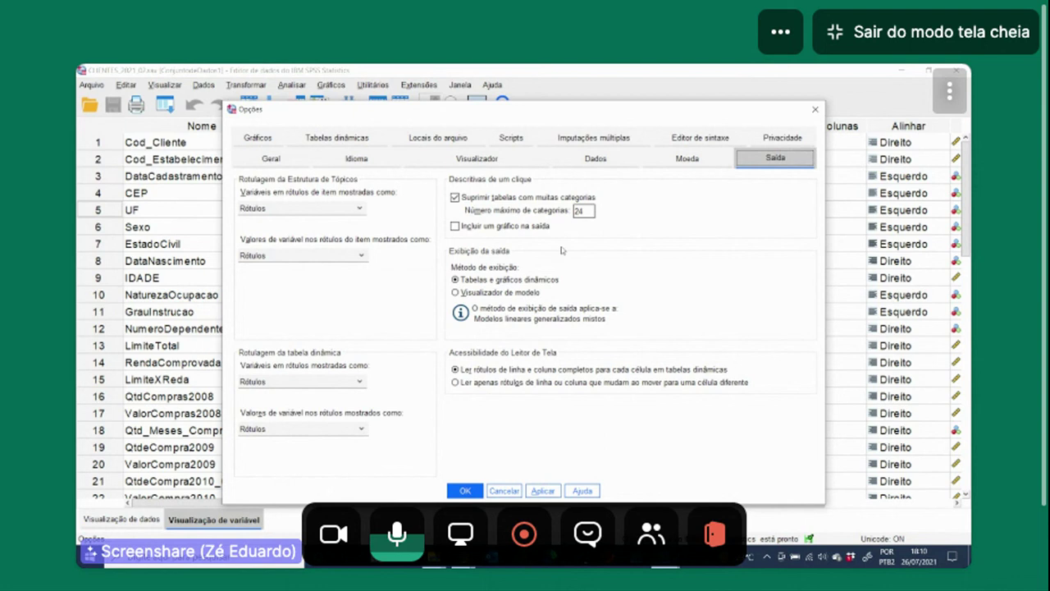
{"action": "left_click", "coordinate": [283, 163]}
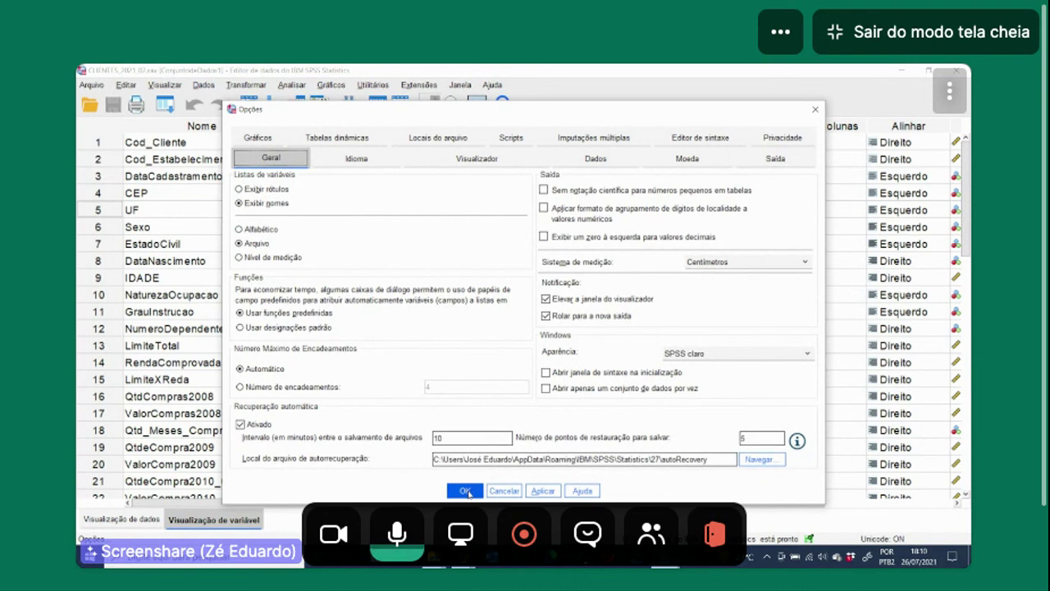
{"action": "left_click", "coordinate": [466, 491]}
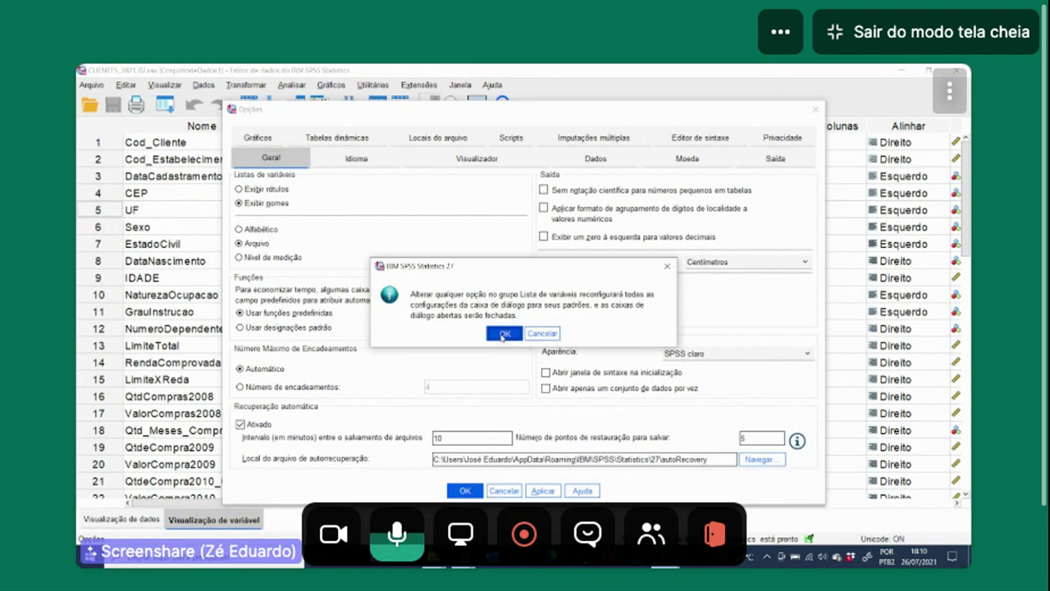
{"action": "left_click", "coordinate": [502, 335]}
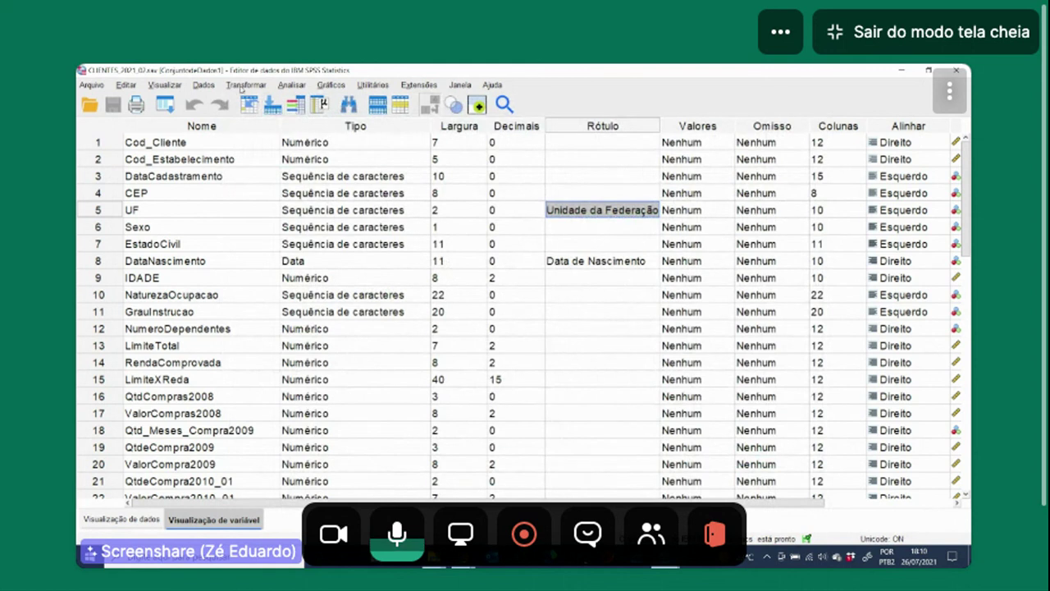
Step: Start a Frequencies analysis and add UF as the variable to analyze
{"action": "left_click", "coordinate": [291, 85]}
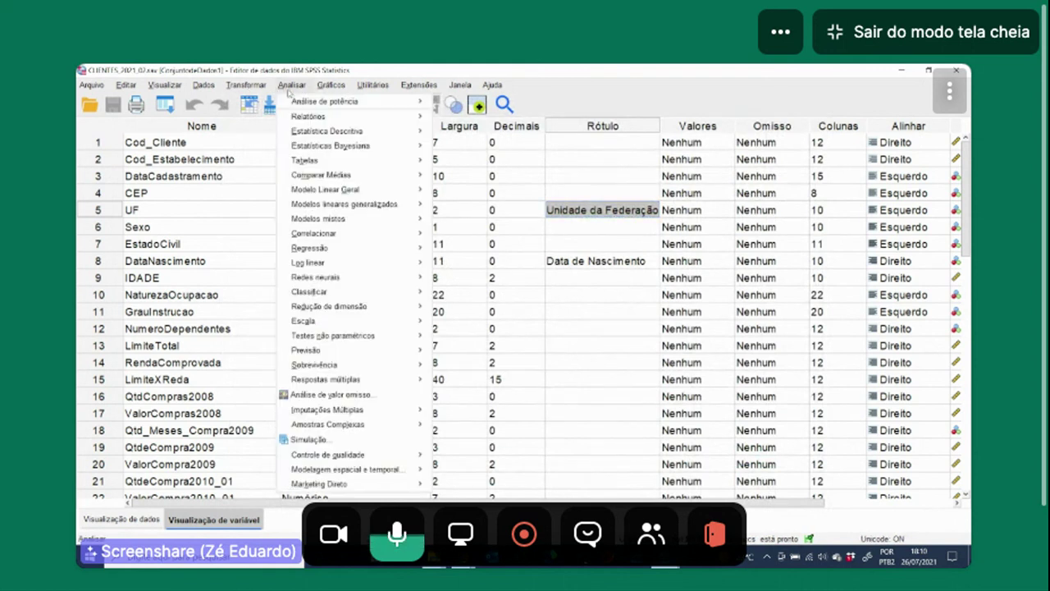
{"action": "mouse_move", "coordinate": [352, 131]}
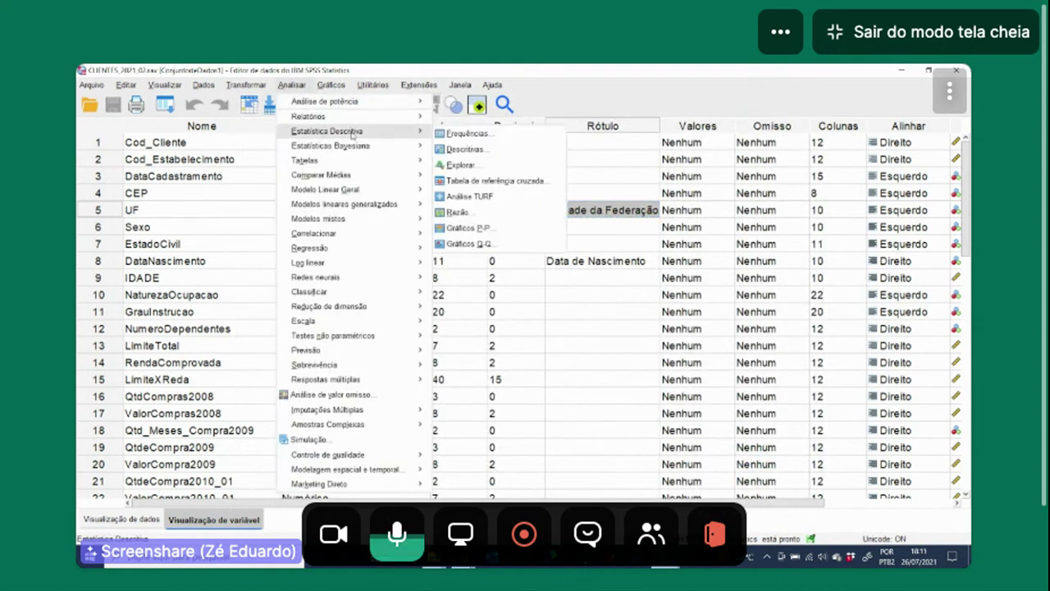
{"action": "left_click", "coordinate": [467, 133]}
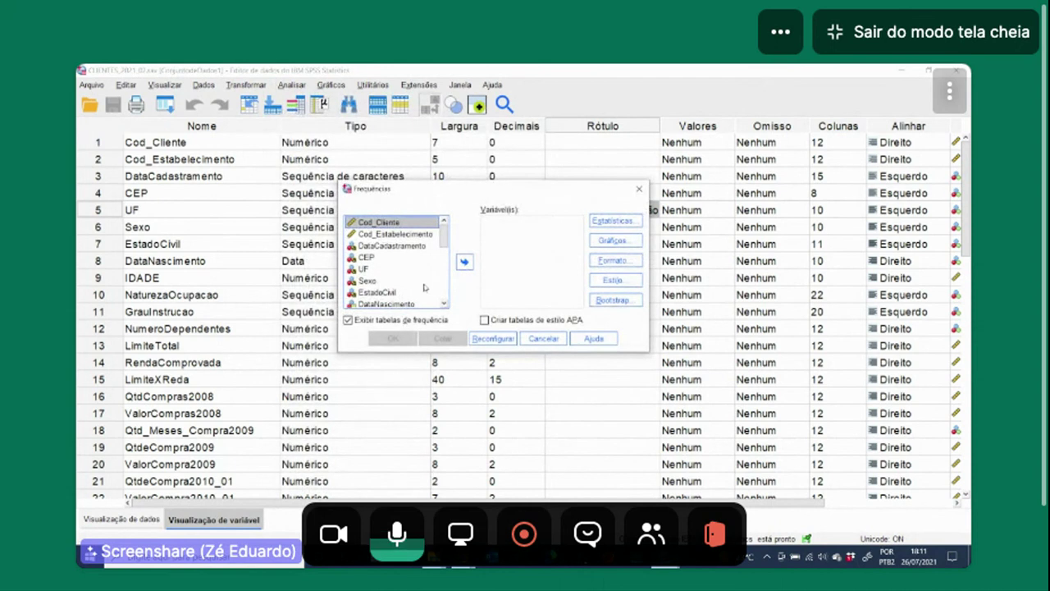
{"action": "left_click_drag", "start_coordinate": [447, 237], "coordinate": [447, 249]}
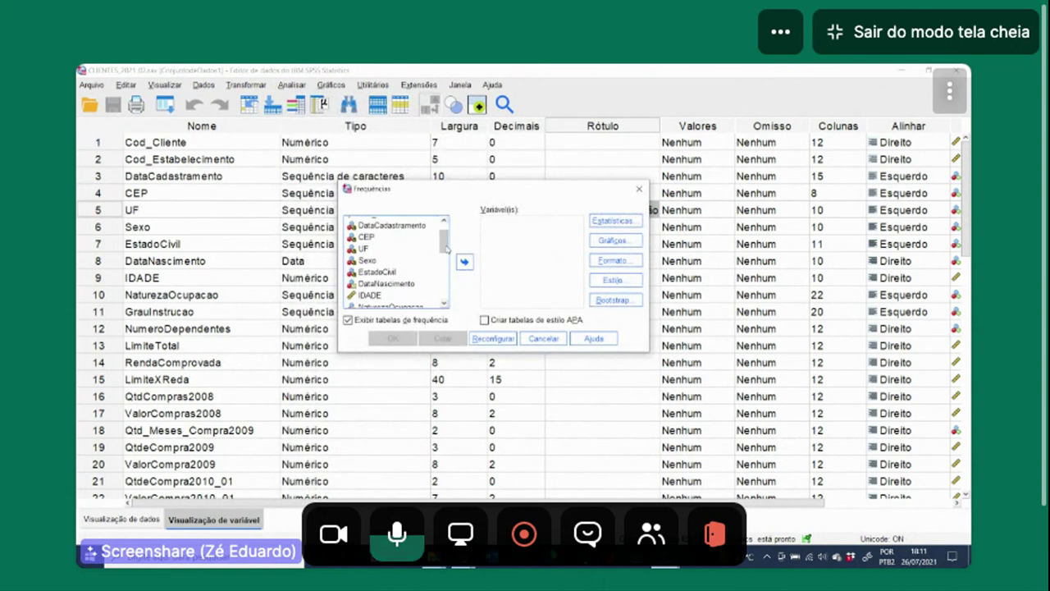
{"action": "left_click", "coordinate": [369, 249]}
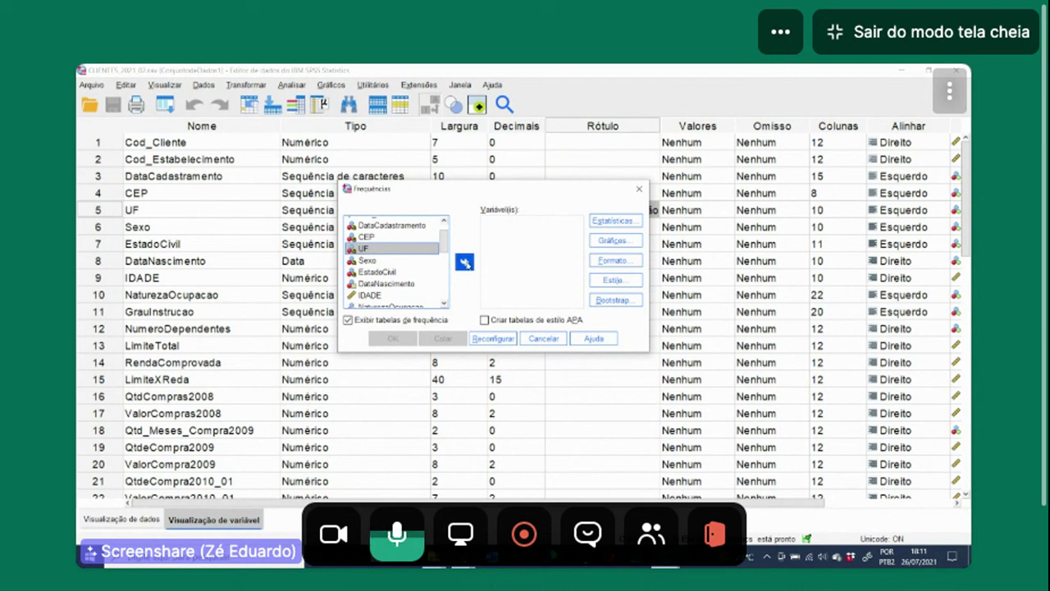
{"action": "left_click", "coordinate": [465, 262]}
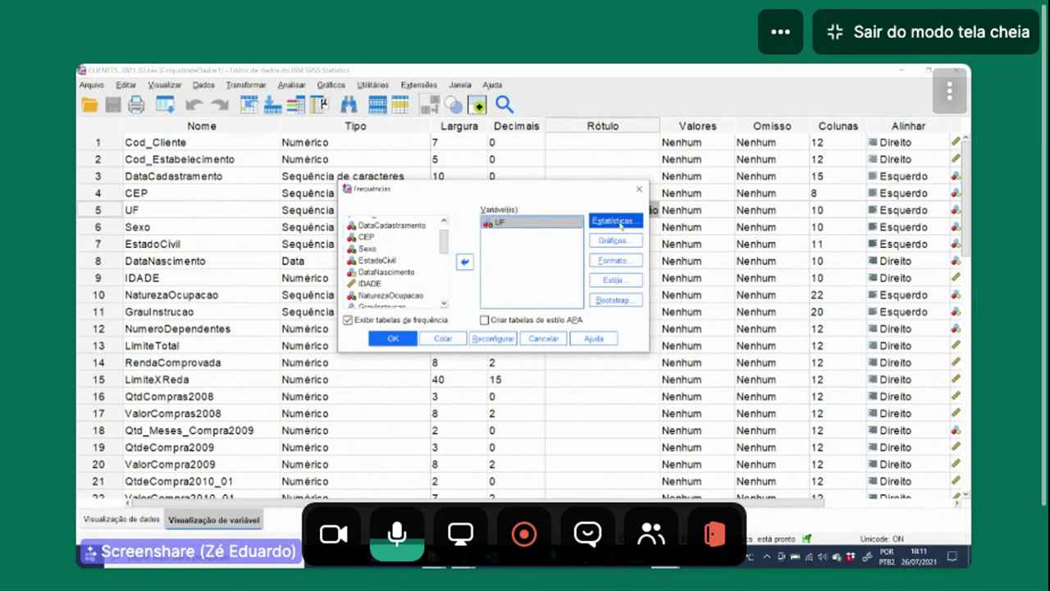
{"action": "left_click", "coordinate": [617, 223]}
{"action": "left_click", "coordinate": [371, 224]}
{"action": "left_click", "coordinate": [371, 238]}
{"action": "left_click", "coordinate": [371, 253]}
{"action": "left_click", "coordinate": [550, 224]}
{"action": "left_click", "coordinate": [550, 238]}
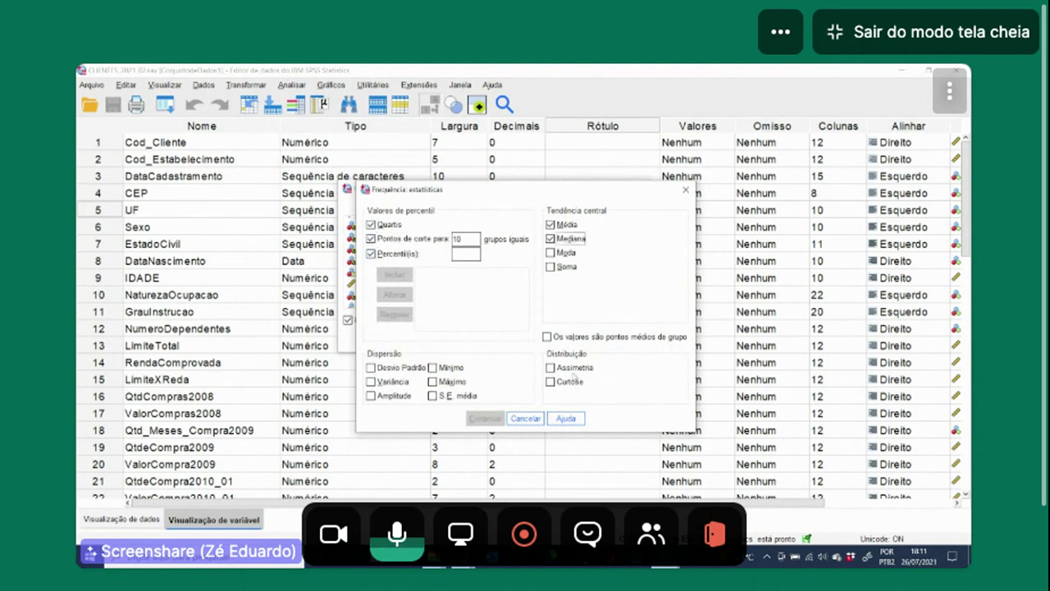
{"action": "left_click", "coordinate": [550, 368]}
{"action": "left_click", "coordinate": [550, 381]}
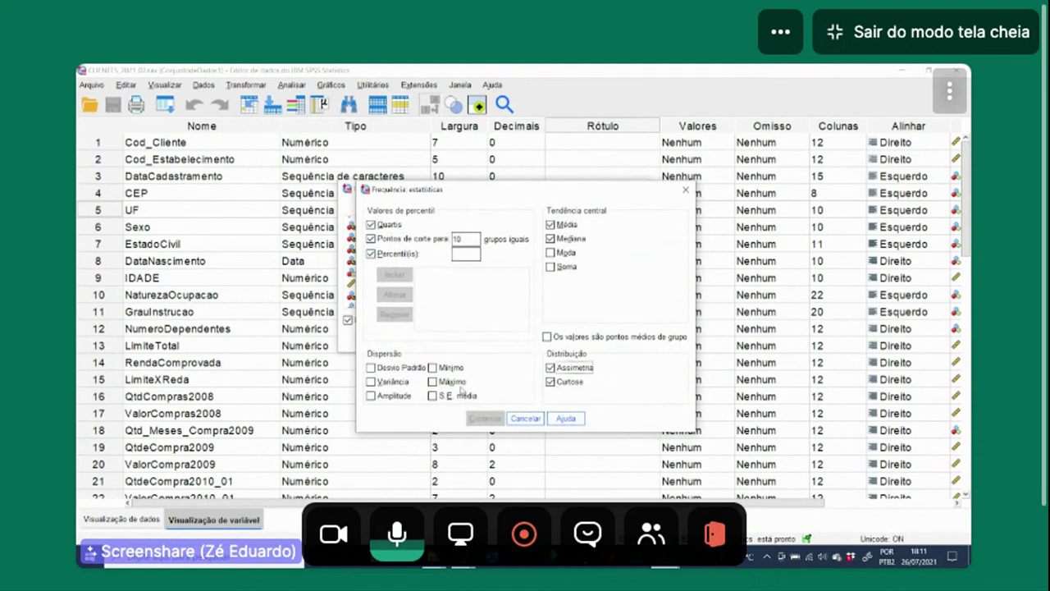
{"action": "left_click", "coordinate": [432, 368]}
{"action": "left_click", "coordinate": [433, 382]}
{"action": "left_click", "coordinate": [432, 395]}
{"action": "left_click", "coordinate": [371, 368]}
{"action": "left_click", "coordinate": [371, 381]}
{"action": "left_click", "coordinate": [372, 396]}
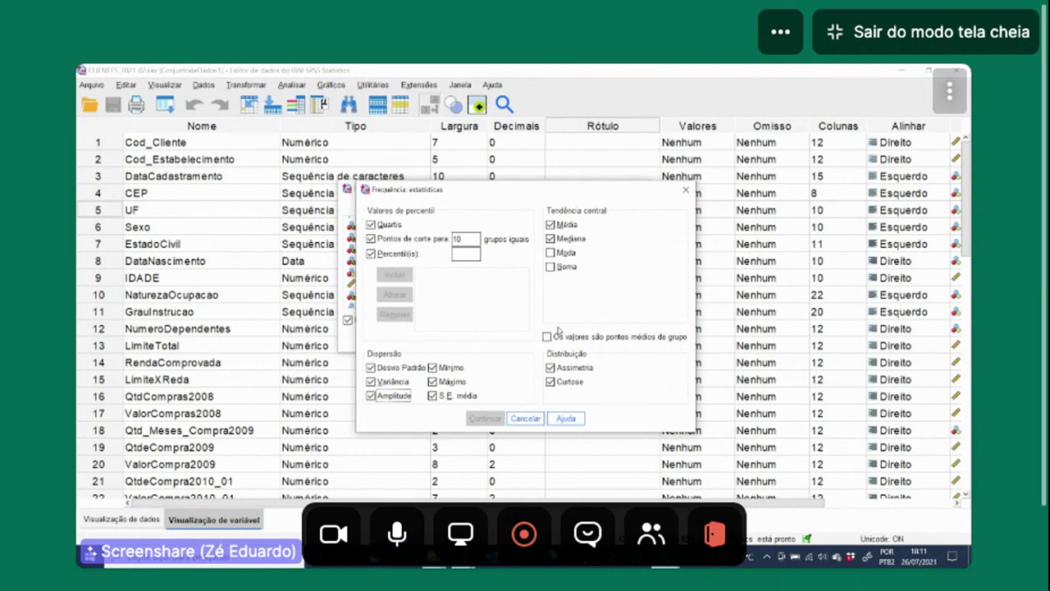
{"action": "left_click", "coordinate": [551, 224]}
{"action": "left_click", "coordinate": [550, 238]}
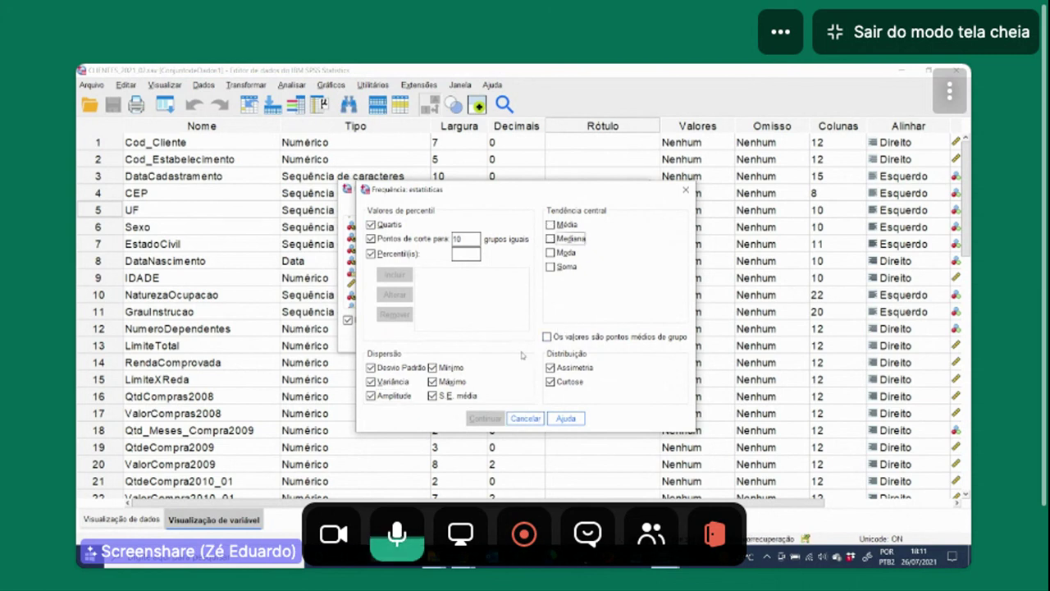
{"action": "left_click", "coordinate": [371, 367]}
{"action": "left_click", "coordinate": [371, 382]}
{"action": "left_click", "coordinate": [371, 396]}
{"action": "left_click", "coordinate": [432, 367]}
{"action": "left_click", "coordinate": [432, 381]}
{"action": "left_click", "coordinate": [433, 396]}
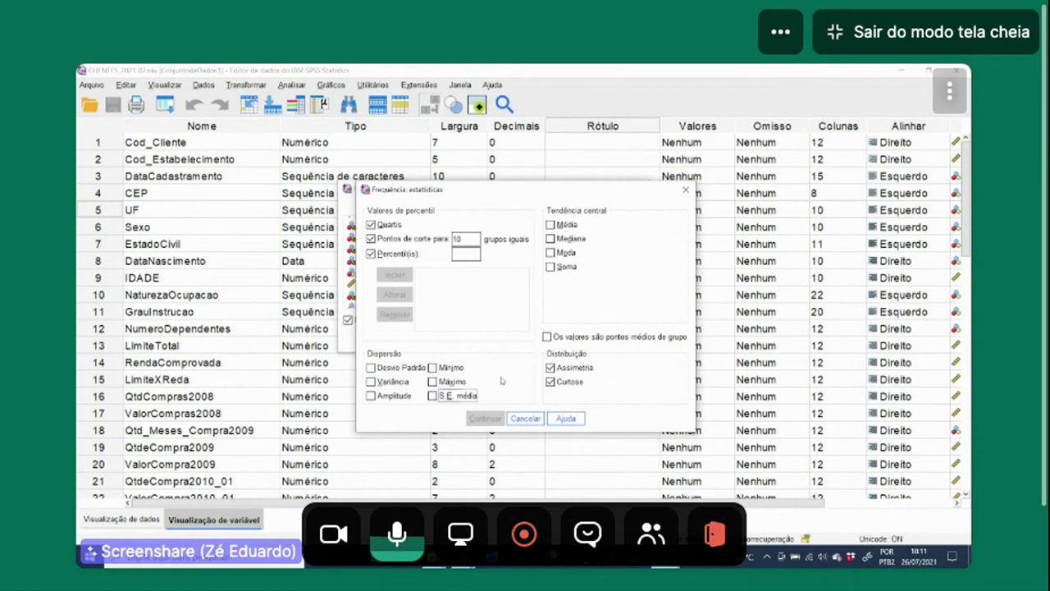
{"action": "left_click", "coordinate": [549, 382]}
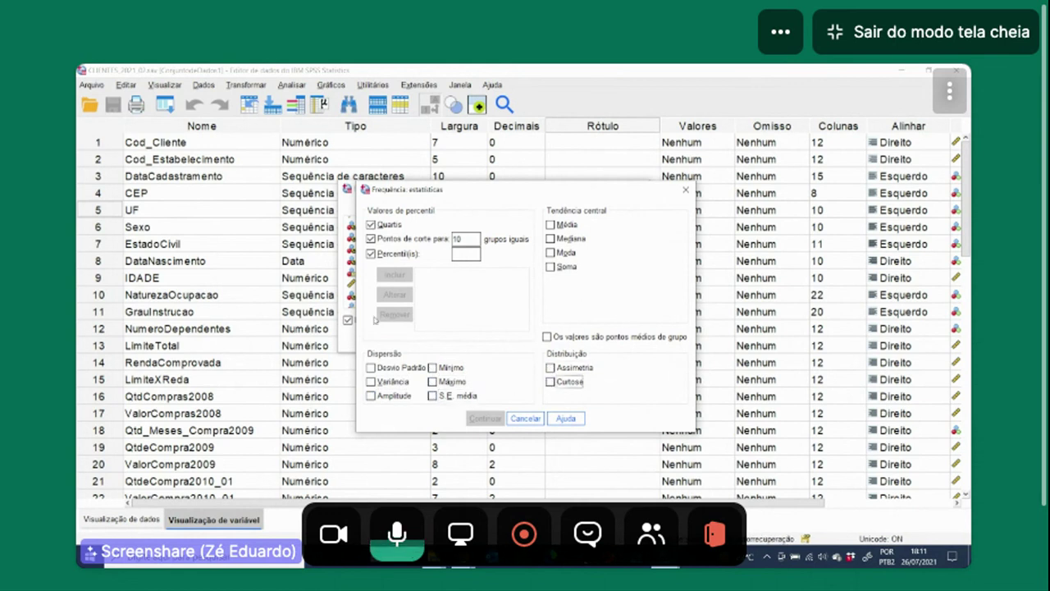
{"action": "left_click", "coordinate": [371, 238]}
{"action": "left_click", "coordinate": [371, 253]}
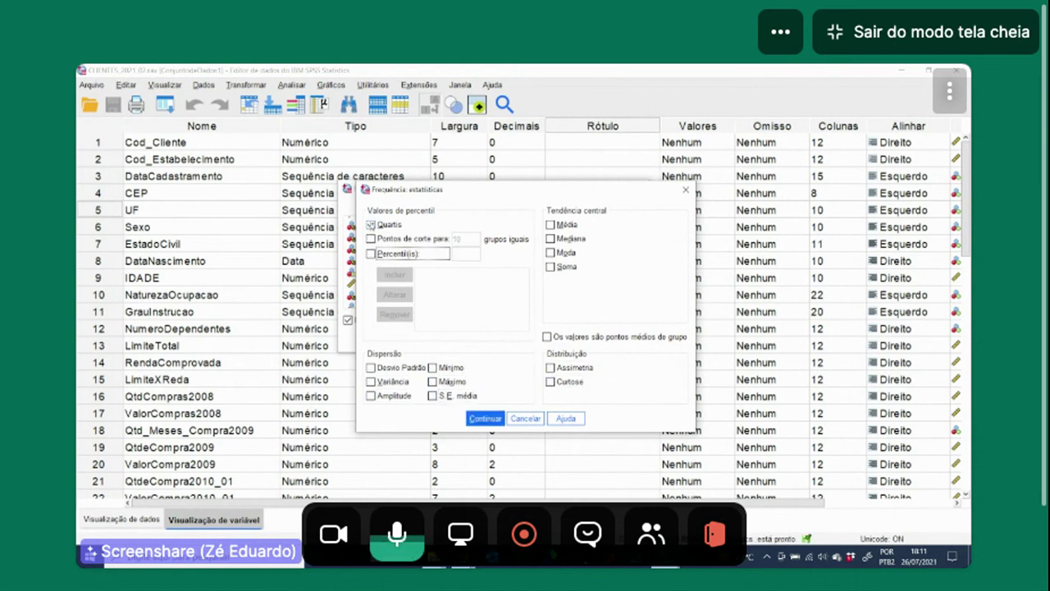
{"action": "left_click", "coordinate": [371, 225]}
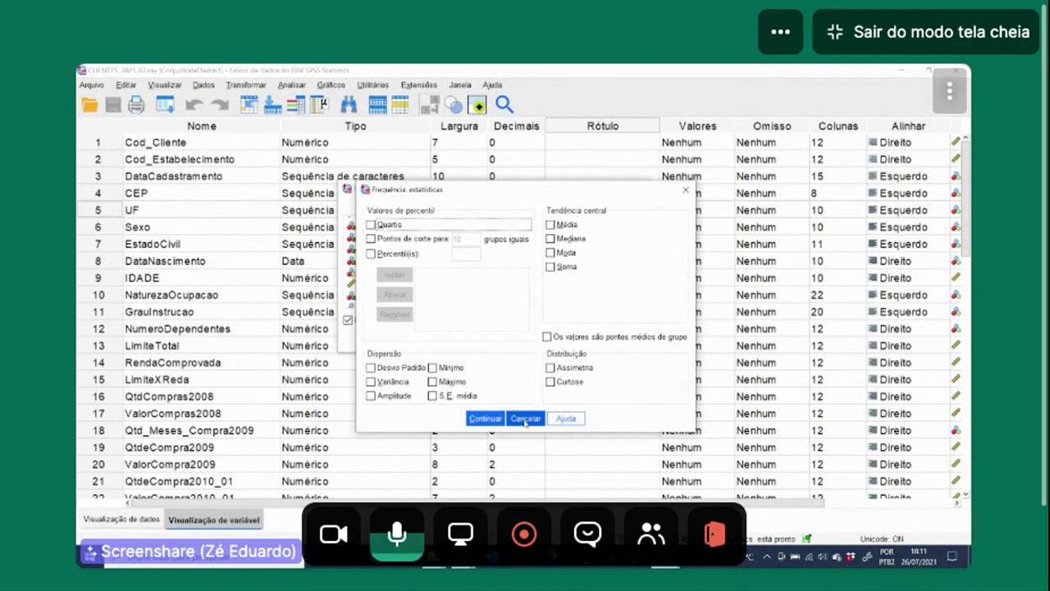
{"action": "left_click", "coordinate": [525, 419]}
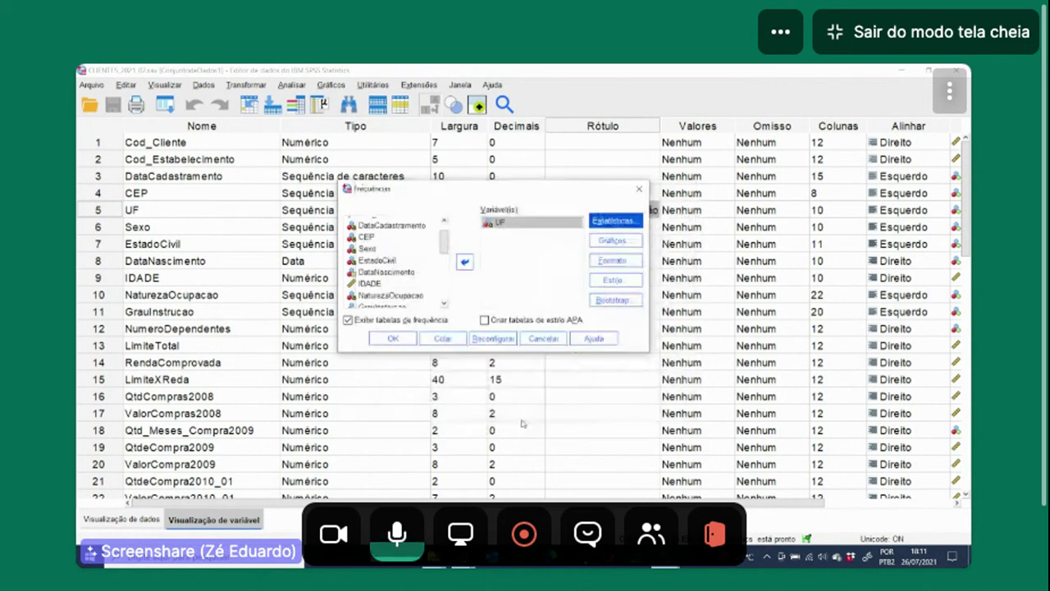
Step: Add a bar chart showing frequencies to the UF analysis and run it
{"action": "left_click", "coordinate": [614, 240]}
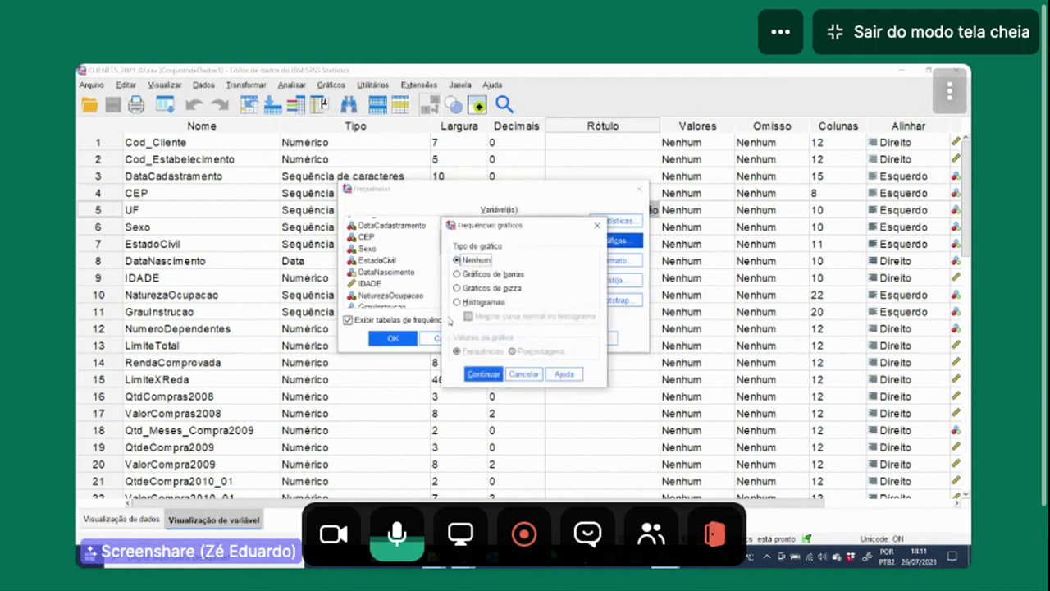
{"action": "left_click", "coordinate": [457, 274]}
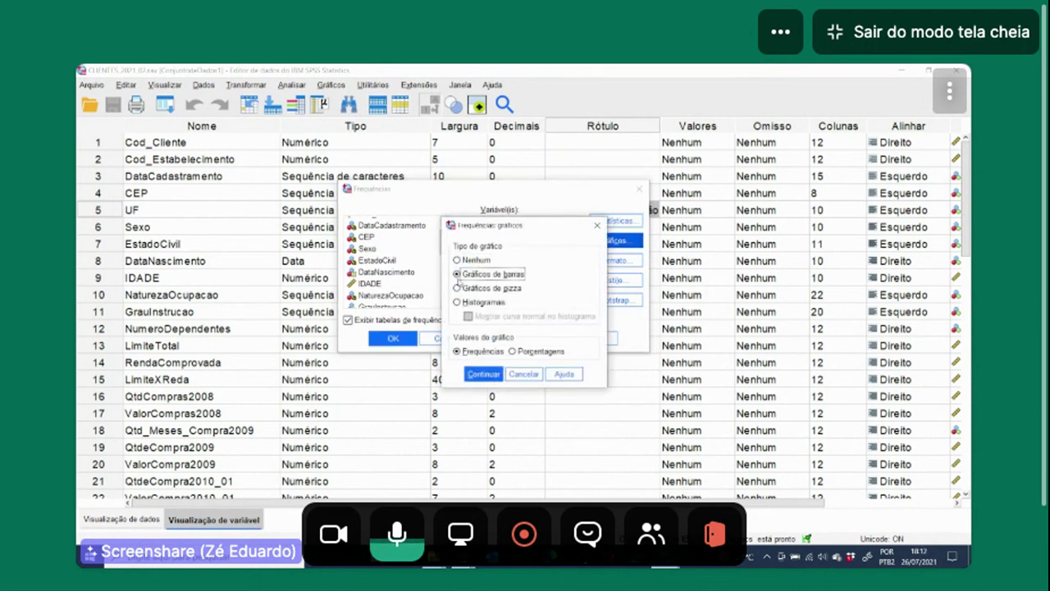
{"action": "left_click", "coordinate": [483, 373]}
{"action": "left_click", "coordinate": [393, 340]}
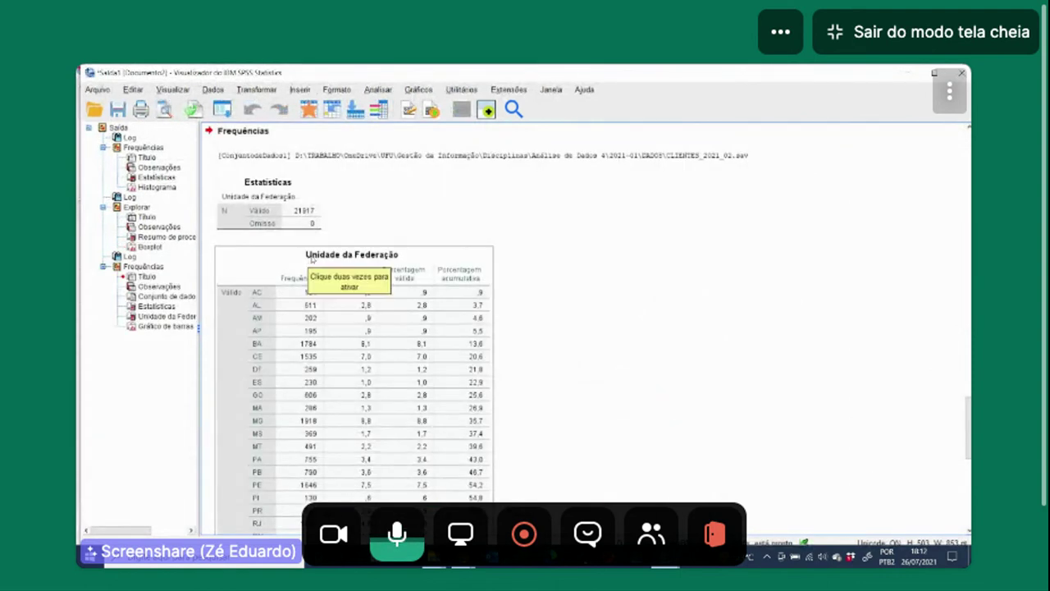
Step: Examine how UF is titled in the frequency table and bar chart, and return to the case data of CLIENTES_2021_02.sav
{"action": "scroll", "coordinate": [312, 259], "scroll_direction": "down", "scroll_amount": 8}
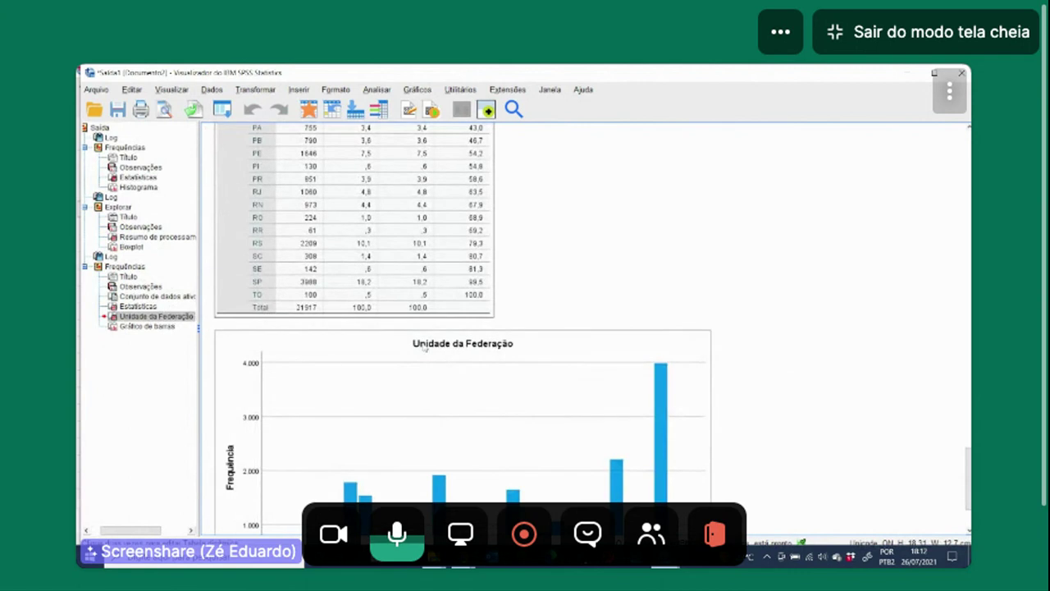
{"action": "scroll", "coordinate": [525, 348], "scroll_direction": "down", "scroll_amount": 3}
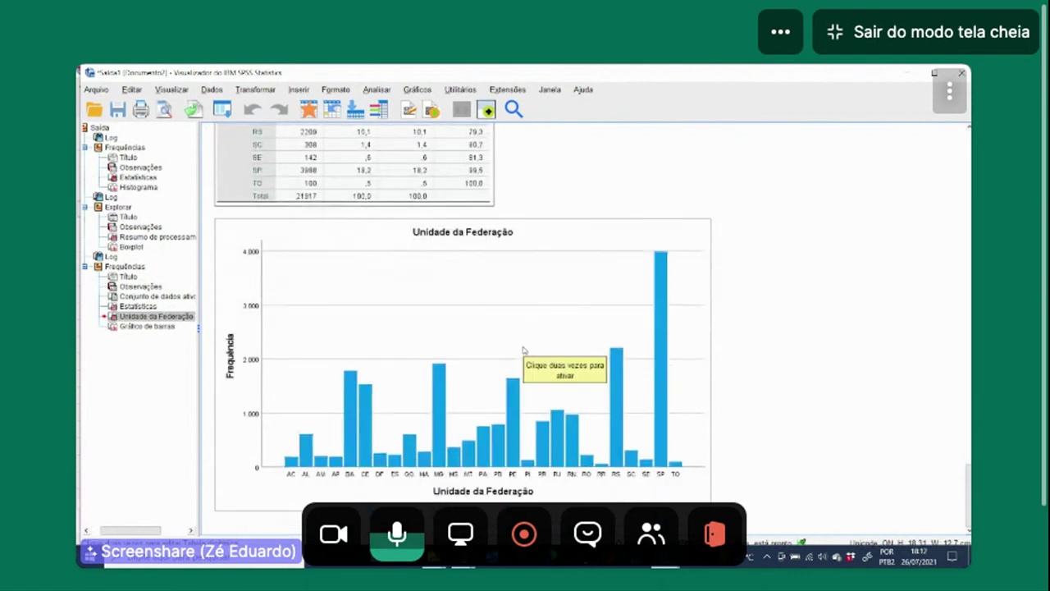
{"action": "scroll", "coordinate": [507, 365], "scroll_direction": "up", "scroll_amount": 3}
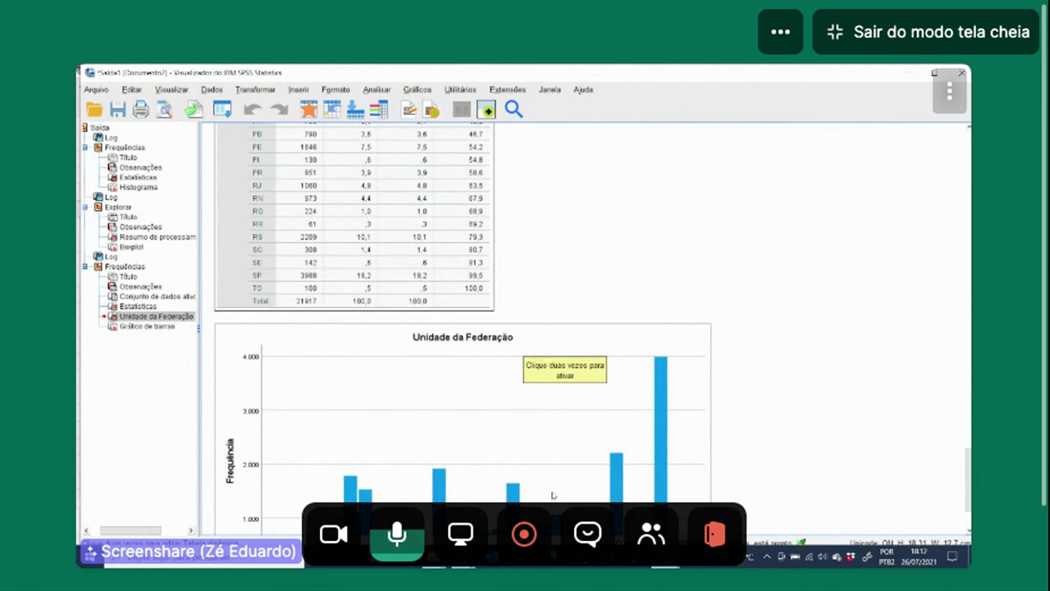
{"action": "left_click", "coordinate": [666, 557]}
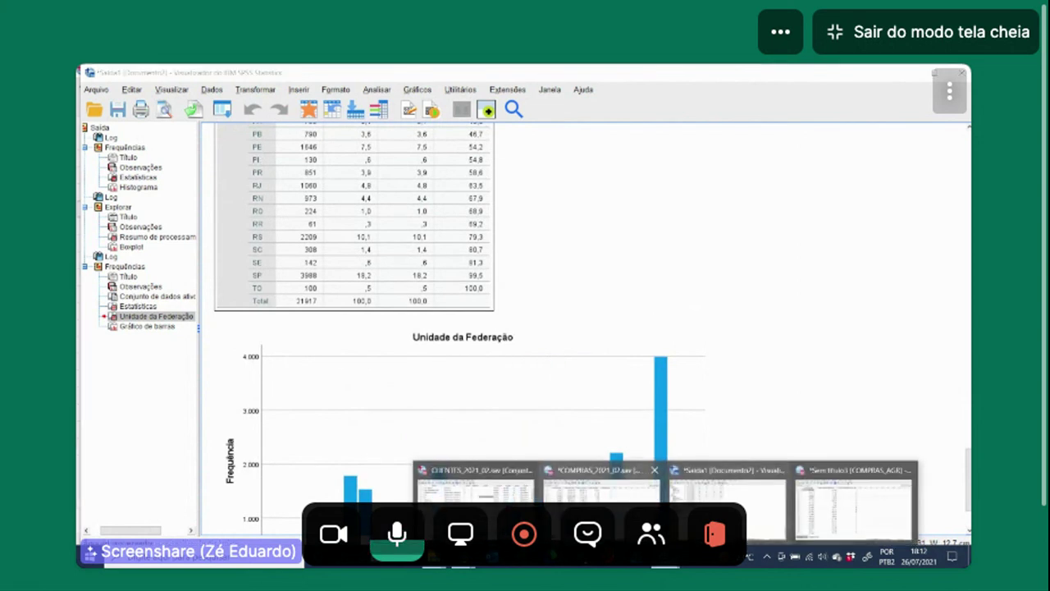
{"action": "left_click", "coordinate": [476, 497]}
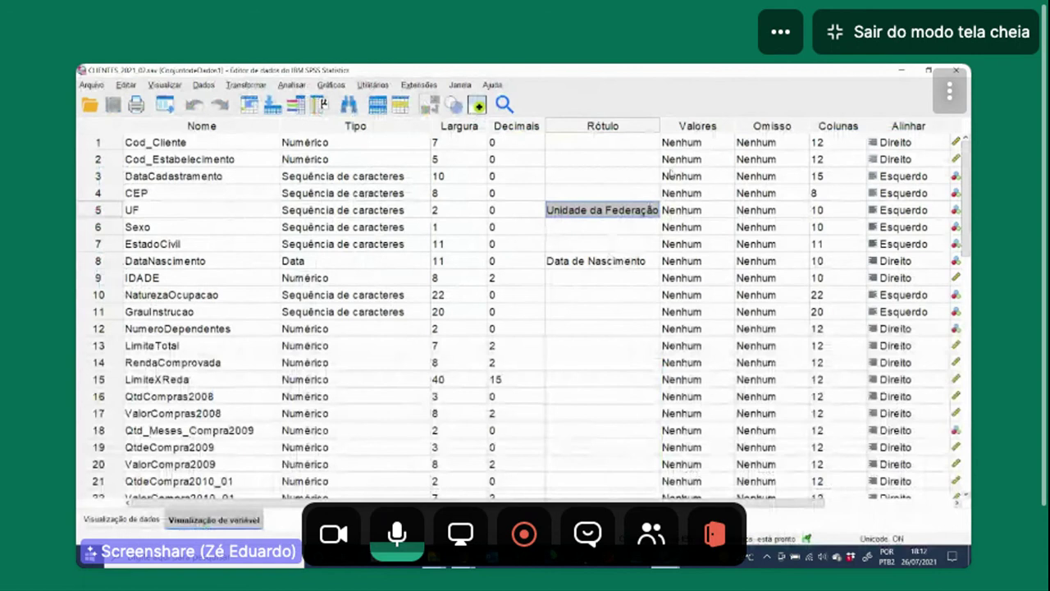
{"action": "mouse_move", "coordinate": [551, 501]}
{"action": "left_mouse_down"}
{"action": "mouse_move", "coordinate": [577, 501]}
{"action": "mouse_move", "coordinate": [556, 501]}
{"action": "left_mouse_up"}
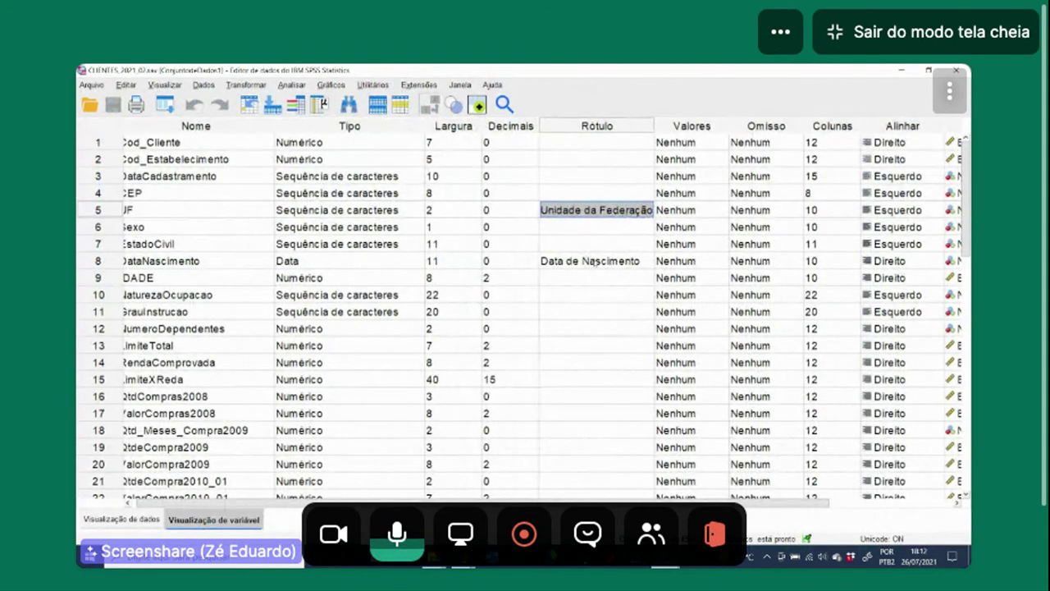
{"action": "left_click", "coordinate": [144, 521]}
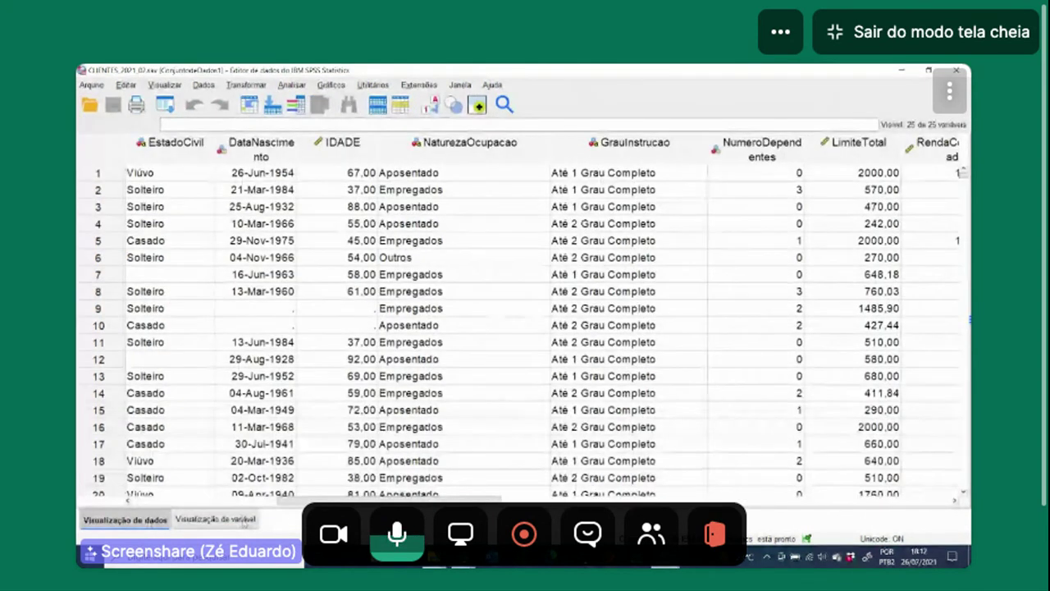
Step: Examine the F and M codes stored in the Sexo column of the case data
{"action": "left_click", "coordinate": [239, 523]}
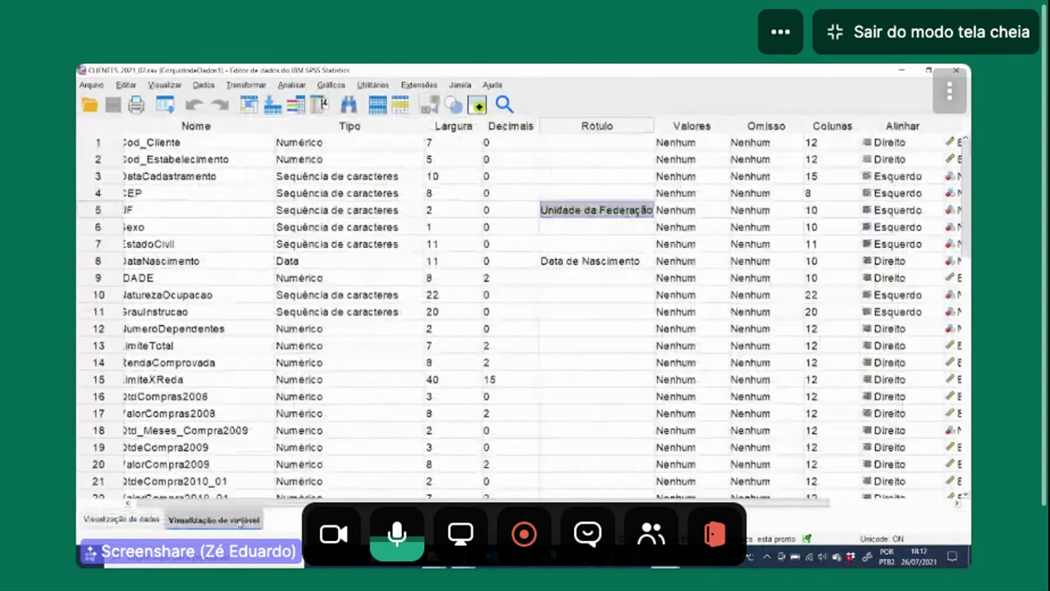
{"action": "left_click", "coordinate": [121, 520]}
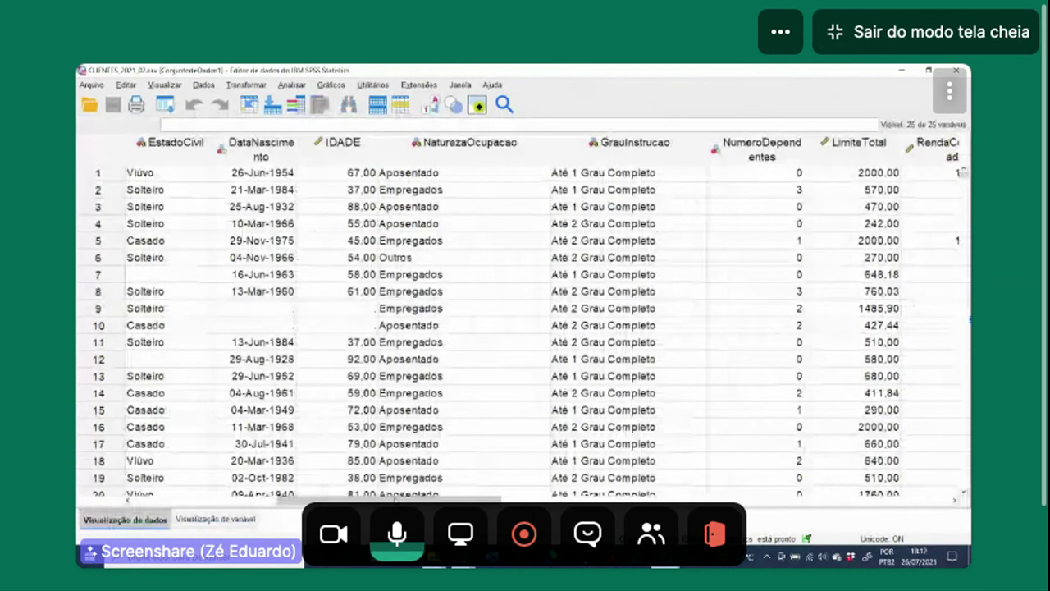
{"action": "left_click_drag", "start_coordinate": [394, 497], "coordinate": [255, 496]}
{"action": "left_click", "coordinate": [545, 326]}
{"action": "left_click", "coordinate": [612, 224]}
{"action": "left_click", "coordinate": [620, 174]}
{"action": "left_click", "coordinate": [629, 149]}
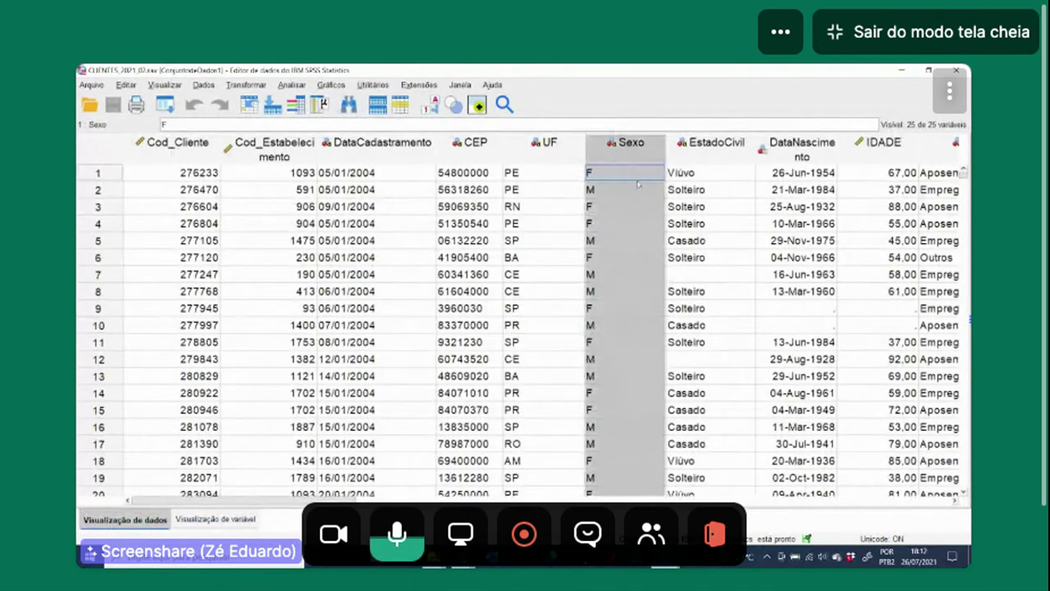
{"action": "left_click", "coordinate": [641, 209]}
{"action": "left_click", "coordinate": [636, 156]}
{"action": "left_click", "coordinate": [623, 226]}
{"action": "left_click", "coordinate": [624, 179]}
{"action": "left_click", "coordinate": [626, 213]}
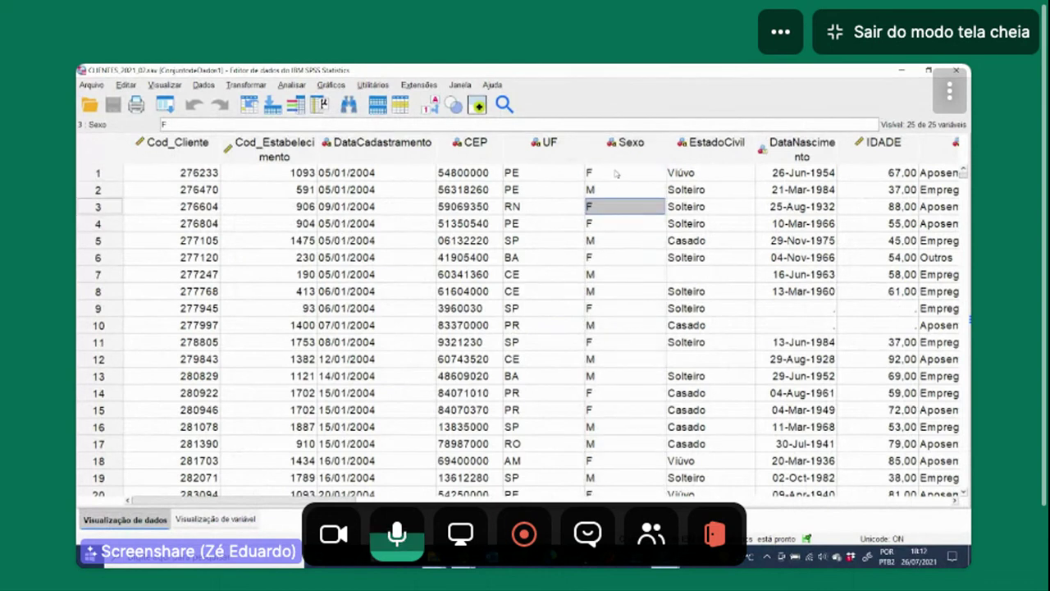
{"action": "left_click", "coordinate": [617, 174]}
{"action": "left_click", "coordinate": [622, 228]}
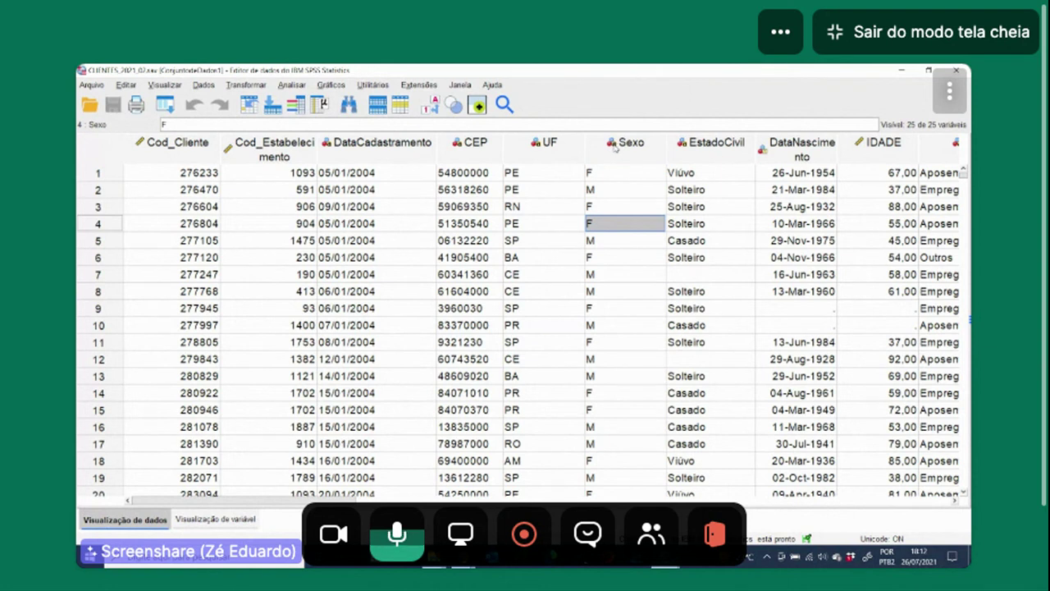
{"action": "left_click", "coordinate": [616, 280]}
{"action": "left_click", "coordinate": [619, 233]}
{"action": "left_click", "coordinate": [597, 170]}
{"action": "left_click", "coordinate": [594, 156]}
{"action": "left_click", "coordinate": [610, 247]}
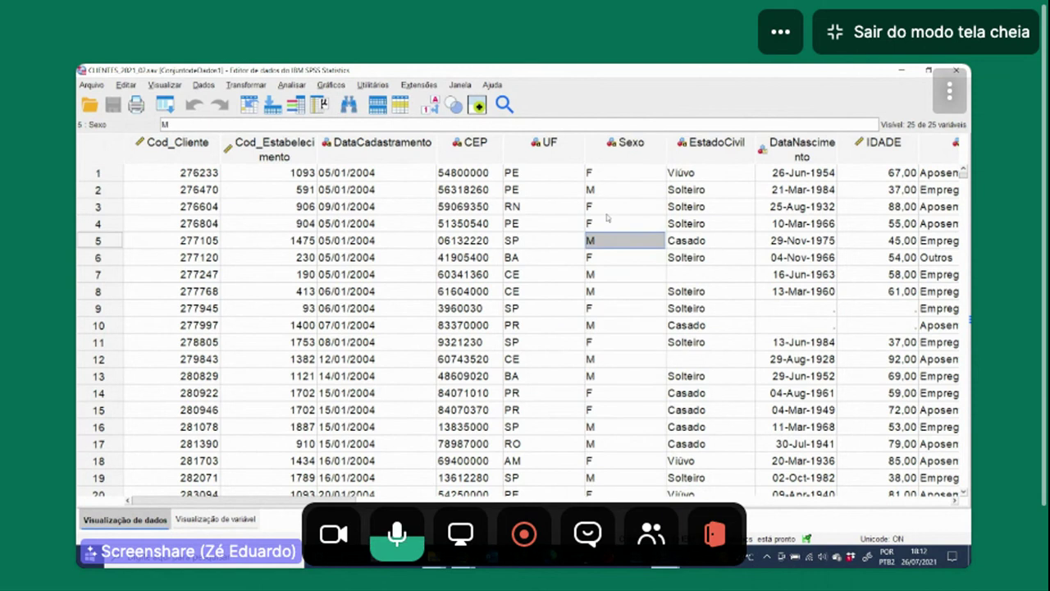
{"action": "left_click", "coordinate": [602, 182]}
{"action": "left_click", "coordinate": [592, 259]}
{"action": "left_click", "coordinate": [612, 176]}
{"action": "left_click", "coordinate": [611, 229]}
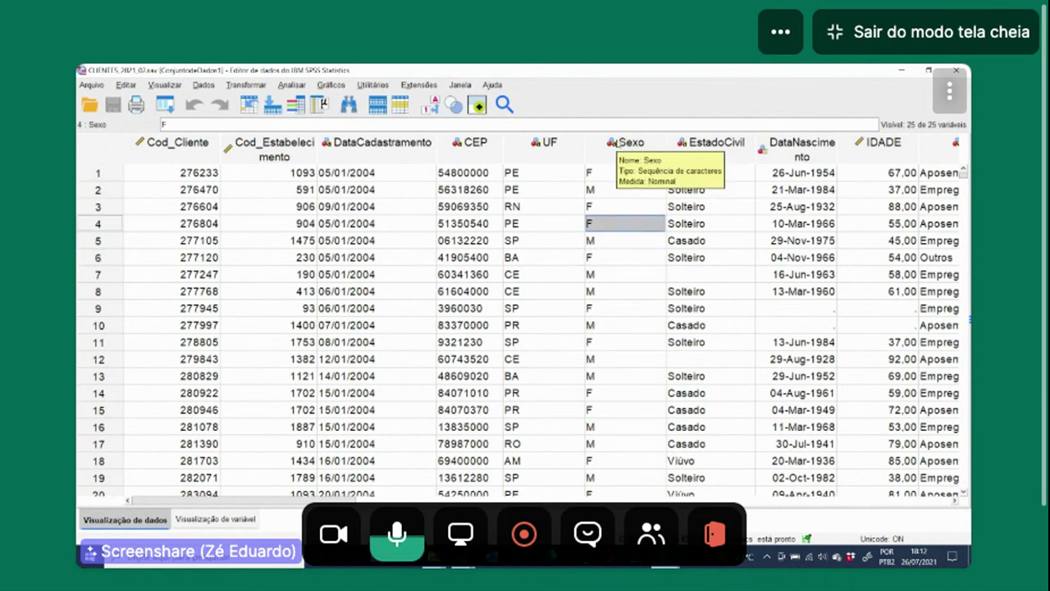
{"action": "left_click", "coordinate": [601, 244]}
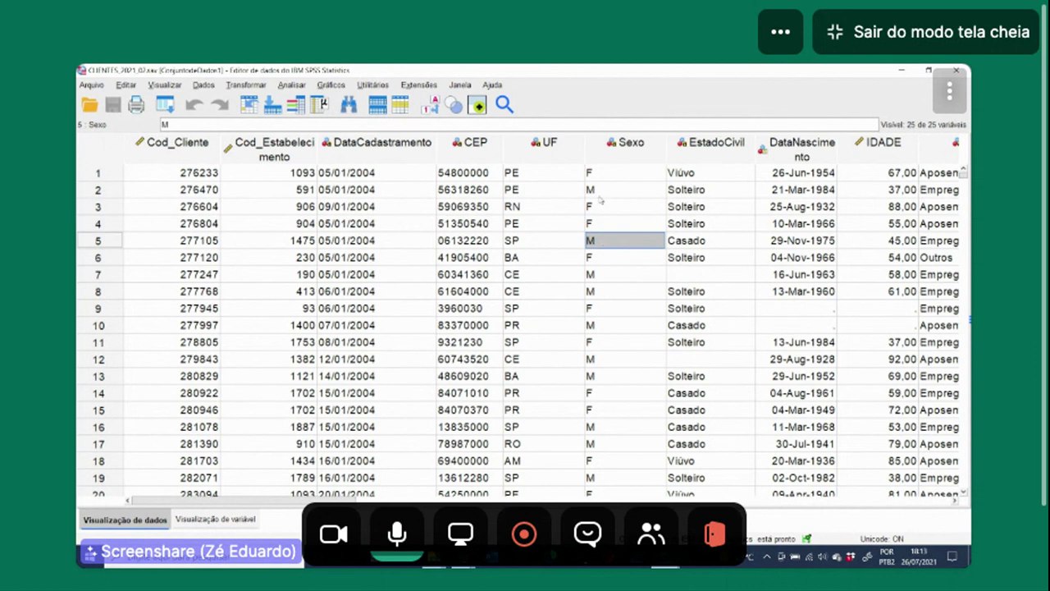
{"action": "left_click", "coordinate": [601, 177]}
{"action": "left_click", "coordinate": [600, 195]}
{"action": "left_click", "coordinate": [602, 181]}
{"action": "left_click", "coordinate": [600, 195]}
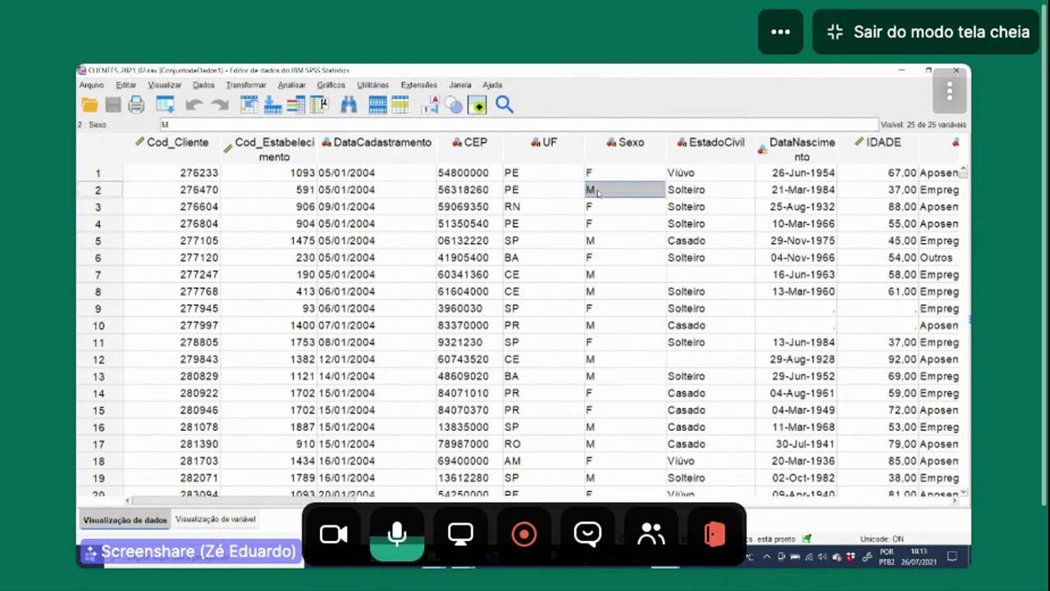
{"action": "left_click", "coordinate": [600, 248]}
{"action": "left_click", "coordinate": [611, 342]}
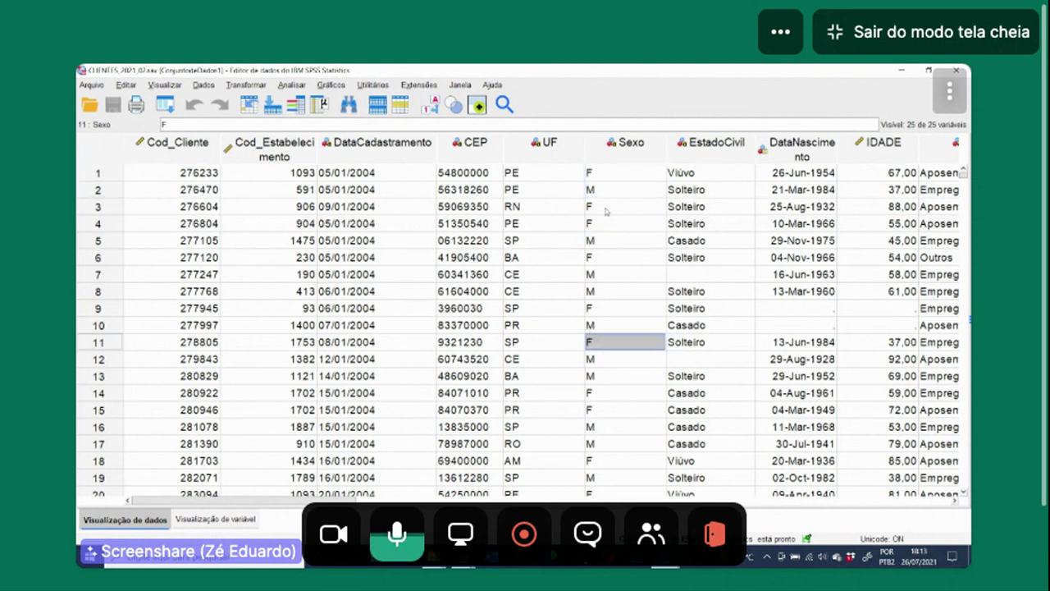
{"action": "left_click", "coordinate": [605, 212]}
{"action": "left_click", "coordinate": [605, 177]}
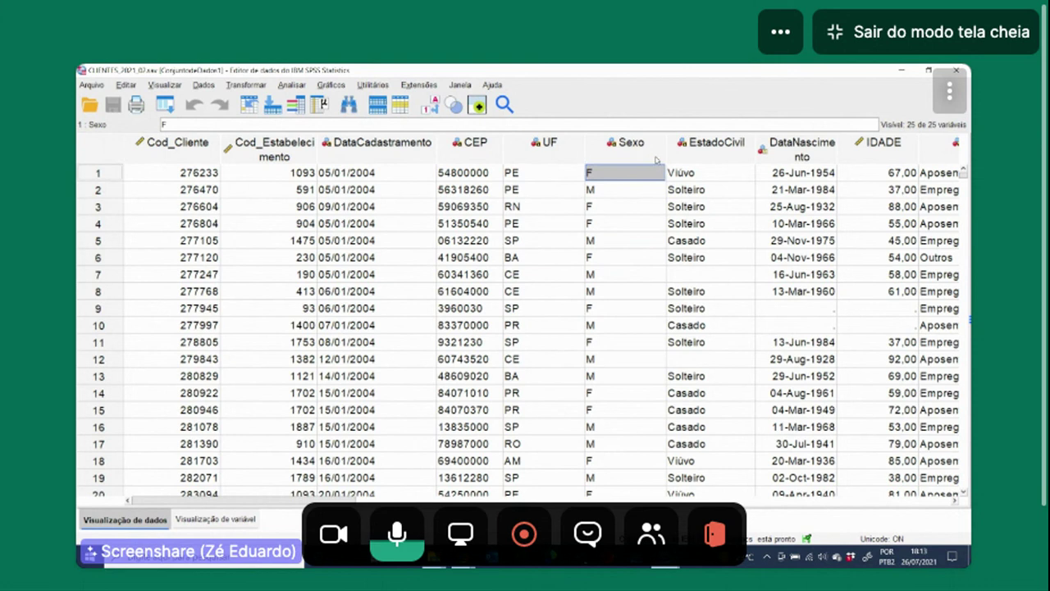
{"action": "left_click", "coordinate": [606, 244]}
{"action": "left_click", "coordinate": [617, 142]}
{"action": "left_click", "coordinate": [624, 240]}
{"action": "left_click", "coordinate": [622, 176]}
{"action": "left_click", "coordinate": [611, 274]}
{"action": "left_click", "coordinate": [608, 190]}
{"action": "left_click", "coordinate": [607, 162]}
{"action": "left_click", "coordinate": [615, 289]}
{"action": "left_click", "coordinate": [623, 394]}
{"action": "left_click", "coordinate": [604, 226]}
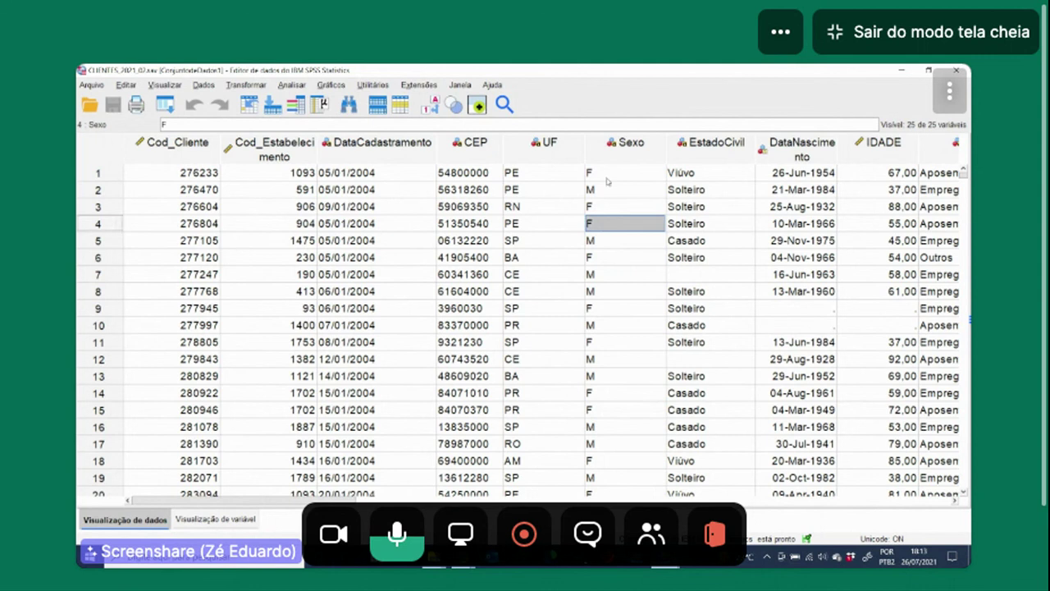
{"action": "left_click", "coordinate": [609, 177]}
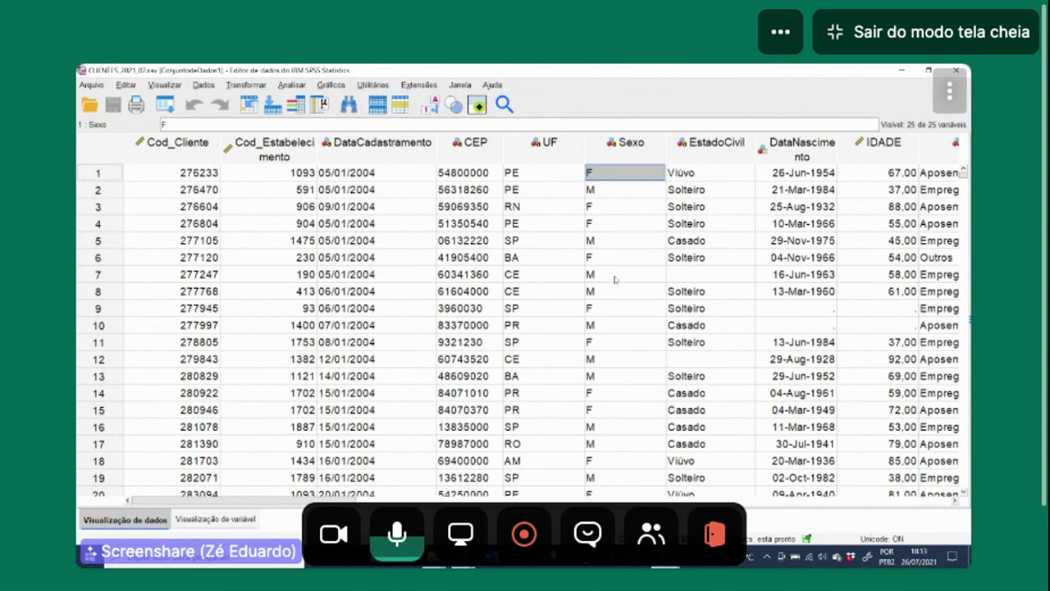
{"action": "left_click", "coordinate": [614, 205]}
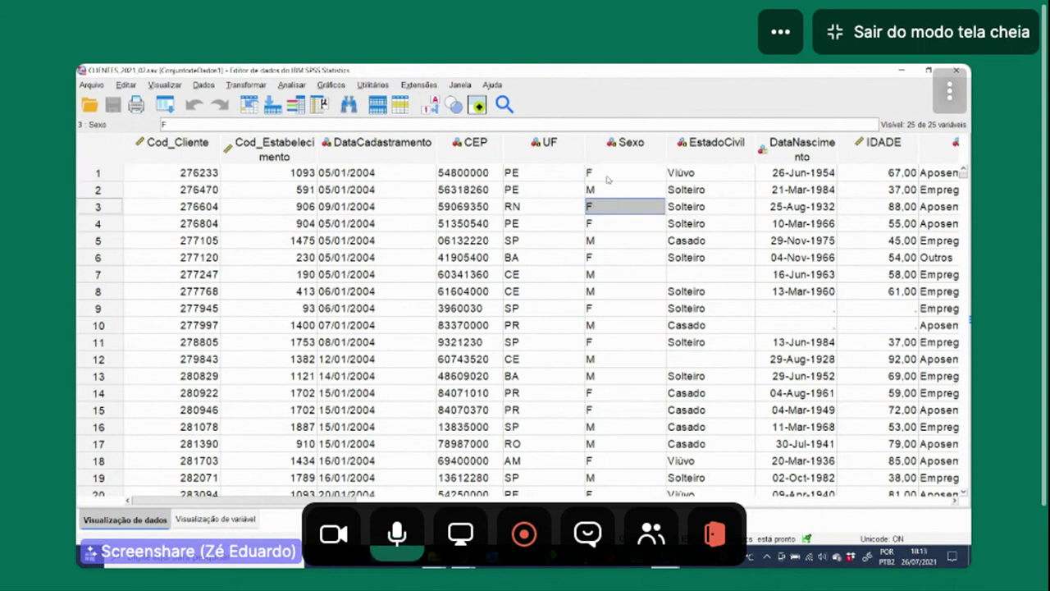
{"action": "left_click", "coordinate": [607, 179]}
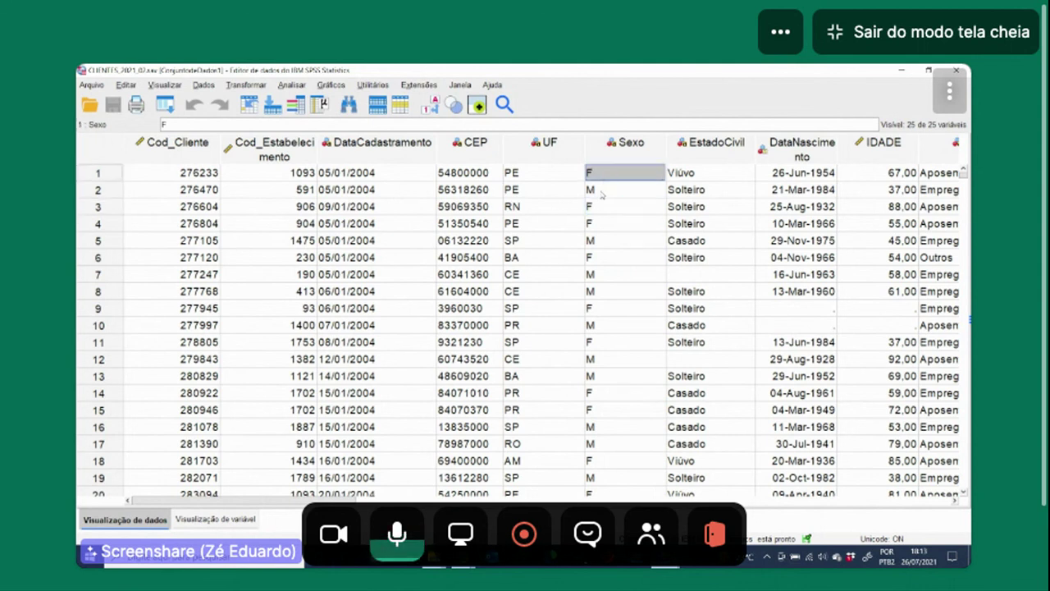
{"action": "left_click", "coordinate": [602, 192]}
{"action": "left_click", "coordinate": [606, 180]}
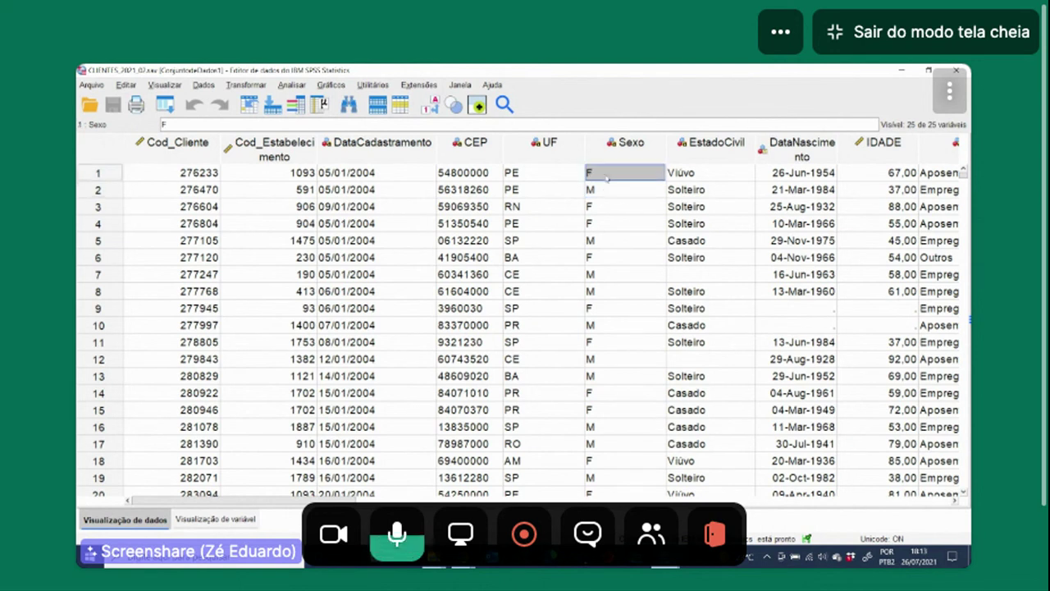
{"action": "left_click", "coordinate": [604, 194]}
{"action": "left_click", "coordinate": [605, 177]}
{"action": "left_click", "coordinate": [603, 193]}
{"action": "left_click", "coordinate": [602, 175]}
{"action": "left_click", "coordinate": [601, 193]}
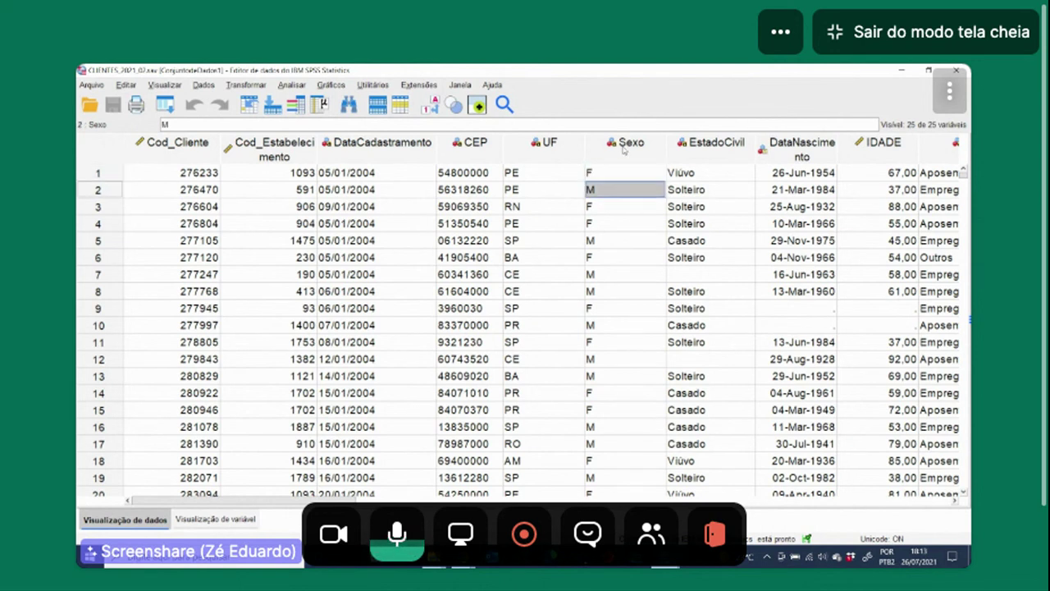
{"action": "left_click", "coordinate": [604, 177]}
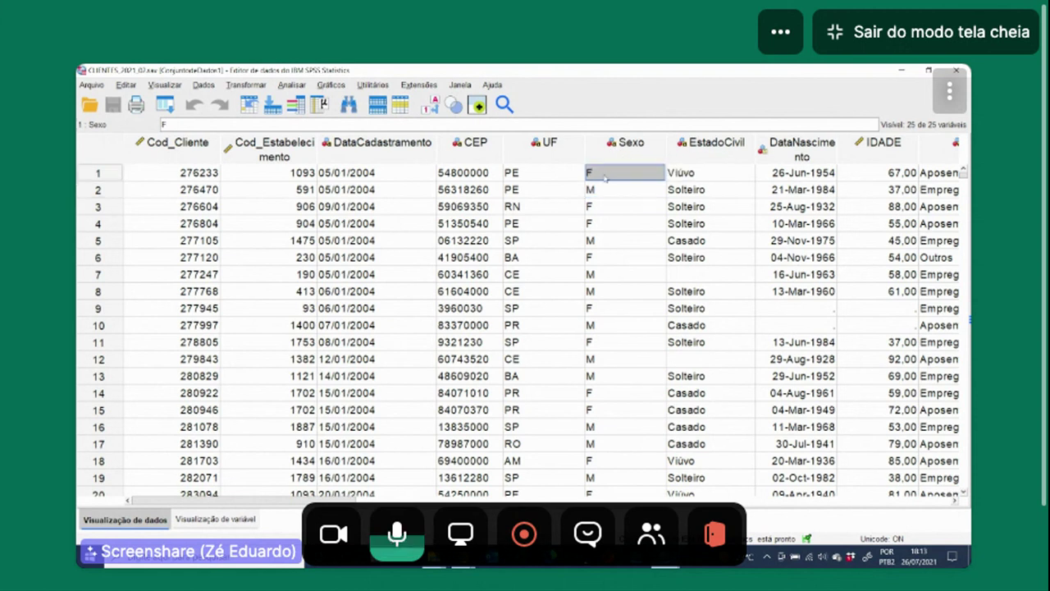
{"action": "left_click", "coordinate": [610, 196]}
{"action": "left_click", "coordinate": [611, 207]}
{"action": "left_click", "coordinate": [605, 173]}
{"action": "left_click", "coordinate": [611, 209]}
{"action": "left_click", "coordinate": [609, 172]}
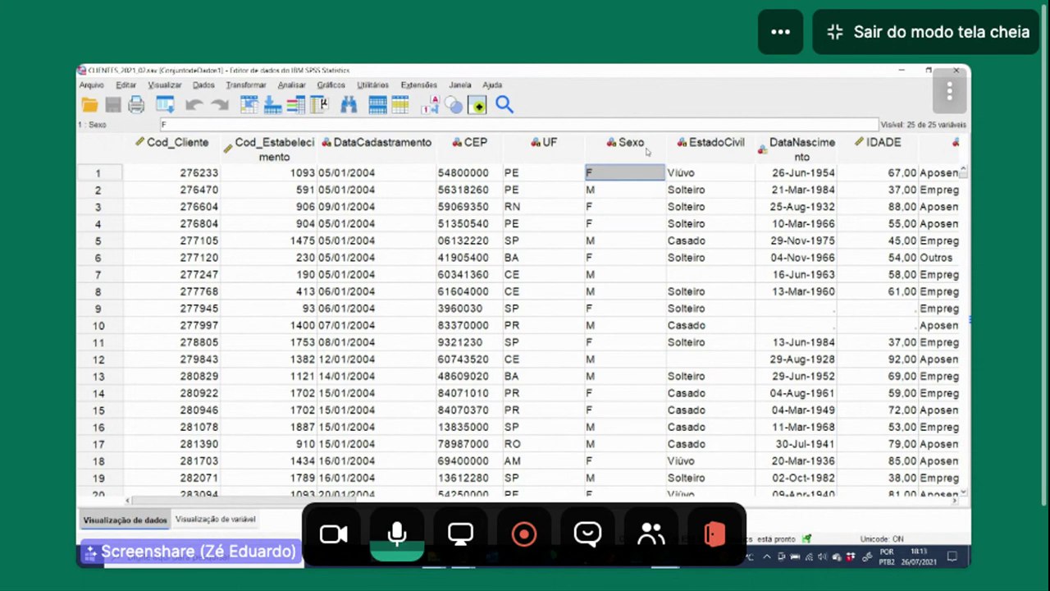
Step: Select the entire Sexo column and review the editing commands available for it, including find and replace
{"action": "left_click", "coordinate": [626, 142]}
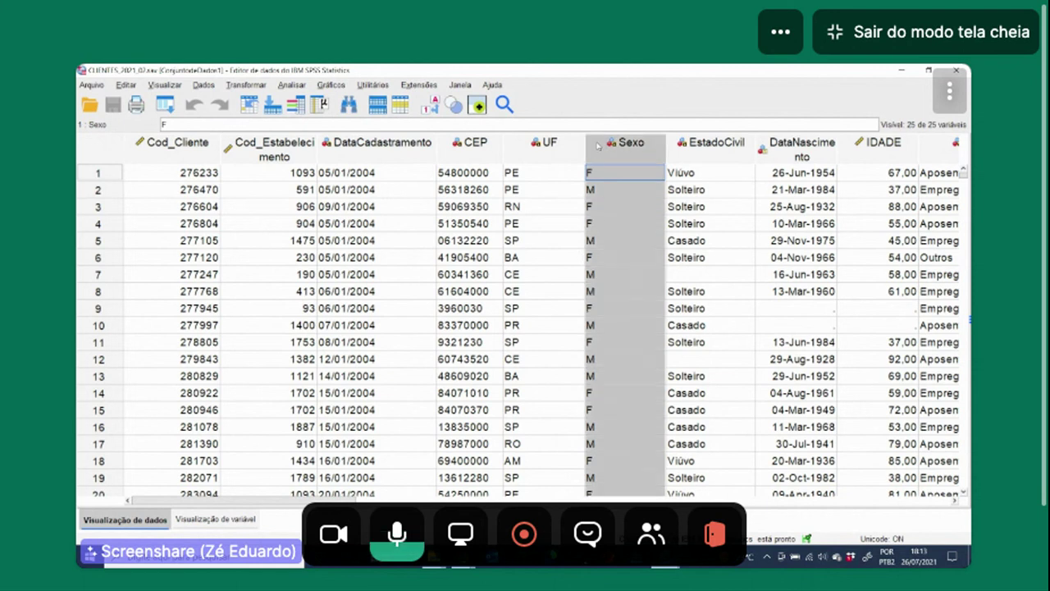
{"action": "right_click", "coordinate": [601, 150]}
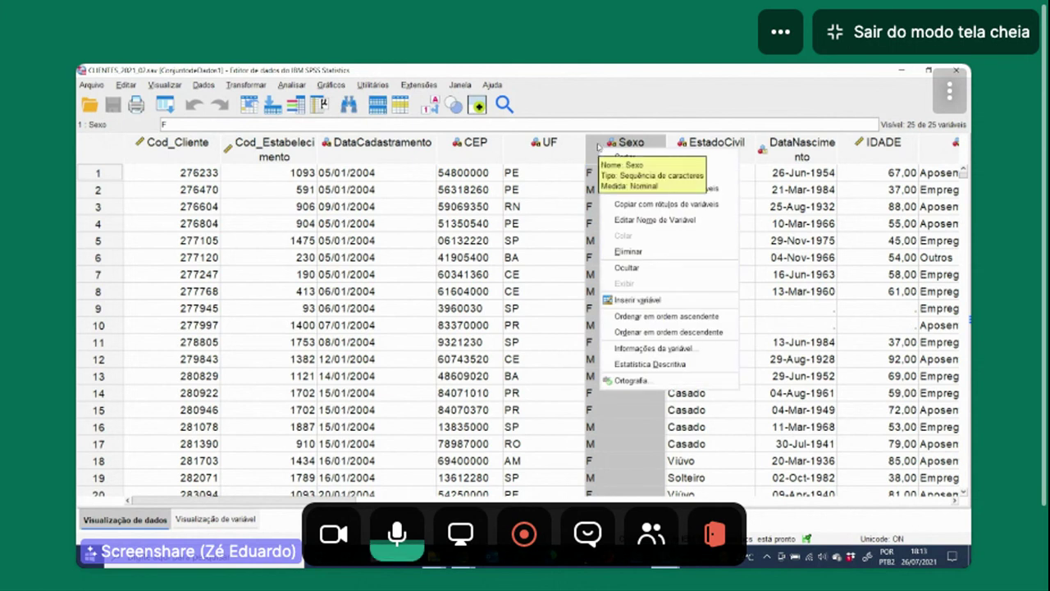
{"action": "left_click", "coordinate": [598, 146]}
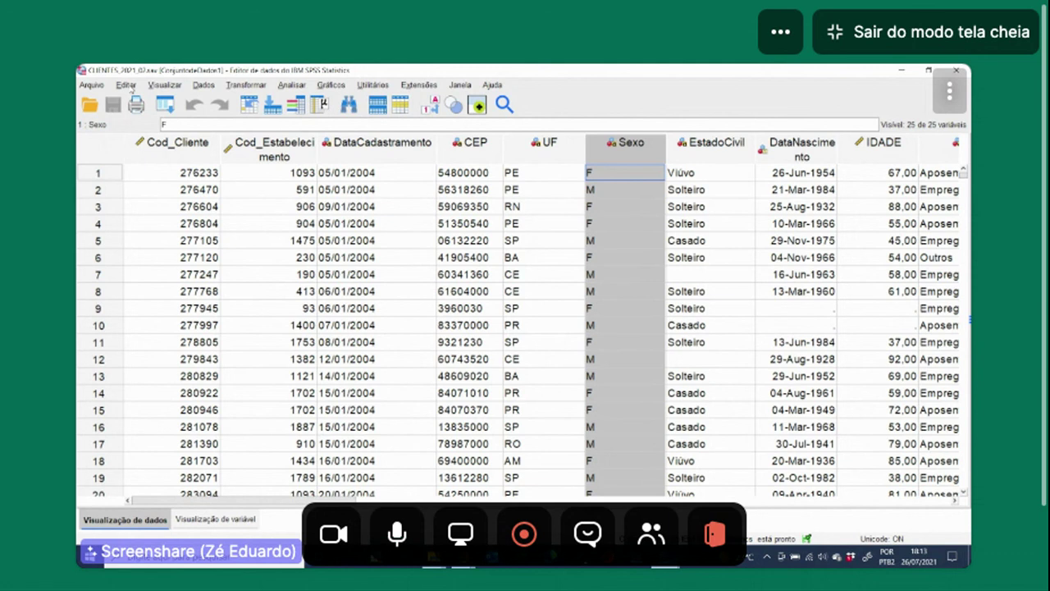
{"action": "left_click", "coordinate": [130, 87]}
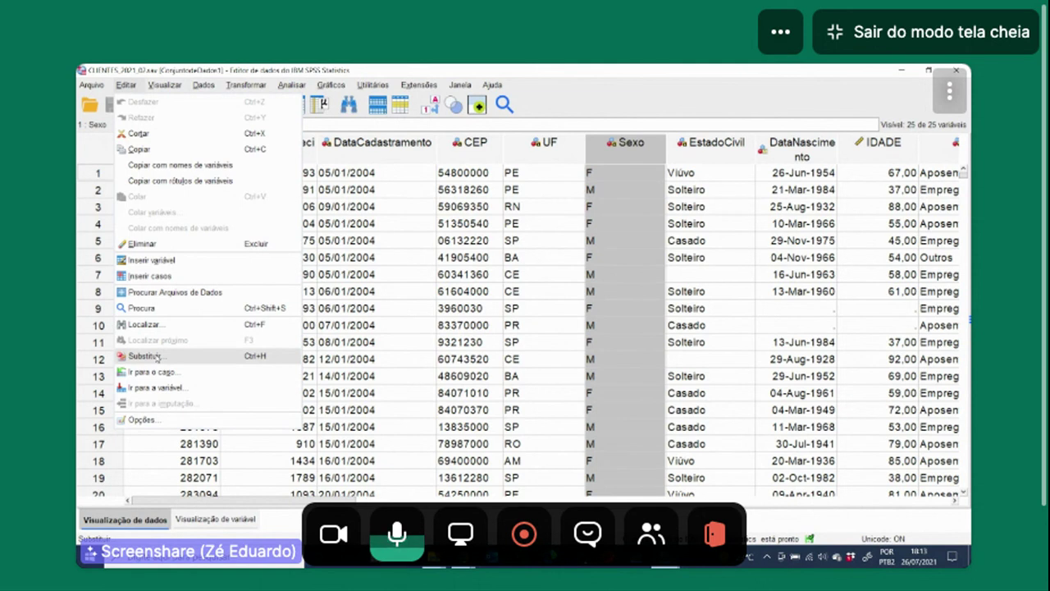
{"action": "left_click", "coordinate": [625, 230]}
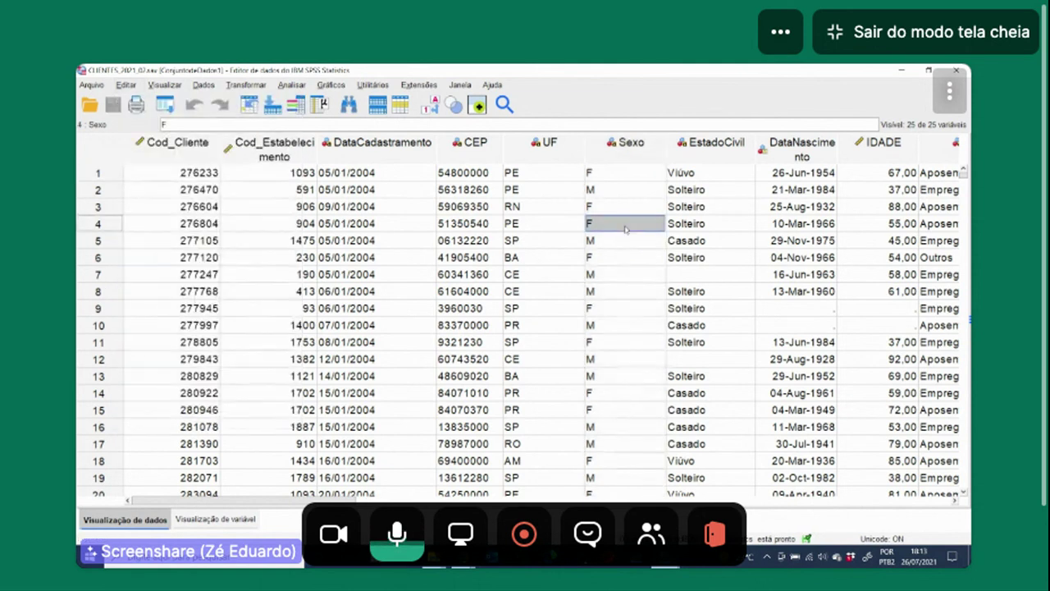
{"action": "key", "text": "Up"}
{"action": "left_click", "coordinate": [616, 191]}
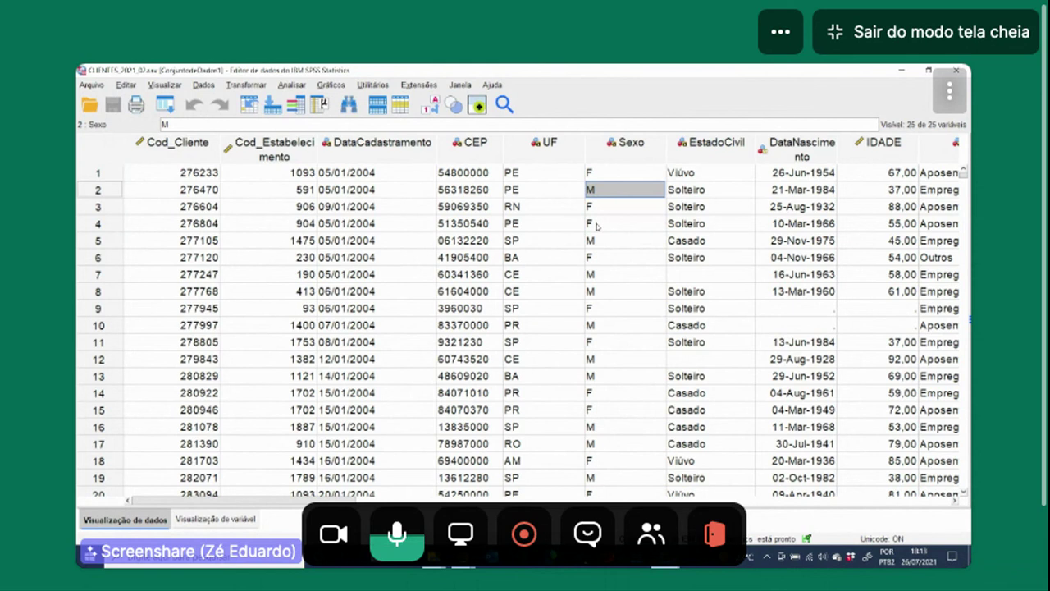
{"action": "left_click", "coordinate": [623, 340]}
{"action": "left_click", "coordinate": [622, 261]}
{"action": "left_click", "coordinate": [624, 374]}
{"action": "left_click", "coordinate": [617, 242]}
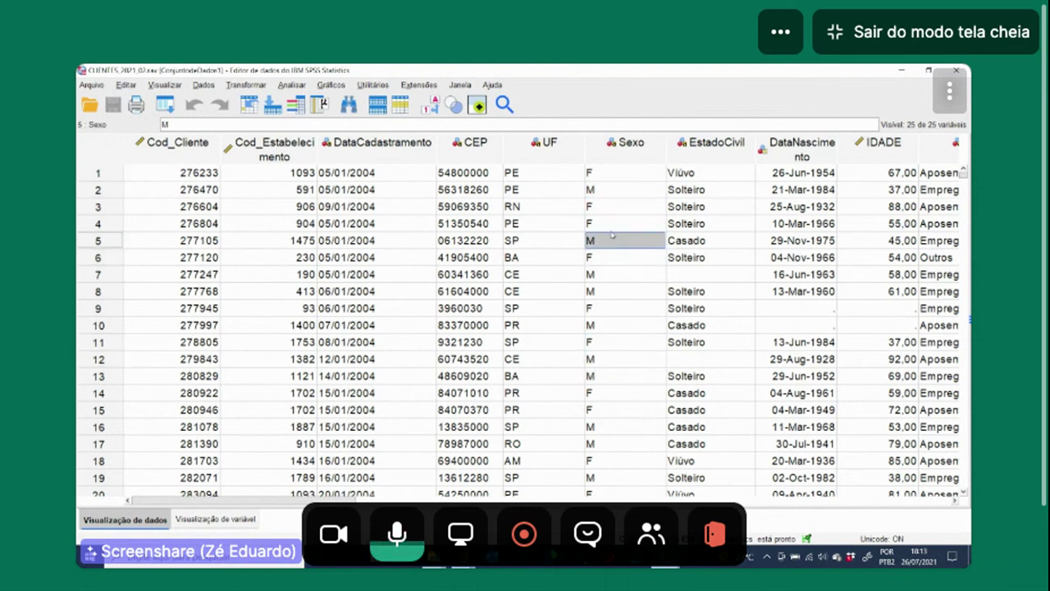
{"action": "left_click", "coordinate": [615, 178]}
{"action": "left_click", "coordinate": [663, 240]}
{"action": "left_click", "coordinate": [636, 180]}
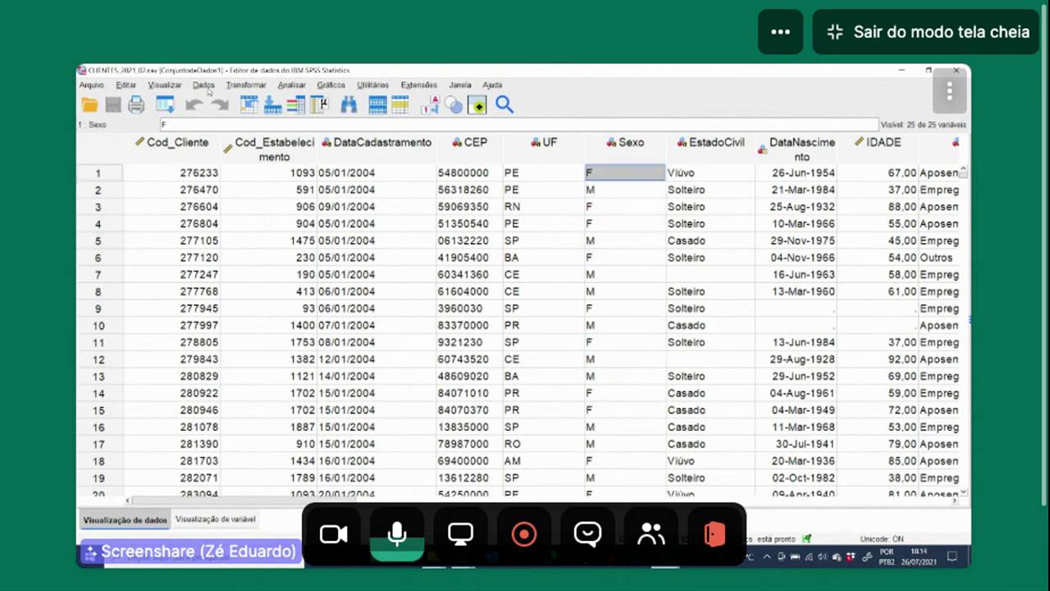
Step: Start a Recode into Same Variables transformation and add Sexo as the variable to recode
{"action": "left_click", "coordinate": [243, 84]}
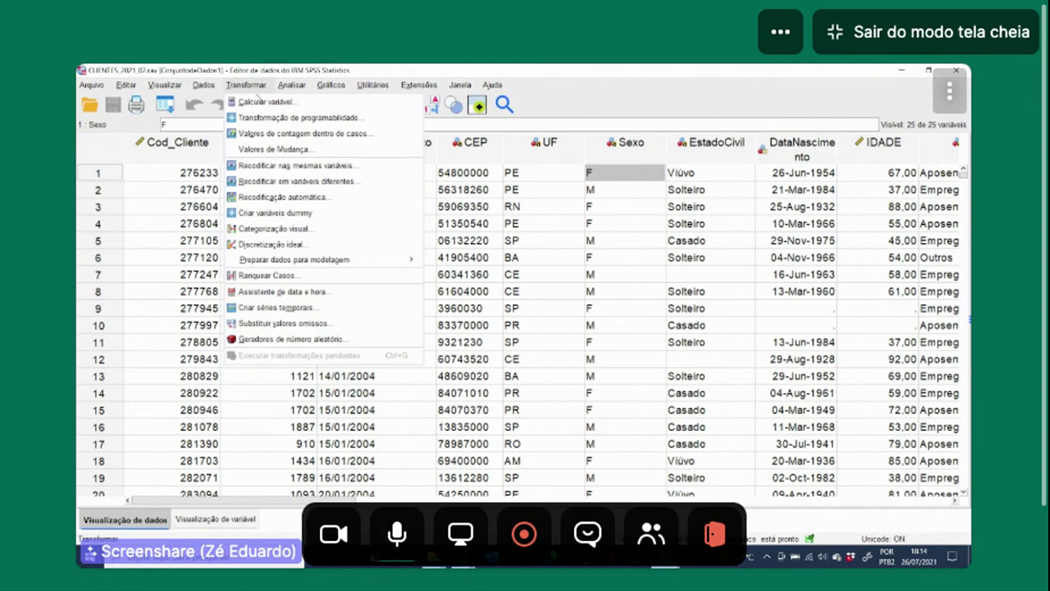
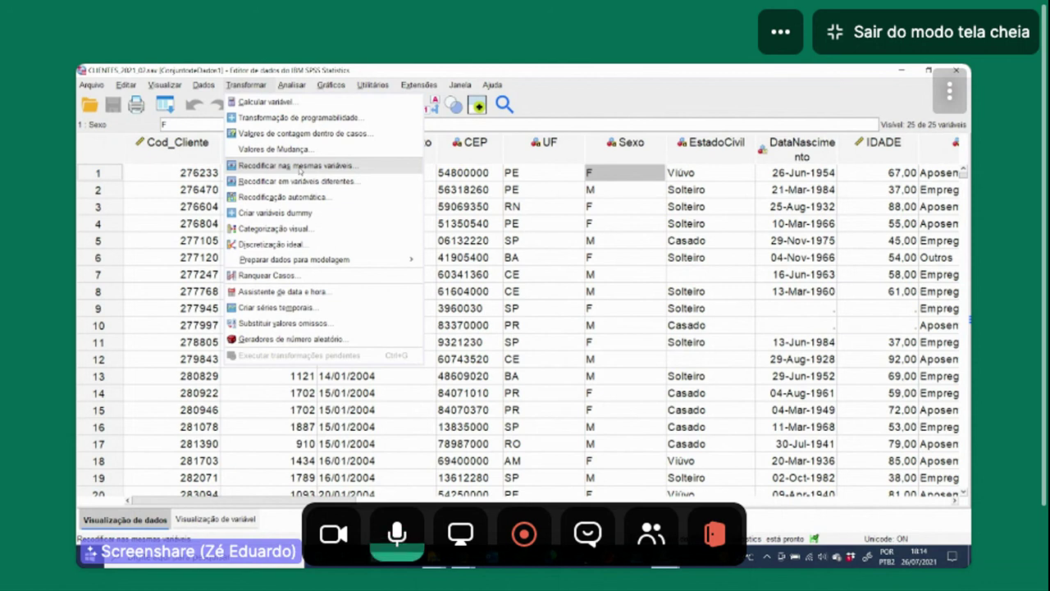
{"action": "left_click", "coordinate": [299, 168]}
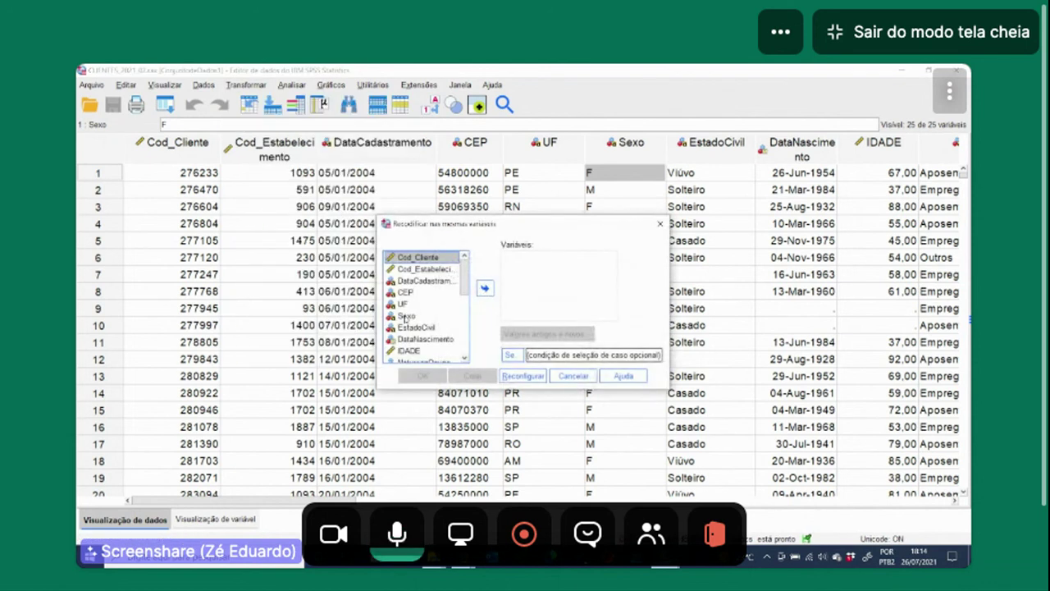
{"action": "left_click", "coordinate": [449, 316]}
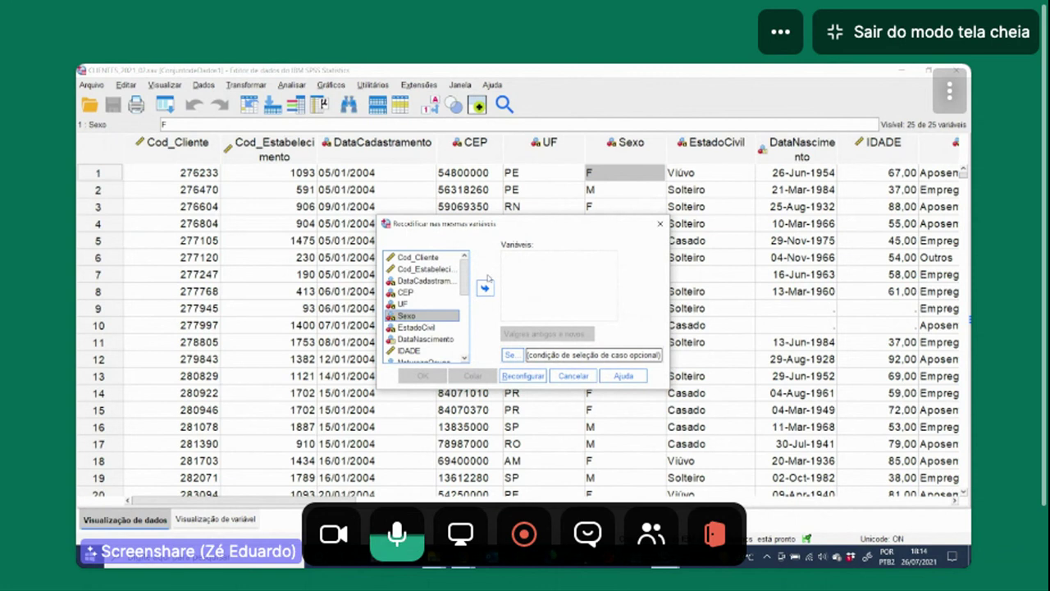
{"action": "left_click", "coordinate": [485, 288]}
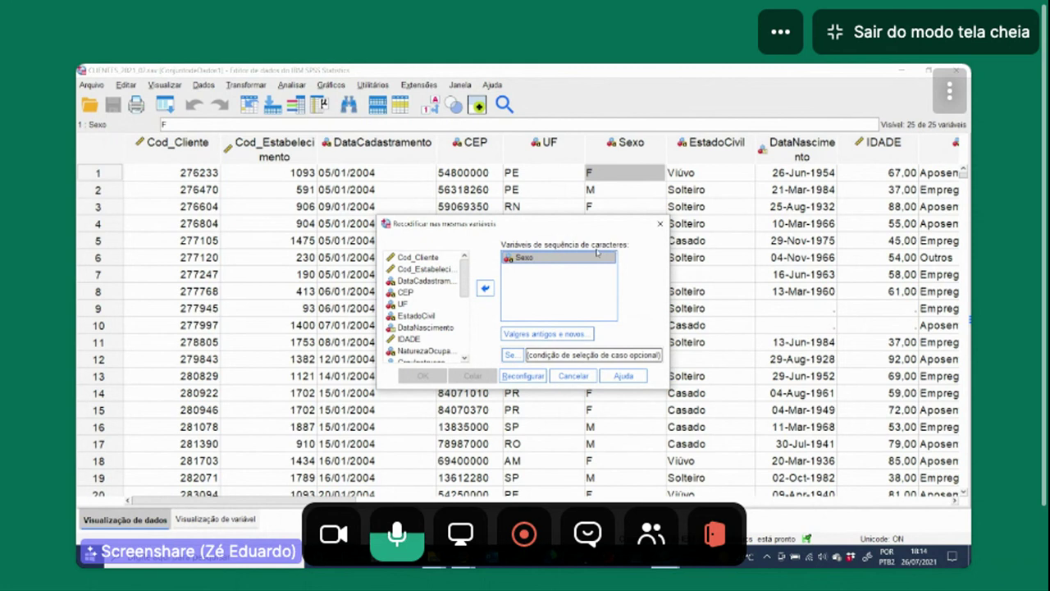
Step: Define the old and new values for Sexo, adding the rule that recodes F to 0
{"action": "left_click", "coordinate": [566, 330]}
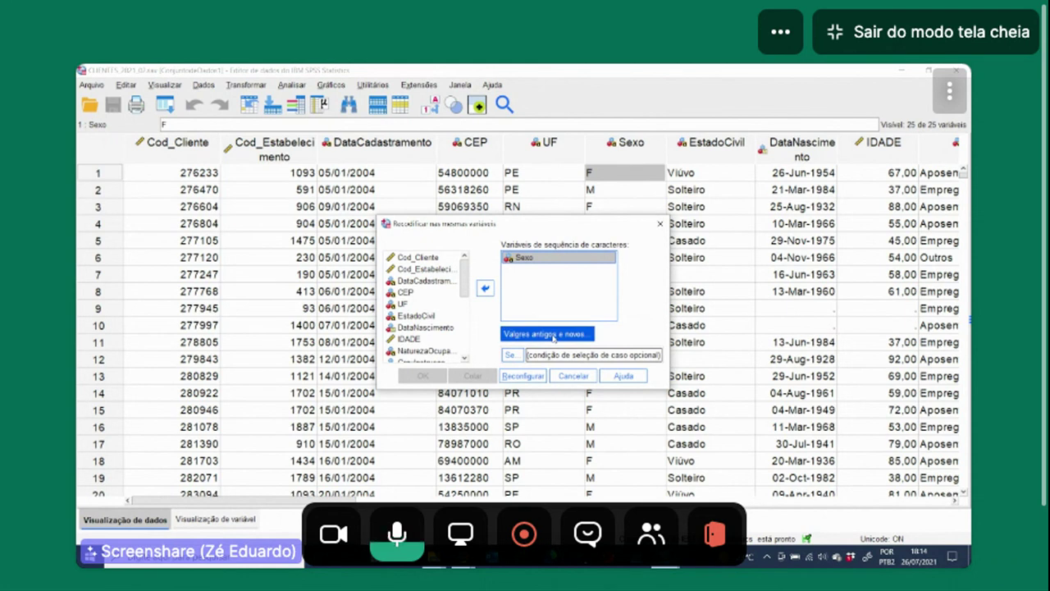
{"action": "left_click", "coordinate": [554, 337]}
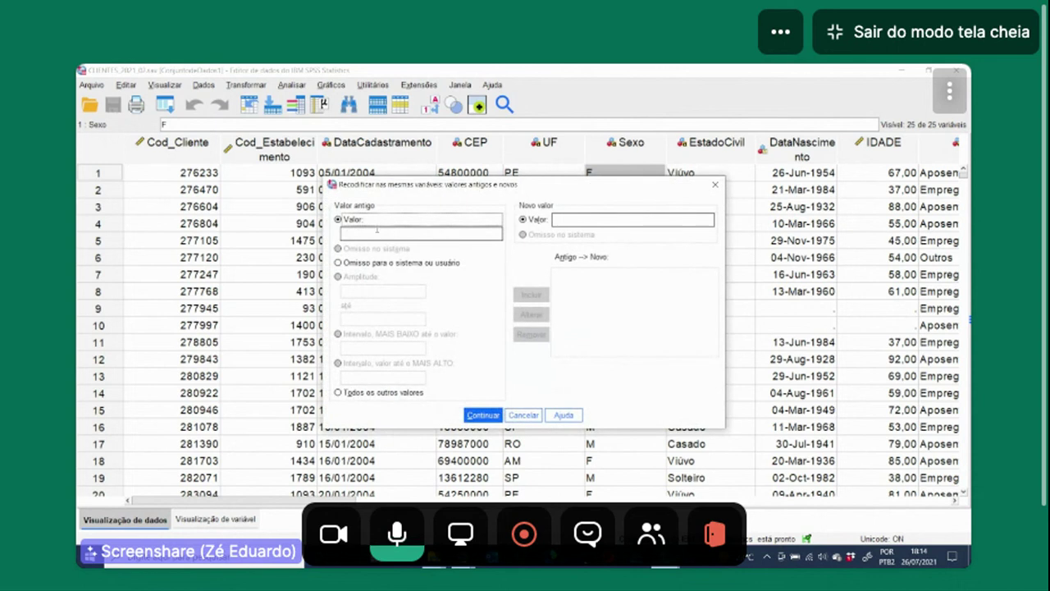
{"action": "left_click", "coordinate": [370, 232]}
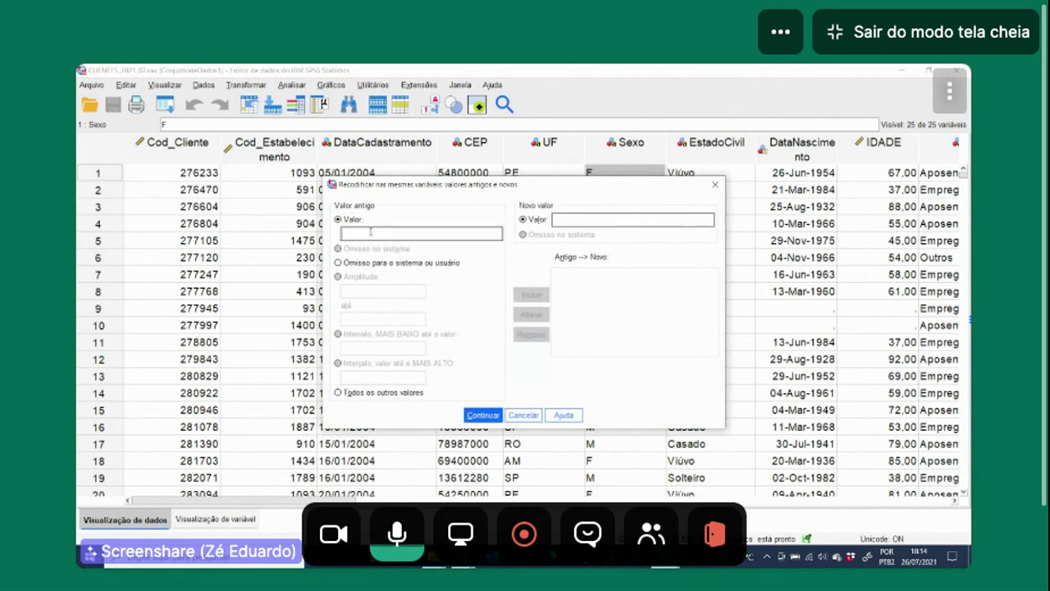
{"action": "type", "text": "F"}
{"action": "type", "text": "0"}
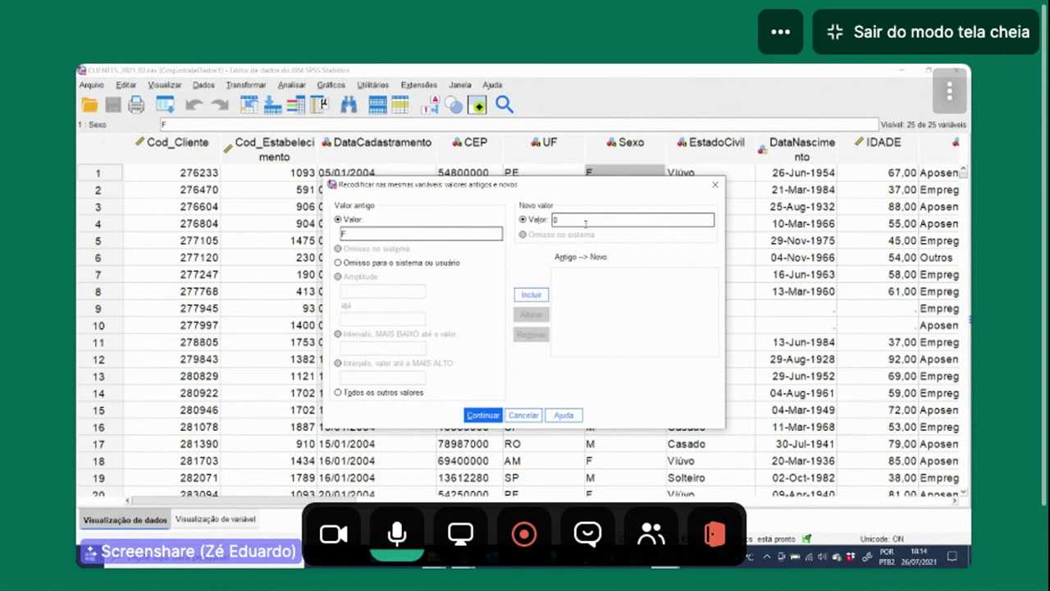
{"action": "left_click", "coordinate": [530, 296]}
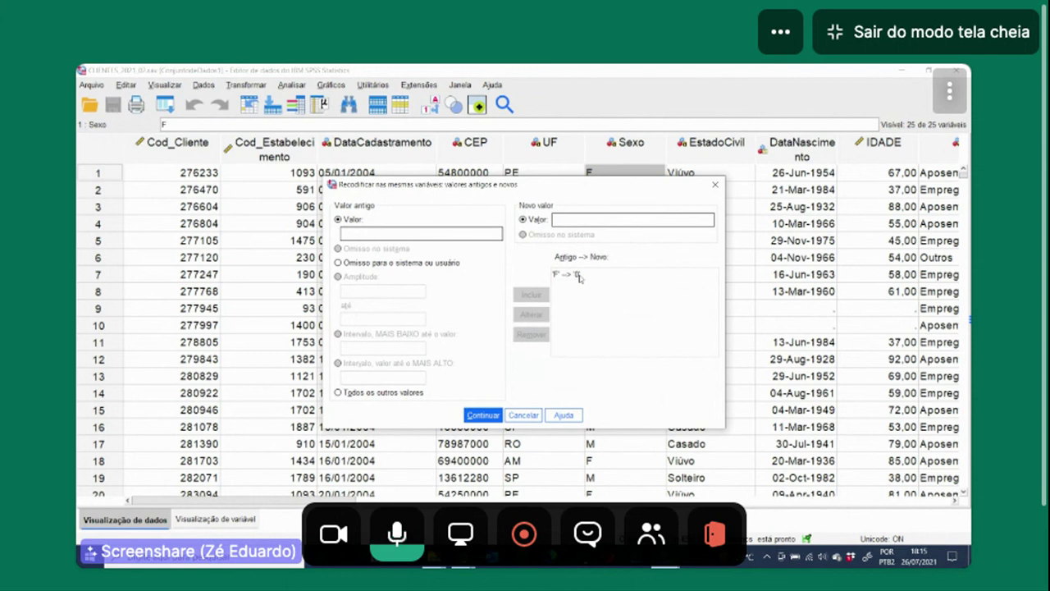
Step: Add the rule that recodes M to 1 and run the Sexo recode
{"action": "left_click", "coordinate": [401, 238]}
{"action": "type", "text": "M"}
{"action": "left_click", "coordinate": [554, 219]}
{"action": "type", "text": "1"}
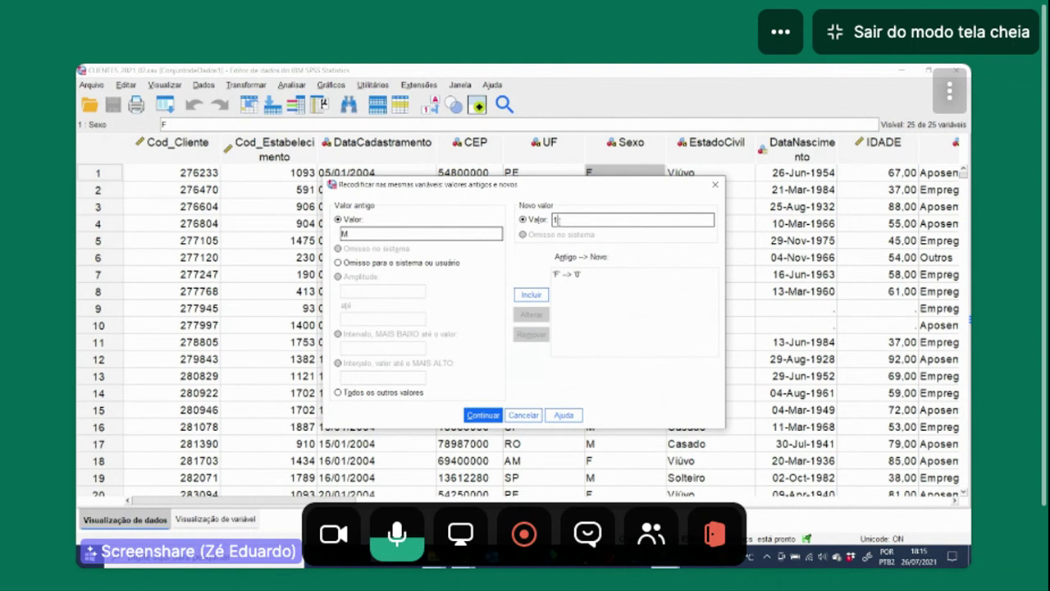
{"action": "left_click", "coordinate": [535, 295]}
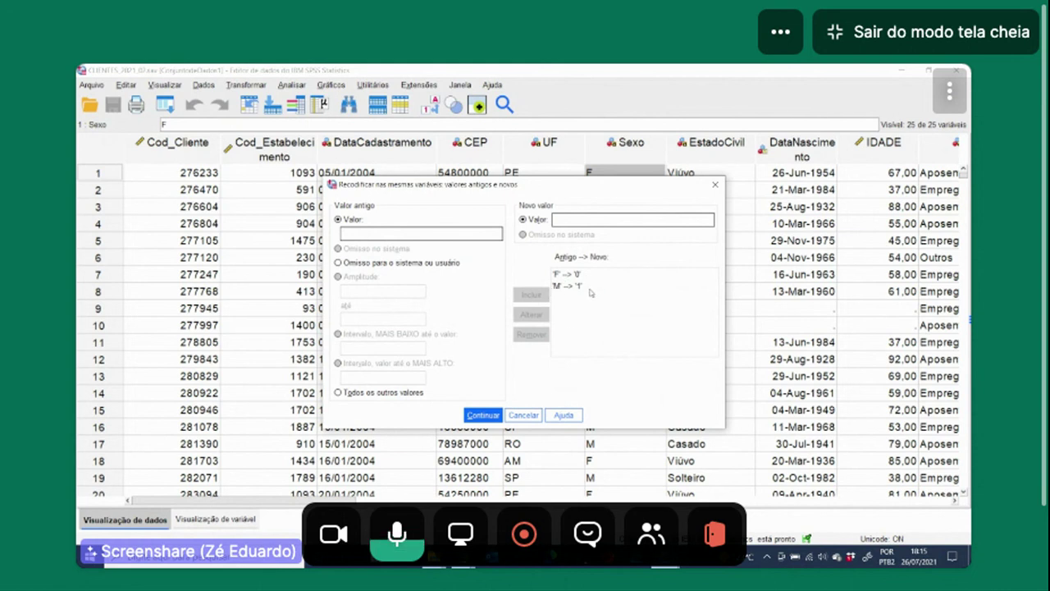
{"action": "left_click", "coordinate": [483, 415]}
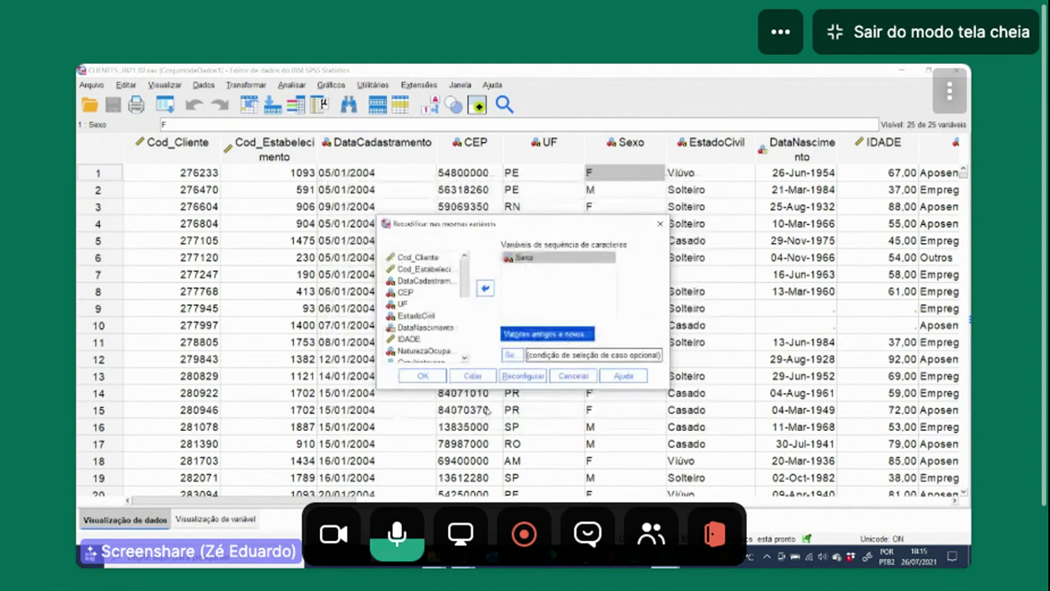
{"action": "left_click", "coordinate": [423, 375]}
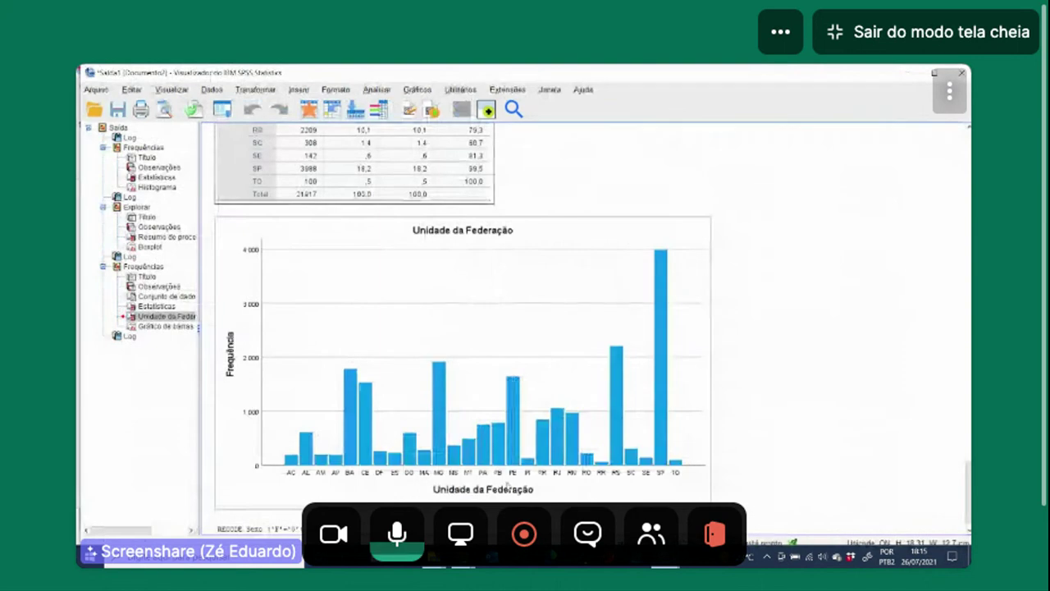
Step: Return to the case data of CLIENTES_2021_02.sav and examine the recoded values in the Sexo column
{"action": "left_click", "coordinate": [666, 557]}
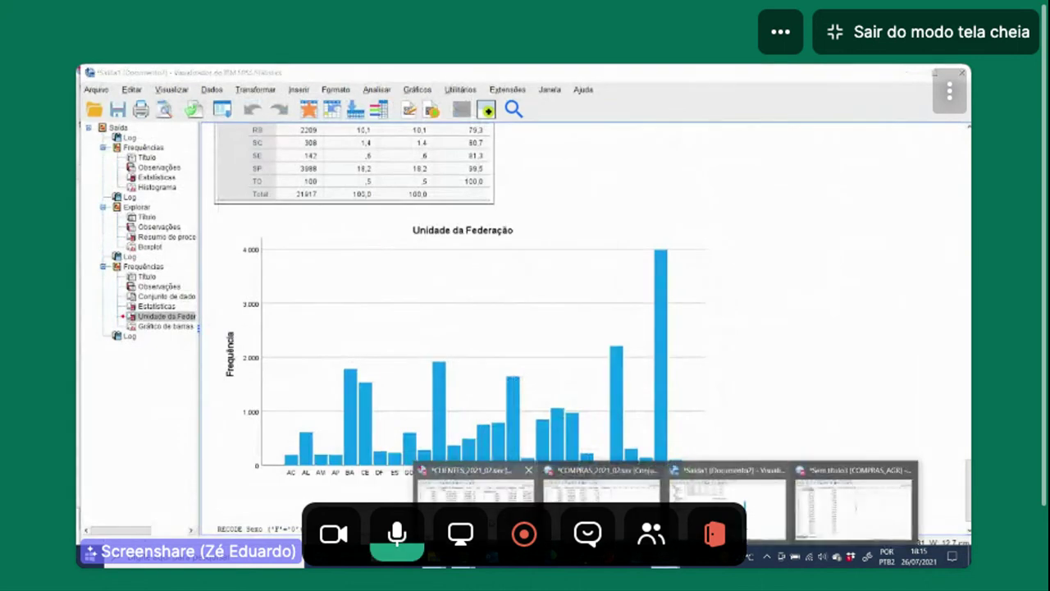
{"action": "left_click", "coordinate": [476, 500]}
{"action": "left_click", "coordinate": [610, 241]}
{"action": "left_click", "coordinate": [610, 175]}
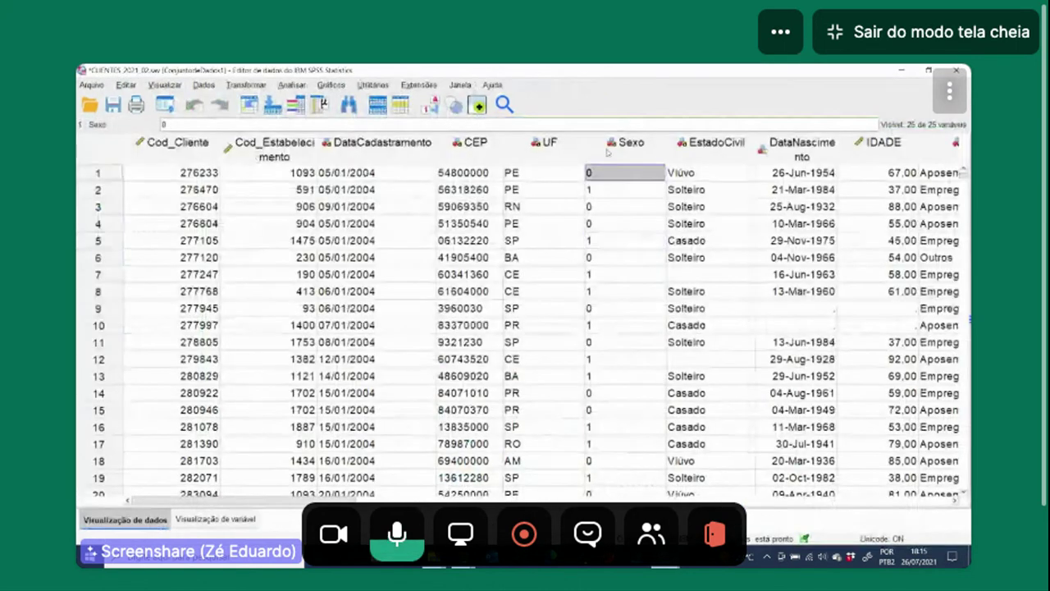
{"action": "left_click", "coordinate": [609, 152]}
{"action": "left_click", "coordinate": [612, 207]}
{"action": "left_click", "coordinate": [616, 149]}
{"action": "left_click", "coordinate": [616, 207]}
{"action": "left_click", "coordinate": [612, 176]}
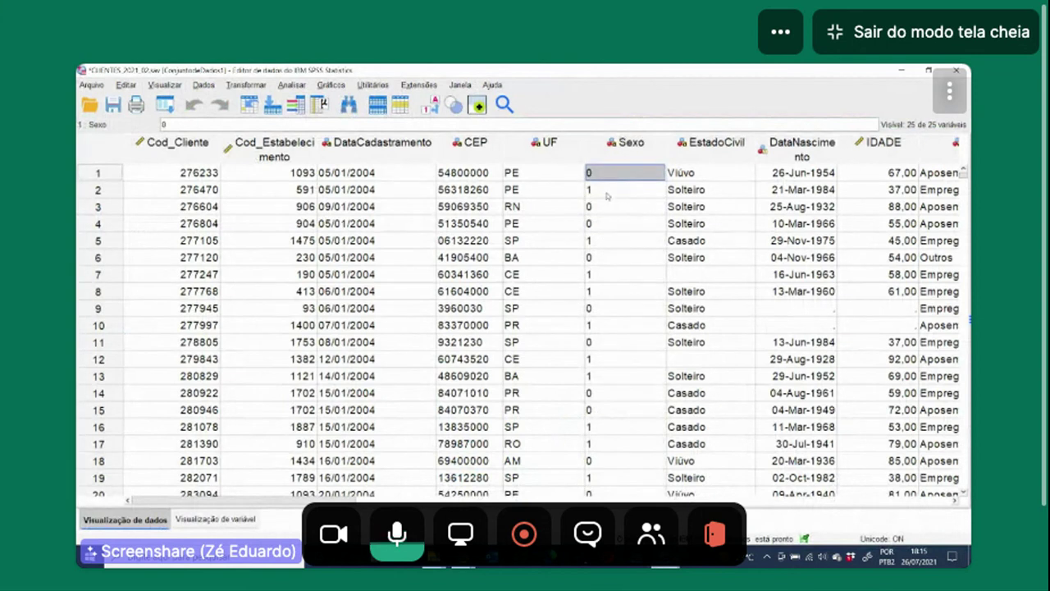
{"action": "left_click", "coordinate": [609, 196]}
{"action": "key", "text": "Down"}
{"action": "key", "text": "Down"}
{"action": "key", "text": "Up"}
{"action": "key", "text": "Up"}
{"action": "left_click", "coordinate": [611, 174]}
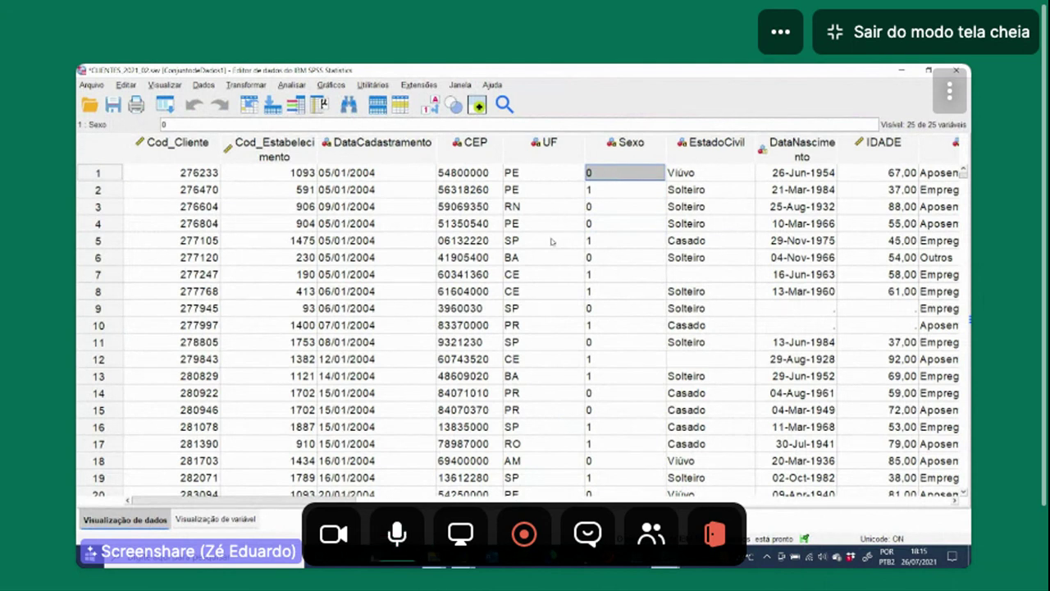
{"action": "left_click", "coordinate": [606, 223]}
{"action": "left_click", "coordinate": [614, 206]}
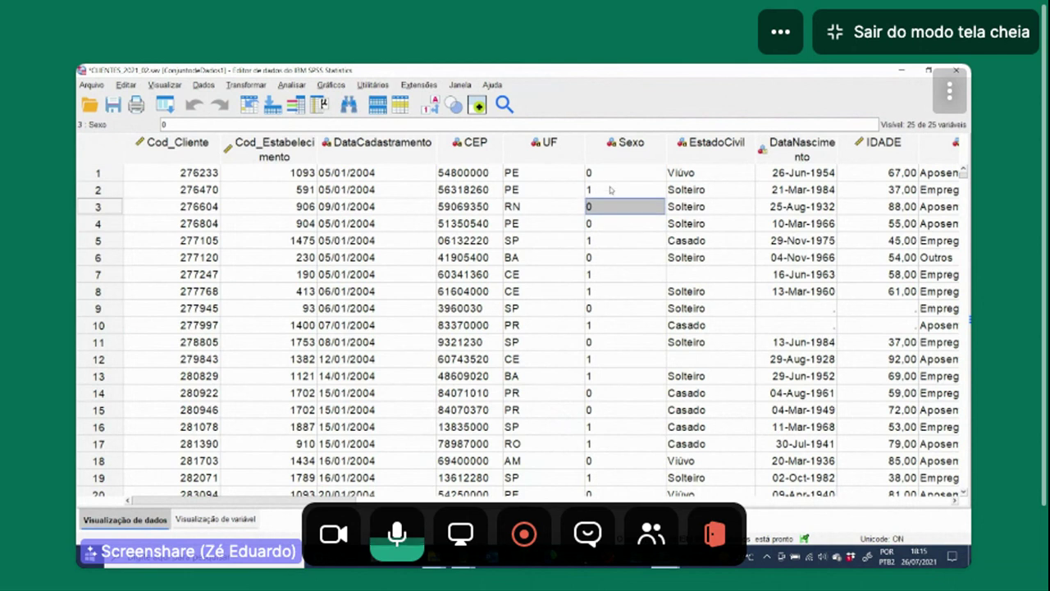
{"action": "left_click", "coordinate": [611, 176]}
{"action": "left_click", "coordinate": [624, 148]}
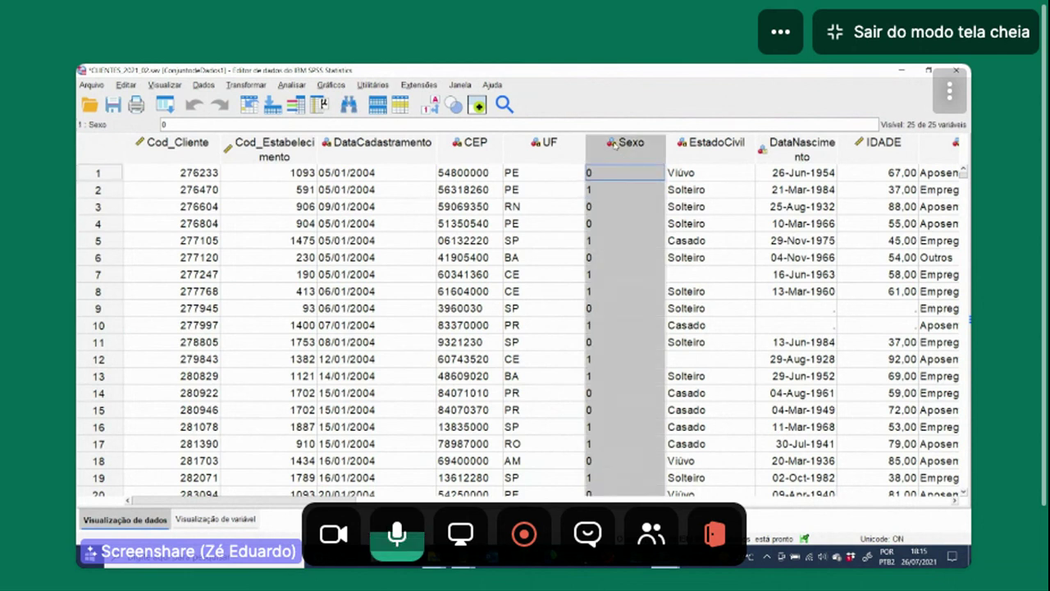
{"action": "left_click", "coordinate": [597, 207]}
{"action": "left_click", "coordinate": [594, 176]}
{"action": "left_click", "coordinate": [597, 190]}
{"action": "left_click", "coordinate": [600, 206]}
{"action": "left_click", "coordinate": [598, 173]}
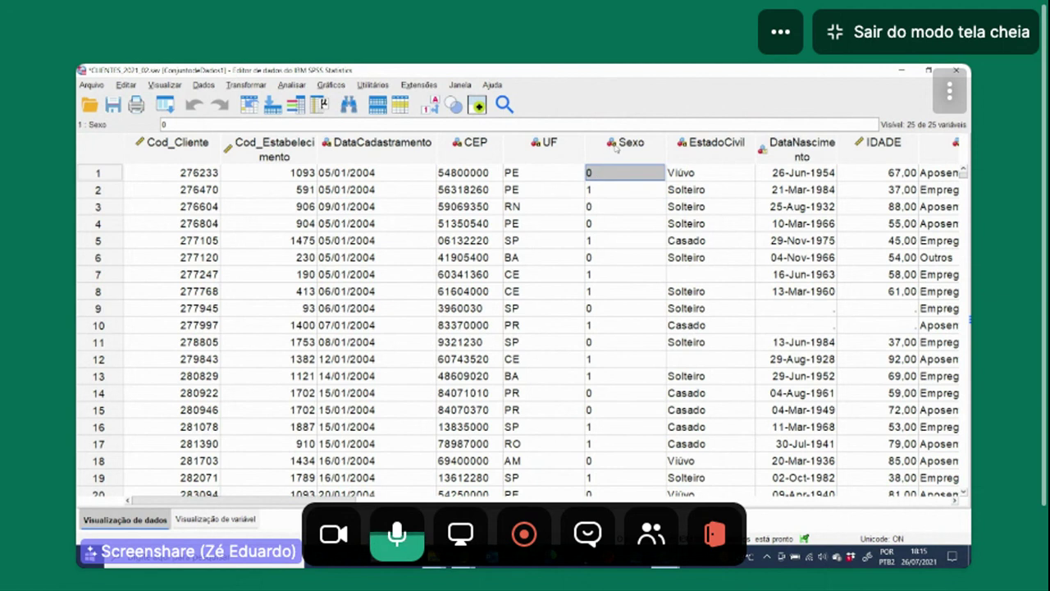
Step: Change the variable type of Sexo to Numérico
{"action": "mouse_move", "coordinate": [616, 146]}
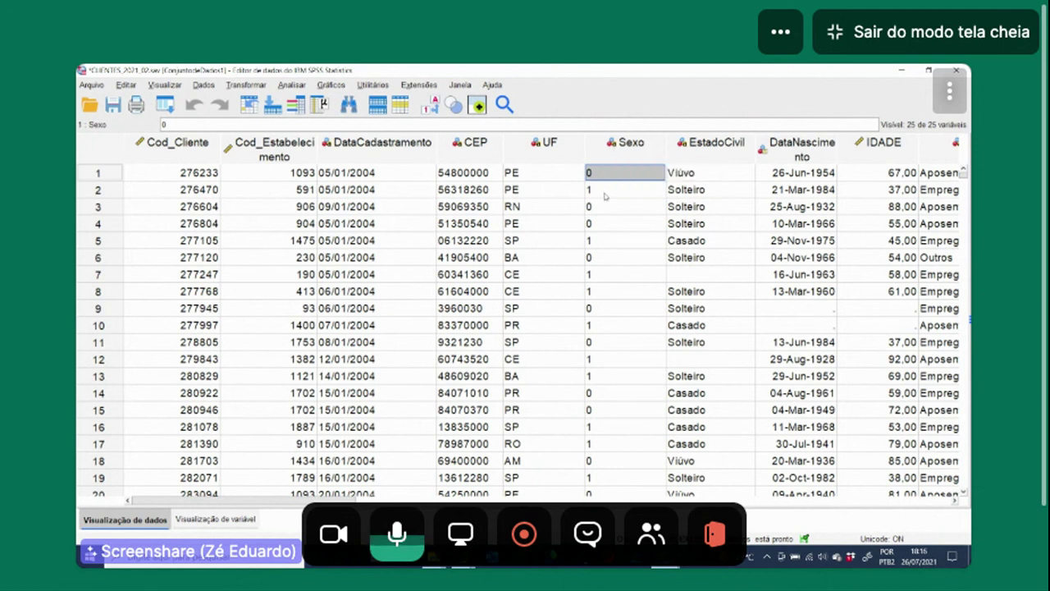
{"action": "double_click", "coordinate": [612, 148]}
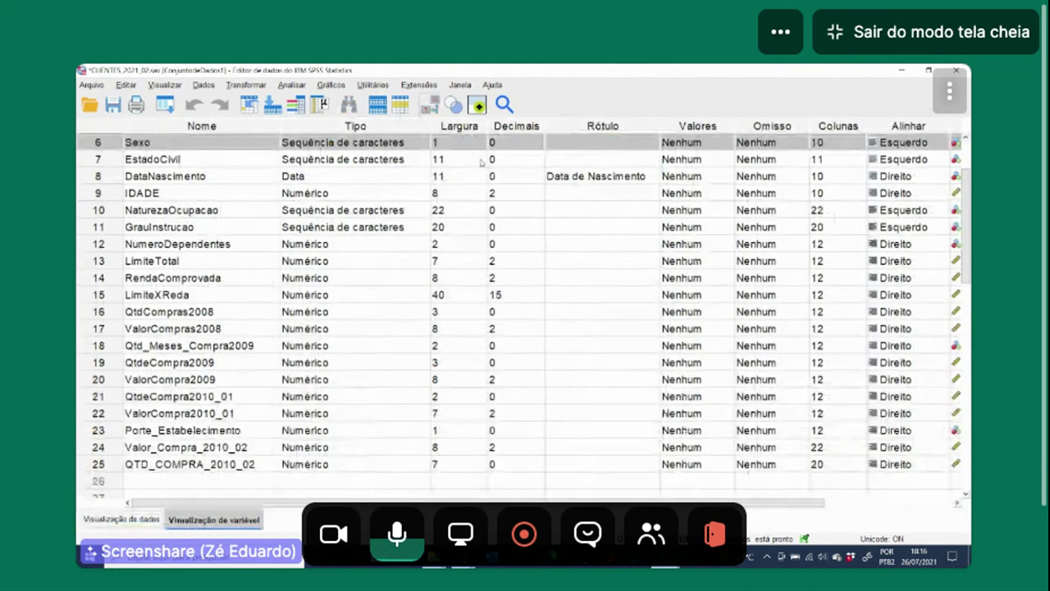
{"action": "left_click", "coordinate": [420, 145]}
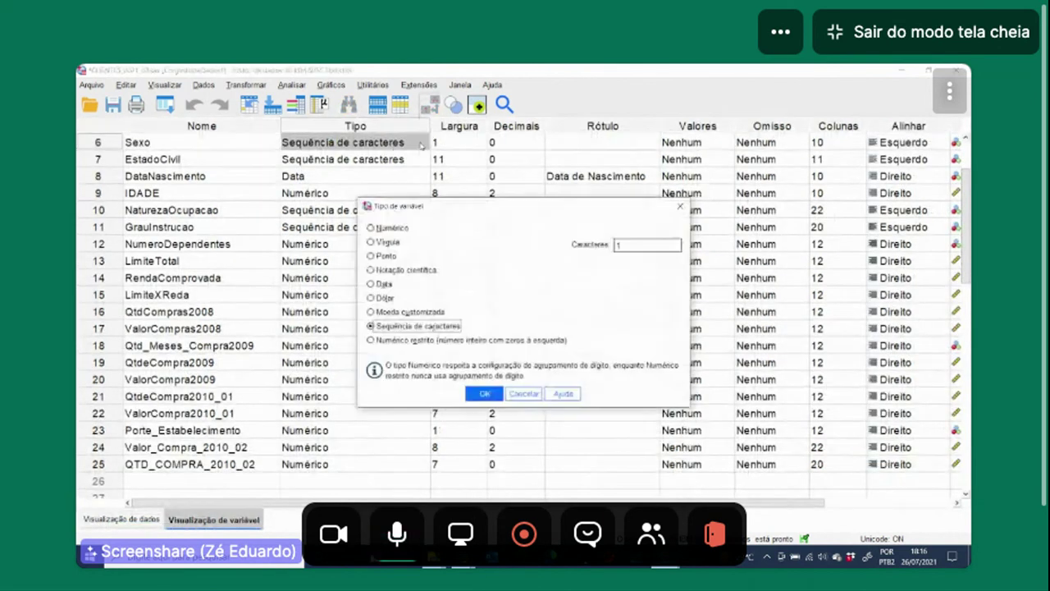
{"action": "left_click", "coordinate": [375, 230]}
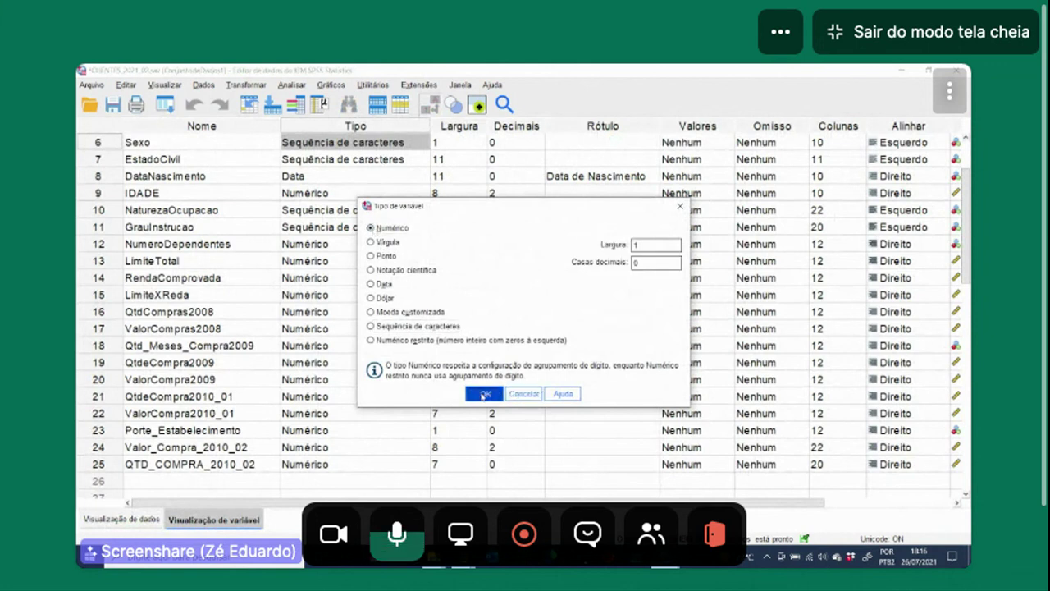
{"action": "left_click", "coordinate": [484, 393]}
Step: Return to the case data and examine how the numeric Sexo column displays its codes across the first rows
{"action": "double_click", "coordinate": [96, 143]}
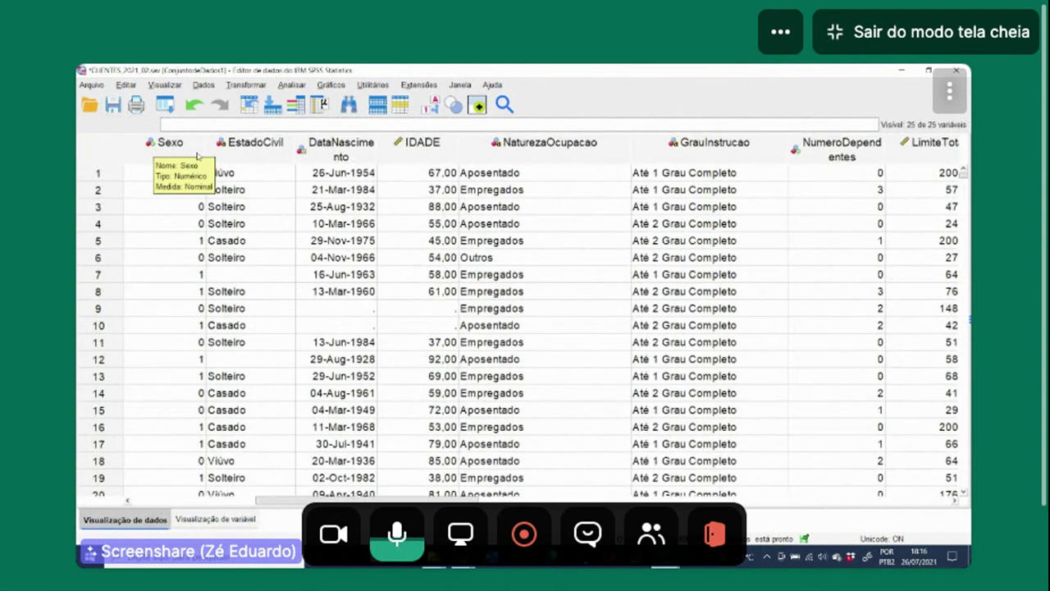
{"action": "left_click", "coordinate": [169, 257]}
{"action": "left_click", "coordinate": [186, 141]}
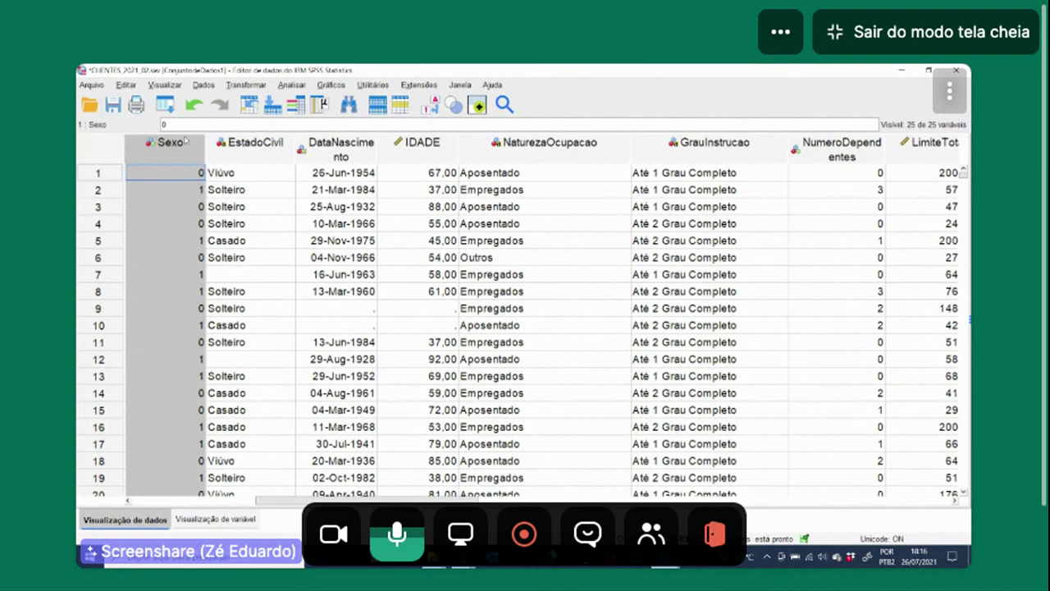
{"action": "left_click", "coordinate": [197, 175]}
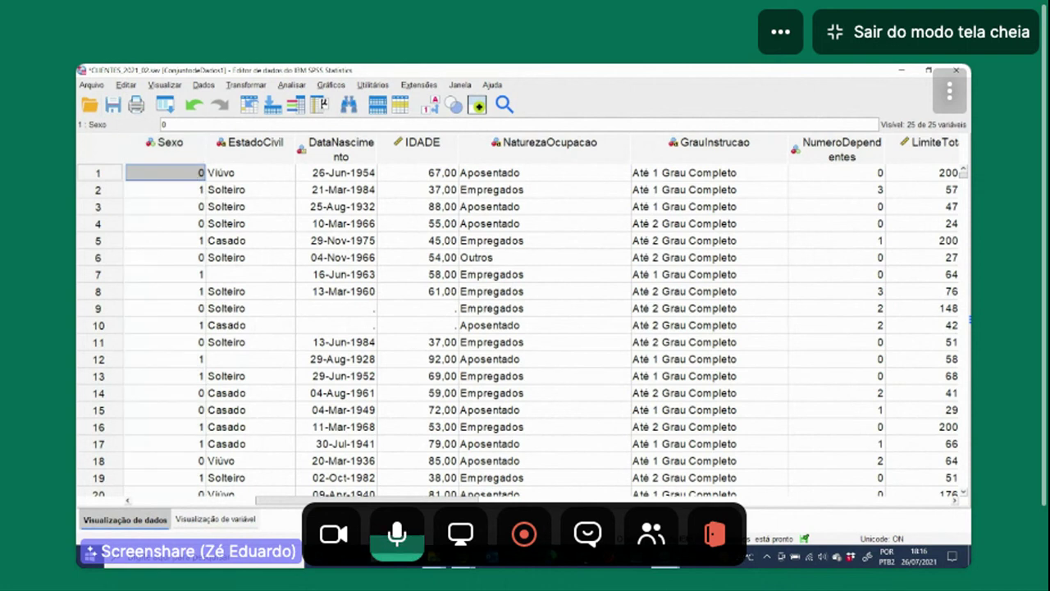
{"action": "scroll", "coordinate": [525, 328], "scroll_direction": "left", "scroll_amount": 2}
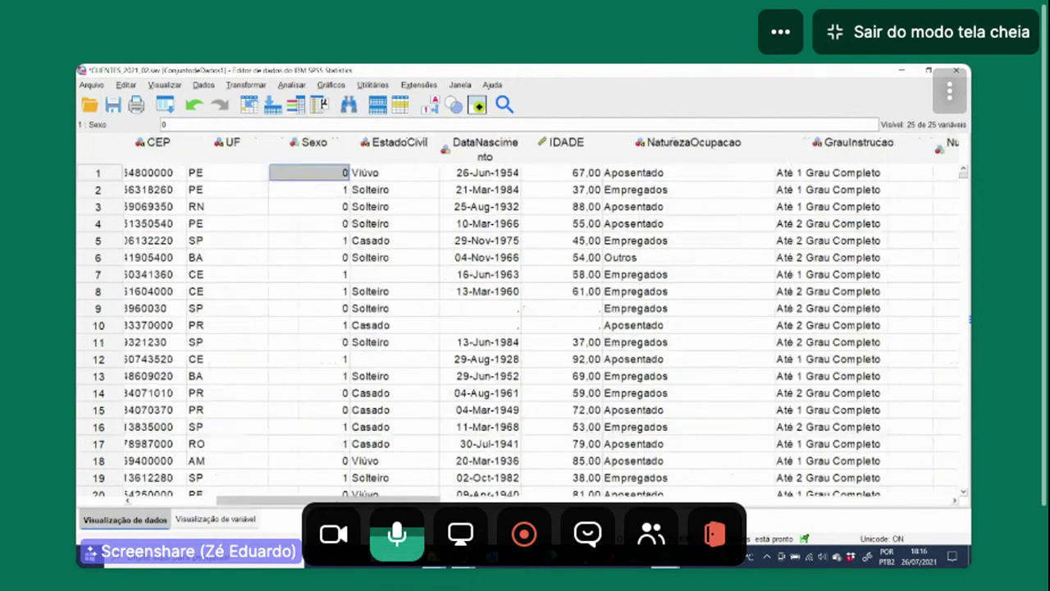
{"action": "left_click", "coordinate": [332, 206]}
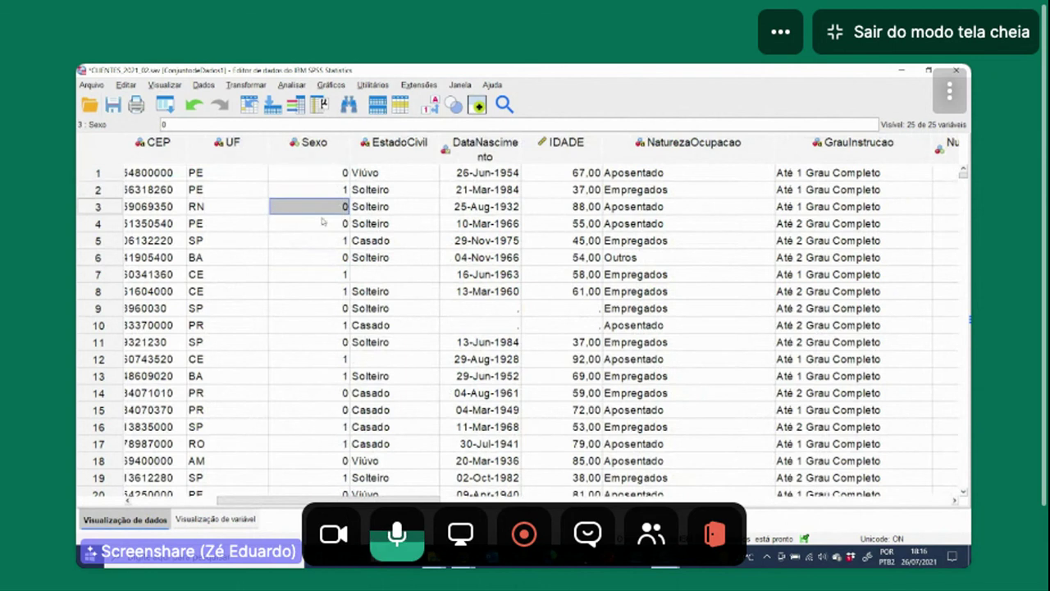
{"action": "left_click", "coordinate": [326, 252]}
{"action": "left_click", "coordinate": [321, 179]}
{"action": "left_click", "coordinate": [324, 239]}
{"action": "left_click", "coordinate": [321, 177]}
{"action": "left_click", "coordinate": [327, 227]}
{"action": "left_click", "coordinate": [316, 177]}
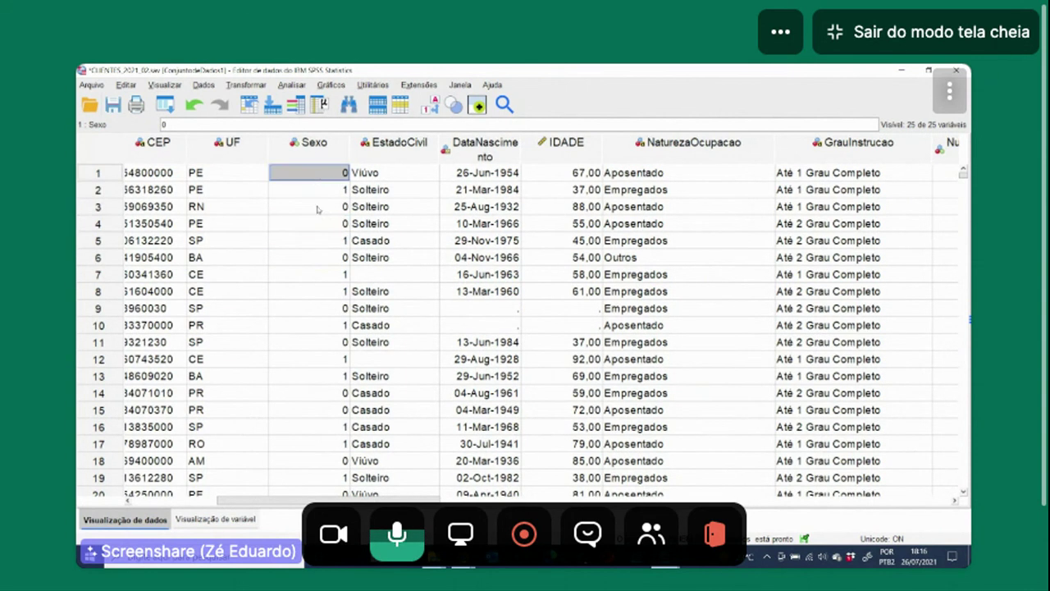
{"action": "left_click", "coordinate": [318, 220]}
{"action": "left_click", "coordinate": [320, 178]}
{"action": "left_click", "coordinate": [318, 210]}
{"action": "left_click", "coordinate": [317, 179]}
Step: Open the value labels of Sexo in its variable definition and add the label Feminino for value 0
{"action": "double_click", "coordinate": [320, 146]}
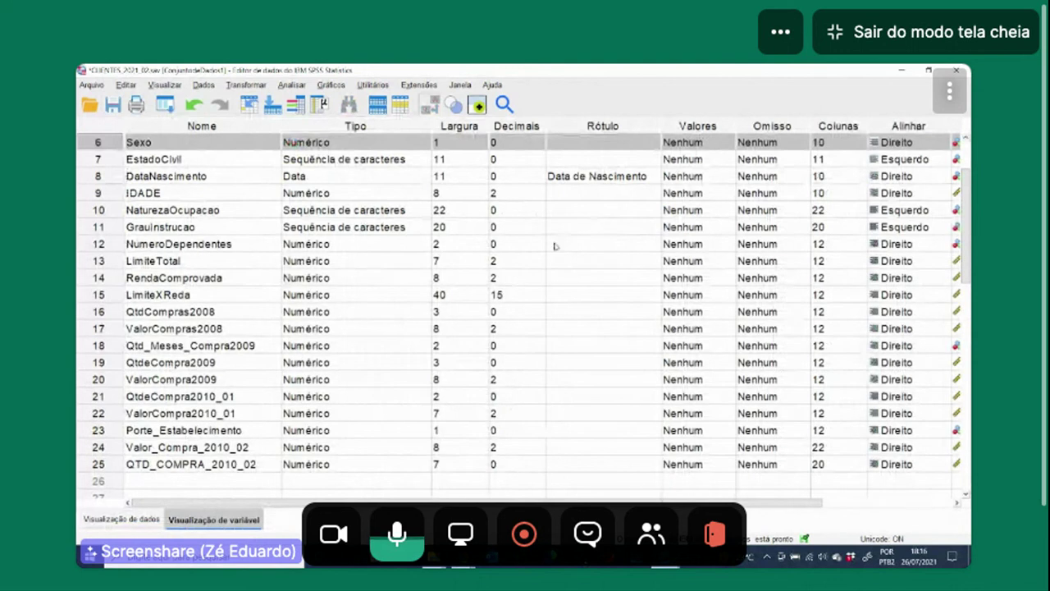
{"action": "left_click", "coordinate": [593, 146]}
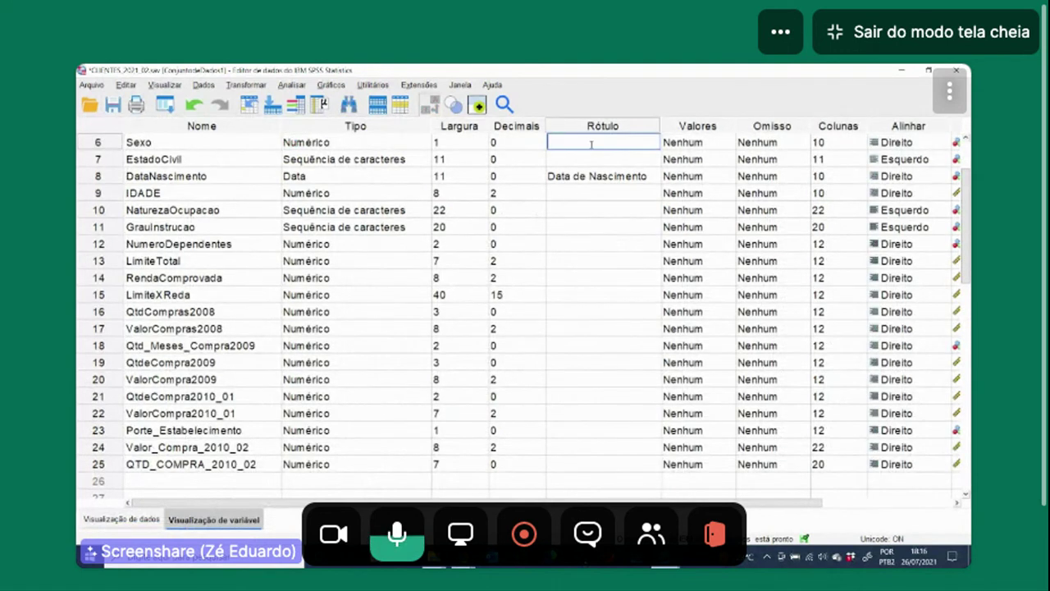
{"action": "left_click", "coordinate": [699, 143]}
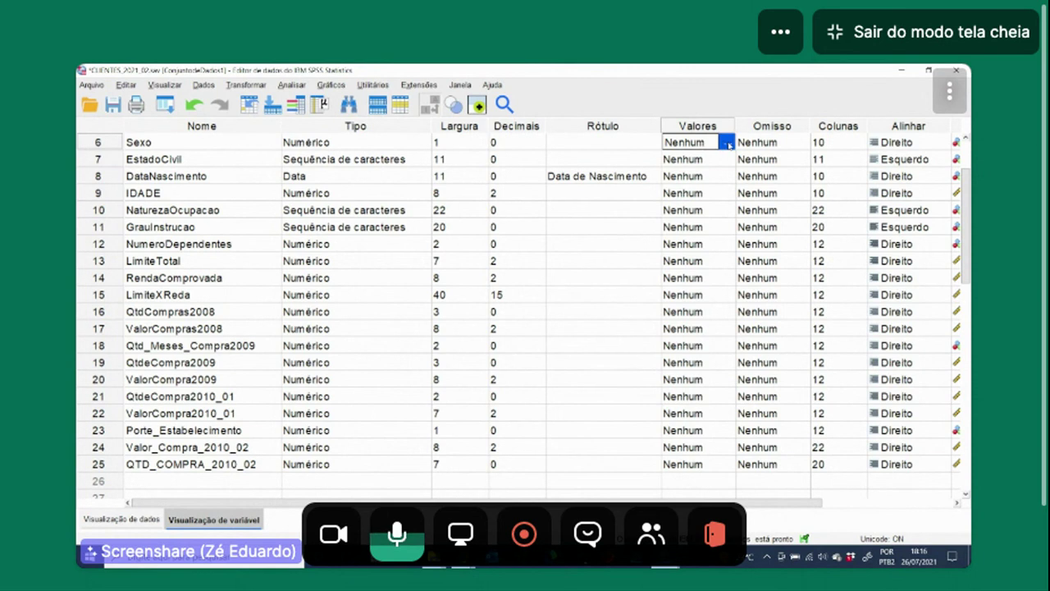
{"action": "left_click", "coordinate": [727, 144]}
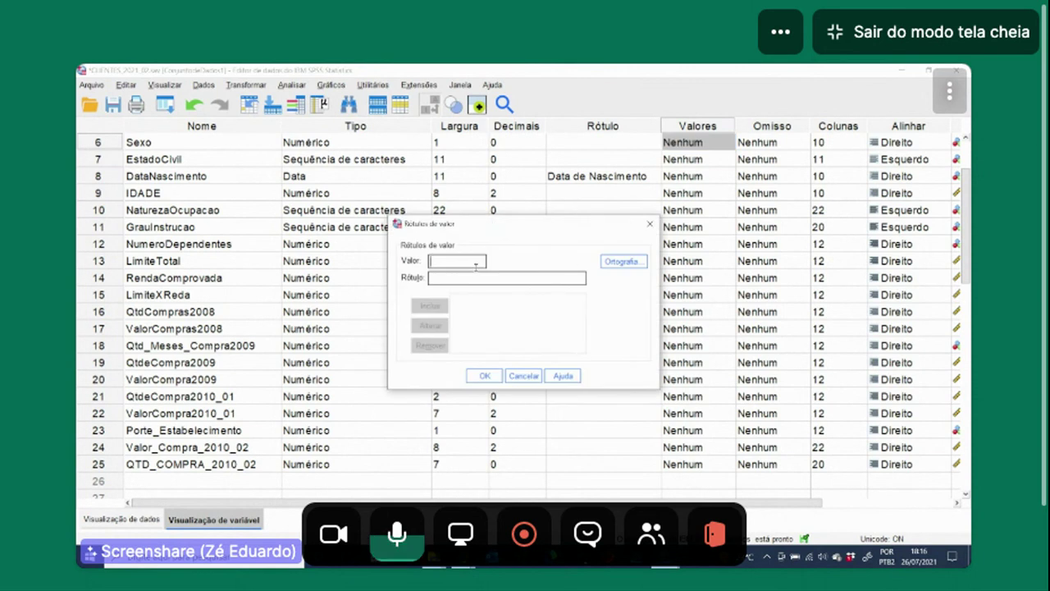
{"action": "type", "text": "0"}
{"action": "left_click", "coordinate": [477, 276]}
{"action": "type", "text": "Feminino"}
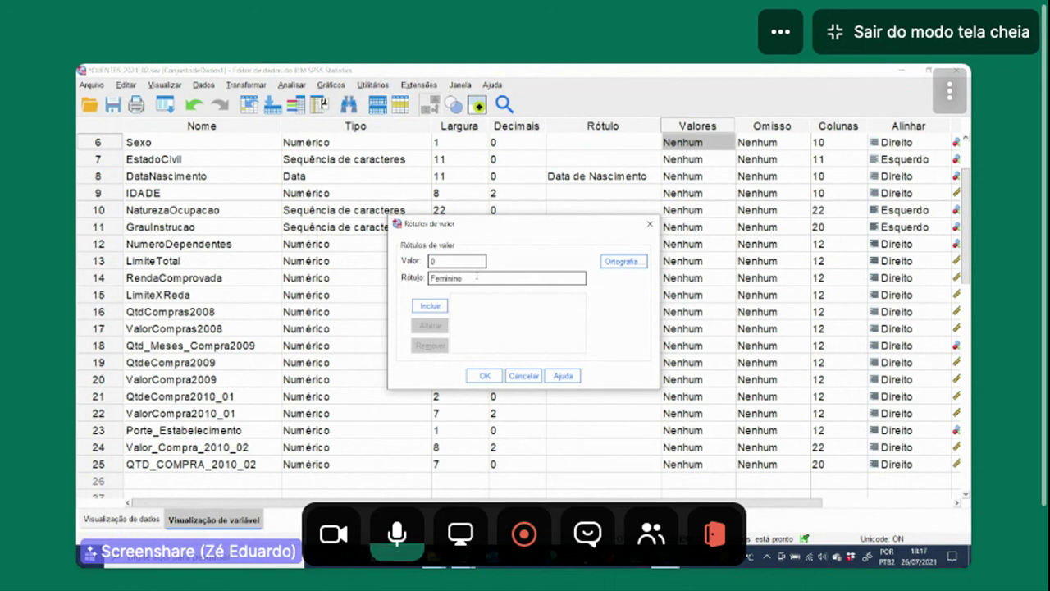
{"action": "left_click", "coordinate": [443, 307]}
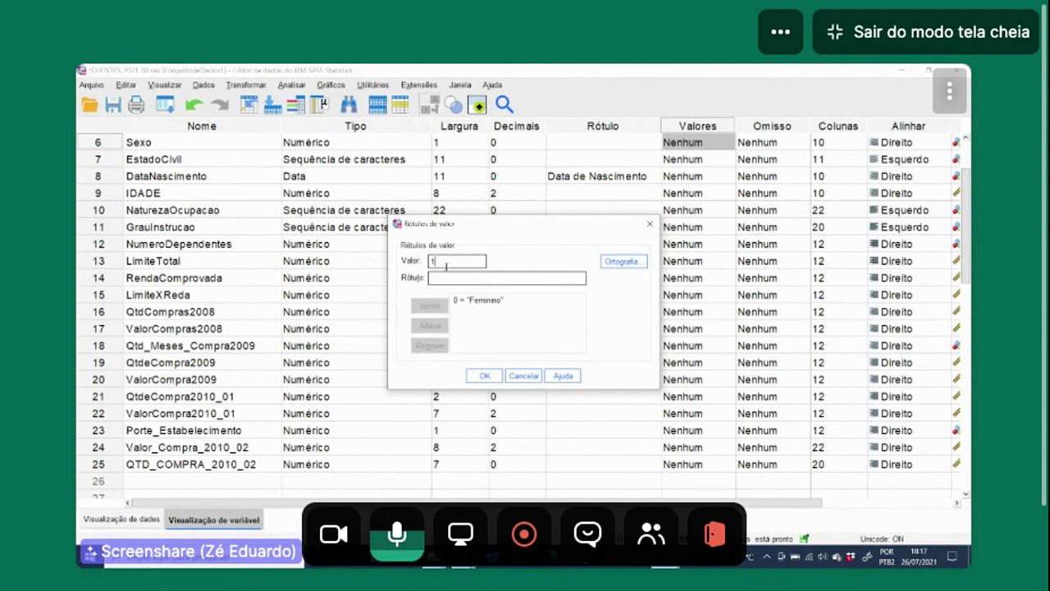
Step: Add the value label Masculino for value 1 of Sexo
{"action": "left_click", "coordinate": [448, 279]}
{"action": "type", "text": "Ma"}
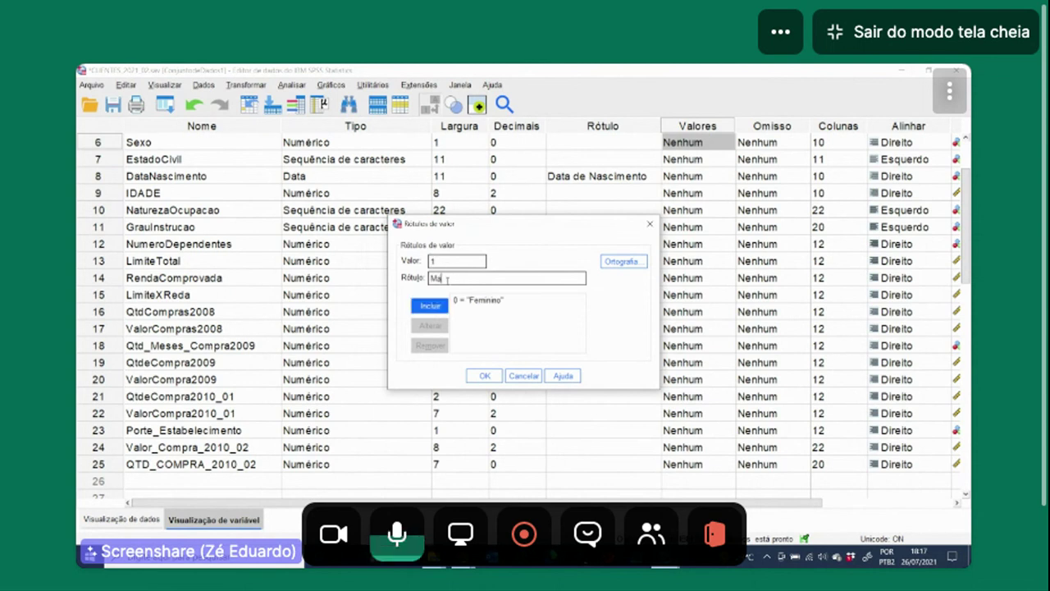
{"action": "type", "text": "squlino"}
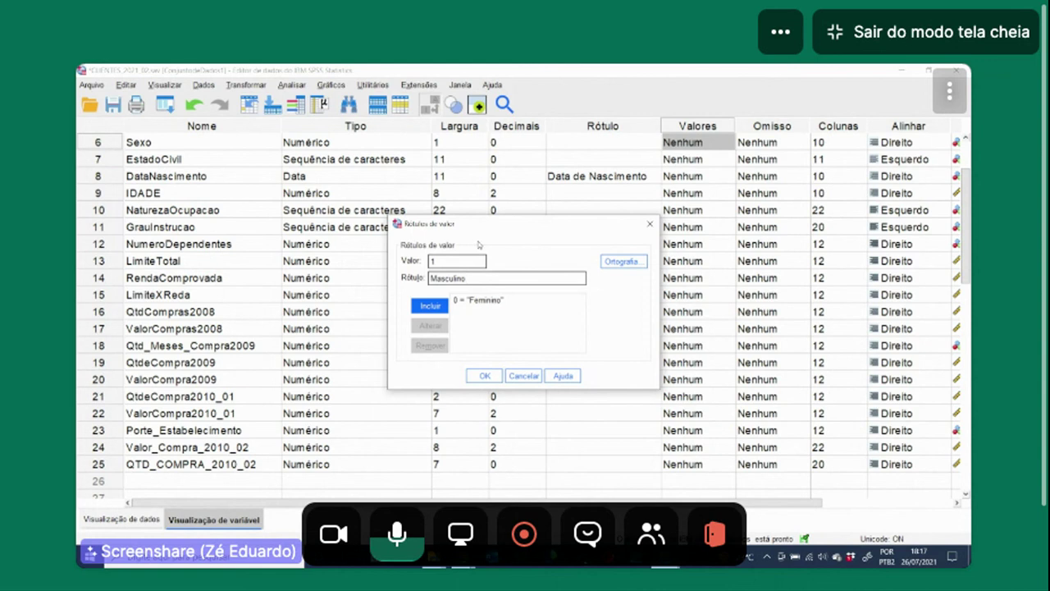
{"action": "left_click", "coordinate": [422, 308]}
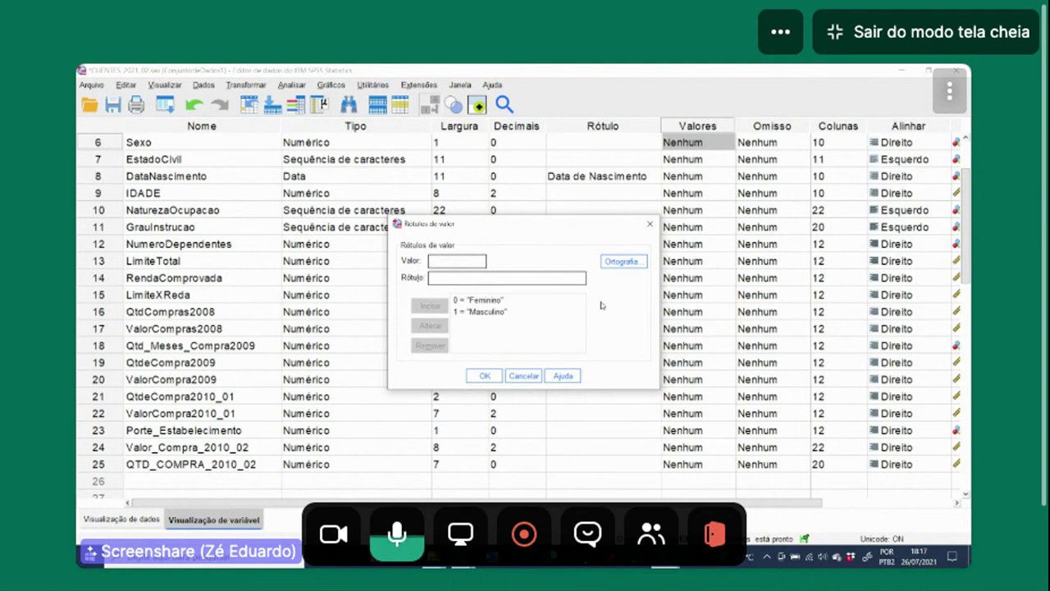
Step: Apply the value labels of Sexo and return to the case data with the Sexo column in view
{"action": "left_click", "coordinate": [497, 377]}
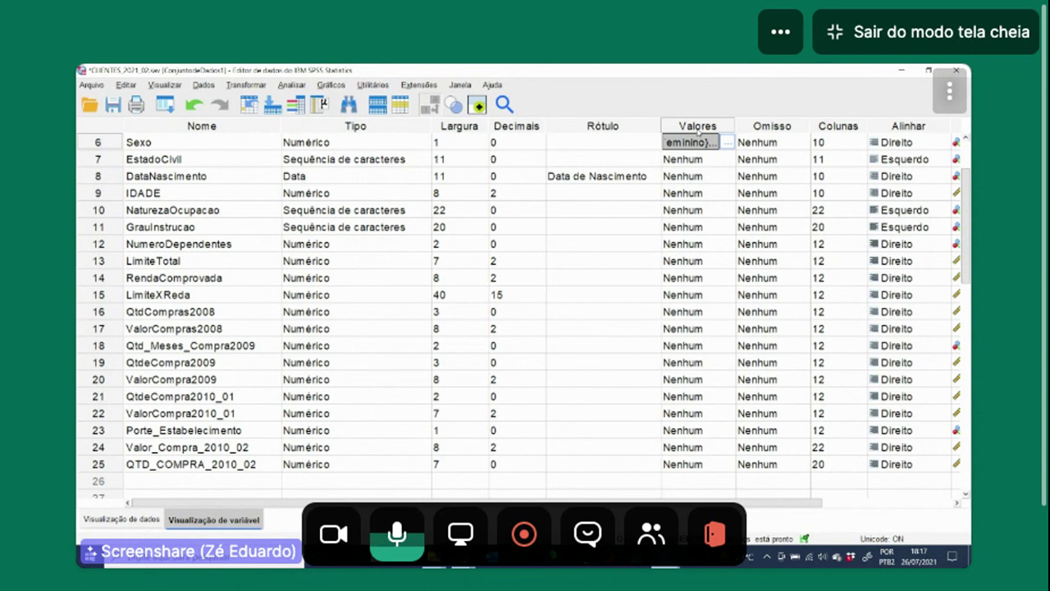
{"action": "double_click", "coordinate": [91, 148]}
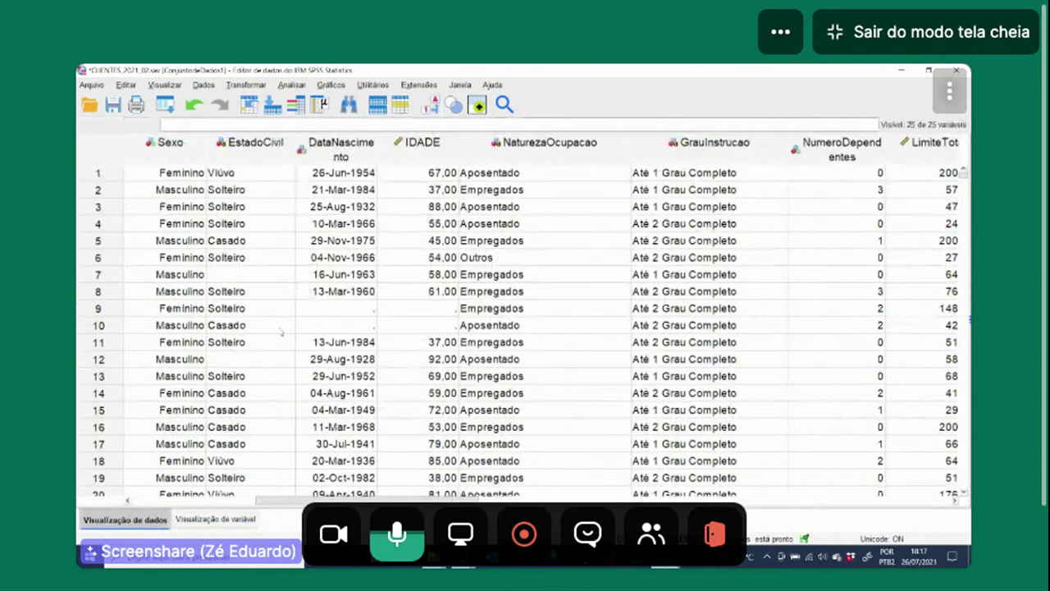
{"action": "left_click_drag", "start_coordinate": [320, 500], "coordinate": [275, 500]}
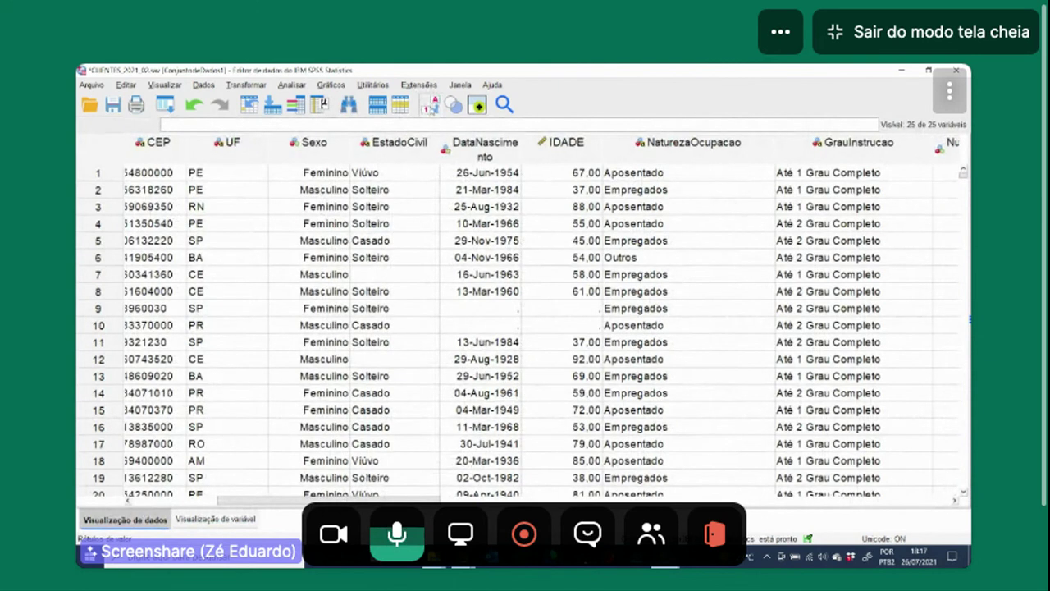
Step: Switch the value label display off and on repeatedly, comparing the codes and labels of Sexo in the first rows
{"action": "left_click", "coordinate": [430, 105]}
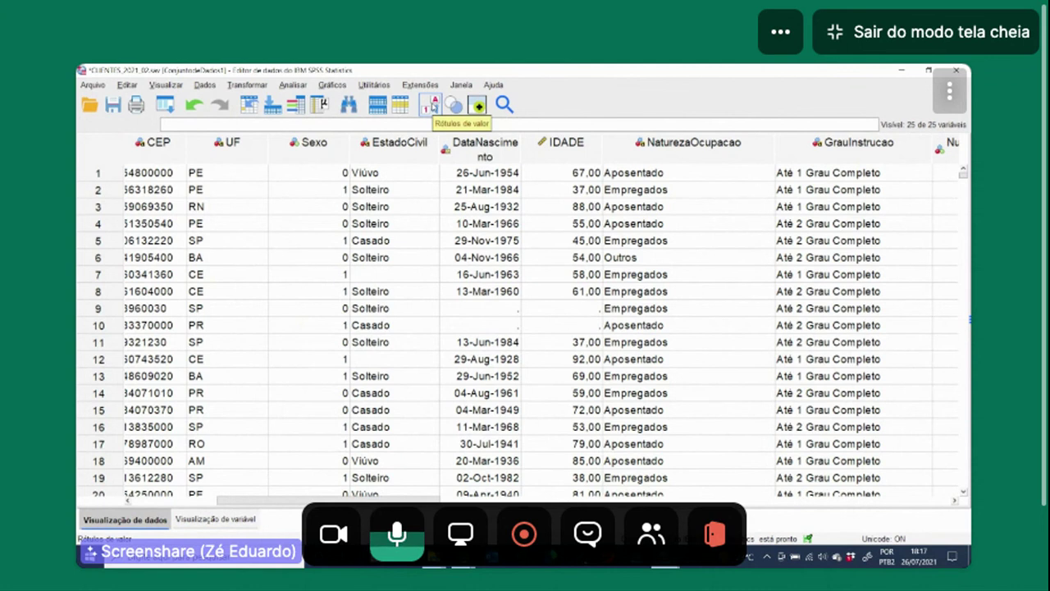
{"action": "left_click", "coordinate": [430, 104]}
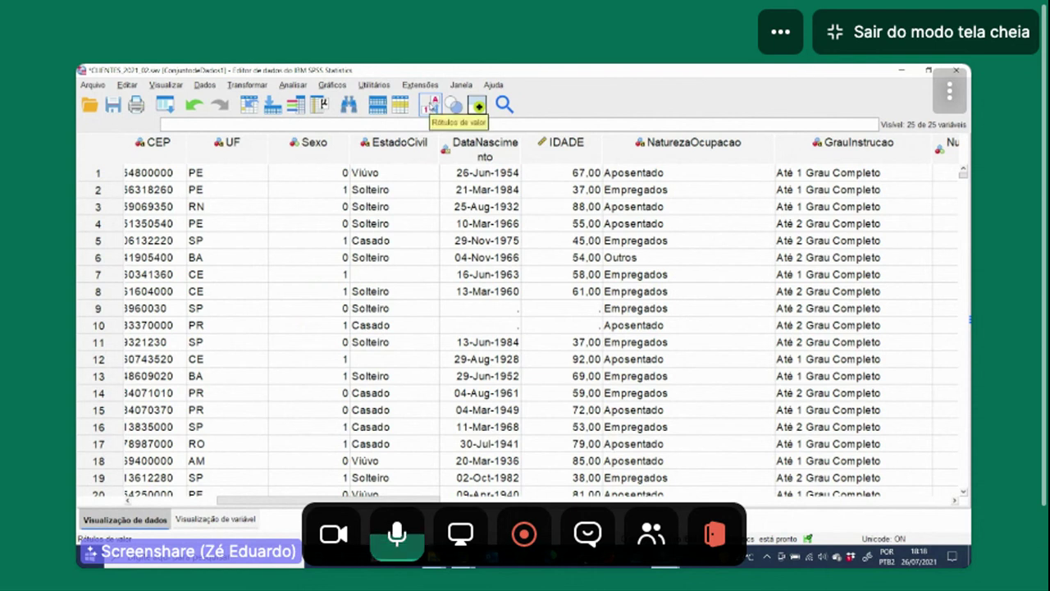
{"action": "left_click", "coordinate": [430, 105]}
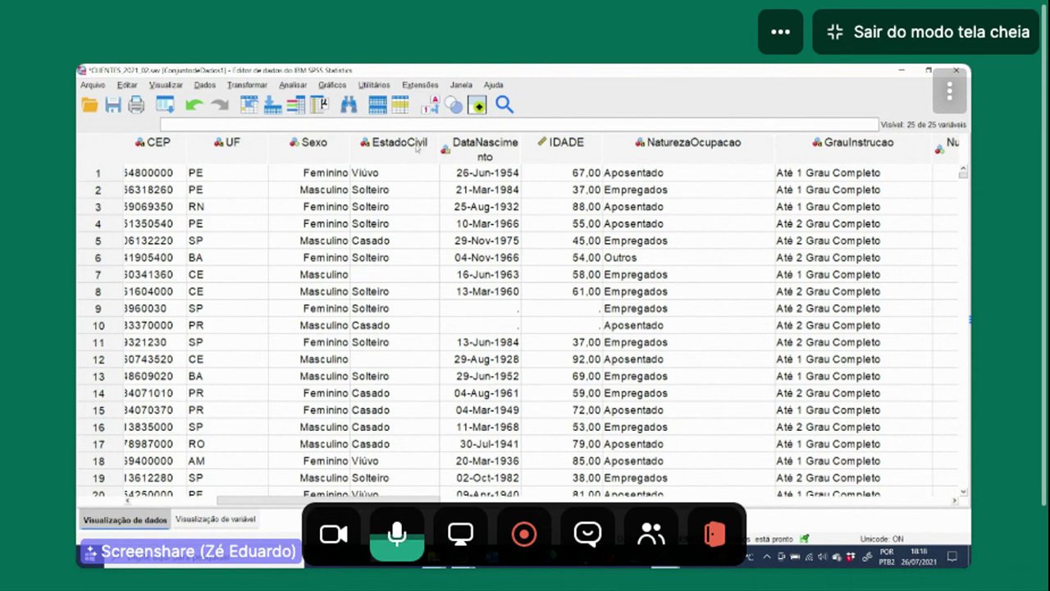
{"action": "left_click", "coordinate": [430, 104]}
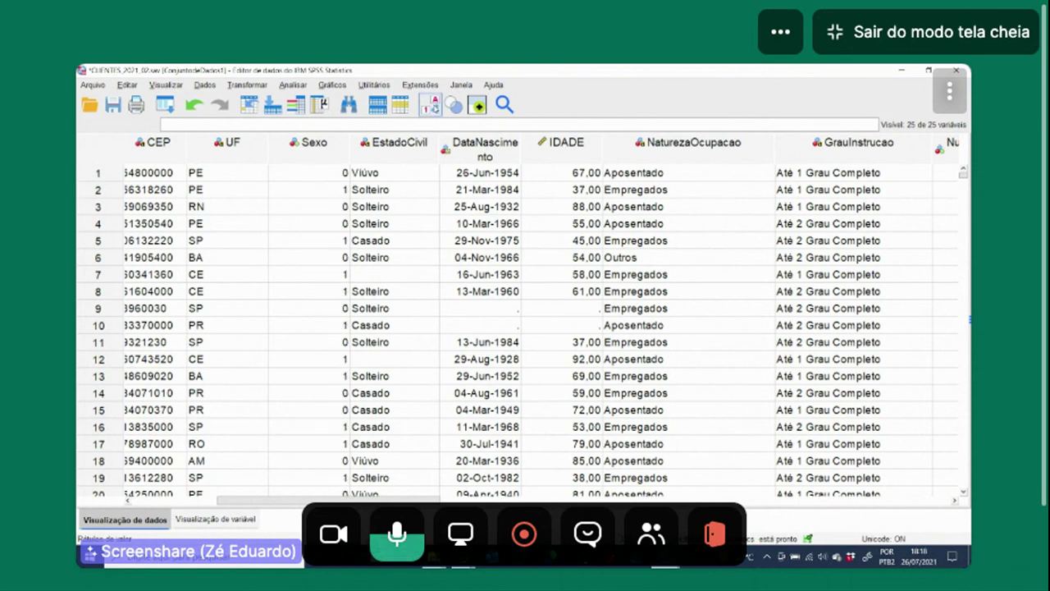
{"action": "left_click", "coordinate": [431, 104]}
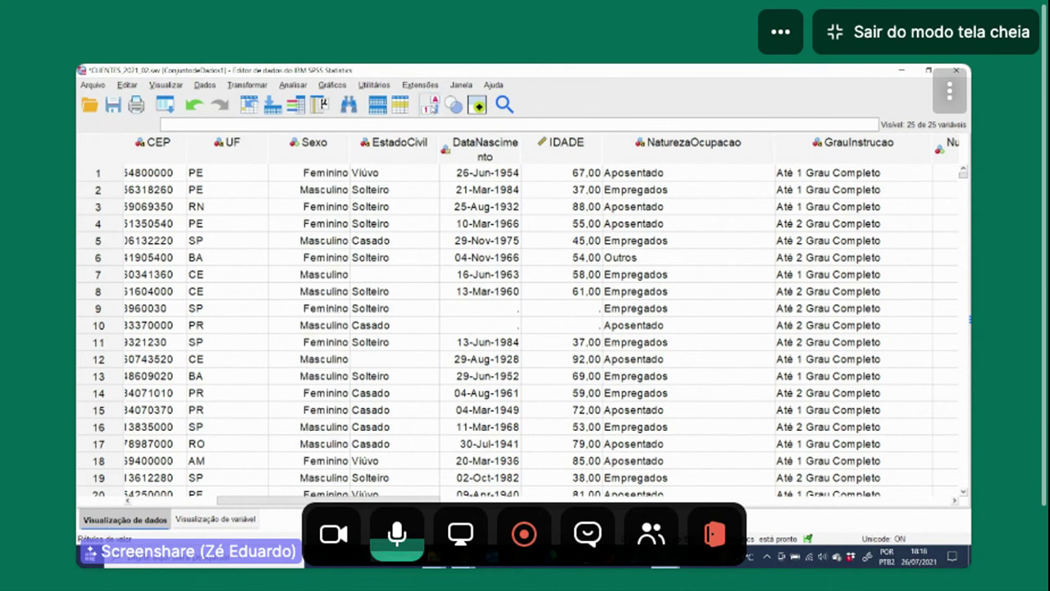
{"action": "left_click", "coordinate": [430, 104]}
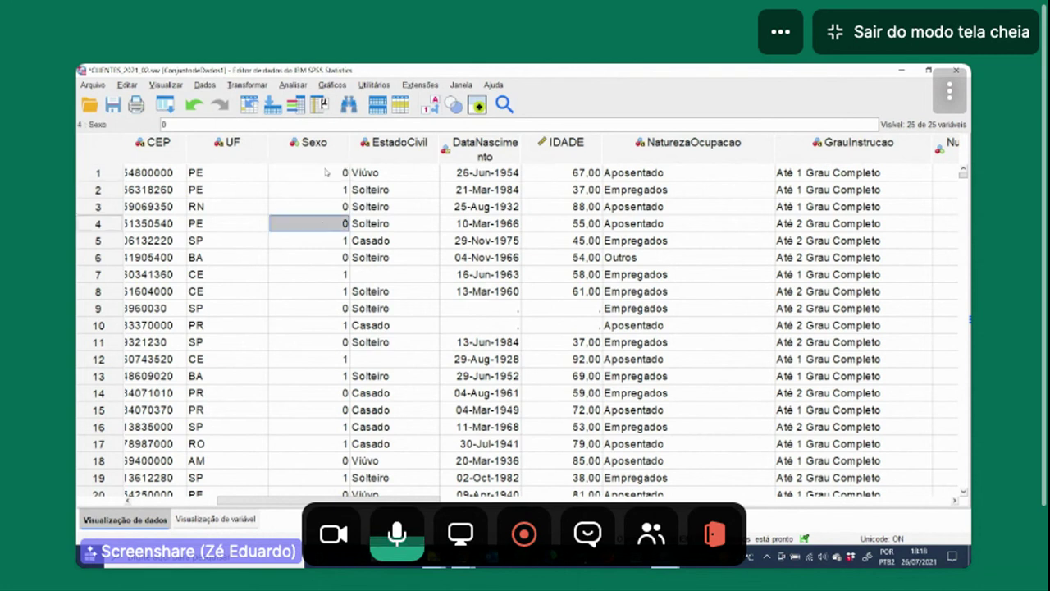
{"action": "left_click", "coordinate": [321, 188]}
{"action": "left_click", "coordinate": [323, 174]}
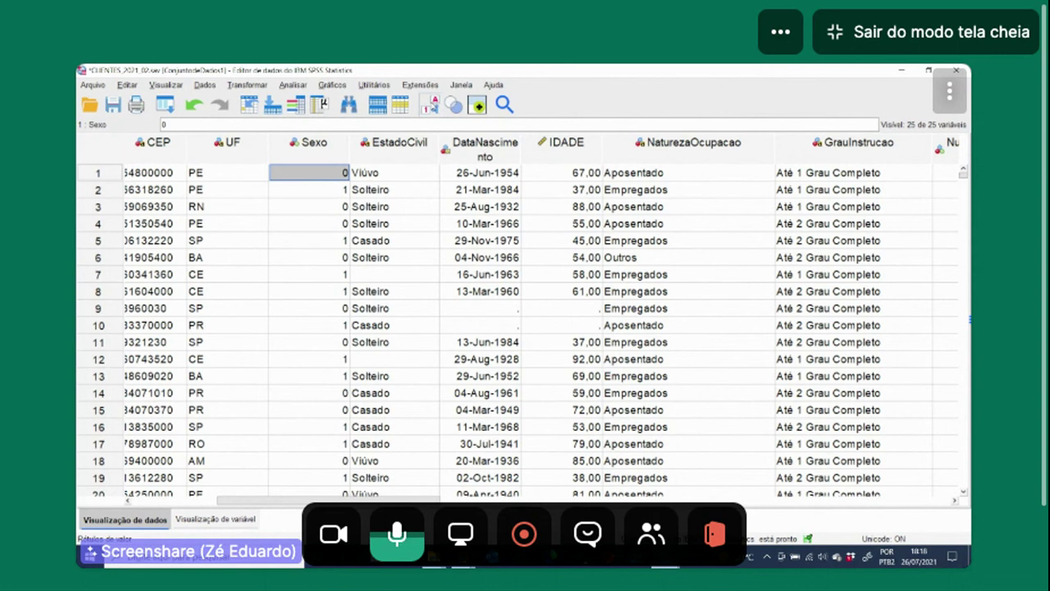
{"action": "left_click", "coordinate": [430, 104]}
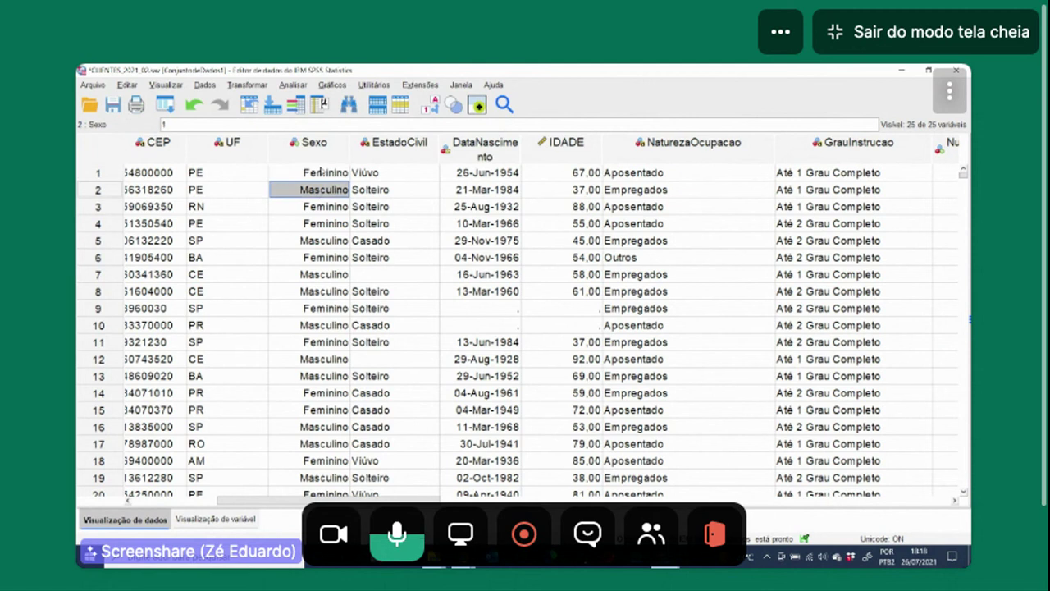
{"action": "left_click", "coordinate": [321, 191]}
Step: Run the Frequencies analysis with Sexo as the only variable, removing UF from the variable list
{"action": "left_click", "coordinate": [293, 85]}
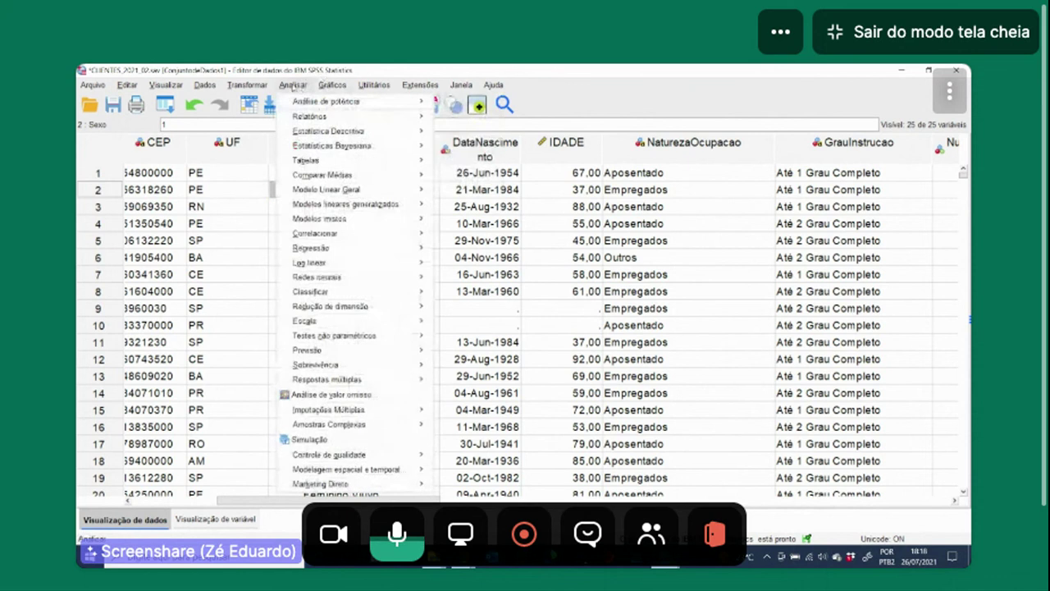
{"action": "mouse_move", "coordinate": [324, 132]}
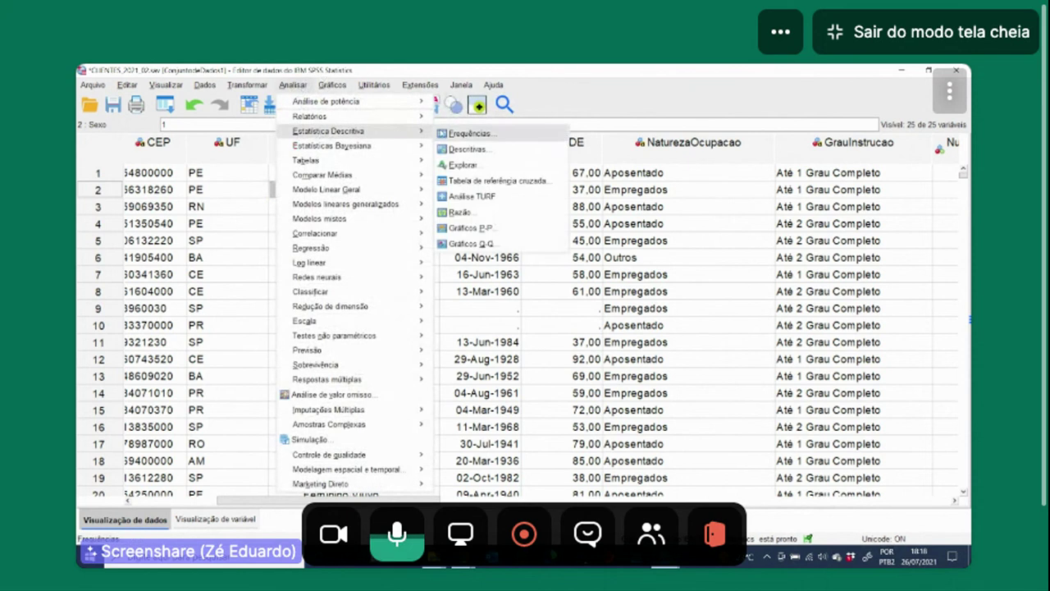
{"action": "left_click", "coordinate": [469, 134]}
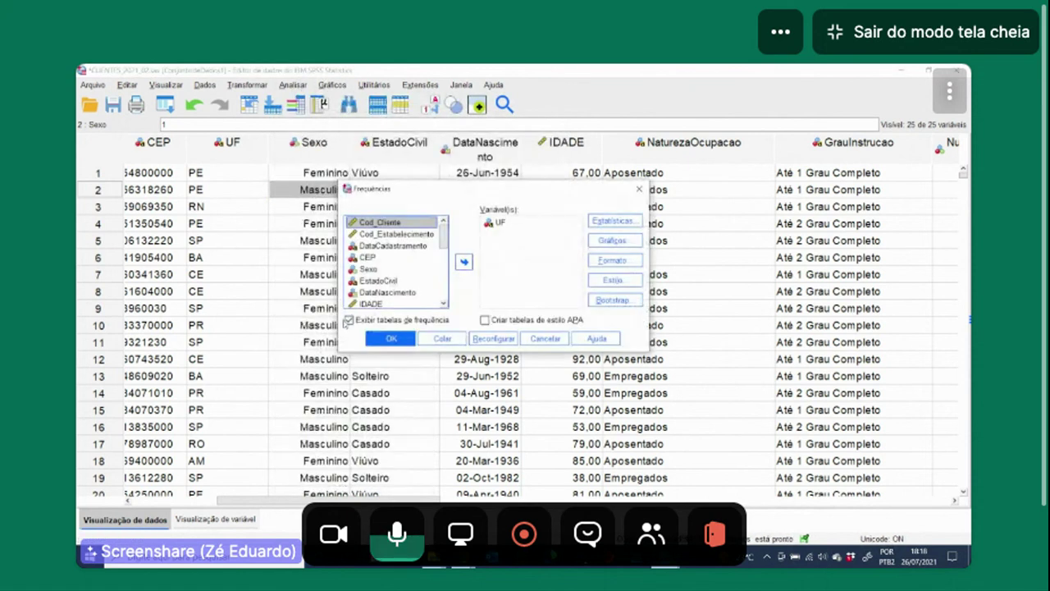
{"action": "left_click", "coordinate": [496, 223]}
{"action": "left_click", "coordinate": [463, 261]}
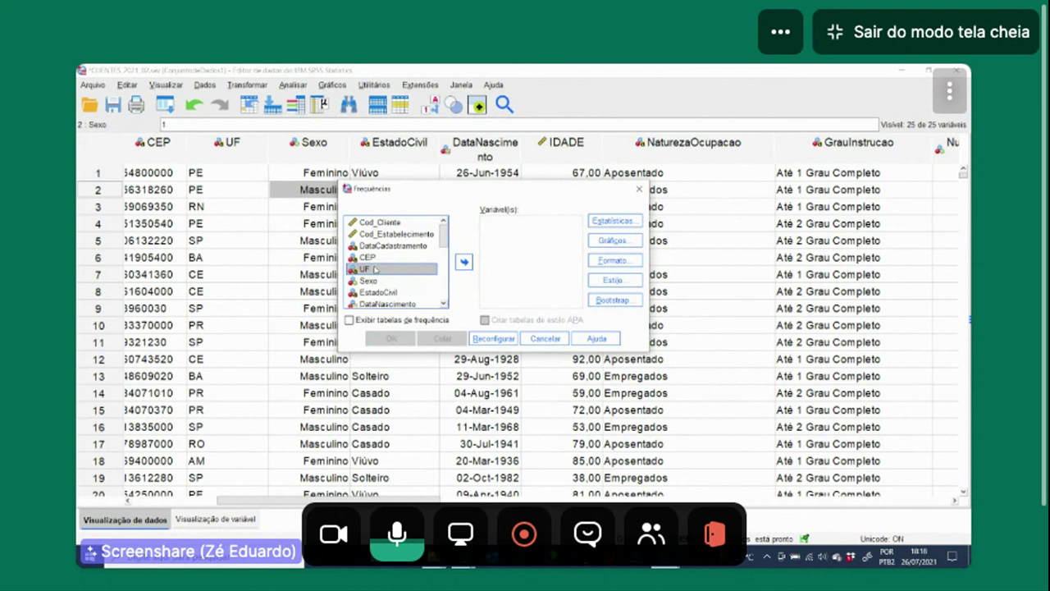
{"action": "left_click", "coordinate": [367, 281]}
{"action": "left_click", "coordinate": [464, 260]}
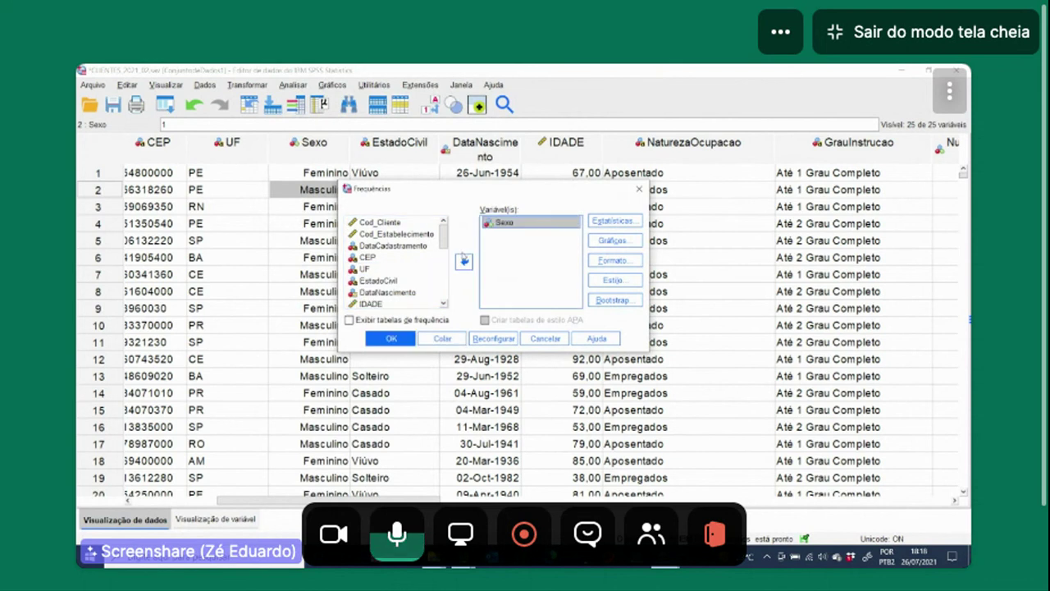
{"action": "left_click", "coordinate": [379, 339]}
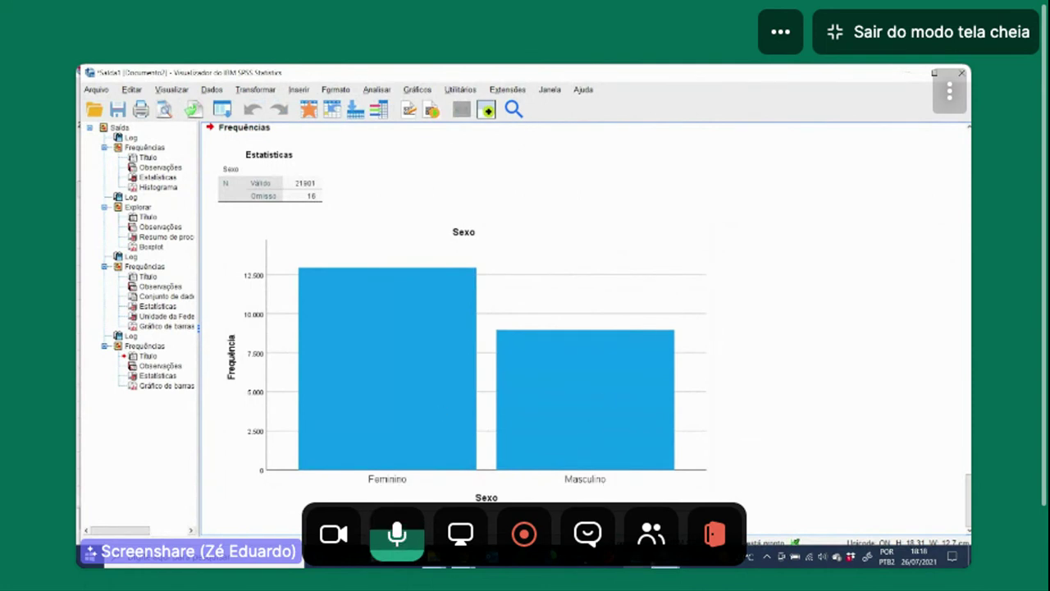
Step: In the output options, set the outline labelling to show variables as Nomes e rótulos
{"action": "left_click", "coordinate": [131, 91]}
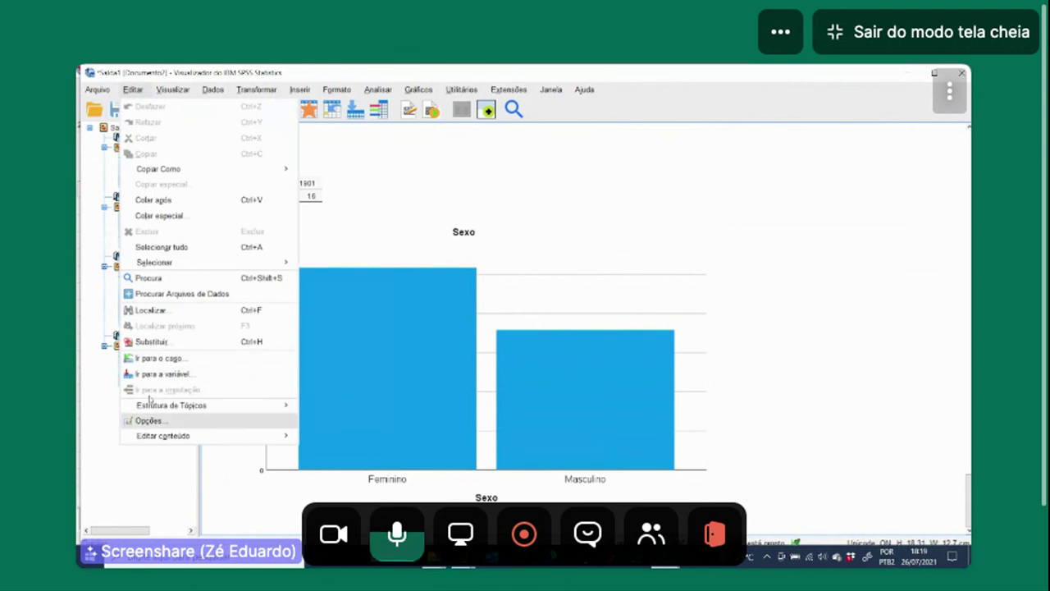
{"action": "left_click", "coordinate": [148, 421]}
{"action": "left_click", "coordinate": [778, 160]}
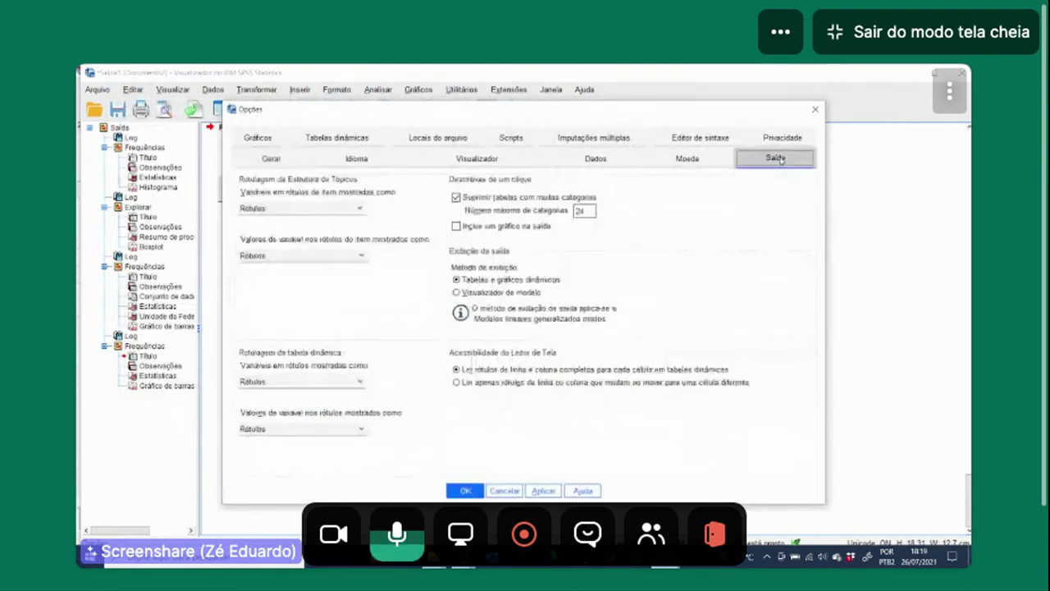
{"action": "left_click", "coordinate": [311, 210]}
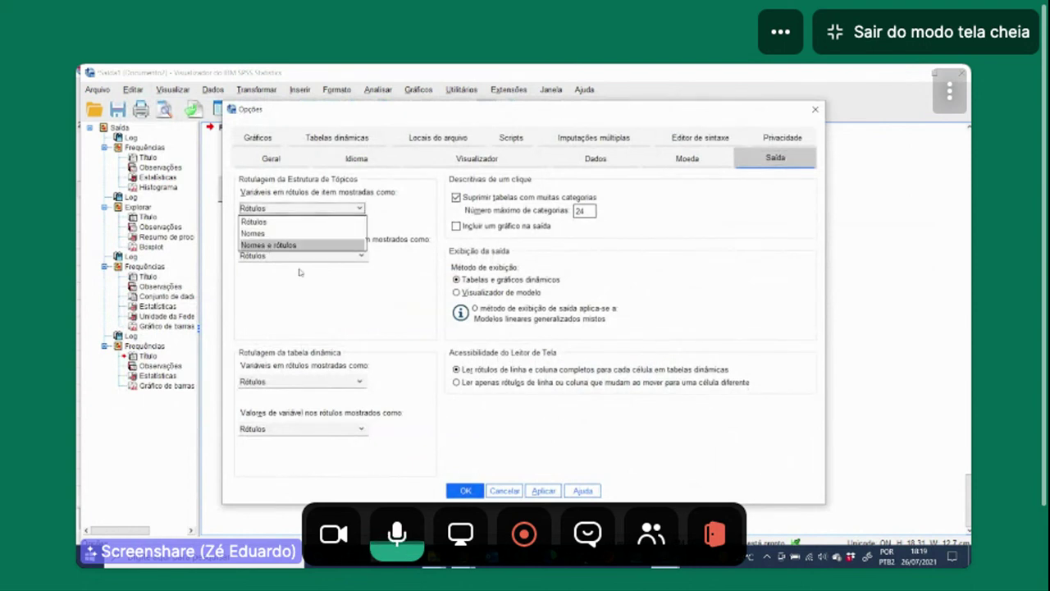
{"action": "left_click", "coordinate": [291, 246]}
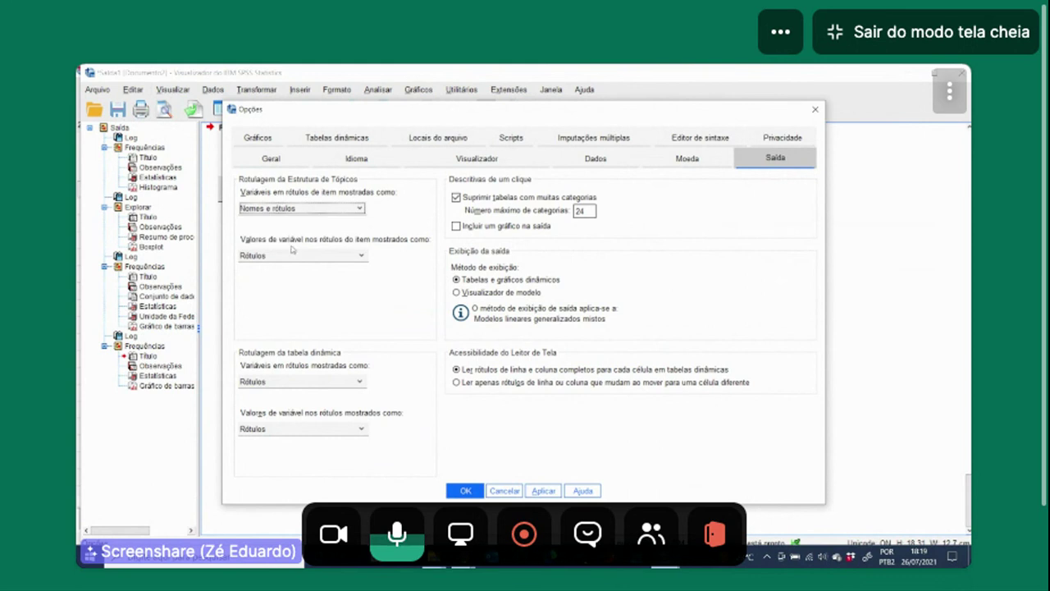
{"action": "left_click", "coordinate": [465, 490]}
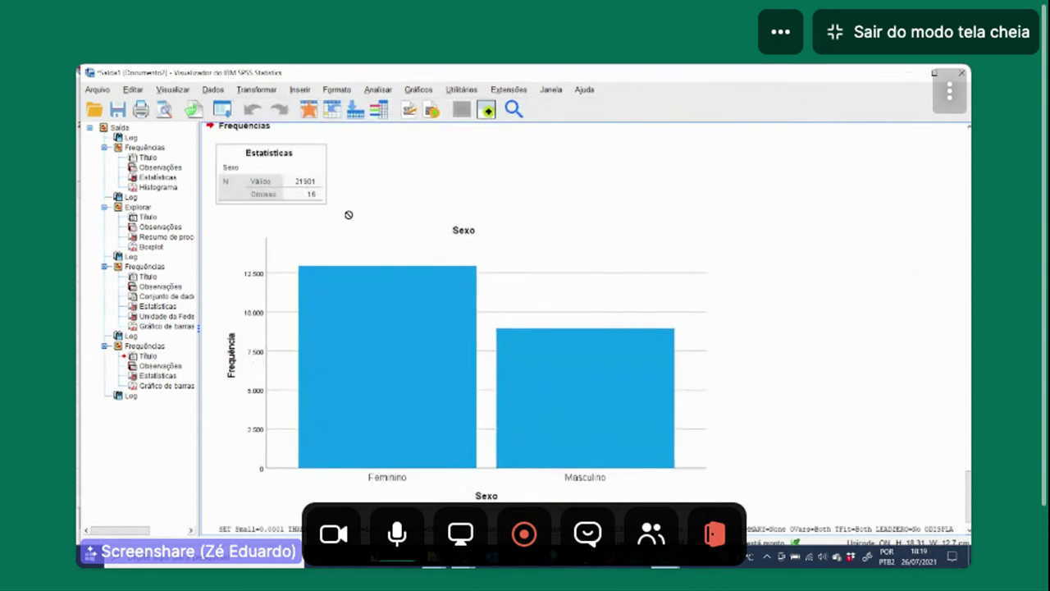
Step: Return to the CLIENTES_2021_02 data and rerun Frequencies for Sexo with the new outline variable labelling
{"action": "left_click", "coordinate": [666, 558]}
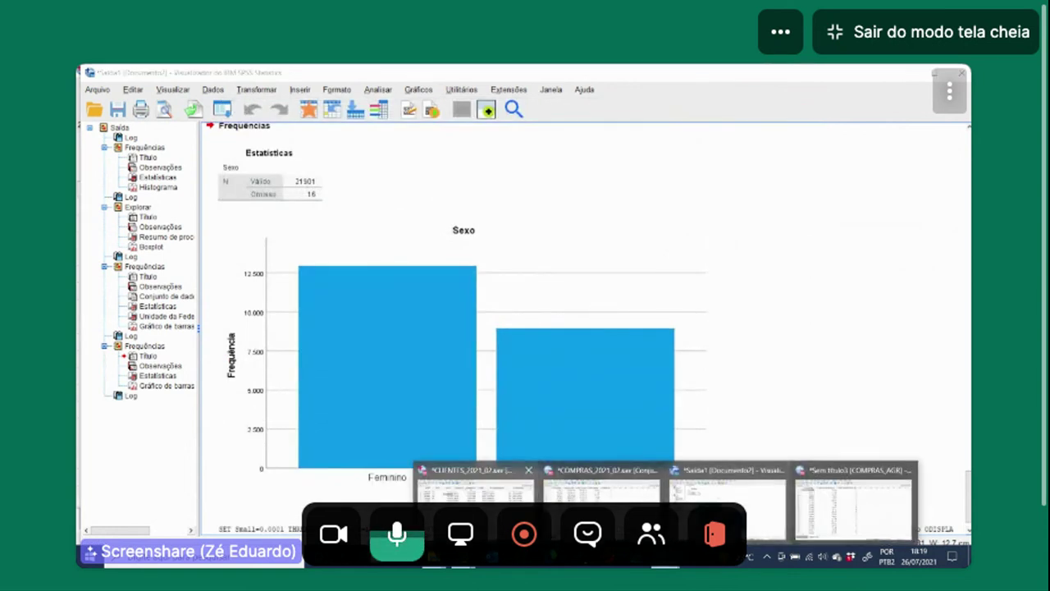
{"action": "left_click", "coordinate": [474, 491]}
{"action": "left_click", "coordinate": [293, 85]}
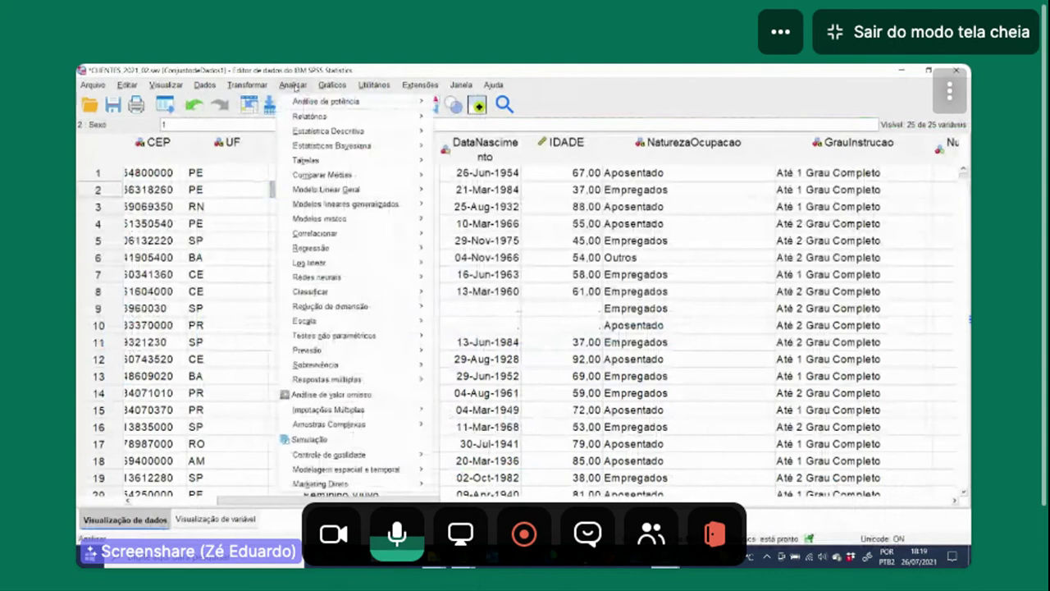
{"action": "mouse_move", "coordinate": [361, 132]}
{"action": "left_click", "coordinate": [466, 133]}
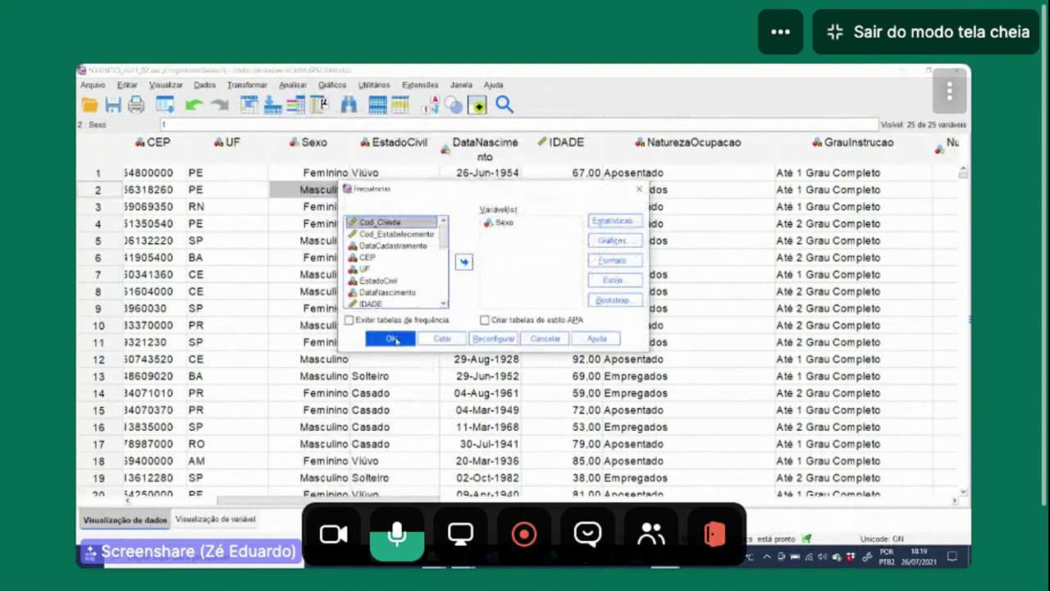
{"action": "left_click", "coordinate": [393, 339]}
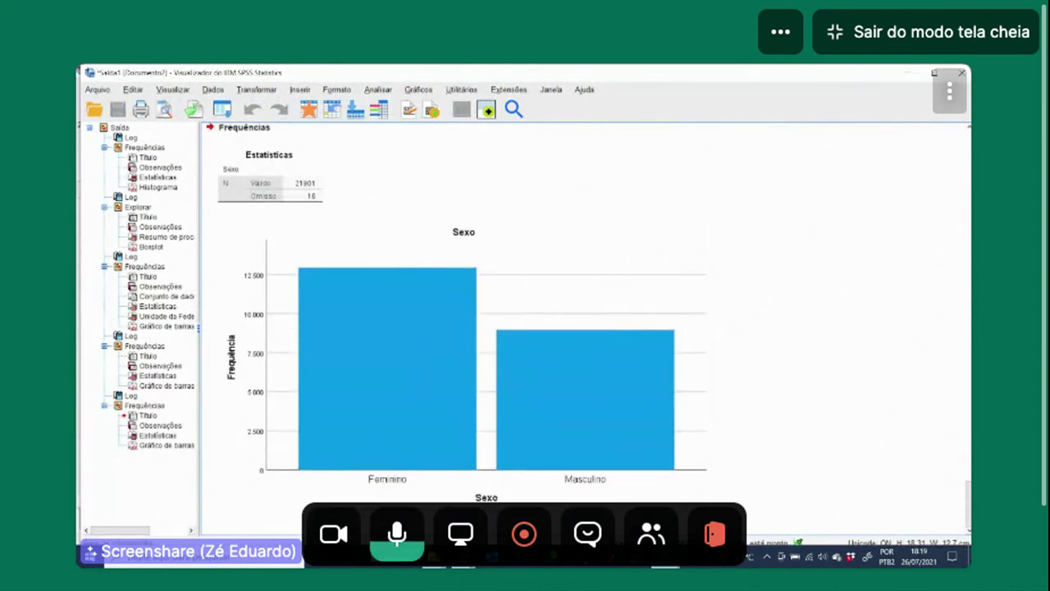
Step: From the CLIENTES_2021_02 data, set the output options to show variable values as Valores e rótulos in both outline and pivot table labelling
{"action": "mouse_move", "coordinate": [397, 557]}
{"action": "left_click", "coordinate": [478, 492]}
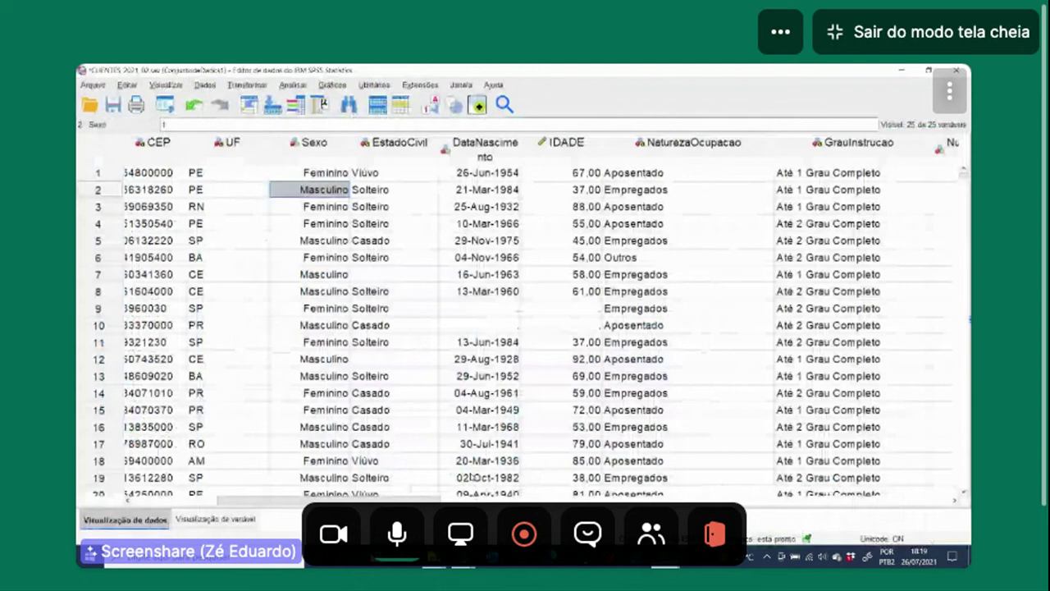
{"action": "left_click", "coordinate": [127, 84]}
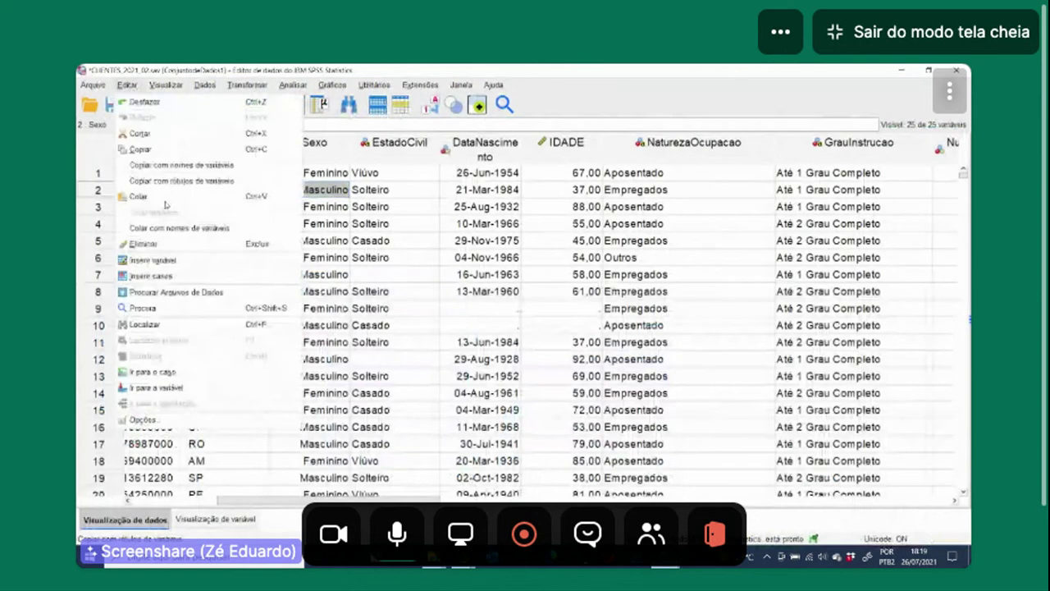
{"action": "left_click", "coordinate": [162, 419]}
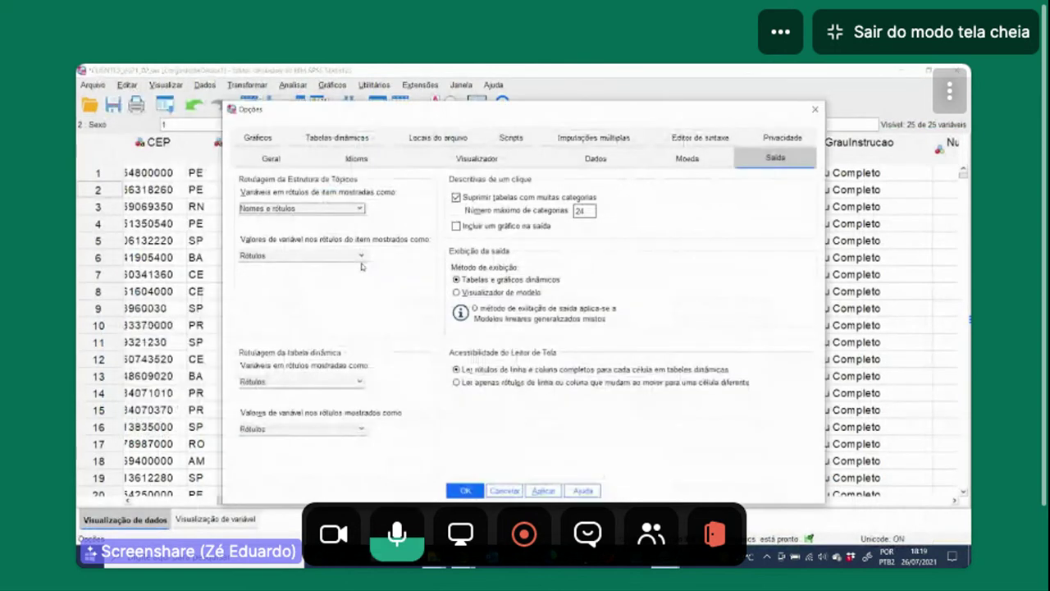
{"action": "left_click", "coordinate": [361, 256]}
{"action": "left_click", "coordinate": [275, 292]}
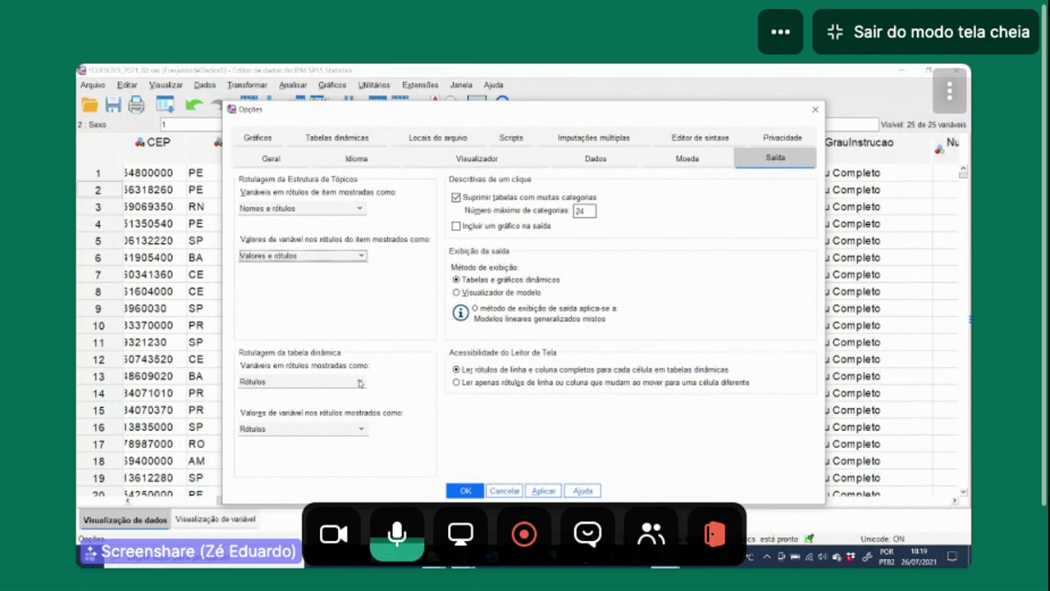
{"action": "left_click", "coordinate": [364, 431]}
{"action": "left_click", "coordinate": [309, 466]}
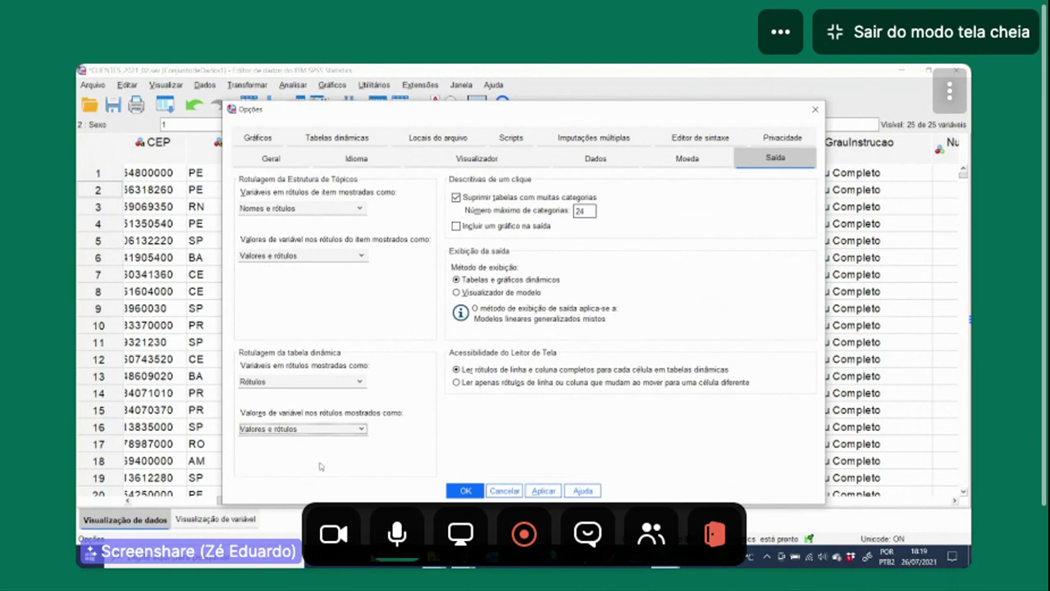
{"action": "left_click", "coordinate": [465, 491]}
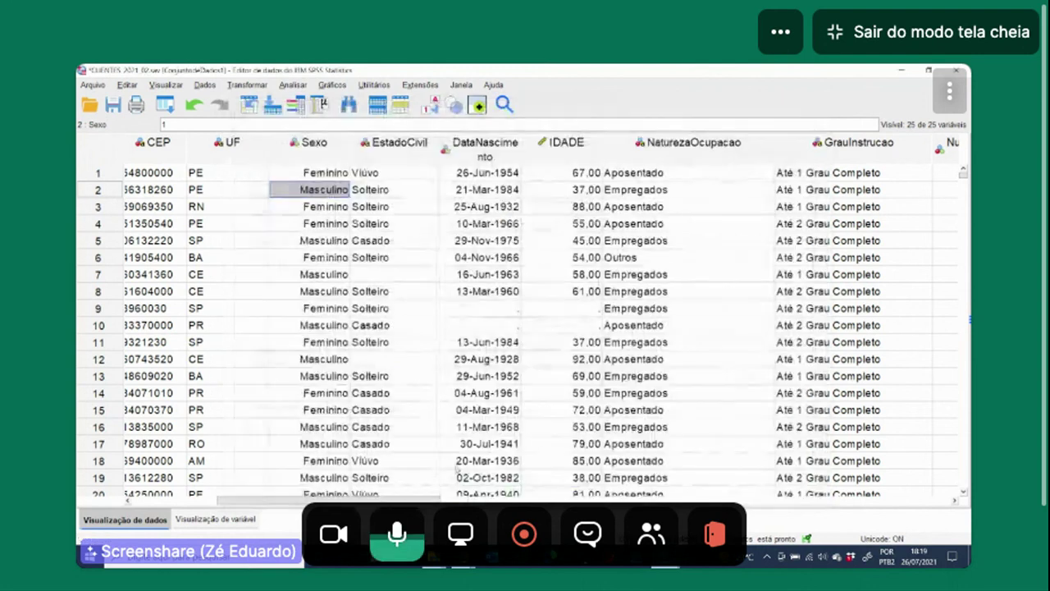
Step: Run Frequencies for Sexo again with the Valores e rótulos output labelling in effect
{"action": "left_click", "coordinate": [293, 84]}
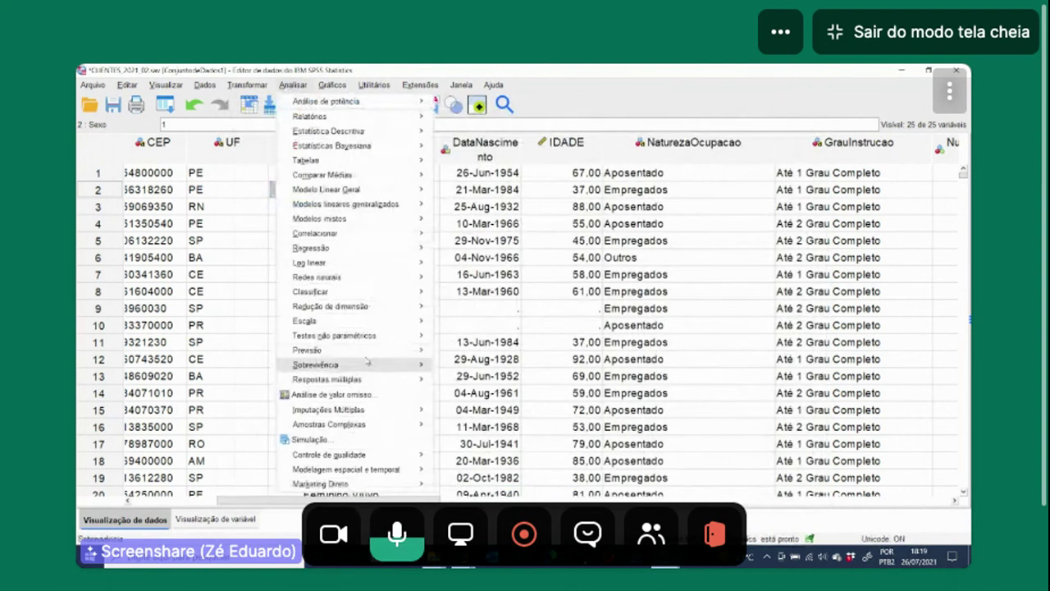
{"action": "mouse_move", "coordinate": [360, 132]}
{"action": "left_click", "coordinate": [470, 134]}
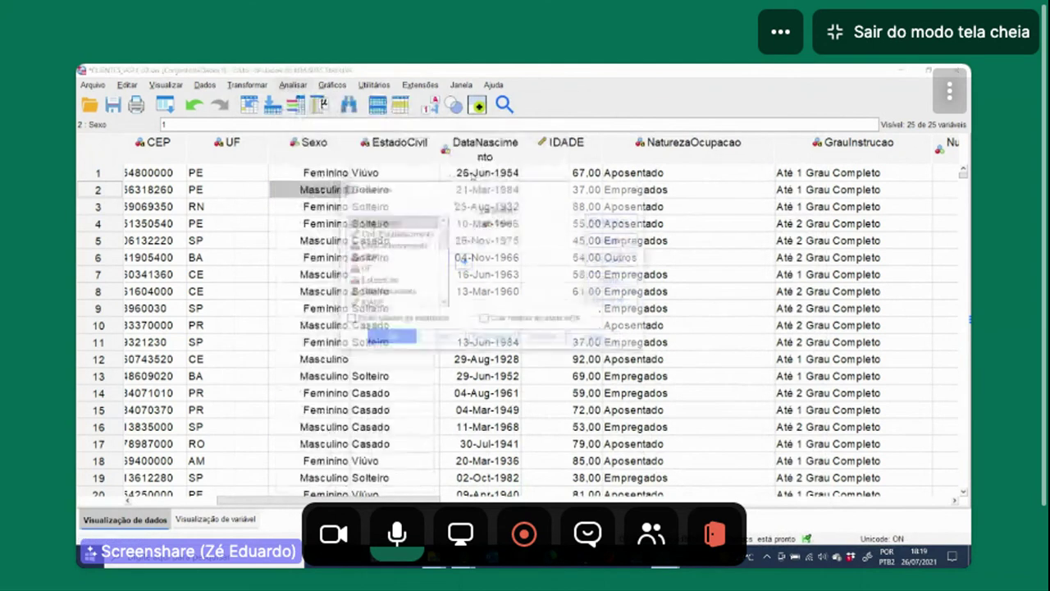
{"action": "left_click", "coordinate": [391, 336]}
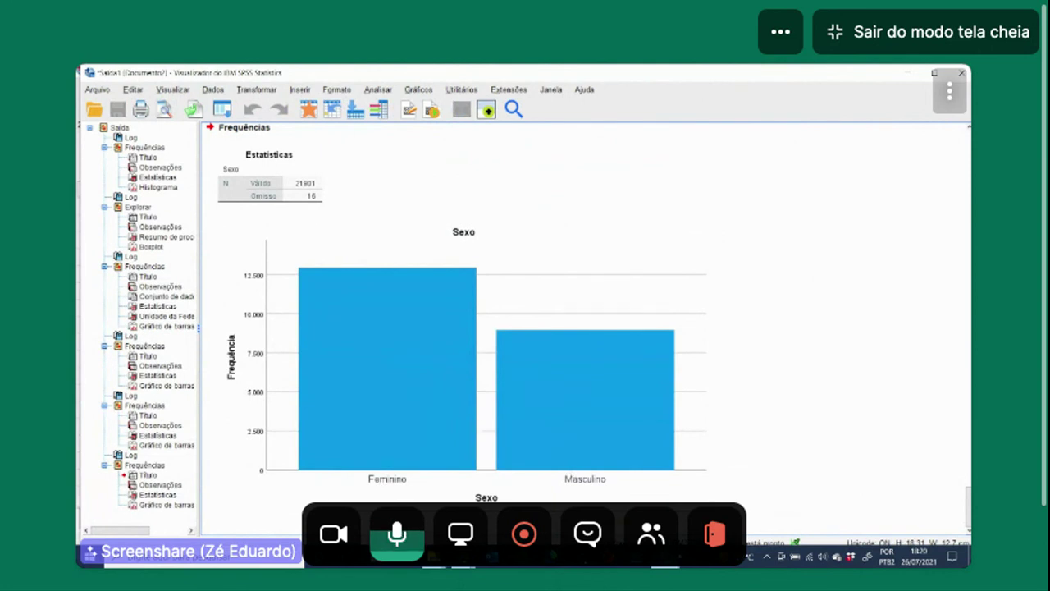
Step: From the CLIENTES_2021_02 data, set the output options' pivot table labelling to show variables as Nomes e rótulos
{"action": "mouse_move", "coordinate": [665, 558]}
{"action": "left_click", "coordinate": [476, 488]}
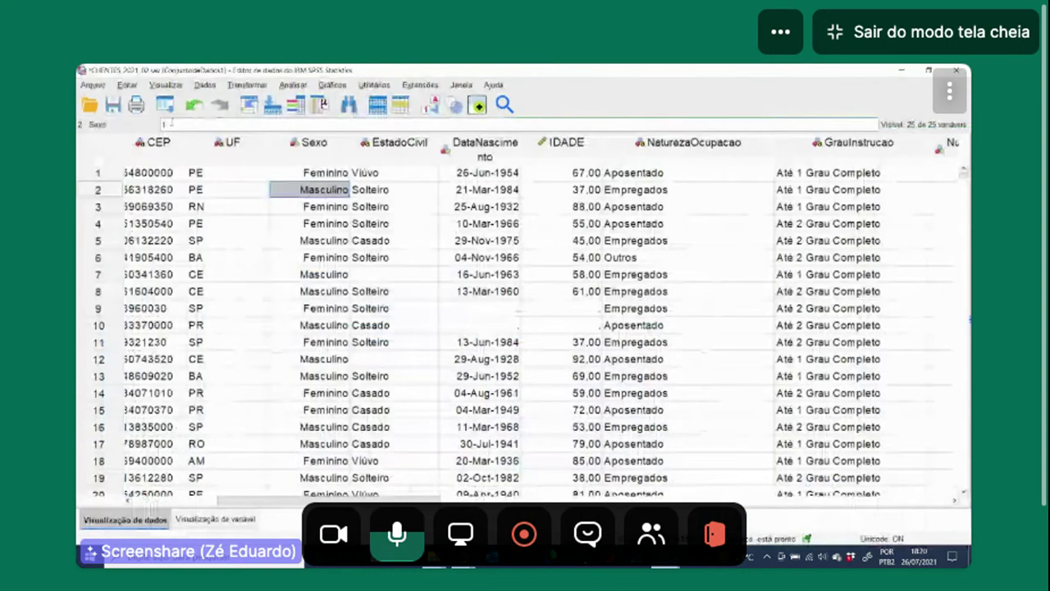
{"action": "left_click", "coordinate": [127, 84]}
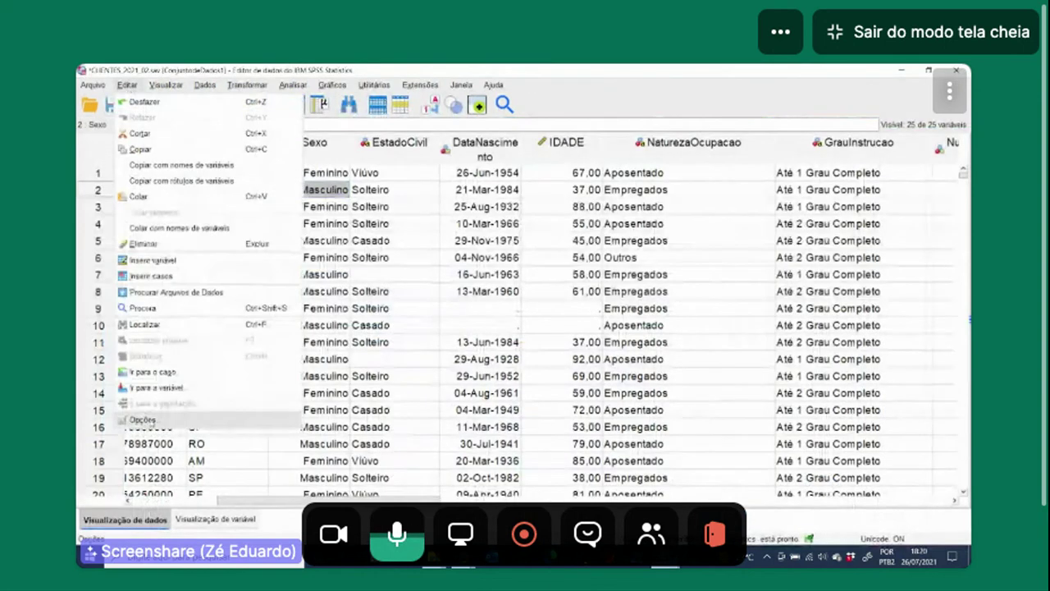
{"action": "left_click", "coordinate": [142, 419]}
{"action": "left_click", "coordinate": [775, 158]}
{"action": "left_click", "coordinate": [353, 383]}
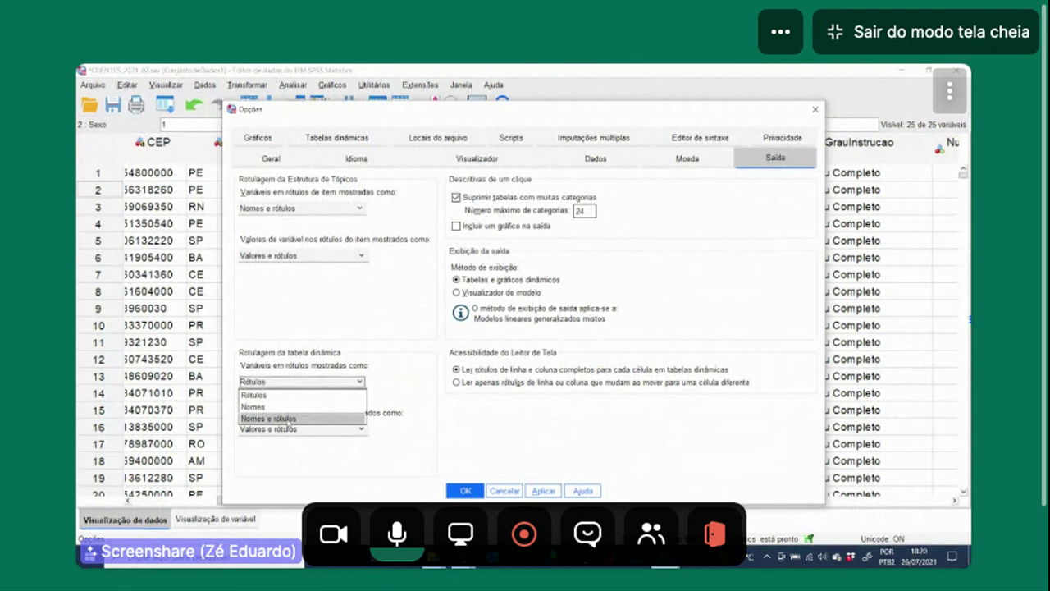
{"action": "left_click", "coordinate": [361, 419]}
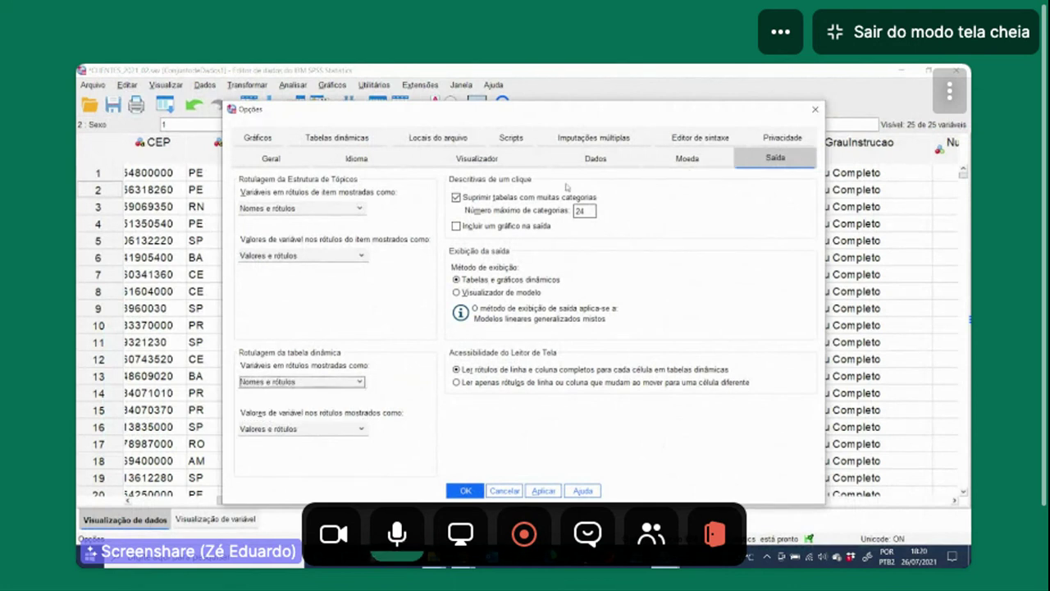
Step: Review the chart template choices in the options and apply the changed output settings
{"action": "left_click", "coordinate": [258, 139]}
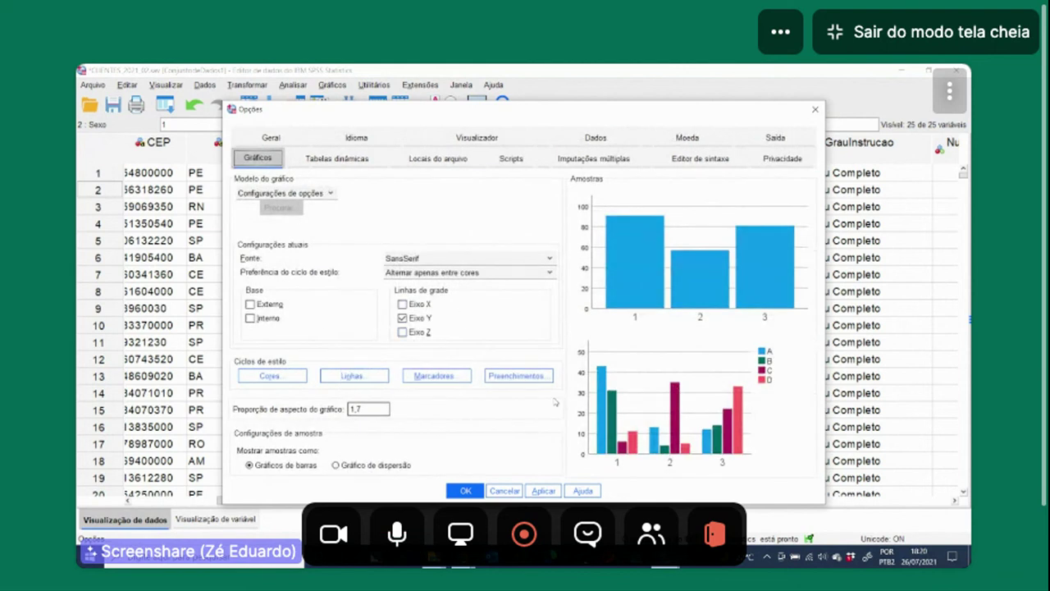
{"action": "left_click", "coordinate": [329, 193]}
{"action": "left_click", "coordinate": [329, 194]}
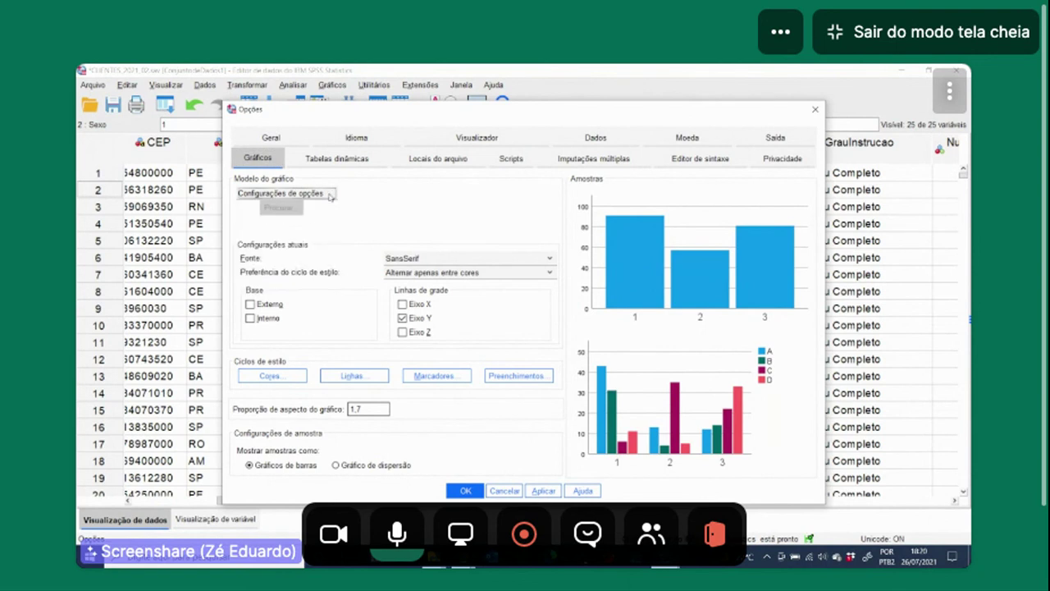
{"action": "left_click", "coordinate": [329, 199]}
{"action": "left_click", "coordinate": [329, 199]}
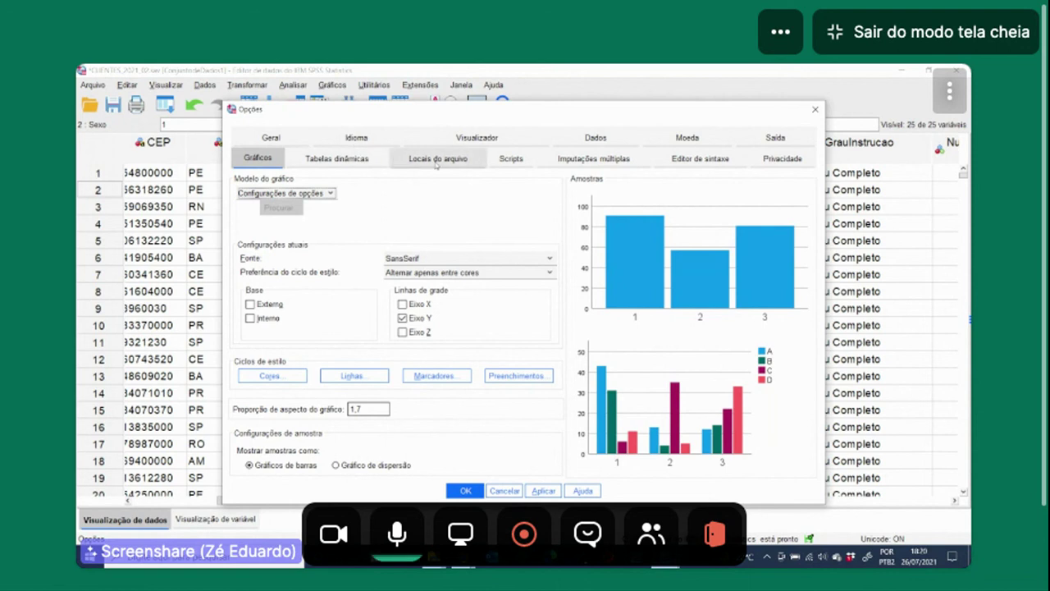
{"action": "left_click", "coordinate": [505, 490]}
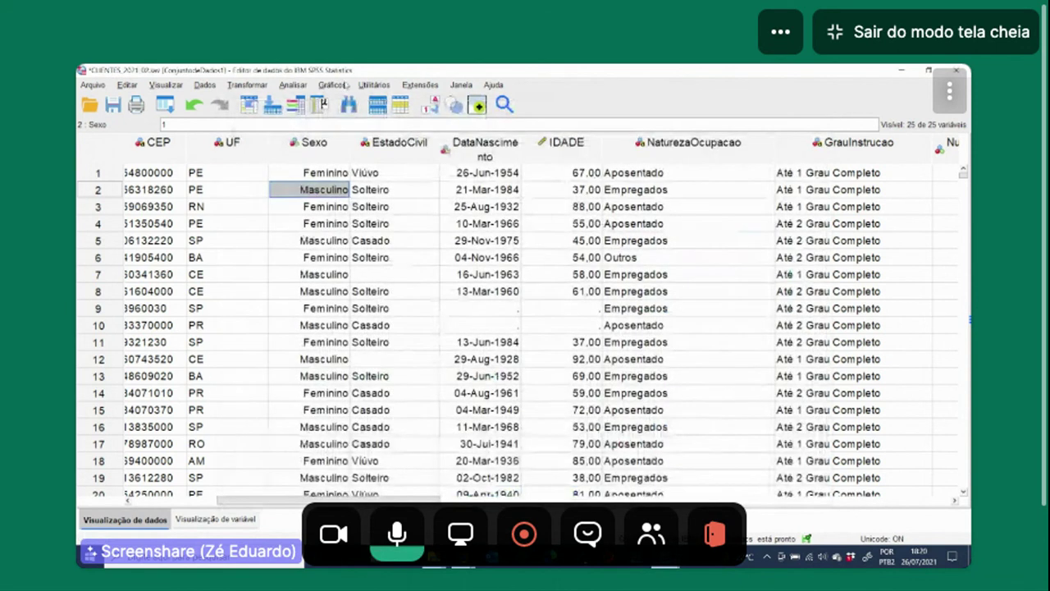
Step: Run Frequencies for Sexo with the display of frequency tables enabled
{"action": "left_click", "coordinate": [293, 85]}
{"action": "mouse_move", "coordinate": [345, 131]}
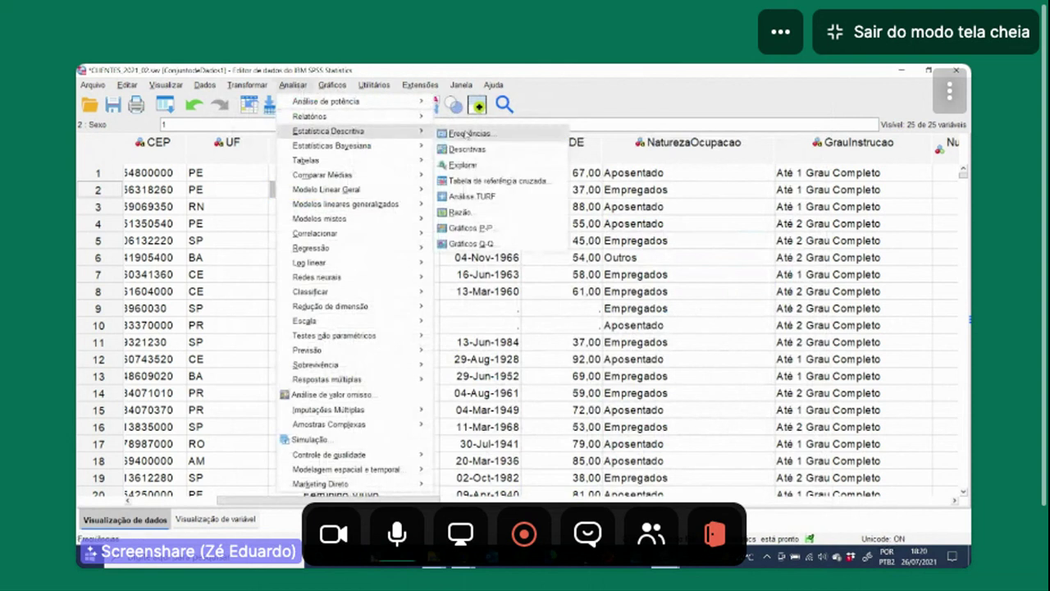
{"action": "left_click", "coordinate": [468, 134]}
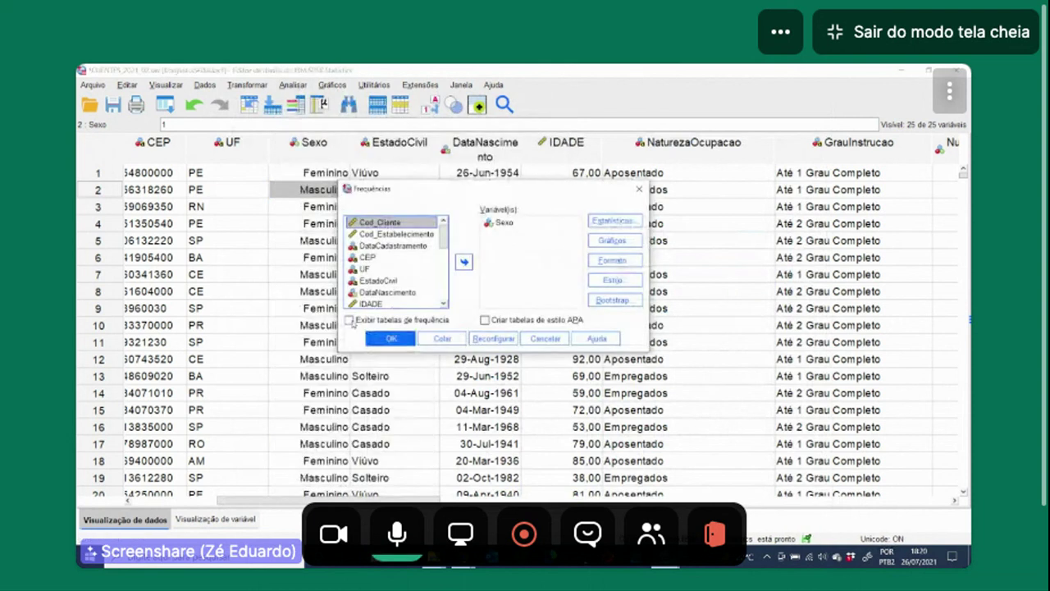
{"action": "left_click", "coordinate": [391, 338]}
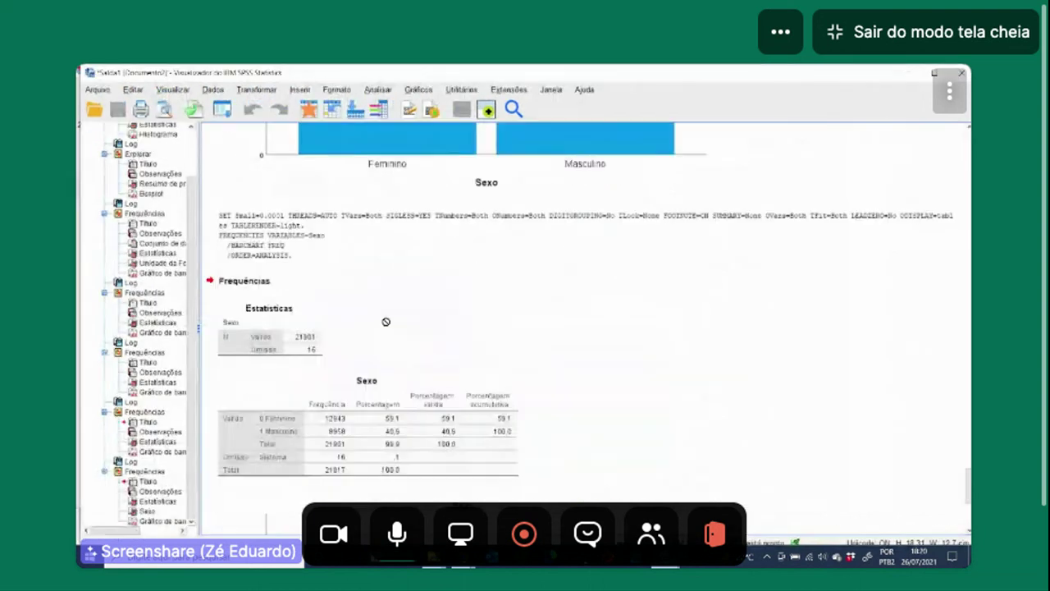
Step: Examine the new Sexo frequency table's category labelling and compare it with the bar chart in the output
{"action": "left_click", "coordinate": [275, 403]}
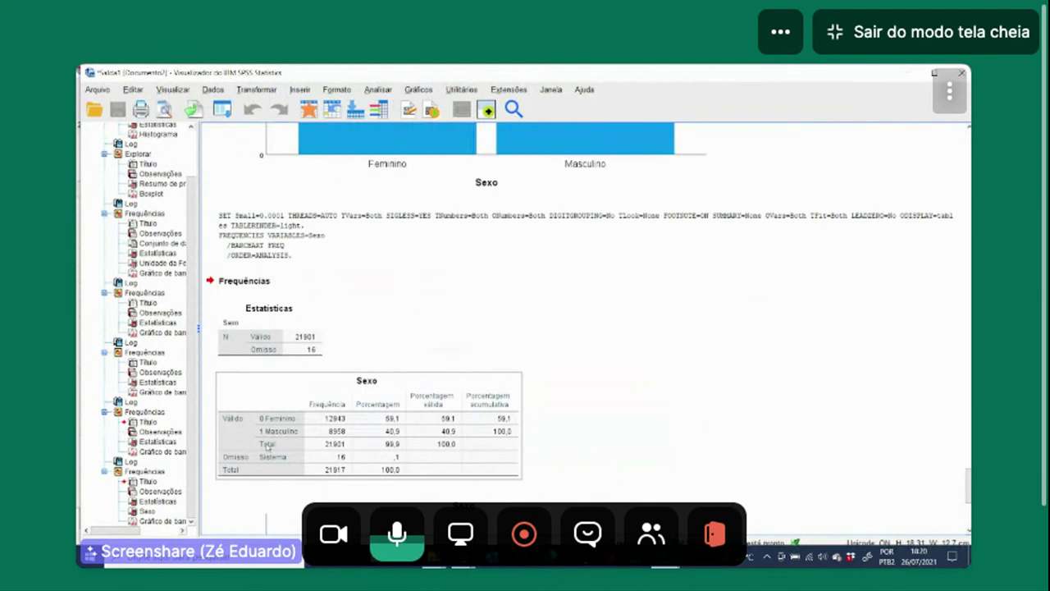
{"action": "scroll", "coordinate": [295, 410], "scroll_direction": "down", "scroll_amount": 6}
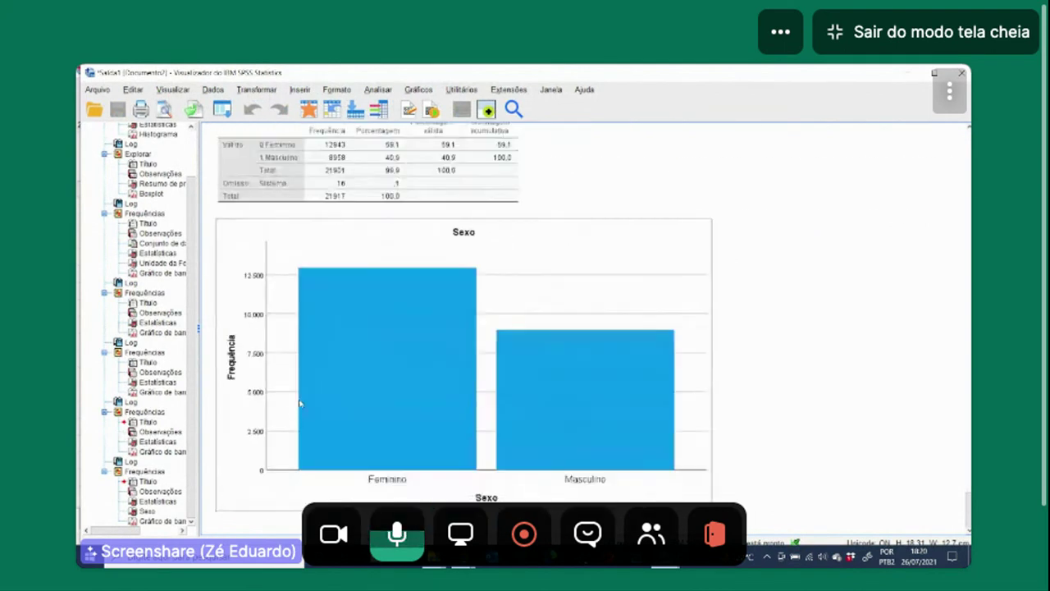
{"action": "scroll", "coordinate": [300, 404], "scroll_direction": "up", "scroll_amount": 4}
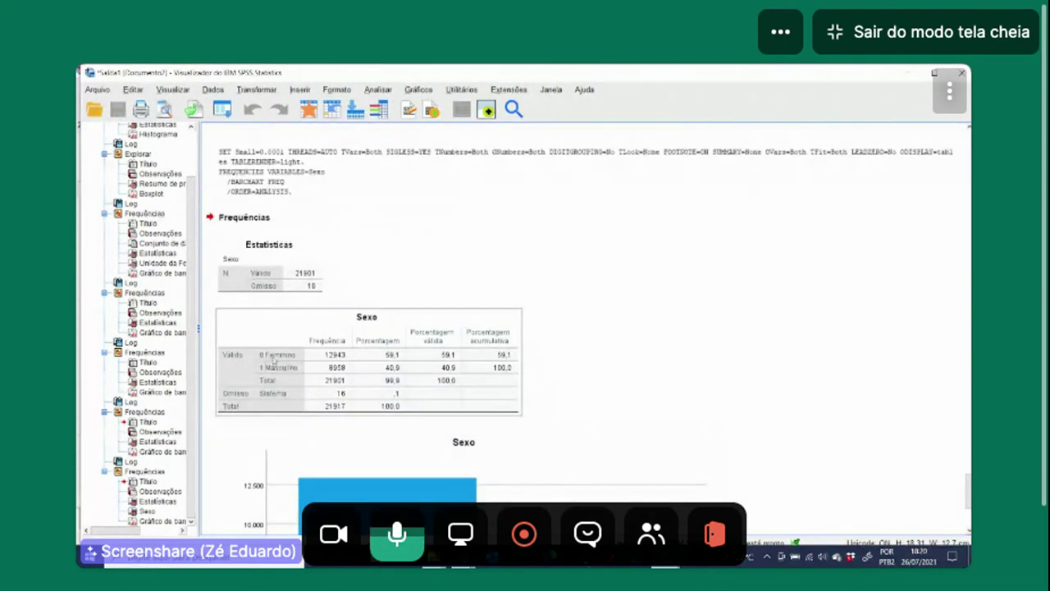
{"action": "scroll", "coordinate": [380, 422], "scroll_direction": "down", "scroll_amount": 3}
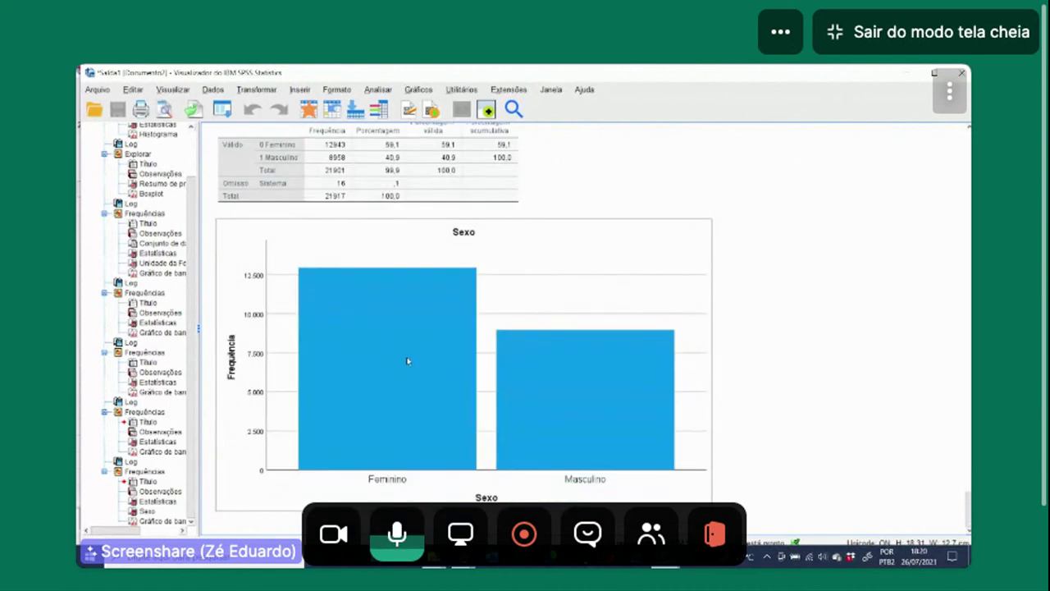
{"action": "scroll", "coordinate": [300, 215], "scroll_direction": "up", "scroll_amount": 3}
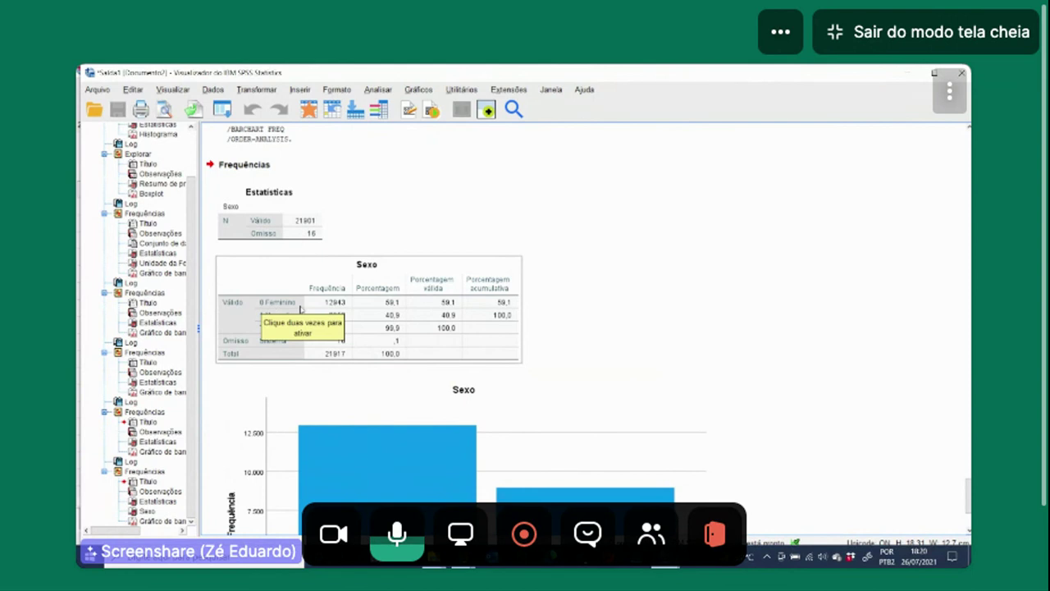
{"action": "scroll", "coordinate": [333, 348], "scroll_direction": "up", "scroll_amount": 2}
{"action": "scroll", "coordinate": [333, 349], "scroll_direction": "down", "scroll_amount": 2}
{"action": "scroll", "coordinate": [333, 349], "scroll_direction": "up", "scroll_amount": 2}
{"action": "scroll", "coordinate": [333, 349], "scroll_direction": "down", "scroll_amount": 2}
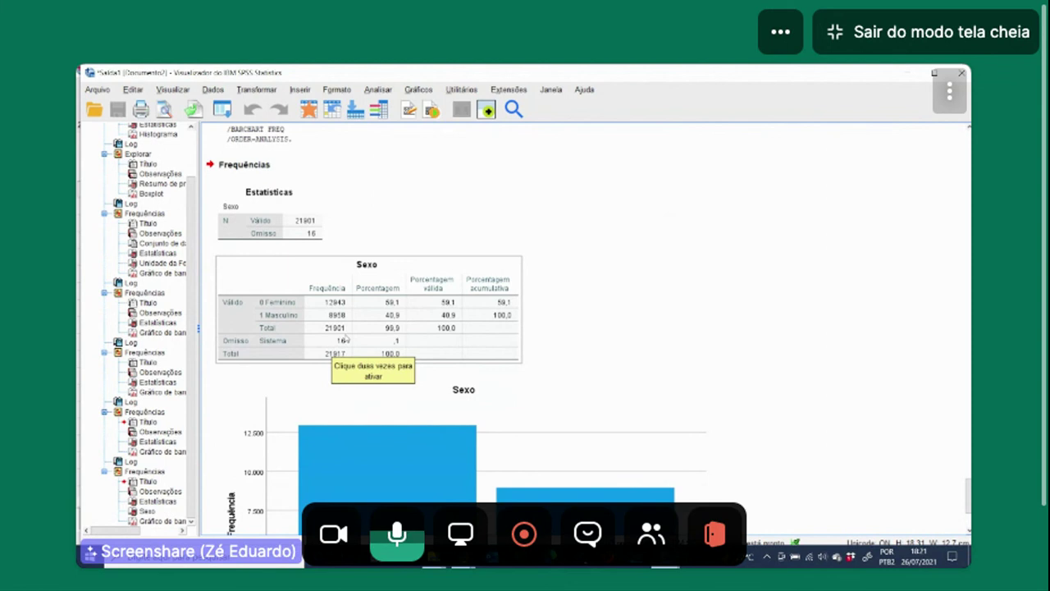
{"action": "scroll", "coordinate": [343, 341], "scroll_direction": "down", "scroll_amount": 3}
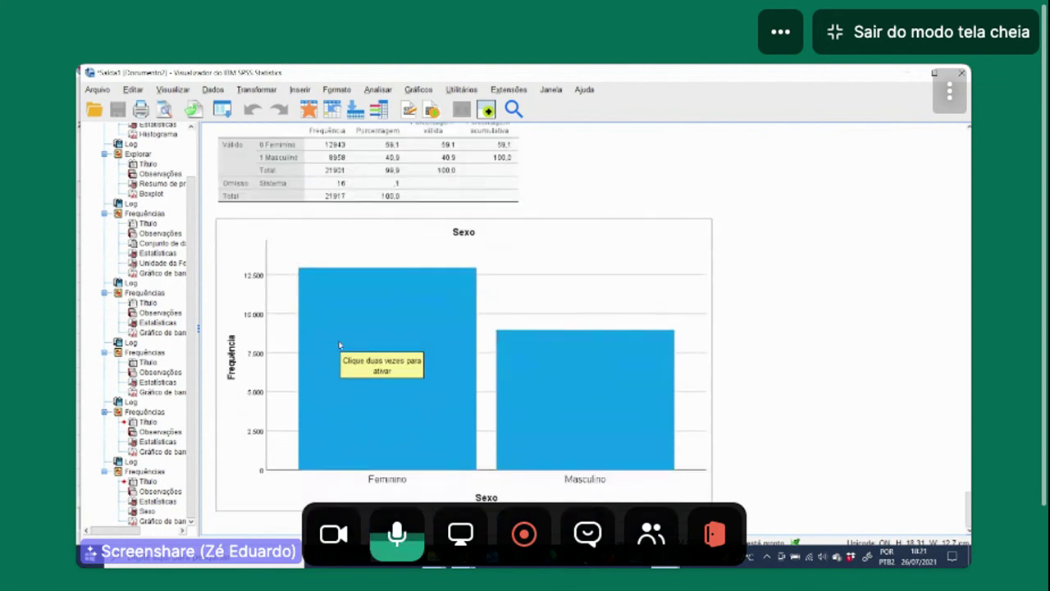
{"action": "scroll", "coordinate": [340, 344], "scroll_direction": "up", "scroll_amount": 2}
{"action": "scroll", "coordinate": [340, 345], "scroll_direction": "down", "scroll_amount": 5}
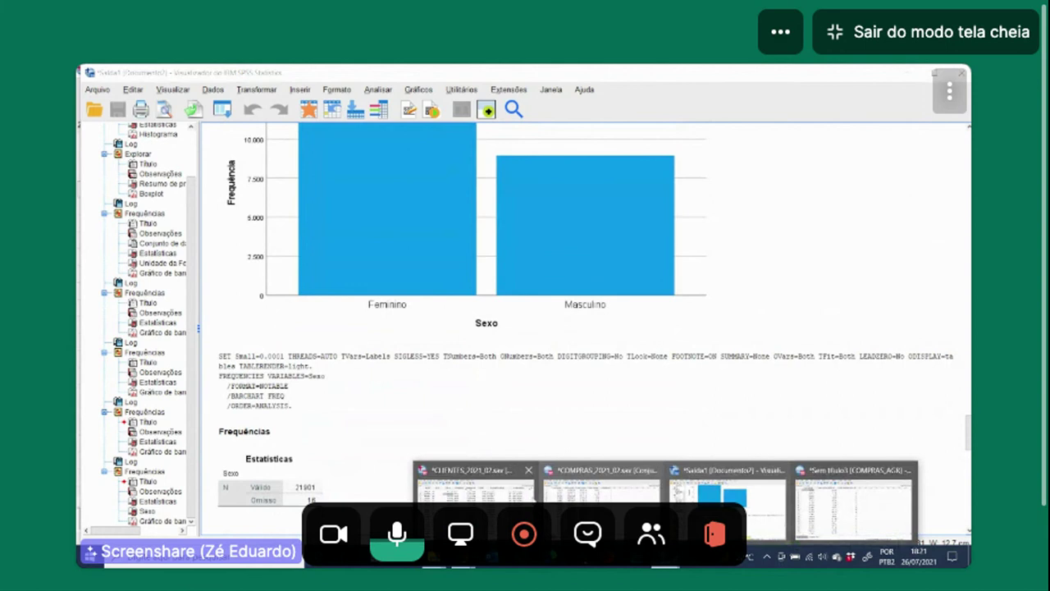
Step: Return to the CLIENTES_2021_02 data, look across its columns through the 2010_02 purchase variables, and save the dataset
{"action": "left_click", "coordinate": [501, 496]}
{"action": "left_click_drag", "start_coordinate": [332, 501], "coordinate": [271, 506]}
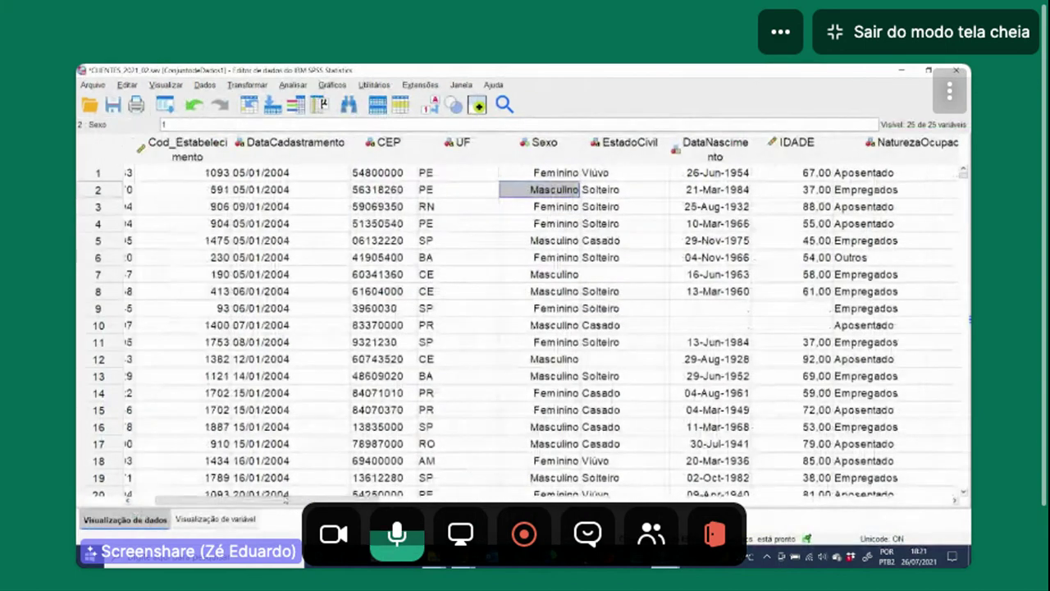
{"action": "left_click_drag", "start_coordinate": [286, 499], "coordinate": [577, 498]}
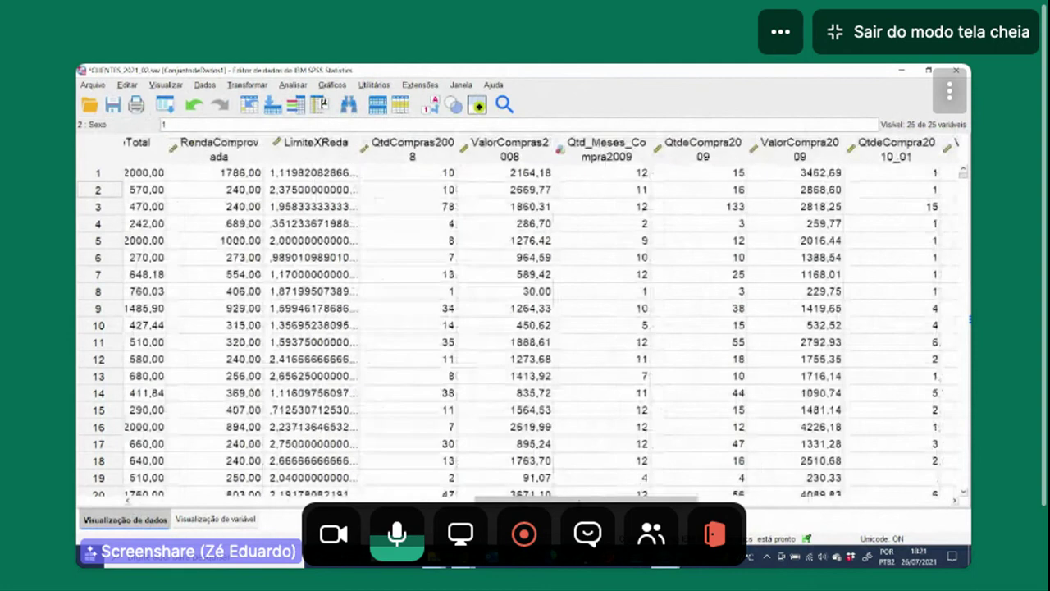
{"action": "left_click_drag", "start_coordinate": [578, 498], "coordinate": [710, 498]}
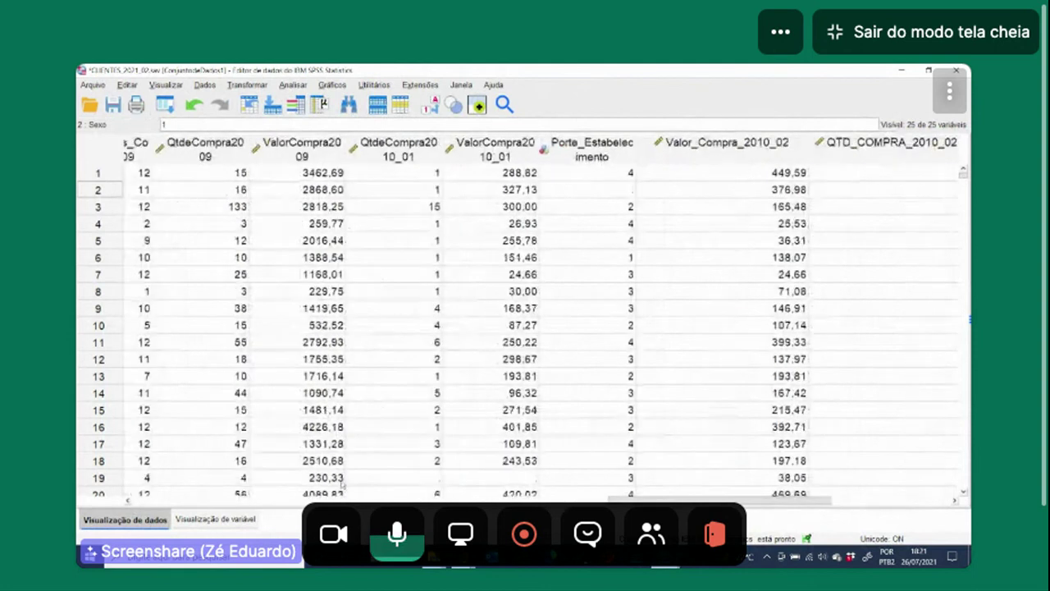
{"action": "key", "text": "ctrl+s"}
{"action": "left_click", "coordinate": [294, 84]}
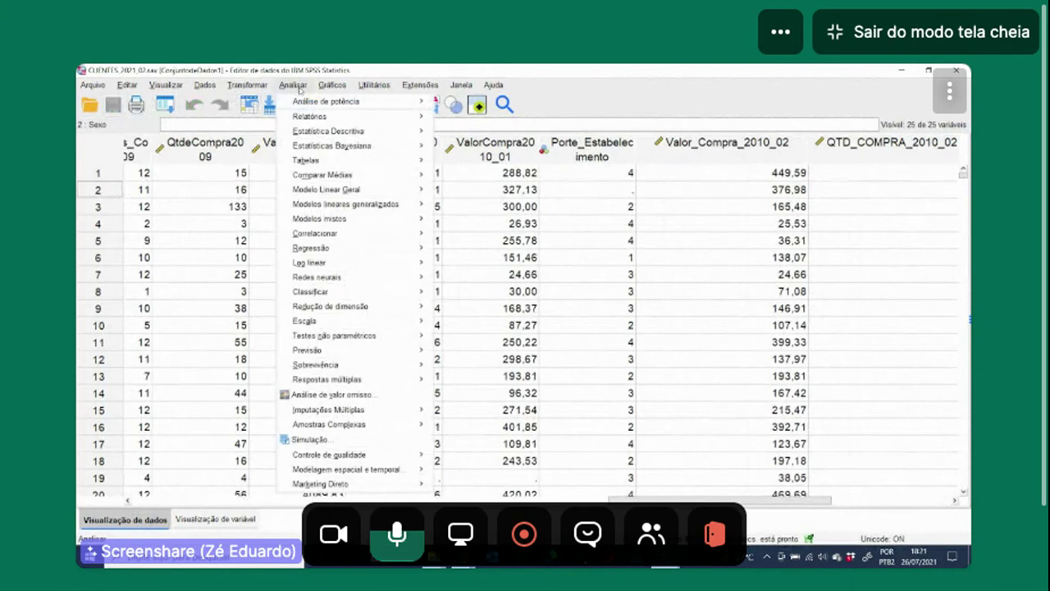
{"action": "mouse_move", "coordinate": [365, 240]}
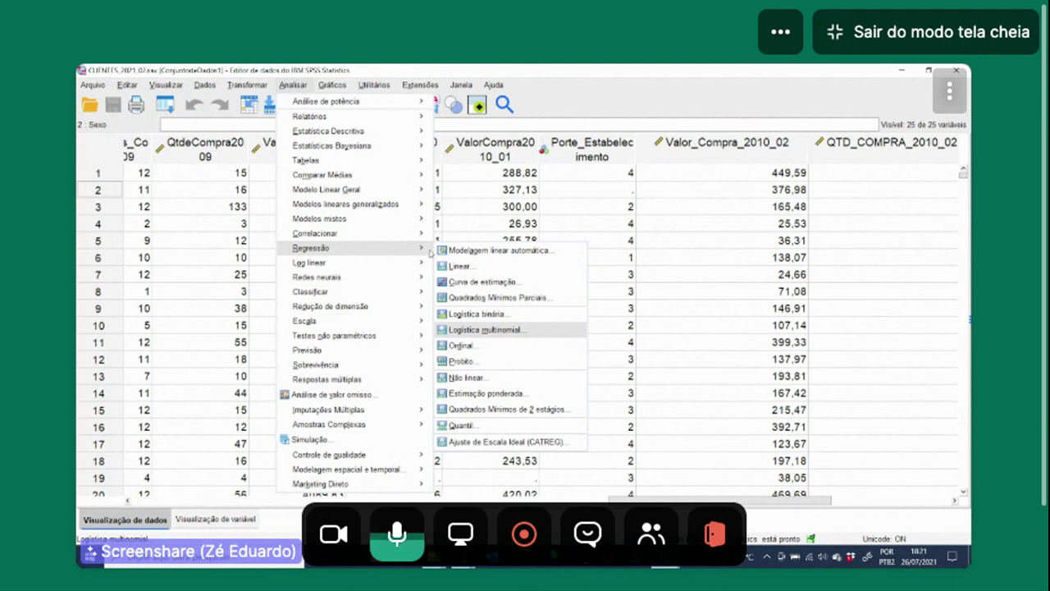
{"action": "mouse_move", "coordinate": [394, 305]}
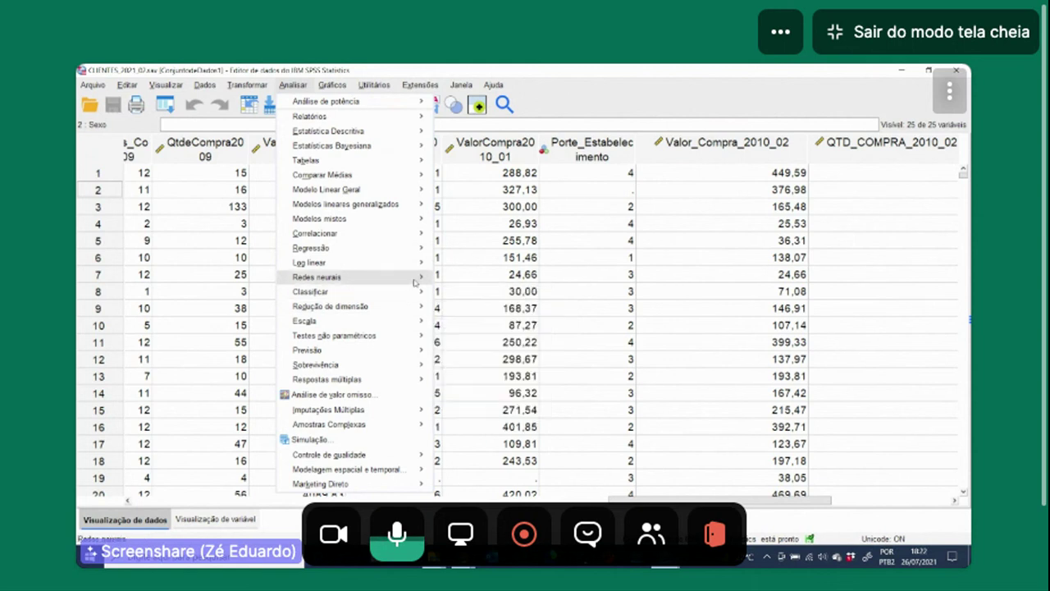
{"action": "mouse_move", "coordinate": [422, 204]}
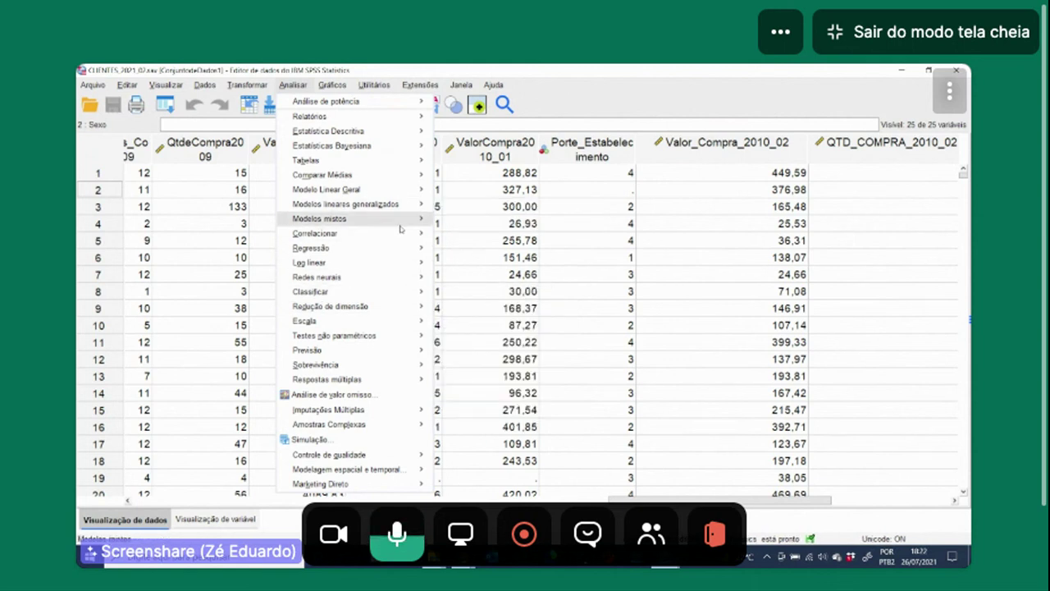
{"action": "mouse_move", "coordinate": [362, 256]}
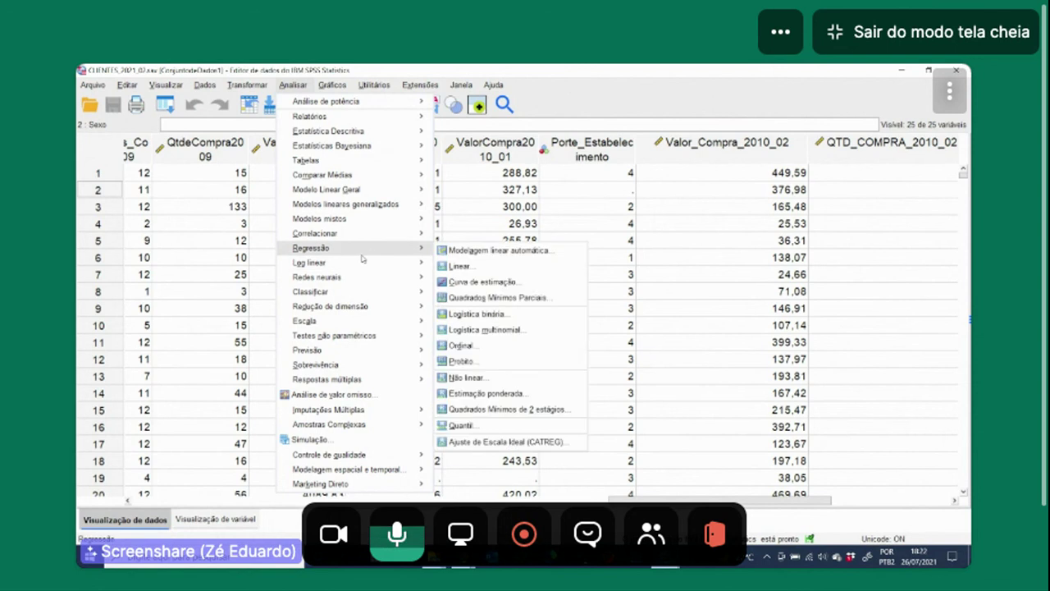
{"action": "mouse_move", "coordinate": [392, 177]}
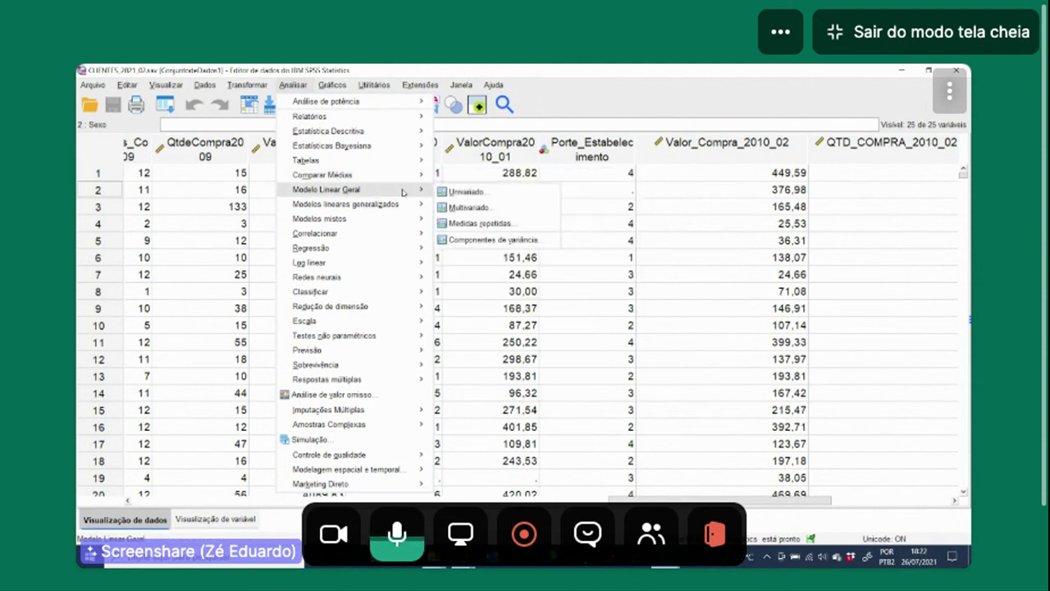
{"action": "mouse_move", "coordinate": [407, 237]}
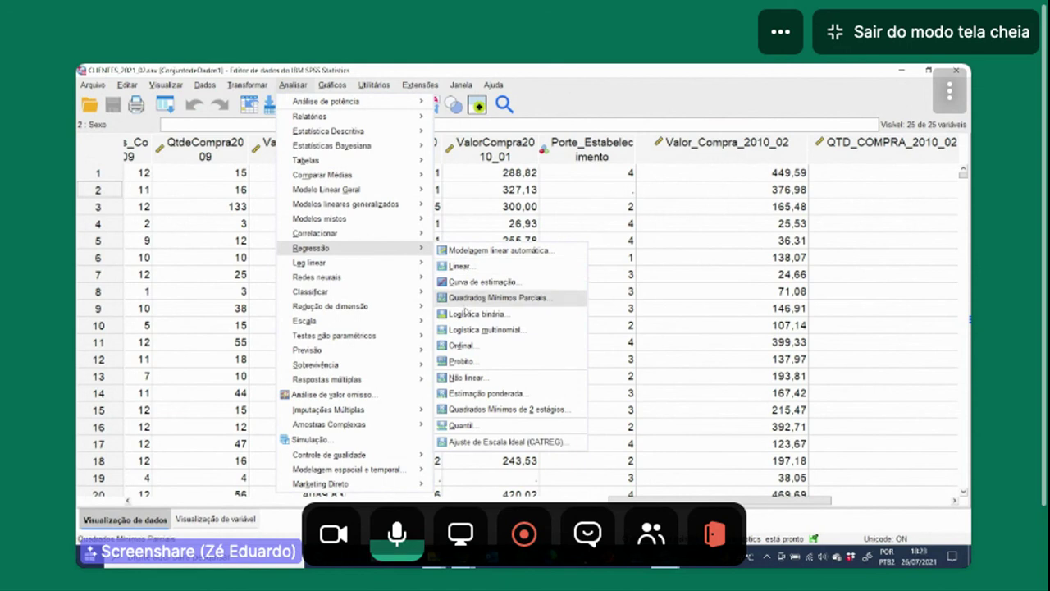
{"action": "mouse_move", "coordinate": [397, 332]}
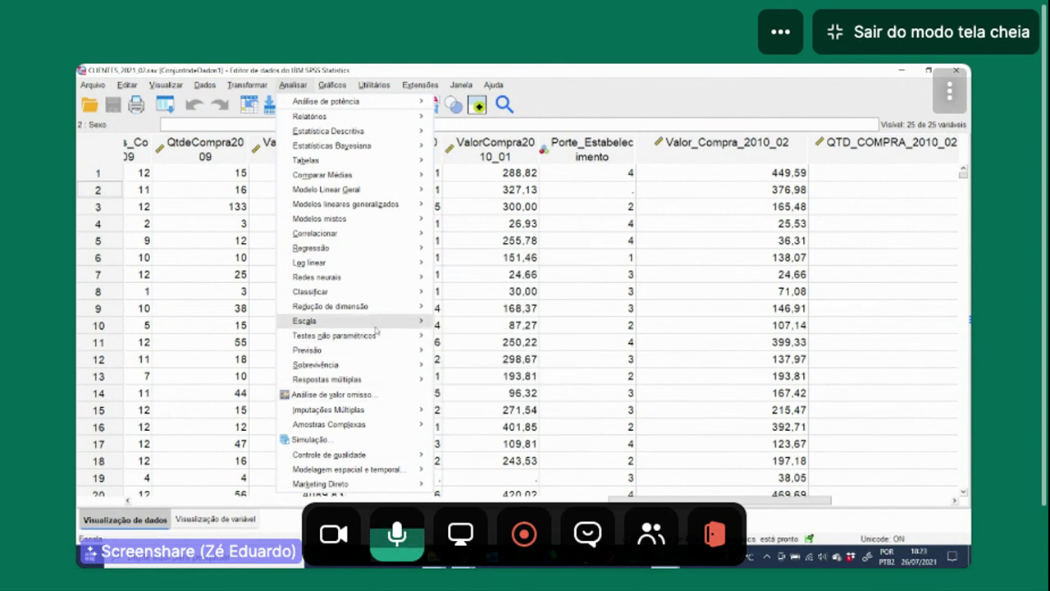
{"action": "mouse_move", "coordinate": [409, 422]}
{"action": "scroll", "coordinate": [409, 422], "scroll_direction": "down", "scroll_amount": 1}
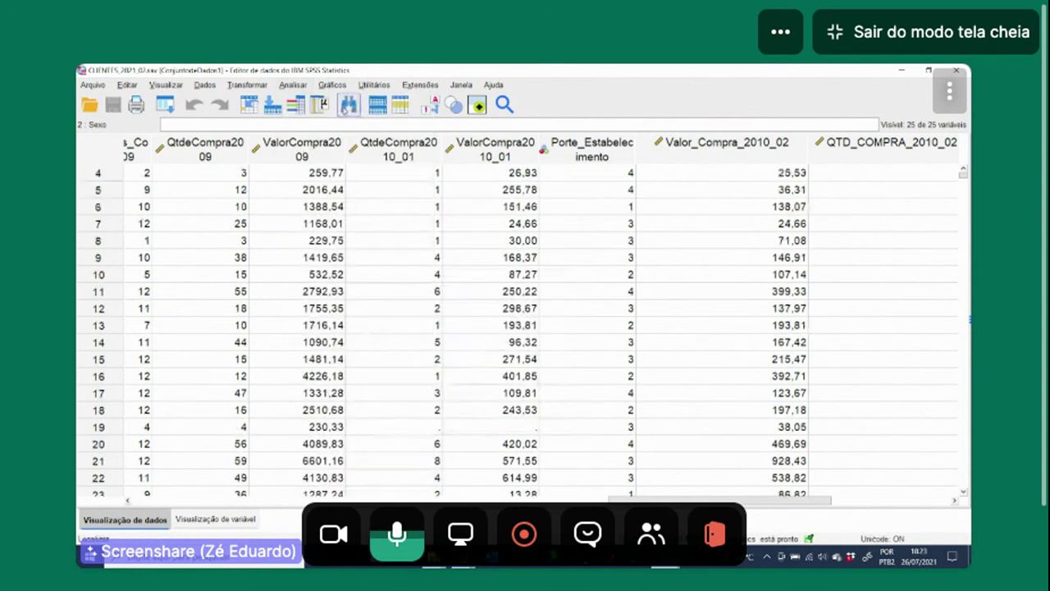
{"action": "left_click", "coordinate": [293, 84]}
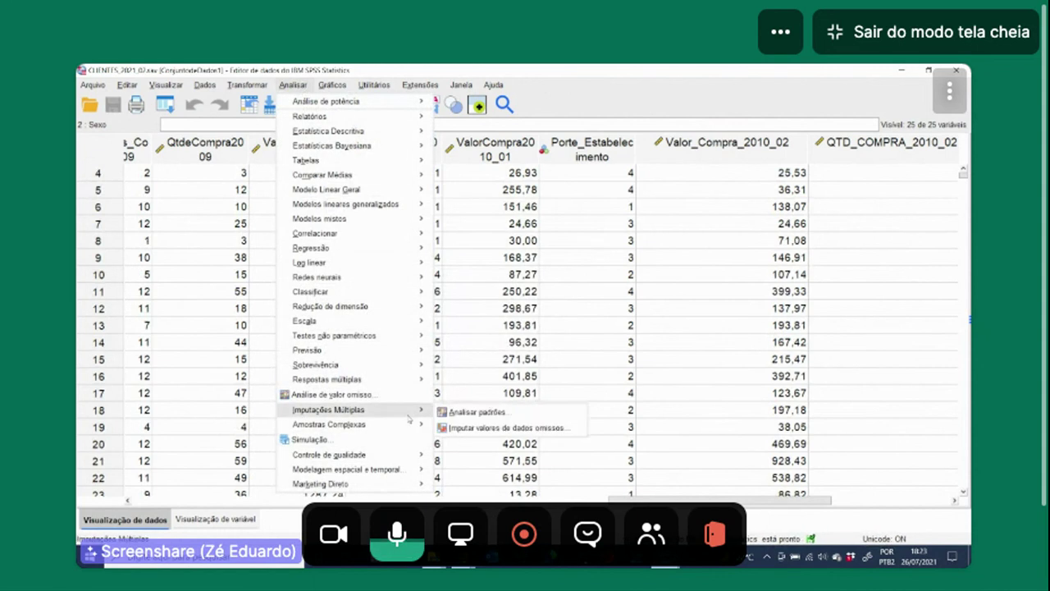
{"action": "mouse_move", "coordinate": [400, 474]}
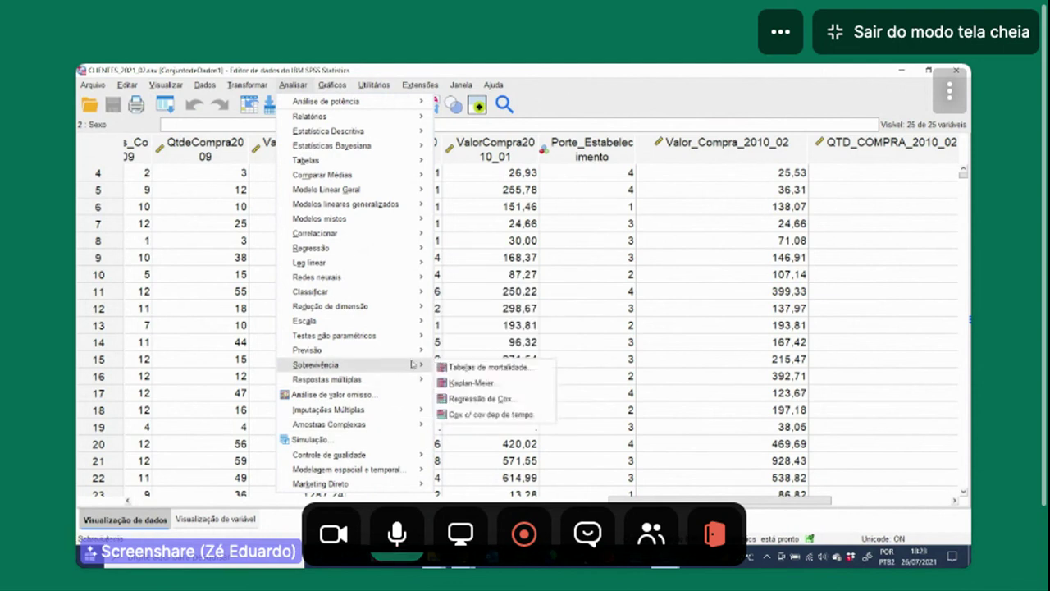
{"action": "mouse_move", "coordinate": [418, 379]}
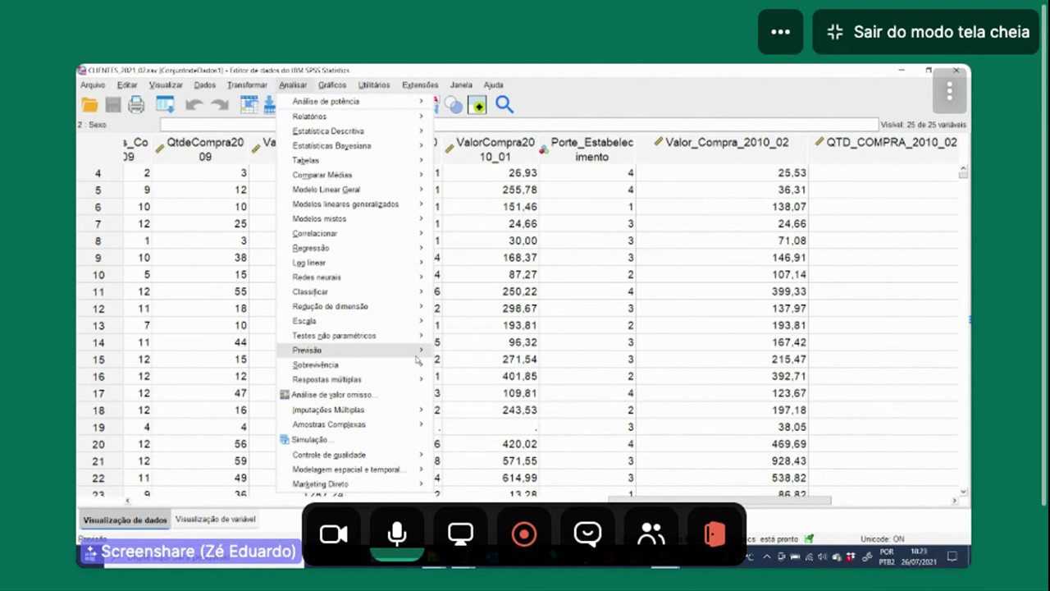
{"action": "mouse_move", "coordinate": [417, 357]}
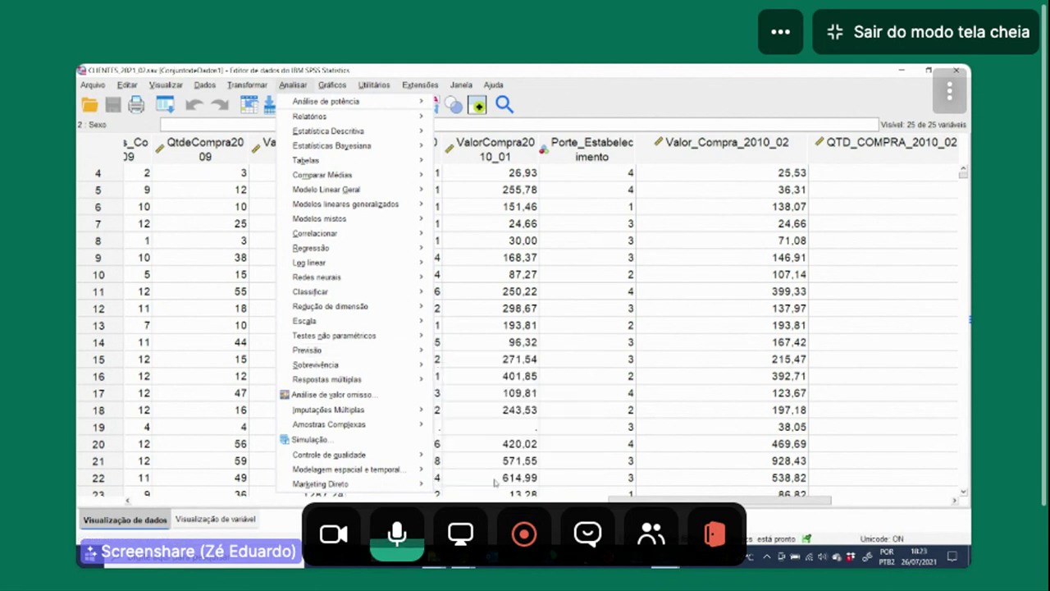
Step: Cross-tabulate Sexo in the rows against EstadoCivil in the columns and select the resulting crosstab in the output
{"action": "left_click_drag", "start_coordinate": [721, 499], "coordinate": [271, 500]}
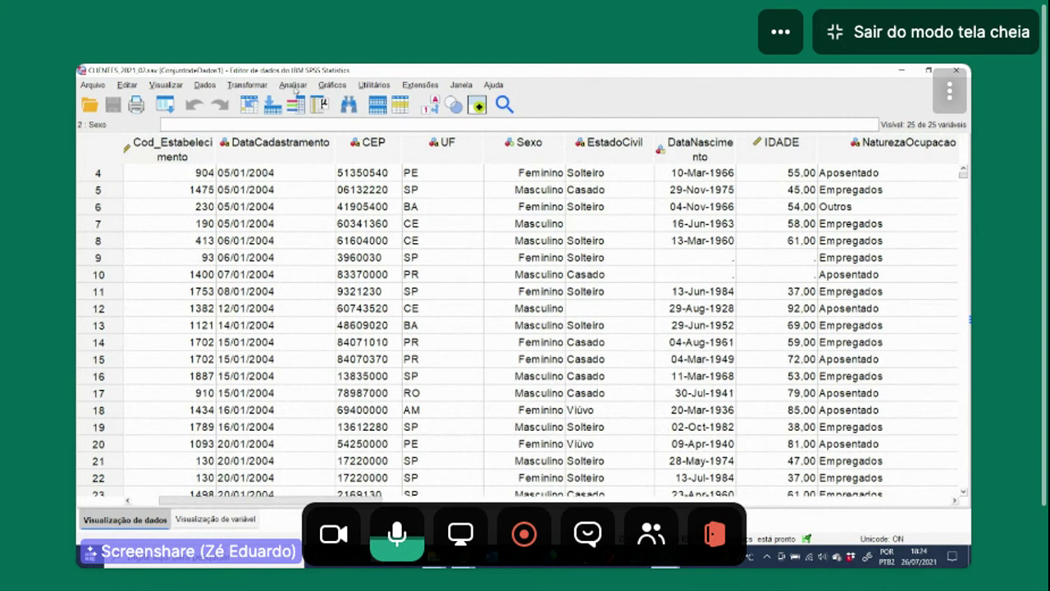
{"action": "left_click", "coordinate": [293, 84]}
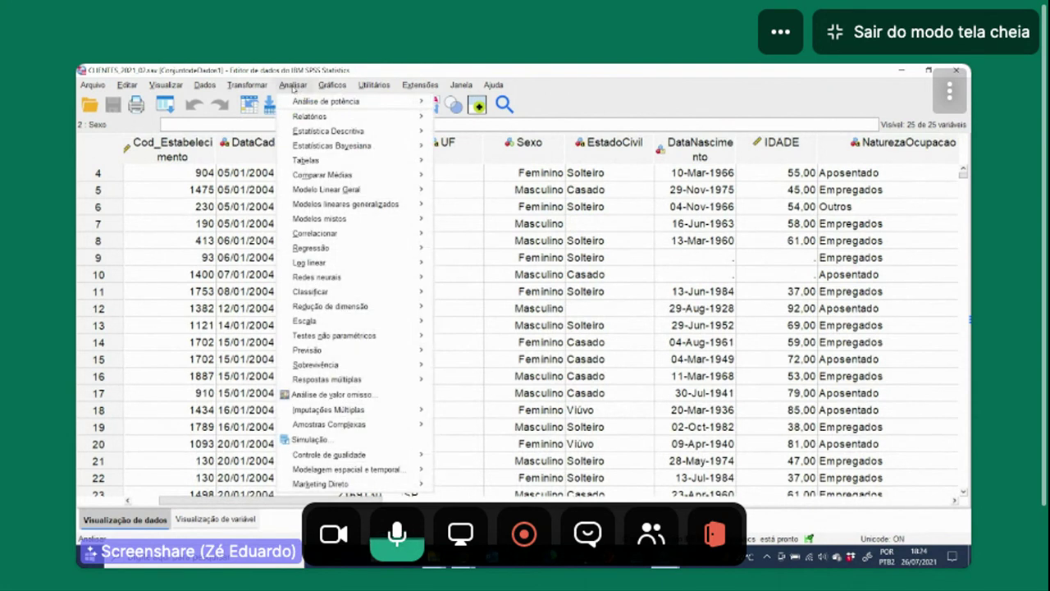
{"action": "mouse_move", "coordinate": [328, 132]}
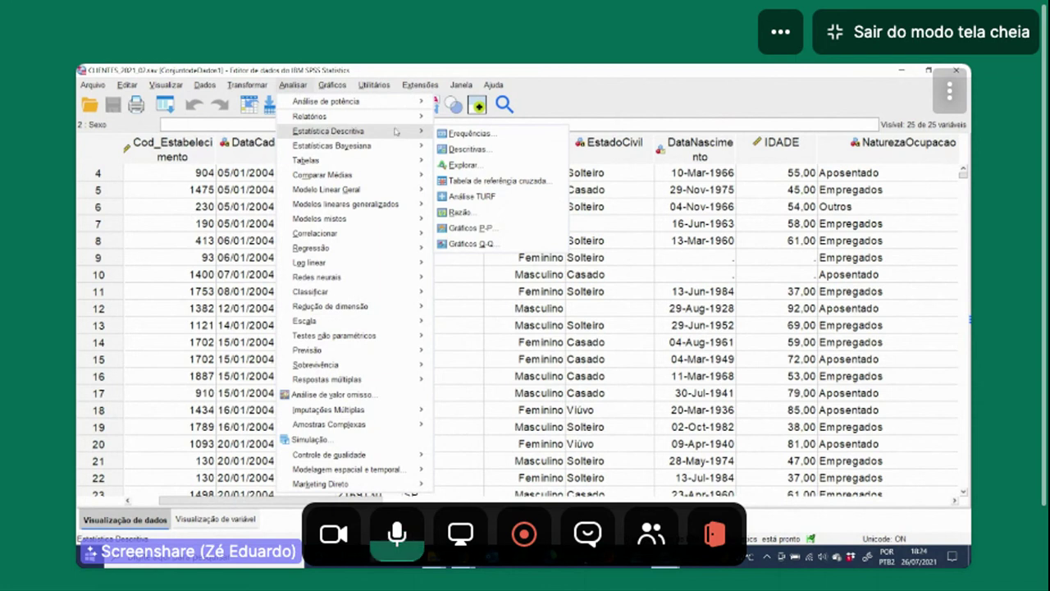
{"action": "left_click", "coordinate": [492, 183]}
{"action": "left_click_drag", "start_coordinate": [462, 234], "coordinate": [461, 244]}
{"action": "left_click", "coordinate": [362, 250]}
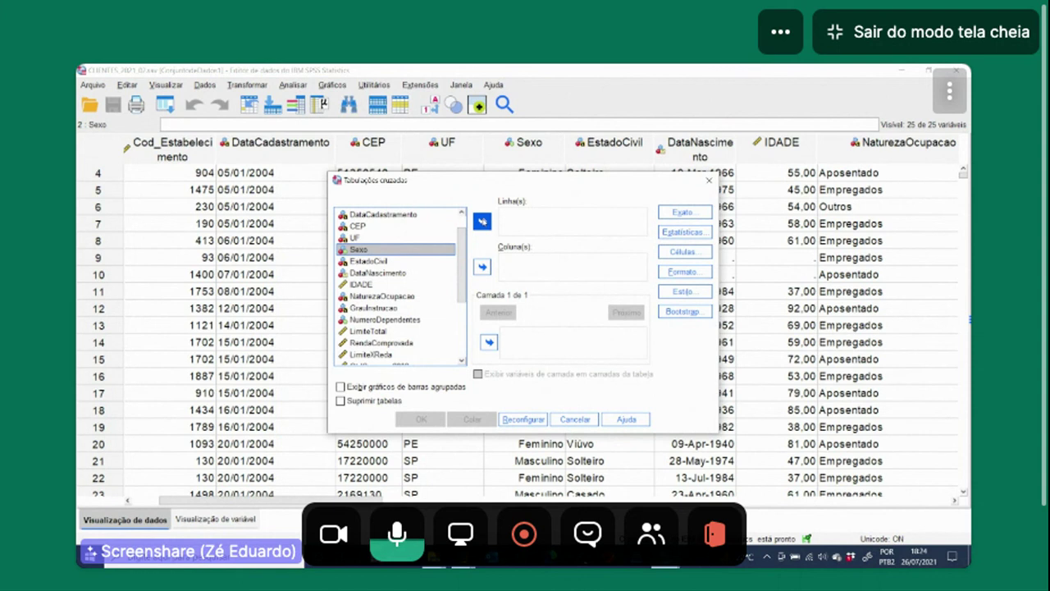
{"action": "left_click", "coordinate": [482, 221]}
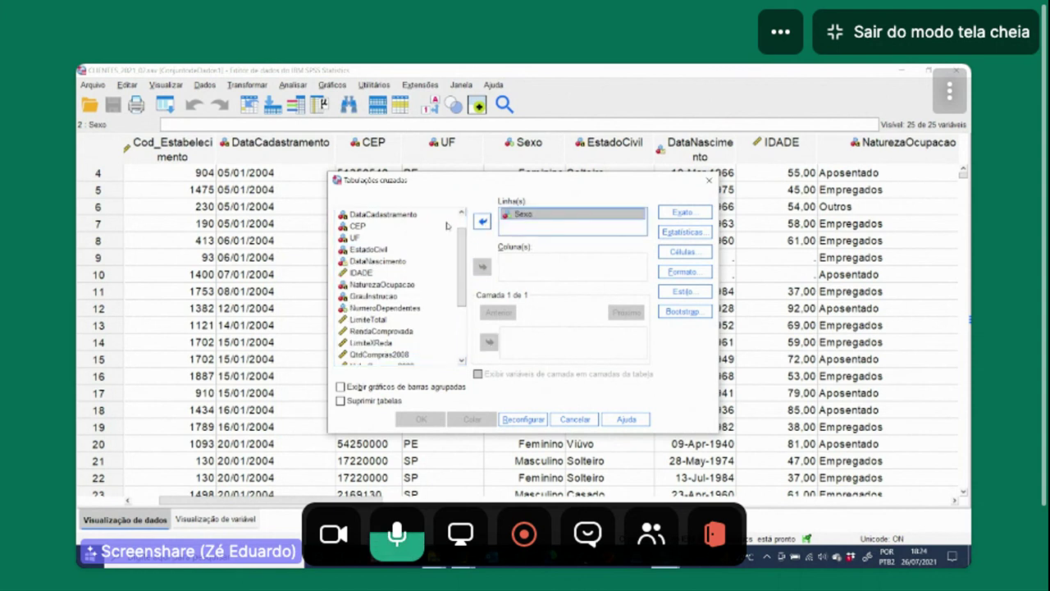
{"action": "left_click", "coordinate": [481, 266]}
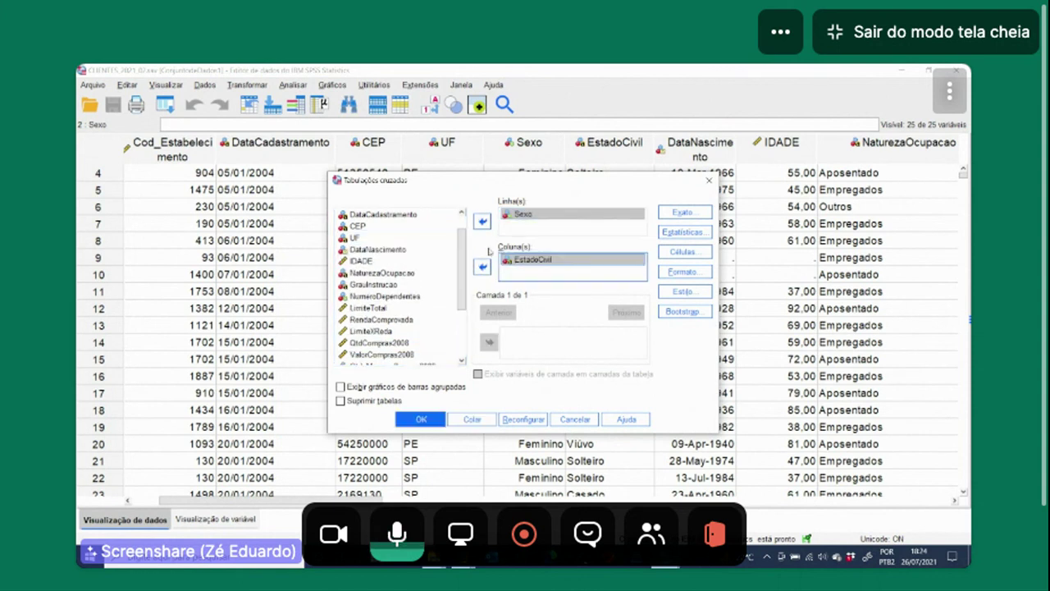
{"action": "left_click", "coordinate": [421, 419]}
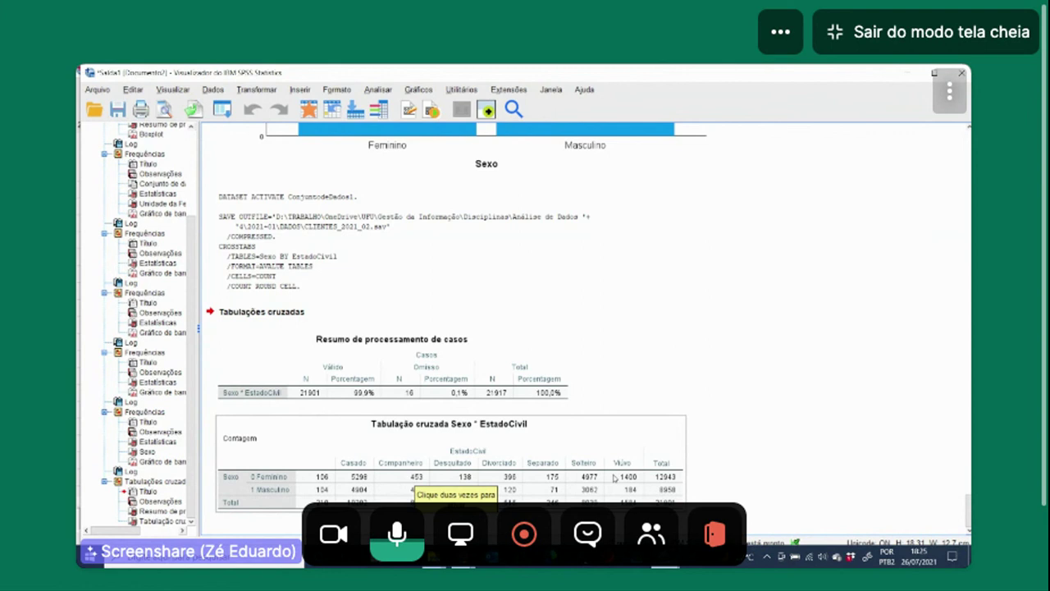
{"action": "left_click", "coordinate": [330, 488]}
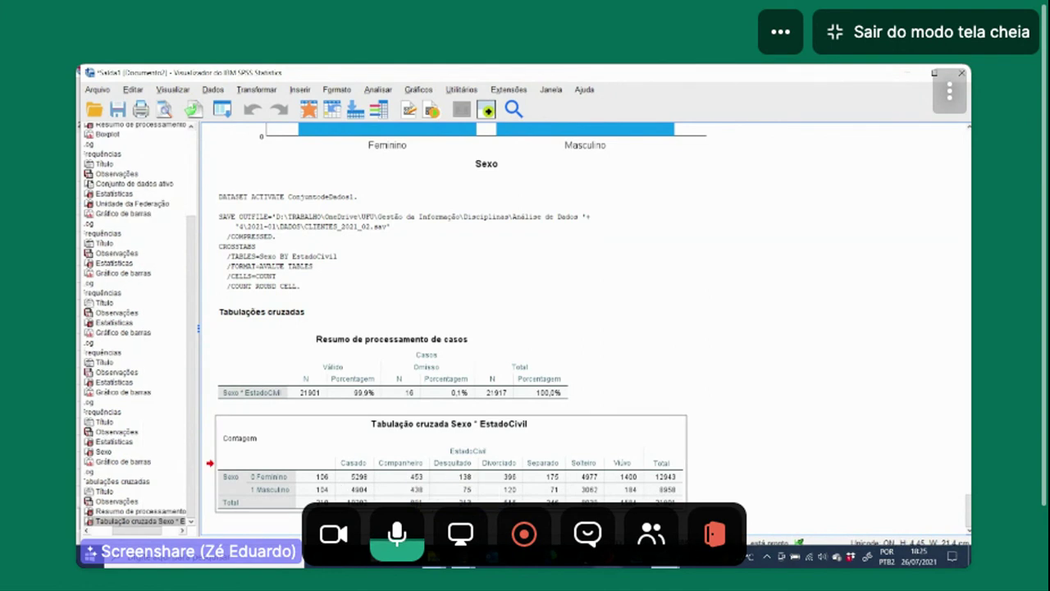
Step: Rerun the Sexo by EstadoCivil crosstab with row, column and total percentages in the cells, and return to the CLIENTES_2021_02 data
{"action": "mouse_move", "coordinate": [661, 558]}
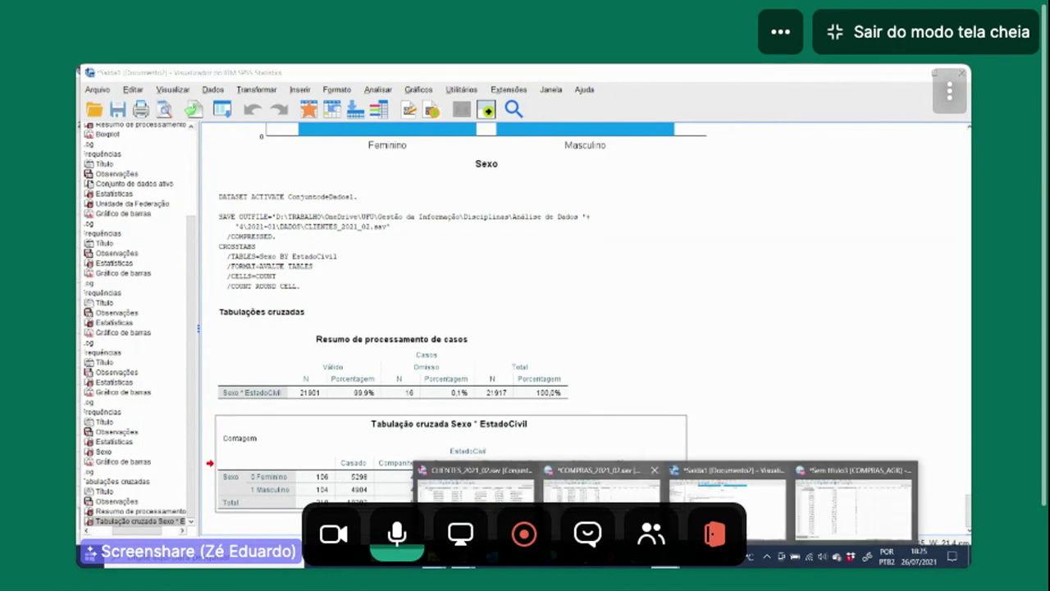
{"action": "left_click", "coordinate": [476, 491]}
{"action": "left_click", "coordinate": [293, 85]}
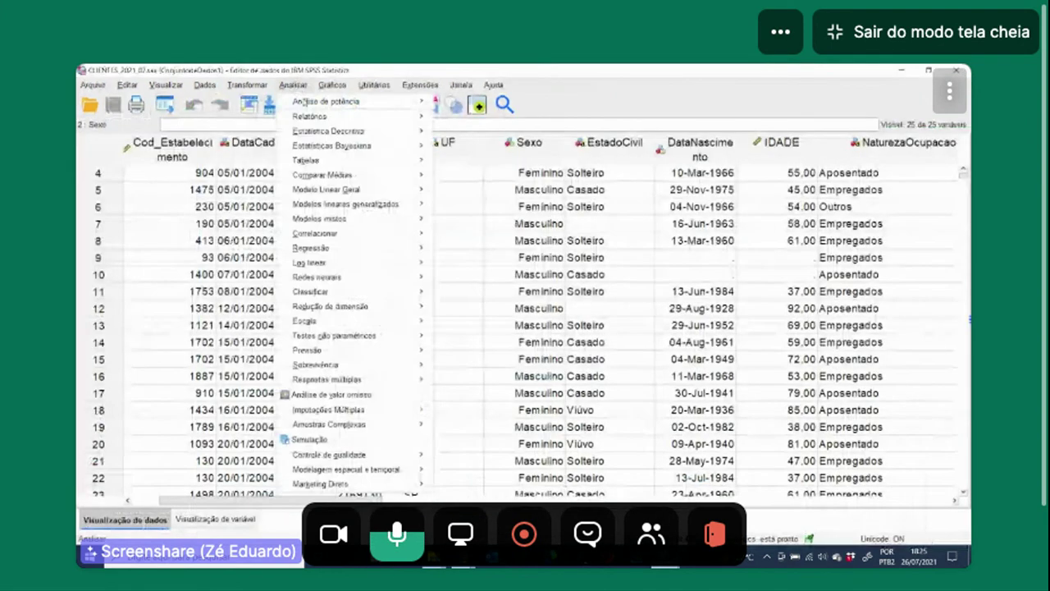
{"action": "mouse_move", "coordinate": [344, 132]}
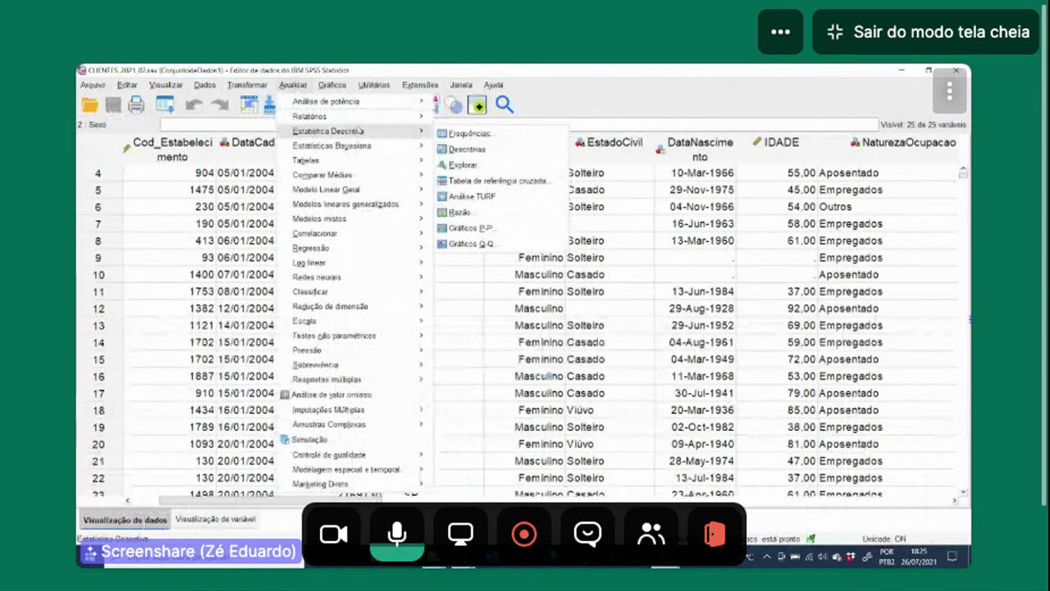
{"action": "left_click", "coordinate": [481, 181]}
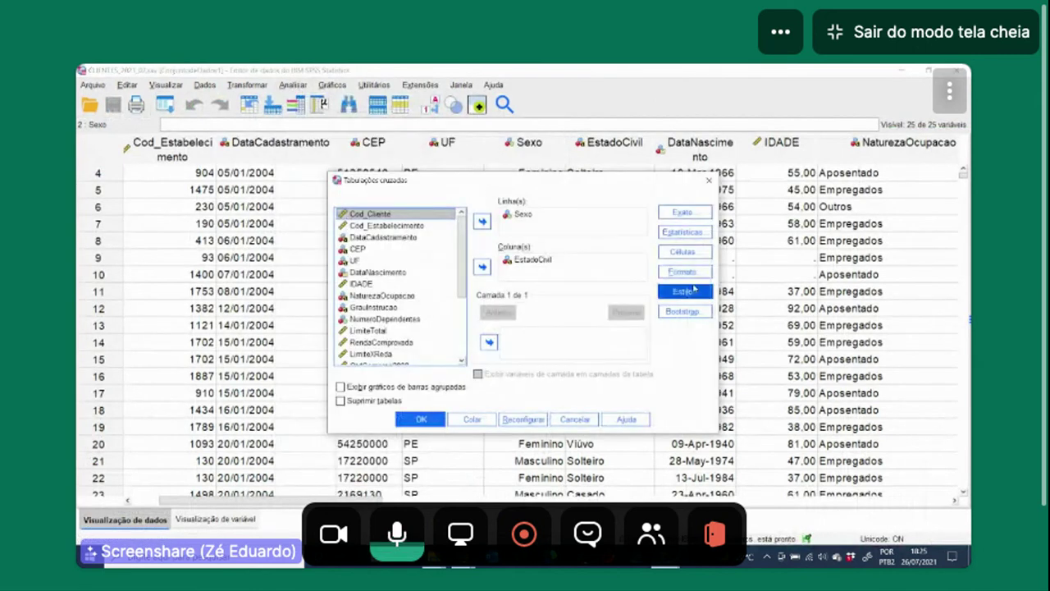
{"action": "left_click", "coordinate": [695, 251]}
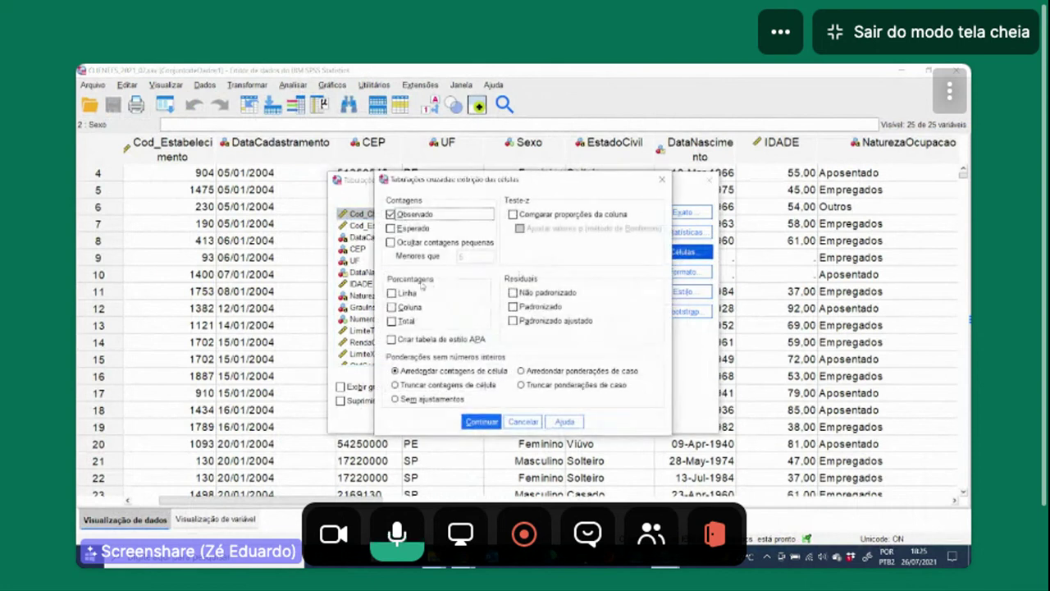
{"action": "left_click", "coordinate": [523, 421]}
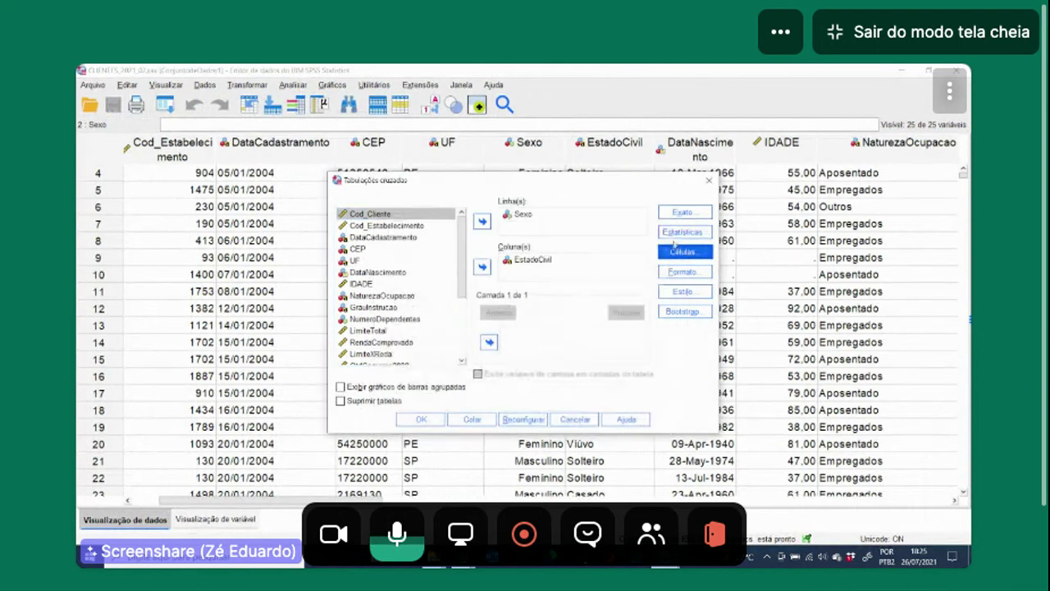
{"action": "left_click", "coordinate": [674, 254]}
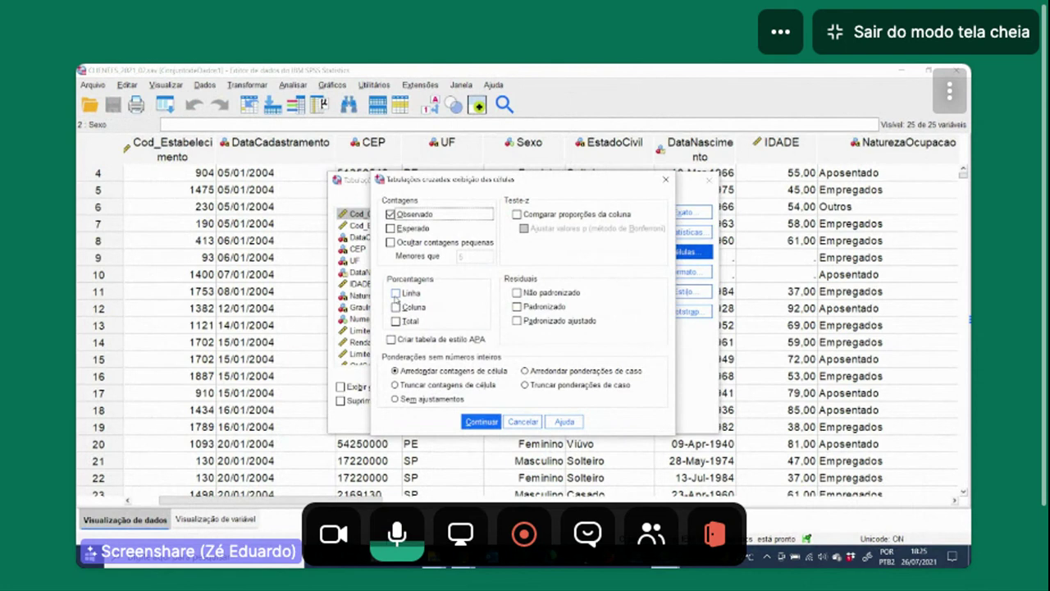
{"action": "left_click", "coordinate": [396, 293]}
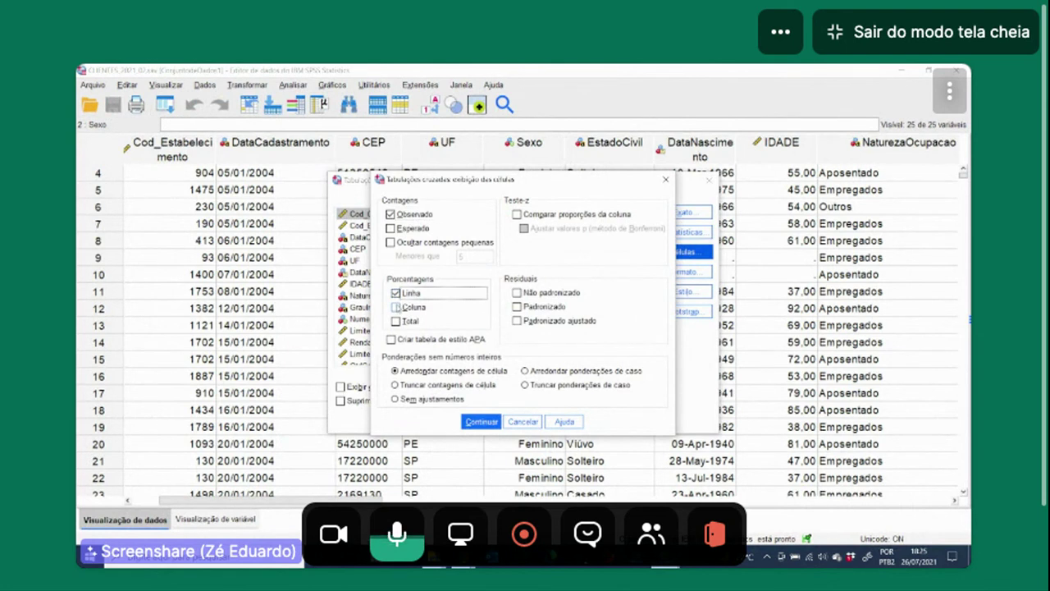
{"action": "left_click", "coordinate": [396, 306]}
{"action": "left_click", "coordinate": [396, 321]}
{"action": "left_click", "coordinate": [483, 422]}
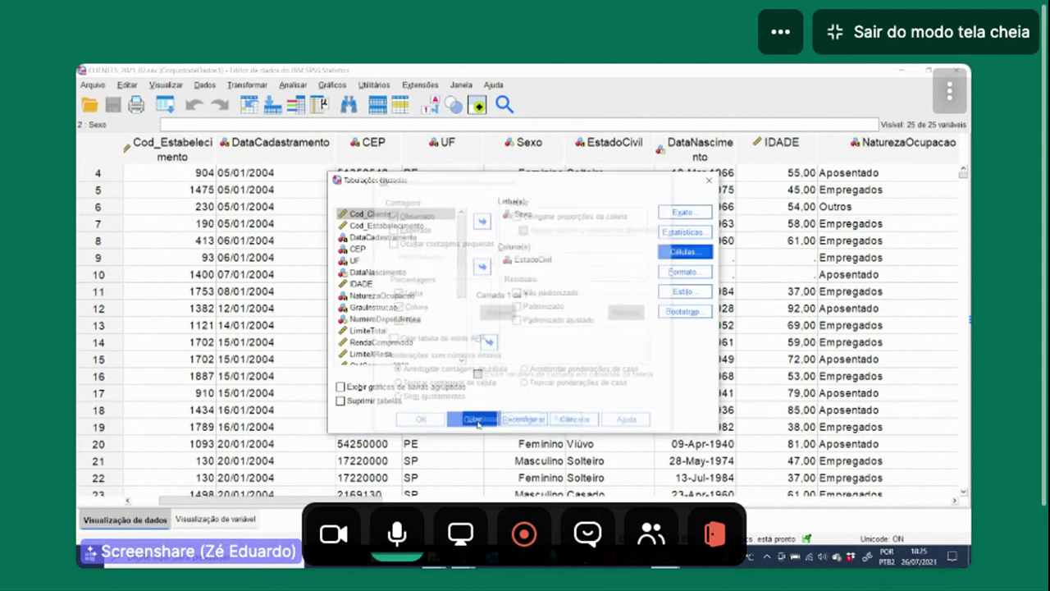
{"action": "left_click", "coordinate": [424, 419]}
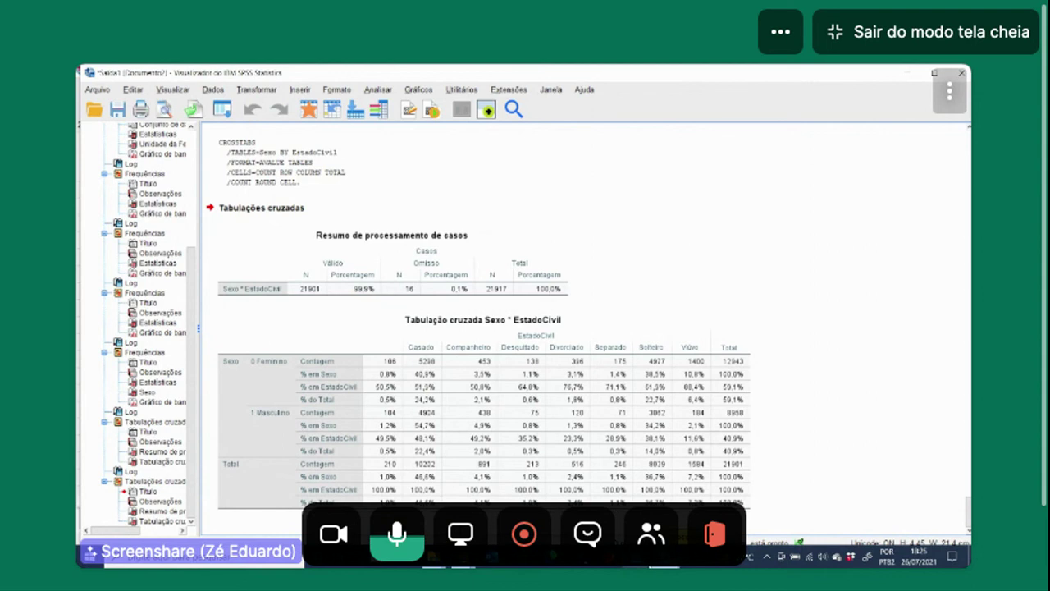
{"action": "mouse_move", "coordinate": [665, 558]}
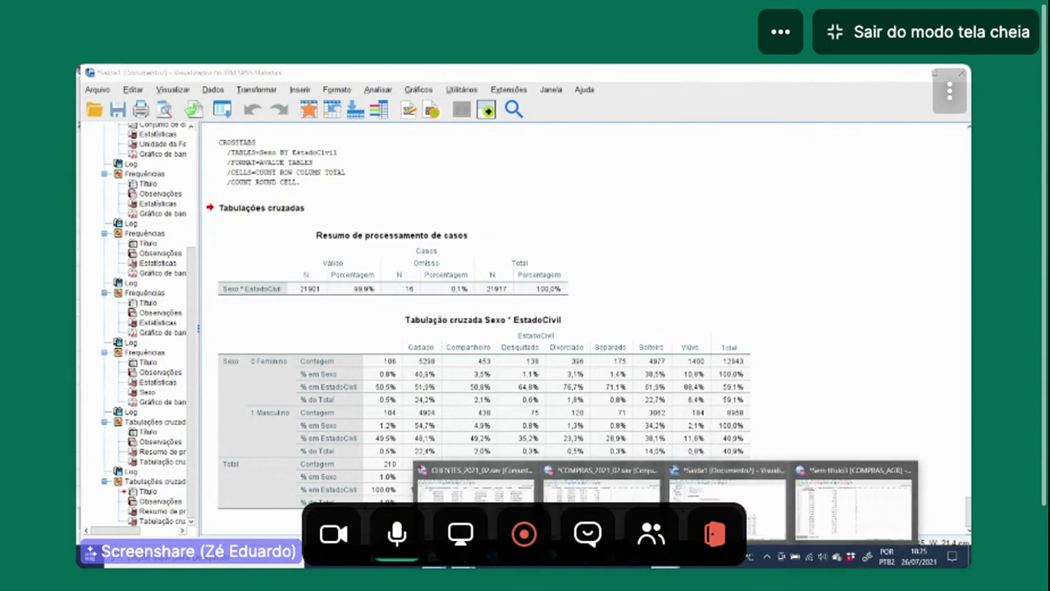
{"action": "left_click", "coordinate": [445, 490]}
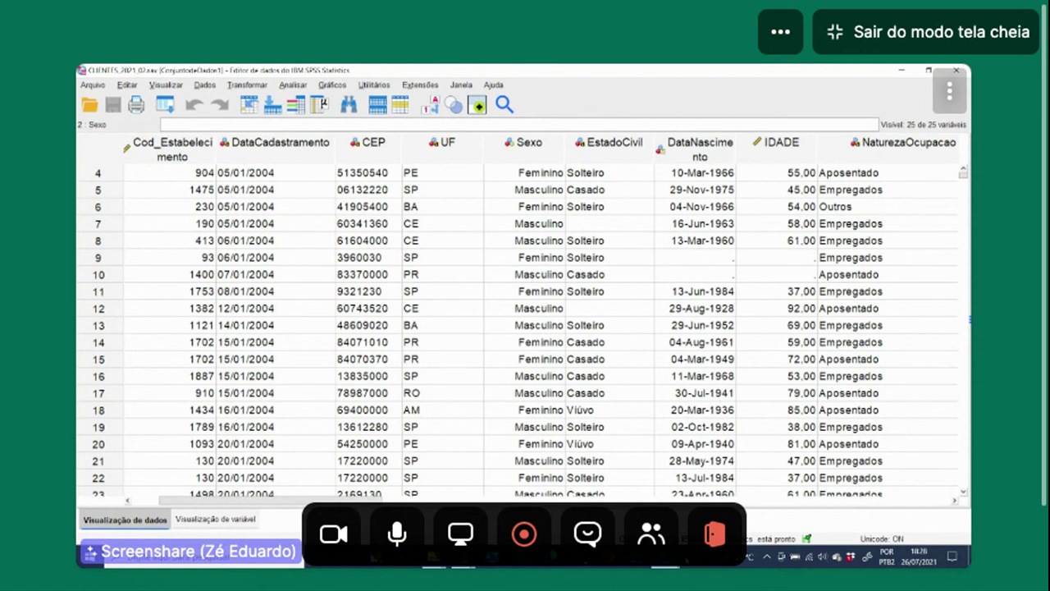
{"action": "key", "text": "Escape"}
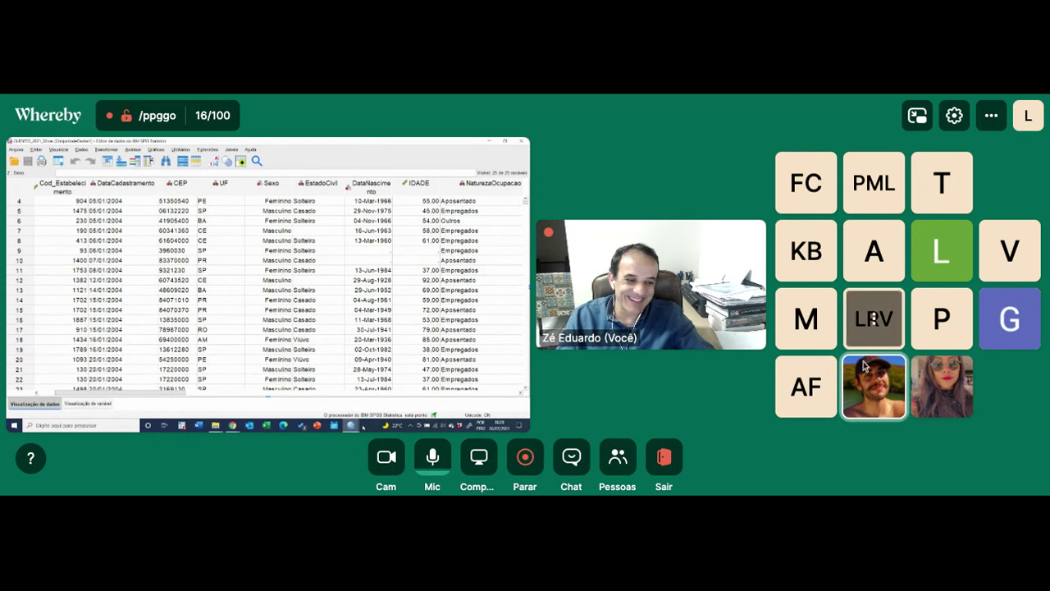
{"action": "mouse_move", "coordinate": [855, 398]}
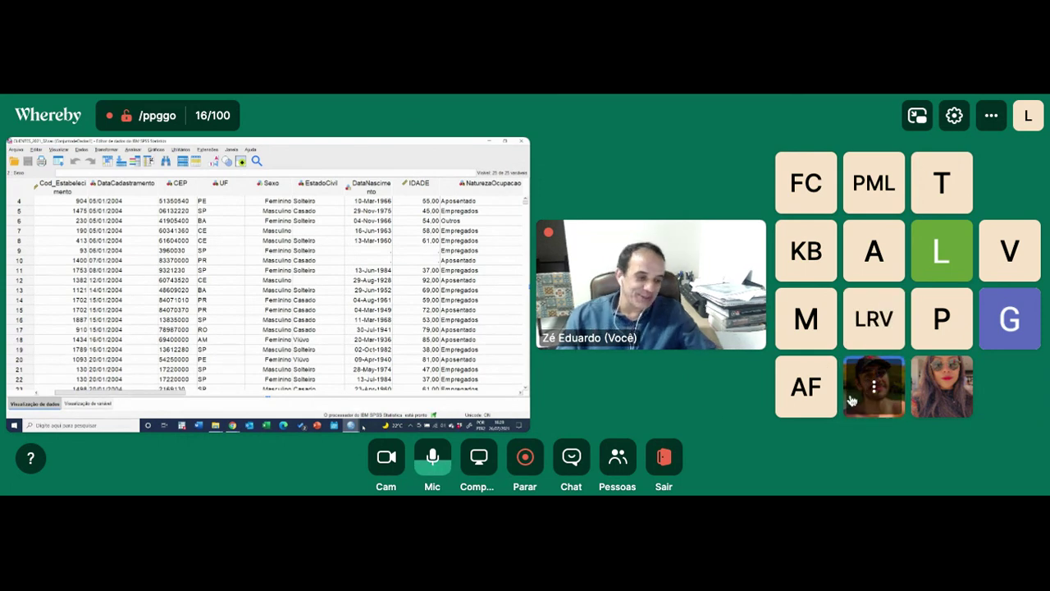